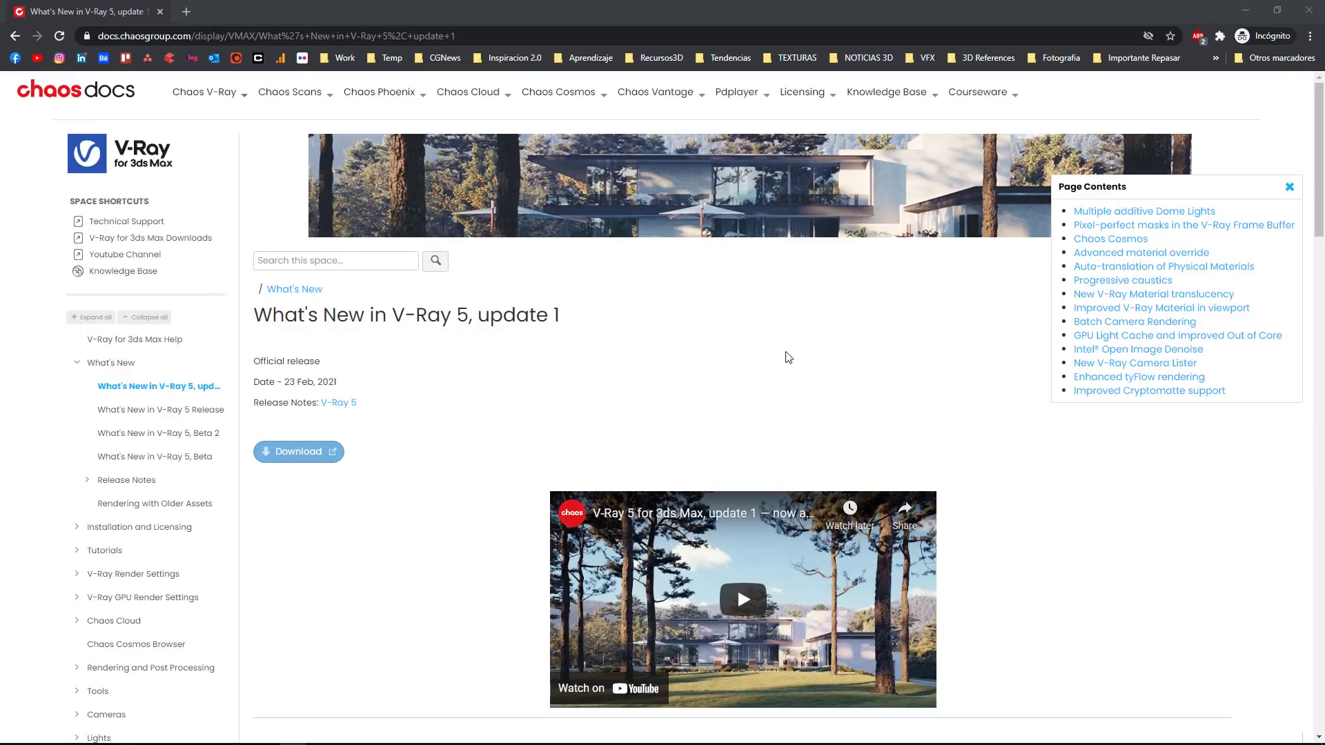
Step: Examine the introduction and the Multiple additive Dome Lights section of the What's New in V-Ray 5, update 1 page
scroll(803, 359, down, 1)
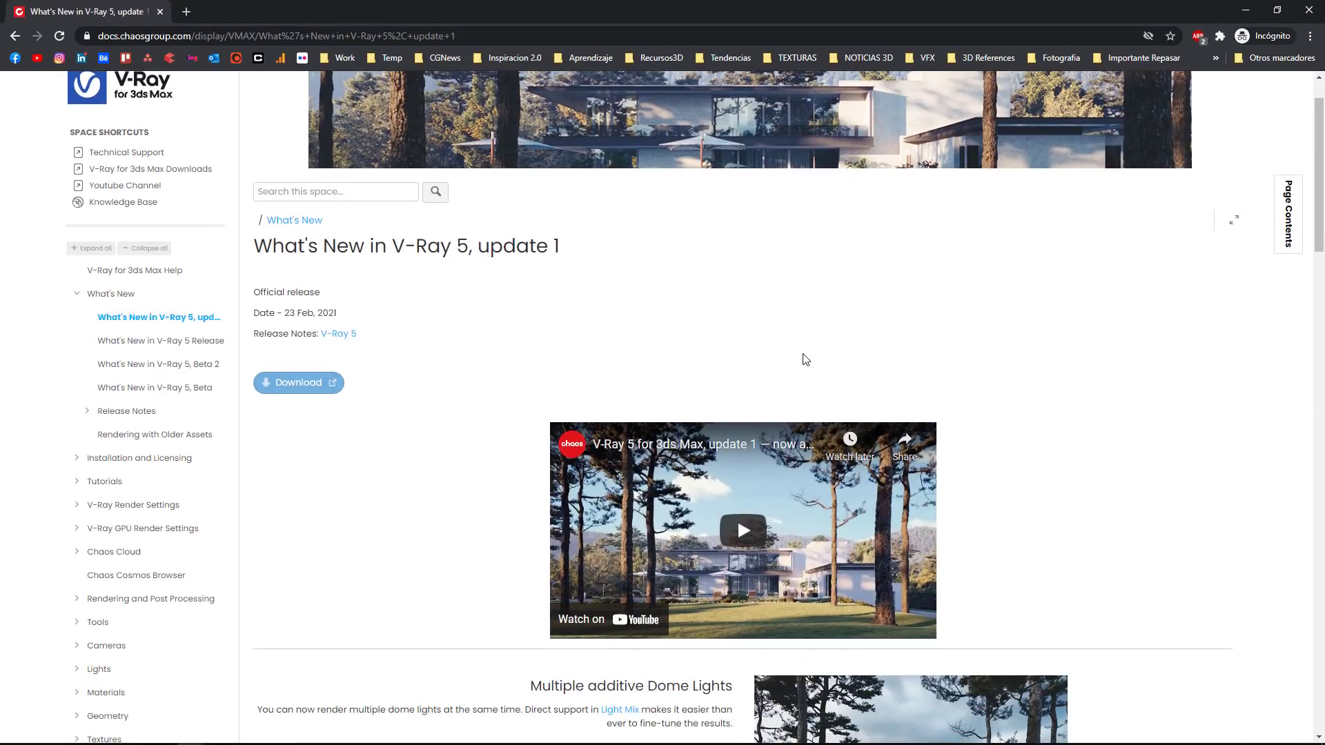
scroll(805, 358, up, 1)
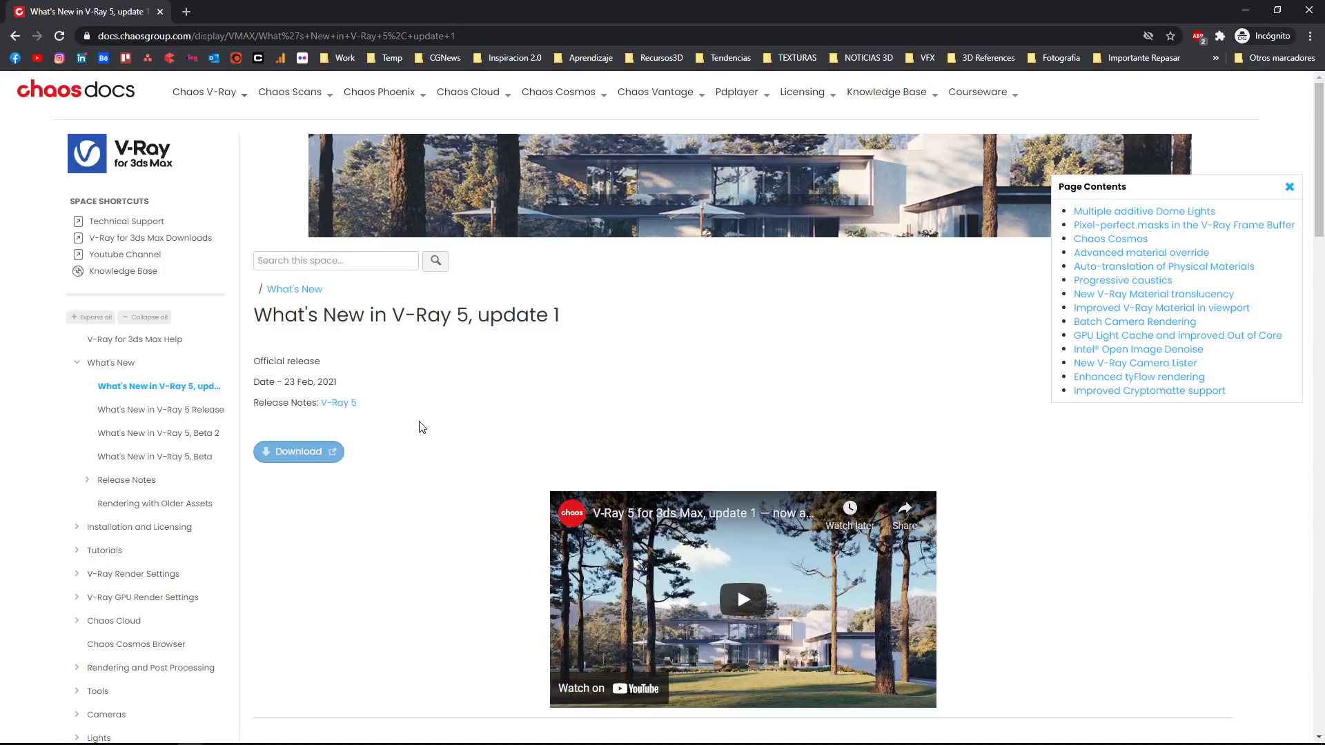
scroll(494, 358, down, 4)
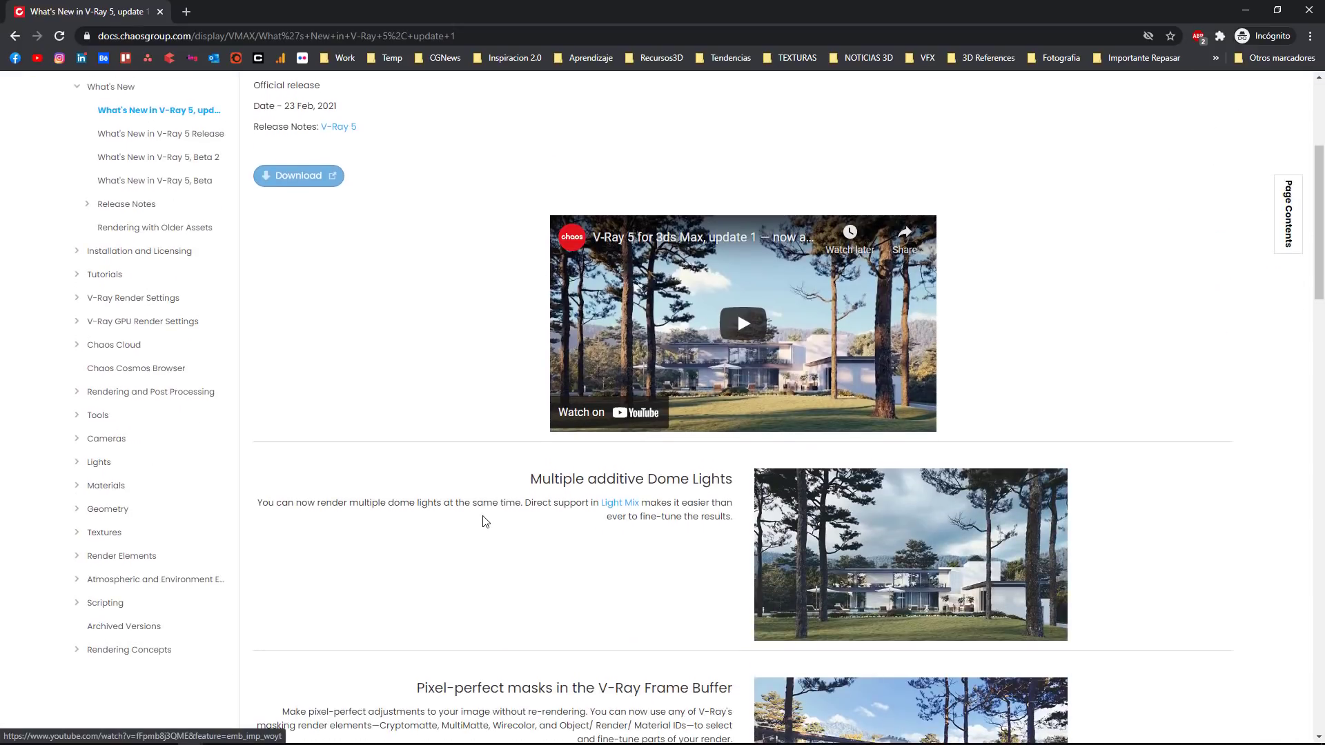
scroll(486, 521, down, 3)
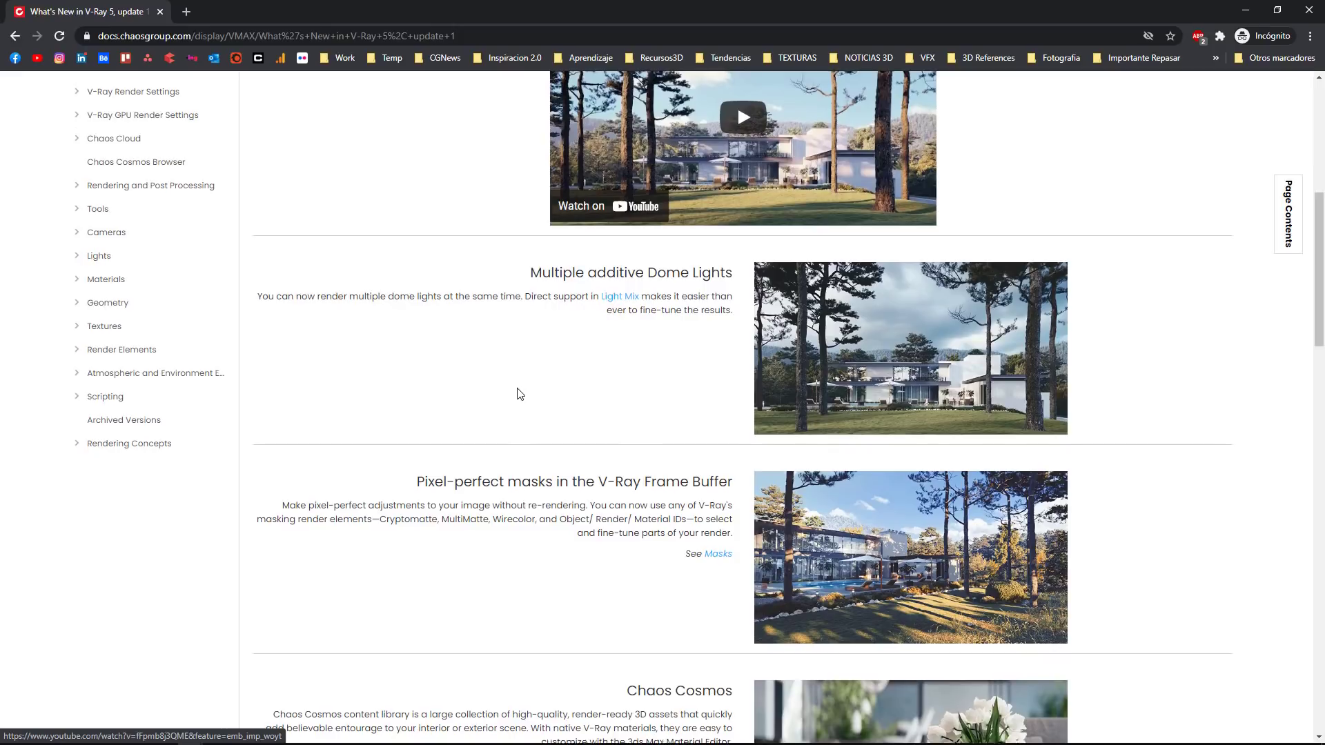
scroll(515, 394, up, 4)
scroll(482, 378, down, 1)
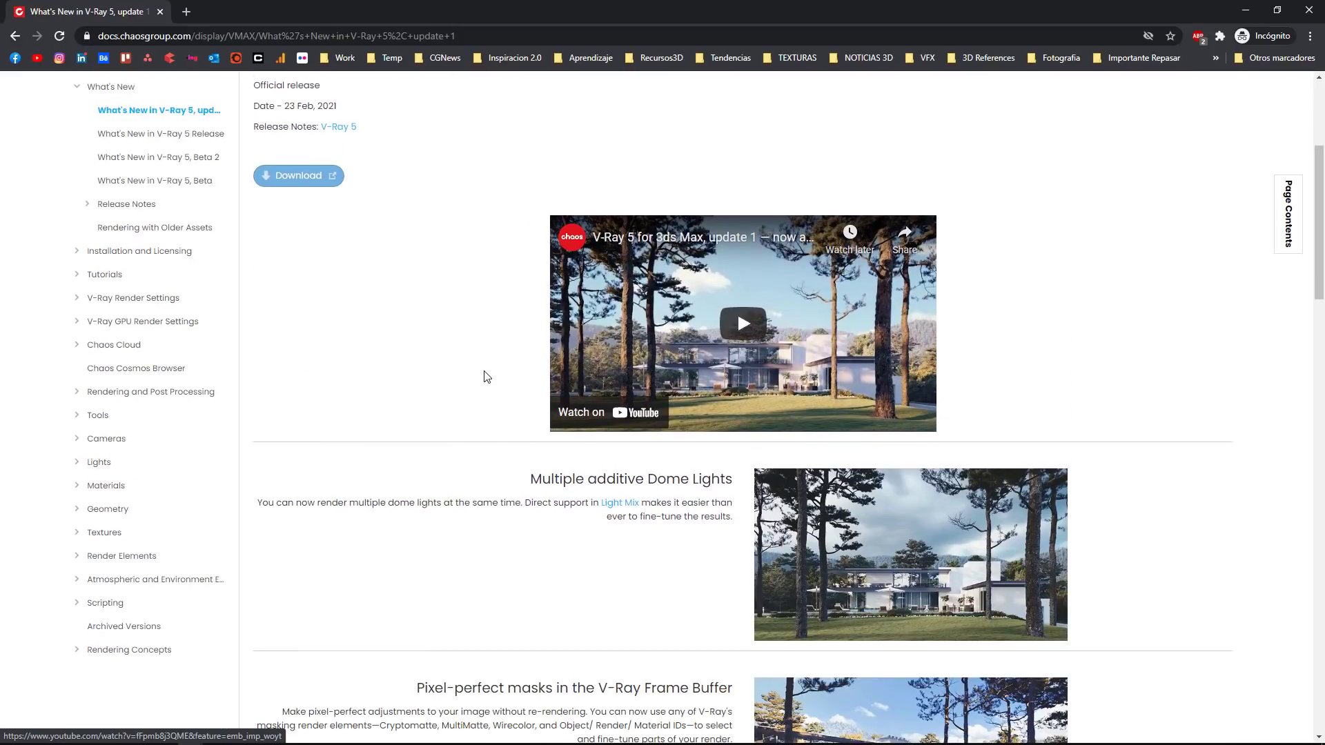
scroll(510, 408, down, 3)
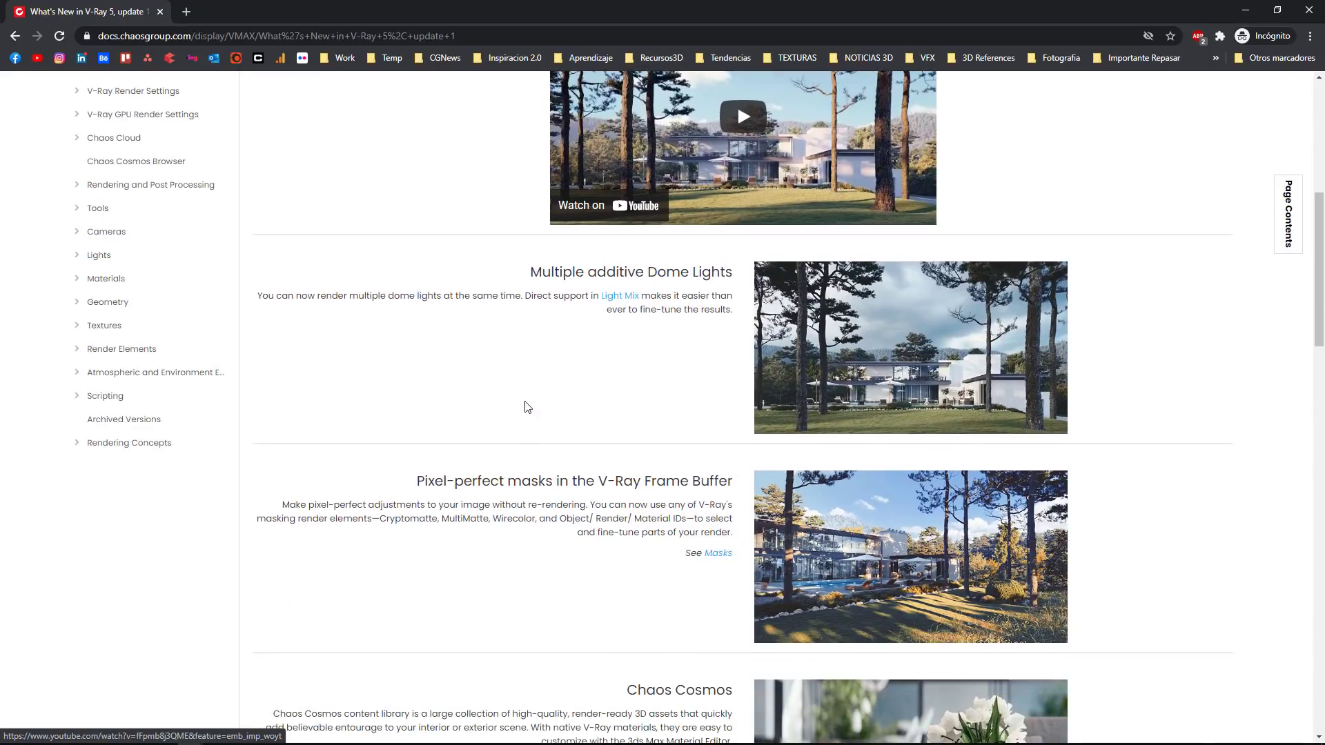
scroll(476, 261, up, 2)
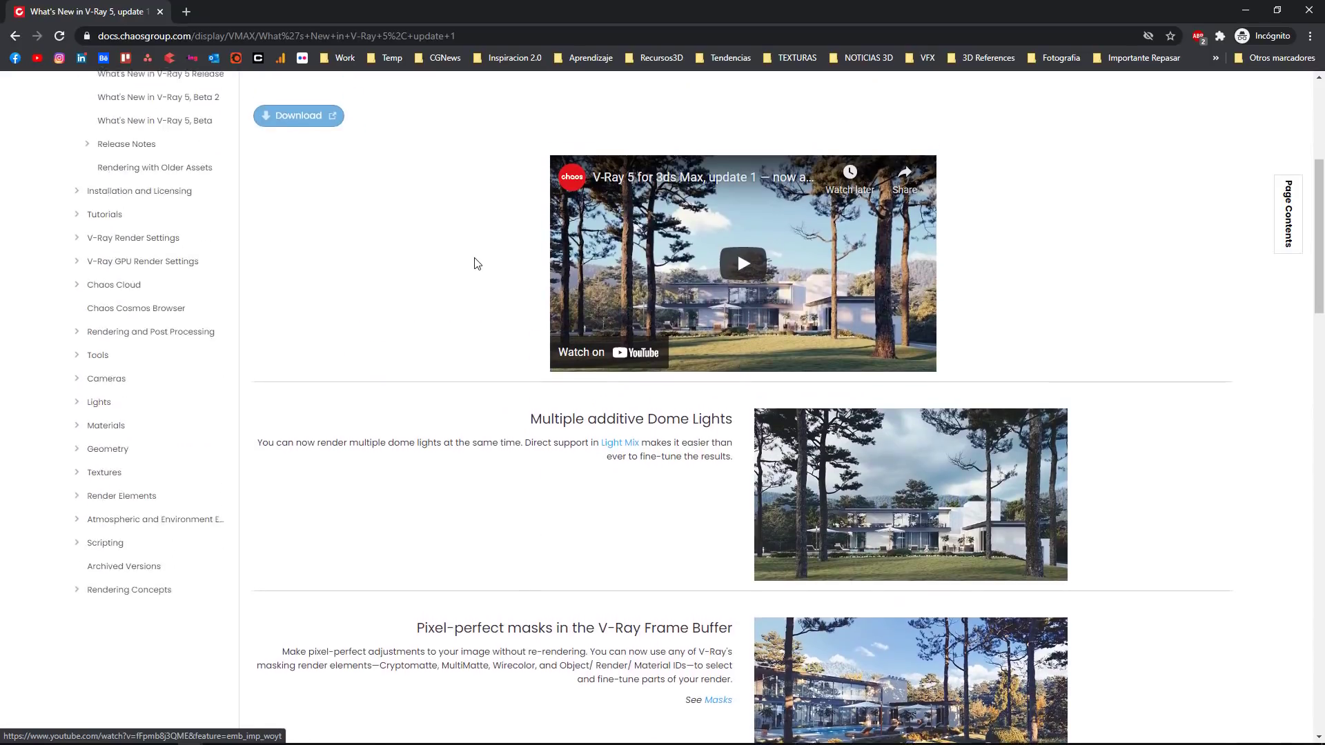
scroll(600, 448, down, 2)
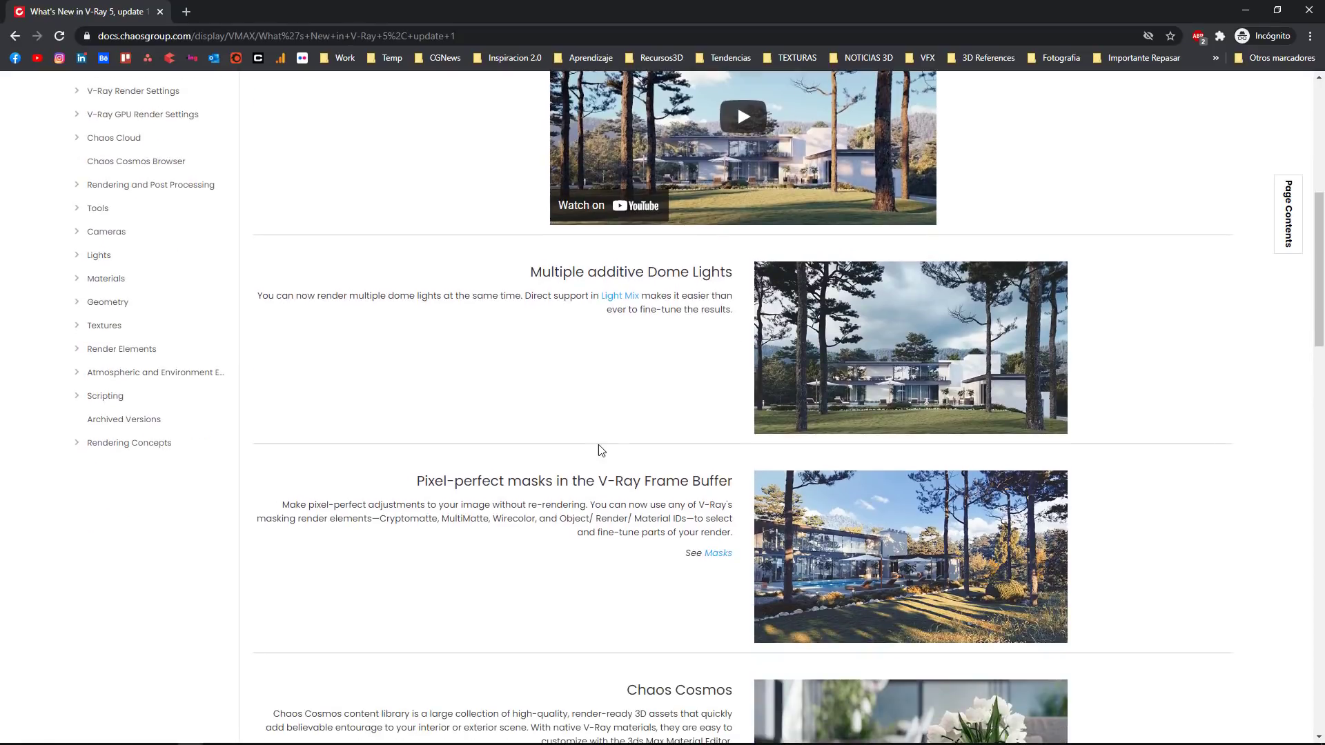
scroll(648, 433, up, 3)
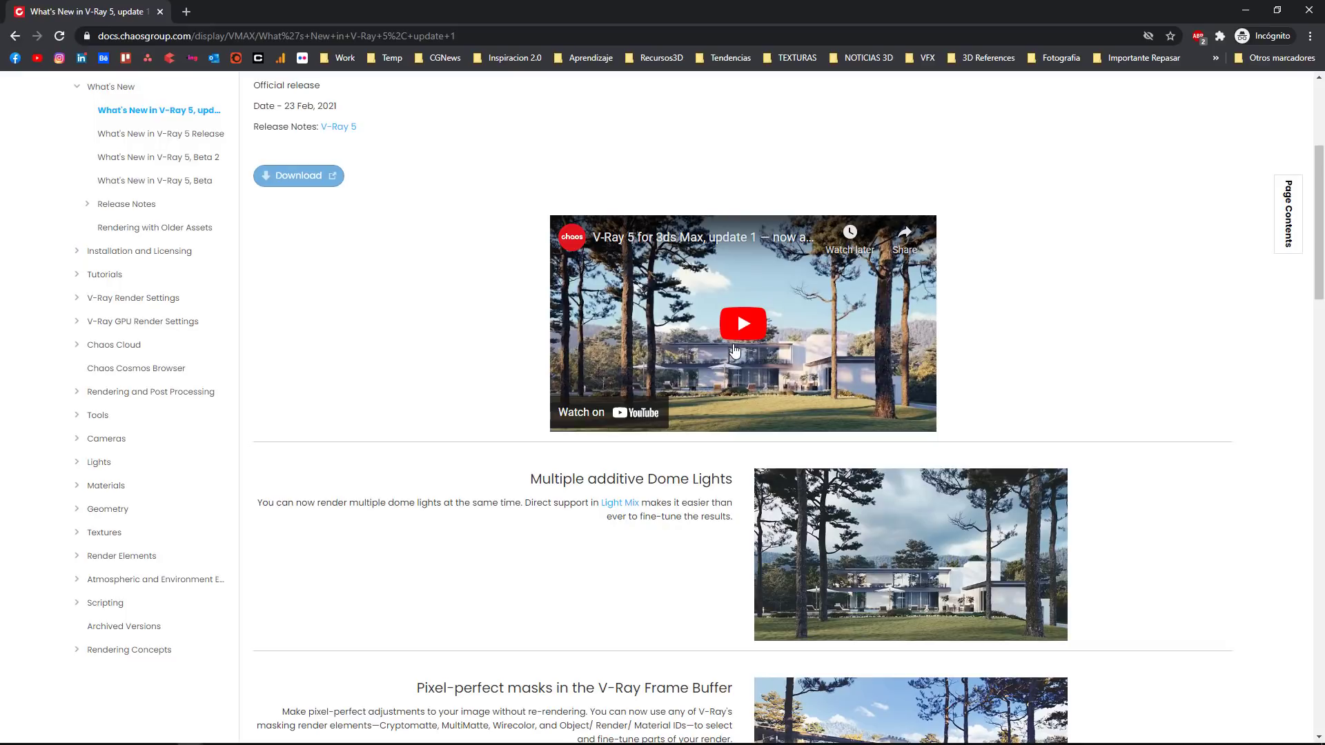
scroll(733, 348, down, 3)
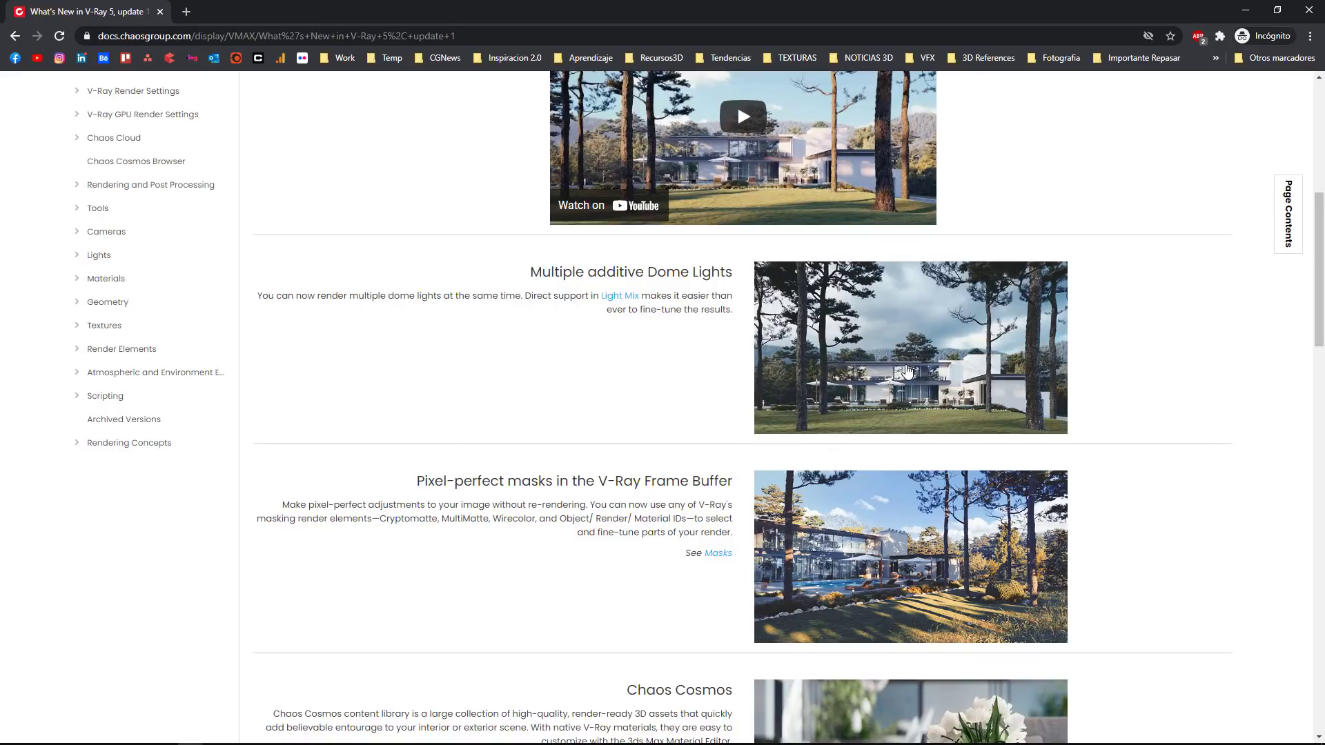
Step: Read through the update's feature sections, from pixel-perfect masks and Chaos Cosmos to material translucency and the improved viewport material
scroll(875, 373, down, 1)
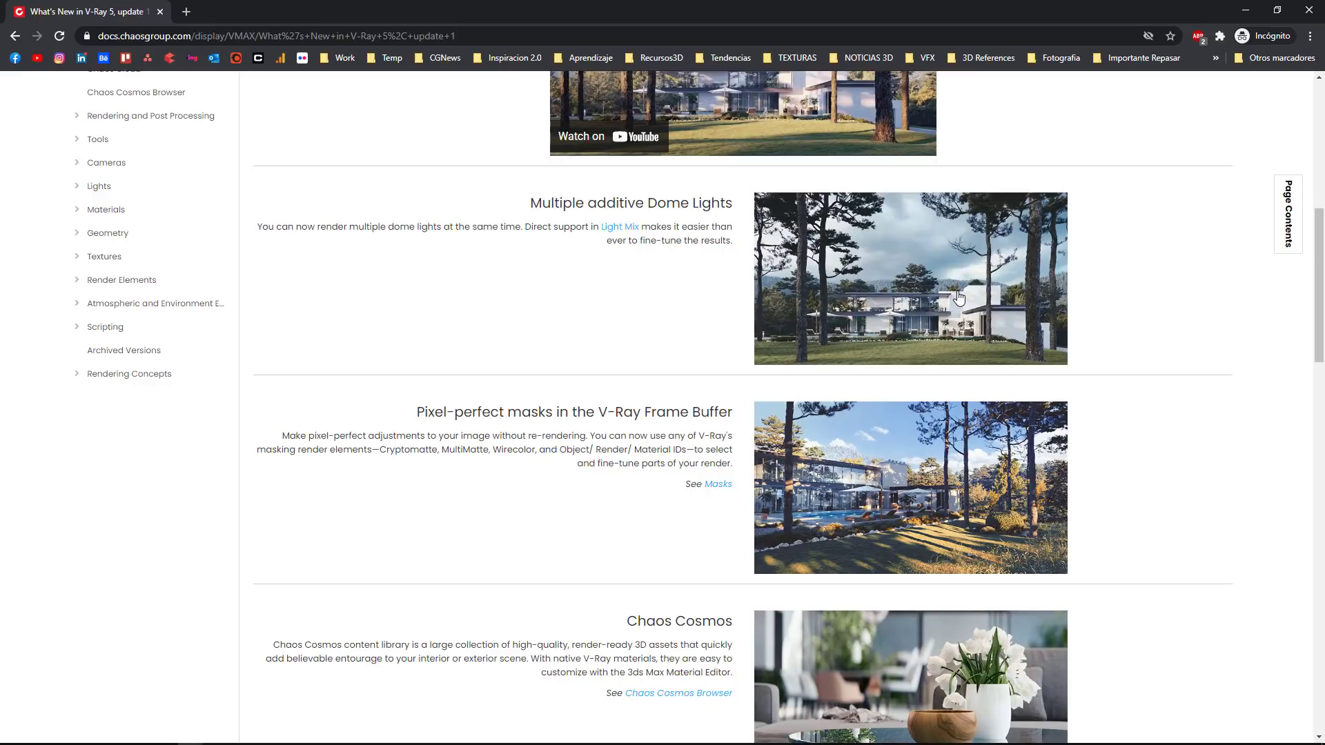
scroll(958, 298, down, 1)
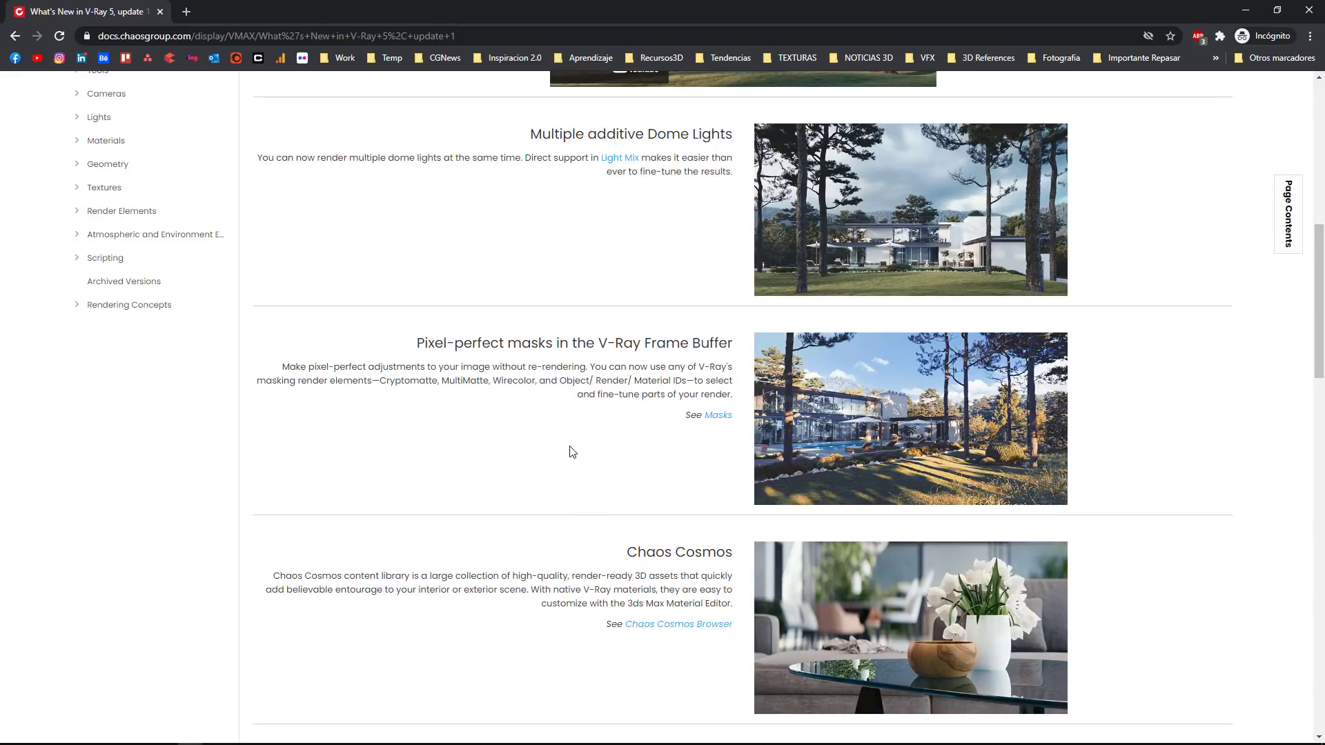
scroll(570, 452, down, 3)
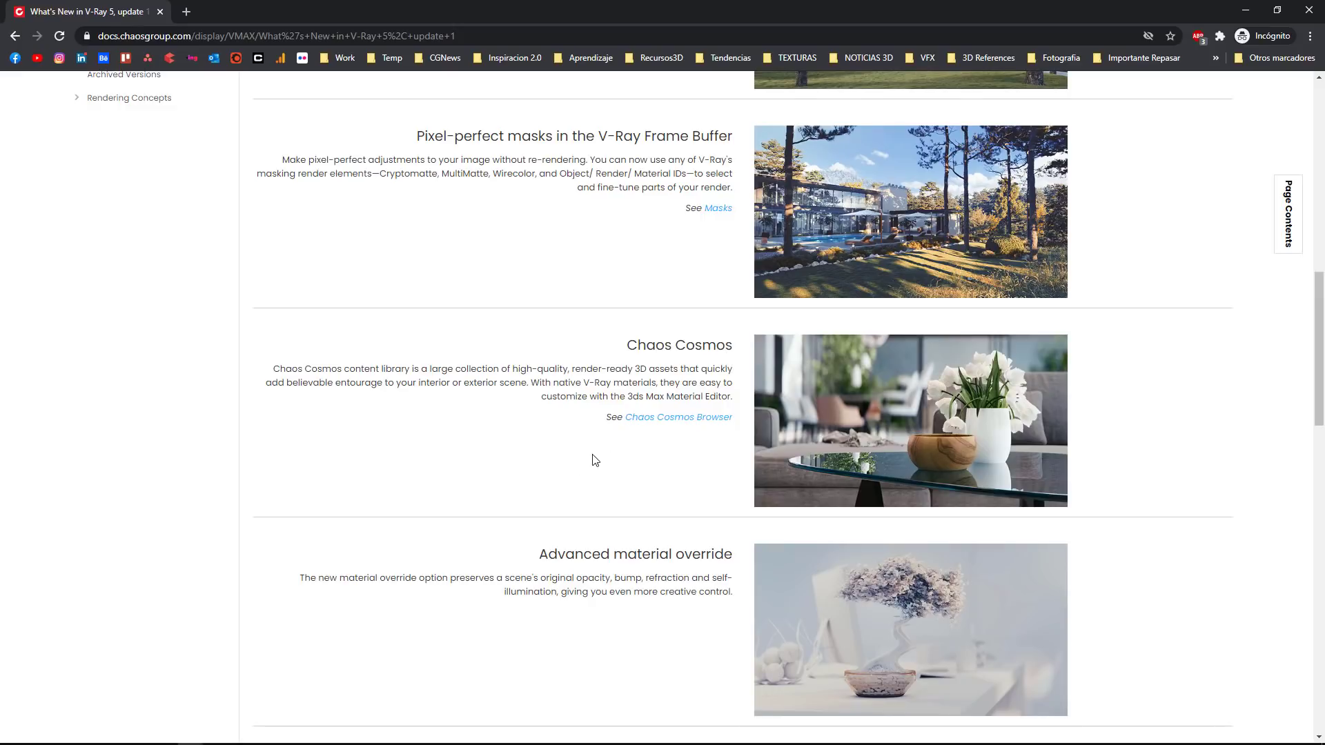
scroll(586, 450, down, 1)
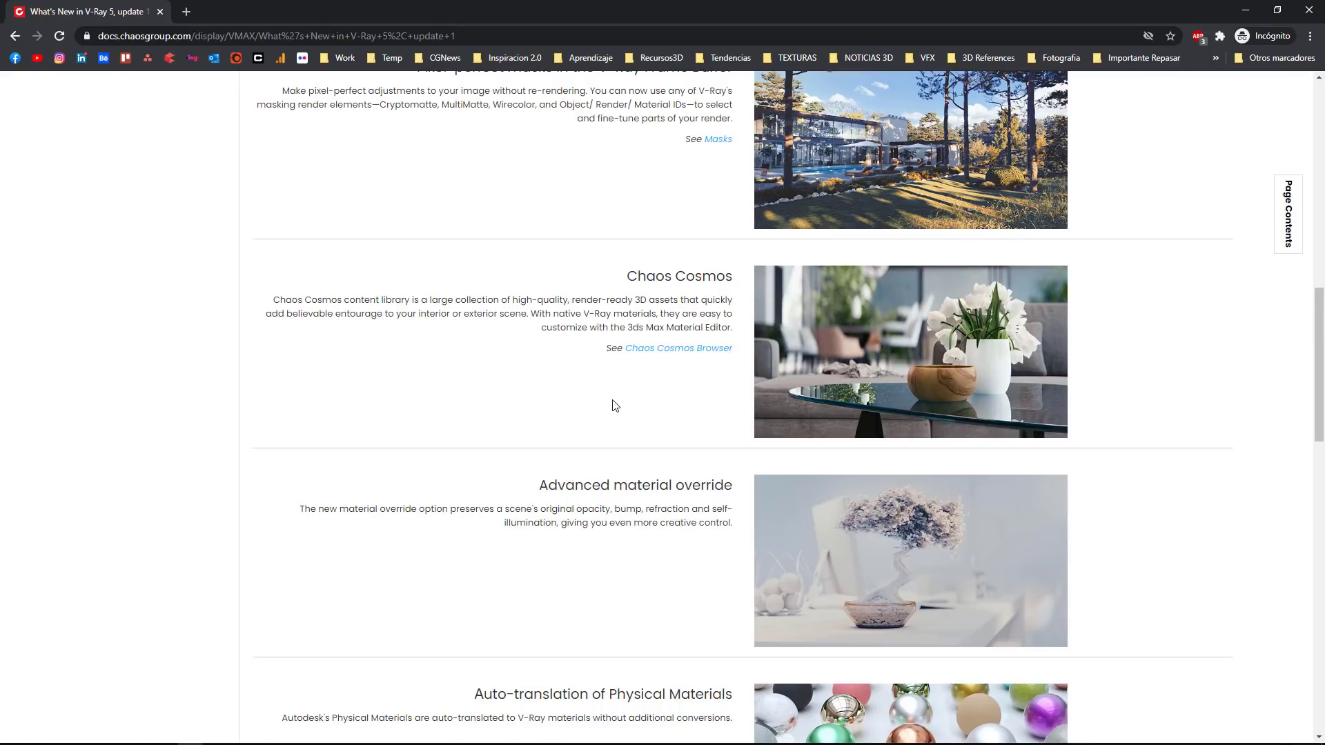
scroll(616, 396, down, 1)
scroll(618, 394, down, 2)
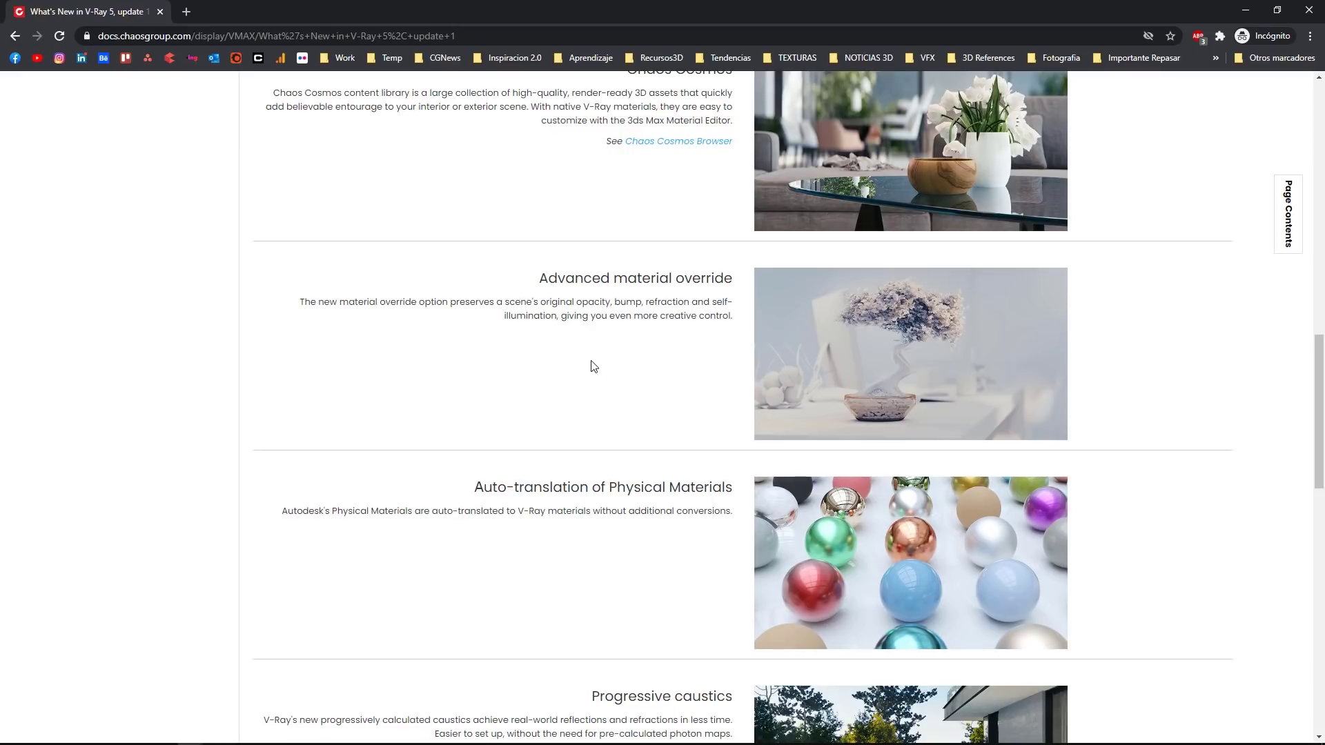
scroll(591, 362, down, 3)
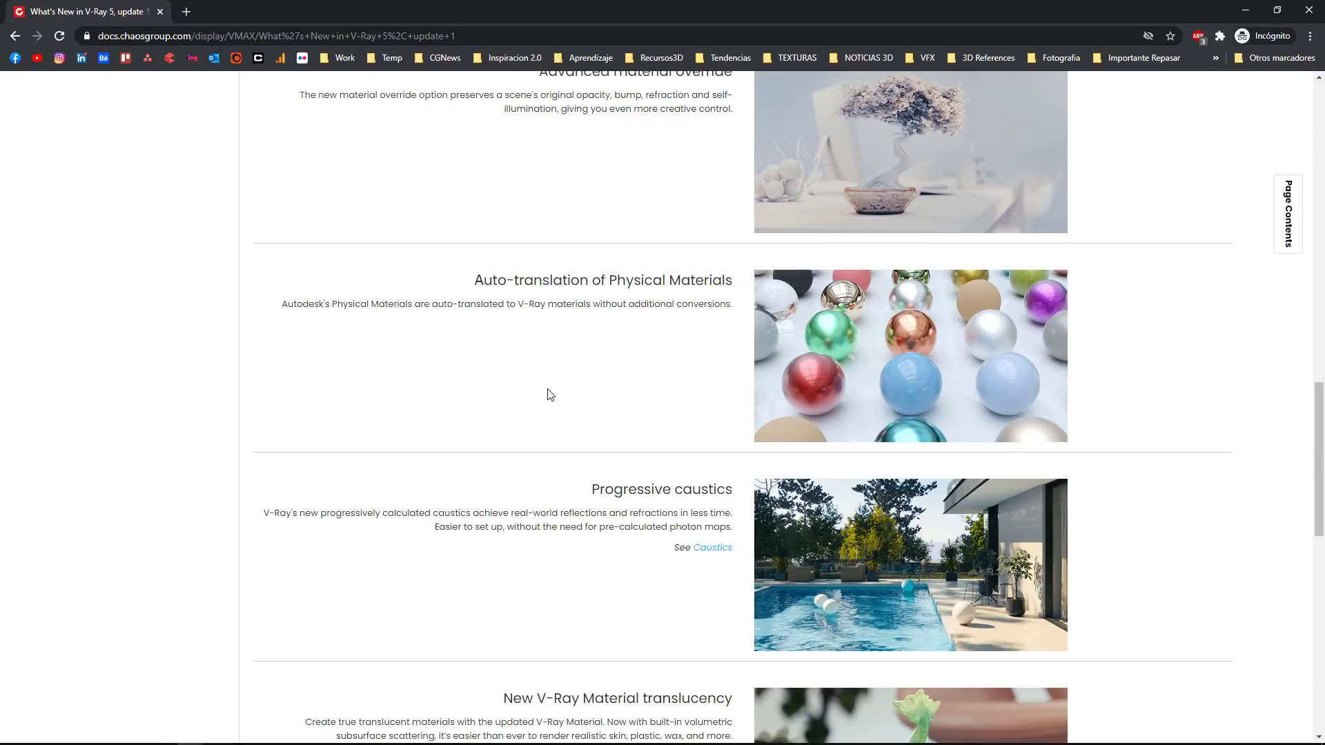
scroll(542, 398, down, 4)
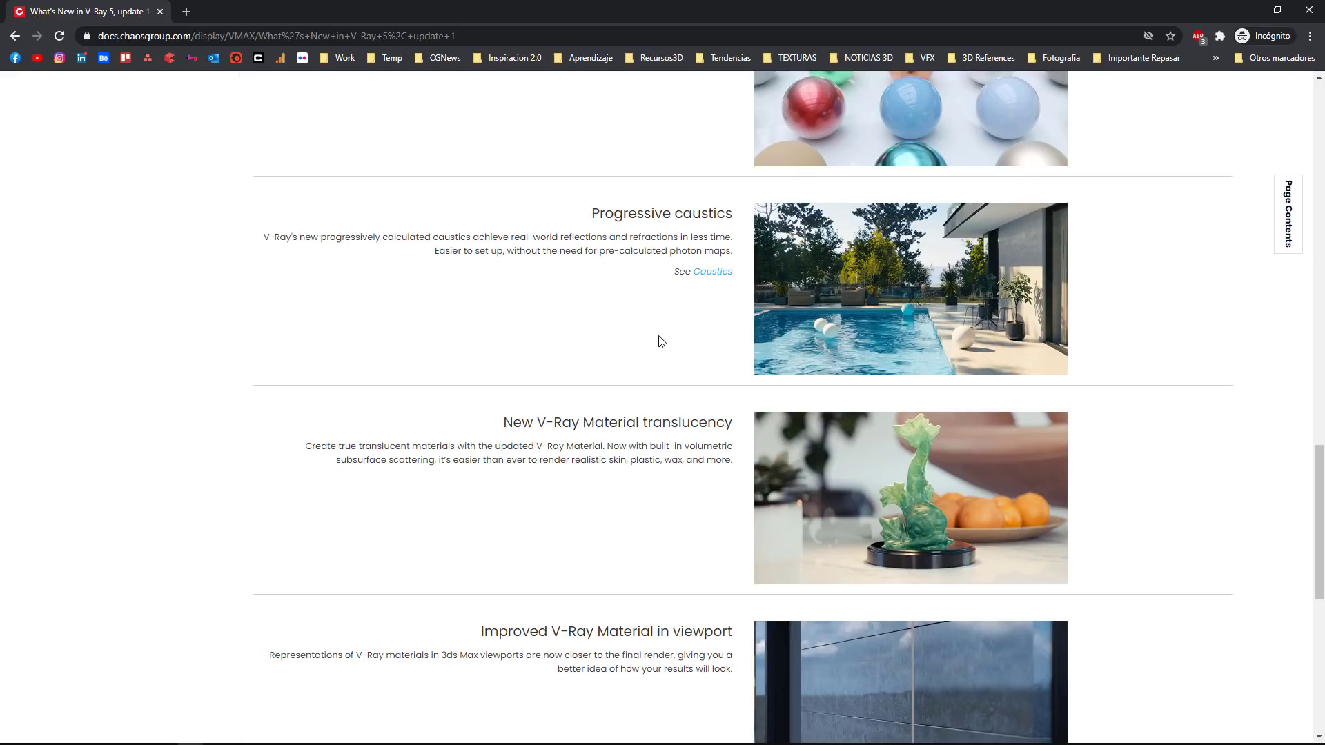
scroll(656, 340, down, 1)
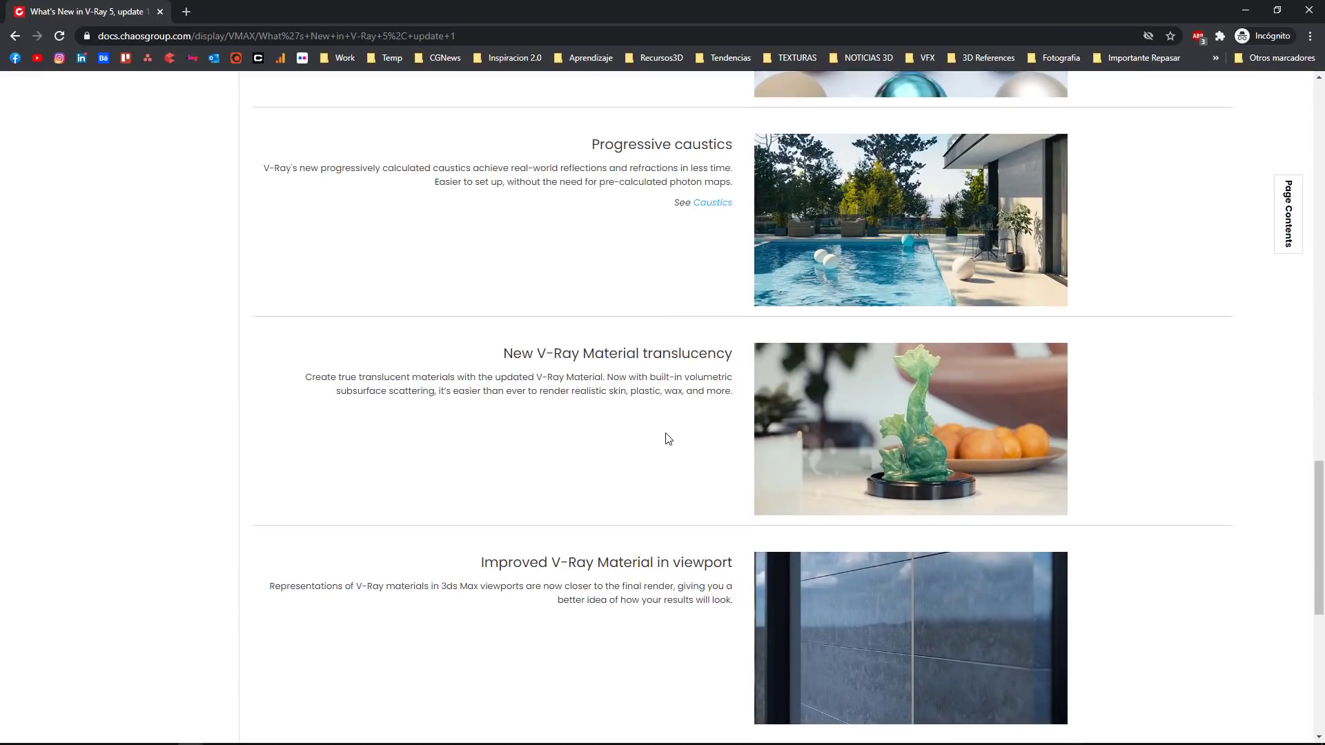
scroll(649, 427, down, 1)
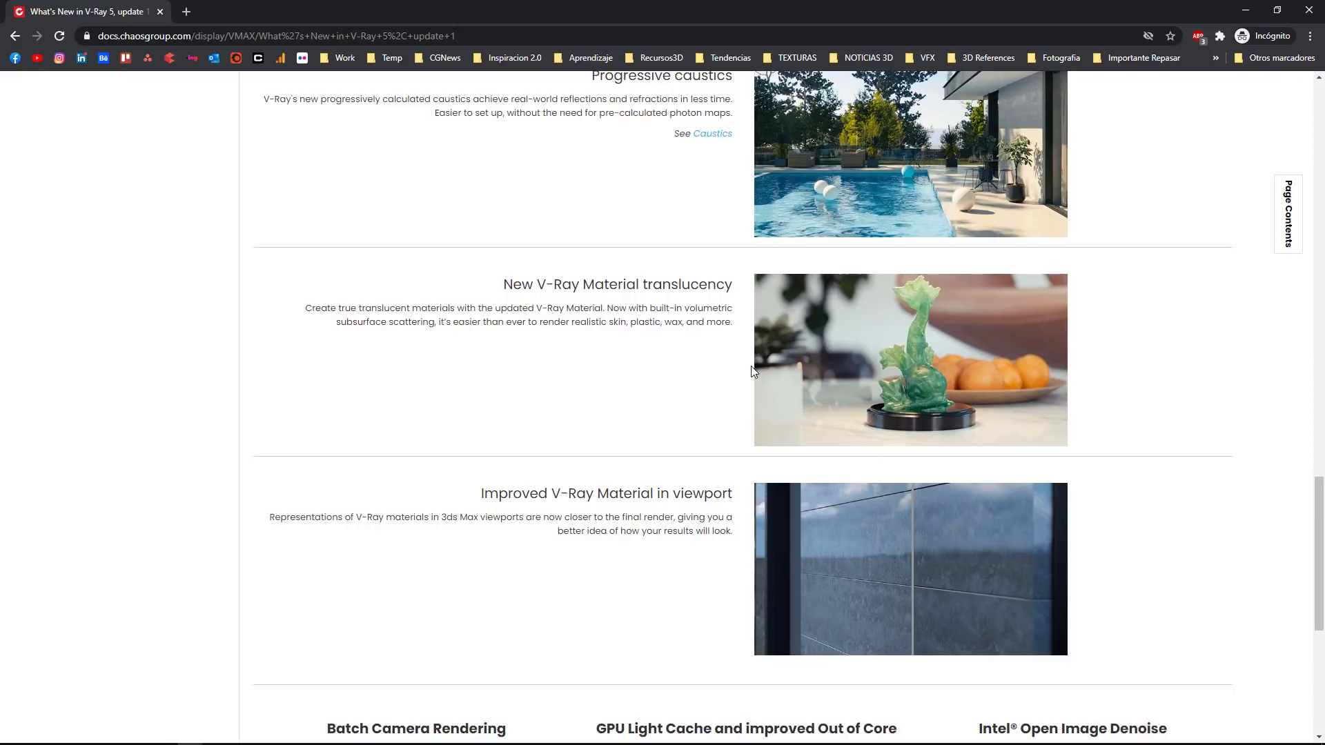
scroll(669, 378, down, 1)
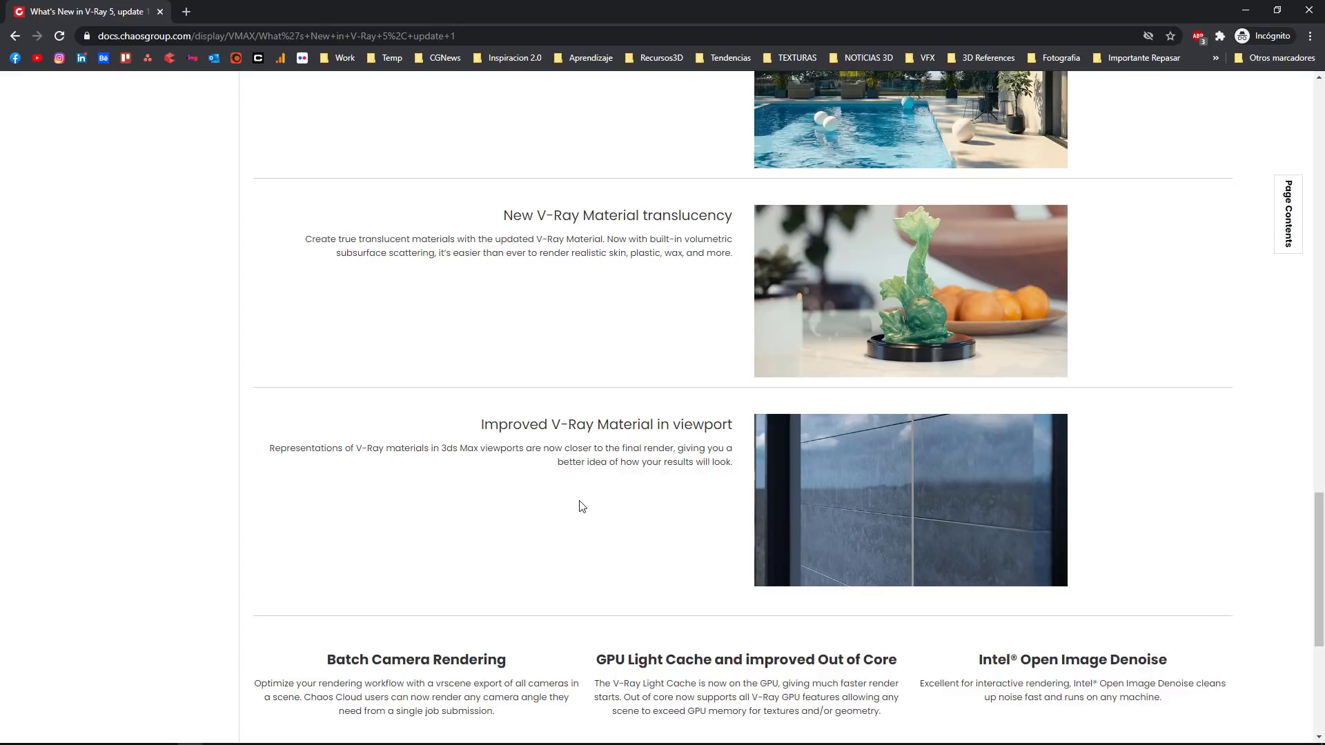
scroll(577, 506, up, 20)
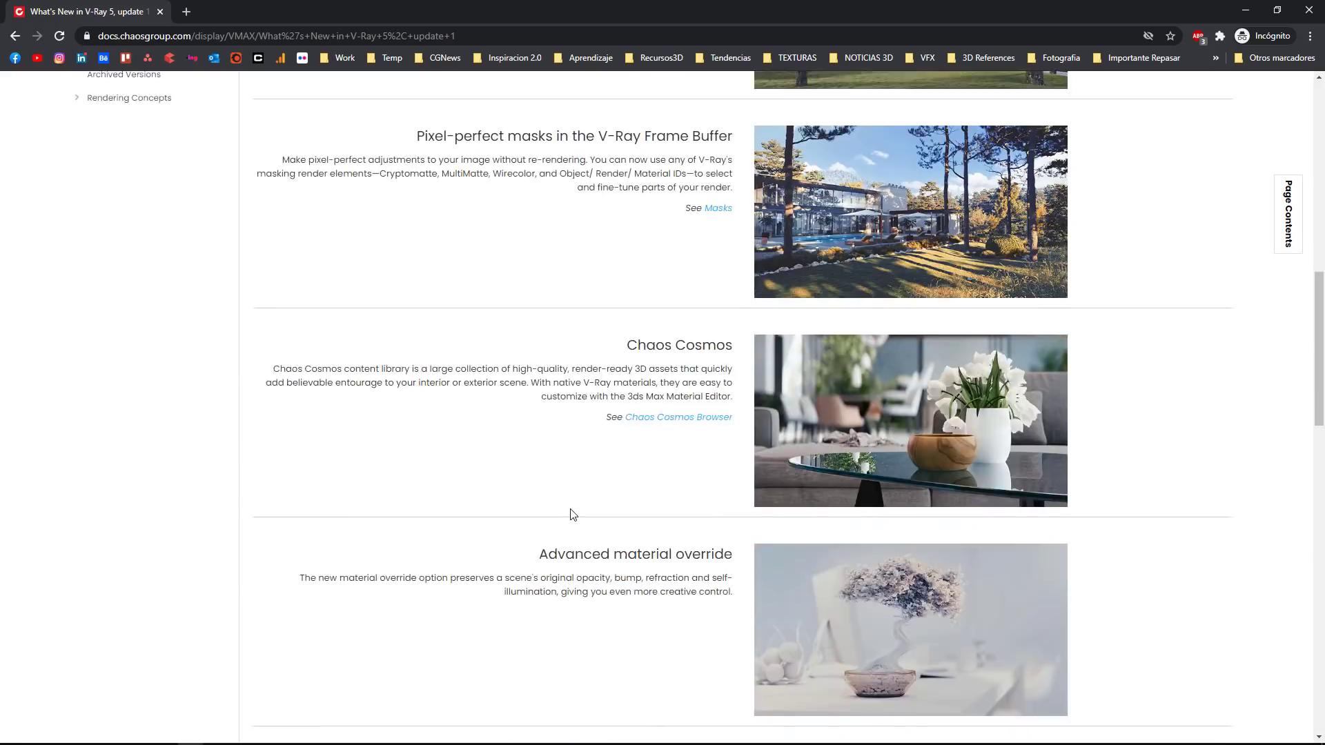
scroll(562, 518, down, 6)
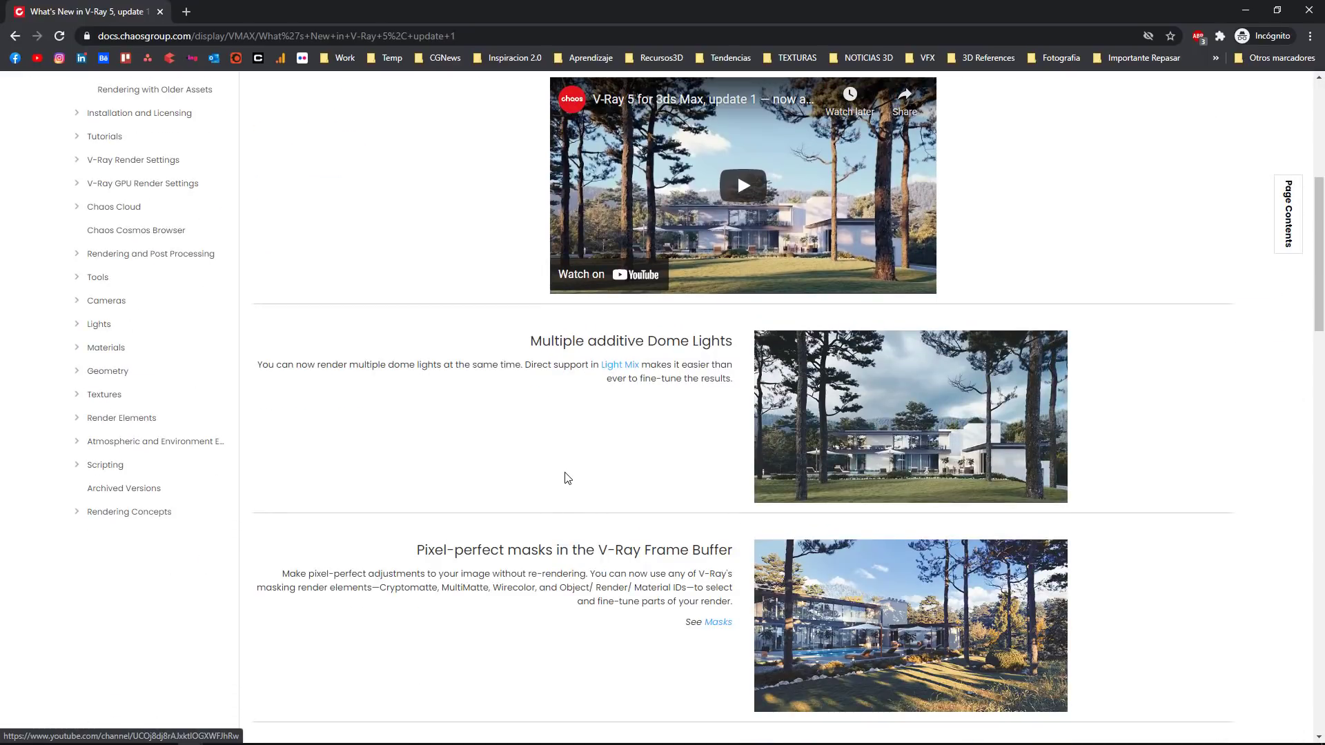
scroll(566, 477, up, 5)
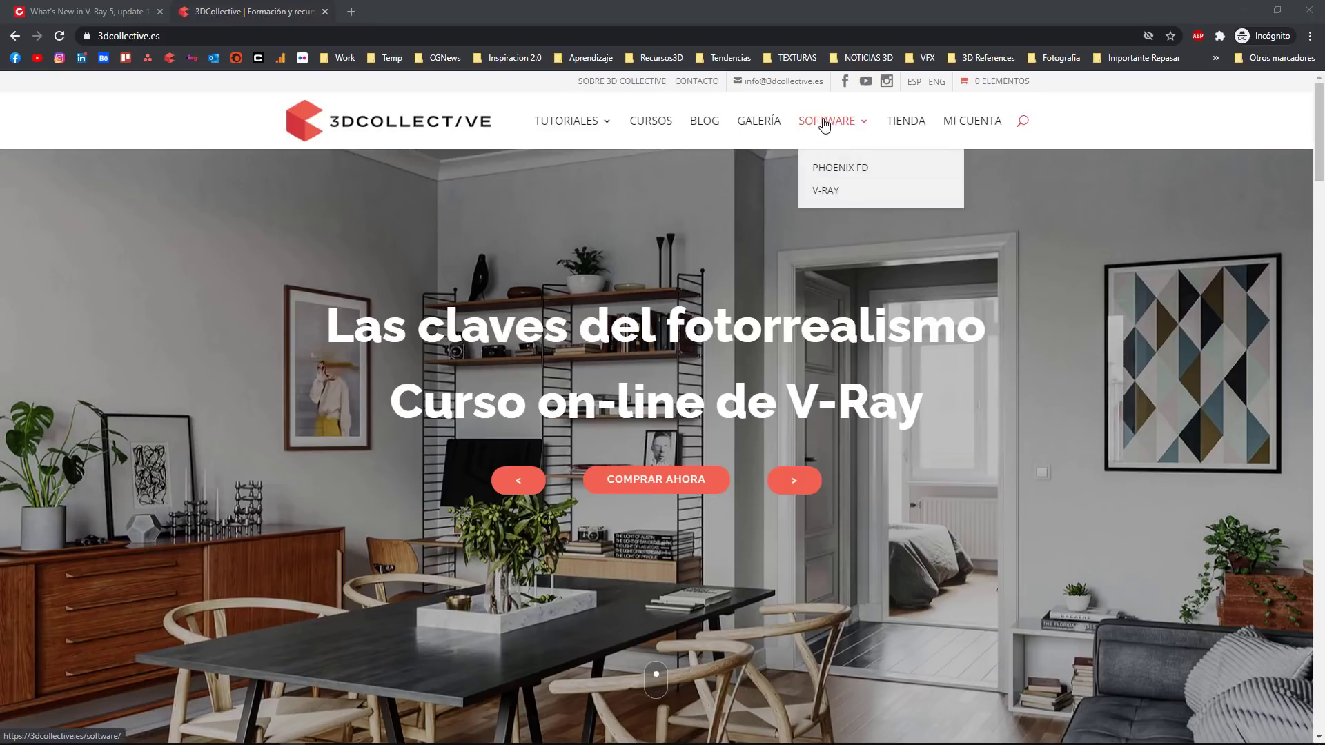
Step: On the 3DCollective site, open the V-Ray page from the Software section and go to the perpetual licences
click(830, 123)
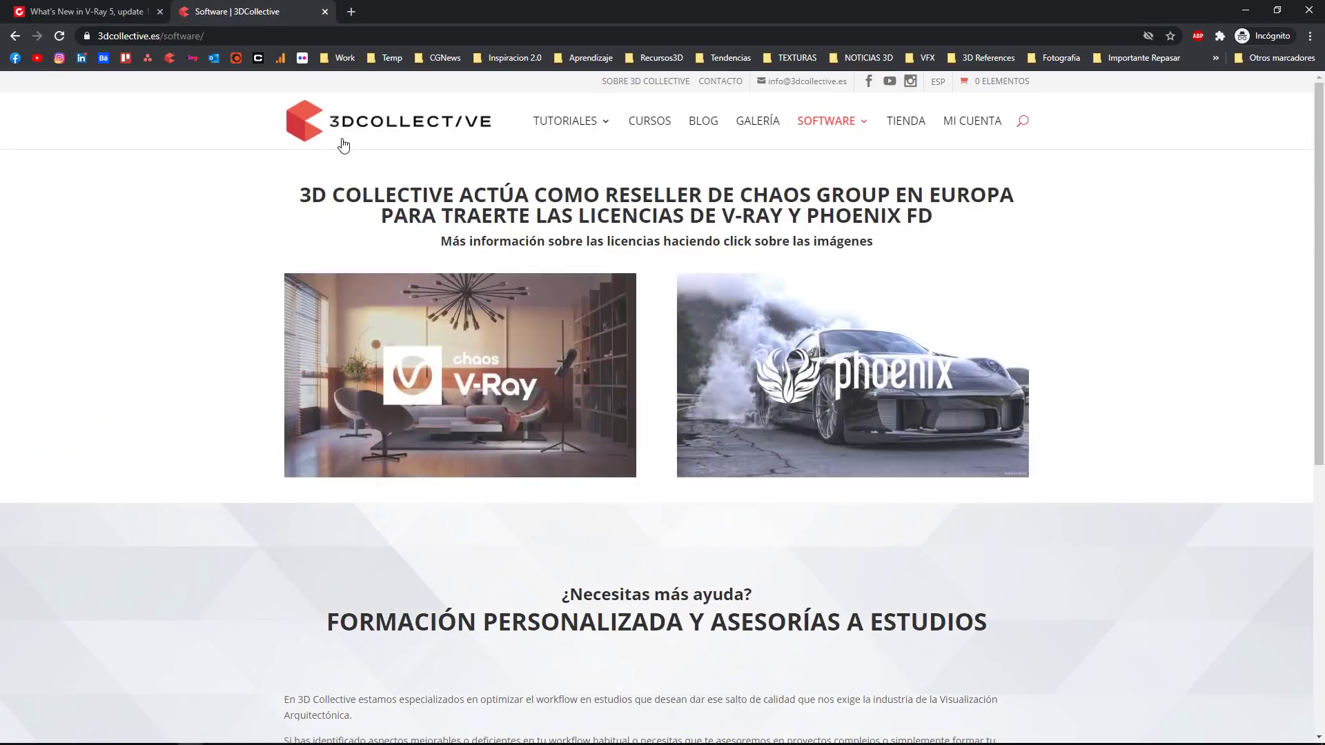
click(470, 365)
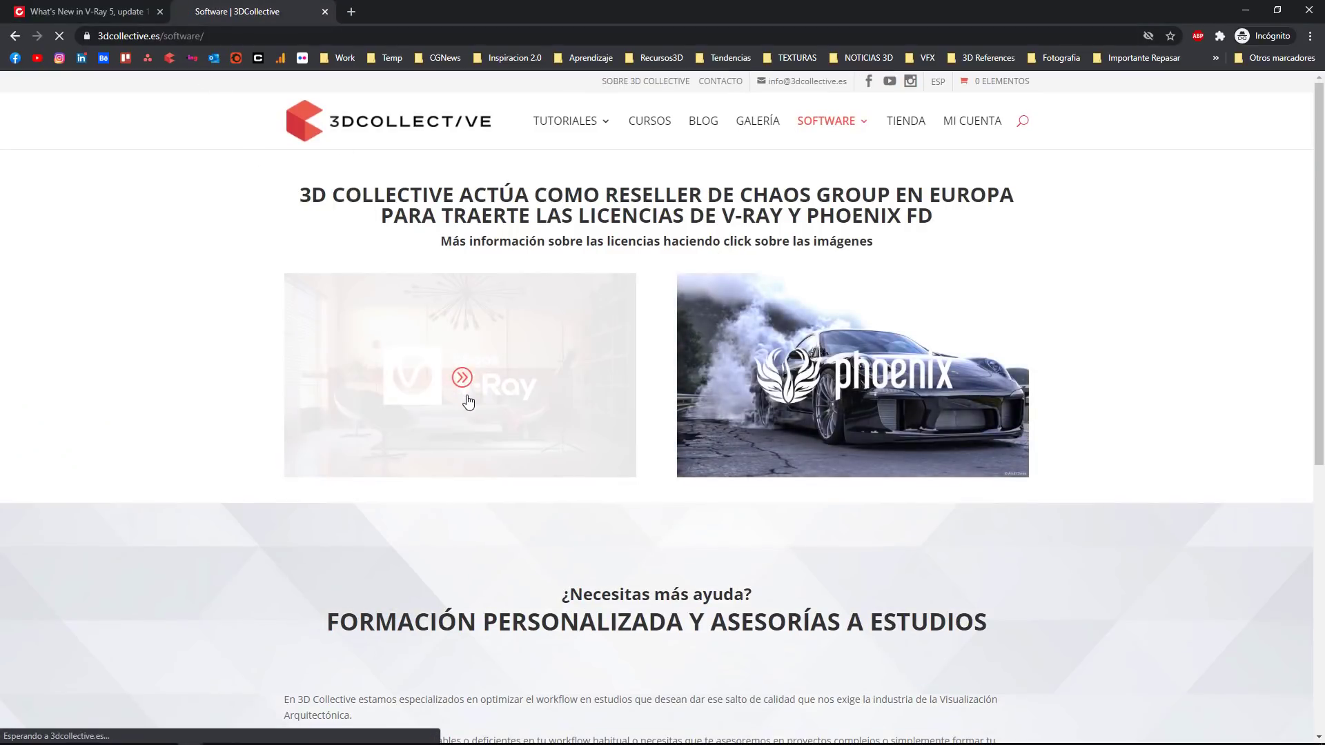
scroll(305, 398, down, 11)
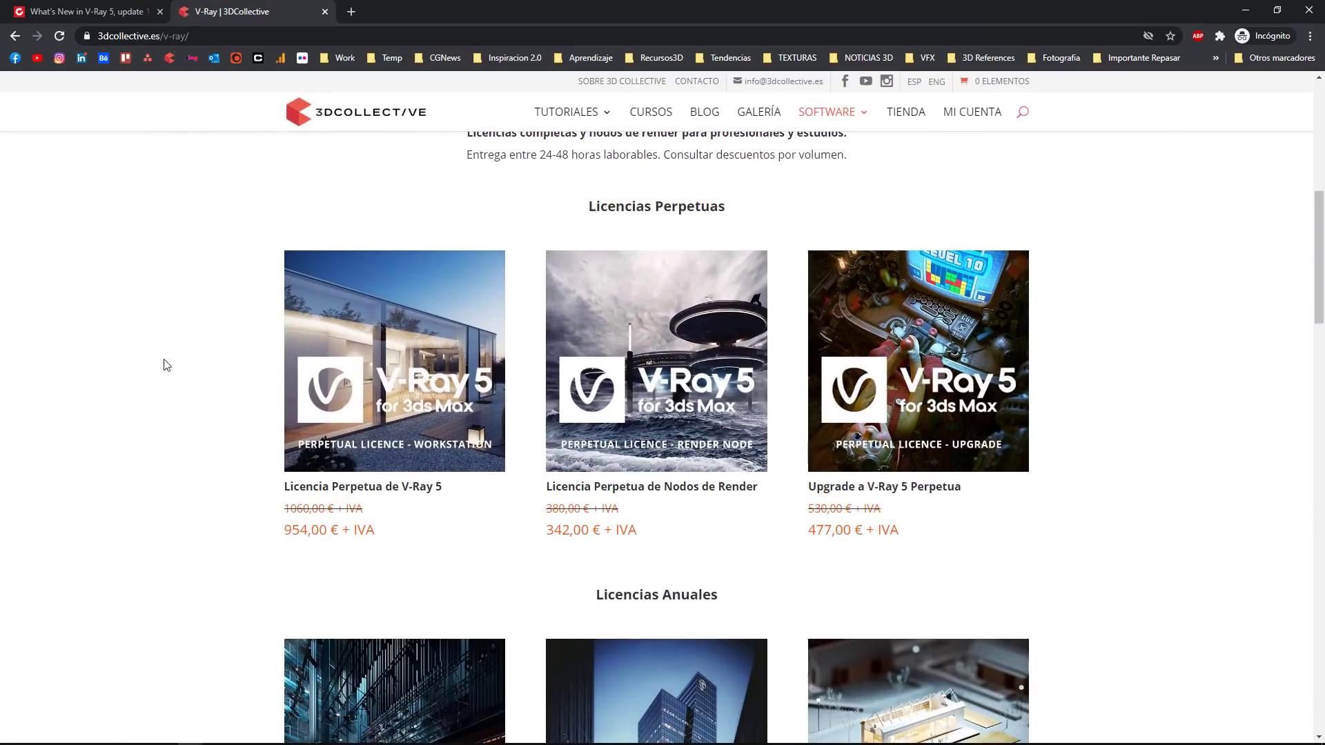
Step: Compare the perpetual and annual V-Ray 5 for 3ds Max licence offers
scroll(1063, 400, down, 4)
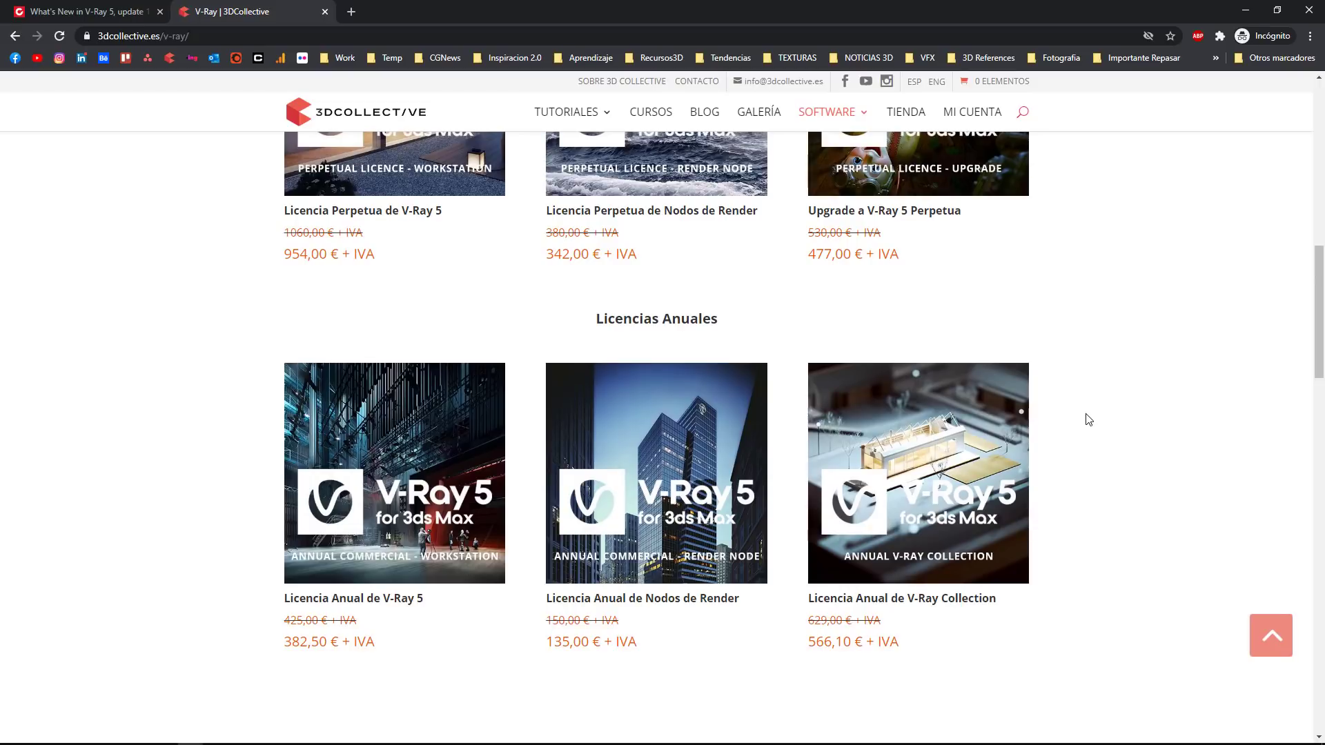
scroll(1088, 419, up, 4)
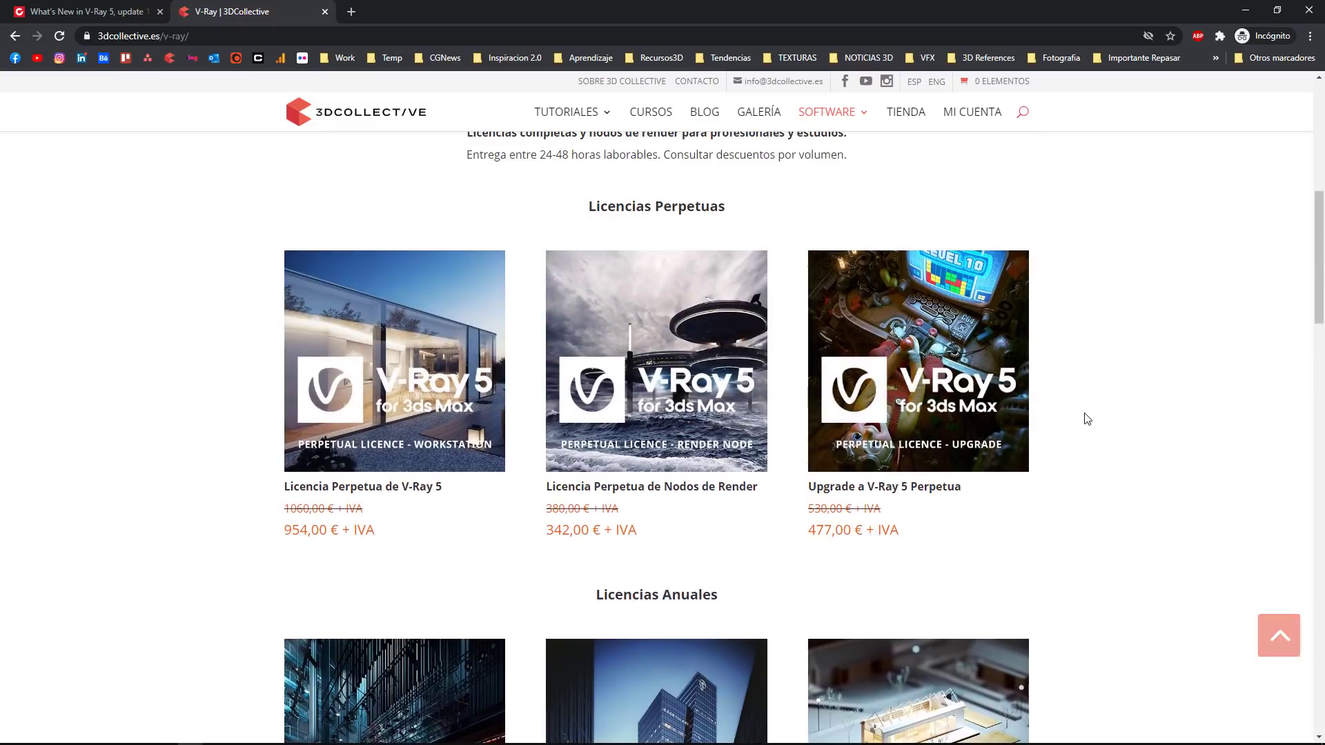
scroll(1055, 431, down, 2)
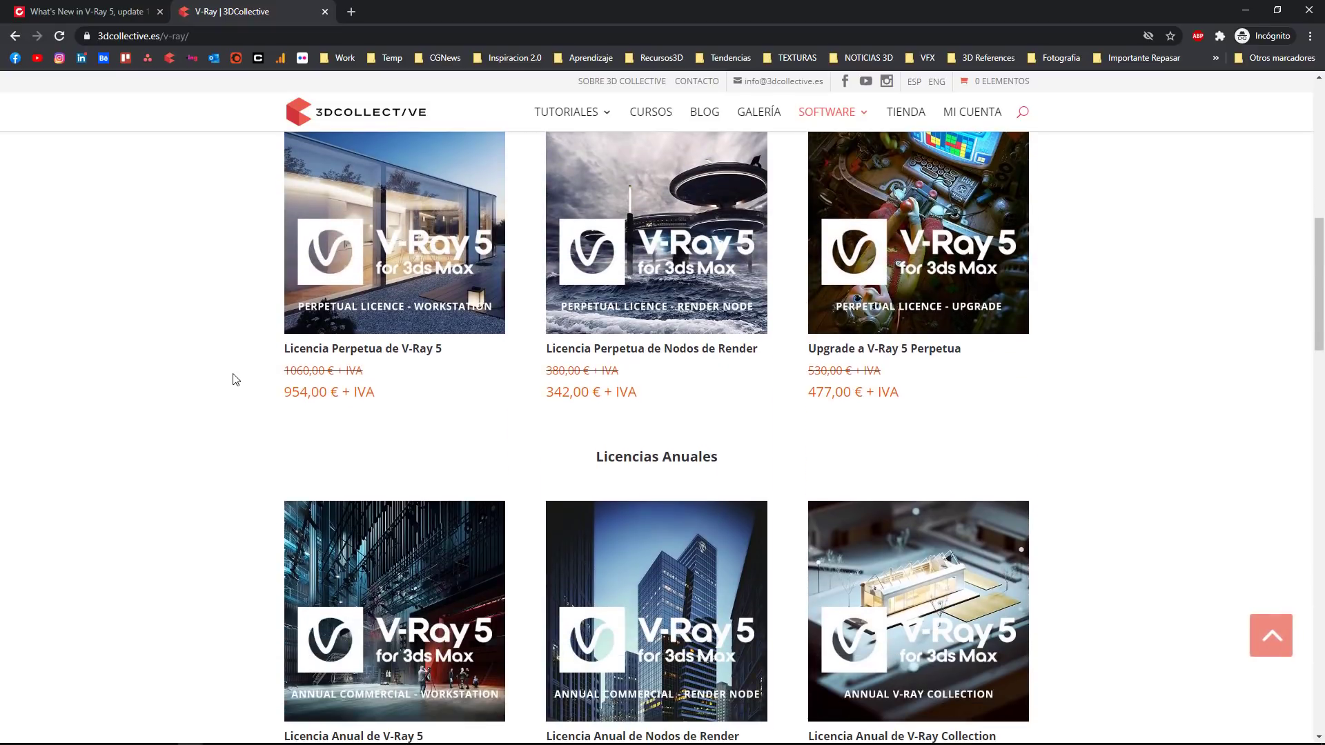
scroll(1056, 369, down, 4)
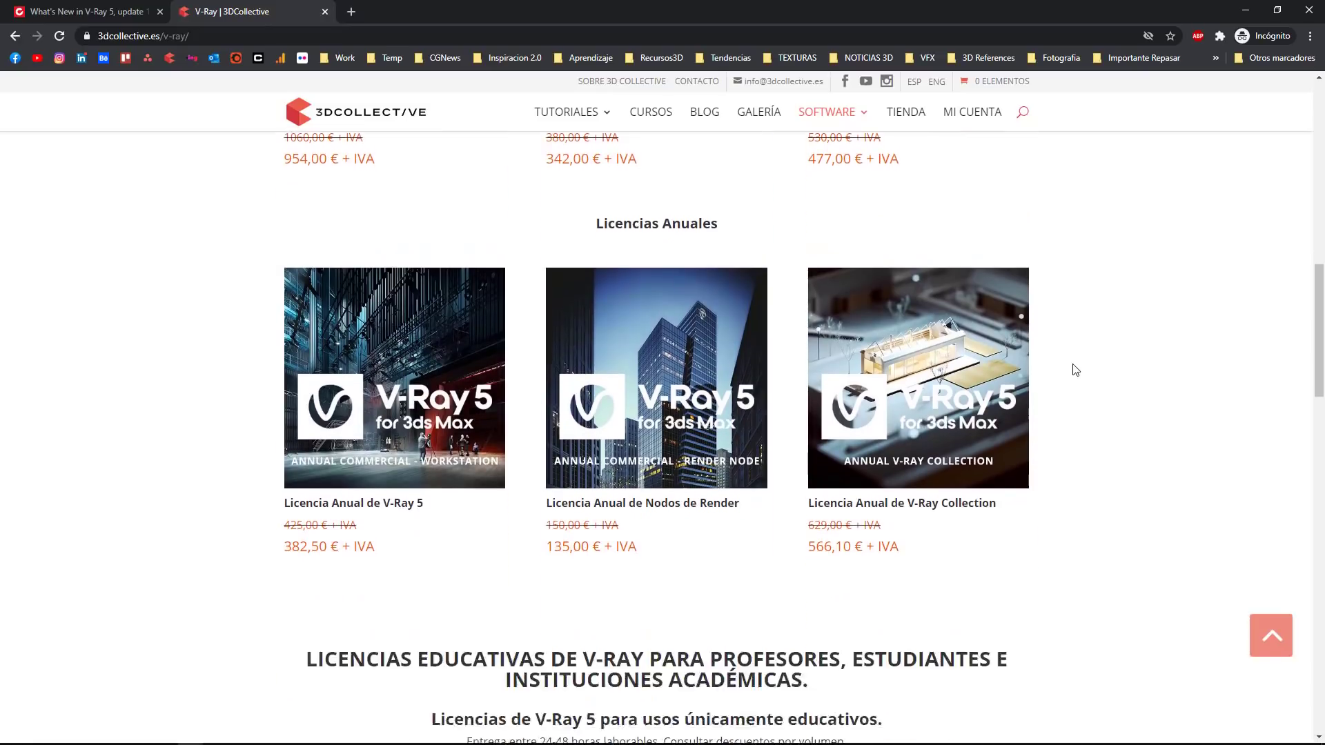
scroll(1079, 369, up, 5)
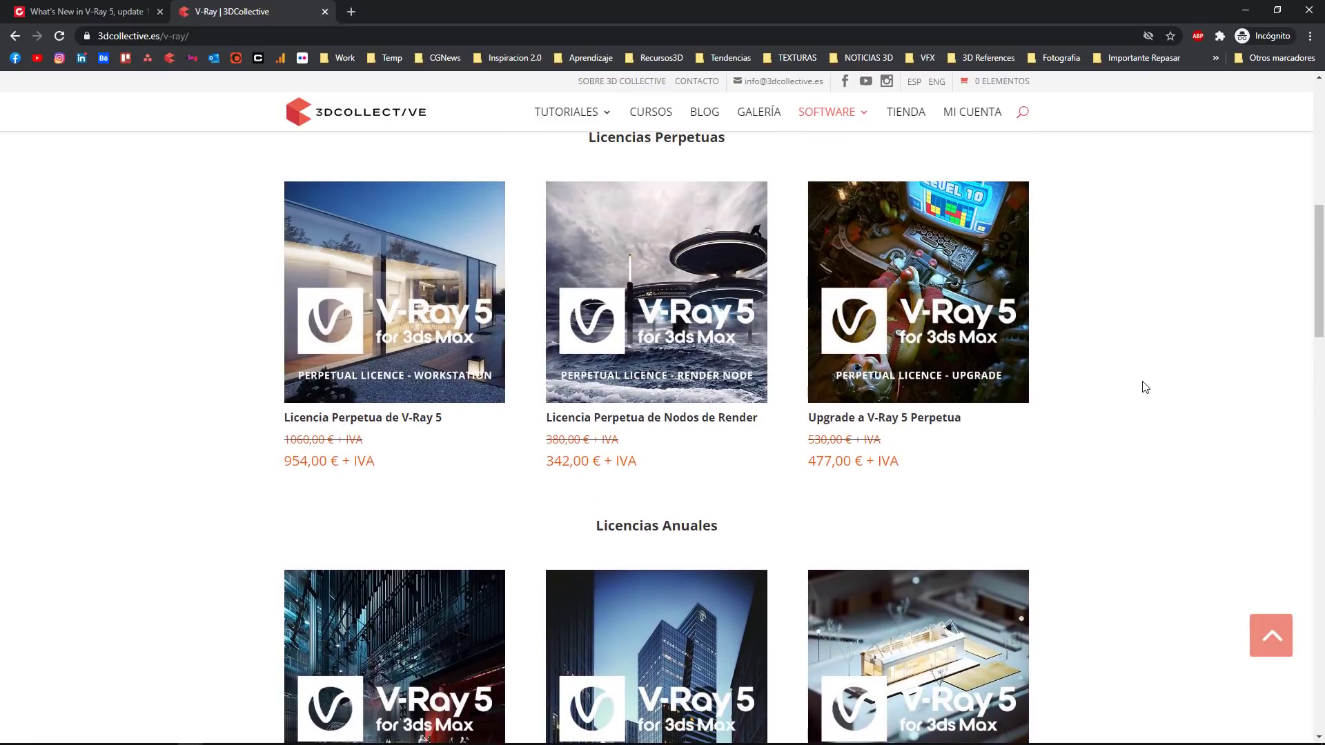
scroll(1113, 424, up, 1)
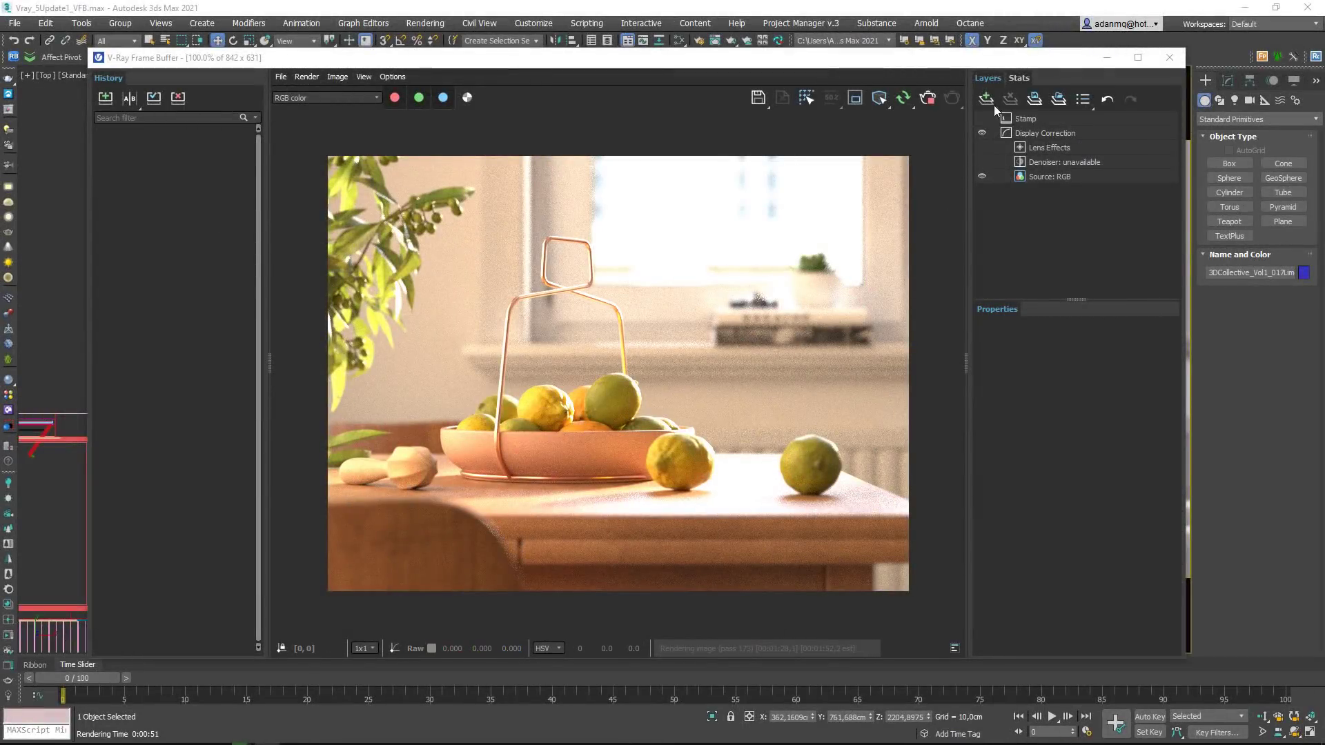
Step: In 3ds Max, inspect the Display Correction layer of the V-Ray Frame Buffer and set the Source layer to LightMix
click(1032, 134)
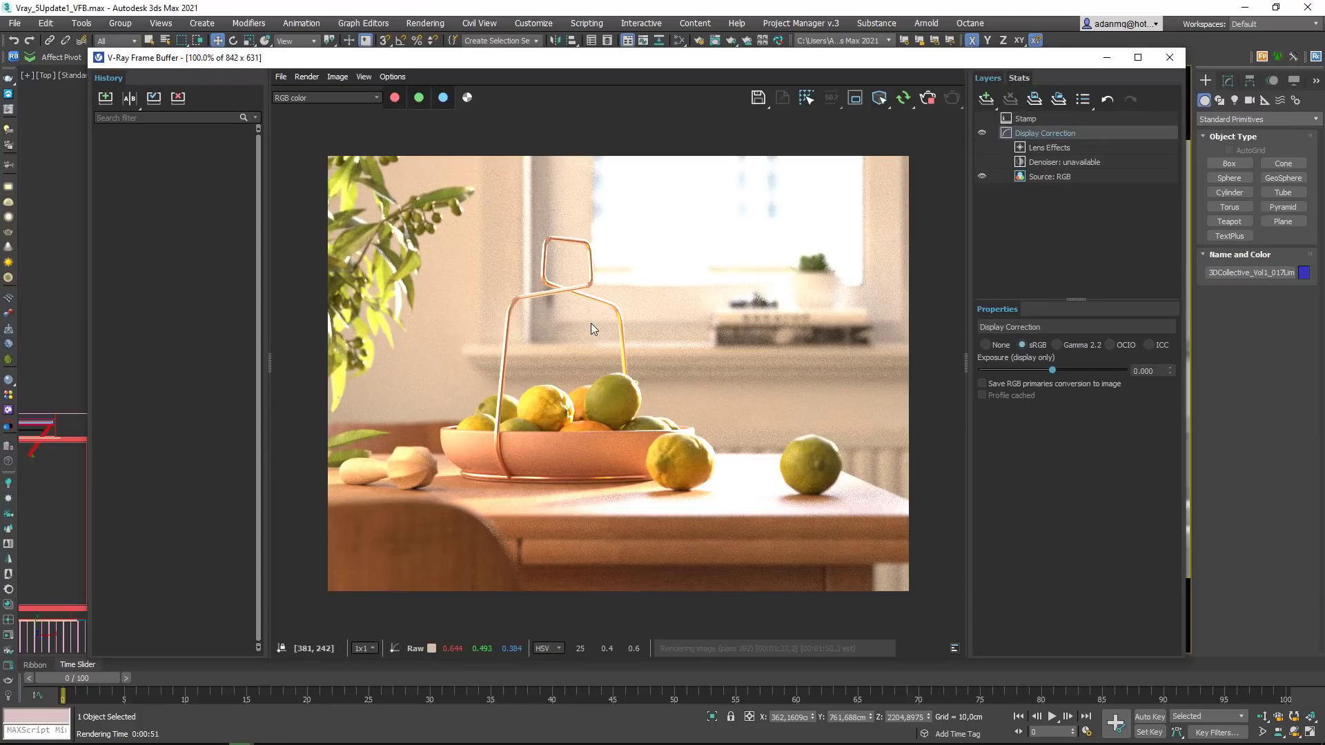
click(1061, 179)
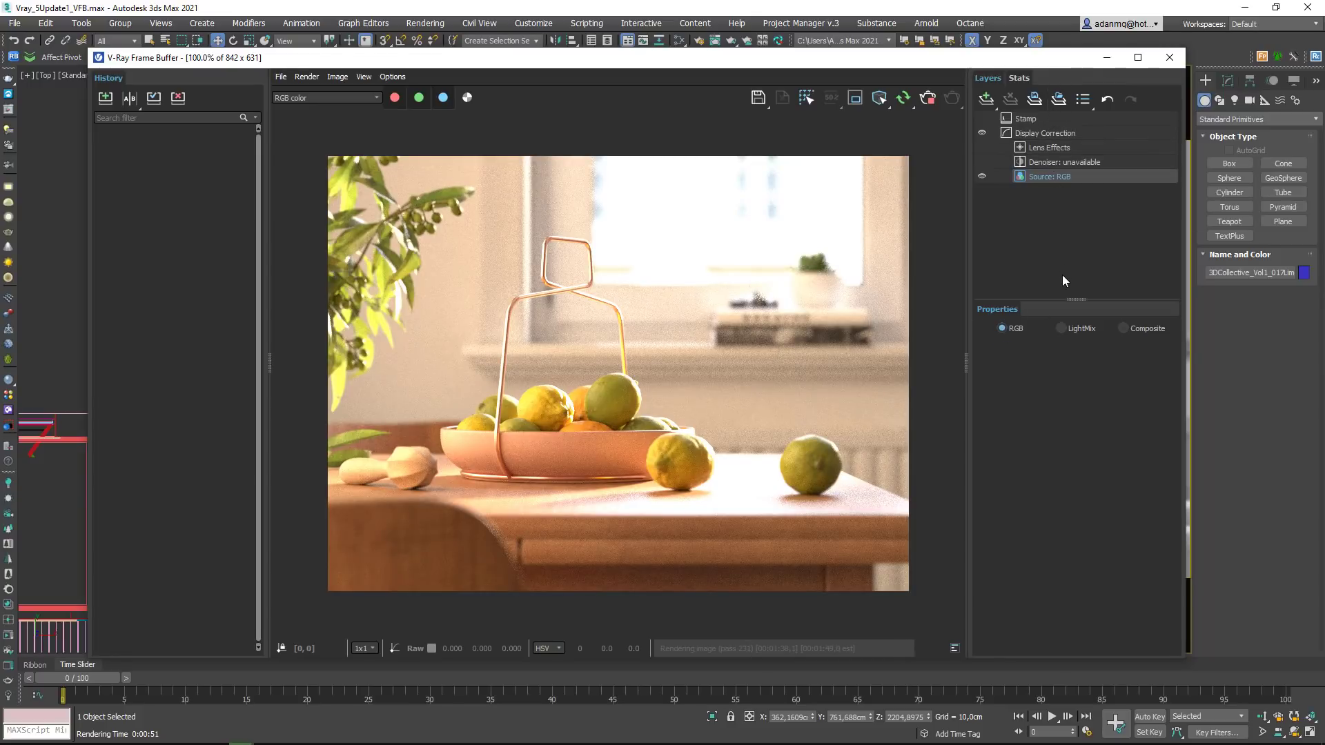
click(1061, 329)
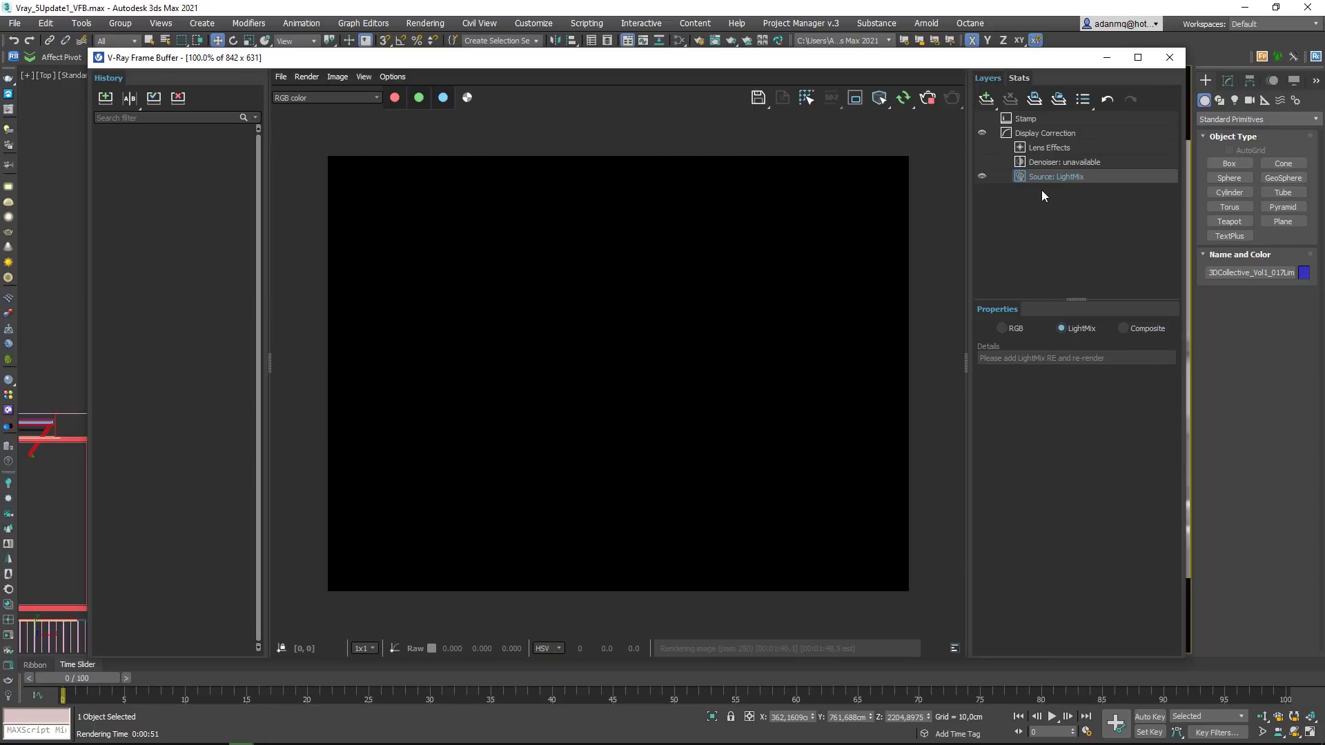
Step: Switch the Source layer to RGB, try Composite, and return it to RGB
click(1003, 329)
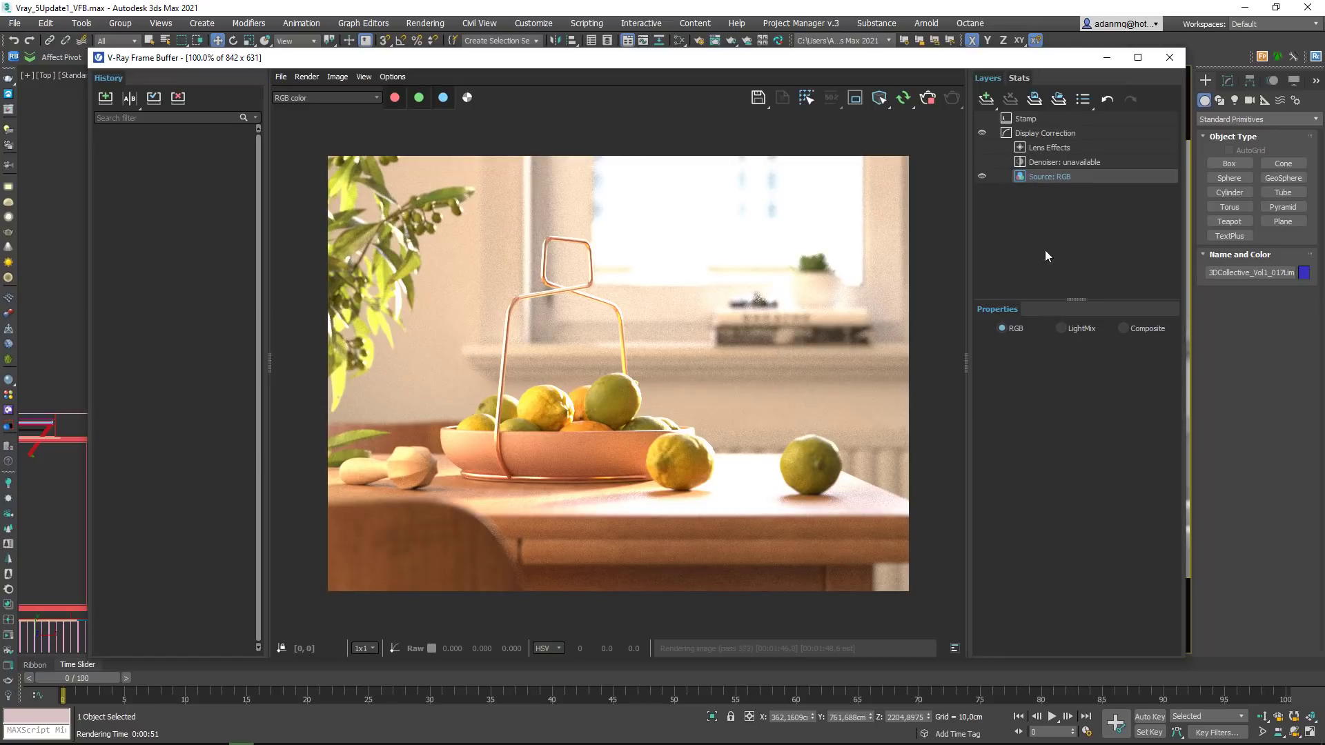
click(1124, 329)
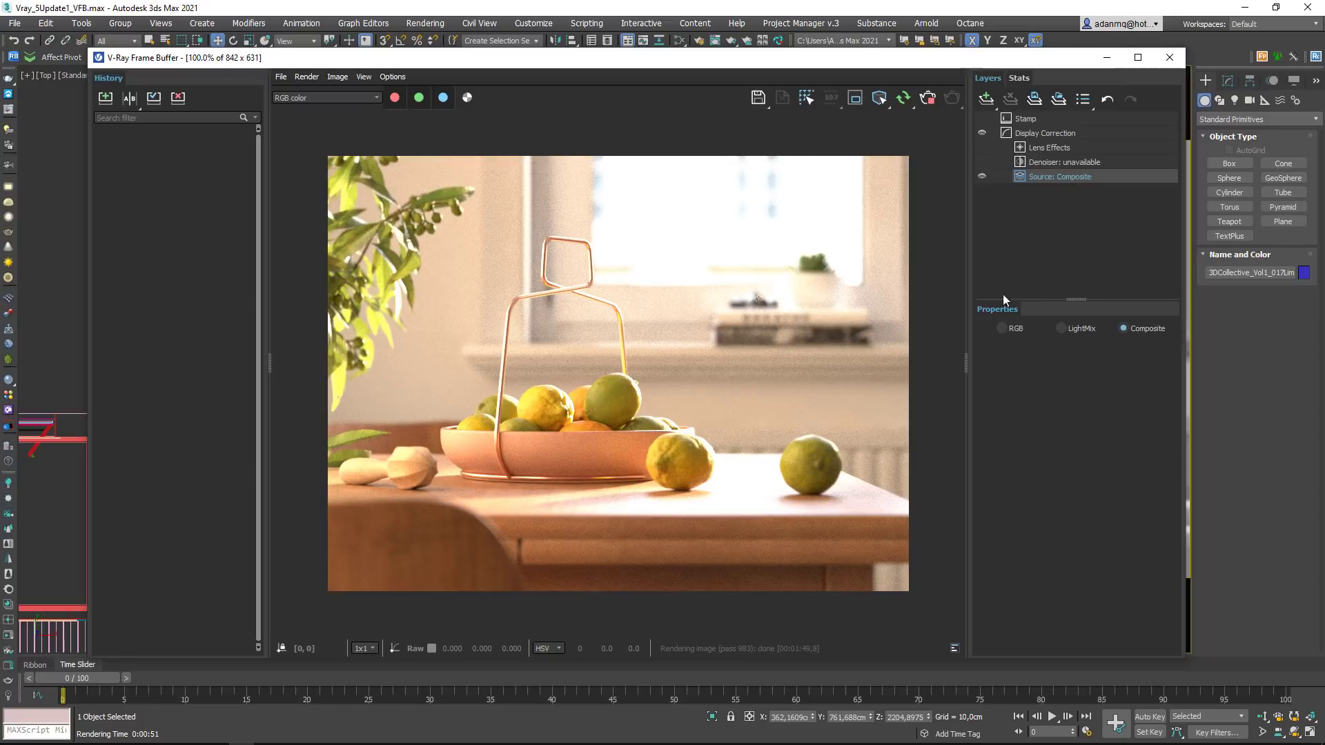
click(1007, 332)
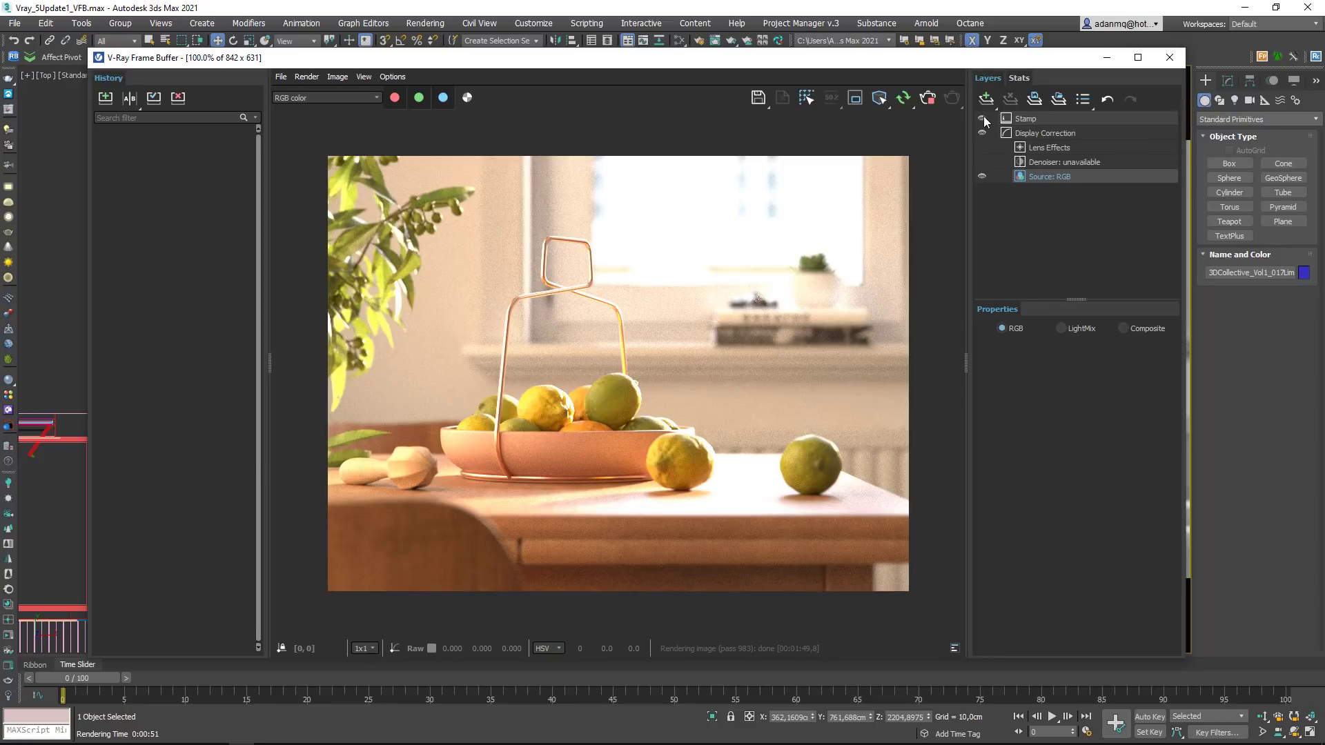
Step: Build the Stamp layer's text from the filename, vrayversion and rendertime variables, and hide the layer
click(1033, 118)
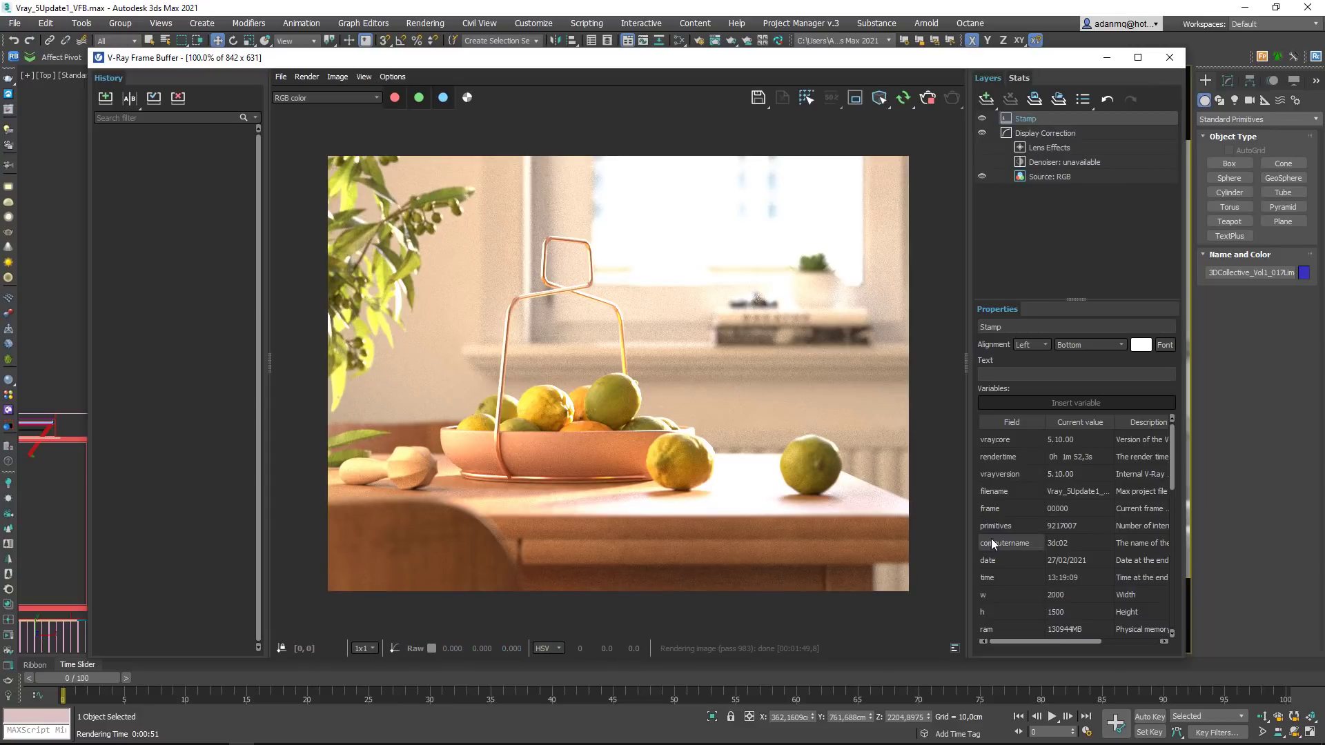
double_click(999, 490)
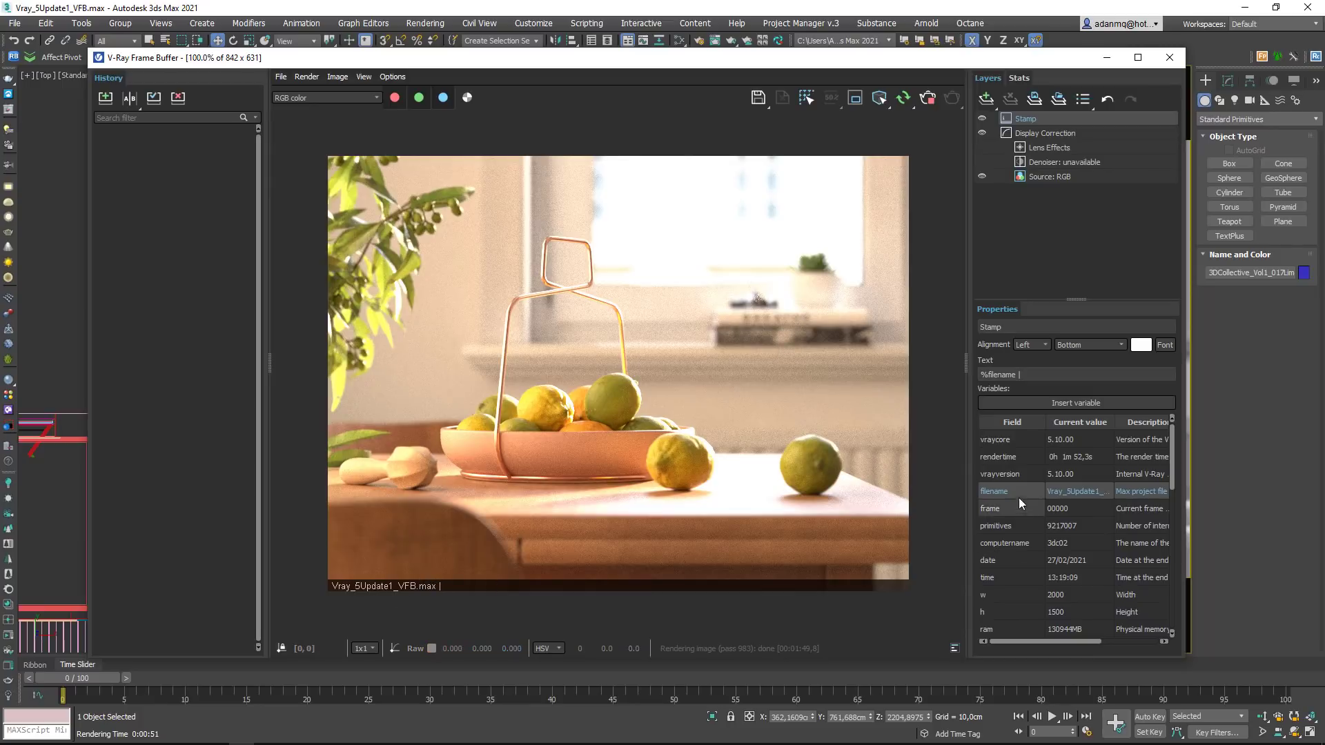
double_click(1013, 477)
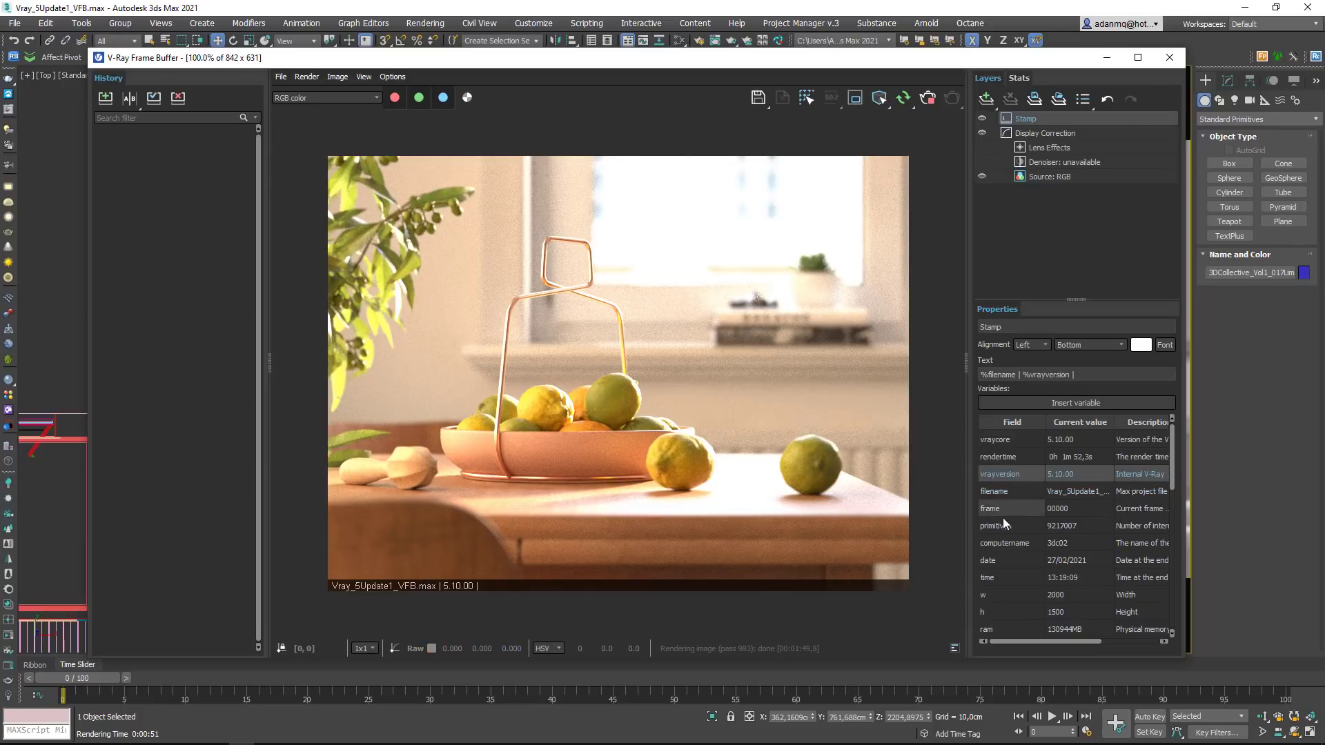
double_click(1008, 457)
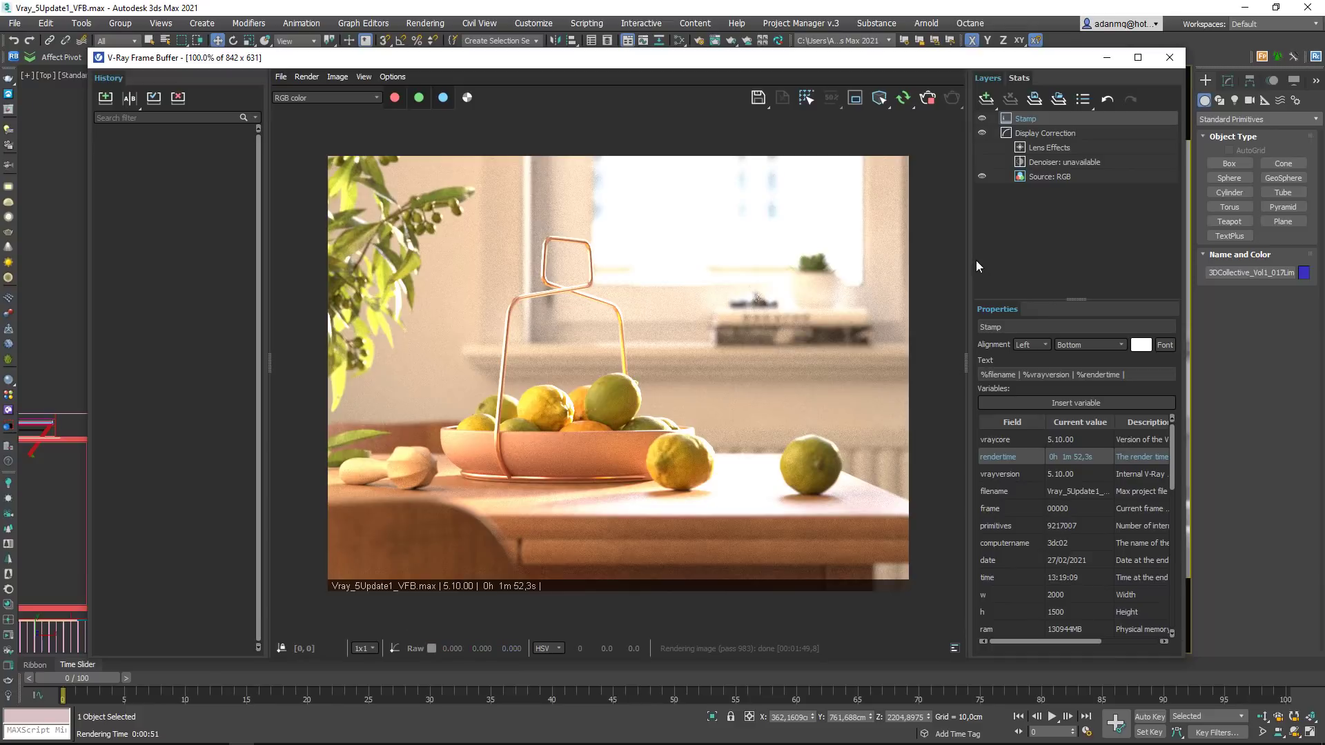
click(981, 119)
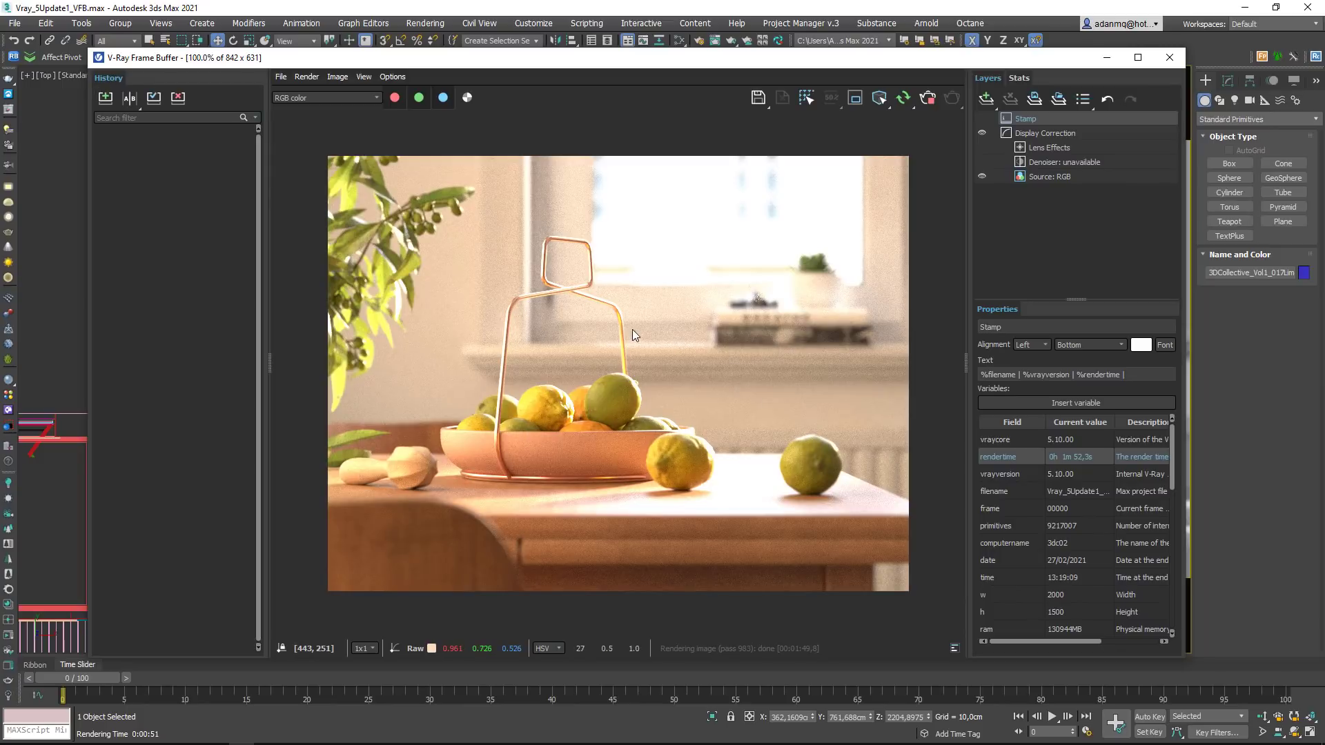
Step: Save the current render to the history and compare its V-Ray settings with the current ones
click(106, 99)
right_click(157, 177)
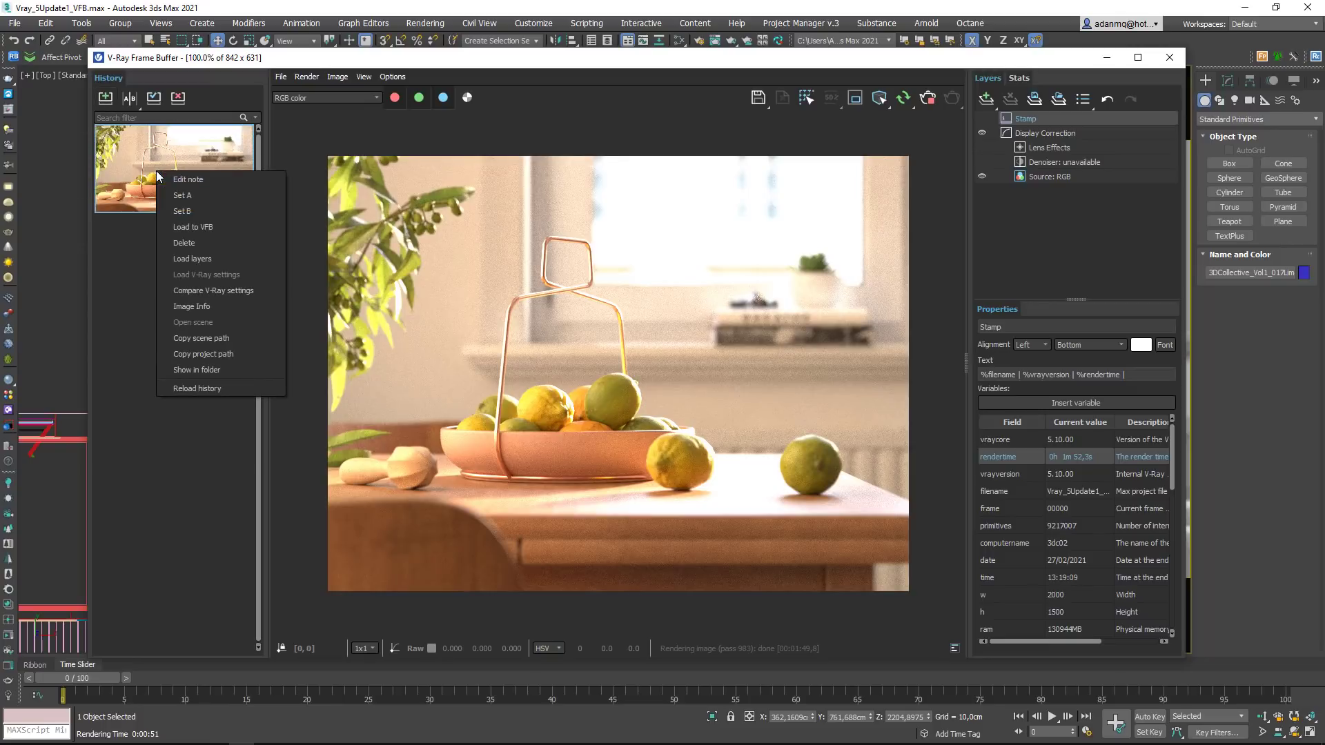
right_click(139, 177)
right_click(138, 176)
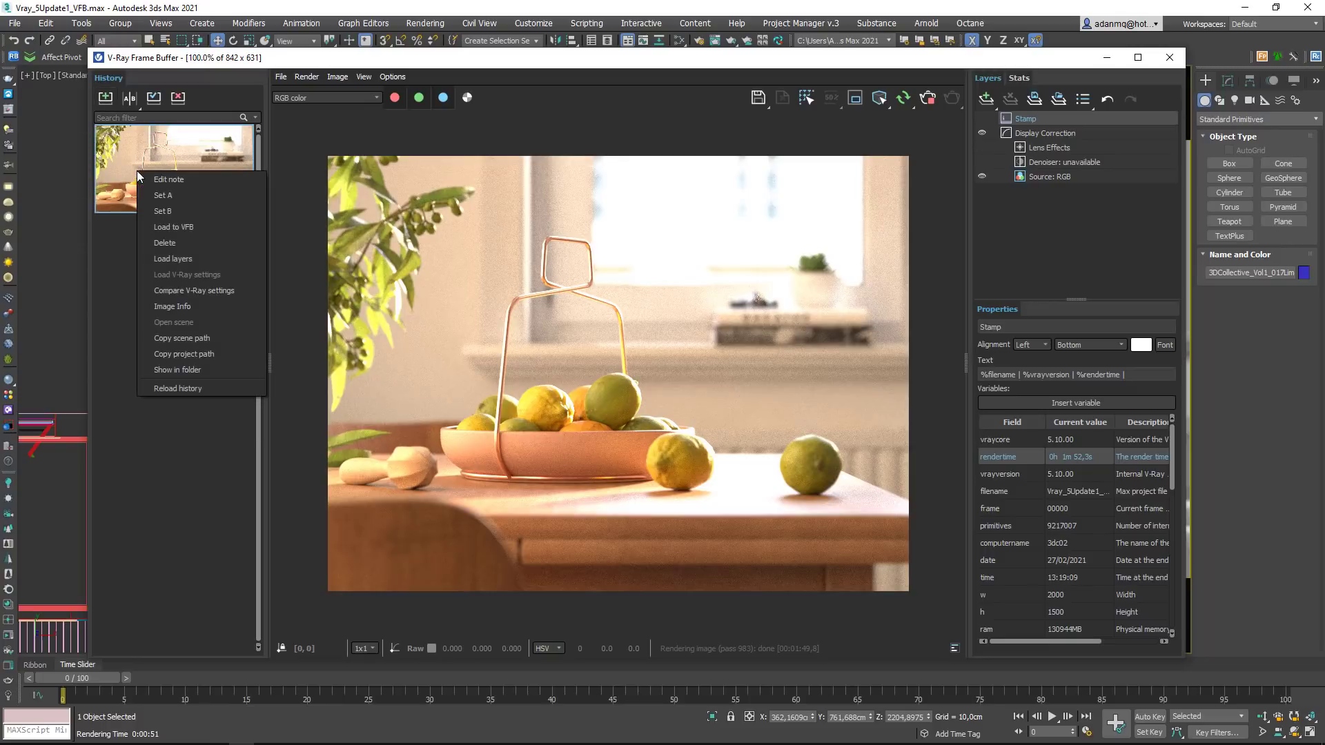
click(191, 291)
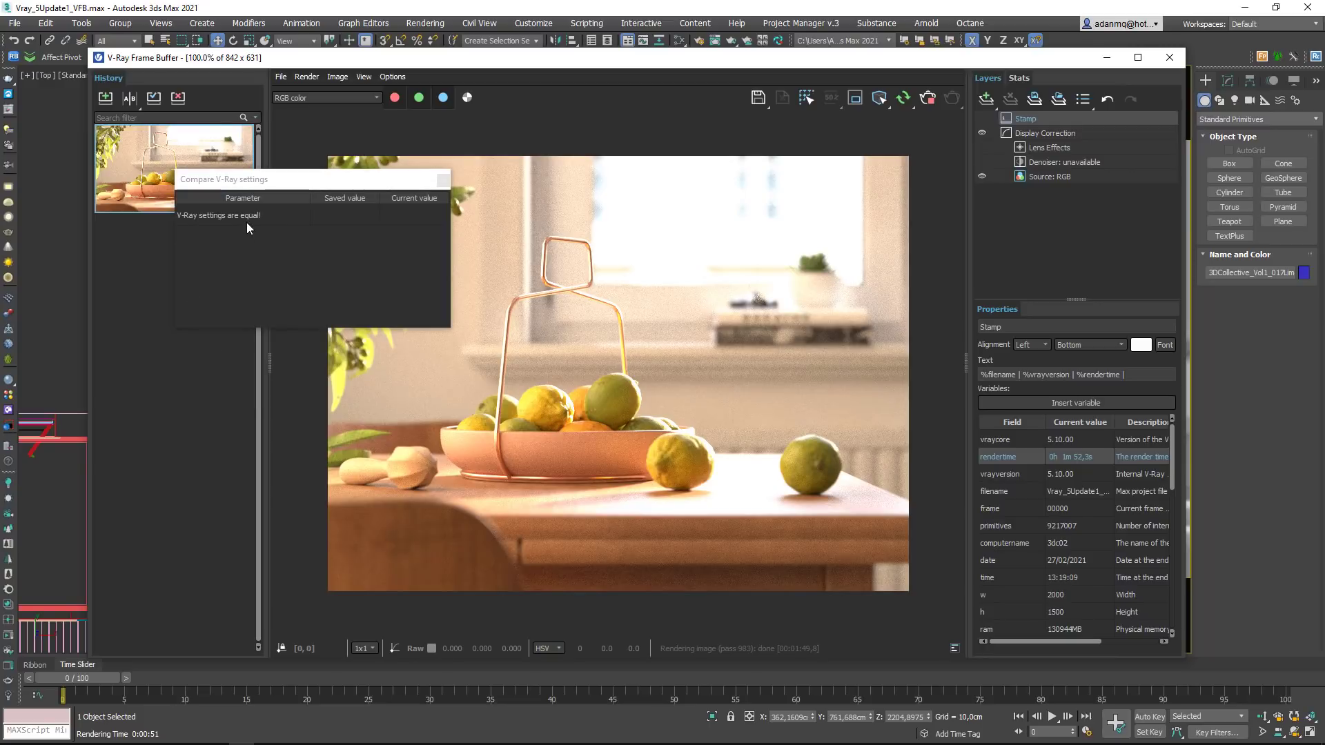
click(443, 179)
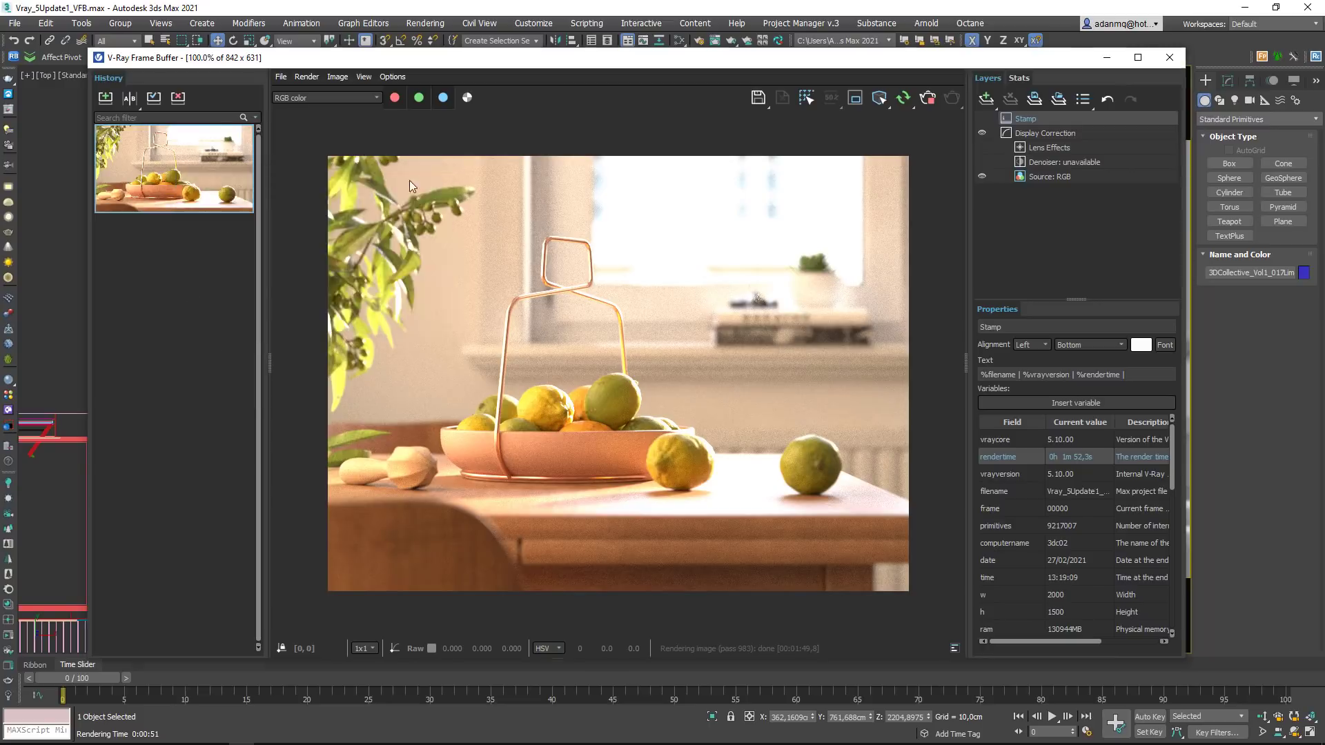
Step: View the Image Info of the saved history render in an enlarged window and close it
right_click(178, 164)
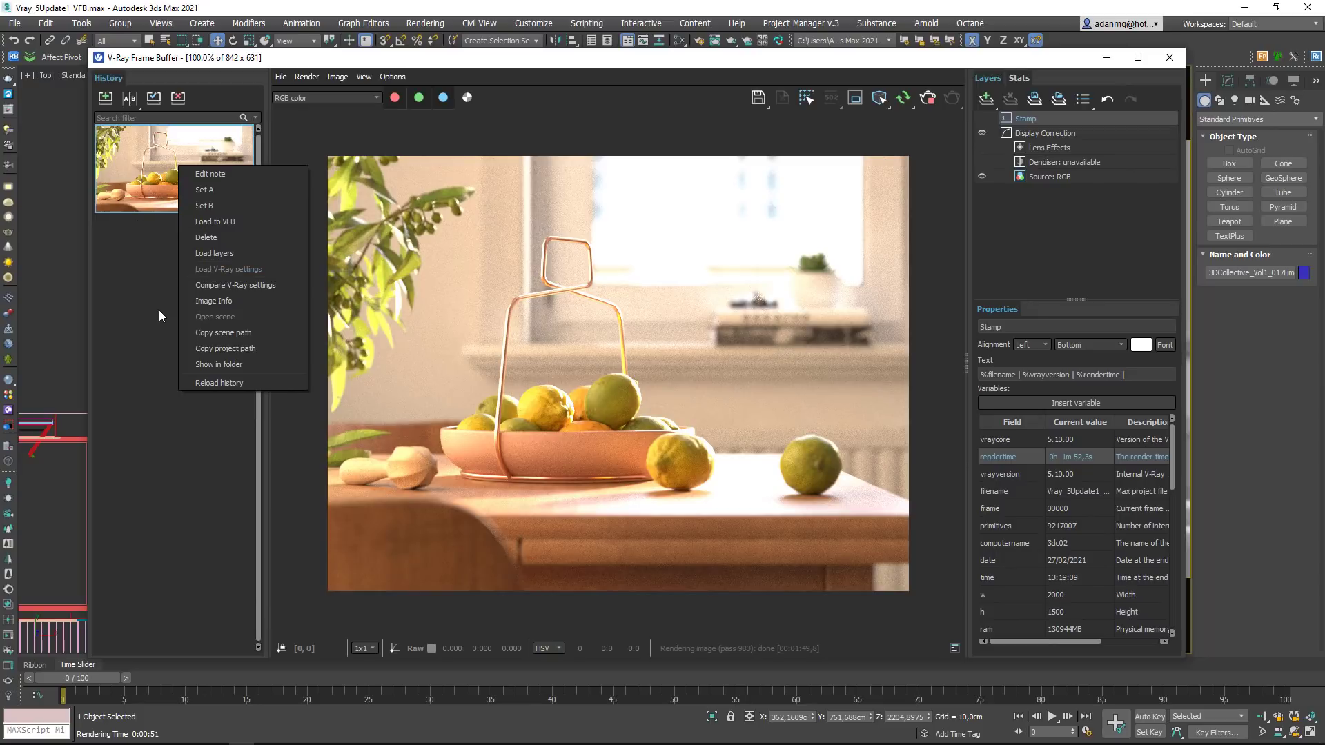
click(155, 290)
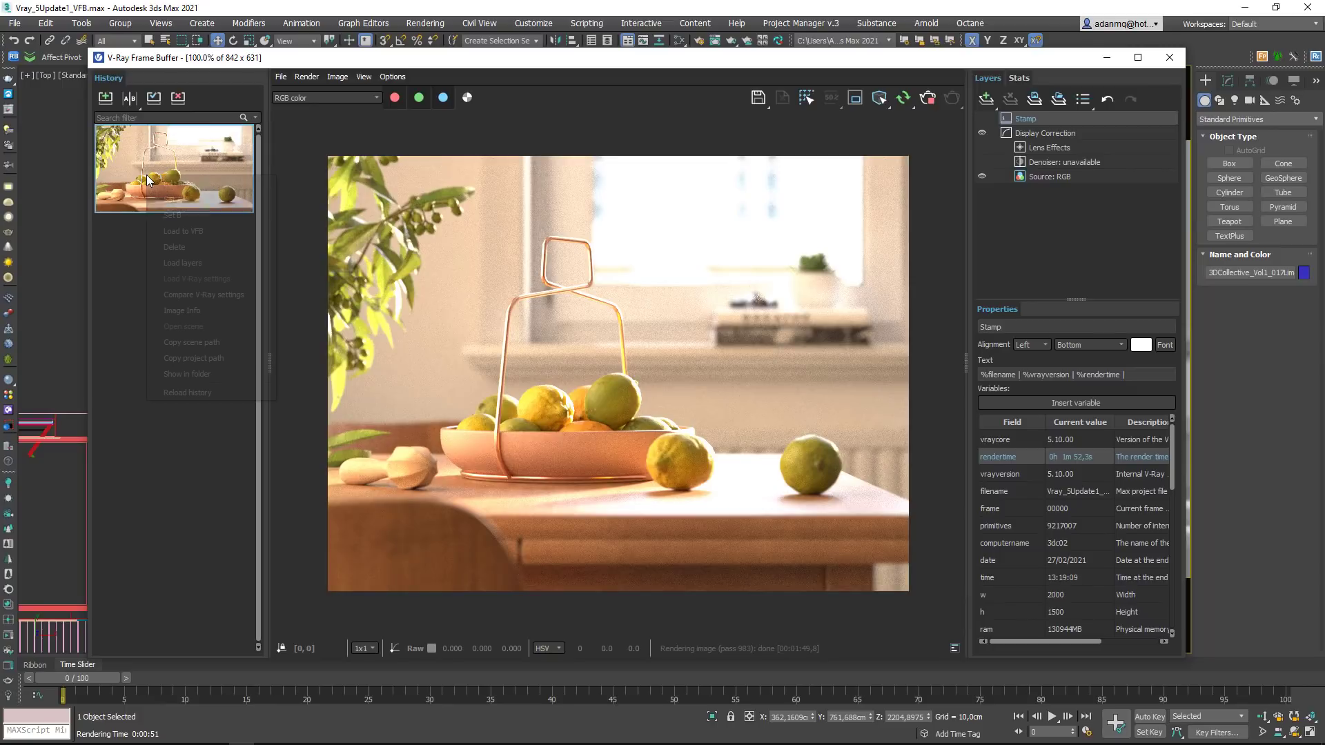
right_click(146, 175)
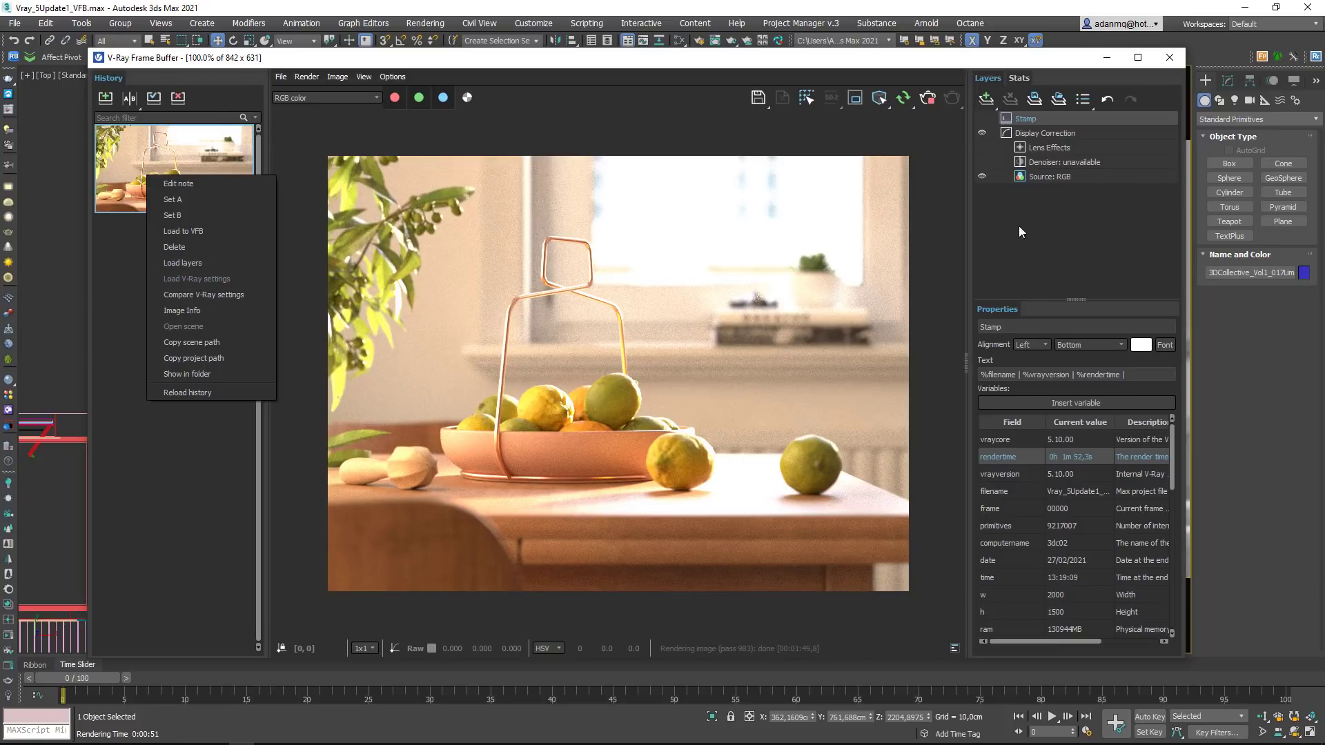
click(180, 311)
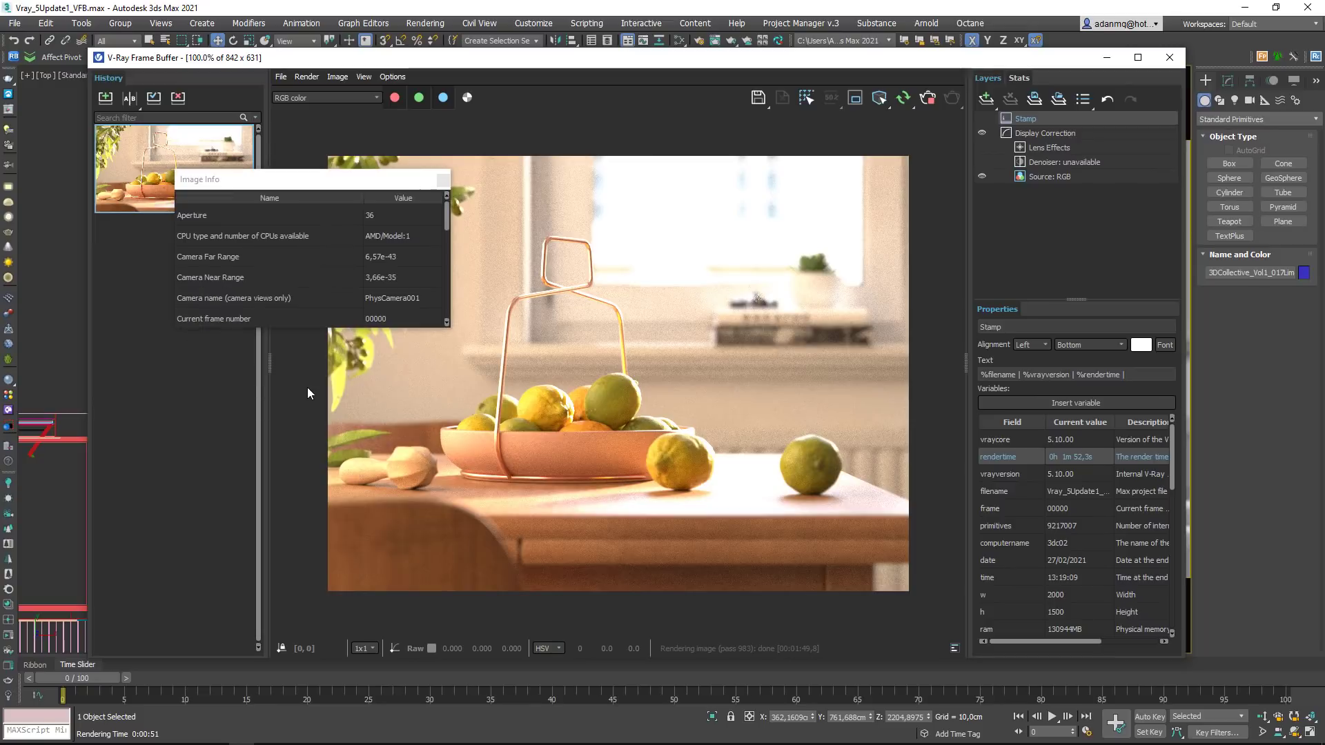
drag(329, 174, 566, 109)
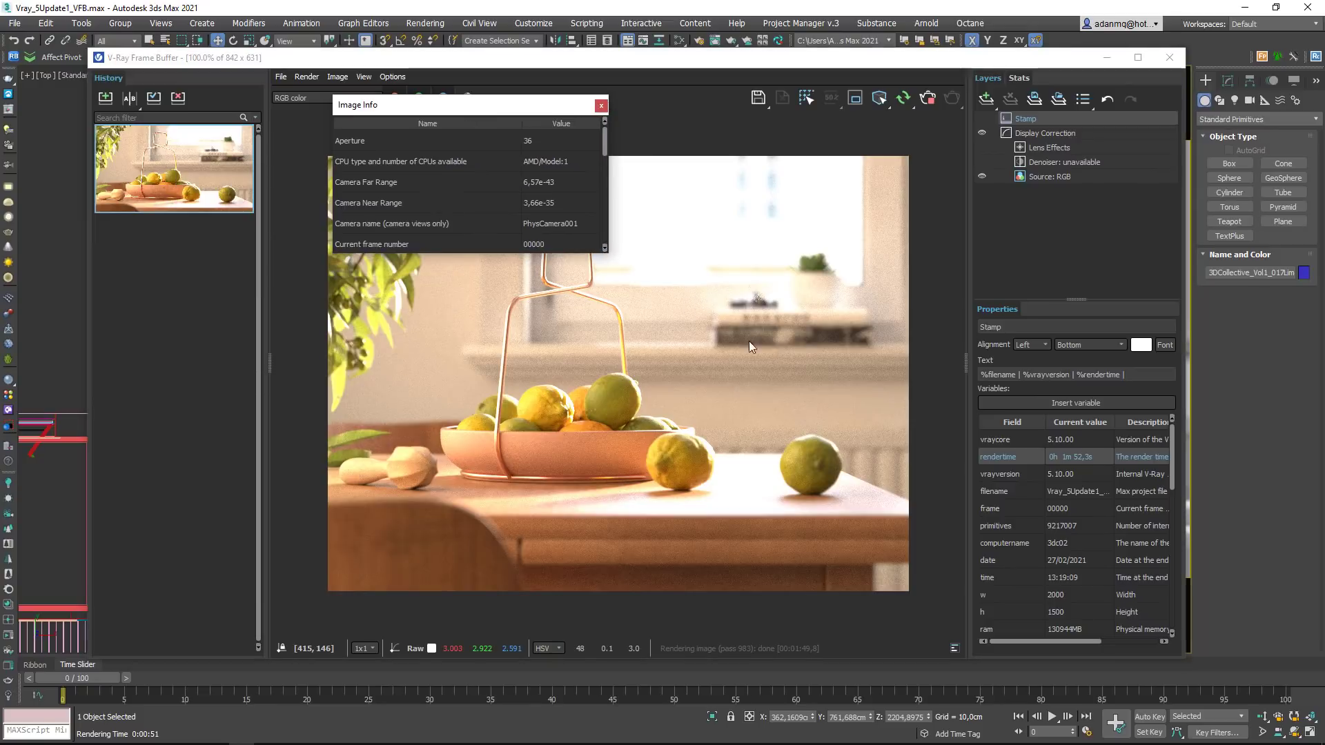
drag(607, 252, 666, 415)
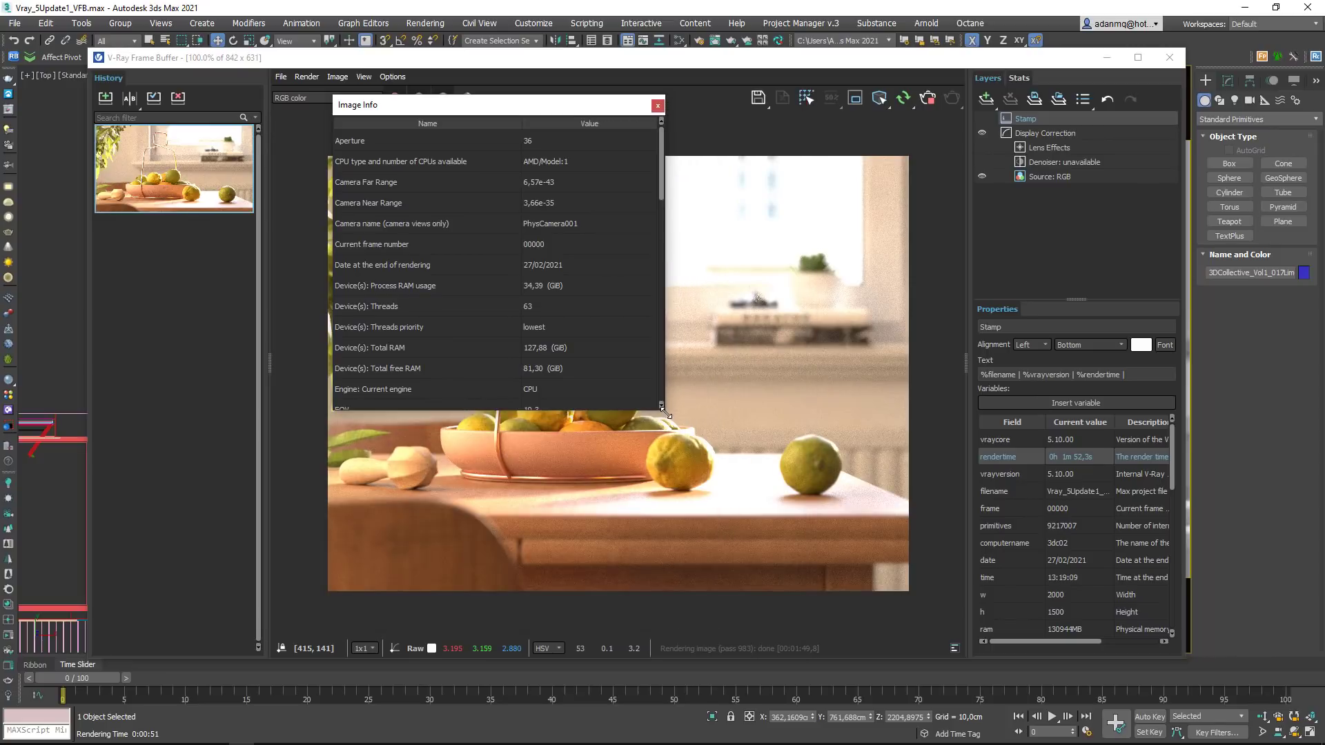
click(658, 105)
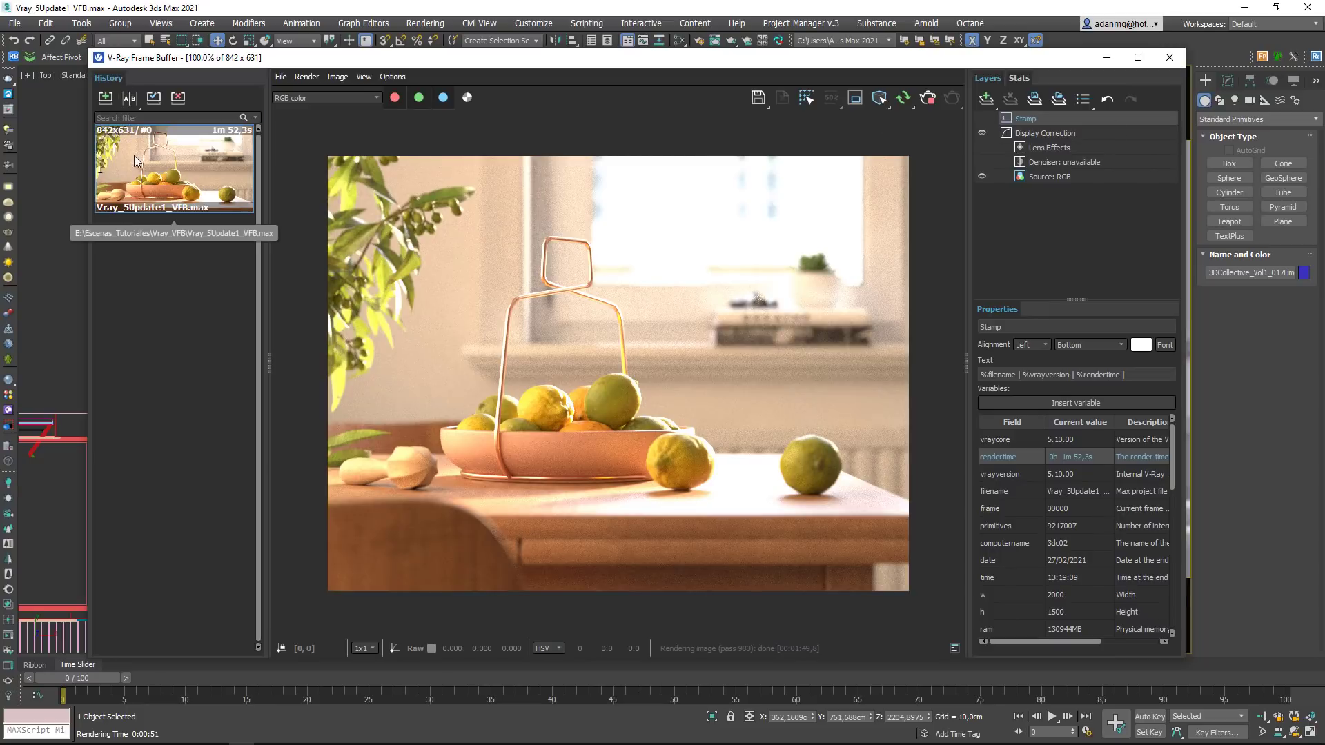
Step: Add a White Balance layer beneath Display Correction and lower its temperature slightly
click(1122, 234)
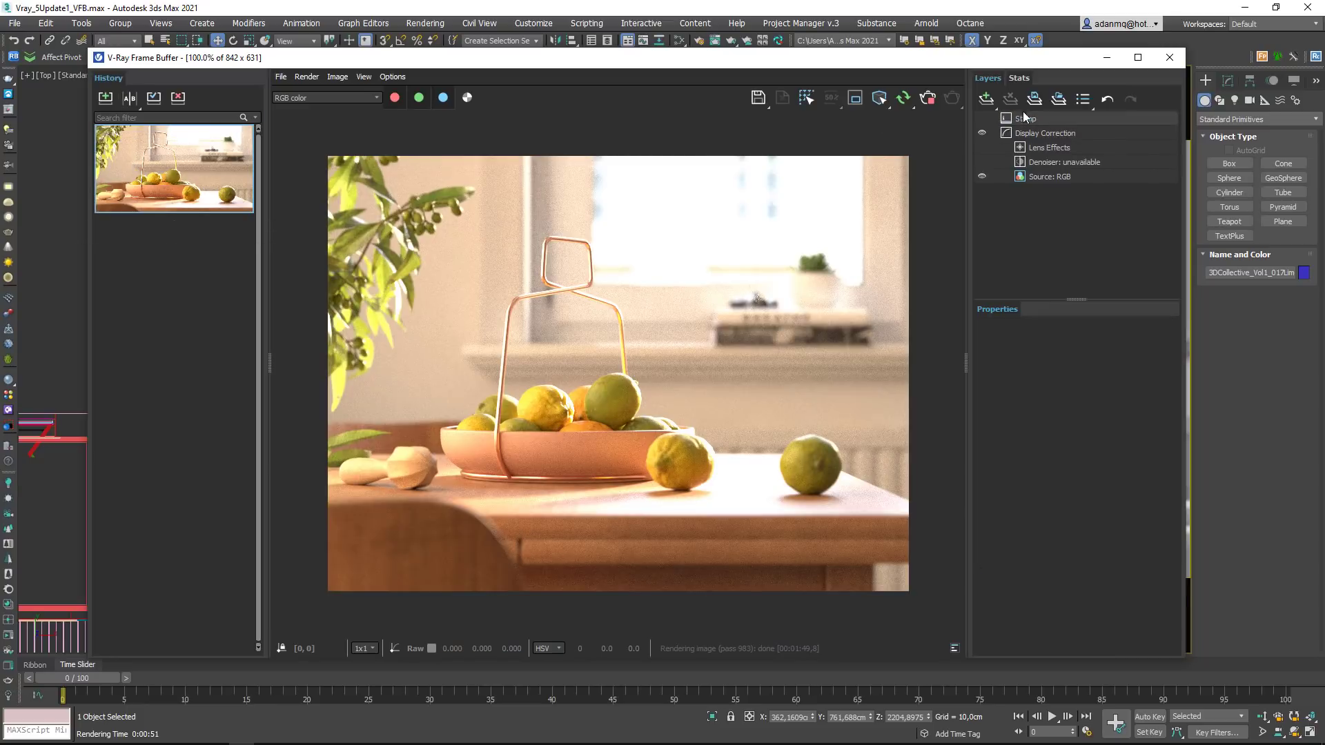
click(985, 101)
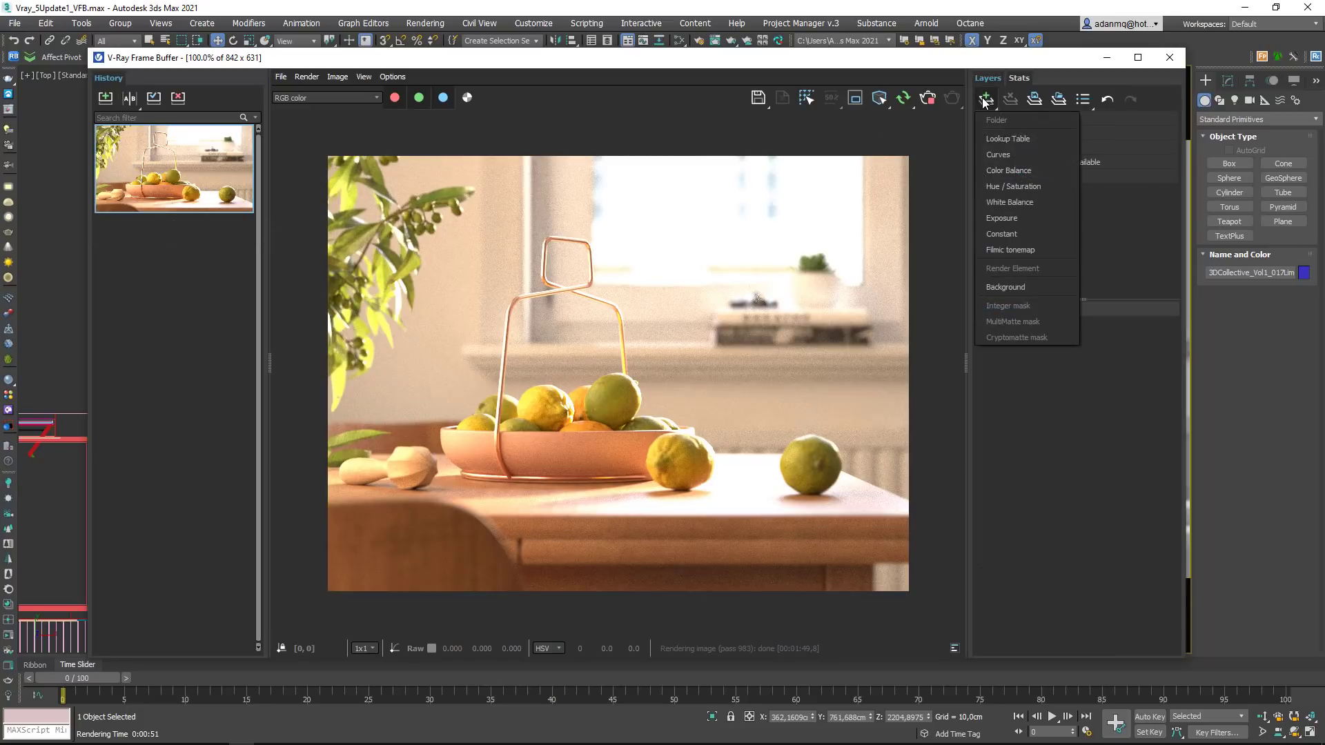
click(1005, 201)
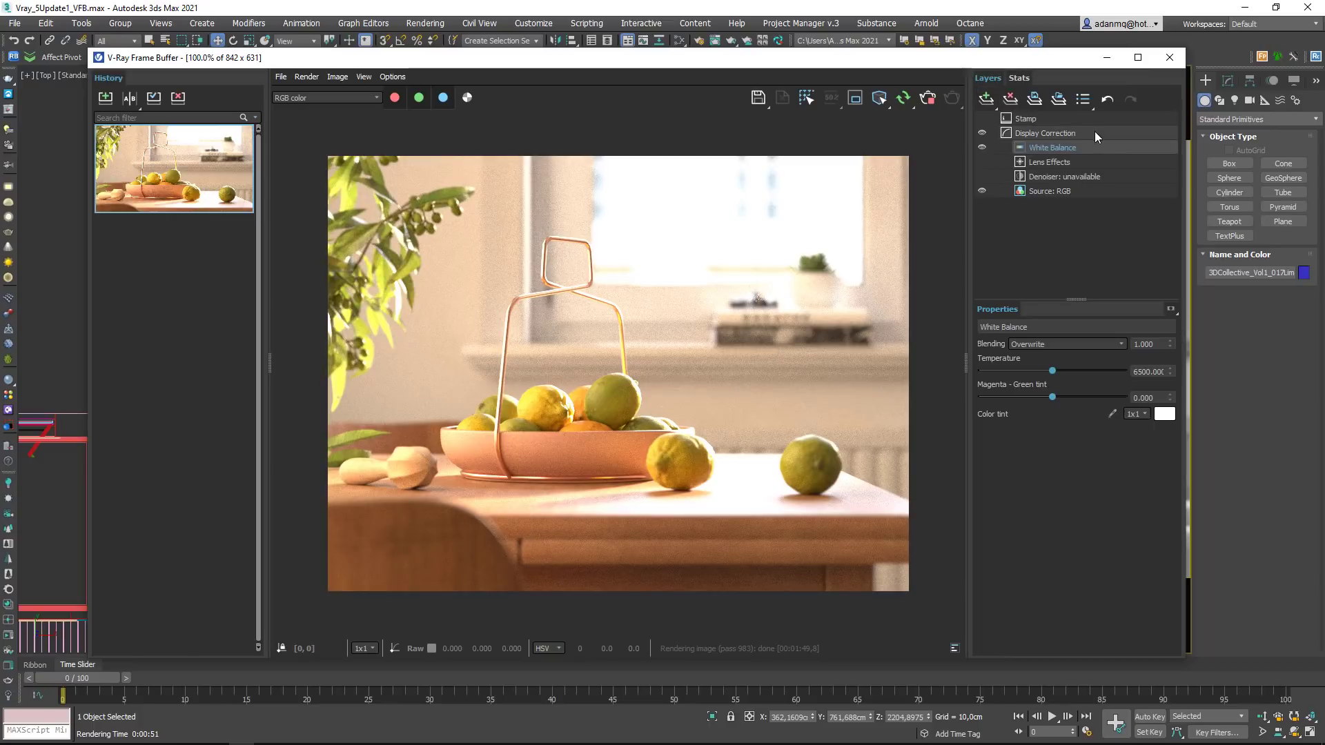
mouse_move(1077, 369)
mouse_down()
mouse_move(1007, 371)
mouse_move(1052, 369)
mouse_up()
click(1139, 372)
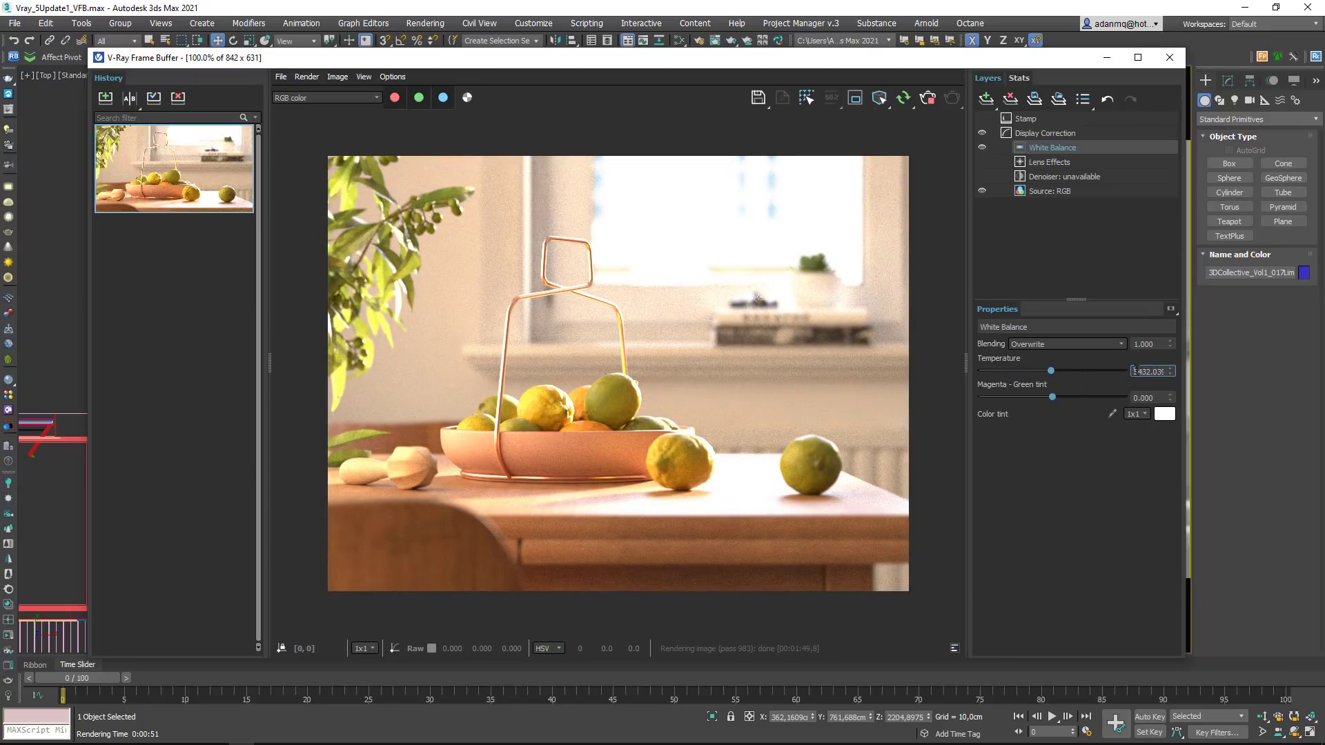
double_click(1135, 371)
Step: Try shifting the White Balance layer's Magenta - Green tint and reset it to 0
mouse_move(1051, 395)
mouse_down()
mouse_move(1028, 396)
mouse_move(1099, 393)
mouse_move(1010, 399)
mouse_move(1091, 400)
mouse_move(1029, 397)
mouse_move(1047, 397)
mouse_up()
click(1160, 398)
double_click(1160, 398)
text(0)
key(Return)
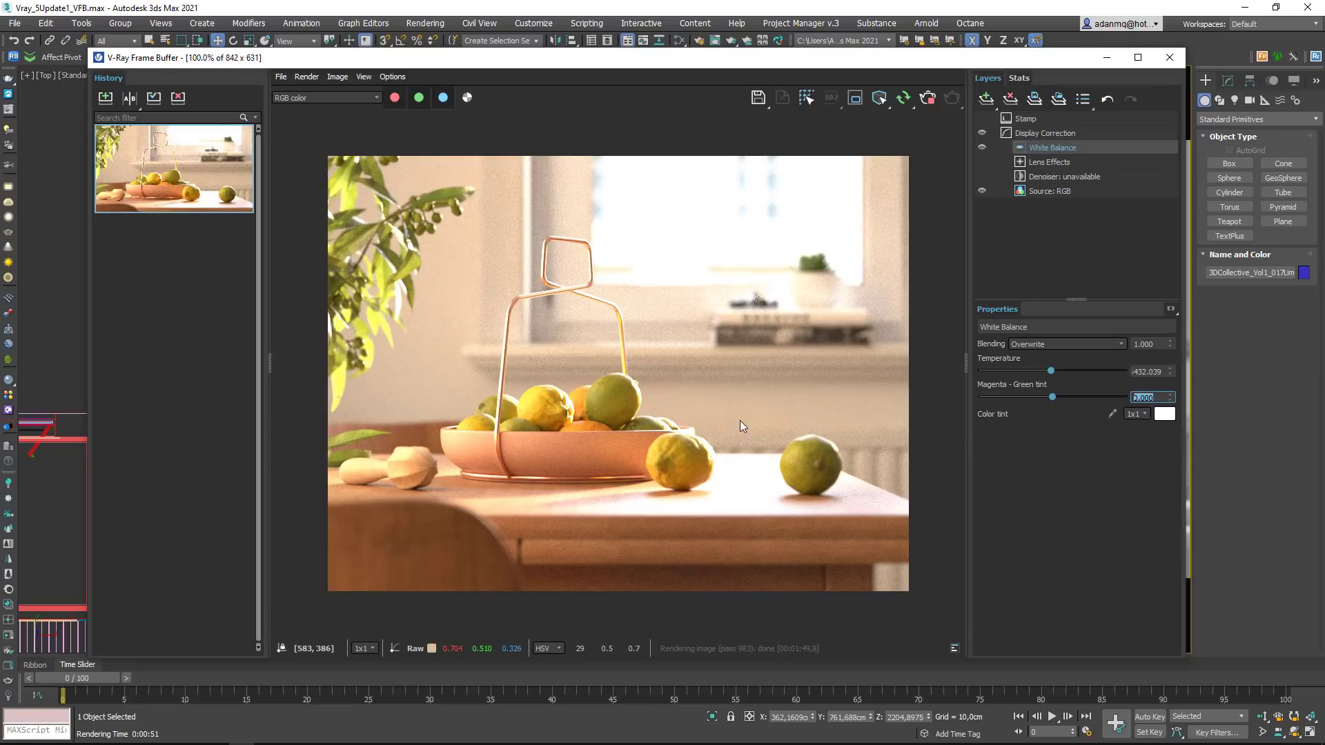
Step: Sample the White Balance color tint from the wall in the render, and resample it with a 7x7 area
click(1111, 416)
click(889, 279)
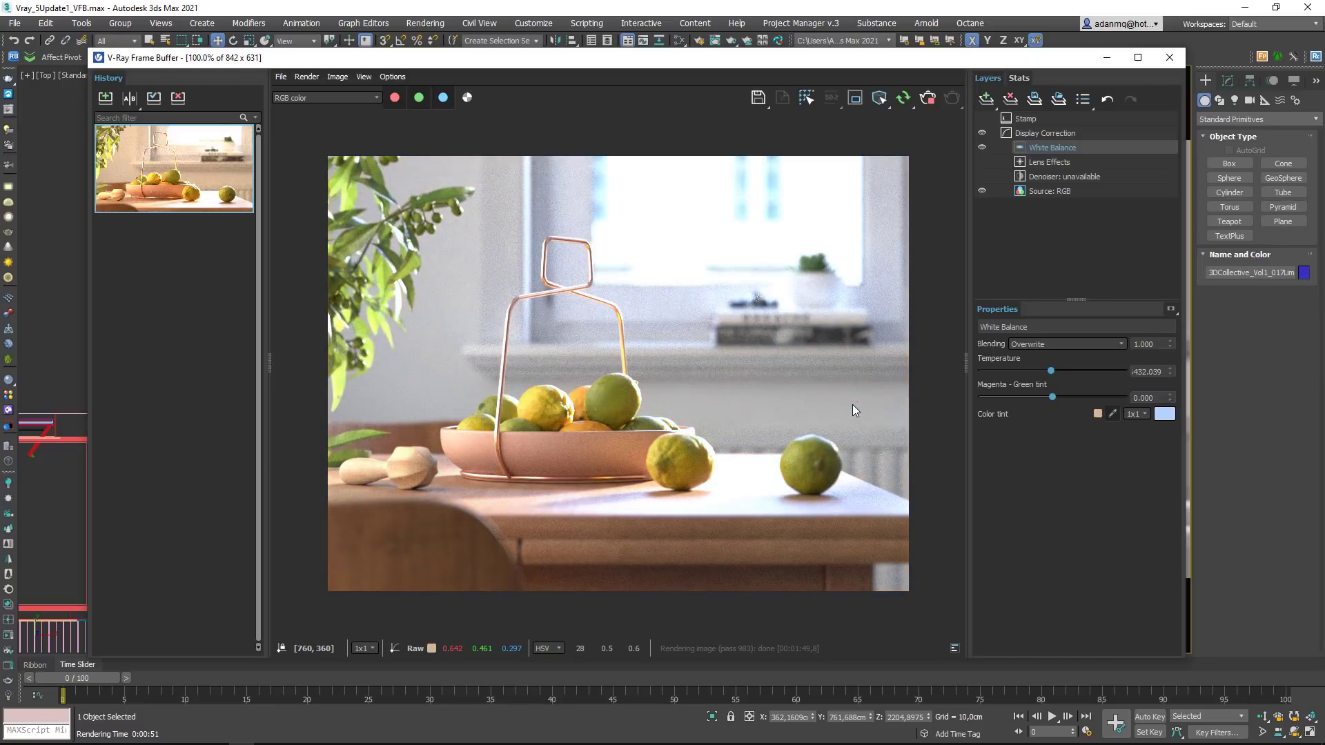
click(1142, 414)
click(1134, 463)
click(852, 404)
mouse_move(876, 404)
mouse_down()
mouse_move(884, 260)
mouse_move(892, 271)
mouse_up()
mouse_move(497, 302)
mouse_down()
mouse_move(458, 280)
mouse_move(883, 226)
mouse_move(889, 211)
mouse_up()
Step: Compare the render with and without White Balance, and lower the layer's blending amount to 0.825
click(980, 146)
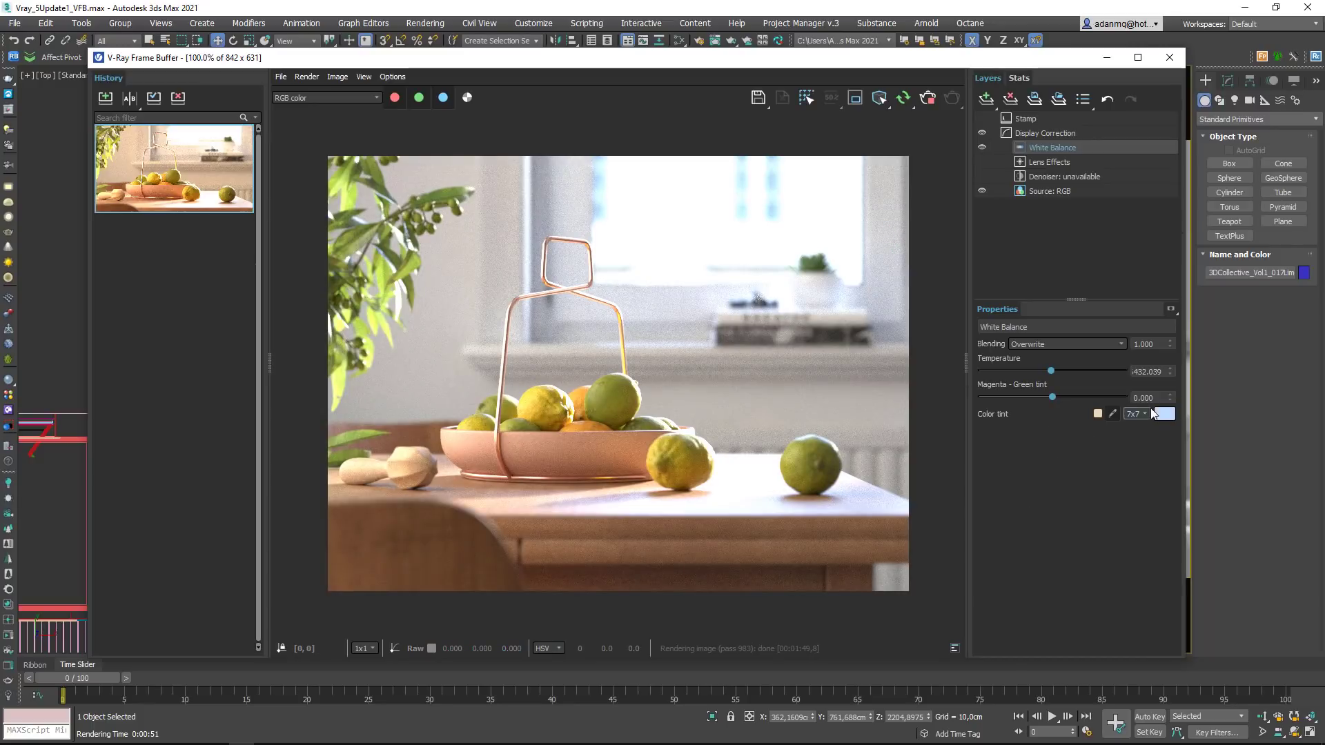
click(1169, 343)
drag(1171, 346, 1167, 376)
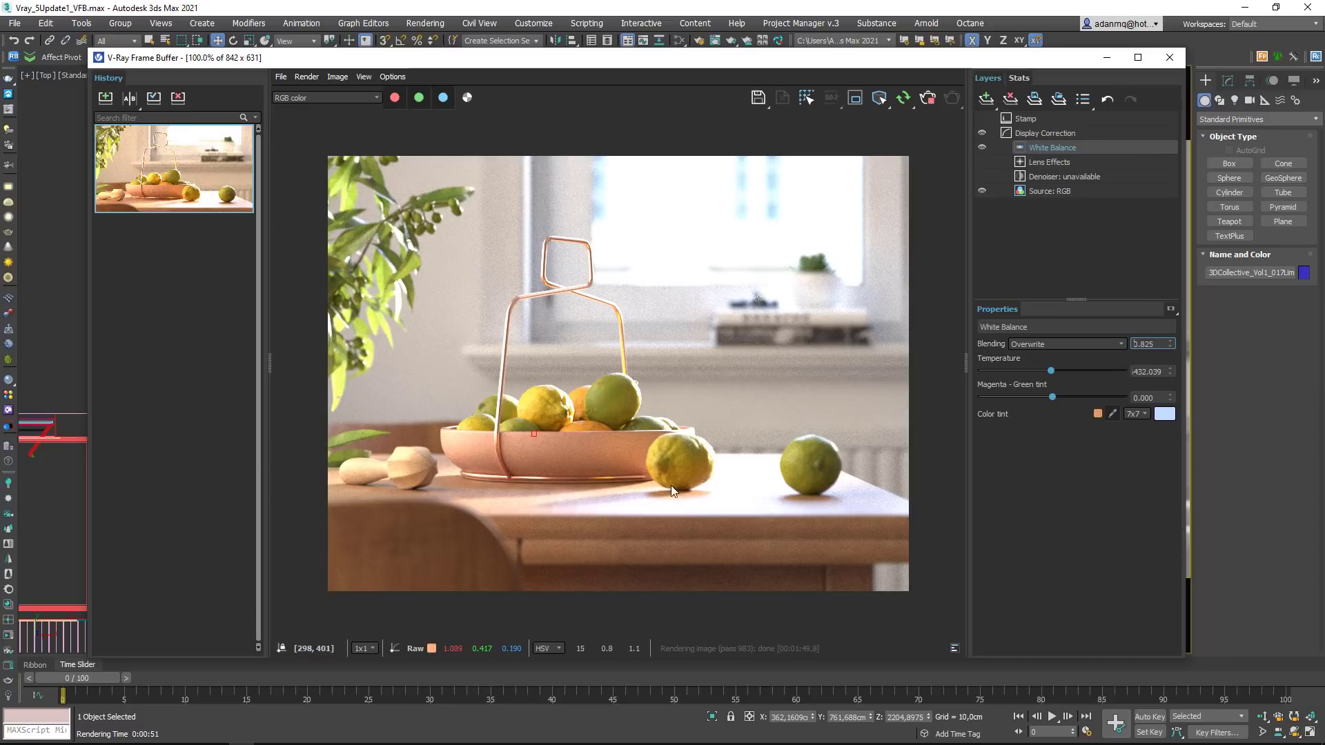
Step: Add an Exposure layer and lower its Highlight Burn to about 0.102
click(986, 100)
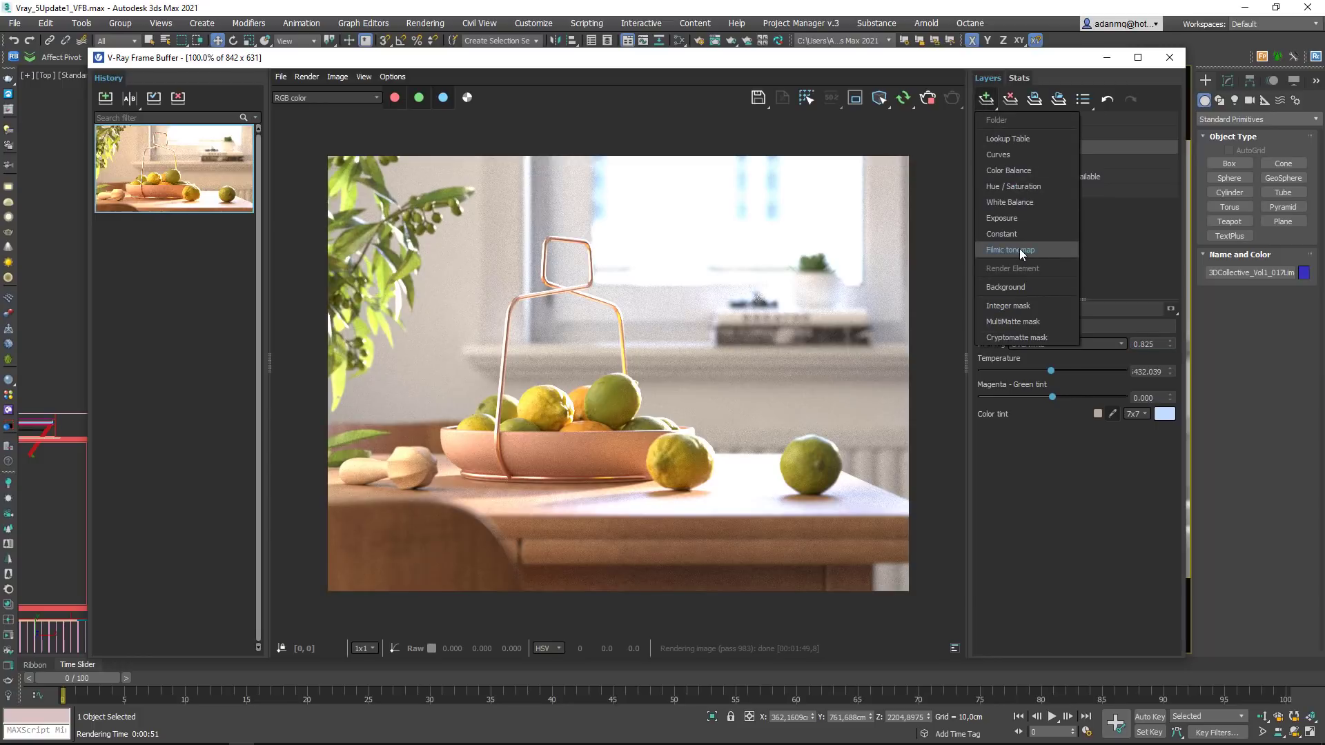
click(1000, 218)
drag(1123, 398, 999, 398)
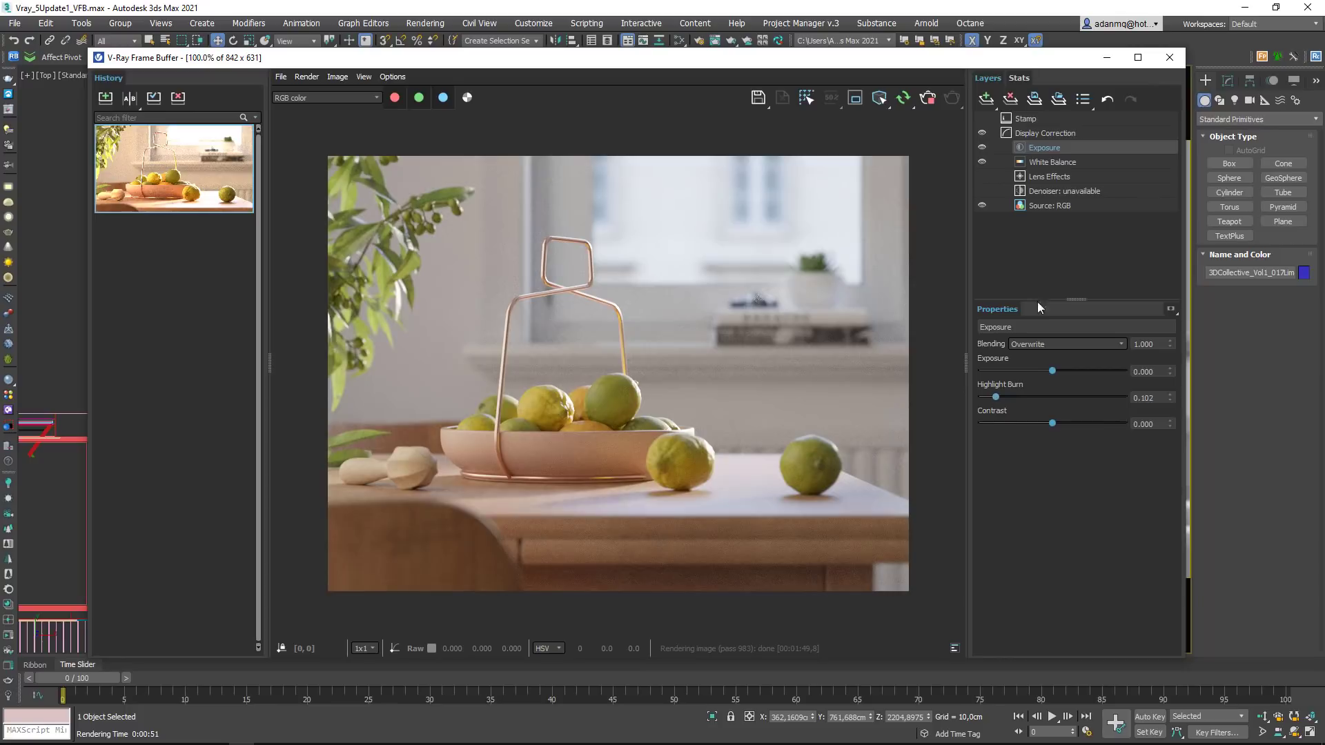
Step: Add a Lookup Table layer and disable its Convert to sRGB Space first option
click(986, 99)
click(1007, 134)
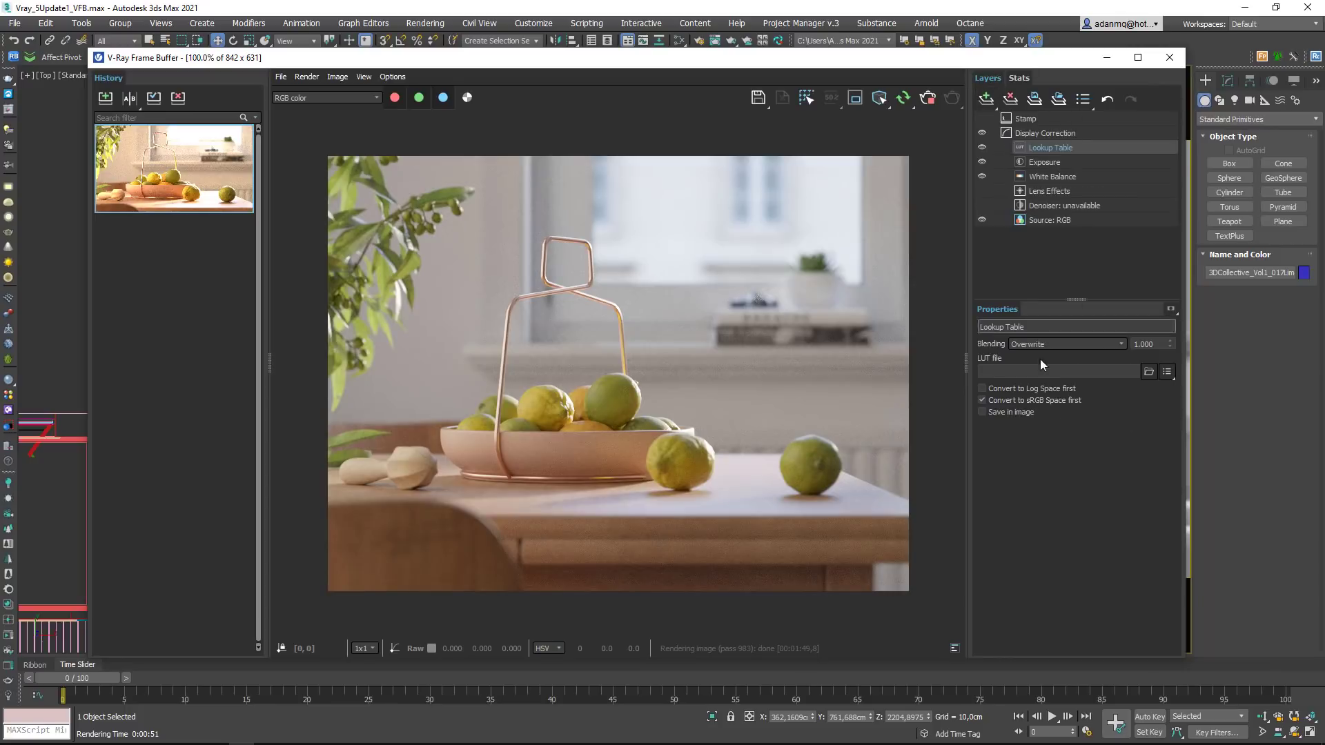
click(982, 401)
Step: Load 3DCollective_SoftLight_02Mild.cube from the Linear Filmic Contrast LUTs, and replace it with 3DCollective_SoftLight_03Hard.cube
click(1148, 372)
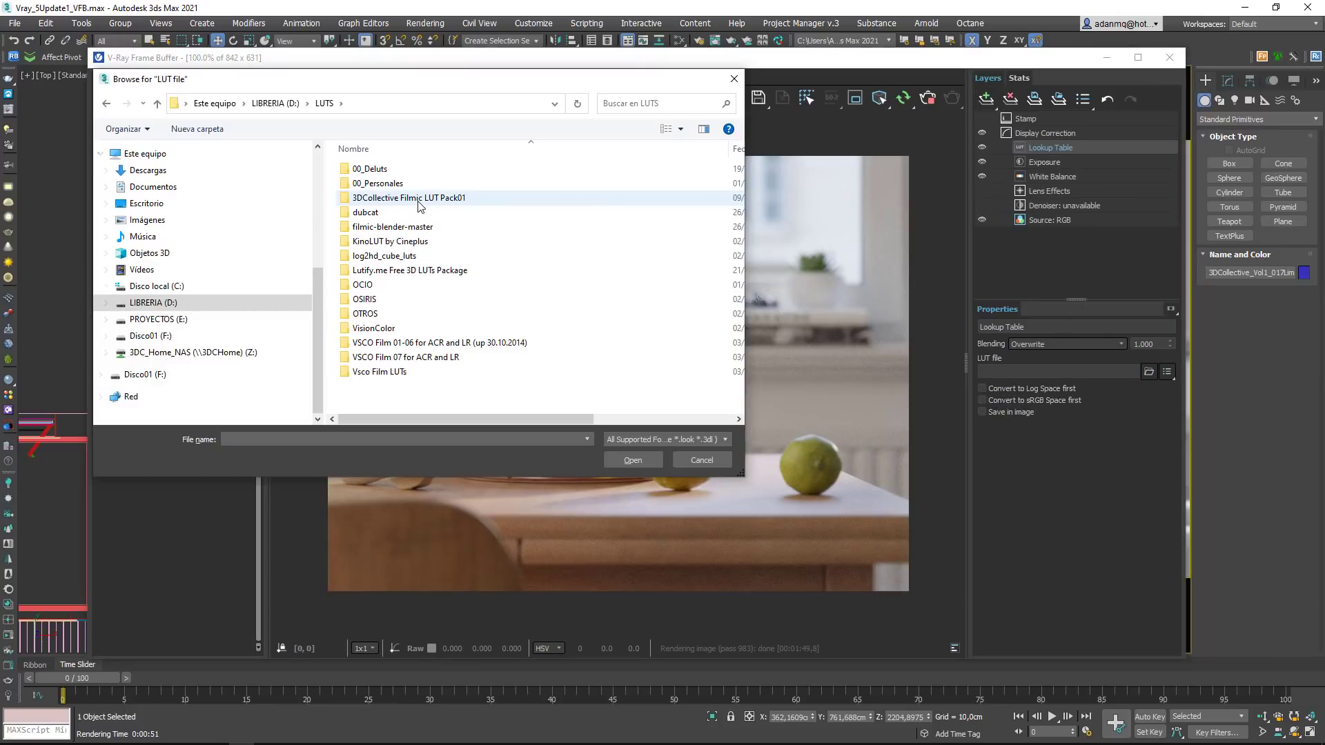
double_click(418, 198)
double_click(380, 184)
double_click(380, 183)
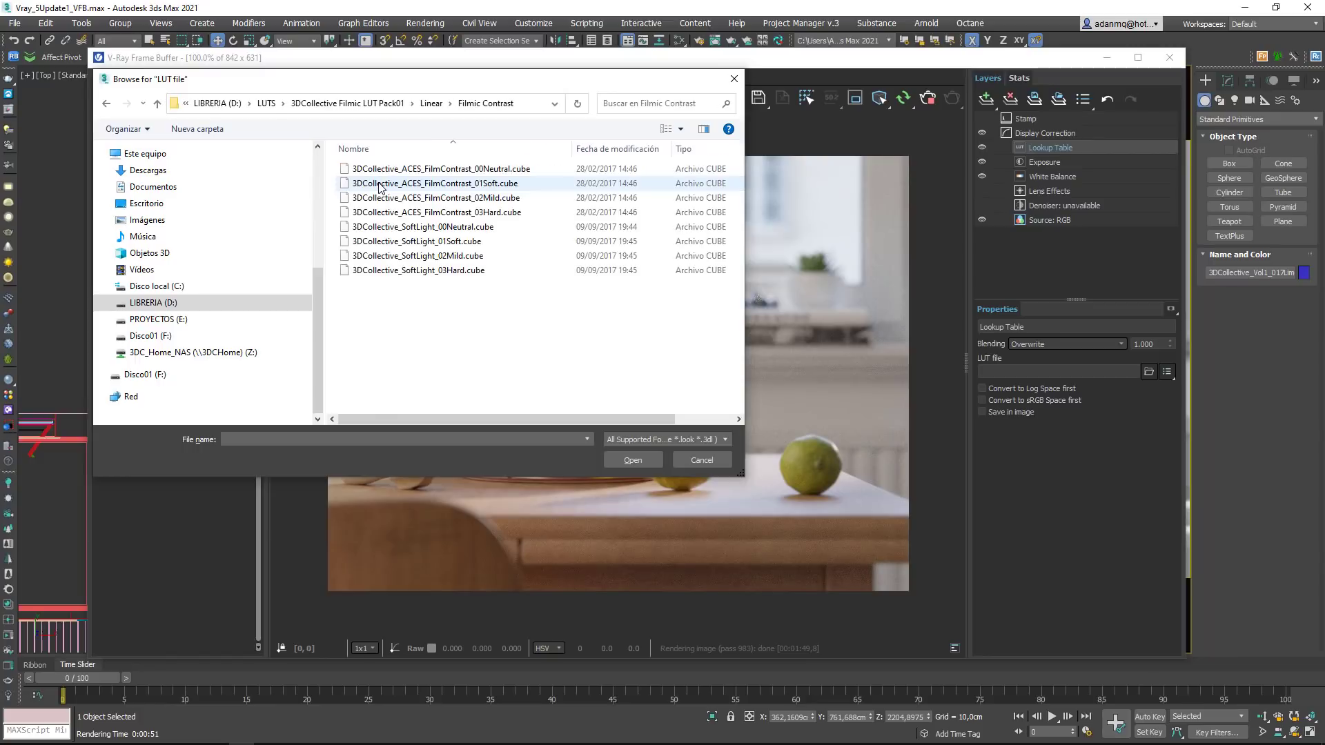
double_click(414, 256)
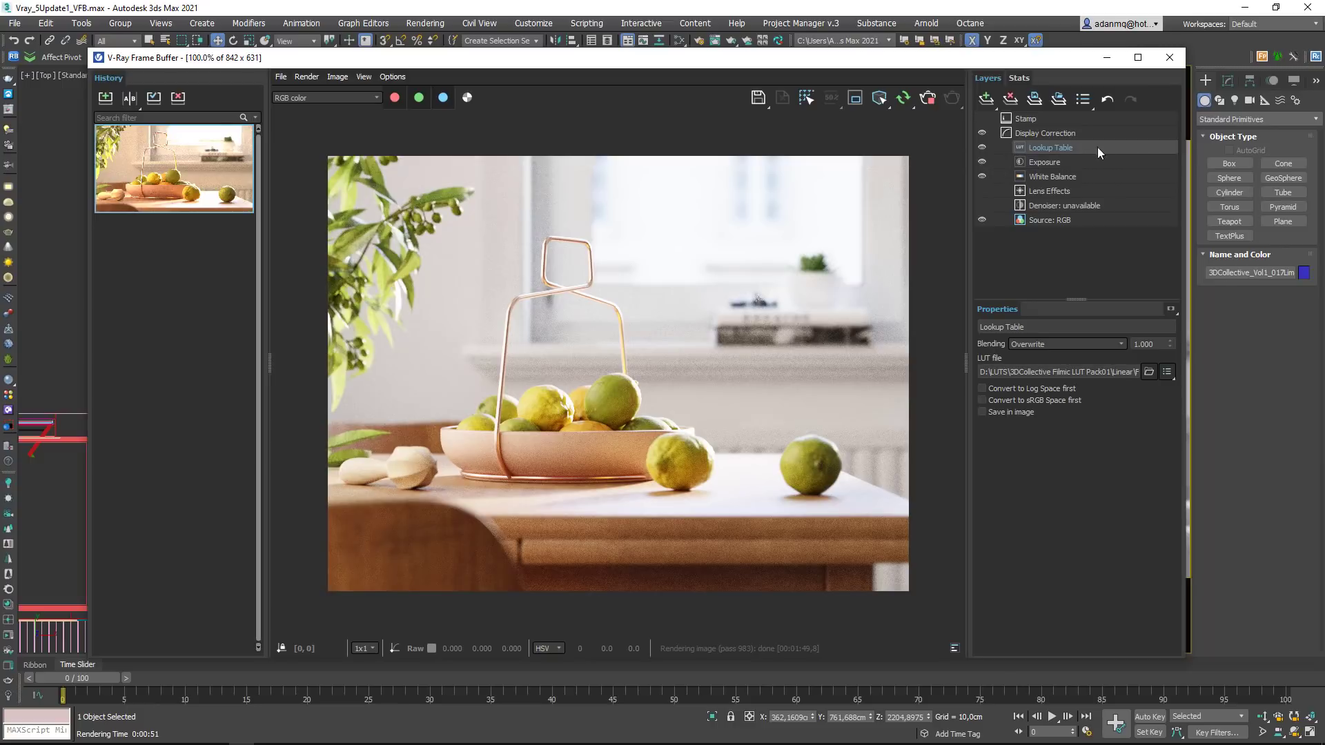
click(1148, 372)
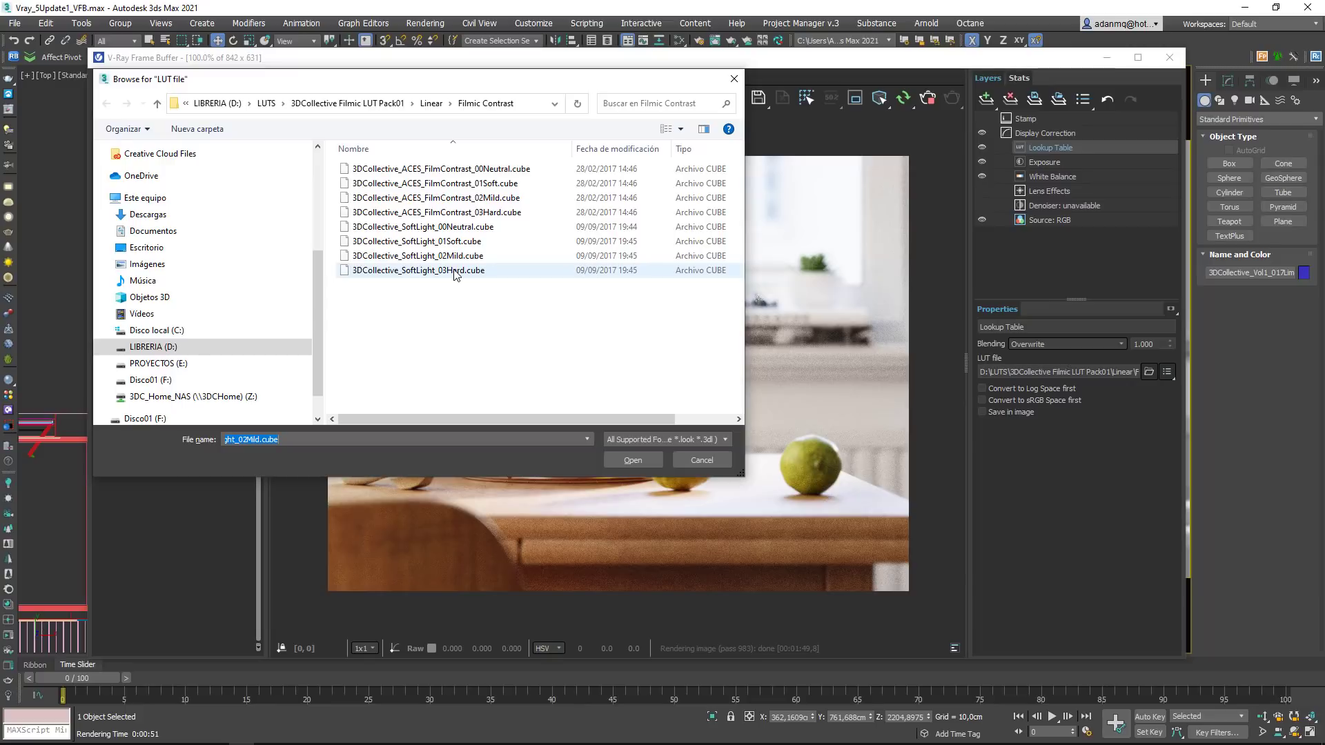
double_click(427, 270)
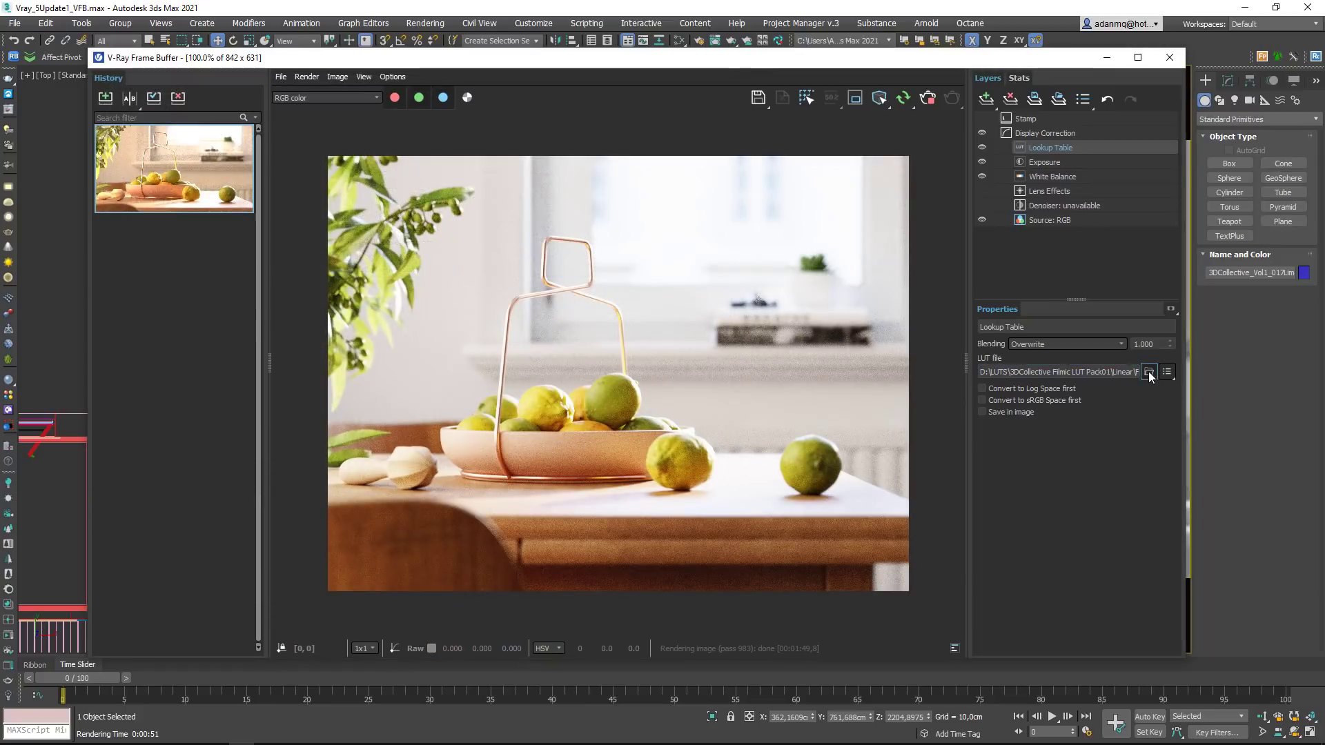
Step: Load 3DCollective_Vintage01_75Percent.cube from the Linear Custom Looks folder into the Lookup Table layer
click(1148, 372)
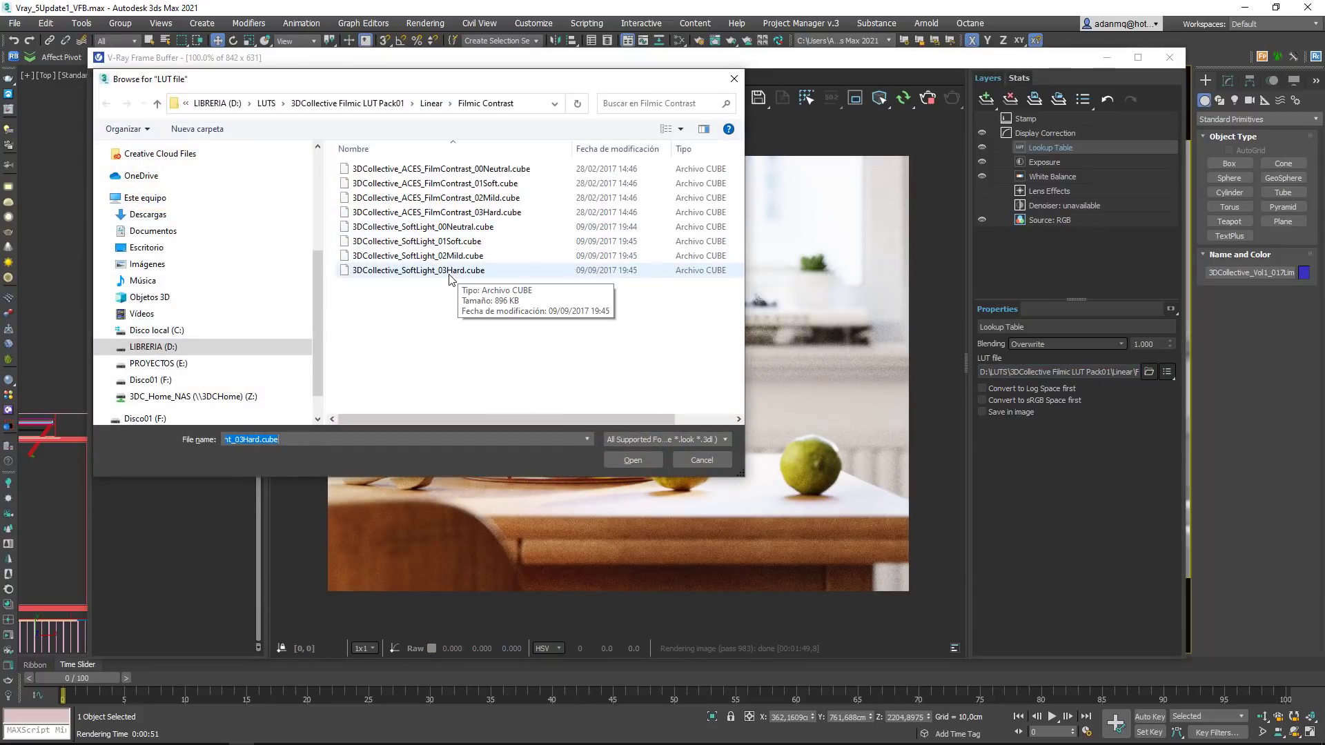
click(435, 103)
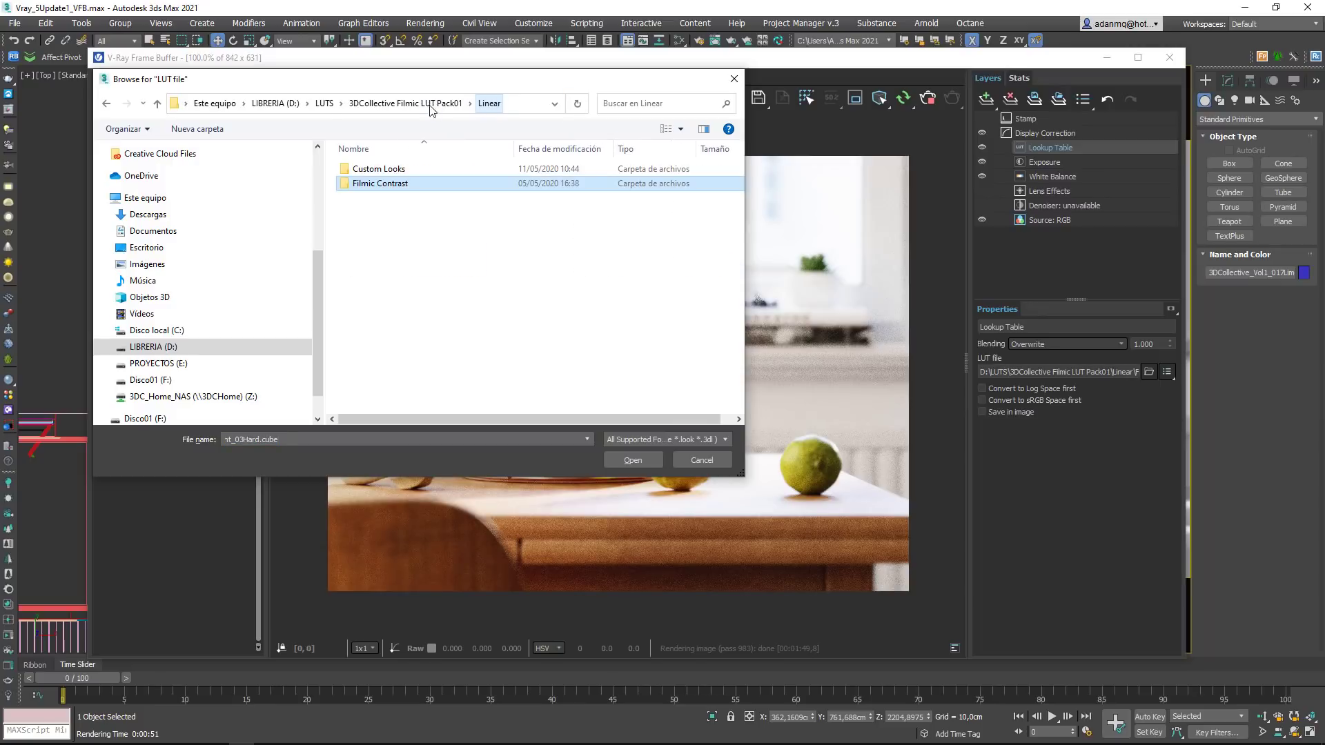
double_click(376, 169)
scroll(436, 367, down, 10)
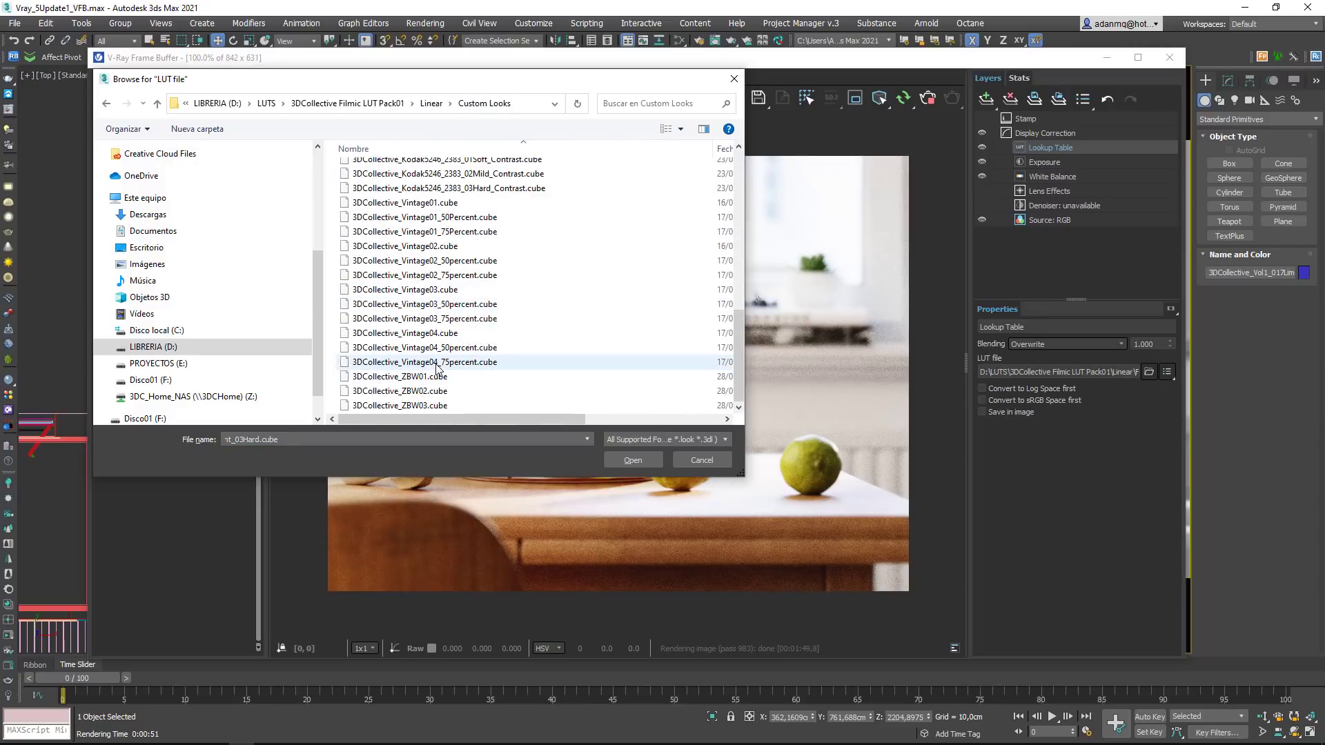
double_click(458, 231)
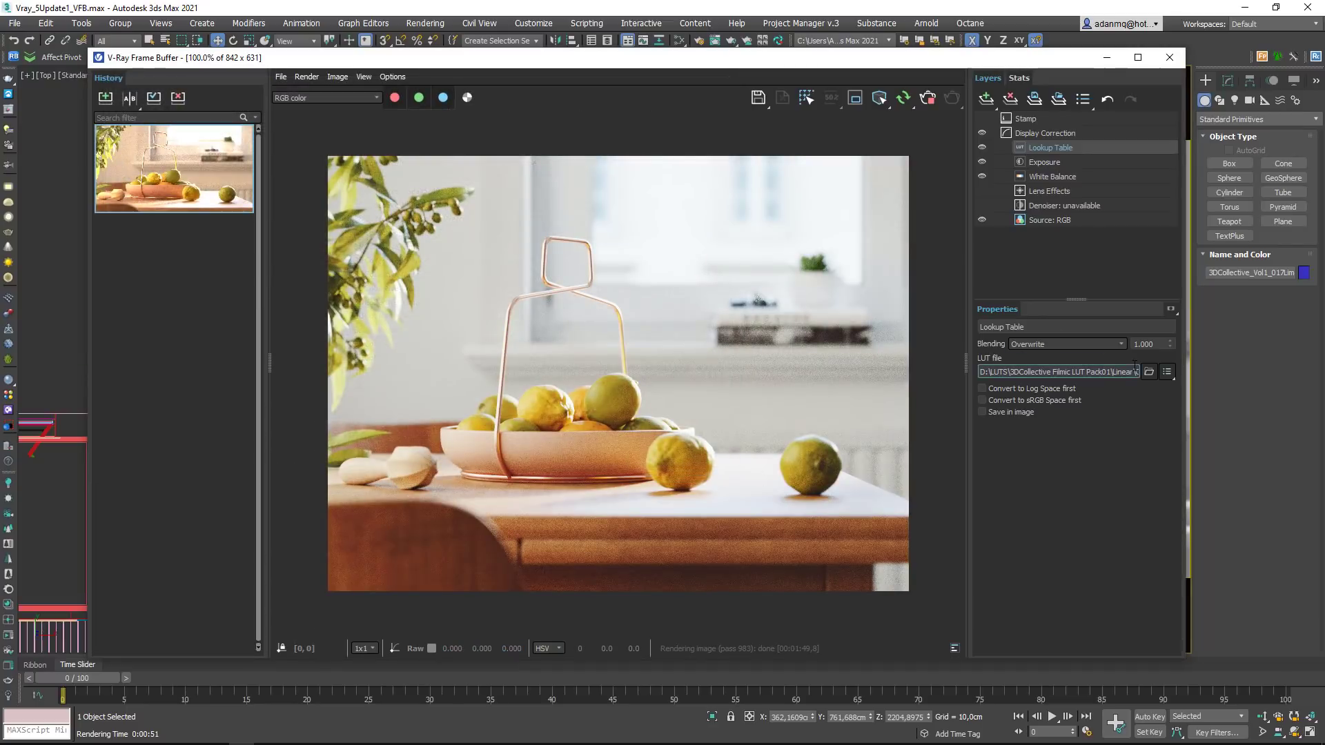
Step: Check the list of available LUT files, and load 3DCollective_SoftLight_02Mild.cube from the Linear Filmic Contrast folder
click(1166, 372)
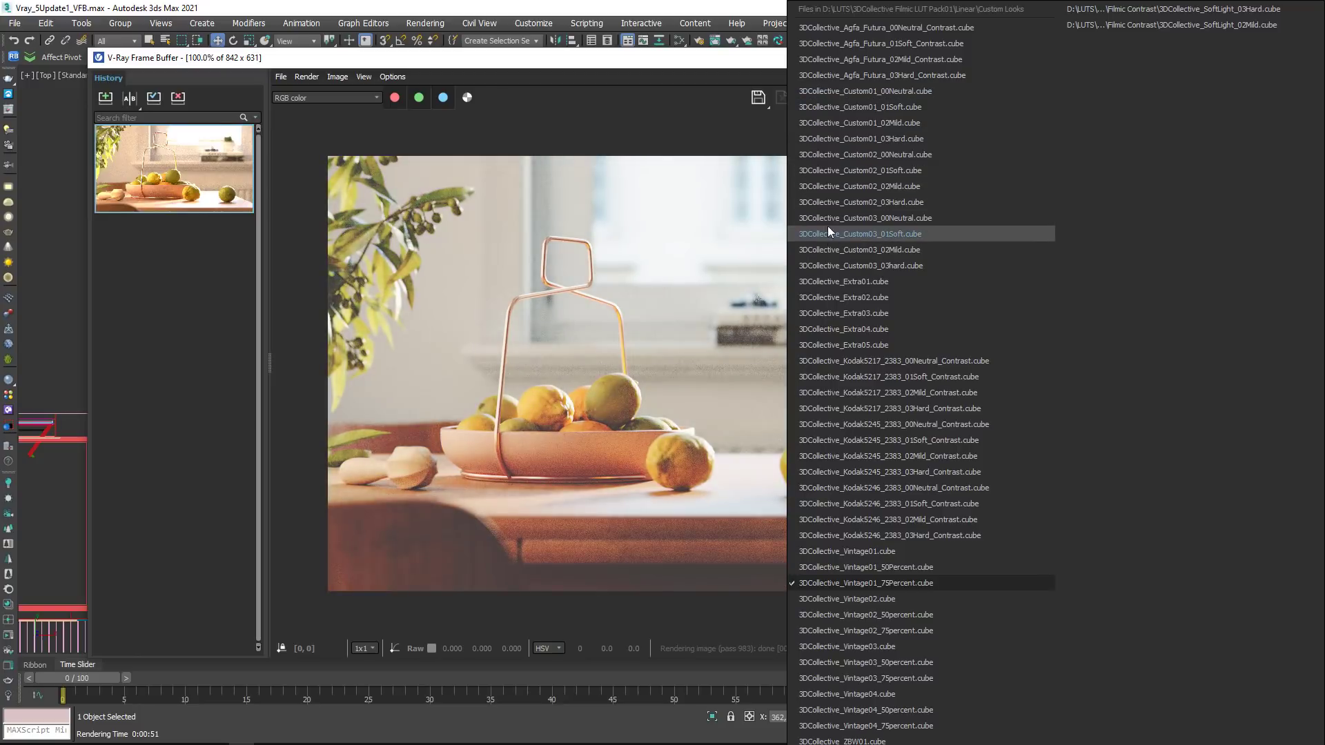
click(846, 27)
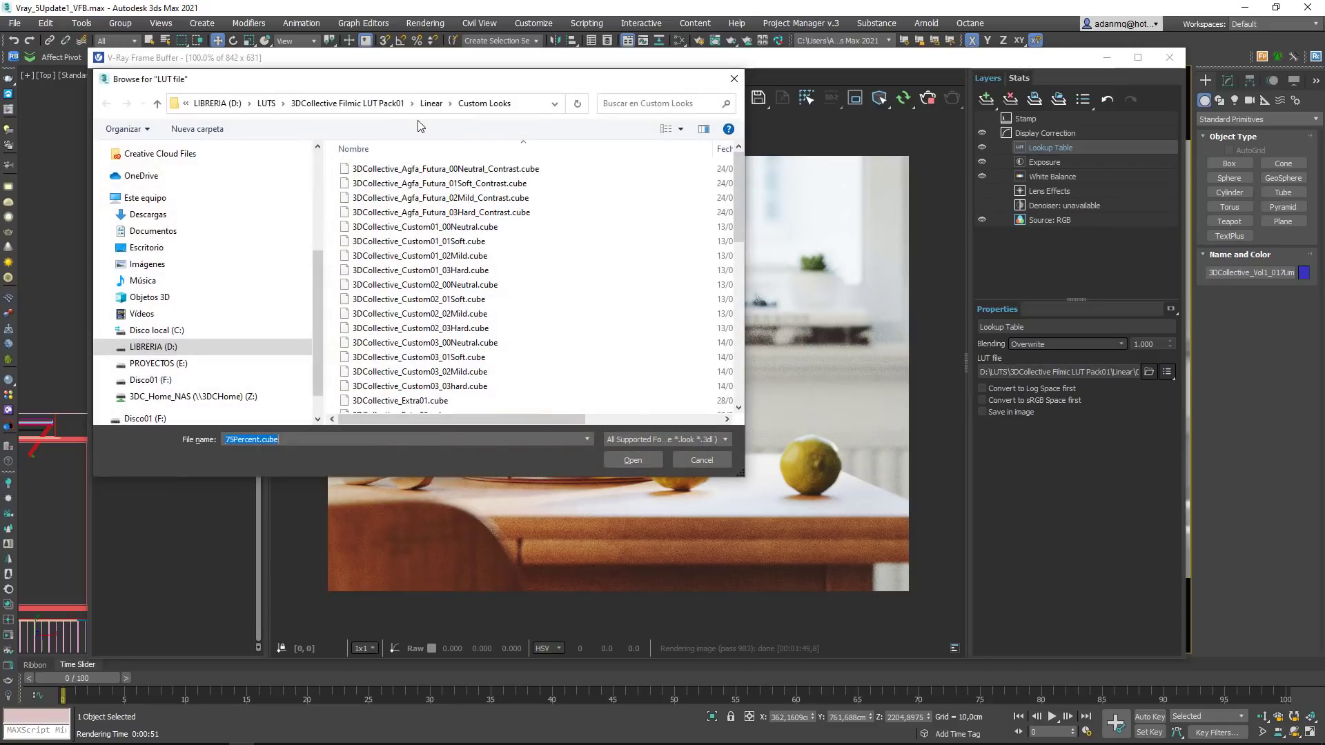
click(442, 104)
double_click(386, 183)
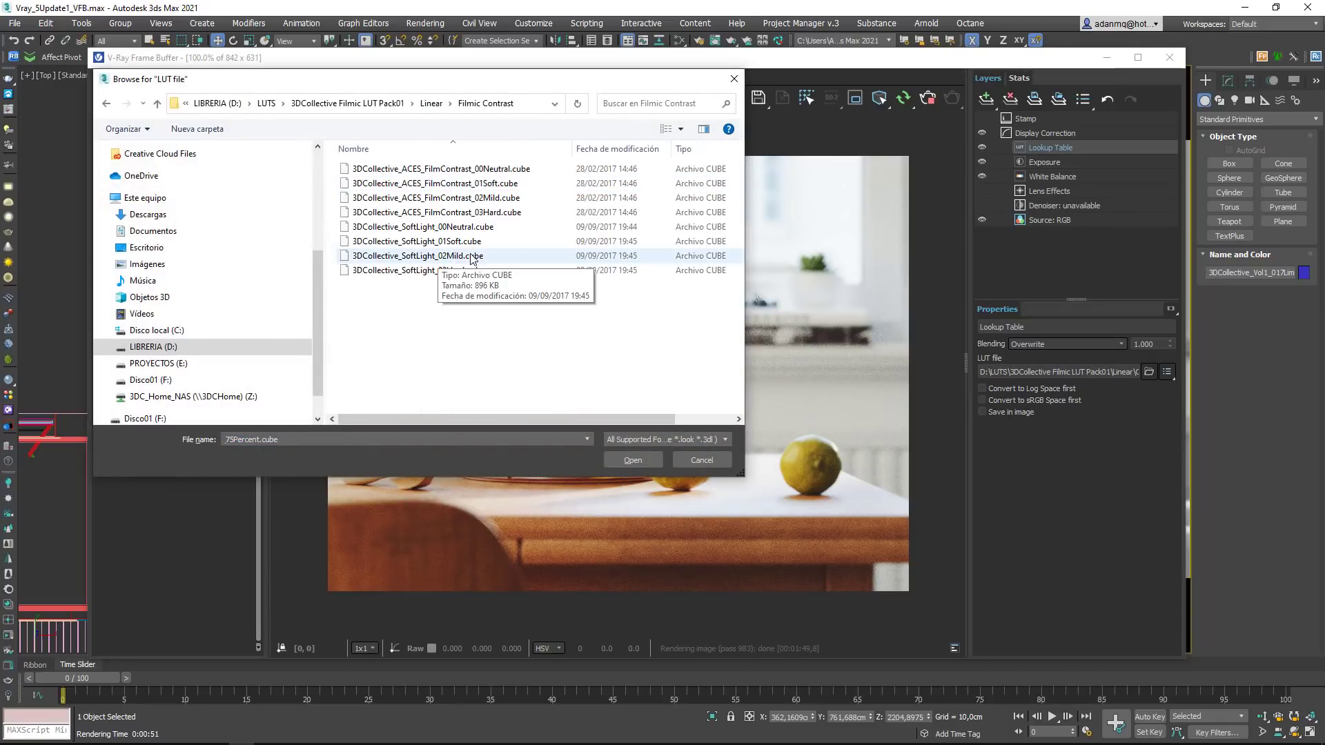
double_click(432, 256)
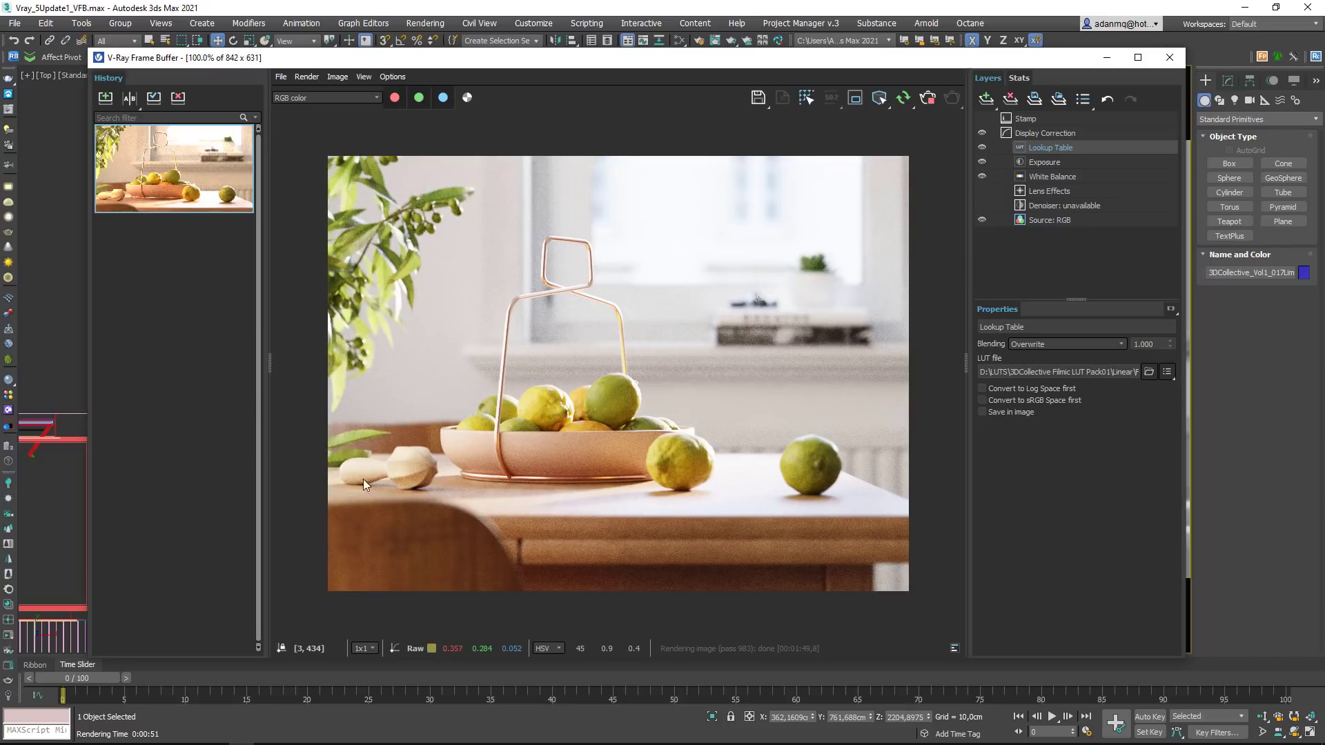
Step: Stop the interactive rendering and close the V-Ray Frame Buffer
drag(865, 67, 838, 66)
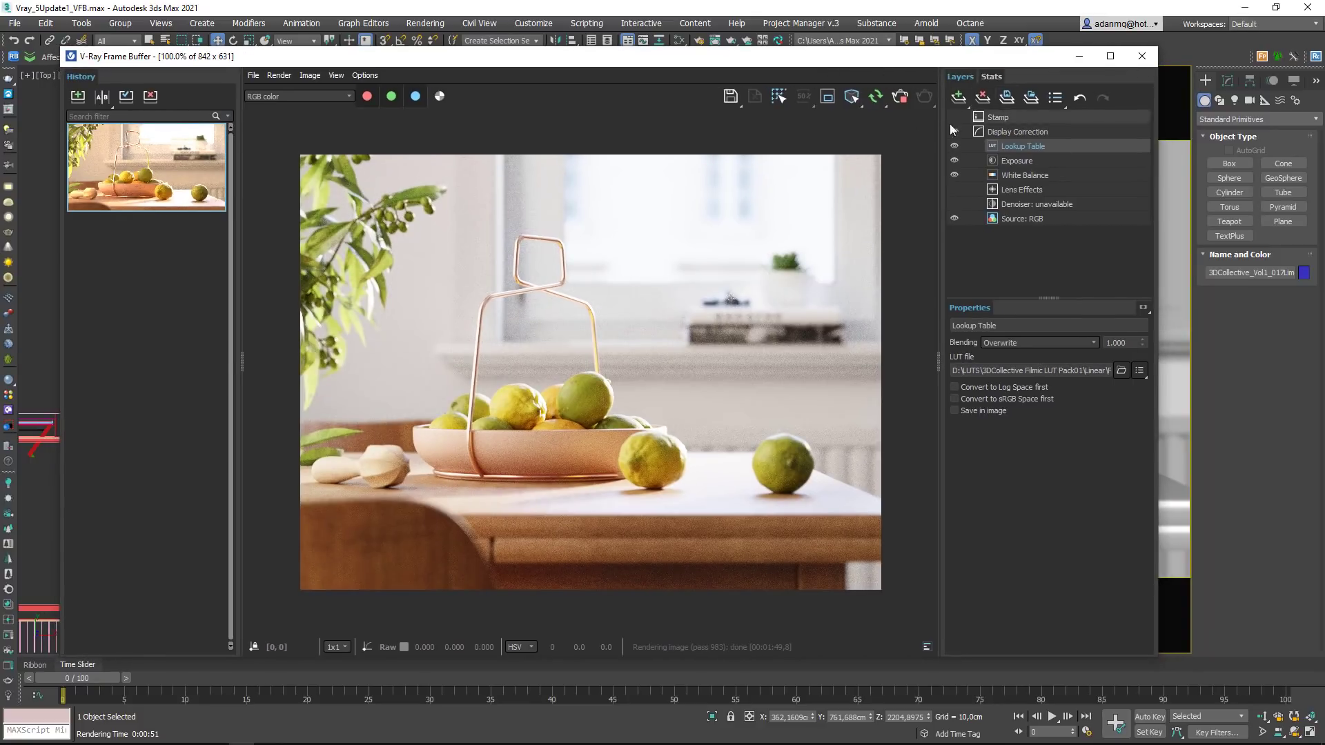
click(899, 97)
click(1141, 55)
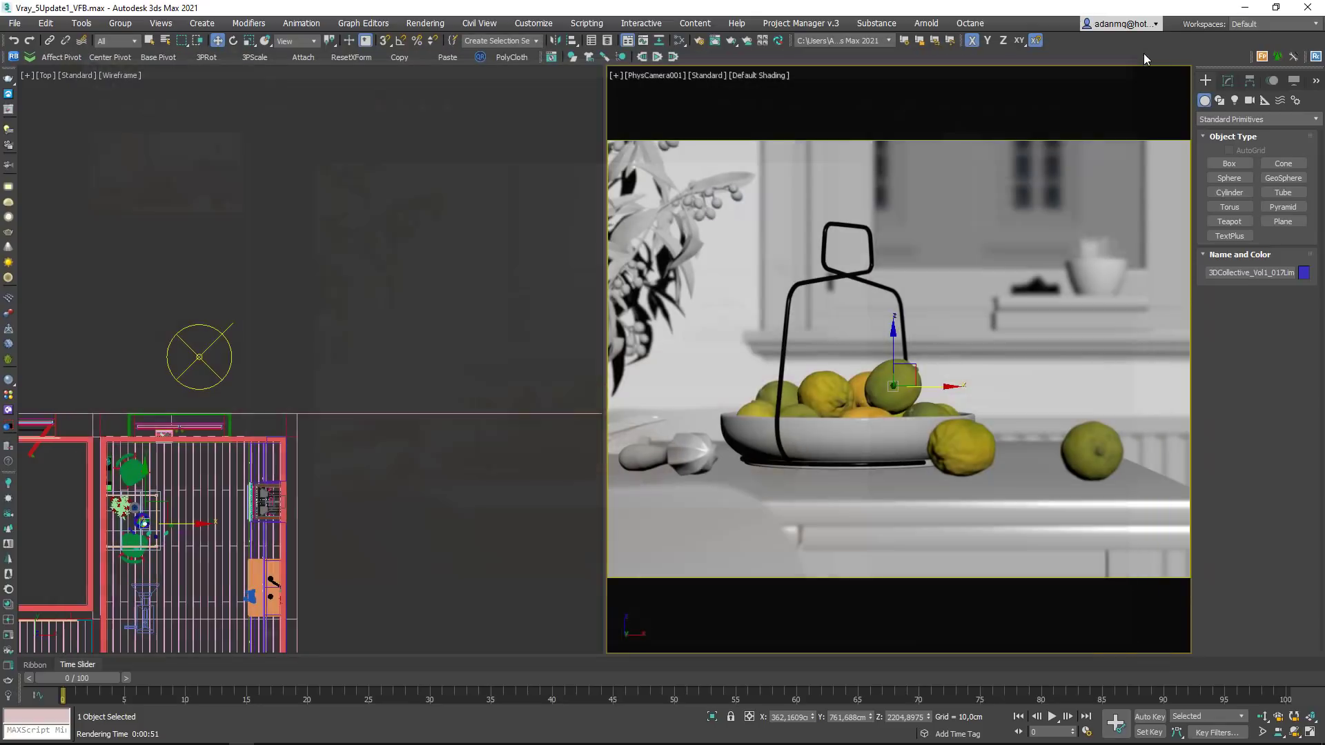
Step: Add a VRayBackToBeauty render element in the Render Setup
click(866, 271)
key(F10)
click(349, 242)
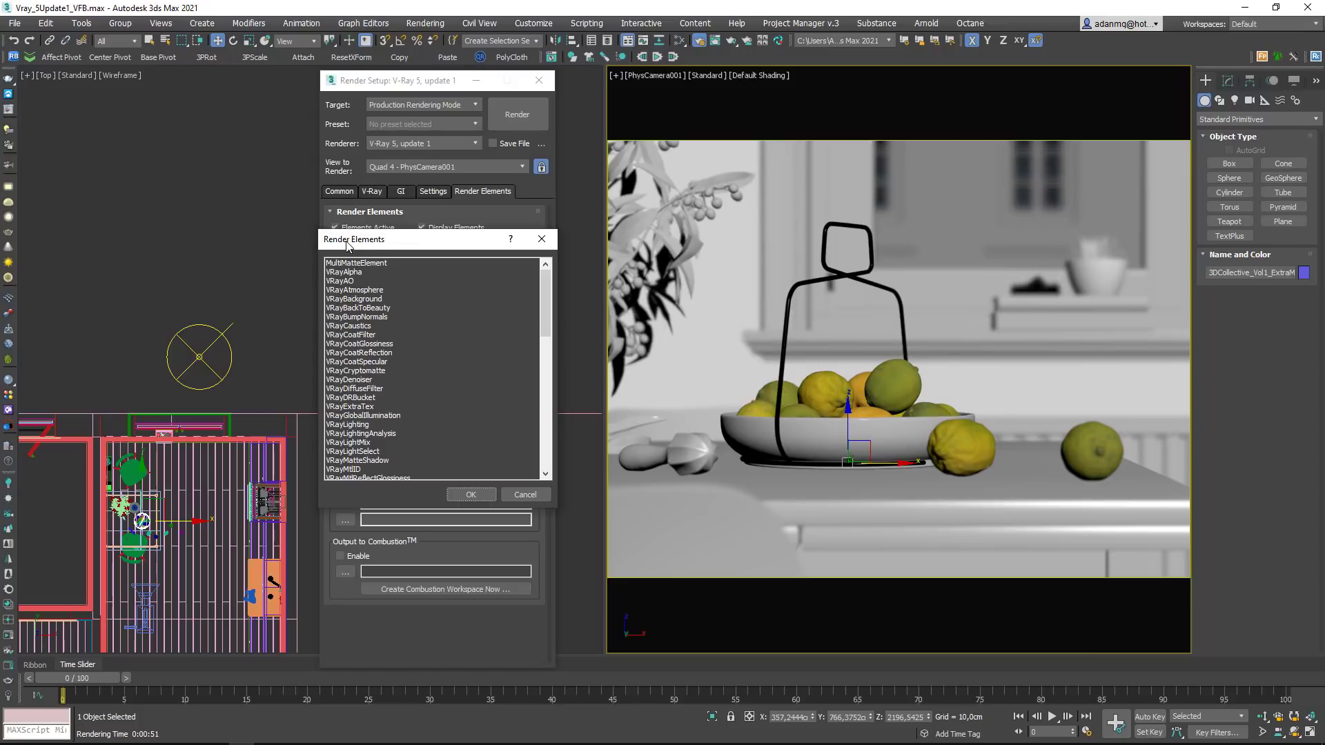
drag(393, 241, 633, 80)
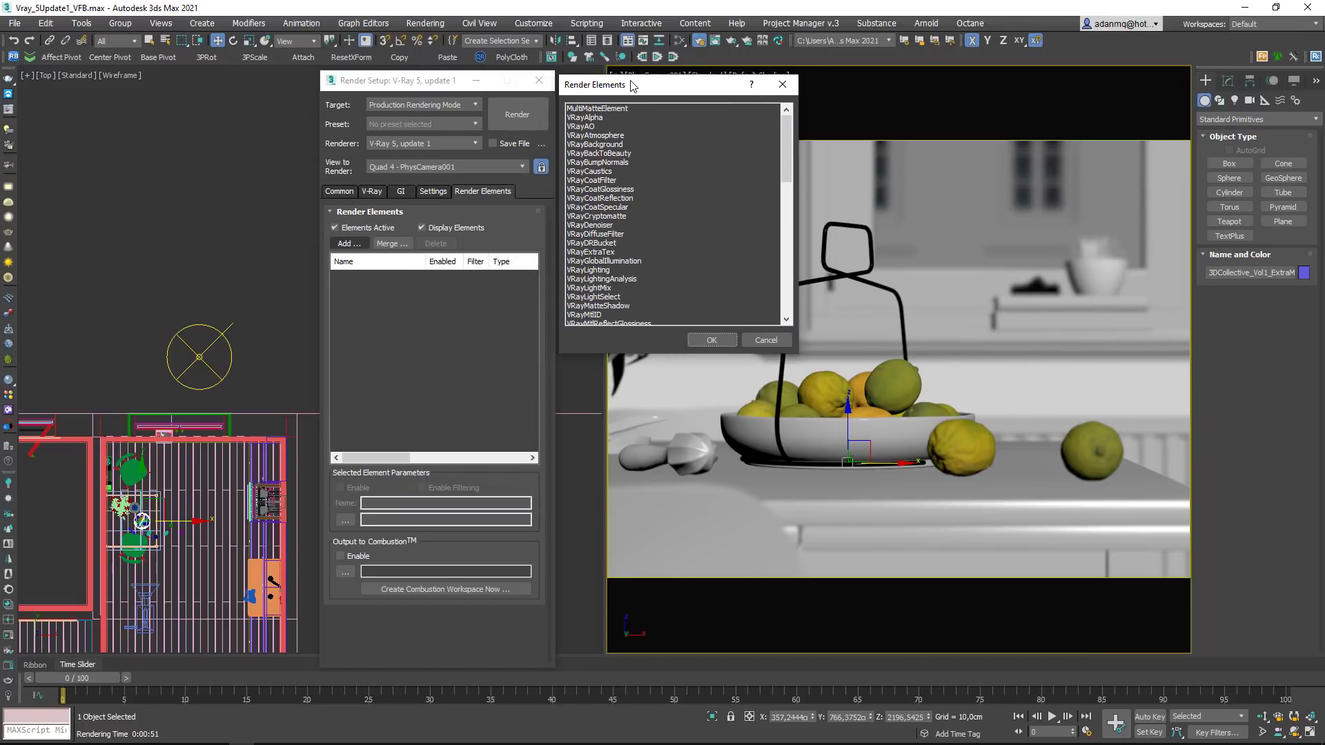
click(609, 154)
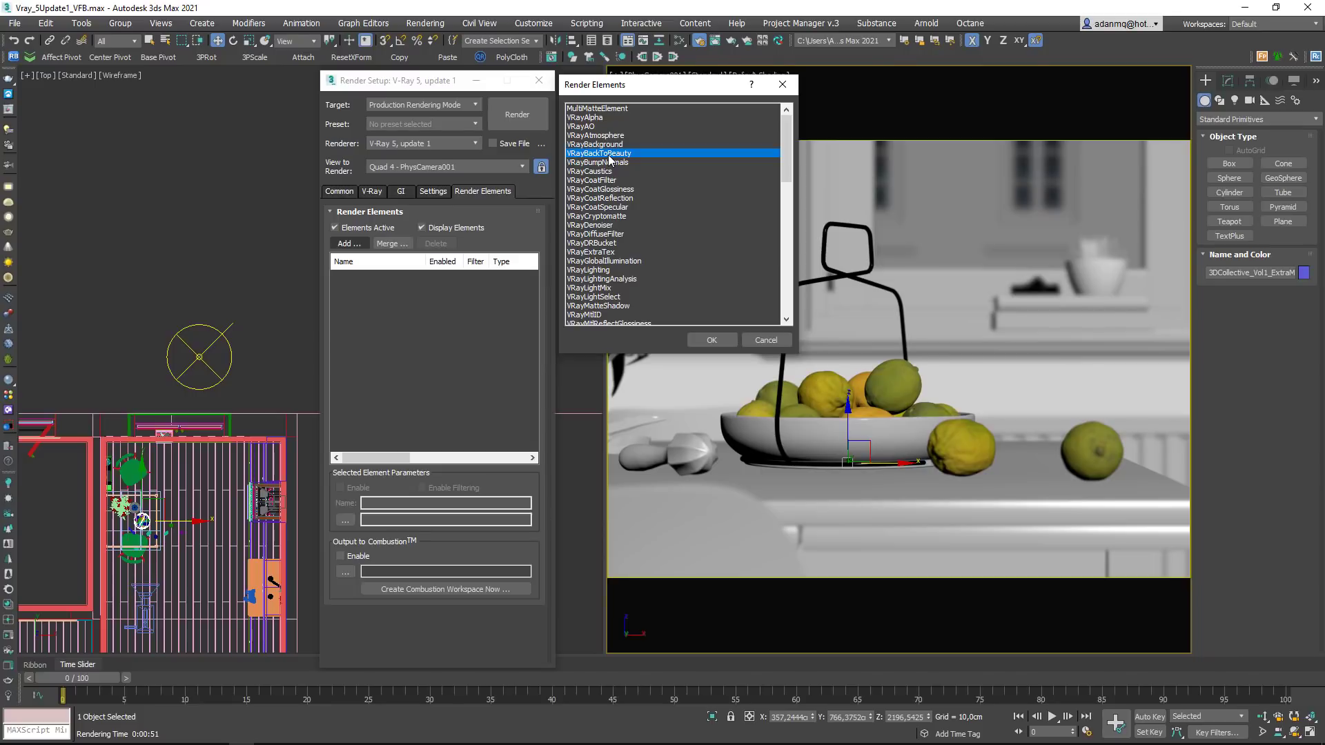
click(698, 342)
click(710, 339)
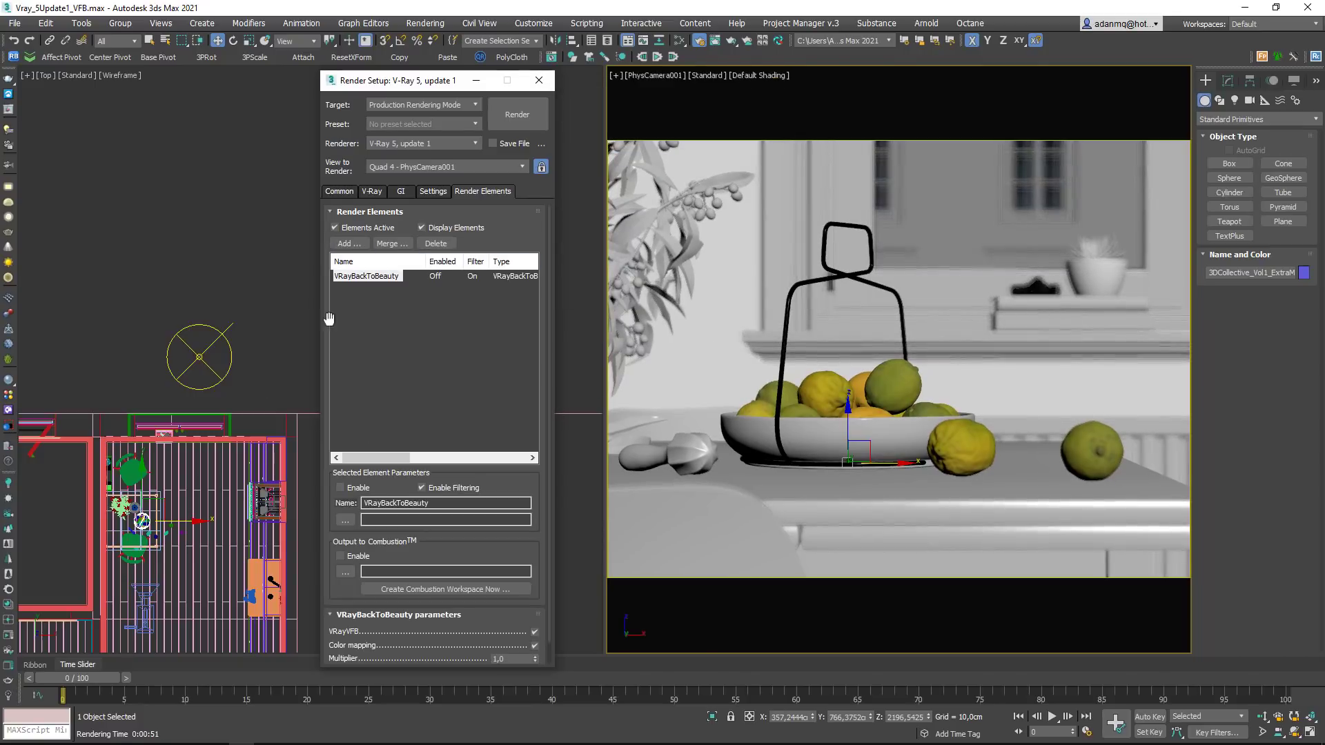
click(391, 366)
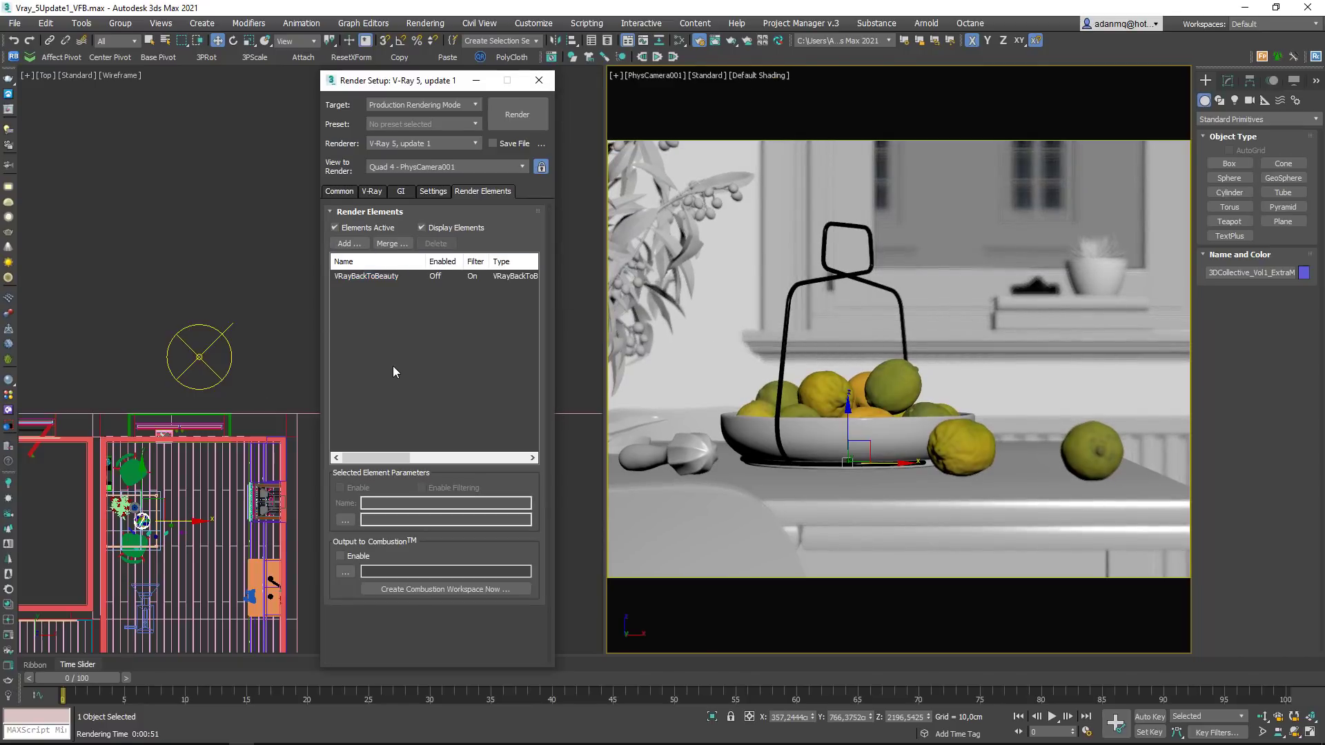
Step: Reopen the V-Ray Frame Buffer, restart the interactive rendering, and inspect the Source layer's composite mode
click(9, 109)
click(899, 96)
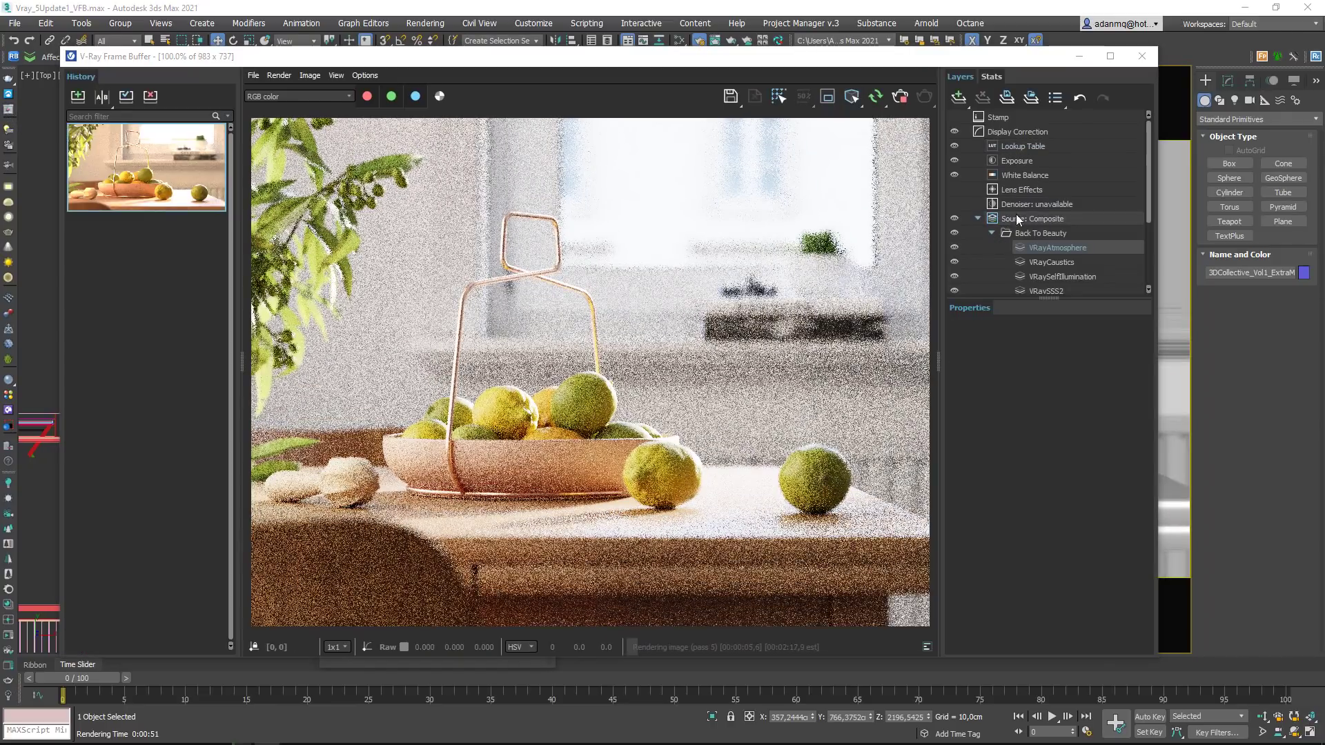
click(1032, 218)
click(977, 219)
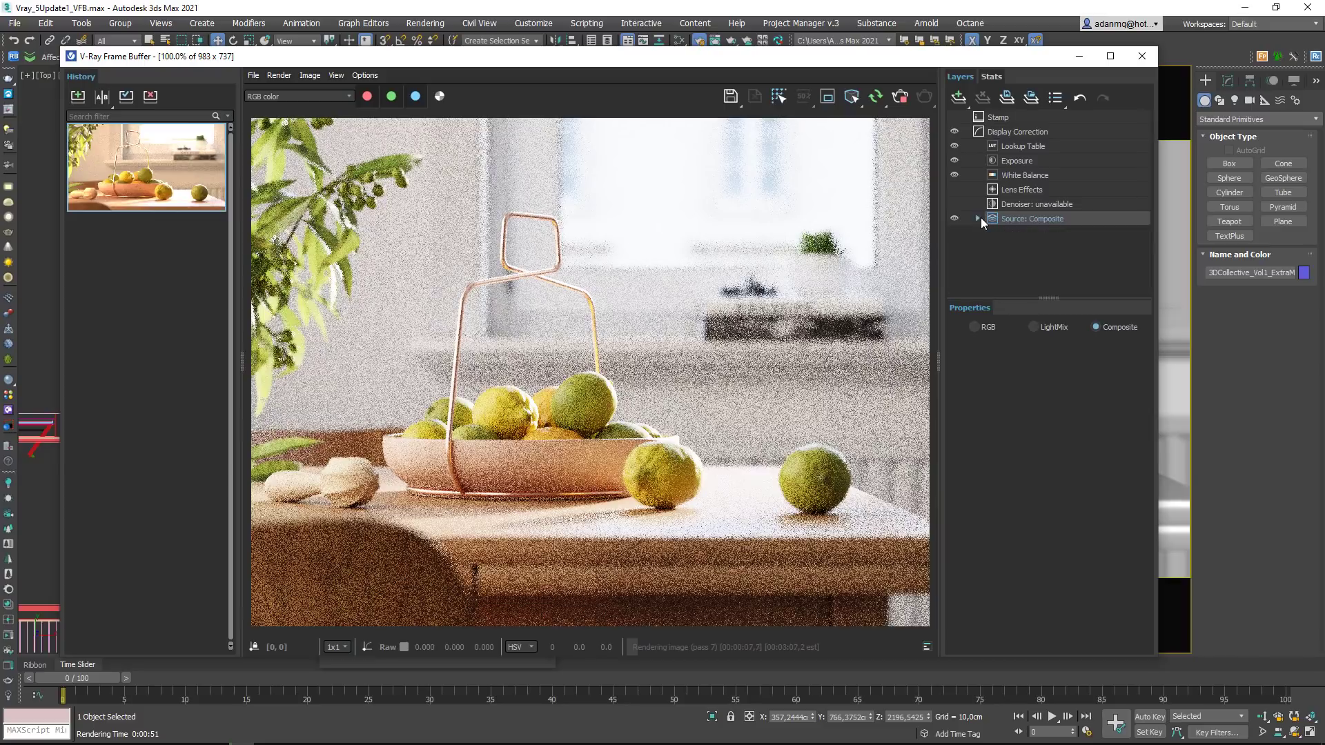
click(977, 218)
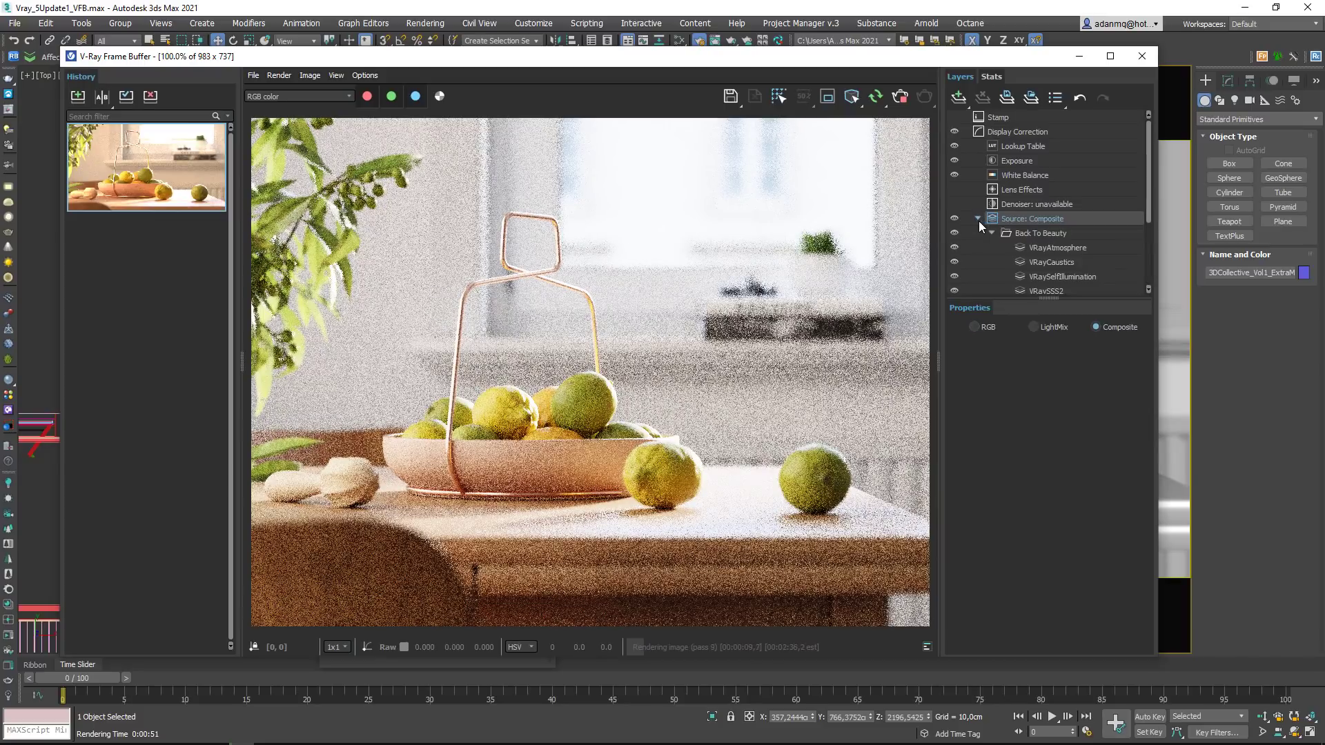
Step: Examine the element layers in the Back To Beauty group, the VRayAtmosphere properties and the list of render channels
click(1026, 233)
click(992, 233)
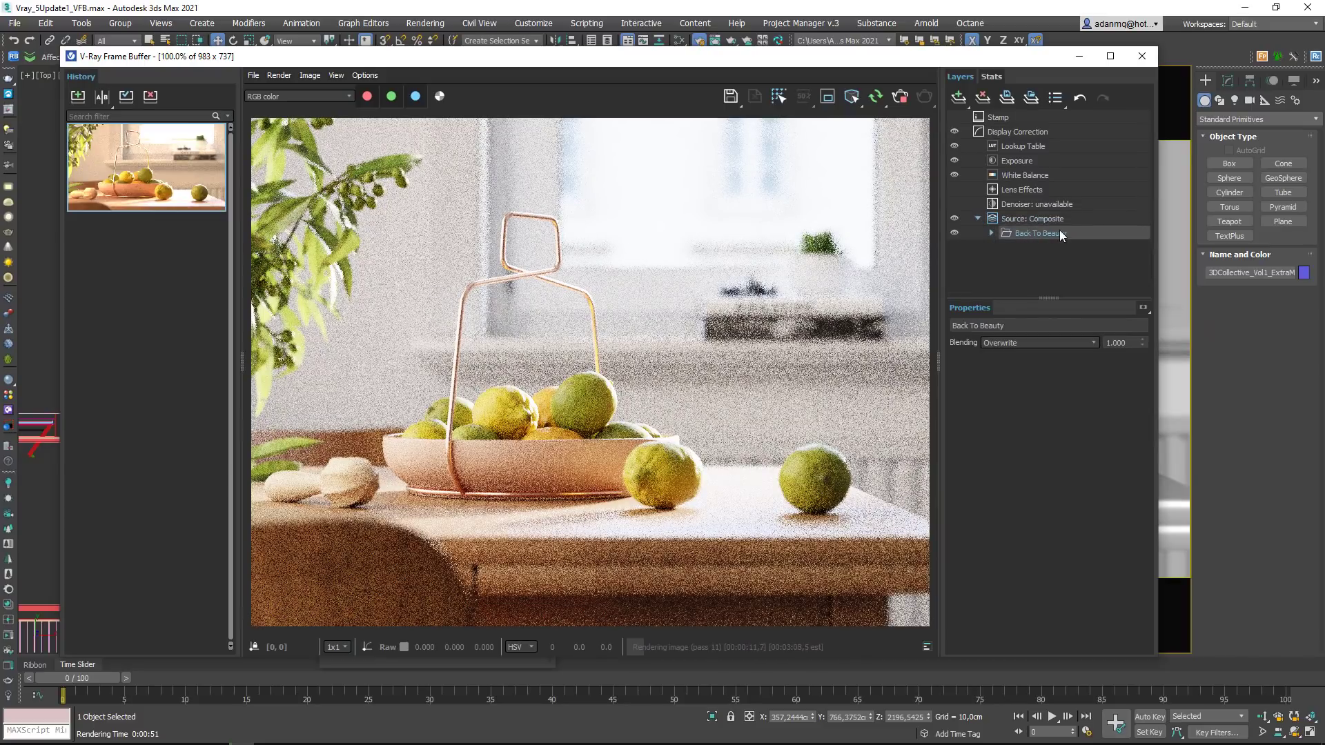
click(992, 233)
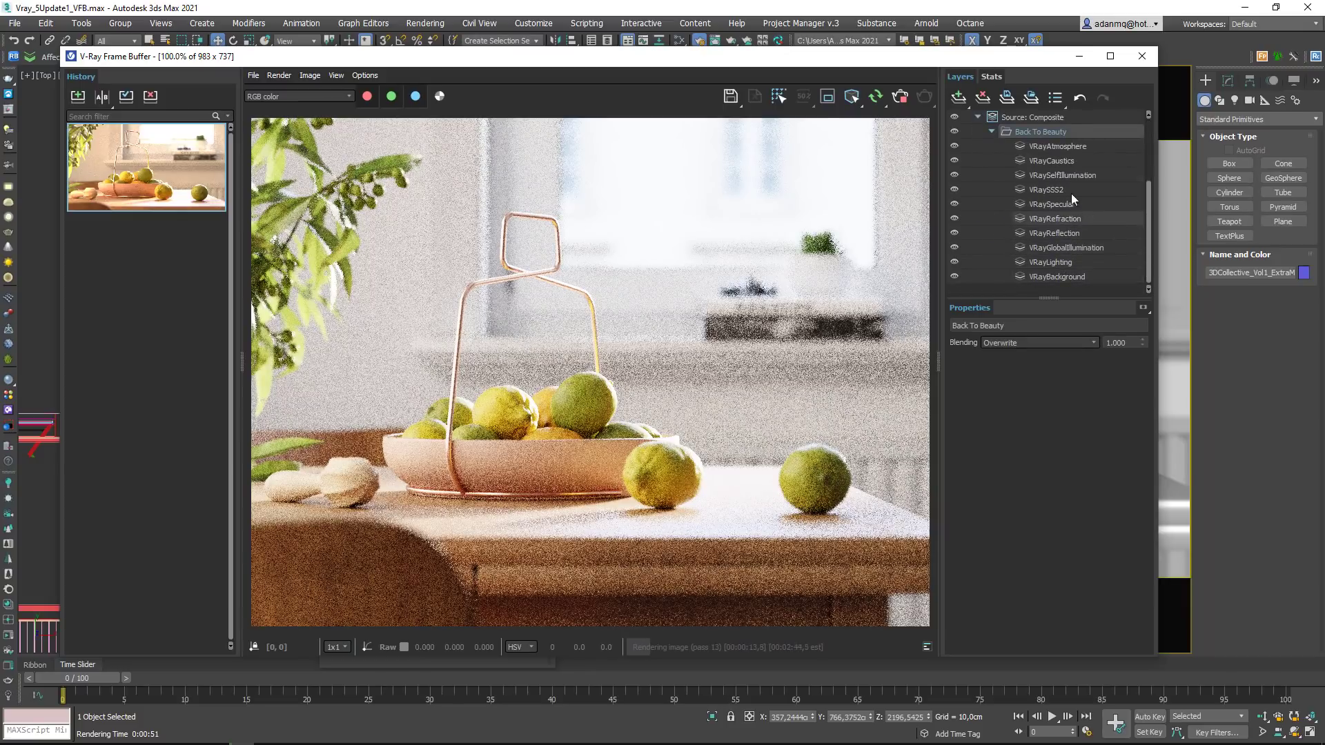
click(1065, 151)
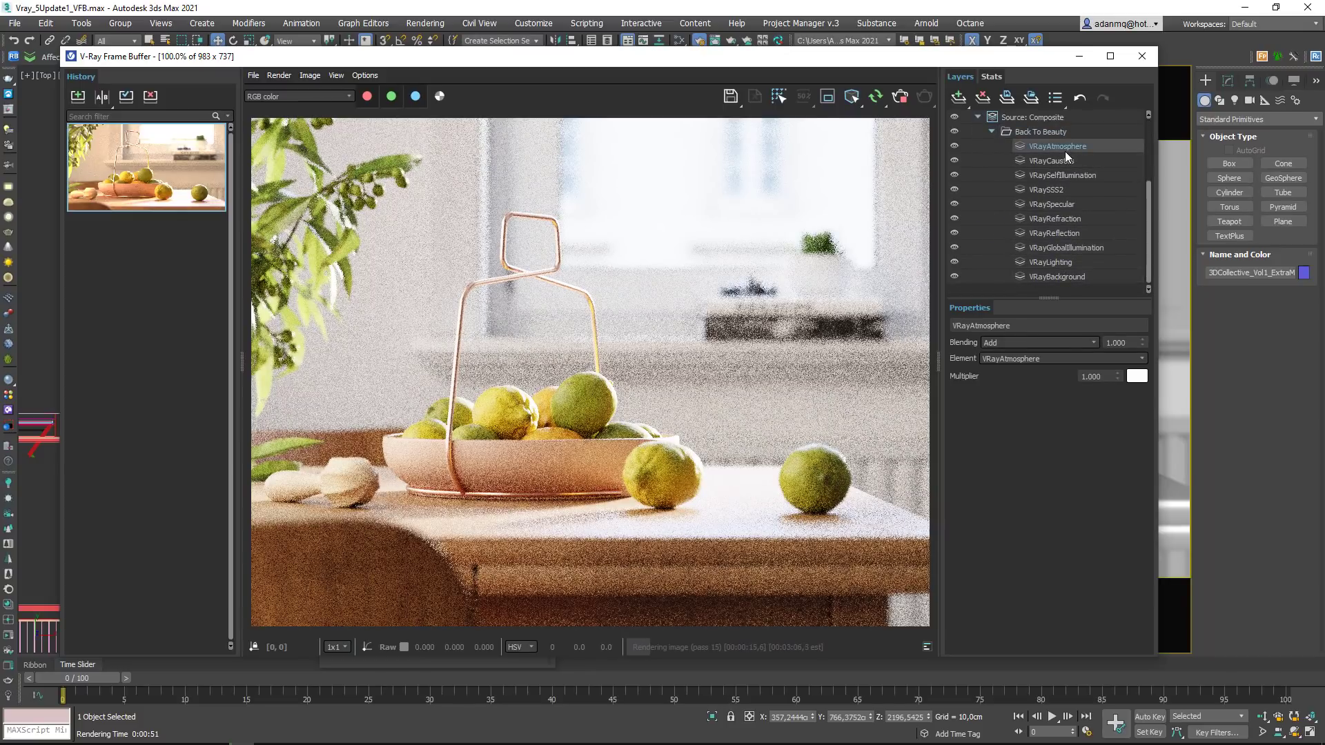
click(284, 95)
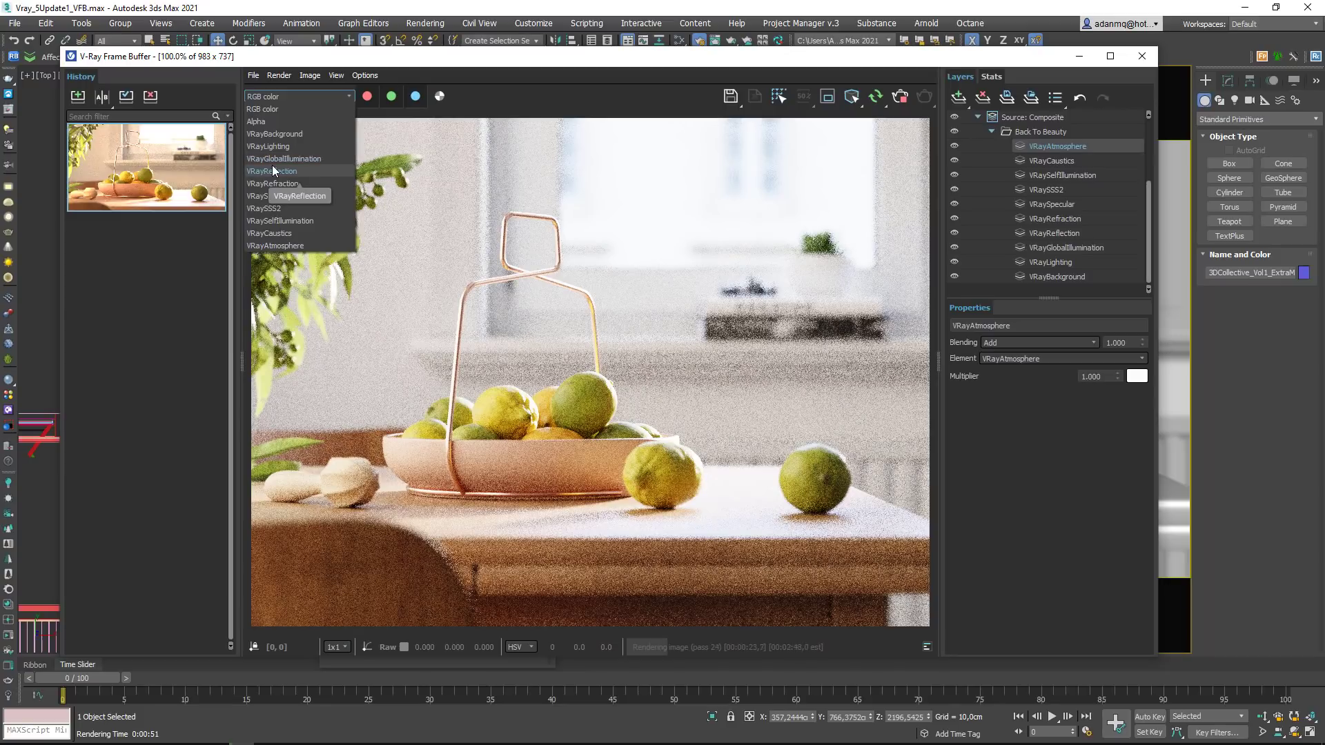
click(1079, 460)
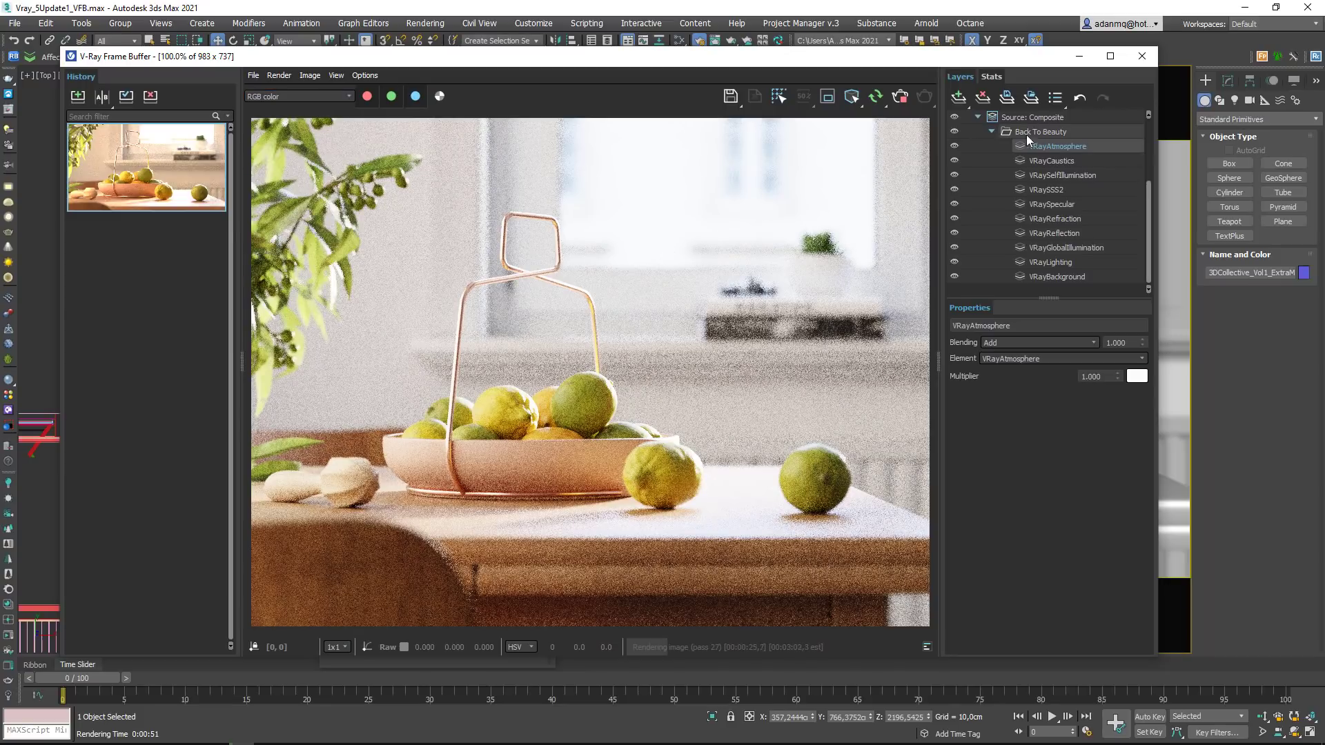
Step: Compare the Source layer's RGB and Composite modes, check the render channels in RGB mode, and return the source to Composite
click(991, 133)
click(1044, 220)
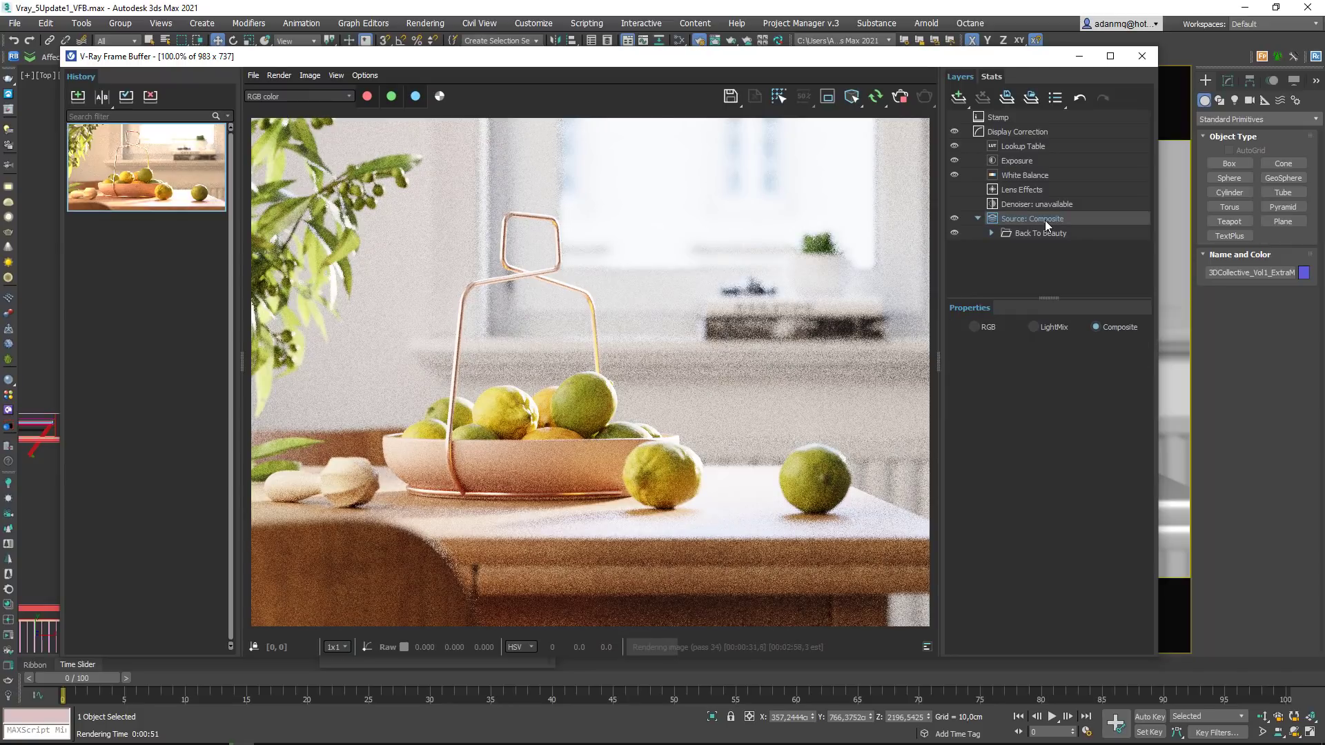
click(1025, 234)
click(1035, 219)
click(994, 326)
click(1110, 327)
click(983, 326)
click(1094, 327)
click(975, 327)
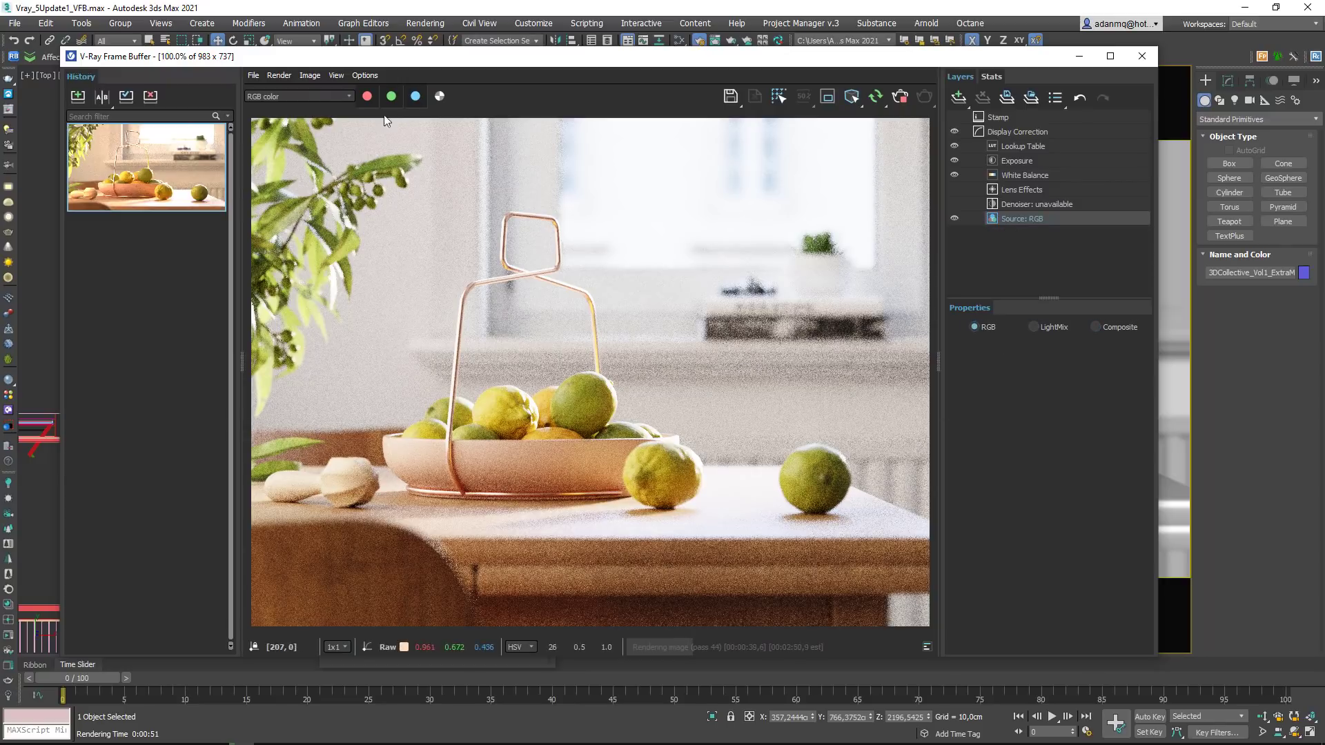
click(300, 95)
click(1040, 413)
click(1095, 329)
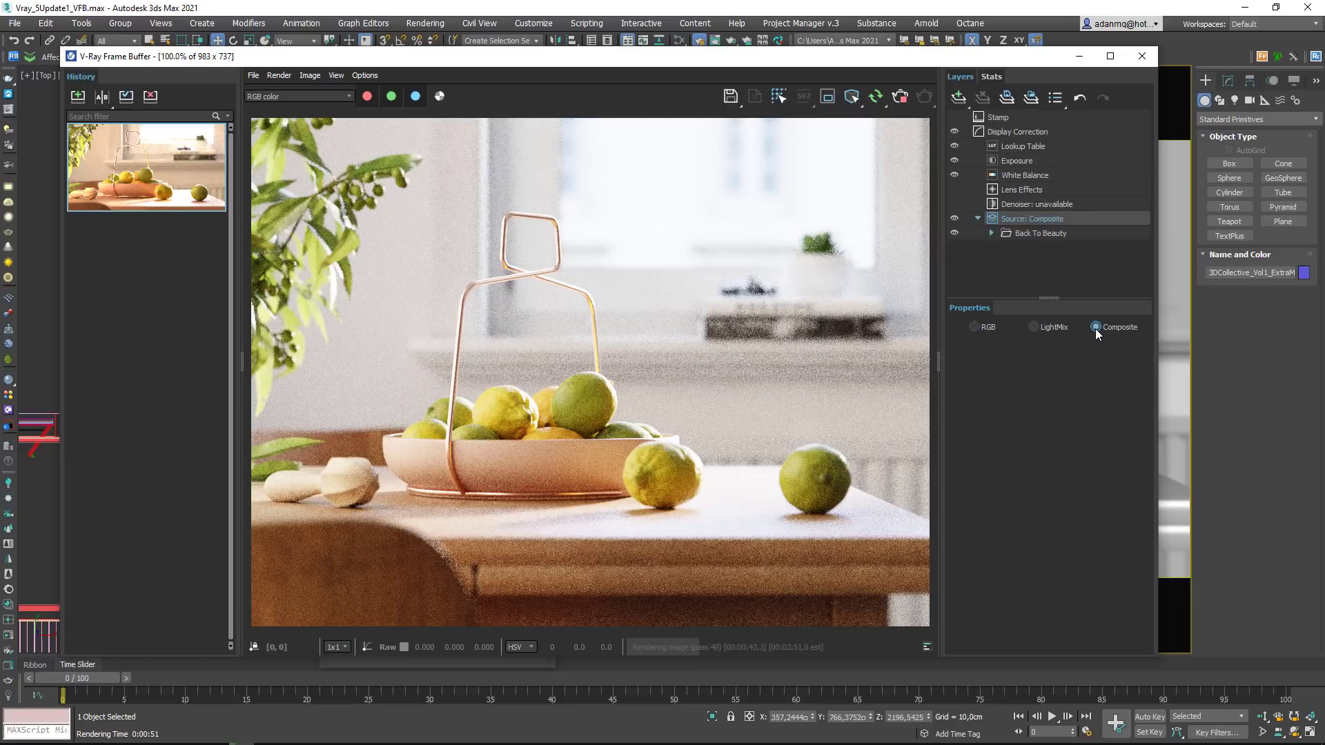
Step: Compare the composite with and without the VRayGlobalIllumination layer of the Back To Beauty group
click(992, 234)
scroll(1076, 276, down, 3)
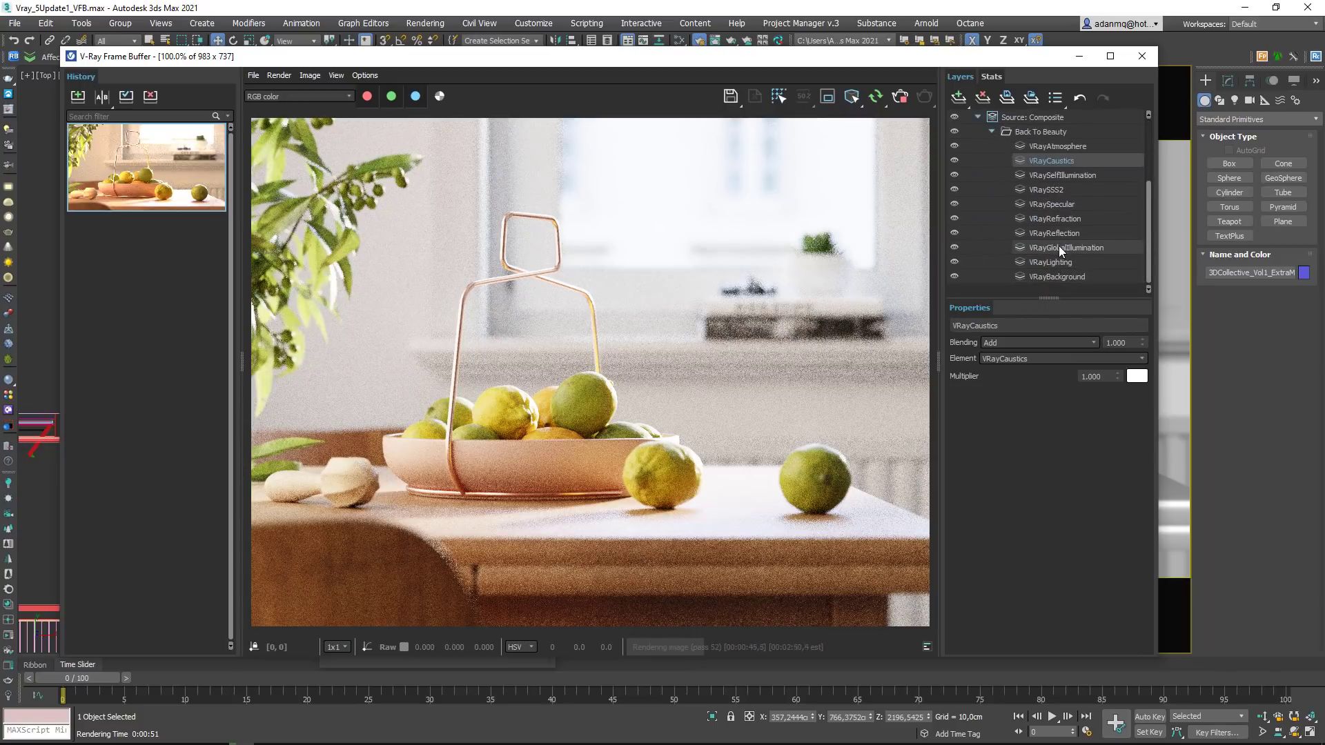
click(1058, 246)
click(954, 247)
click(955, 247)
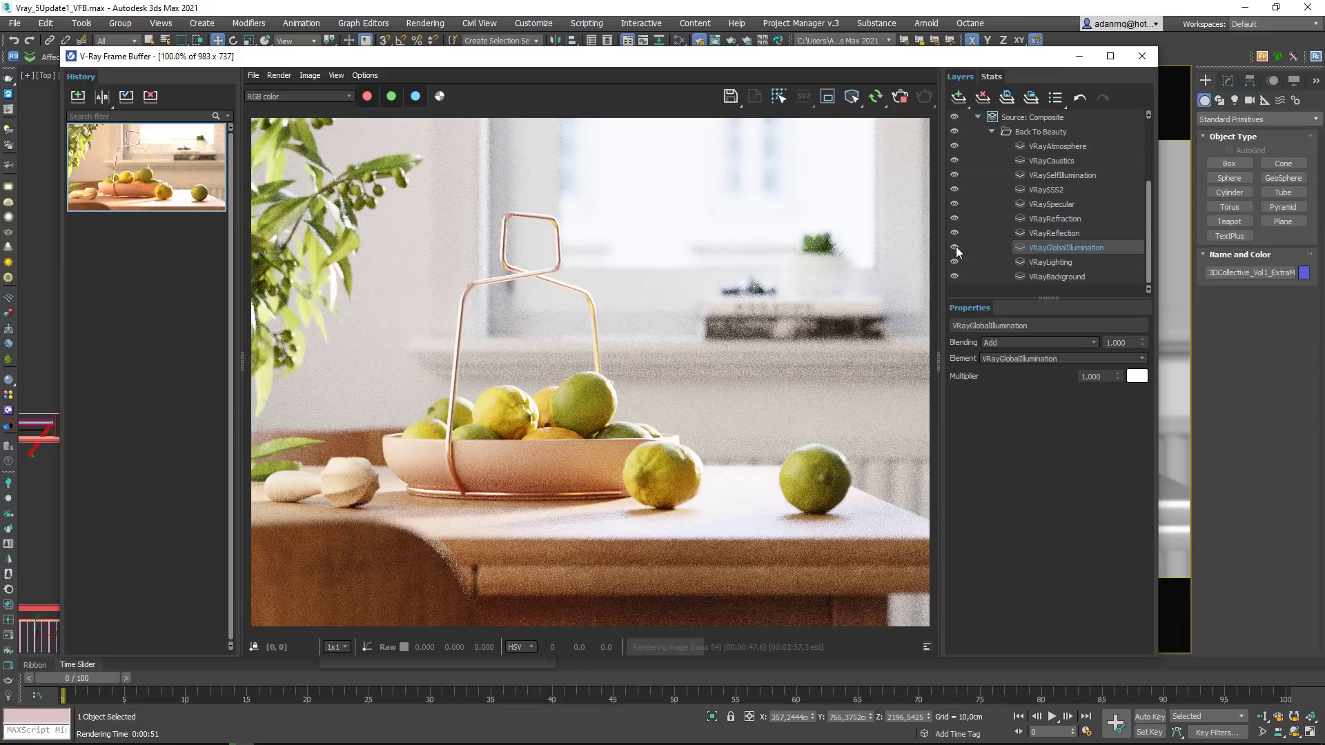
scroll(1004, 242, up, 3)
click(991, 233)
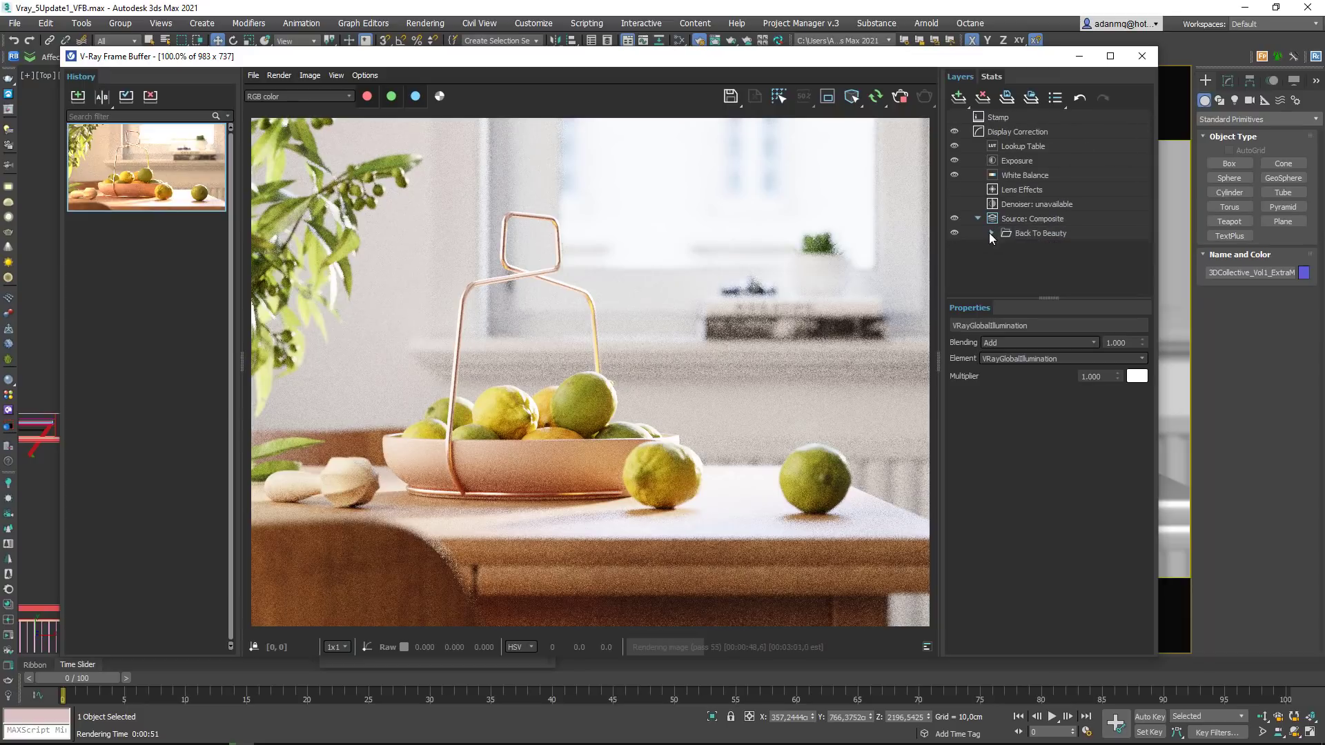
Step: Close the frame buffer, add a VRayAO render element, and show its parameters
click(1141, 55)
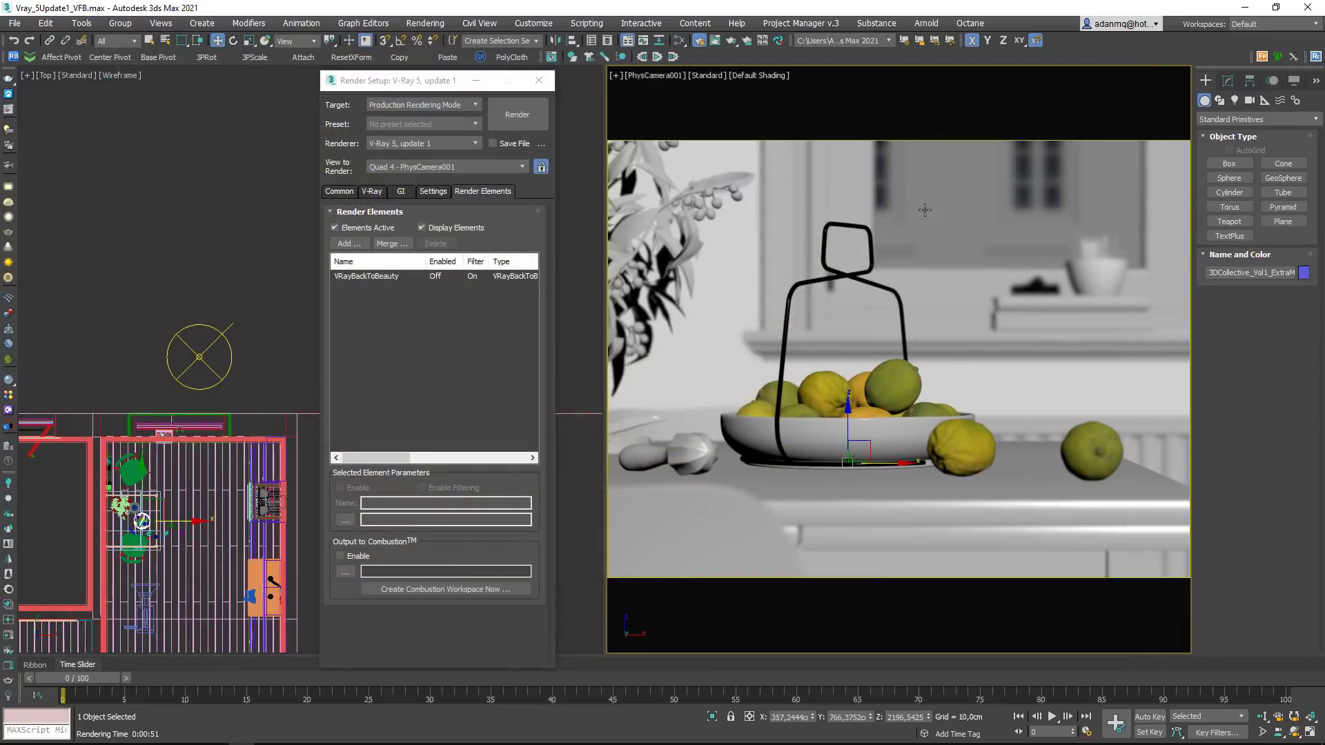
click(355, 245)
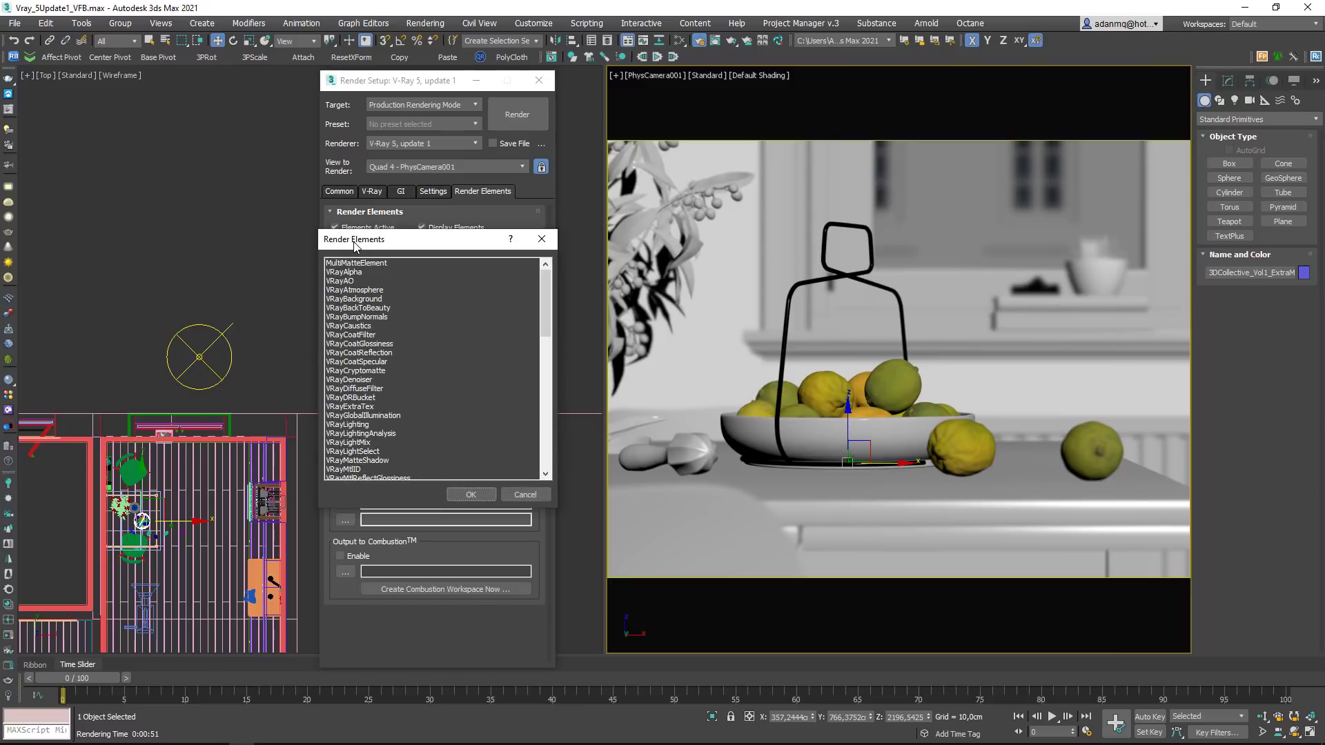
click(339, 281)
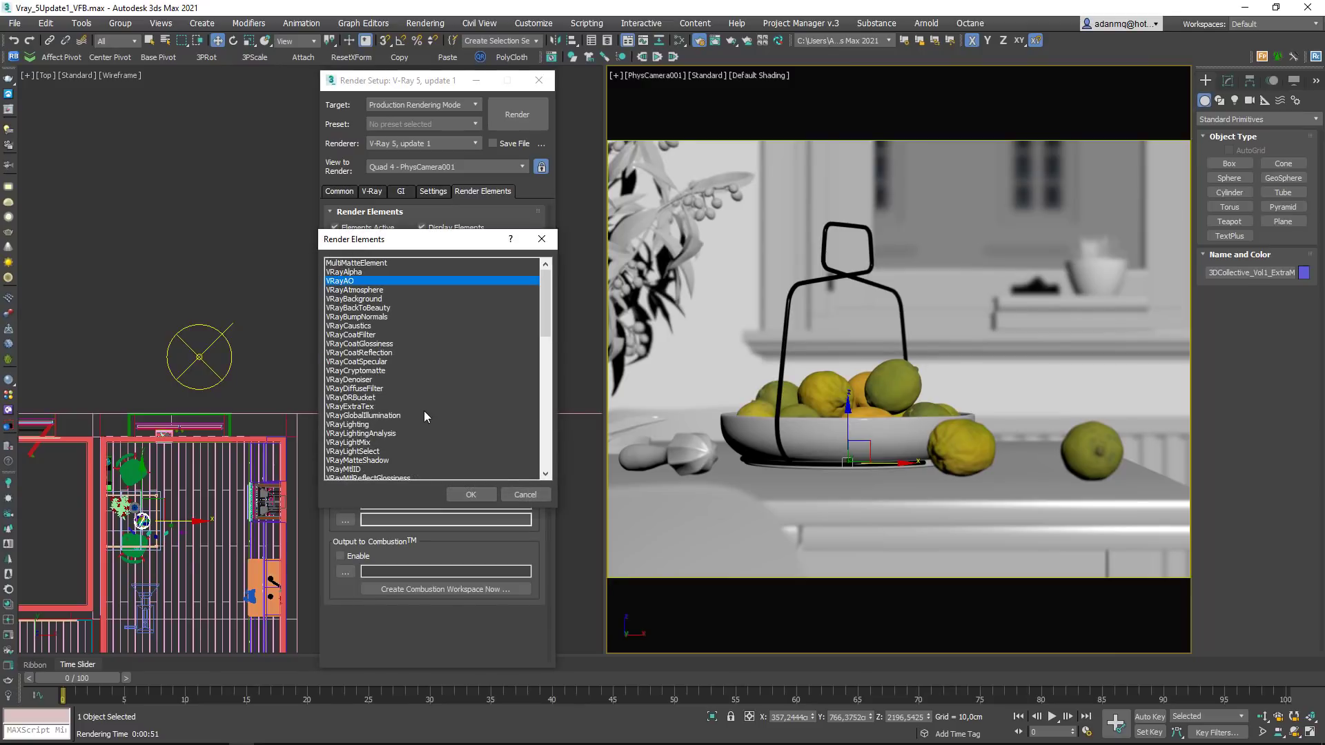
click(349, 408)
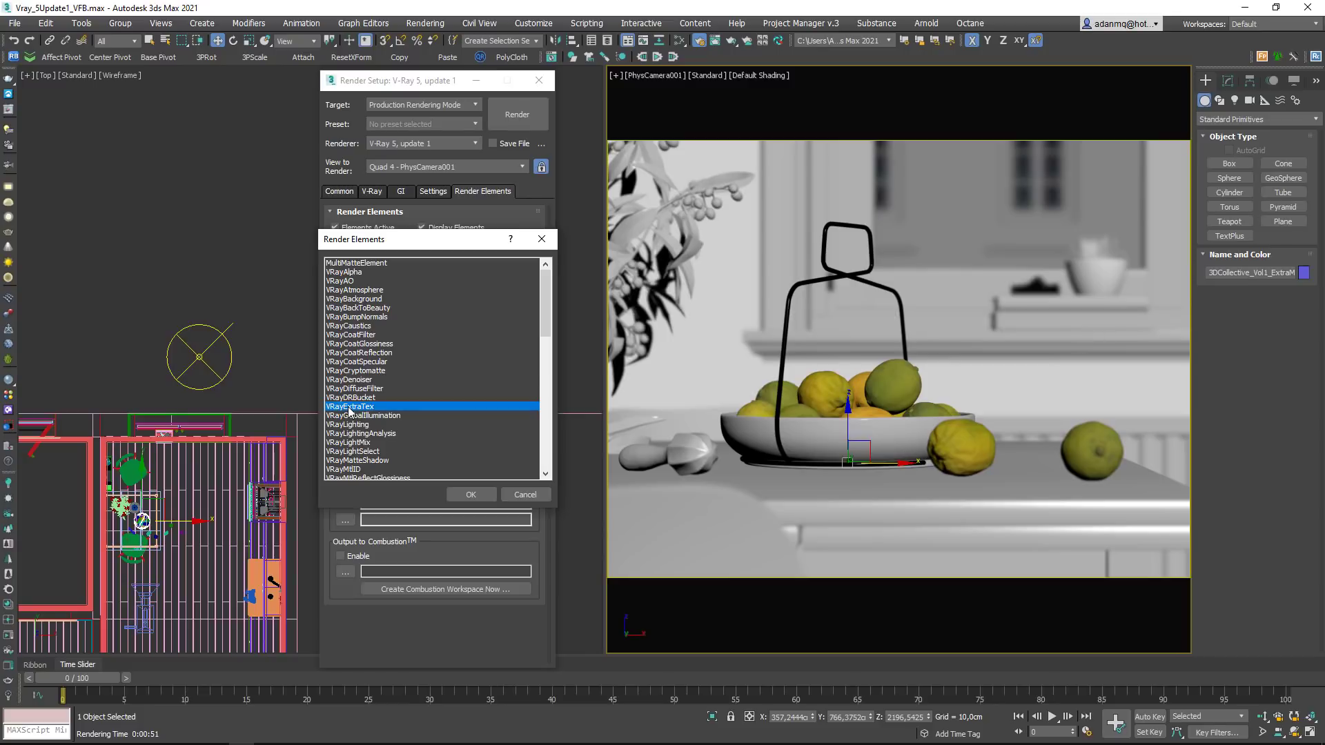
click(350, 281)
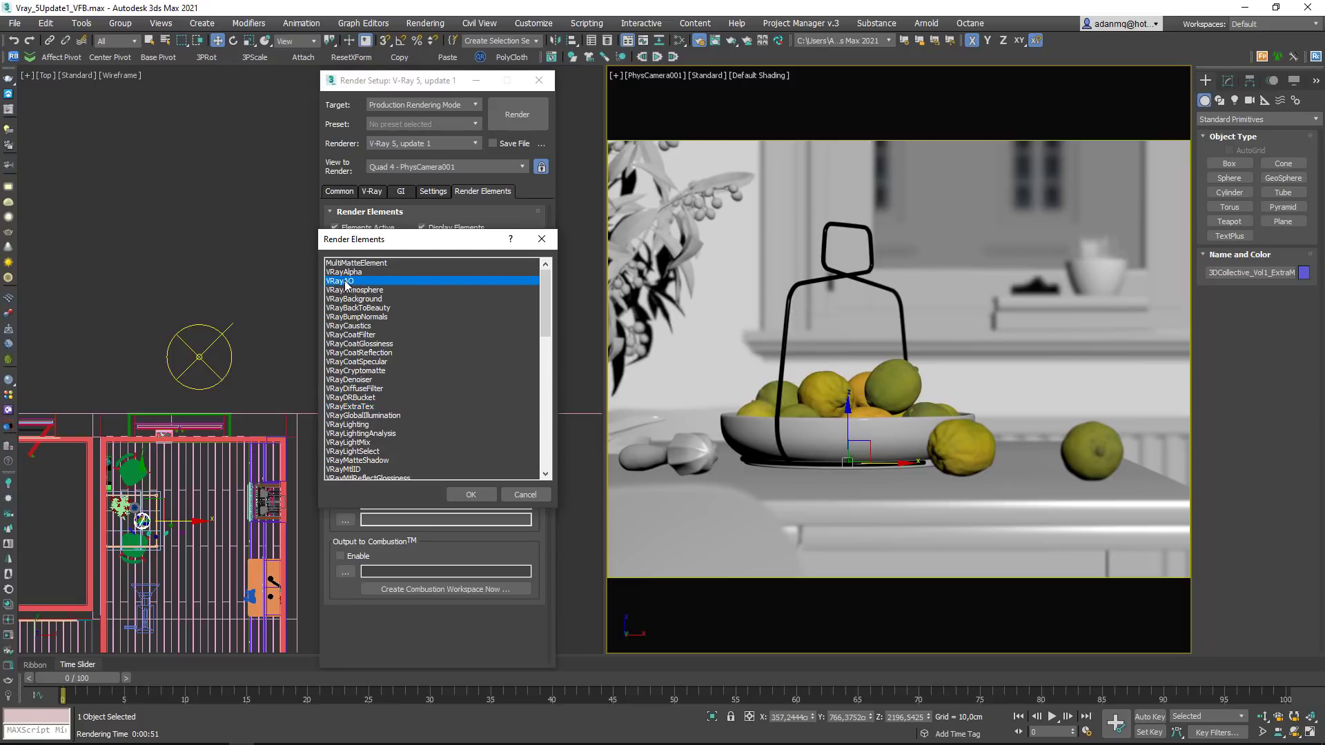
double_click(349, 280)
scroll(535, 549, down, 3)
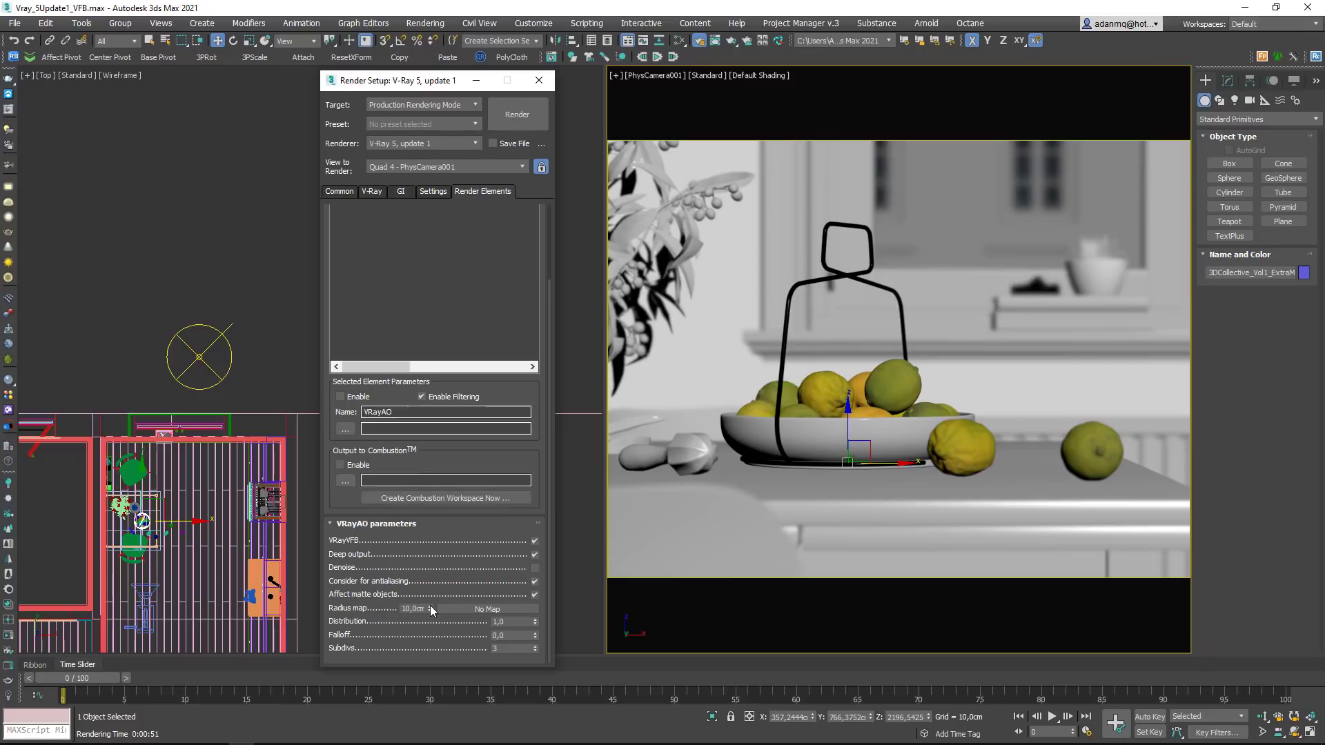
Step: Set the VRayAO element's radius to 10 cm and rename the element VRayAO_10cm
double_click(412, 609)
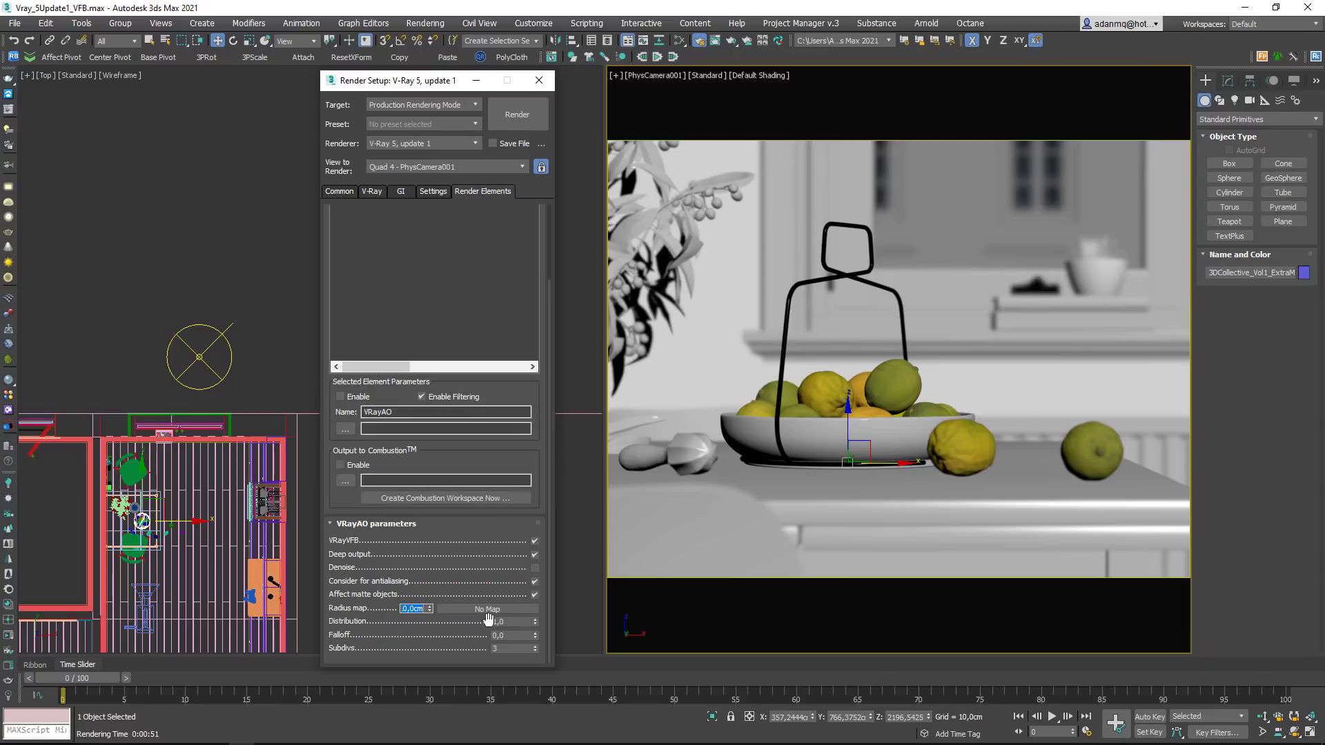
text(10)
click(402, 413)
text(_10Cm)
click(390, 241)
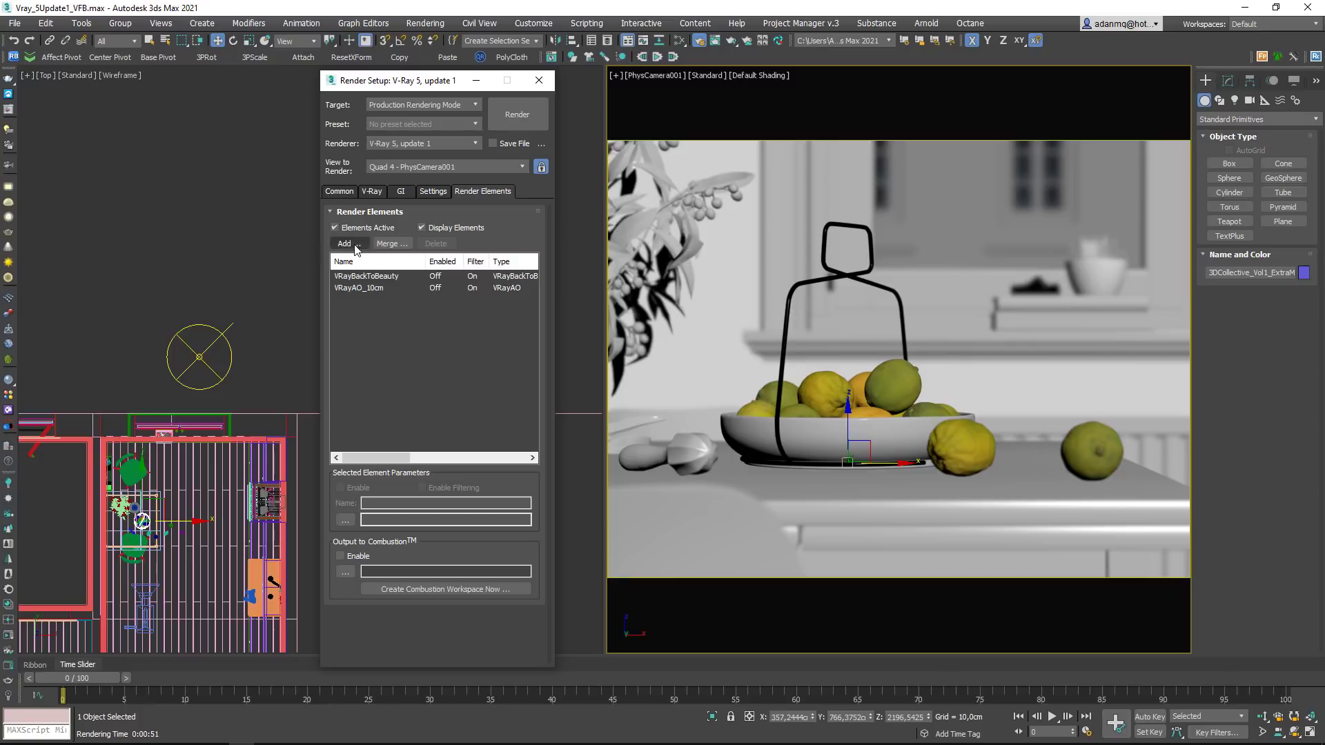
Step: Add a second VRayAO render element, set its radius to 2 cm, and name it VRayAO_2cm
double_click(372, 282)
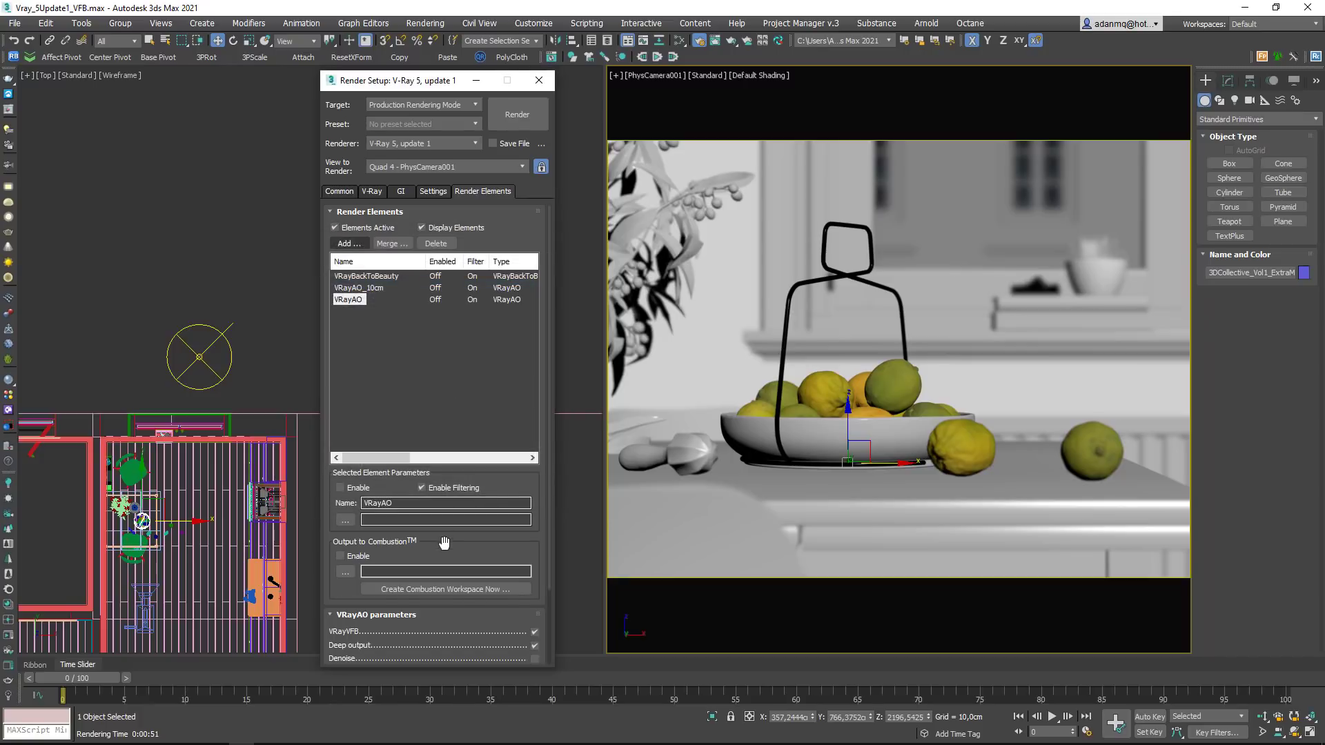
scroll(441, 545, down, 2)
double_click(412, 608)
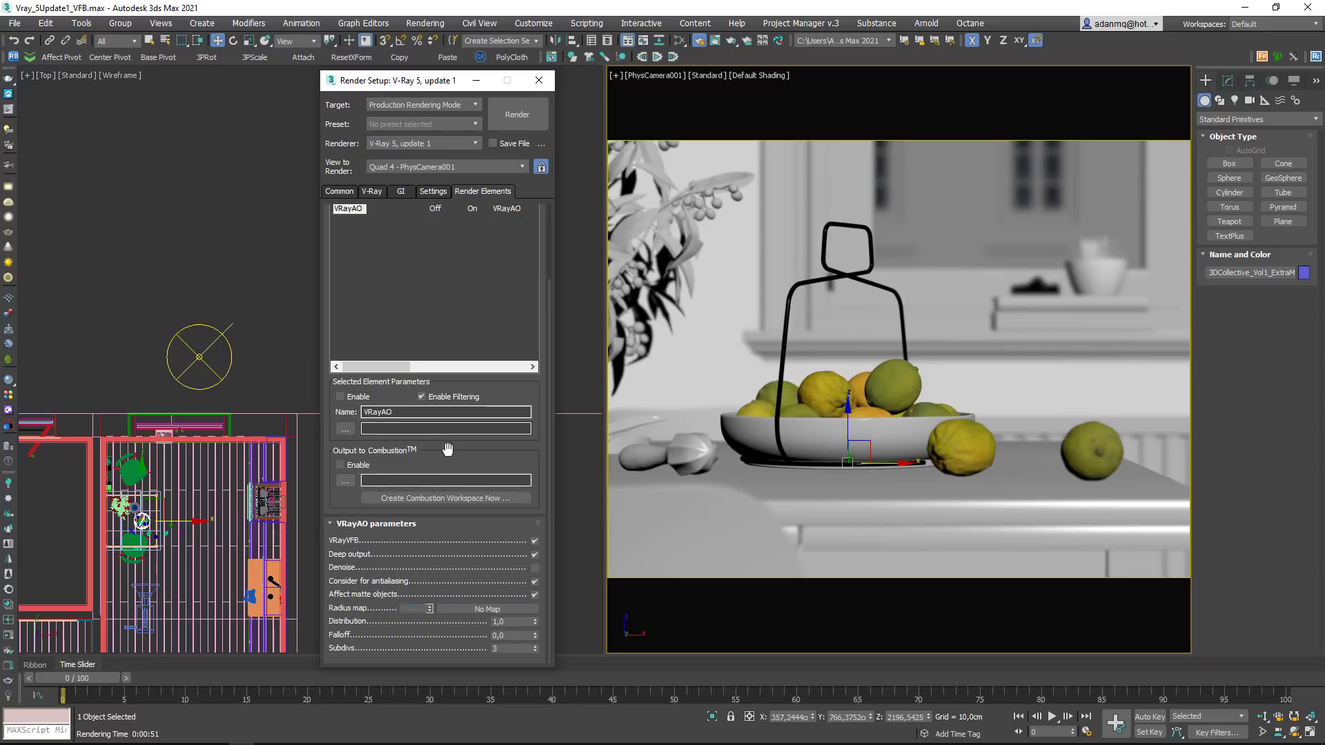
scroll(392, 355, up, 3)
click(414, 503)
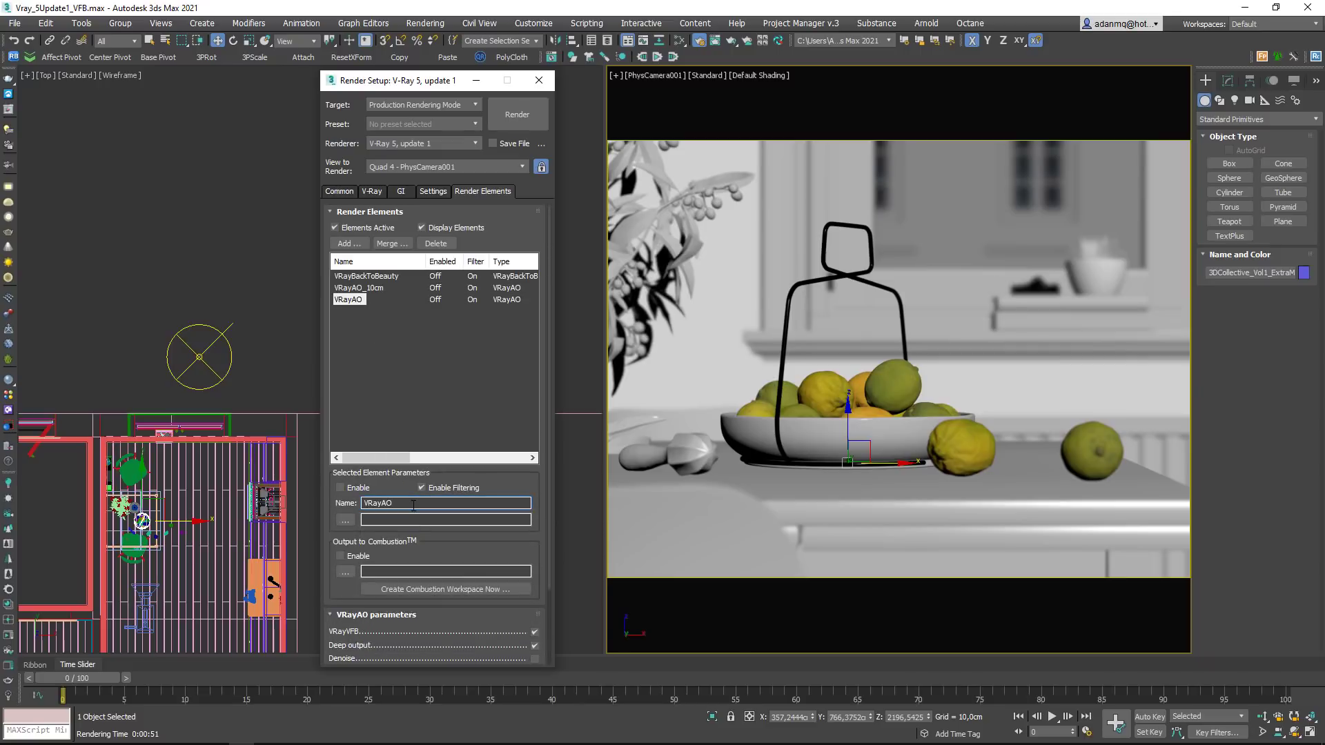
text(_2cm)
click(494, 195)
Step: Render the scene and compare the VRayAO_10cm and VRayAO_2cm channels in the frame buffer, then return to RGB color
click(9, 108)
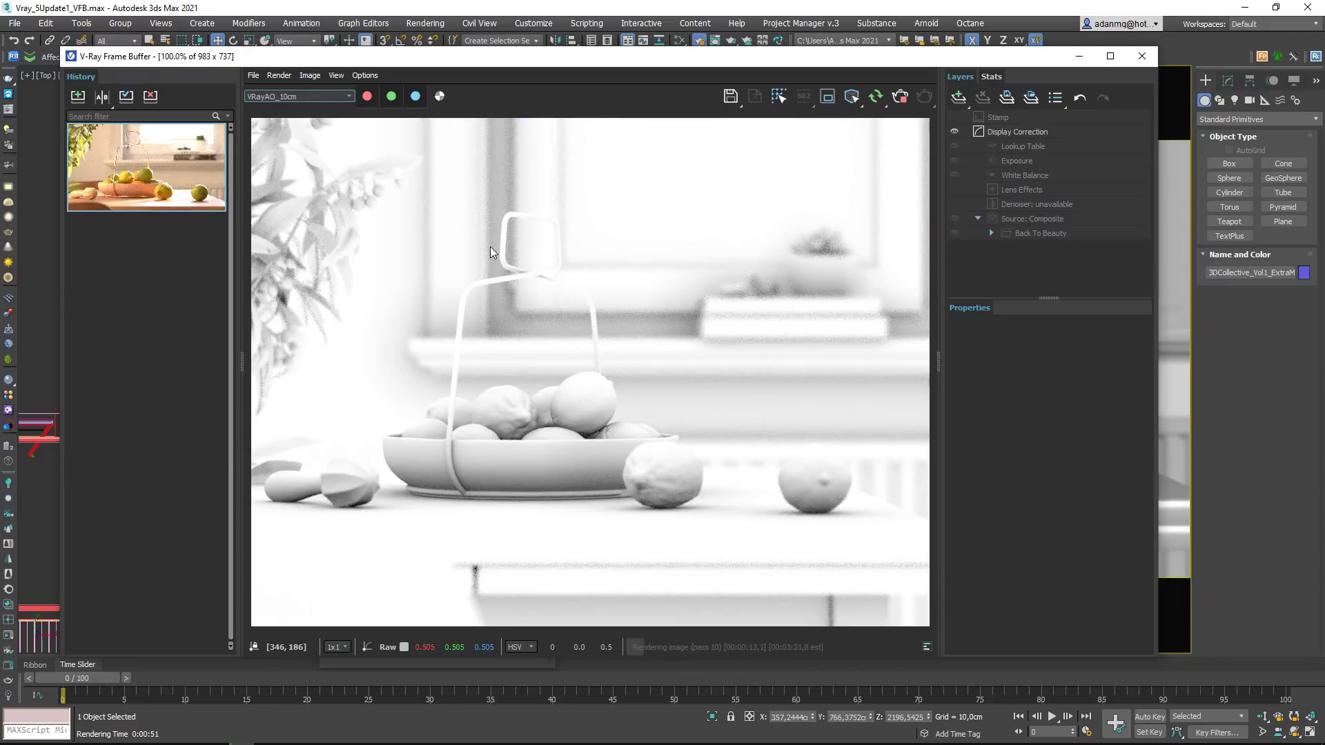
click(329, 97)
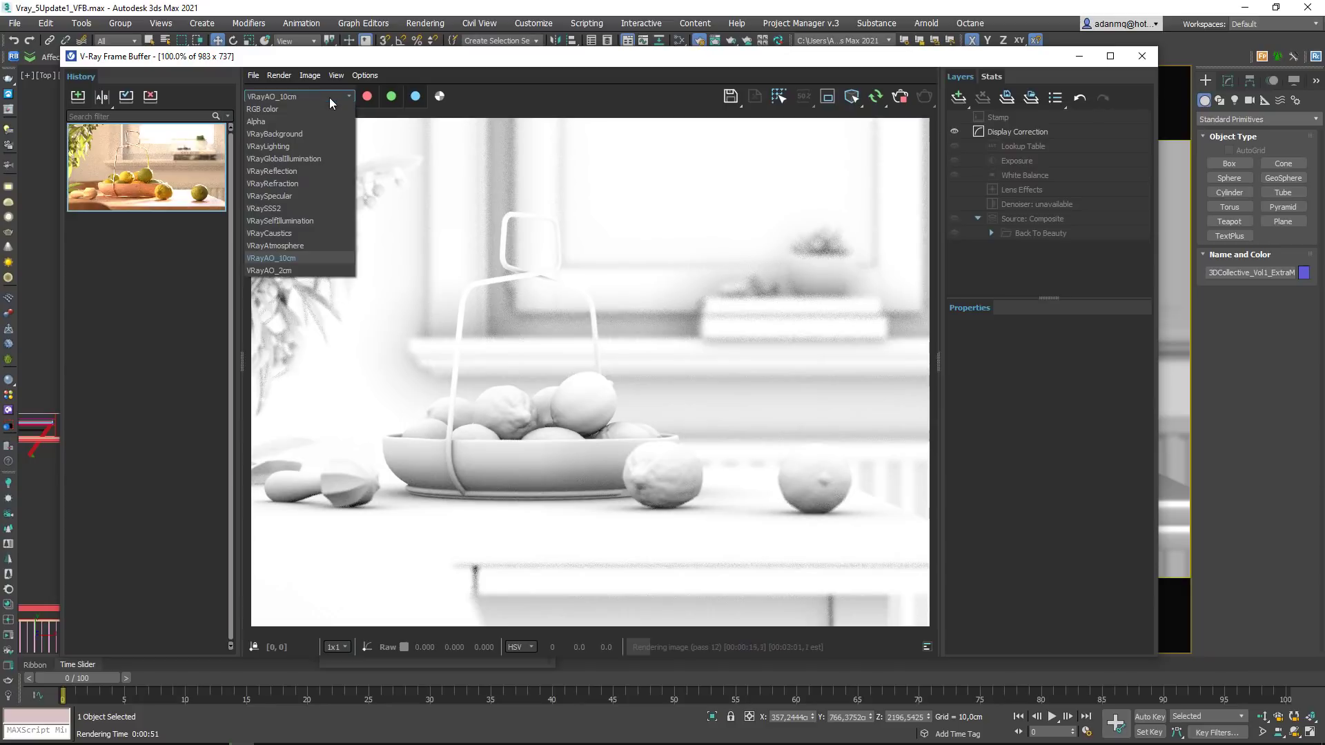
click(272, 271)
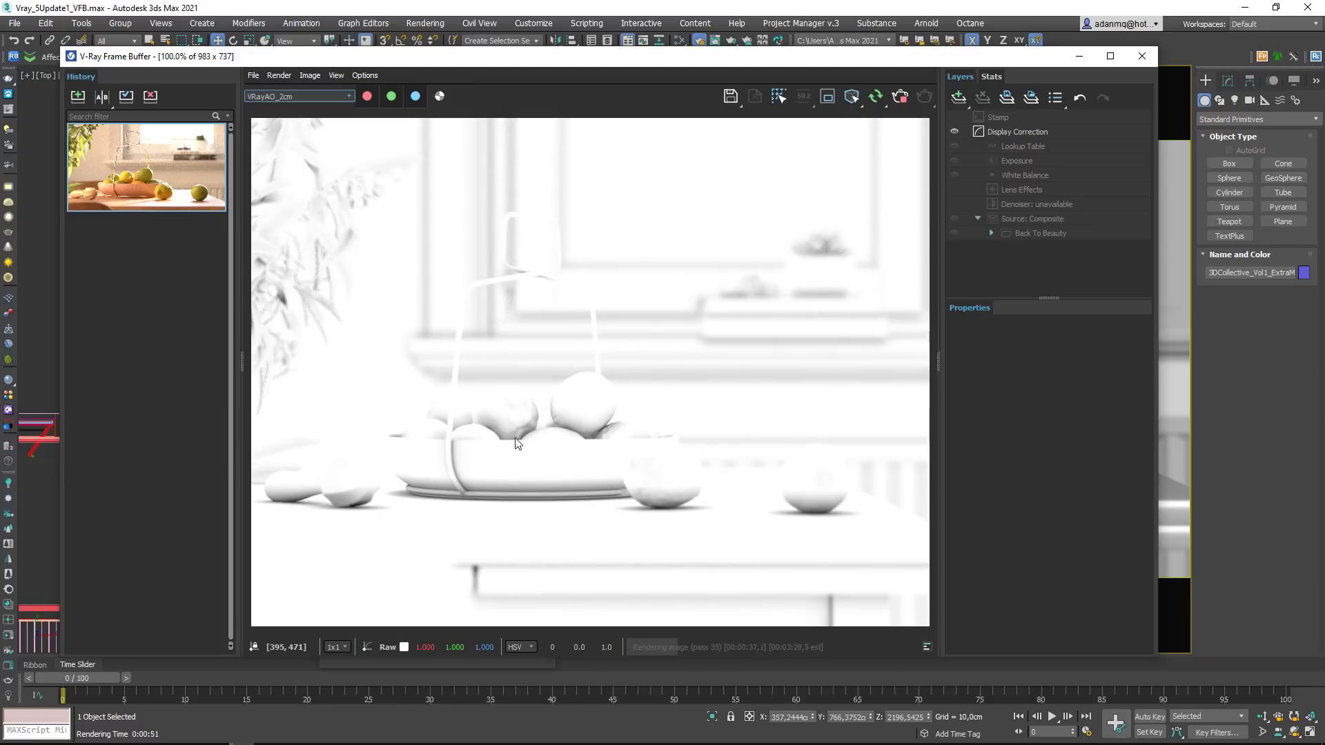
click(320, 98)
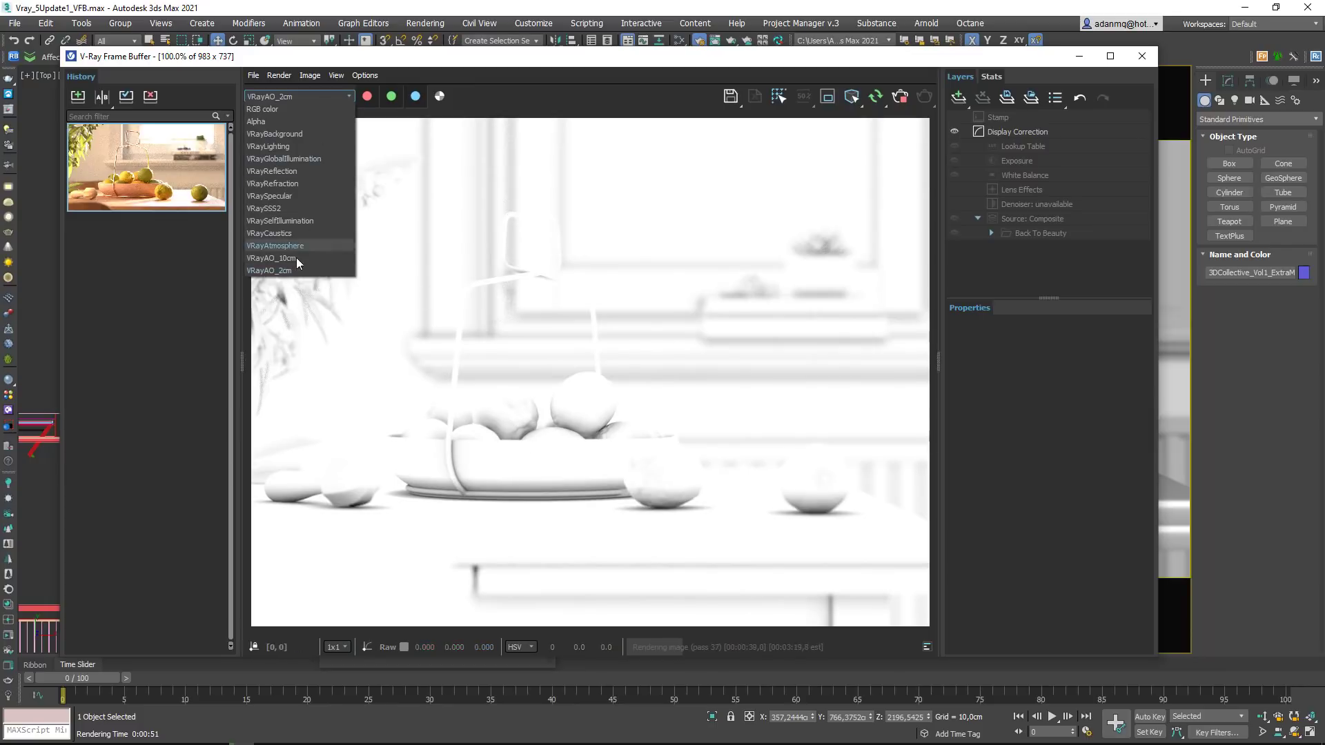
click(292, 257)
click(306, 100)
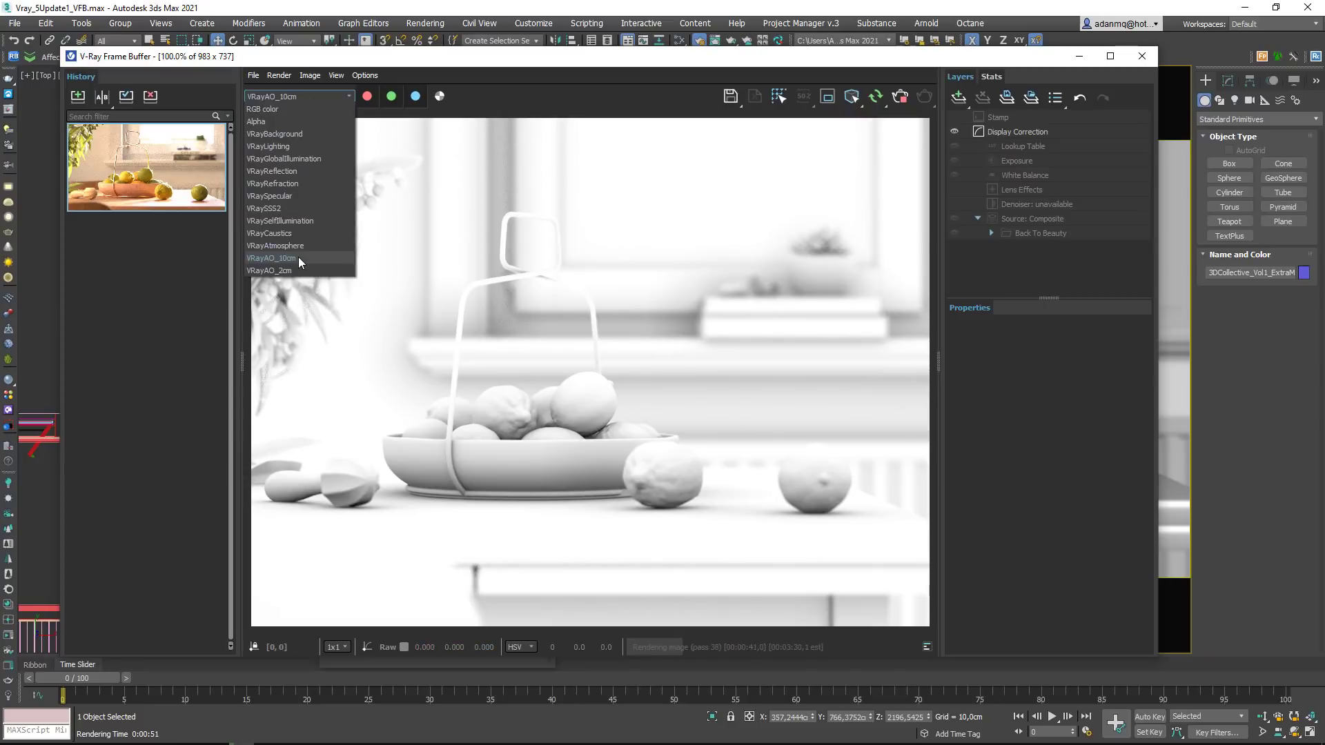
click(298, 270)
click(292, 98)
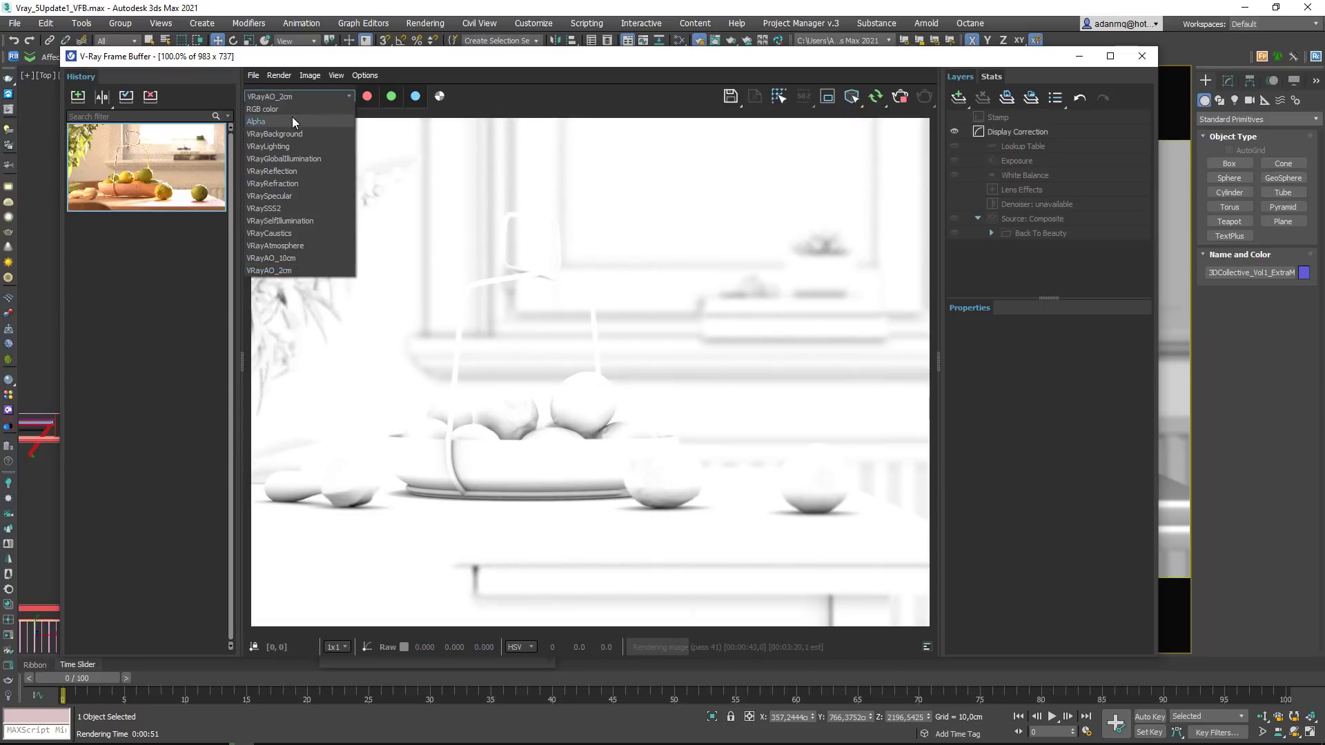
click(292, 111)
Step: Open the list of available render elements and examine the VRayCoat elements, from VRayCoatFilter to VRayCoatSpecular
click(348, 248)
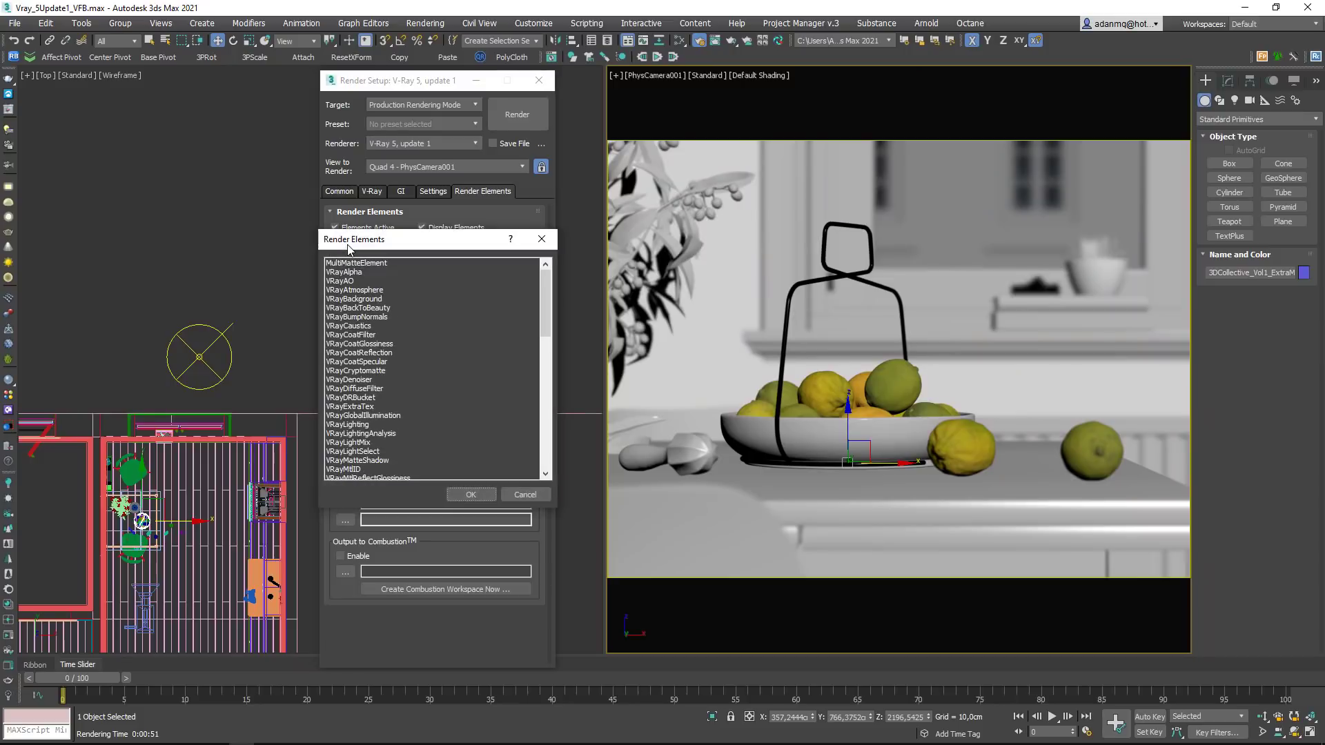
drag(425, 238, 398, 143)
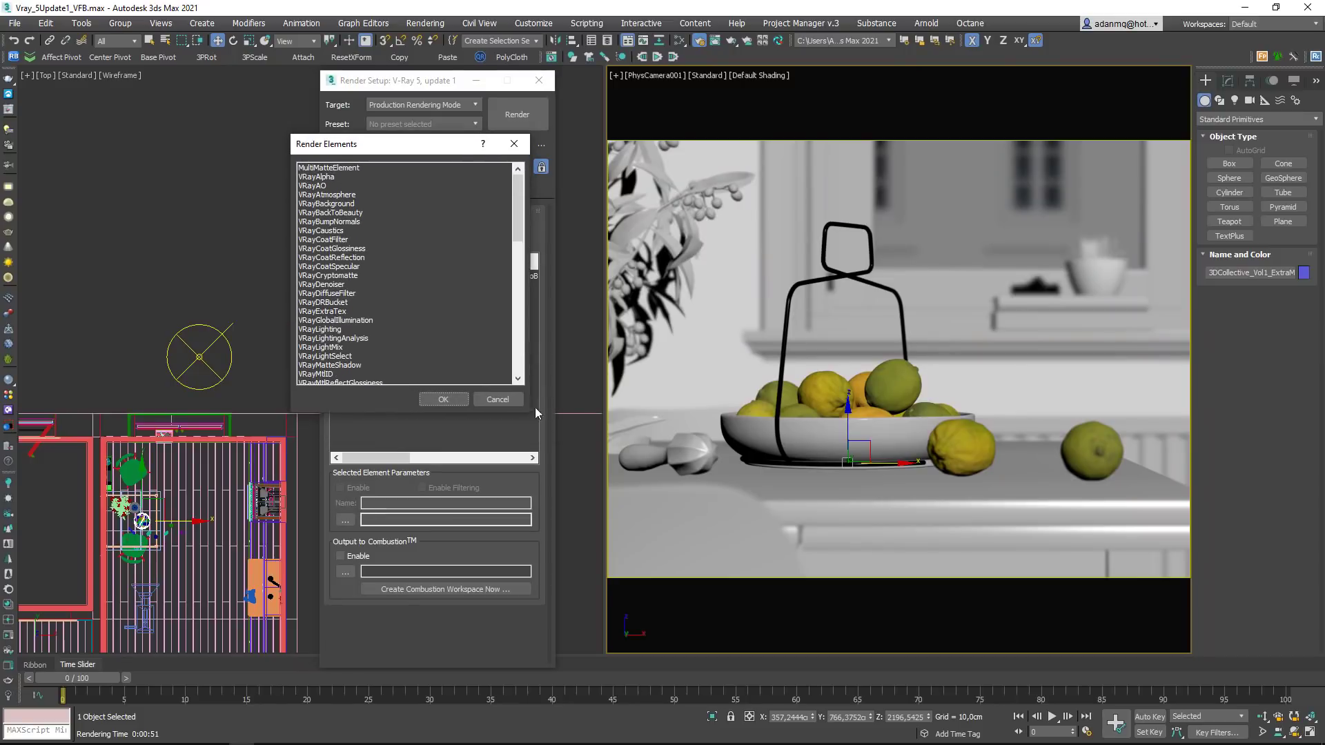
click(335, 312)
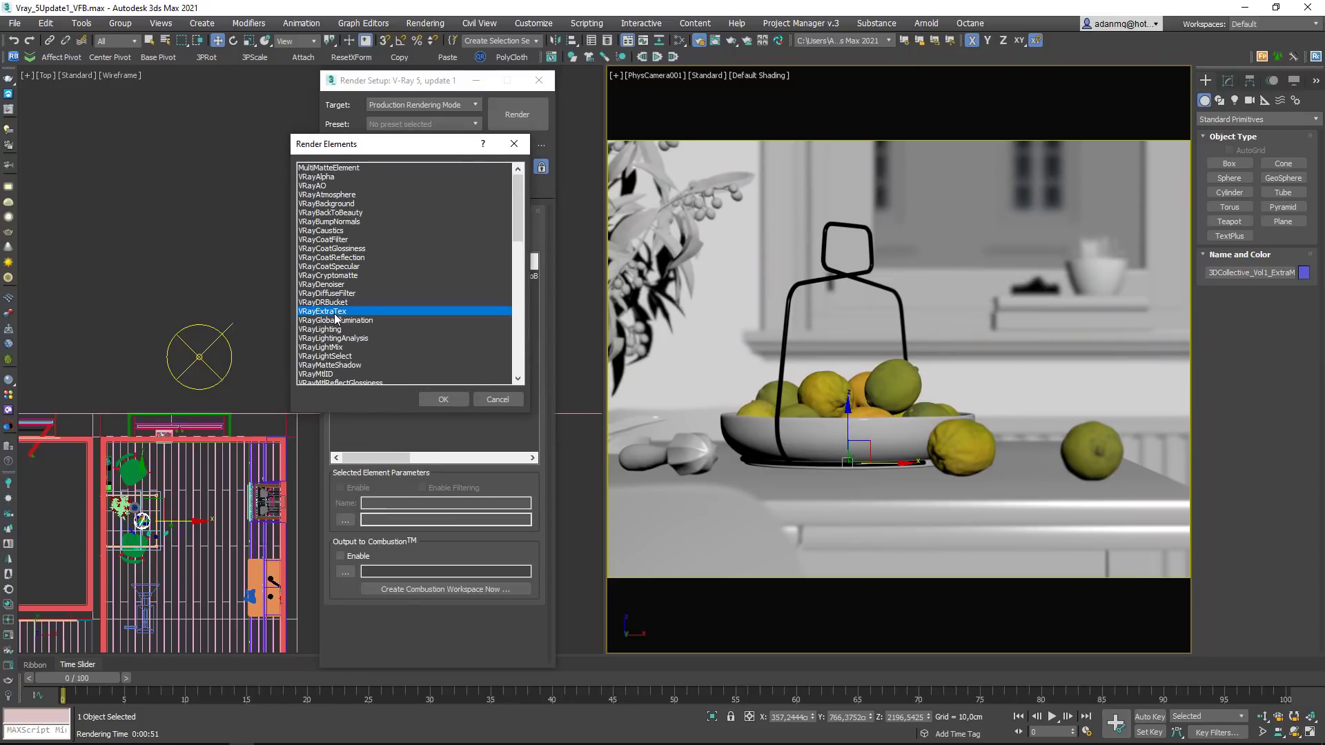
scroll(336, 317, down, 2)
scroll(336, 317, up, 1)
click(334, 241)
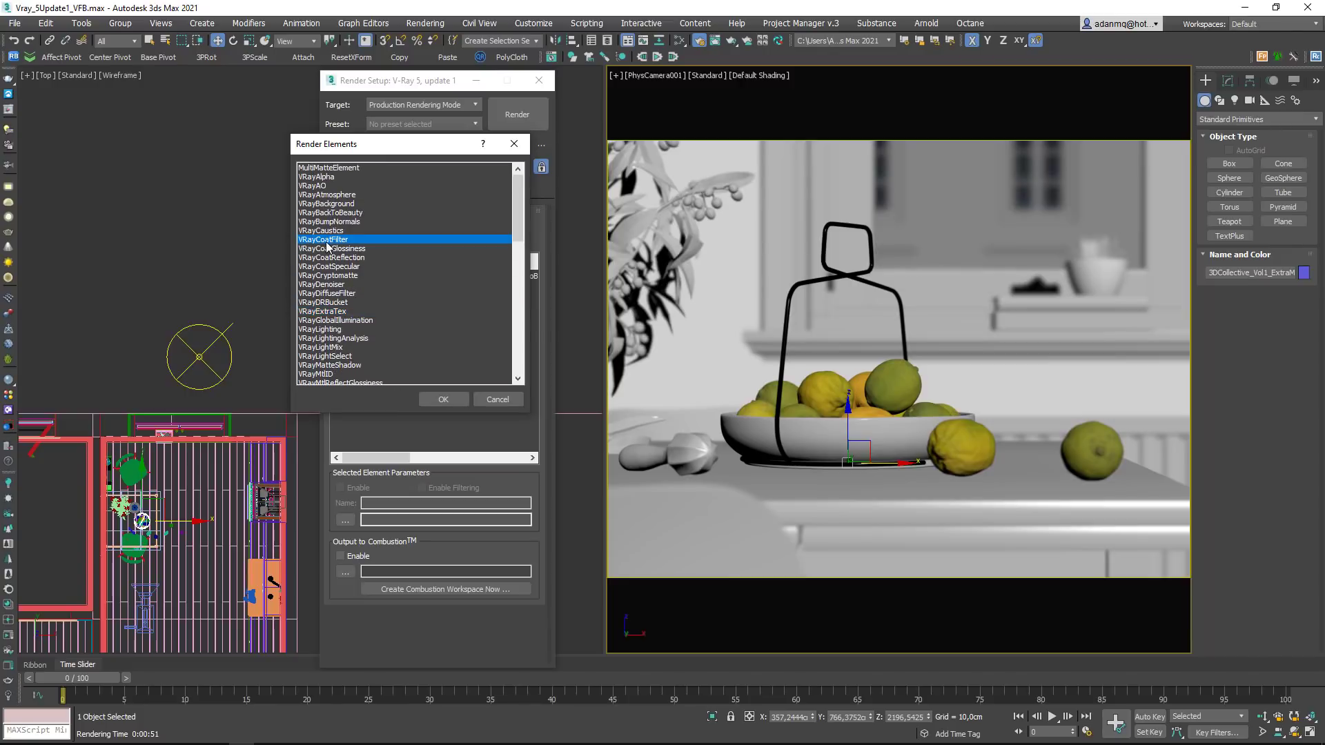
drag(347, 254, 355, 268)
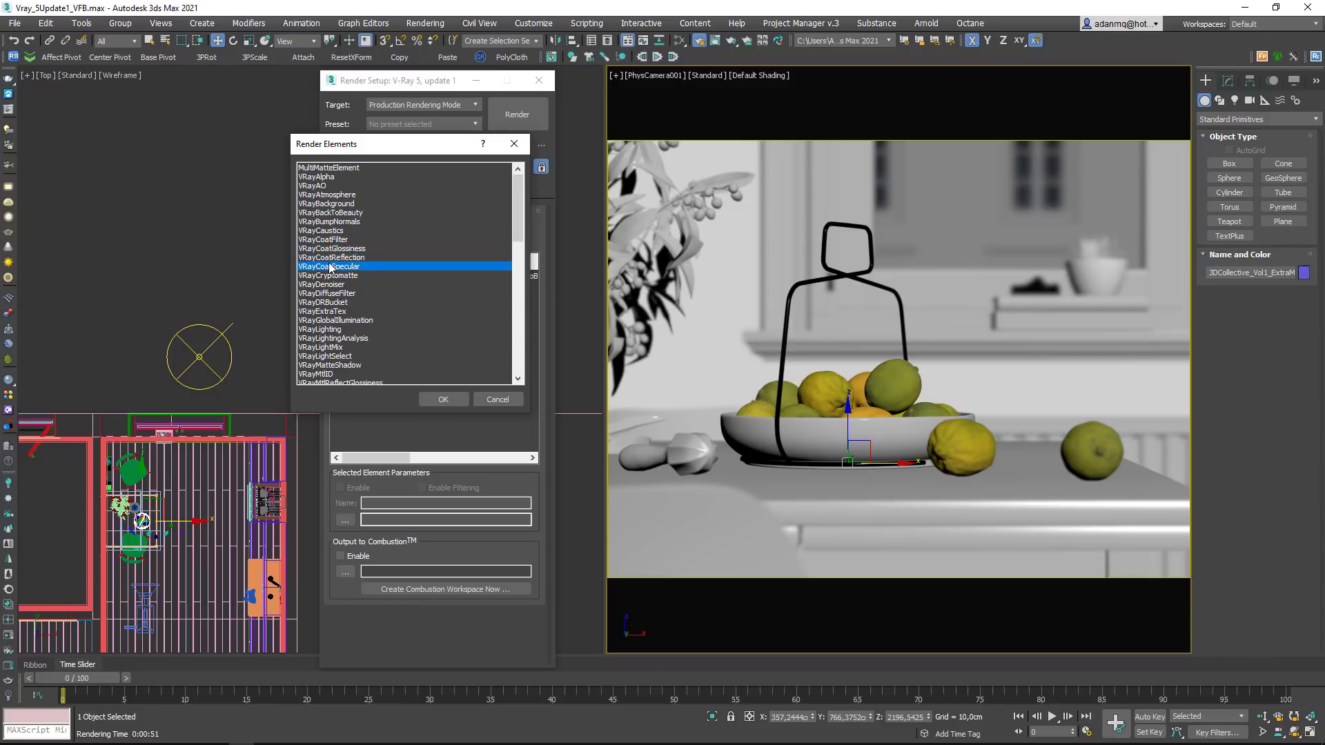
click(330, 240)
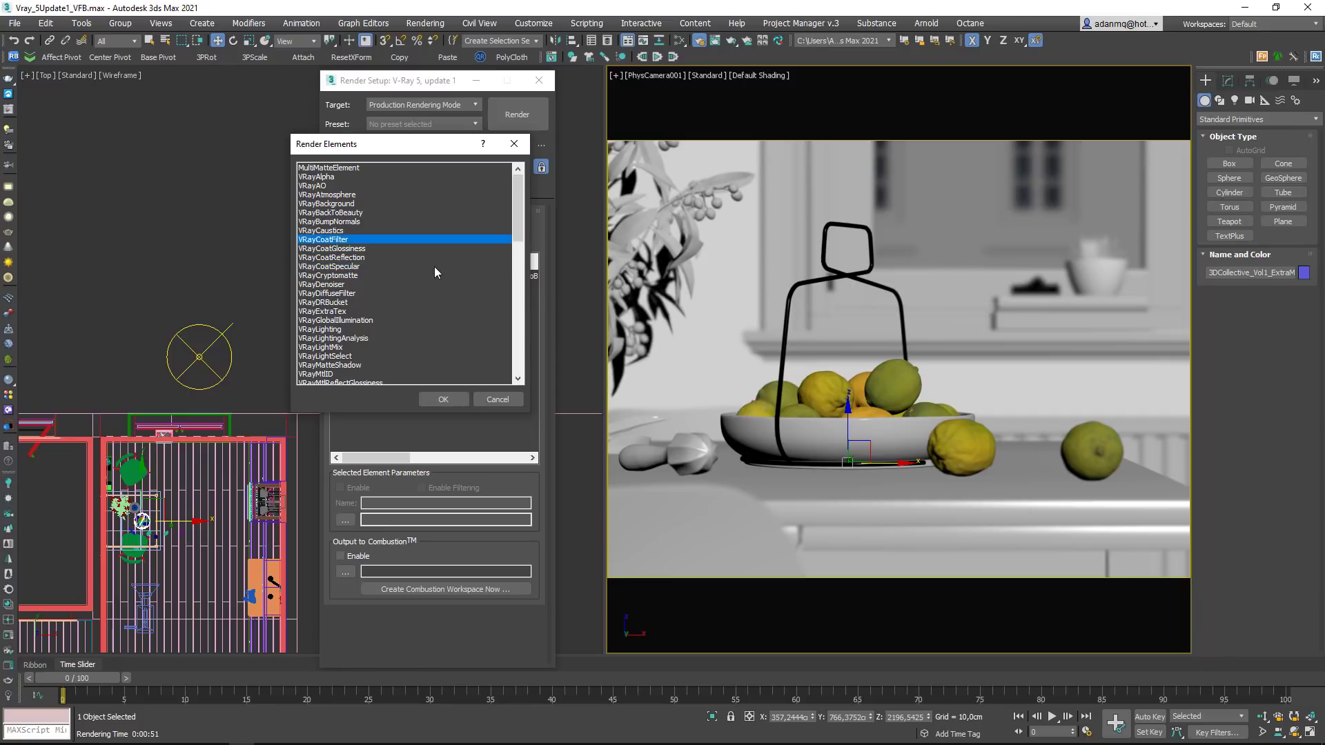
Step: Examine the VRaySheen filter, glossiness, reflection and specular entries in the list of available render elements
drag(520, 210, 501, 339)
drag(338, 294, 335, 275)
click(329, 268)
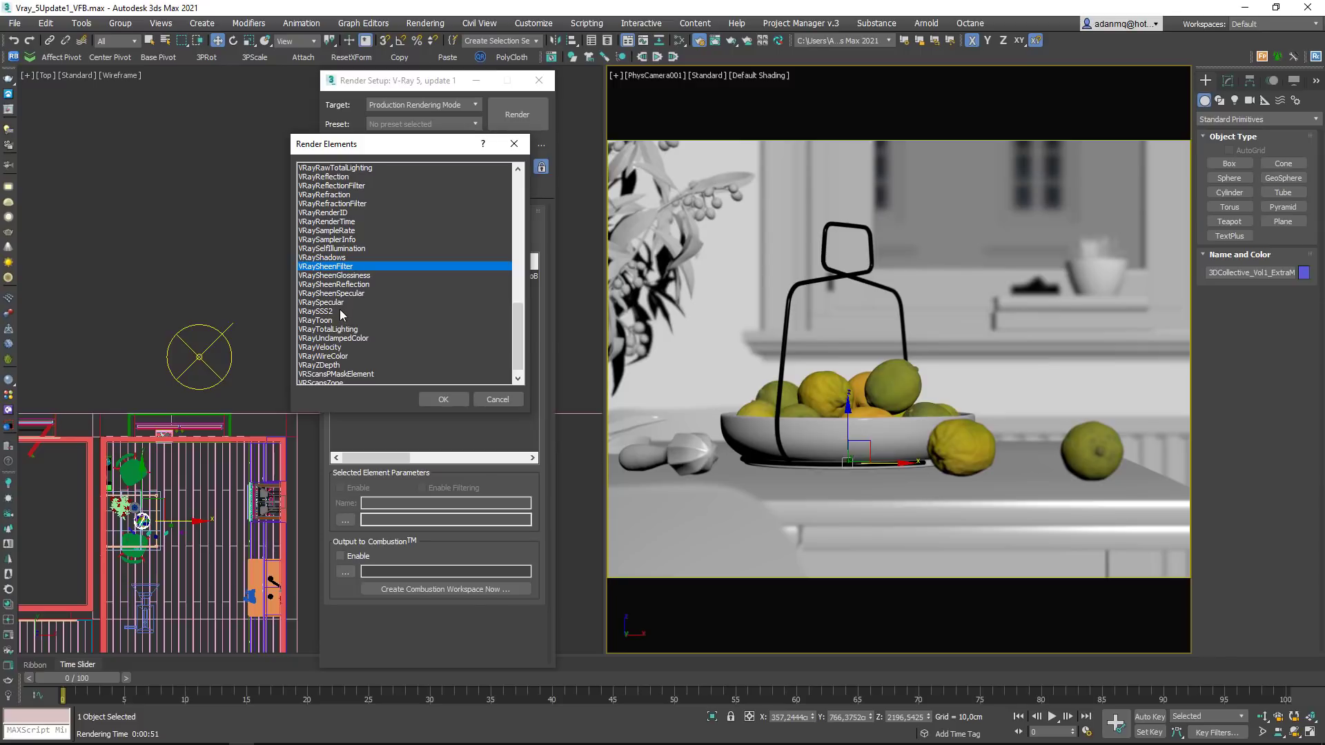
click(342, 294)
mouse_move(342, 296)
mouse_down()
mouse_move(352, 268)
mouse_move(349, 289)
mouse_up()
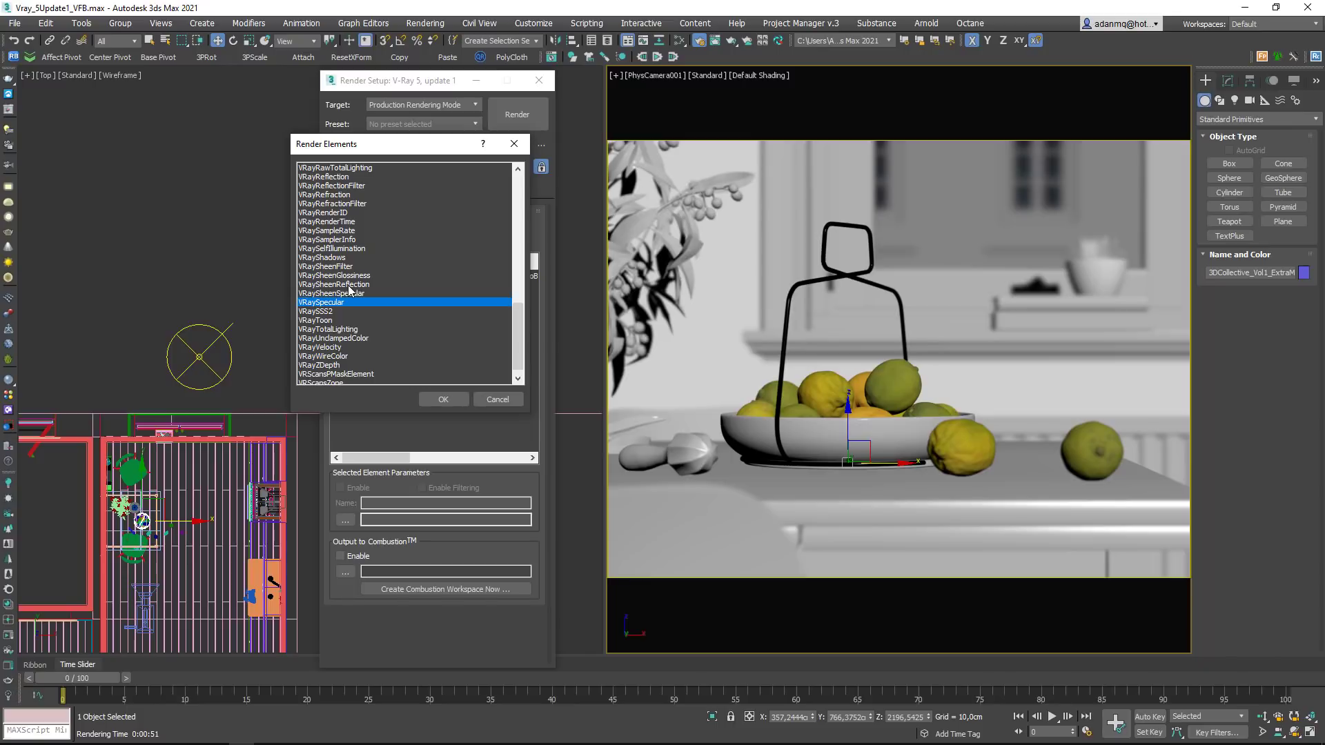
click(349, 285)
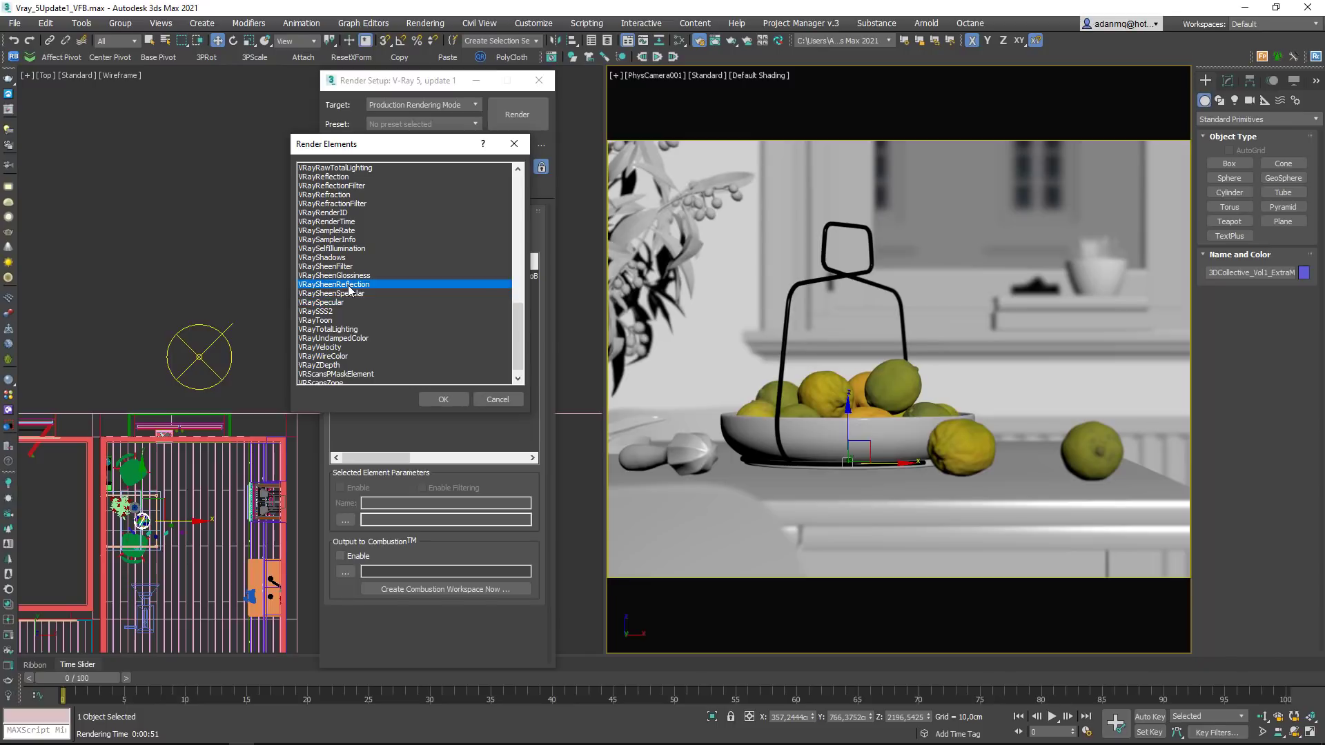
Step: Add a VRayDenoiser render element and show its parameters
drag(520, 332, 517, 184)
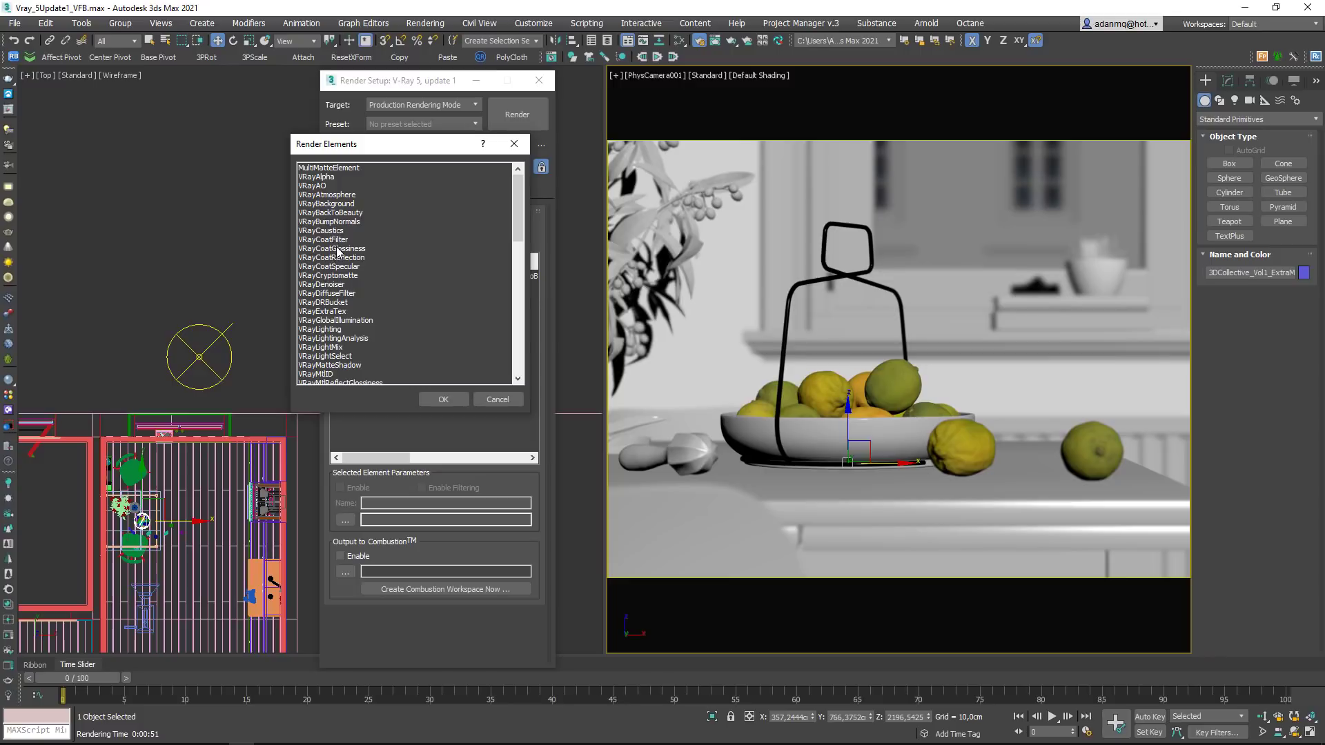
click(327, 285)
double_click(328, 285)
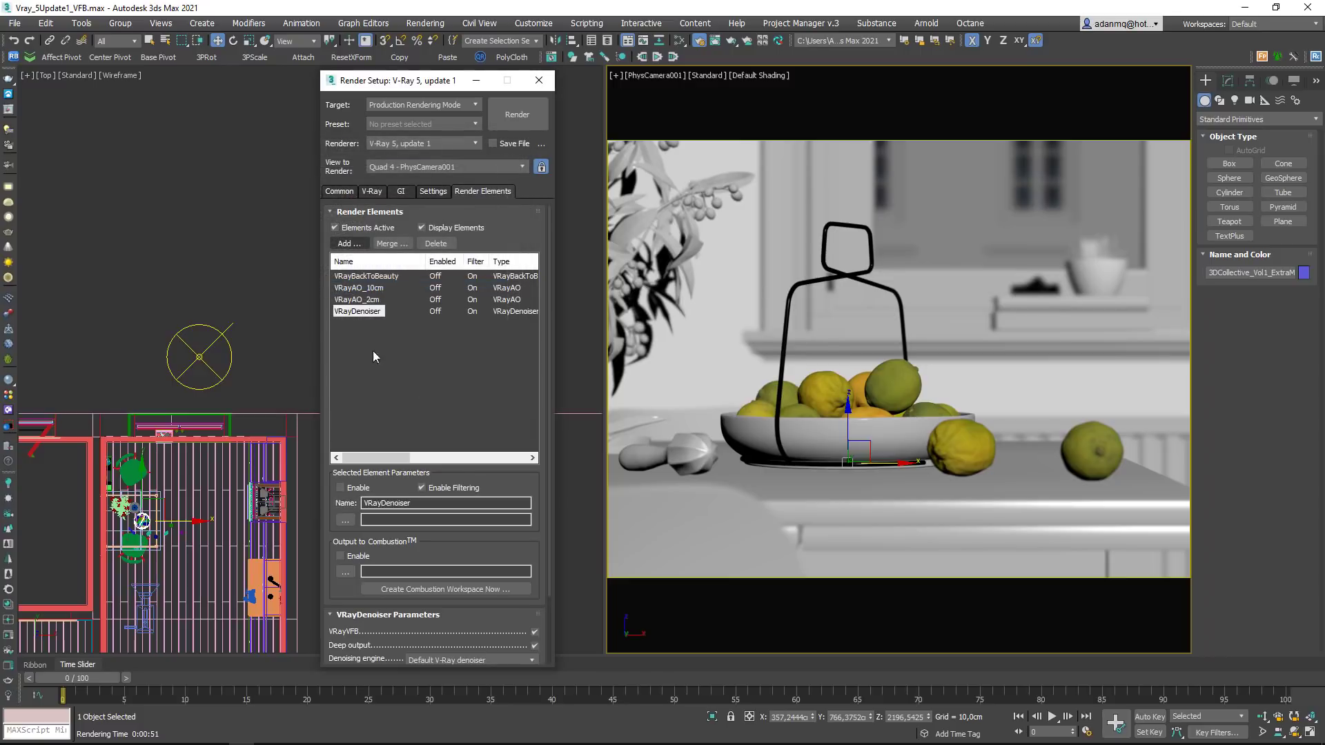
scroll(481, 469, down, 2)
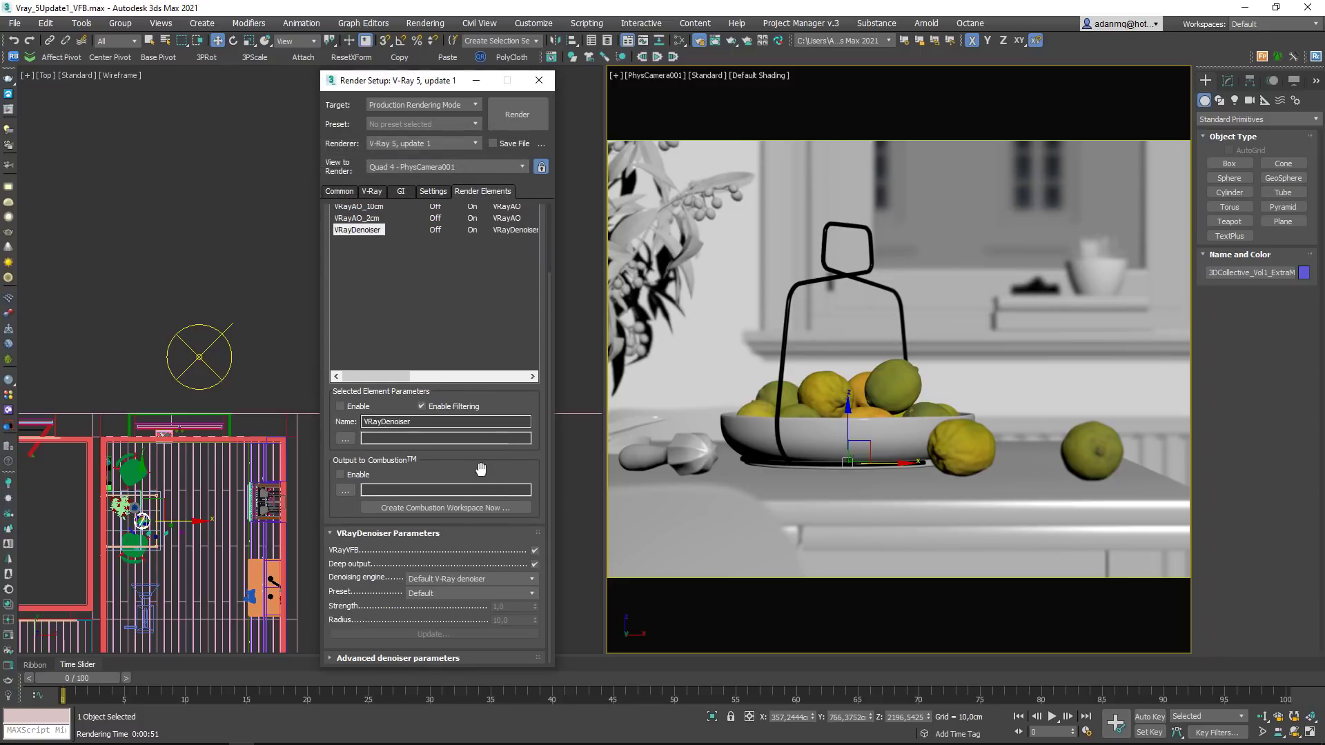
Step: Review the available denoising engines, try switching between Intel and the default V-Ray denoiser, and set the engine to Intel Open Image Denoise
click(473, 578)
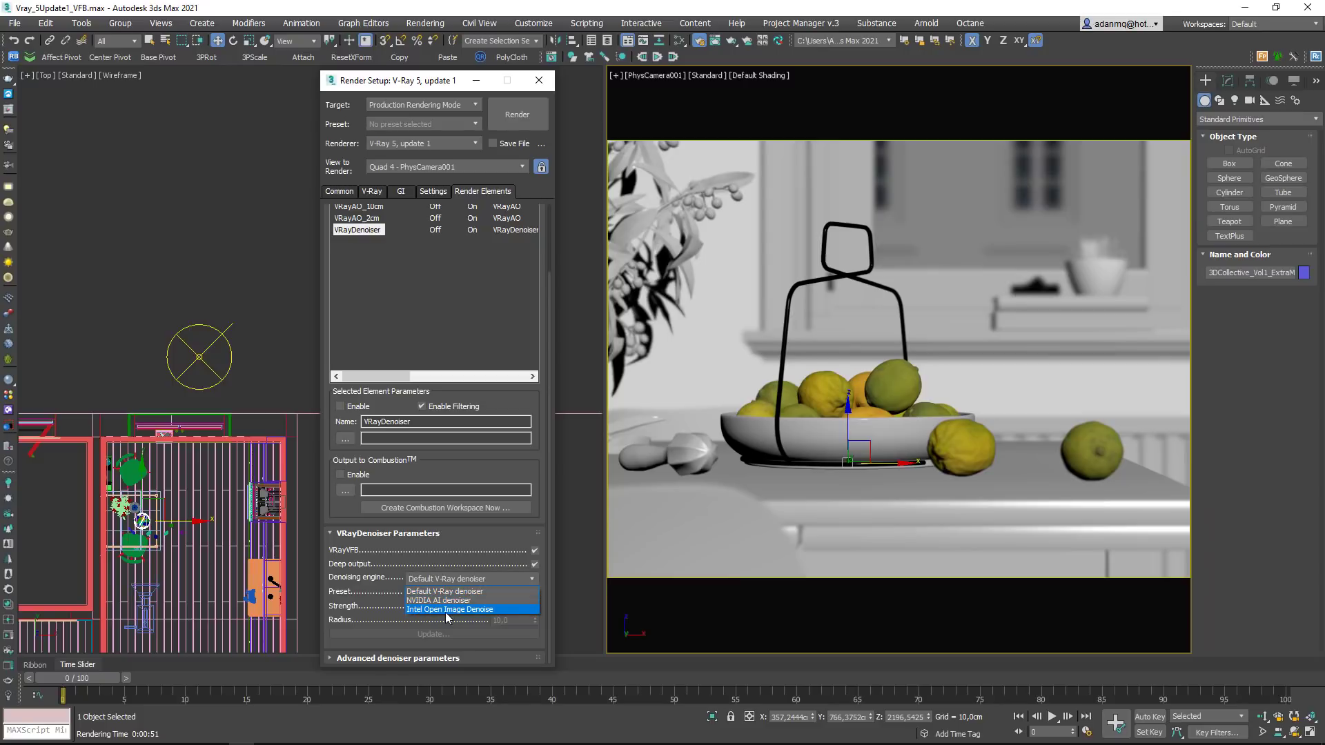
click(477, 609)
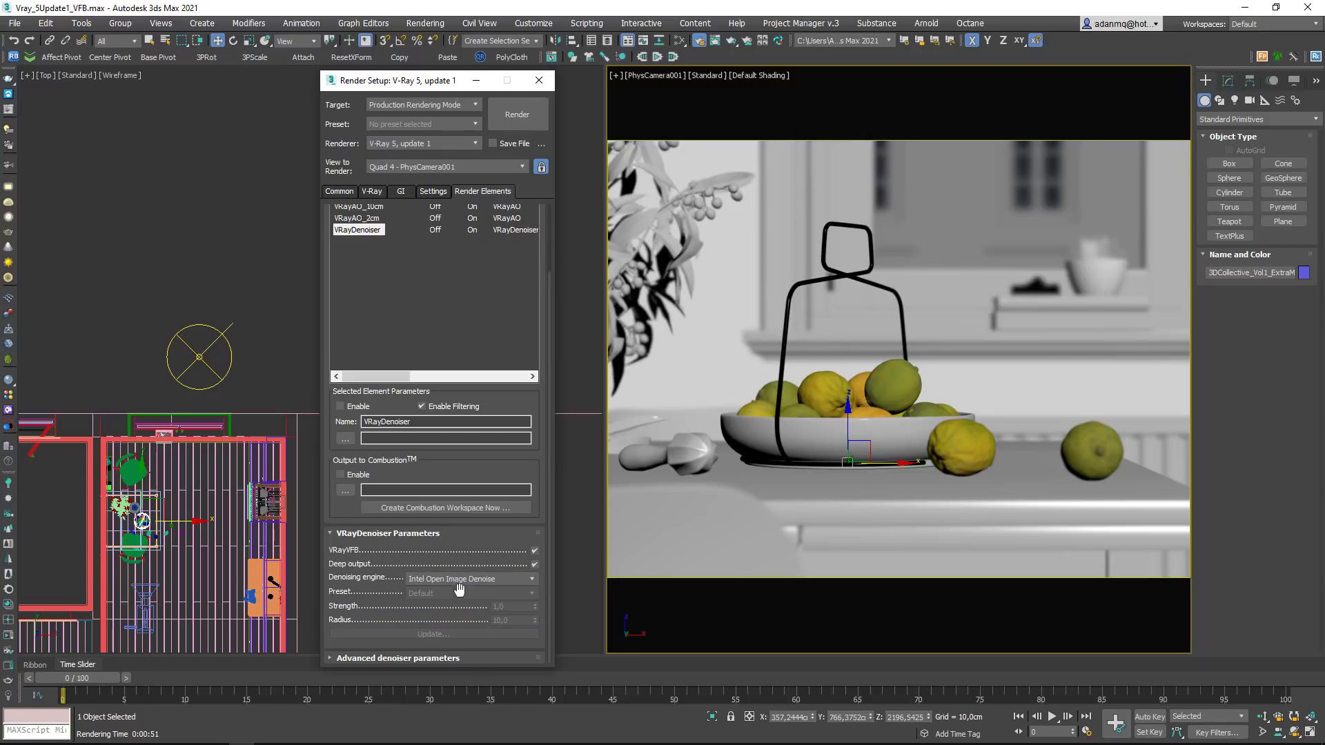
click(459, 580)
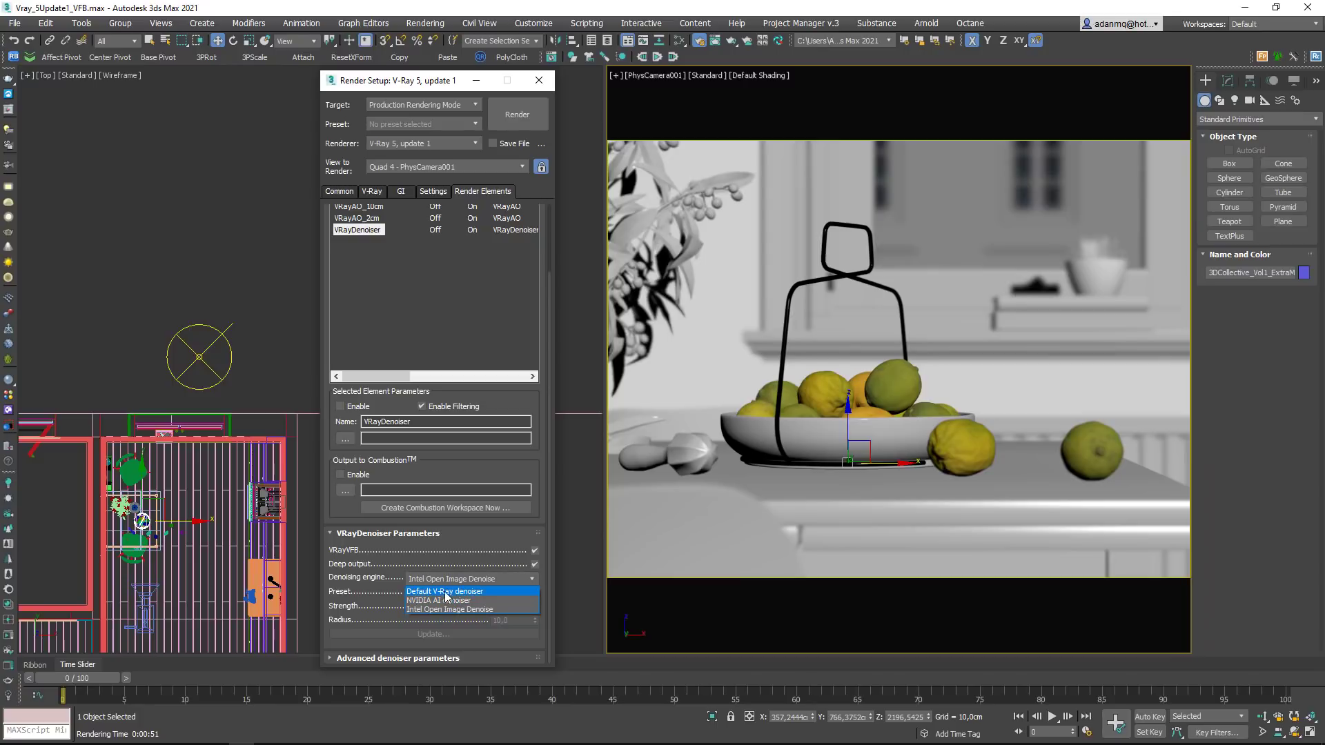
click(469, 592)
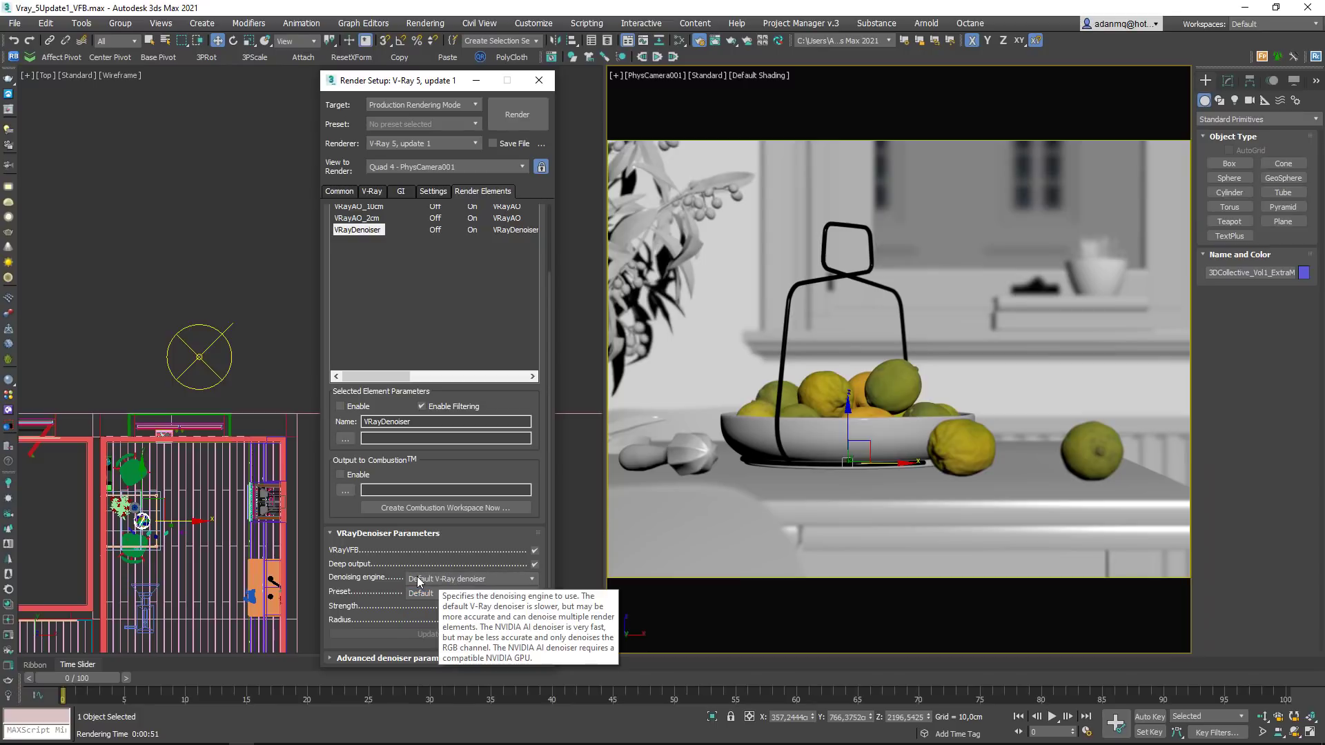
click(486, 575)
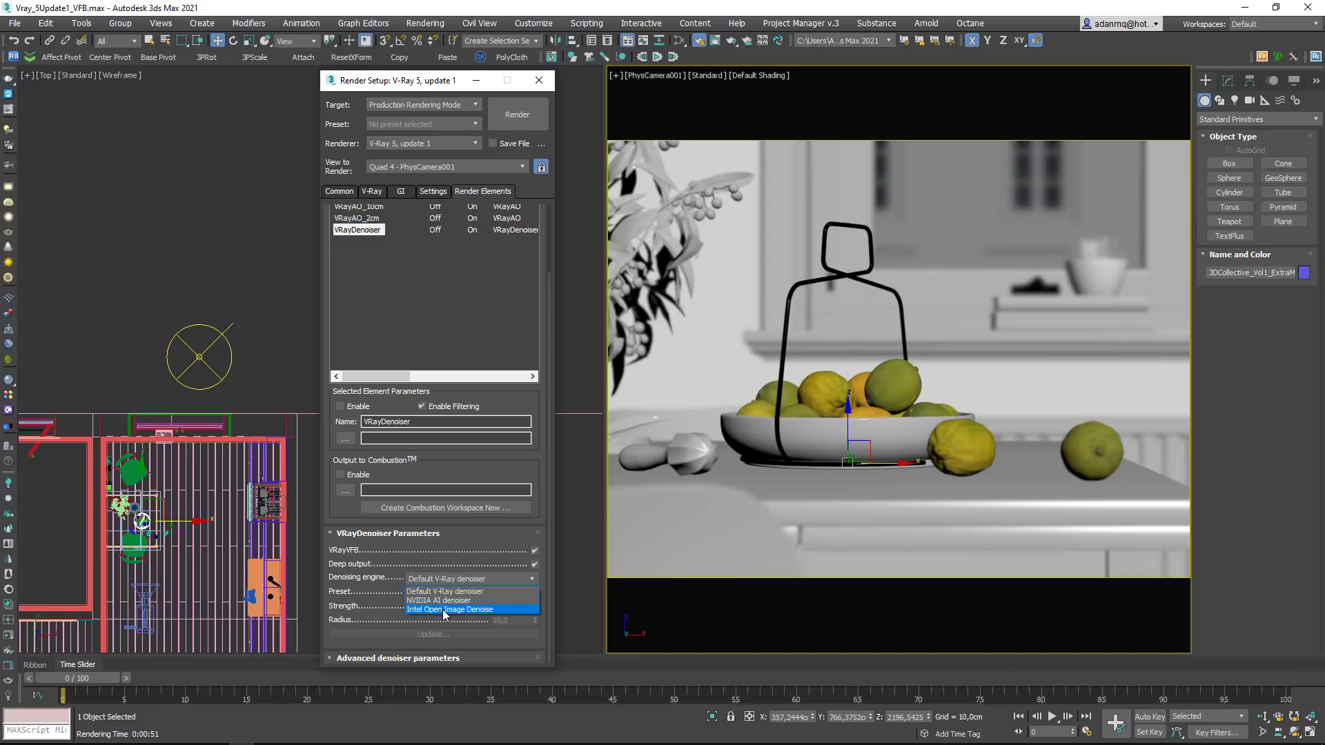
click(444, 610)
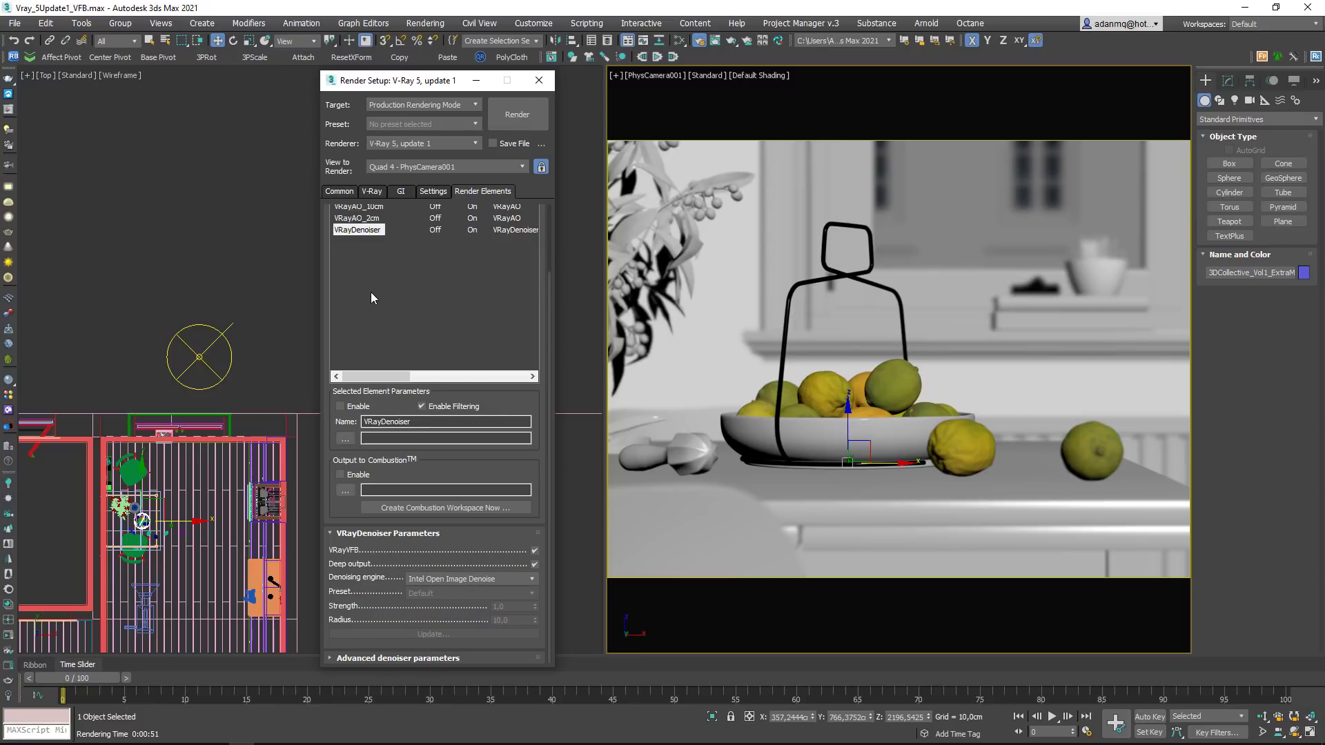
Step: Render the scene, compare it with and without the Denoiser layer, leave the layer enabled, and examine the fruit bowl up close
click(8, 110)
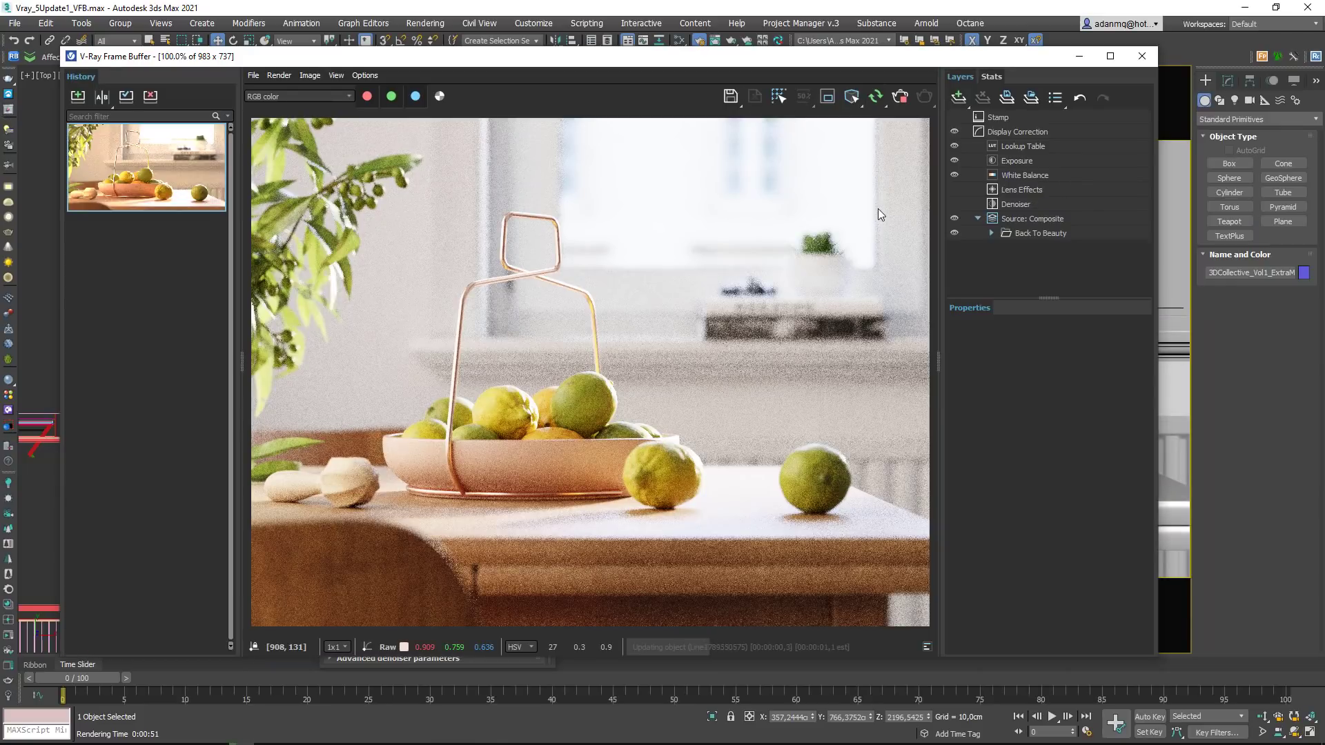
click(954, 204)
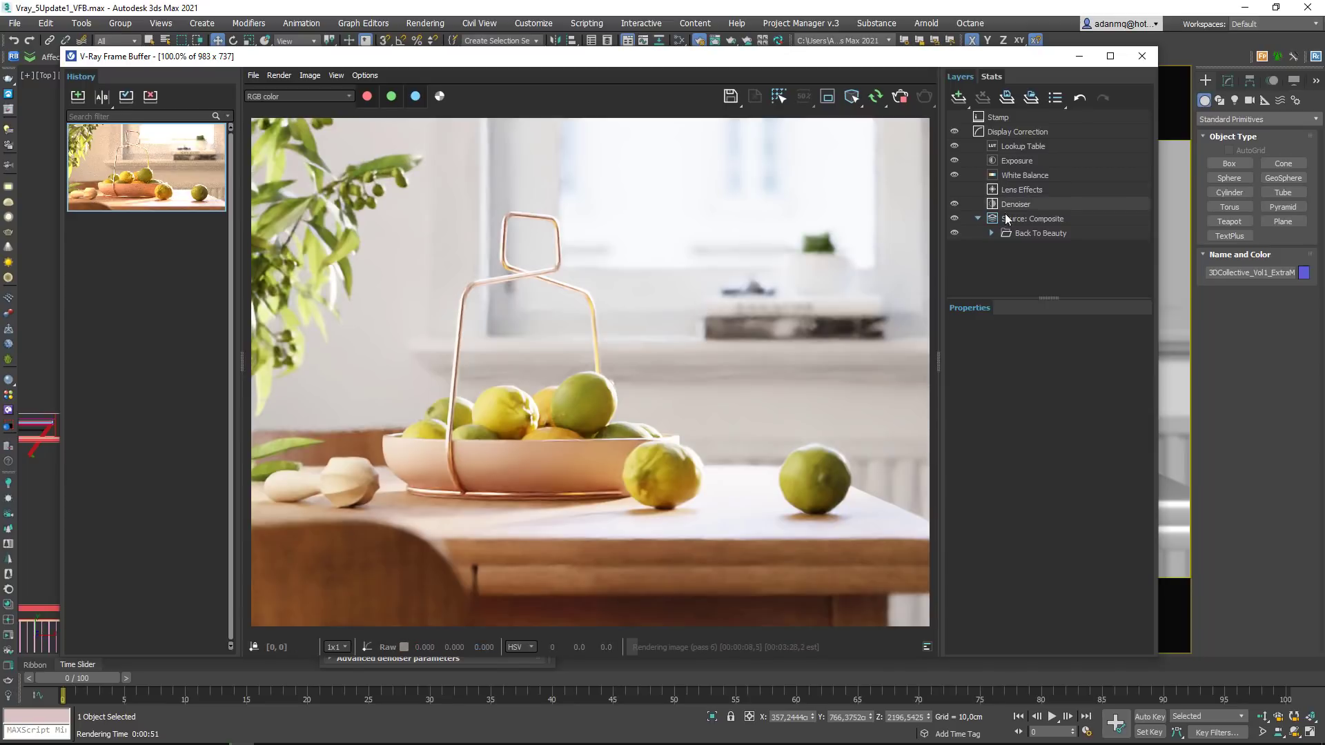
click(954, 204)
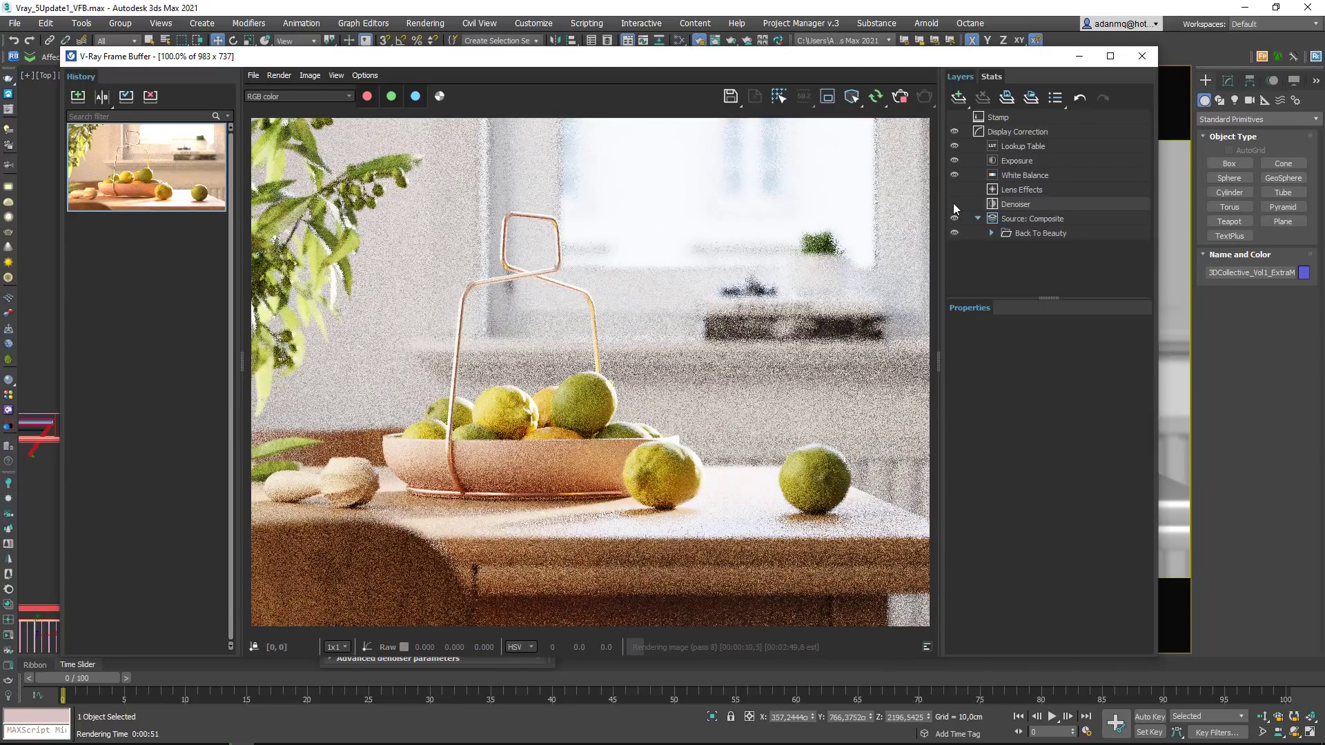
click(954, 203)
scroll(572, 391, up, 1)
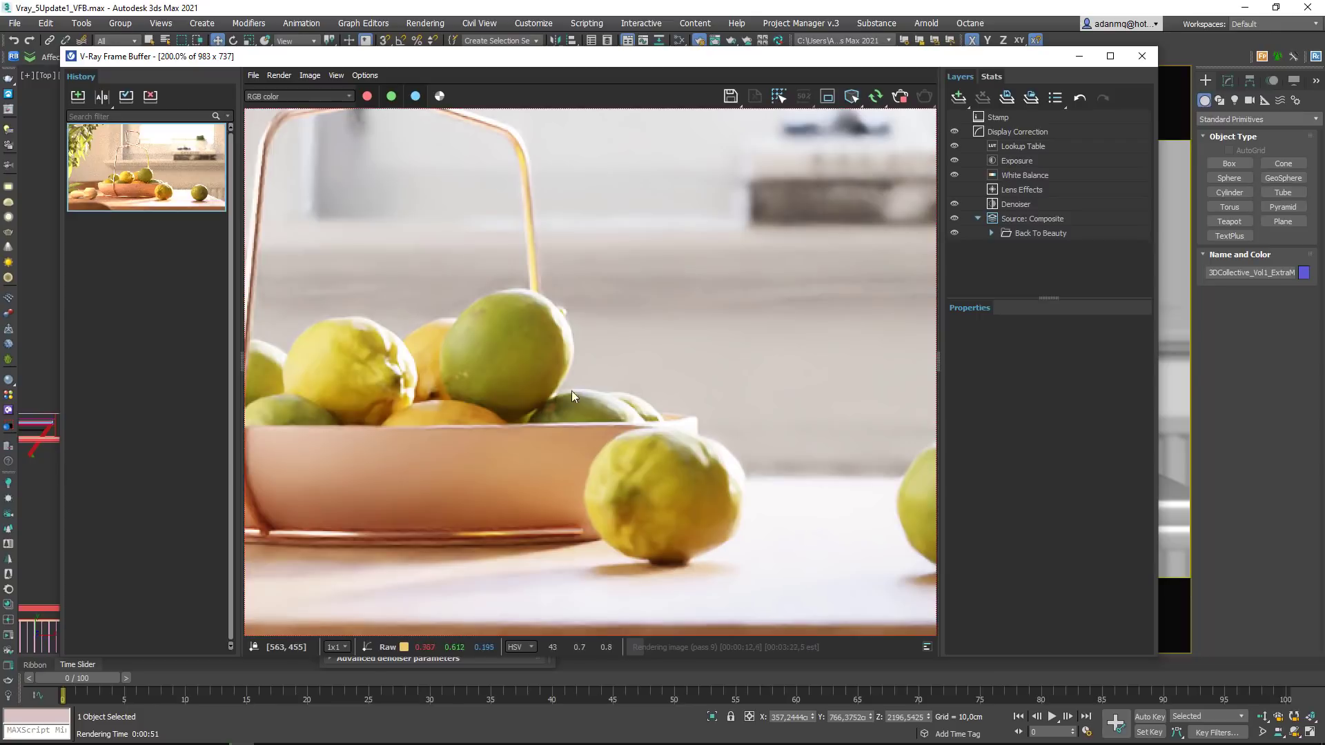
scroll(674, 464, up, 1)
middle_drag(674, 464, 591, 393)
scroll(591, 390, down, 1)
middle_drag(378, 247, 608, 342)
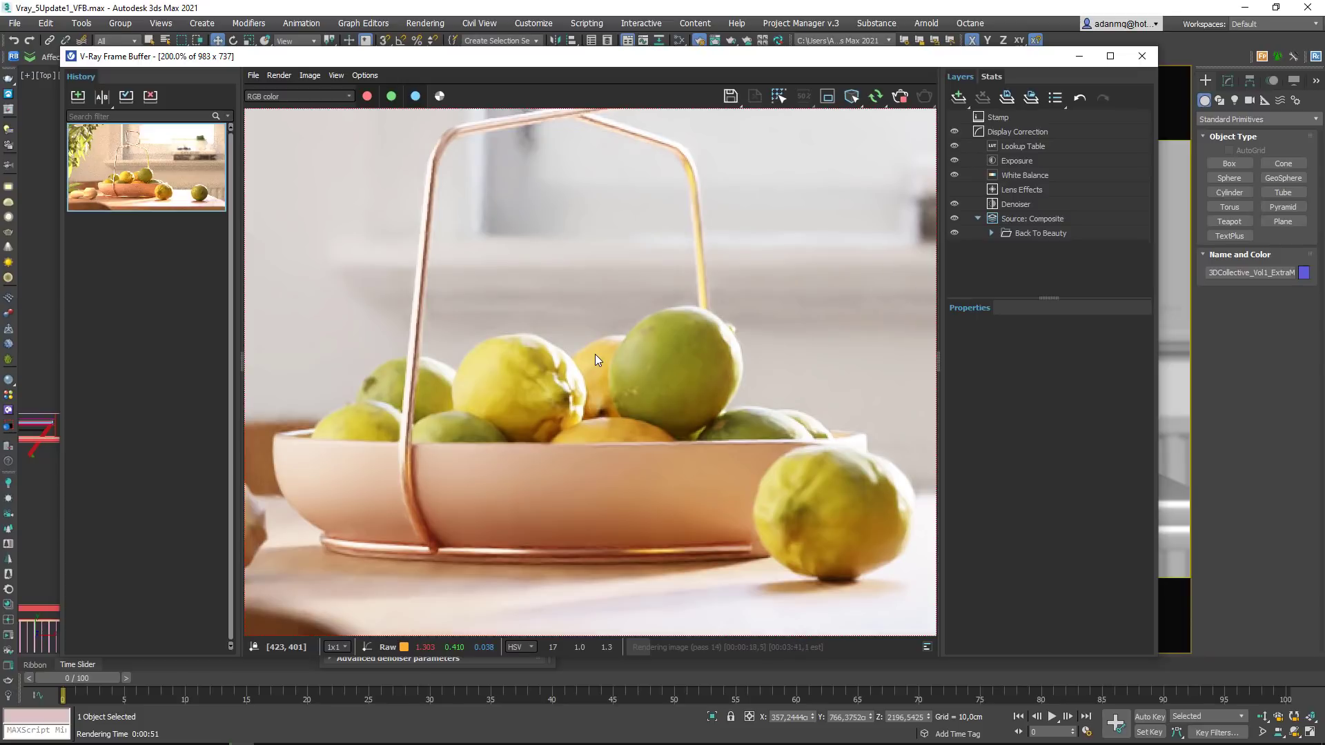
scroll(514, 322, down, 1)
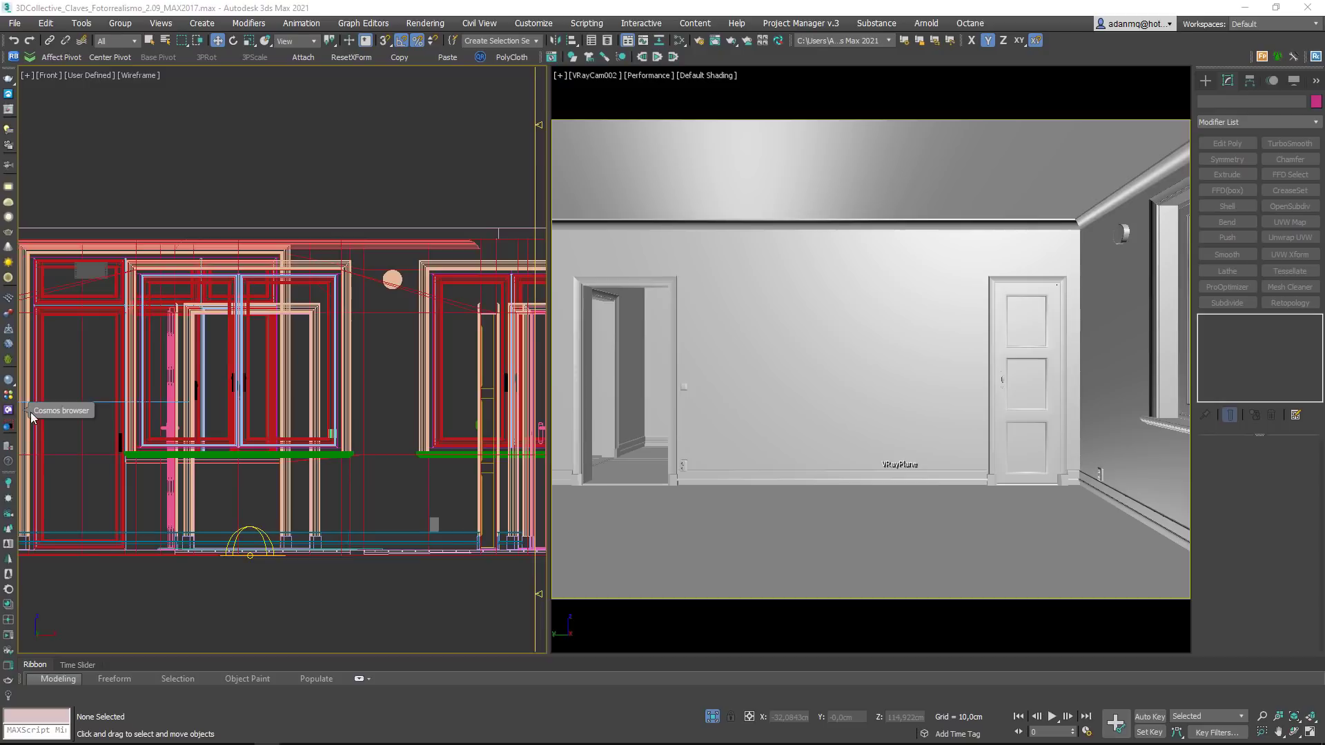
Step: Open the Chaos Cosmos asset browser, list all 3D models and reposition its window over the viewports
click(8, 412)
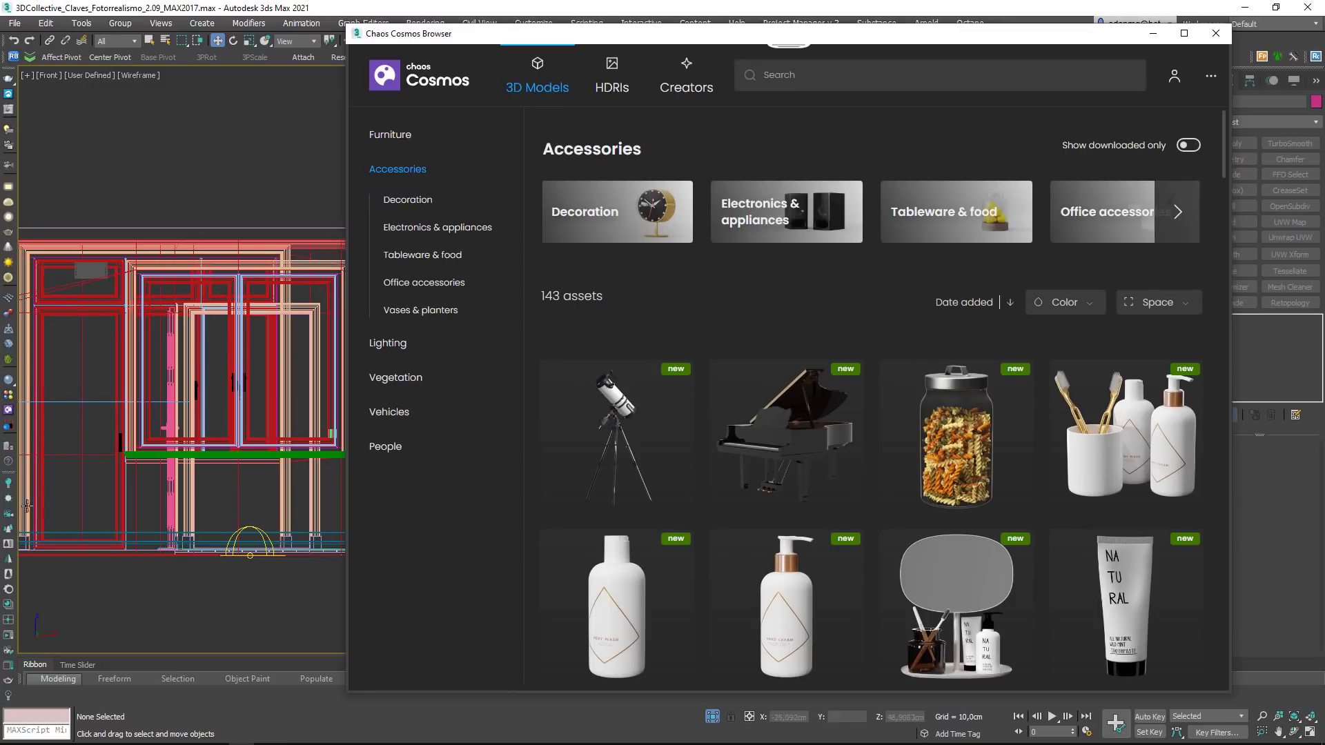
click(536, 77)
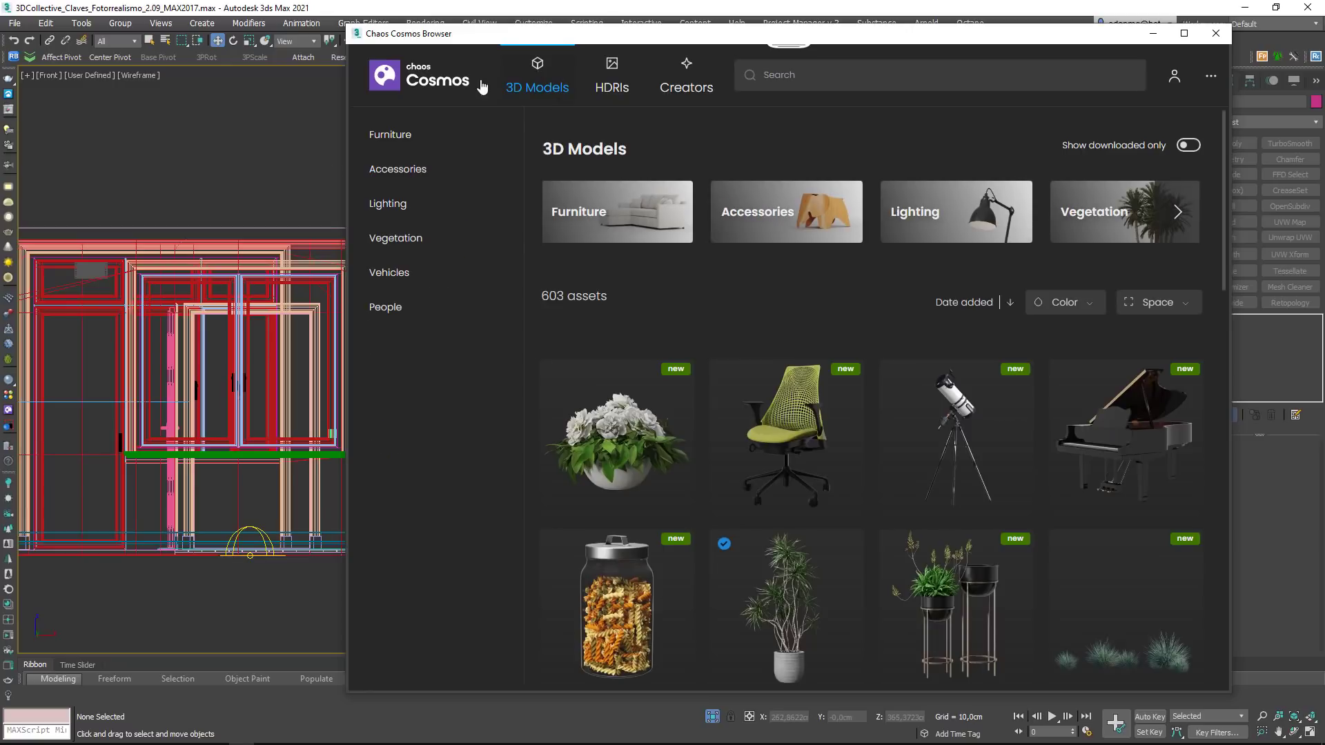
drag(762, 36, 633, 31)
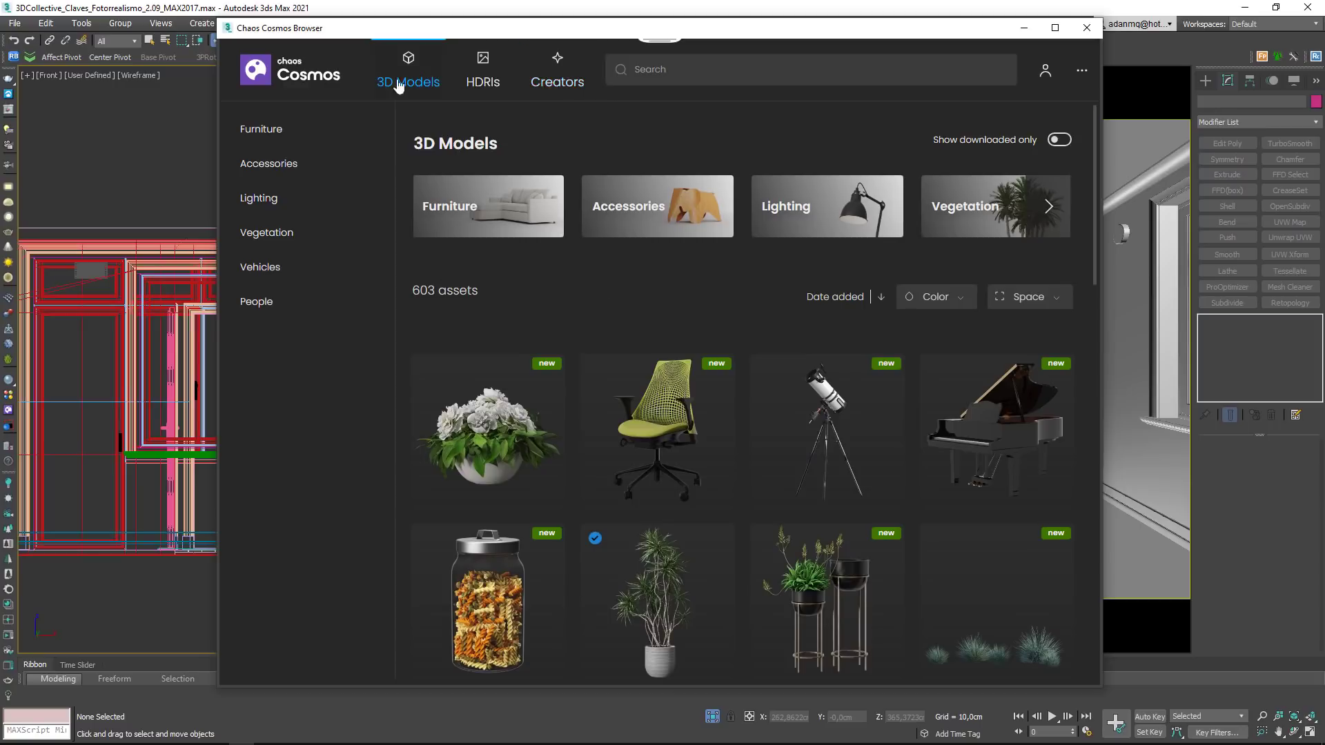
Step: Look through the asset creators in Chaos Cosmos and view the Design Connected page
click(566, 73)
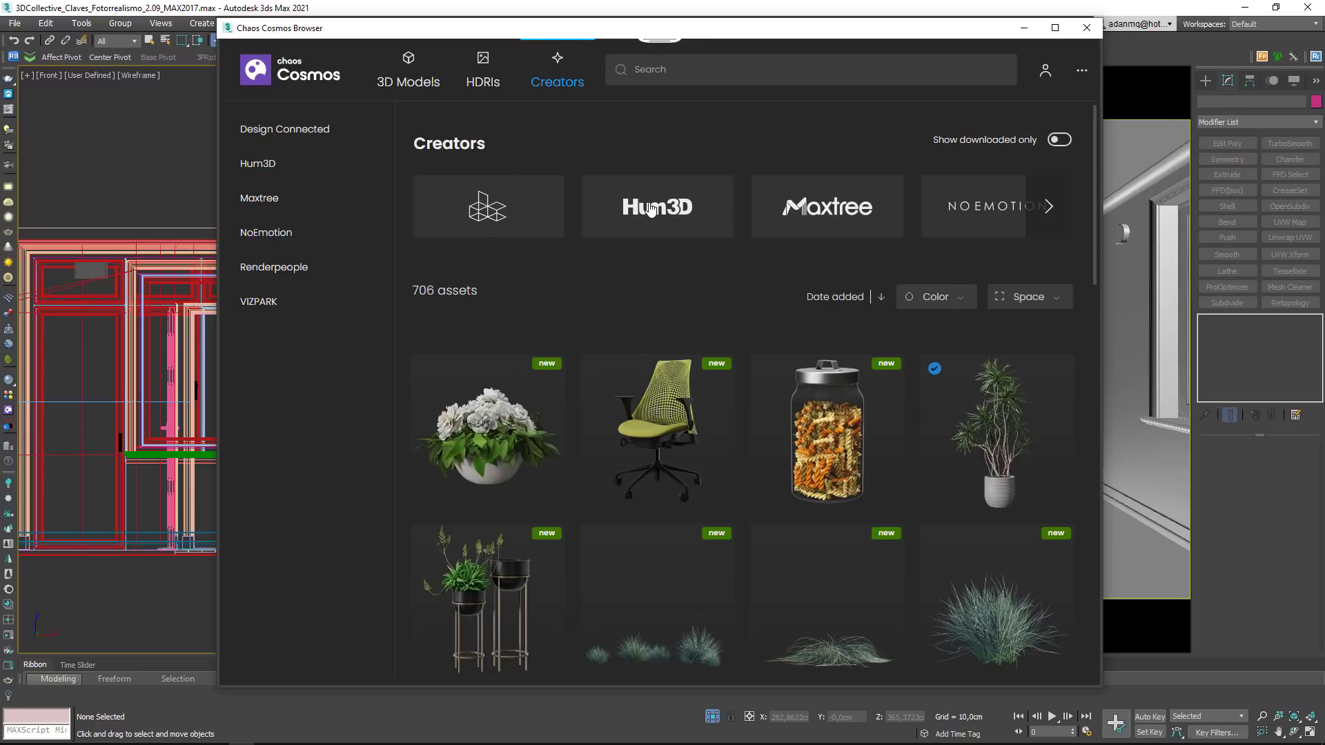
click(1050, 207)
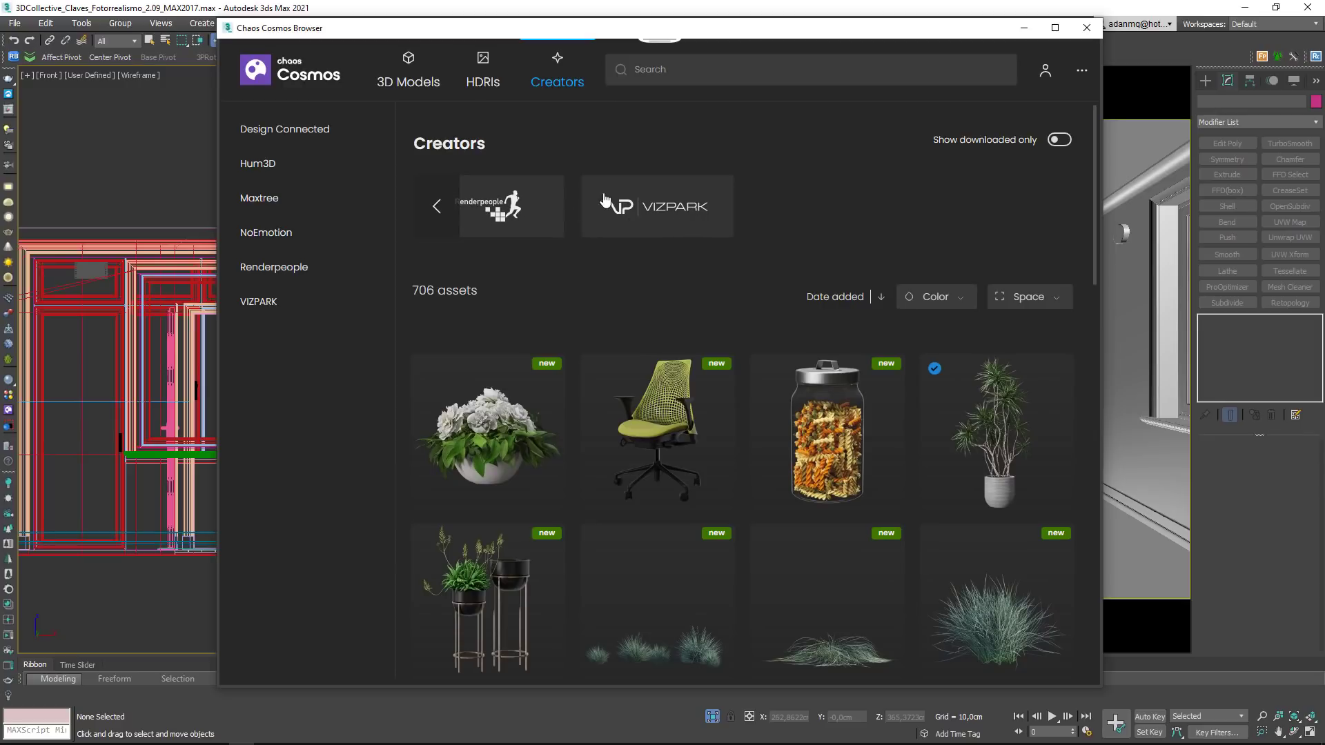
click(439, 207)
scroll(463, 193, down, 1)
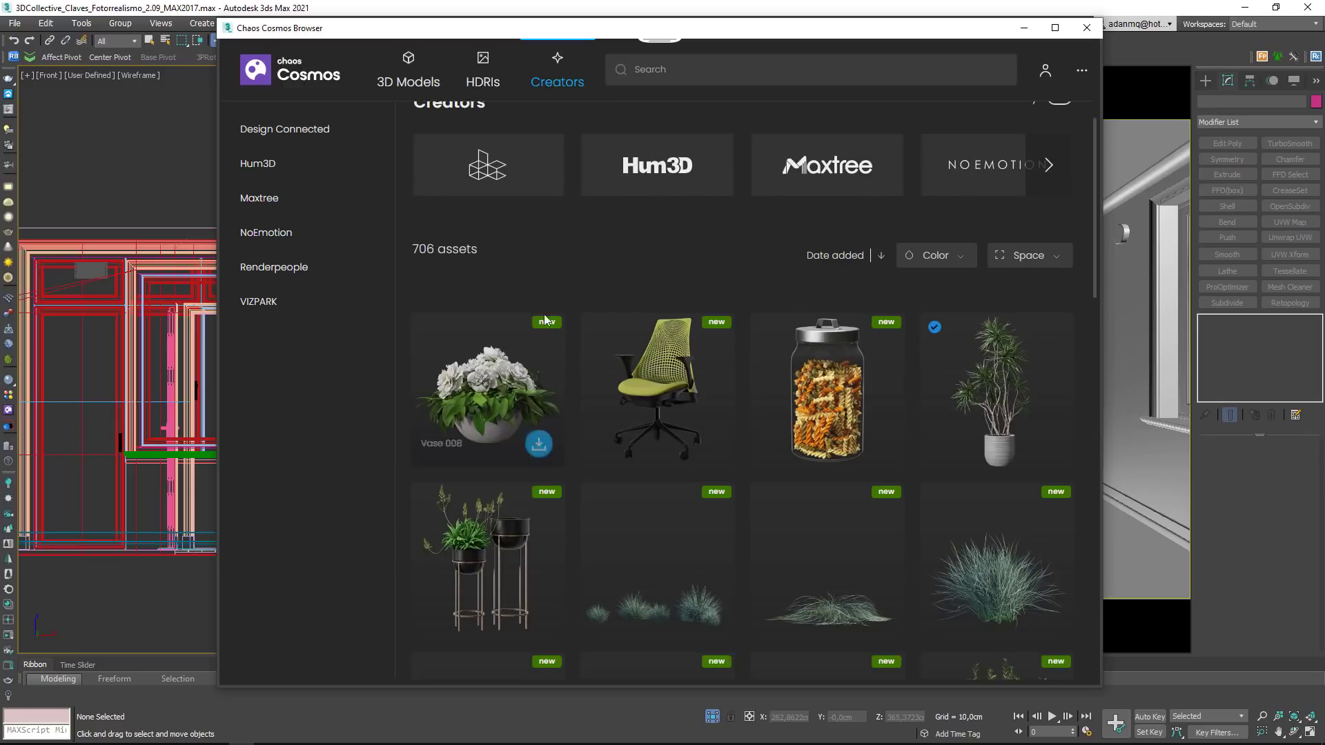
scroll(463, 185, up, 1)
click(472, 216)
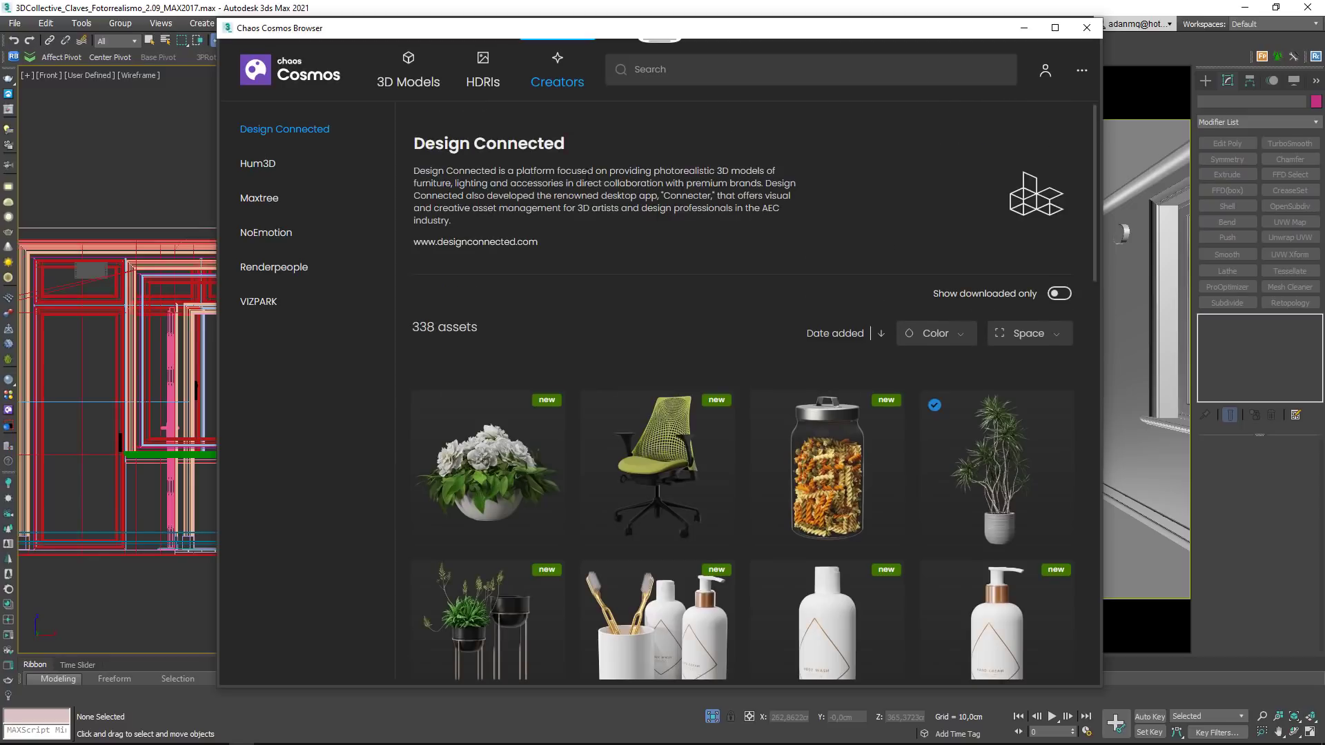
Step: Return to the 3D models and browse the Sofas & armchairs category under Furniture
click(413, 77)
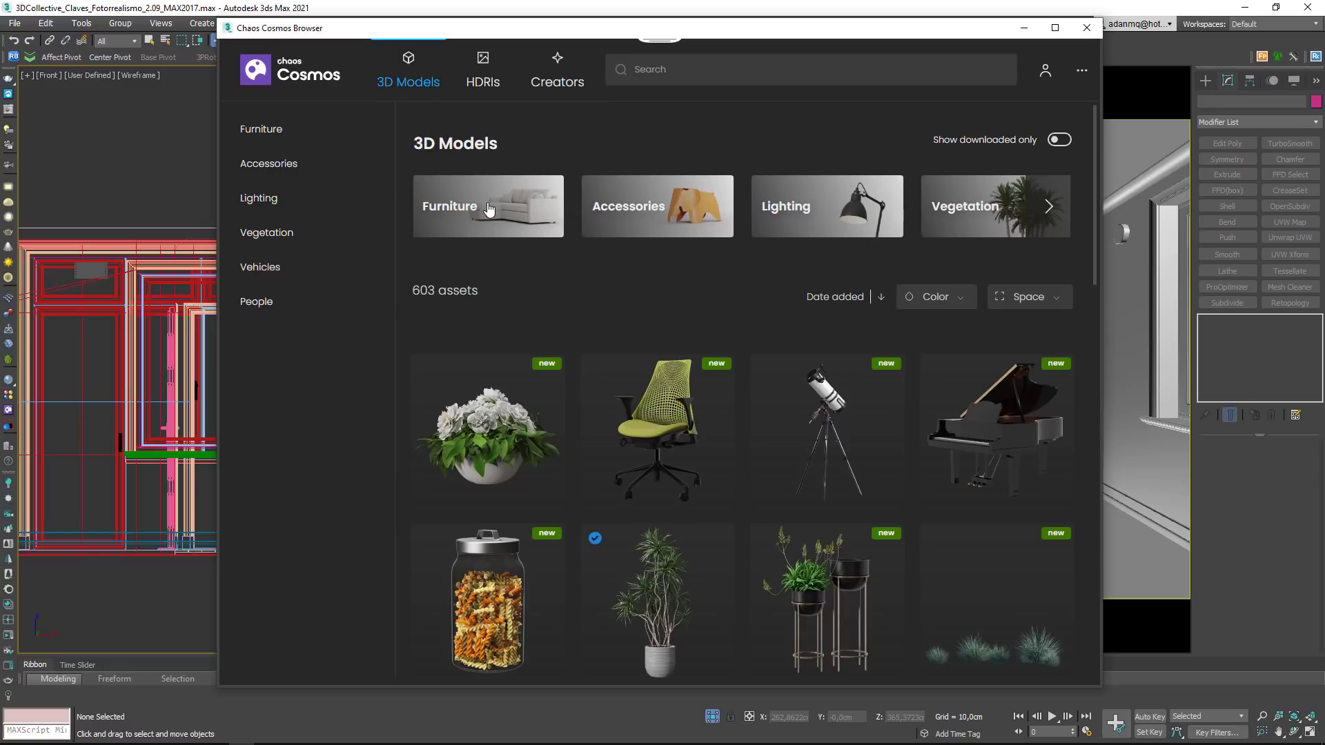
click(476, 207)
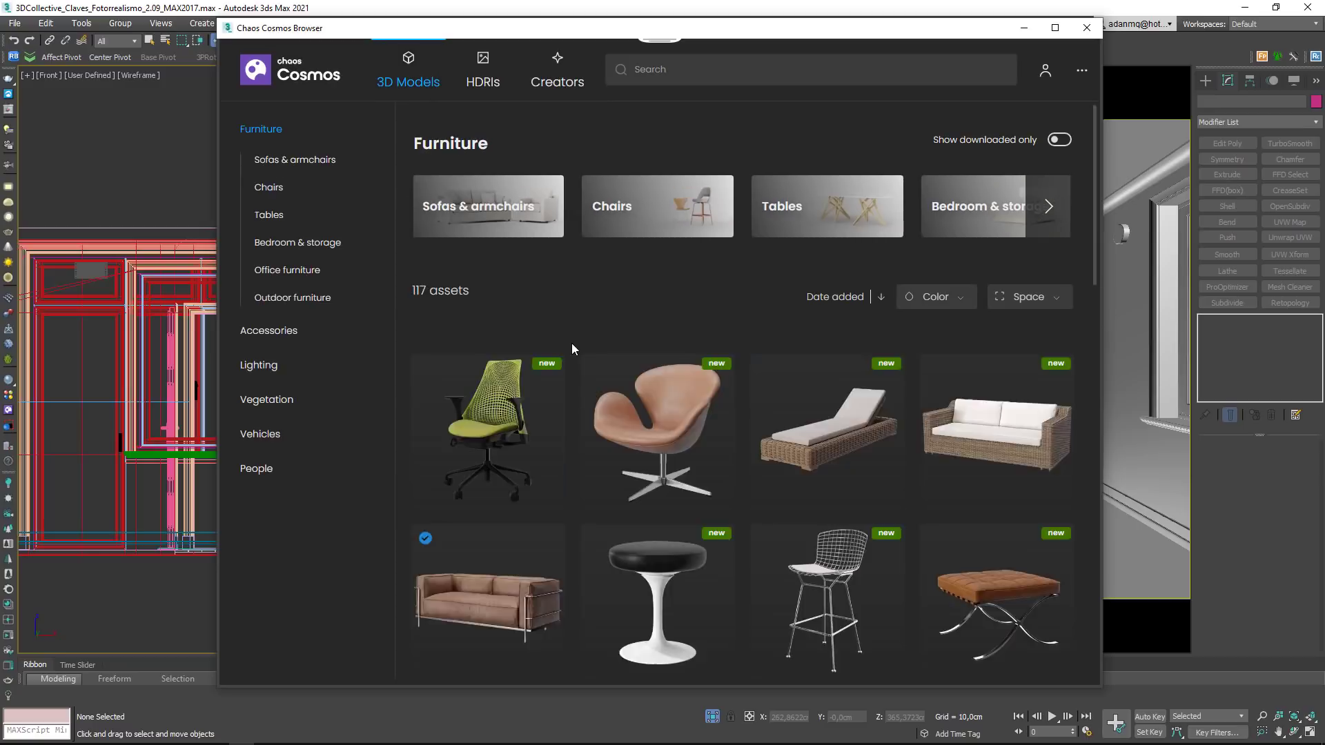
click(465, 191)
scroll(756, 455, down, 5)
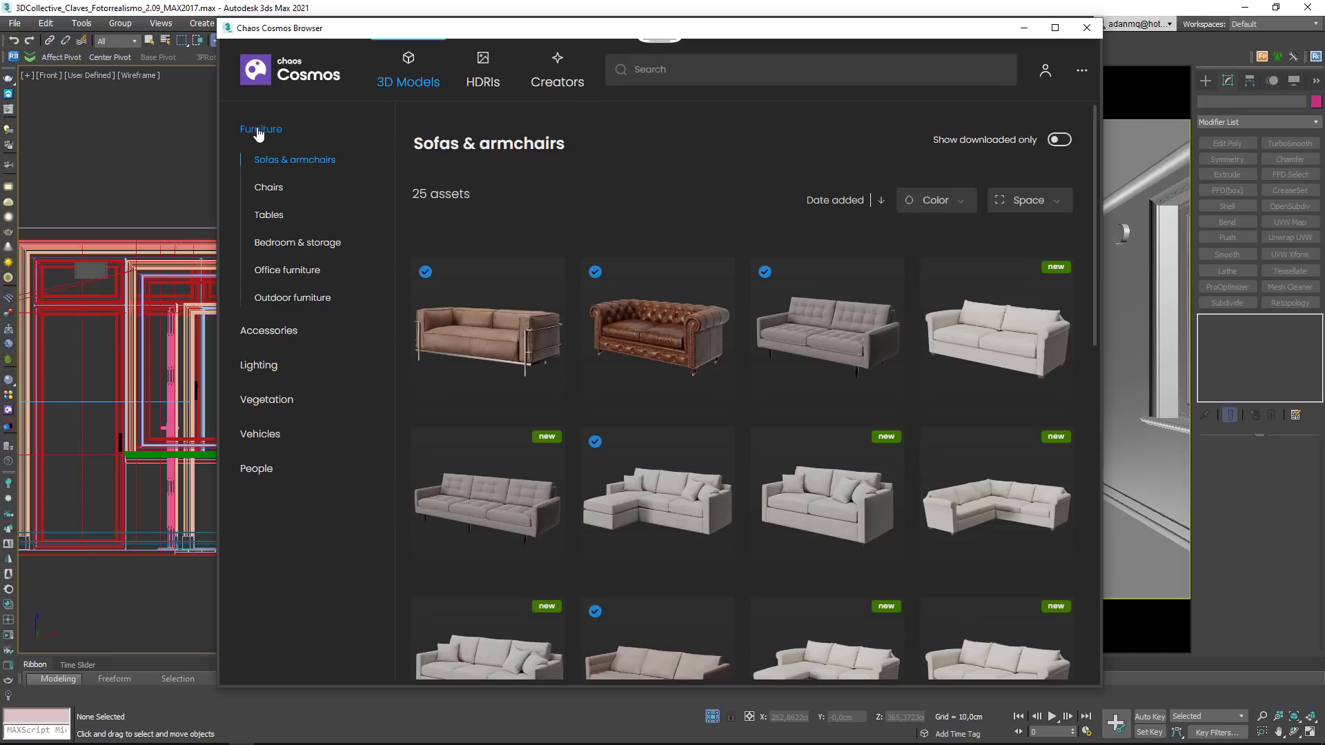
Step: Browse the Accessories subcategories: Decoration, Electronics & appliances, Tableware & food, Office accessories, and Vases & planters
click(269, 333)
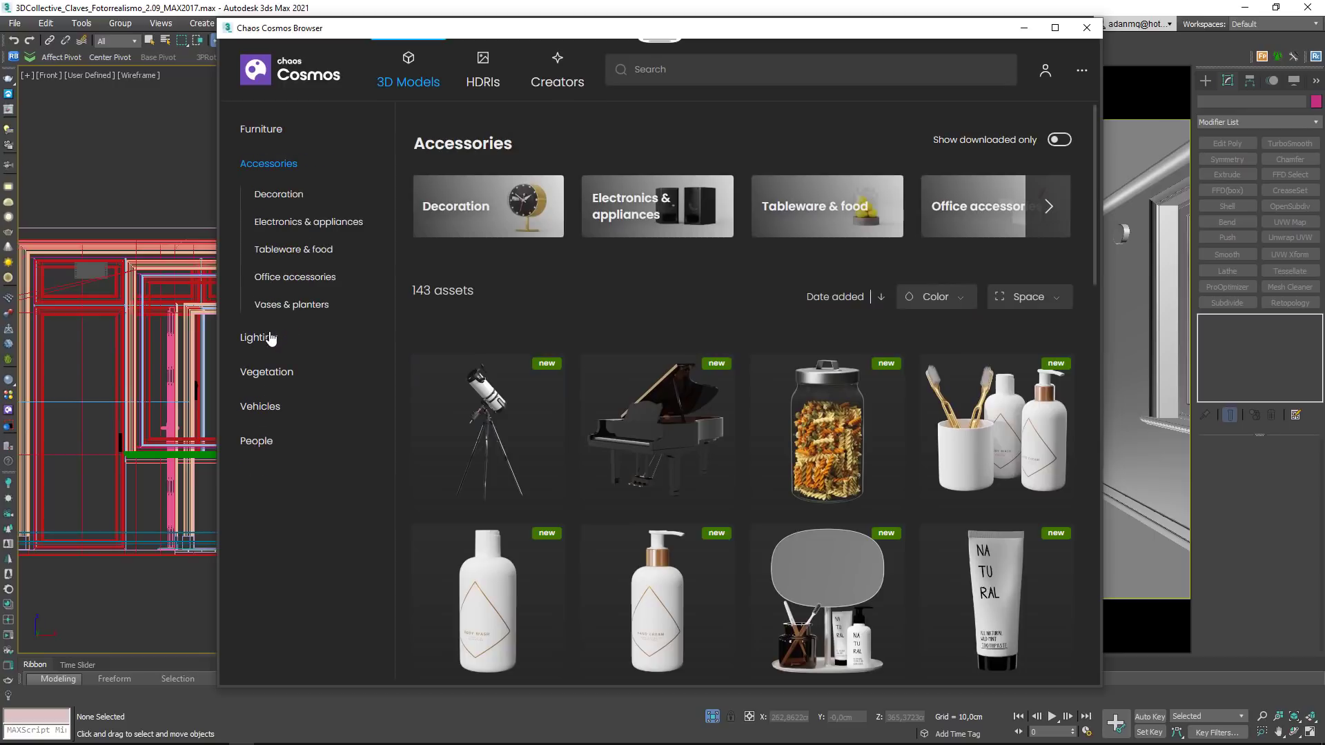
click(278, 196)
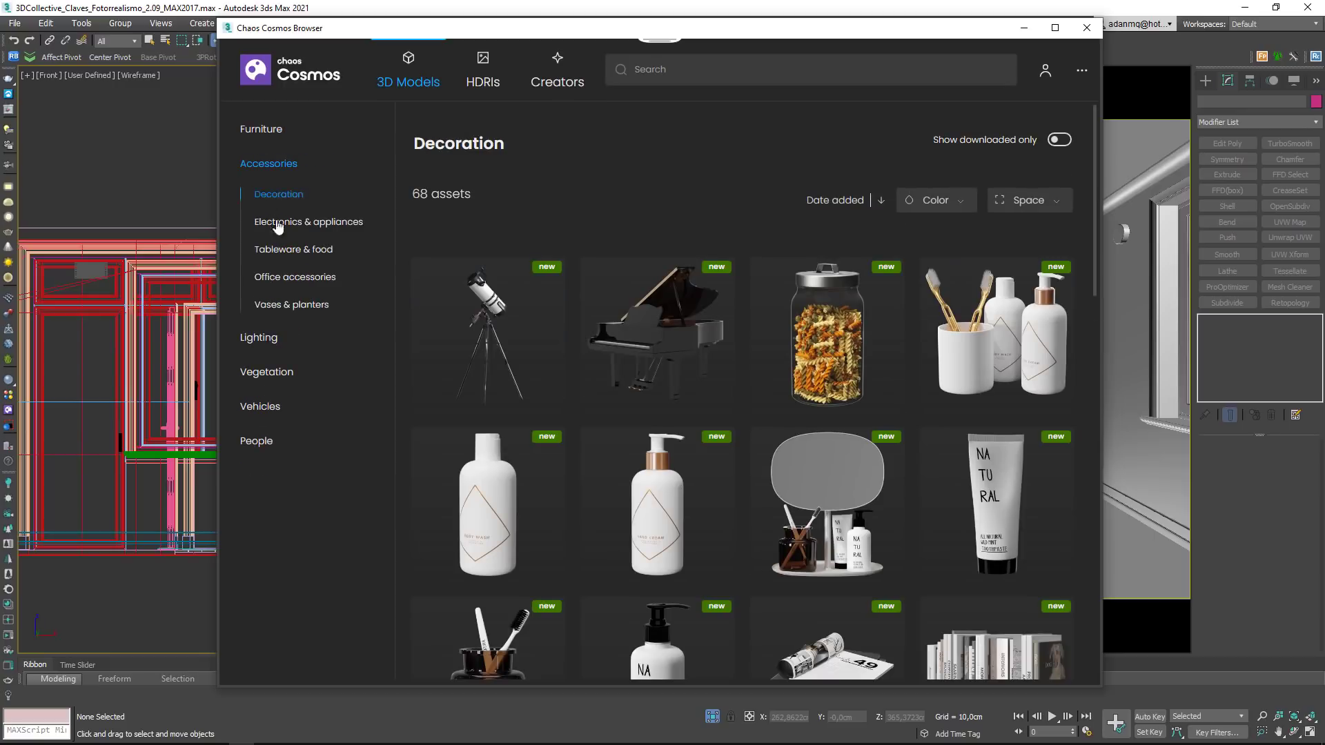
click(276, 222)
click(280, 249)
click(283, 277)
click(284, 305)
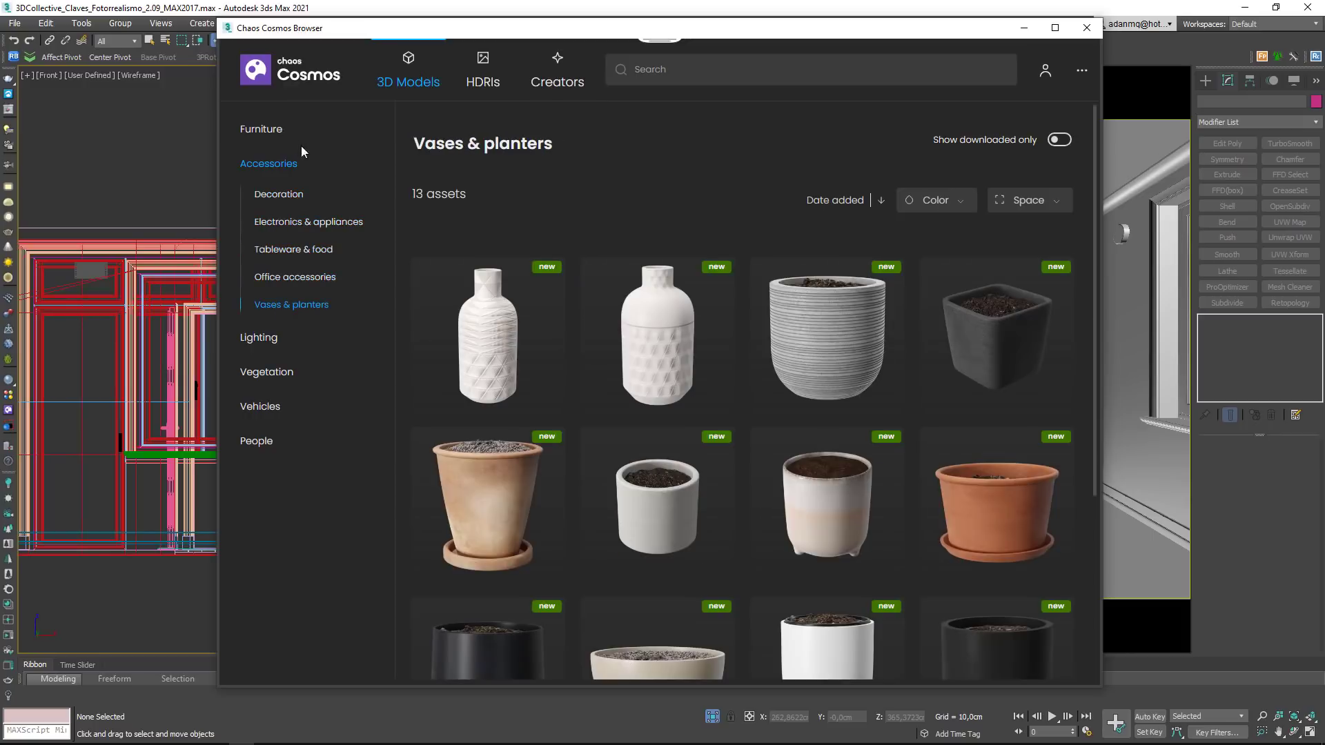
Step: Show the Chairs category of the Furniture models
click(265, 130)
click(271, 160)
click(267, 189)
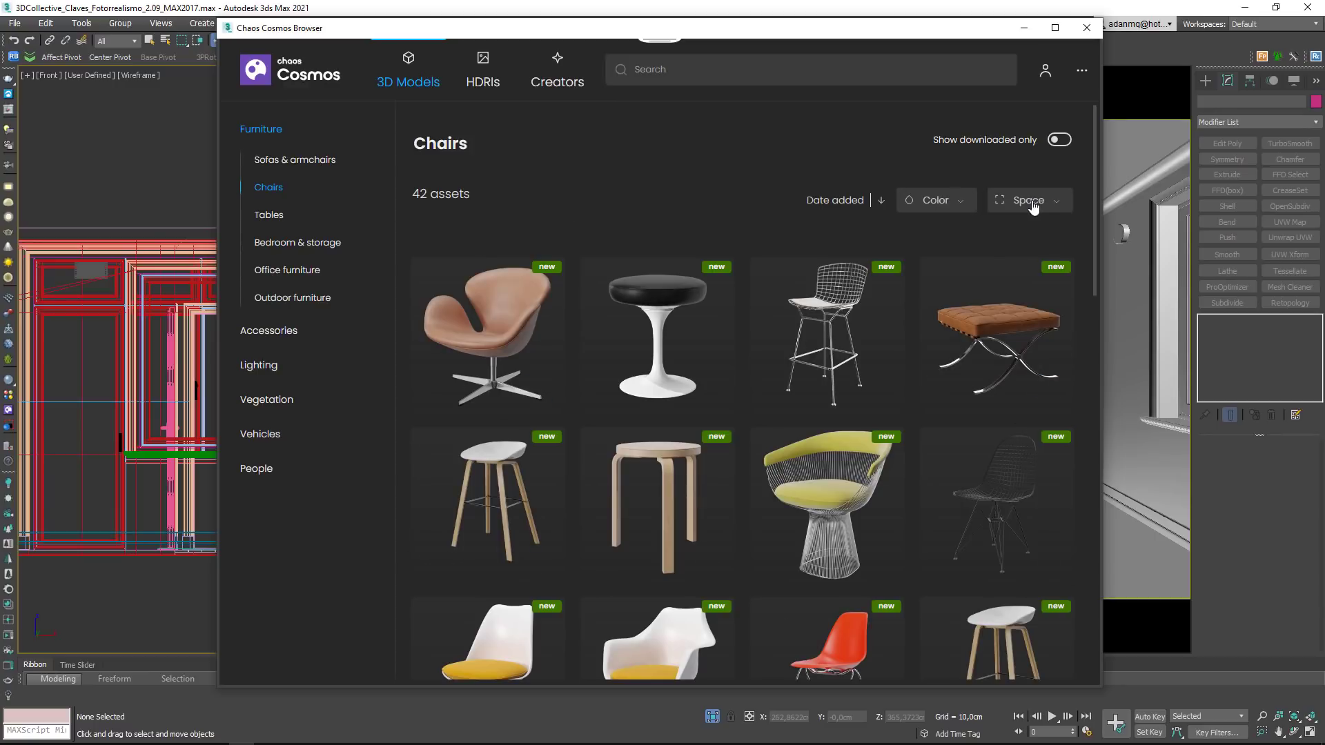
Step: Filter the chairs by the colors orange and yellow, and remove both color filters
click(945, 200)
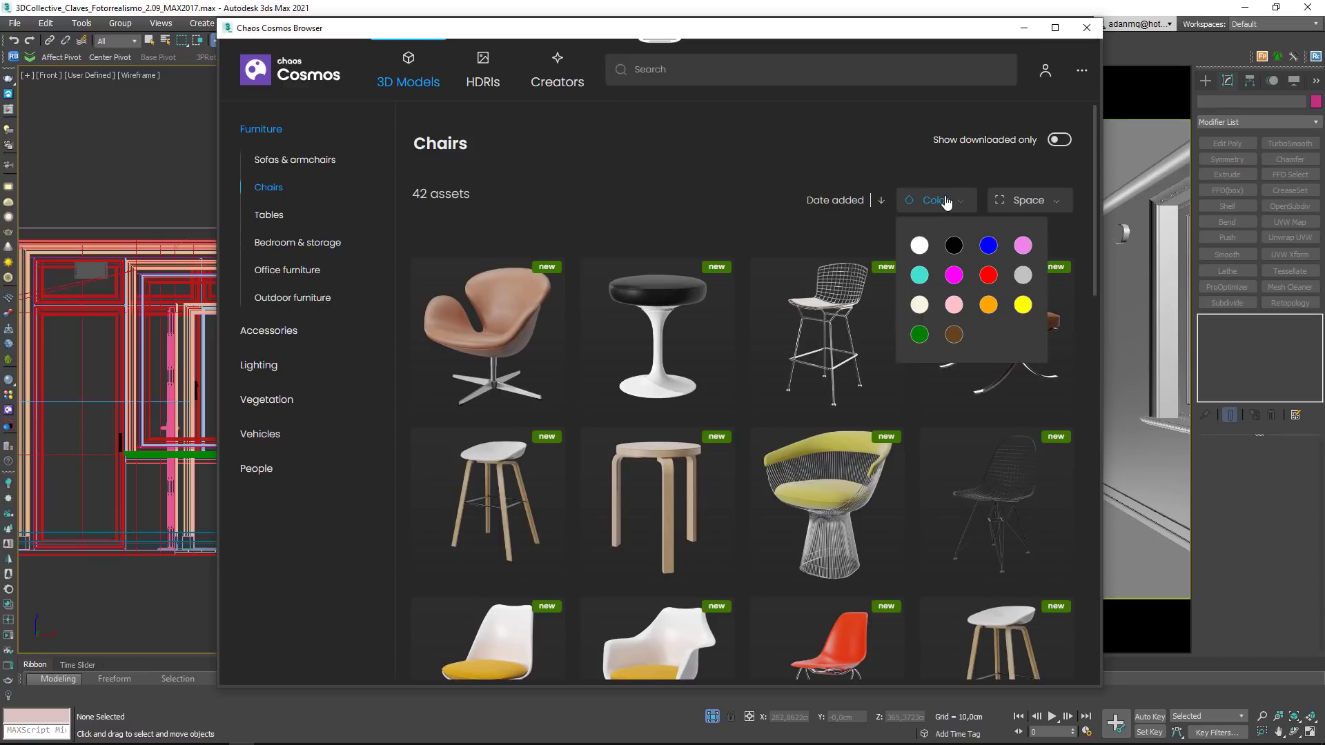
click(988, 304)
click(961, 200)
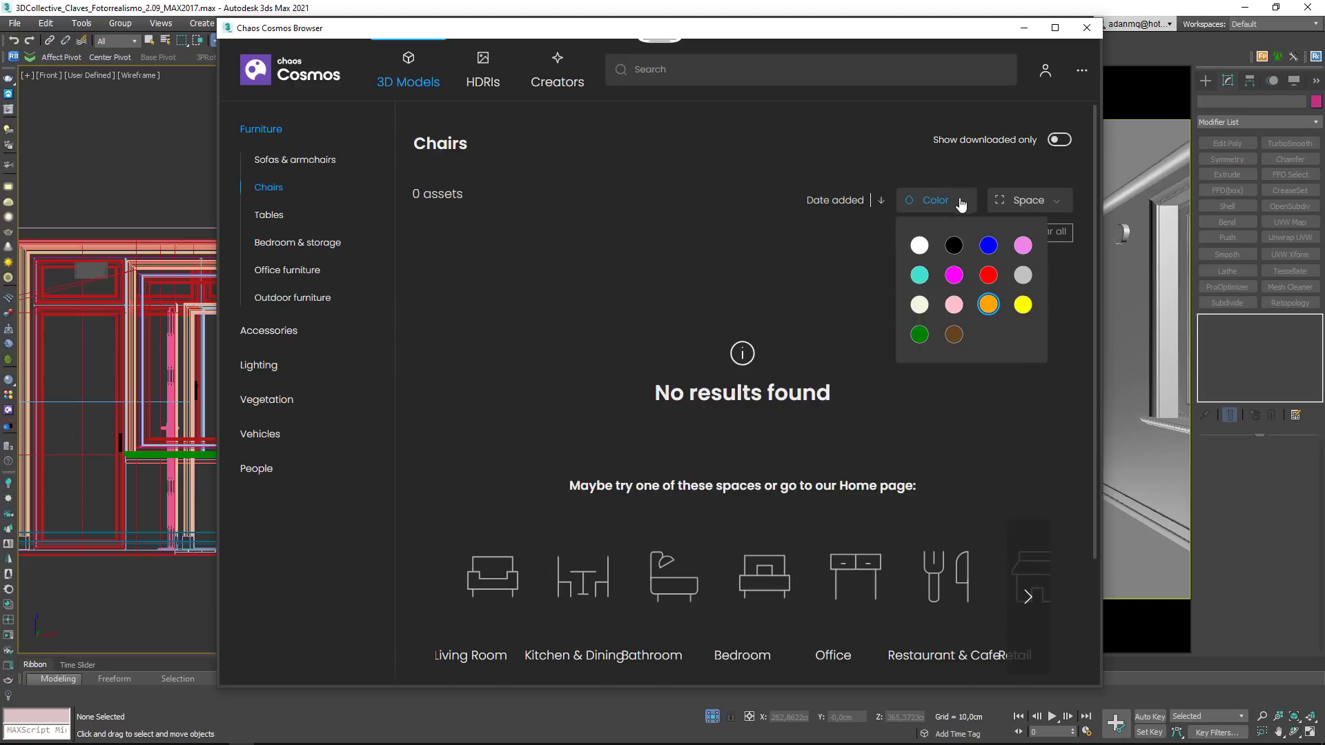
click(1019, 305)
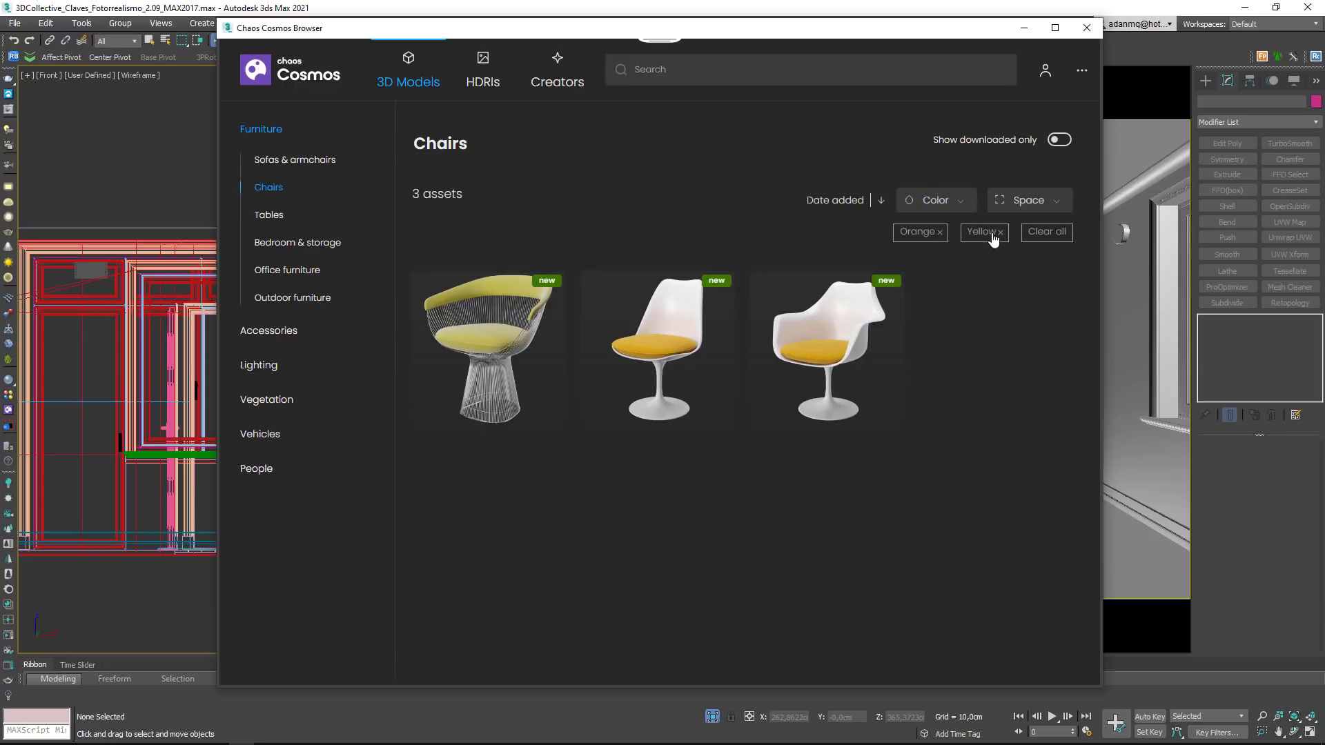
click(941, 232)
click(1002, 233)
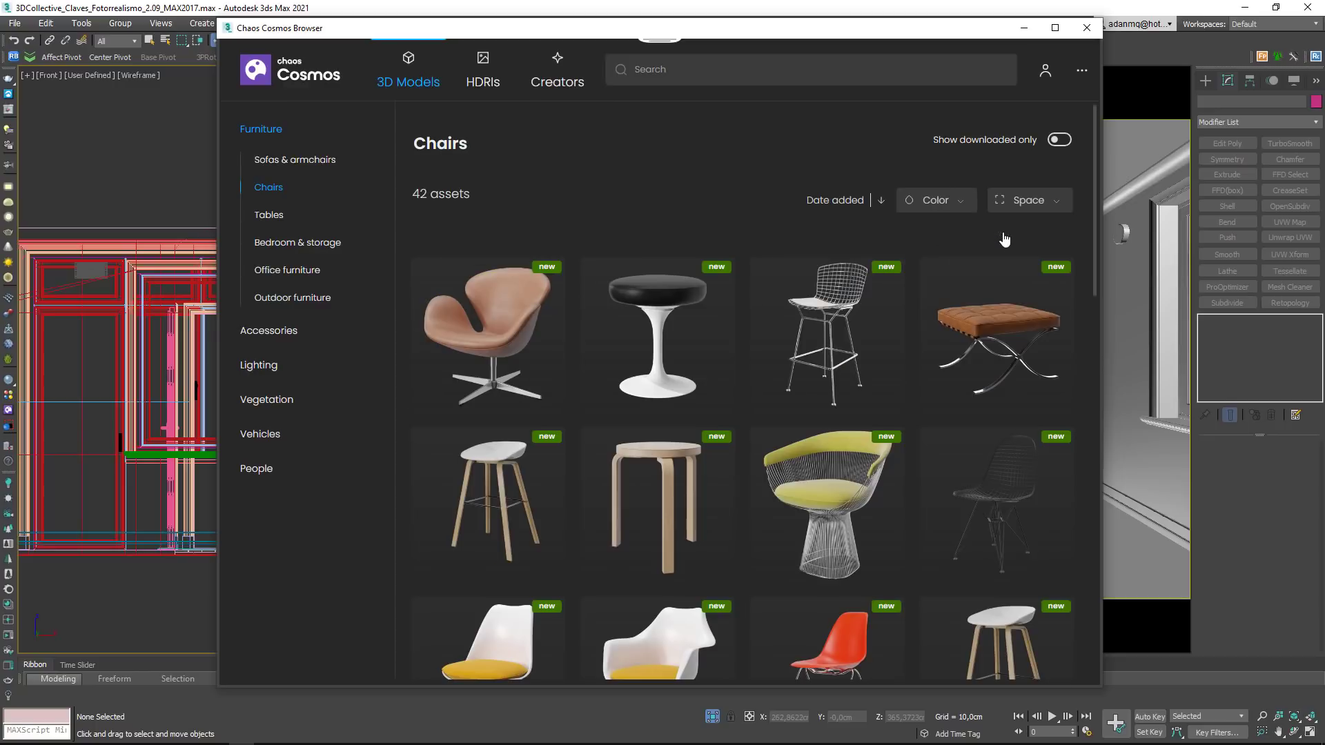
Step: Filter the chairs by the Bathroom space and clear the filter
click(1027, 204)
click(976, 312)
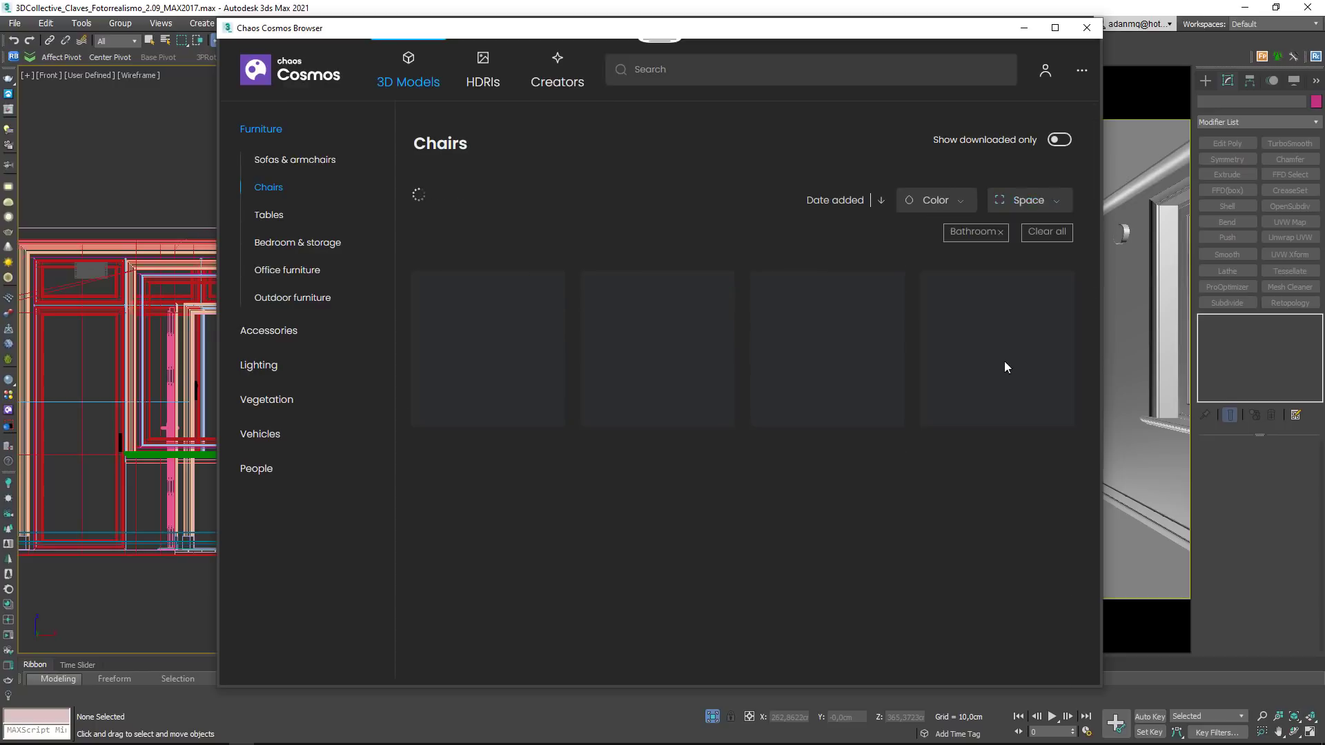
click(1043, 235)
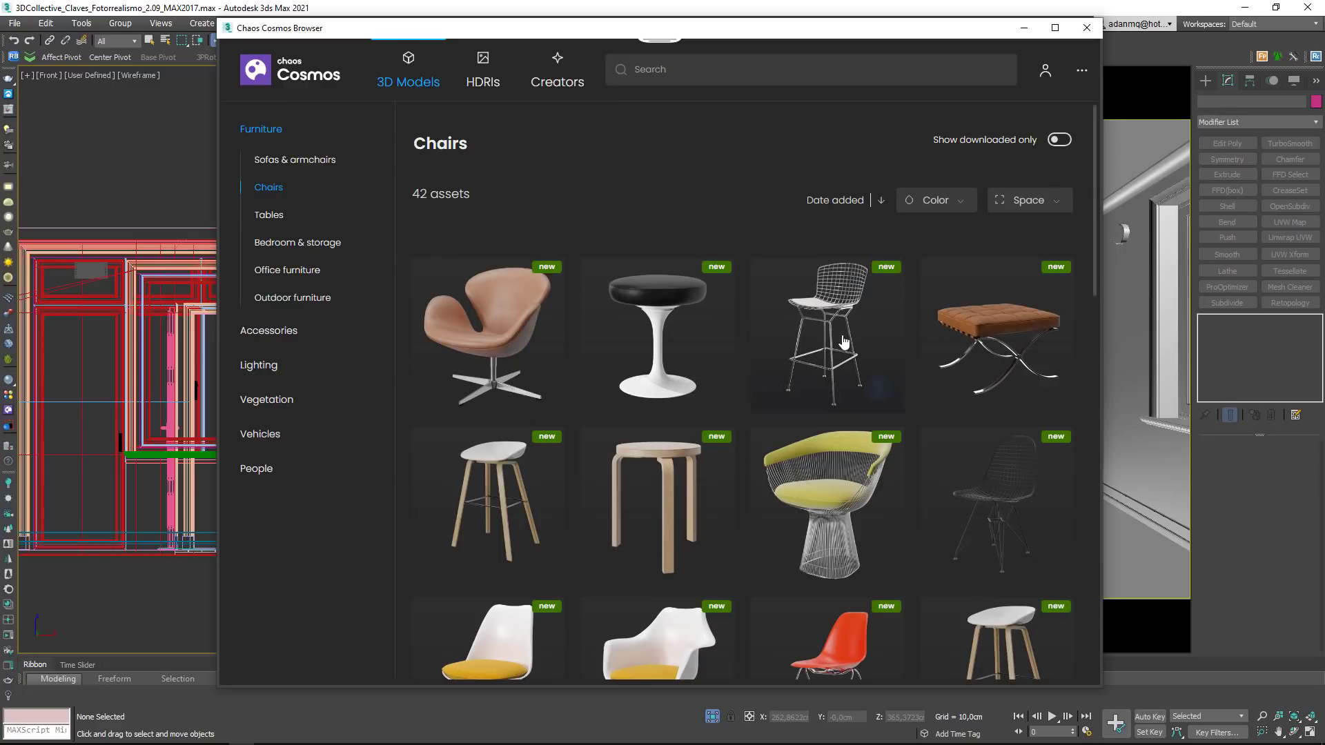
Step: Download the Chair Lounge 002, Chair 023, Chair 026 and Chair 024 models from the Chairs category
scroll(842, 334, down, 3)
scroll(841, 333, up, 4)
scroll(842, 334, down, 3)
scroll(772, 363, down, 3)
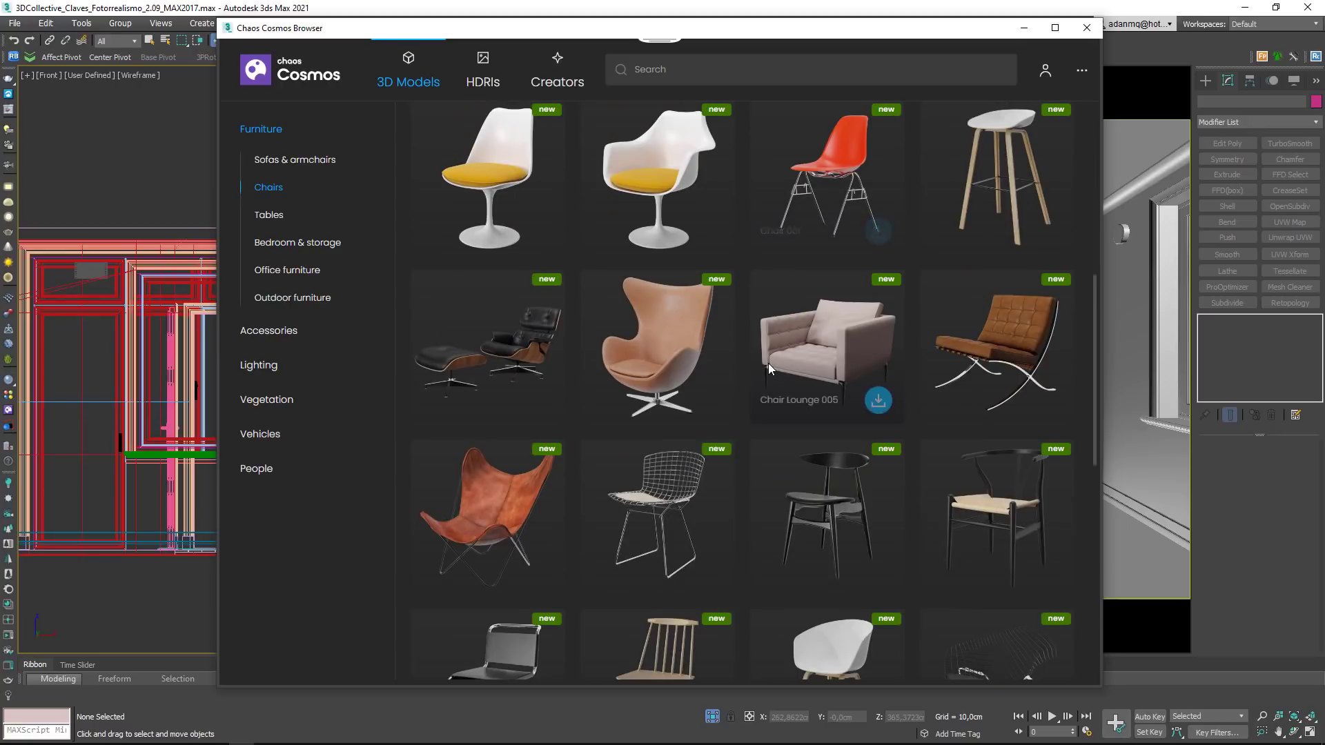
mouse_move(624, 429)
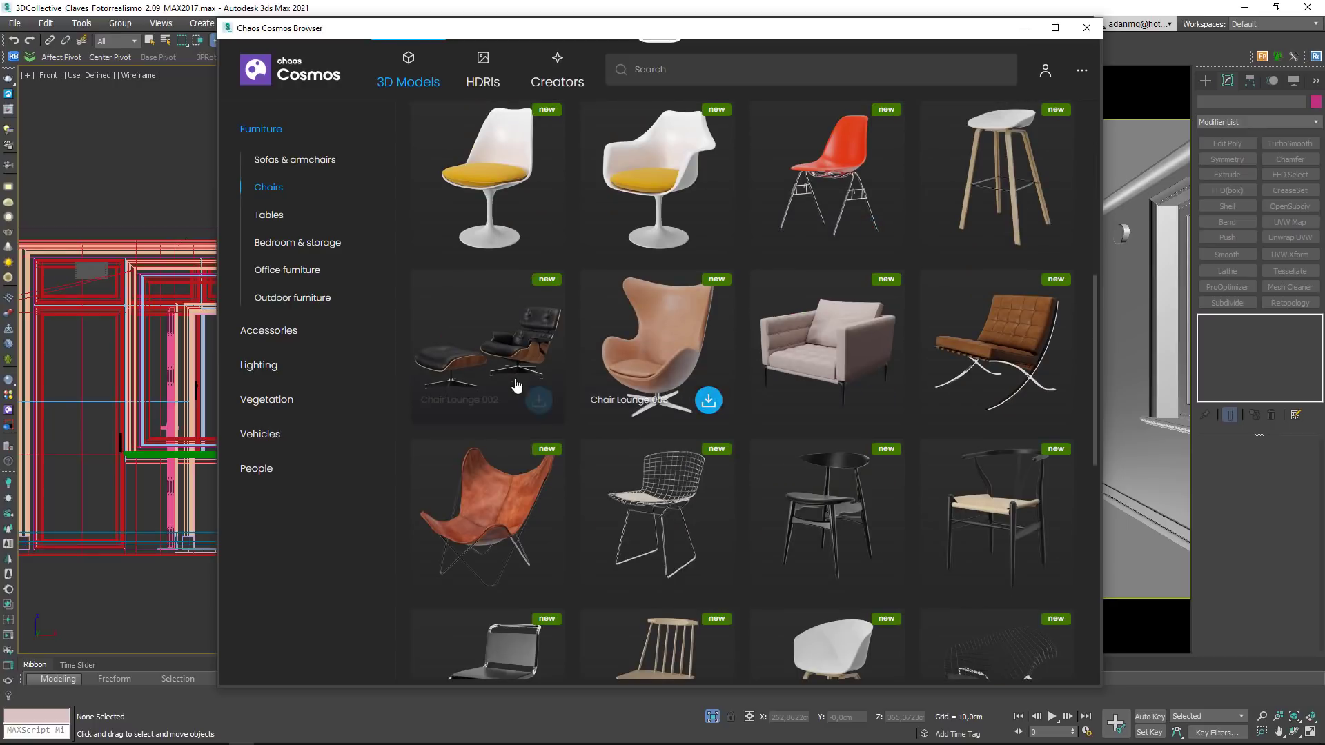
click(539, 400)
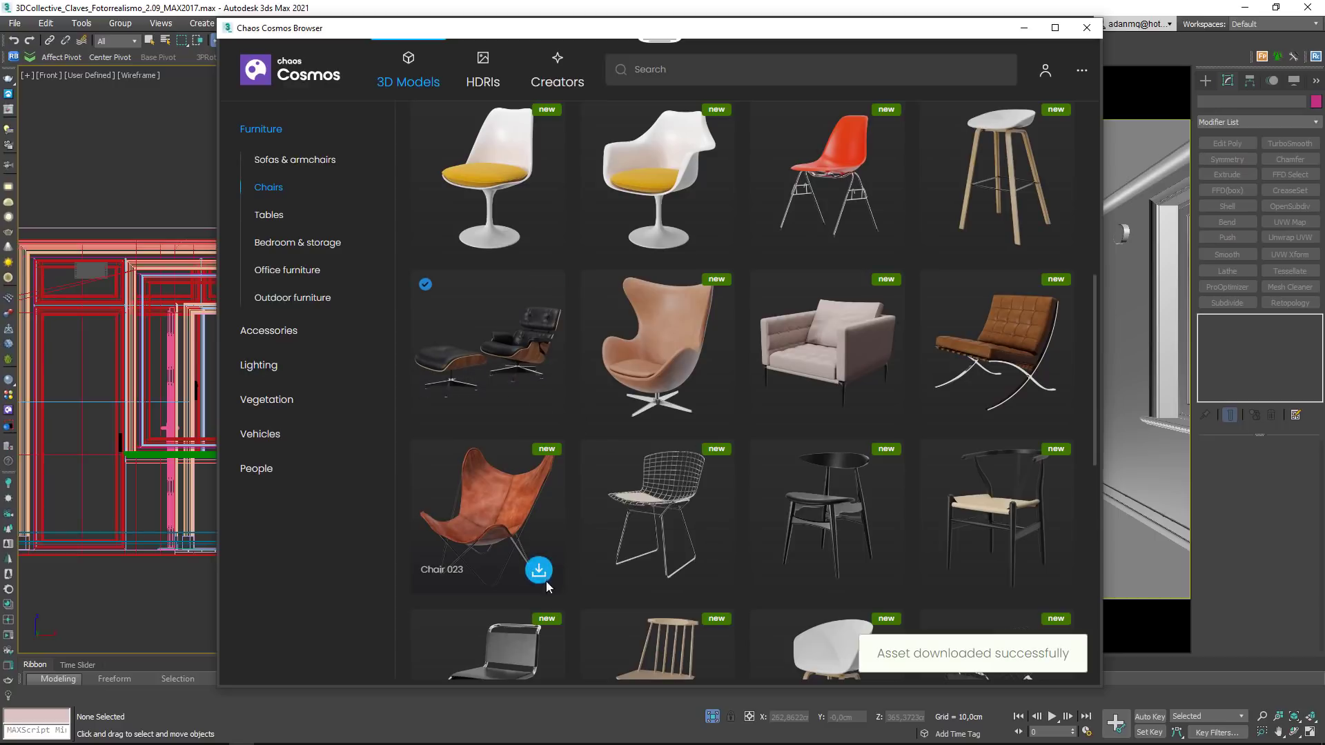
click(539, 569)
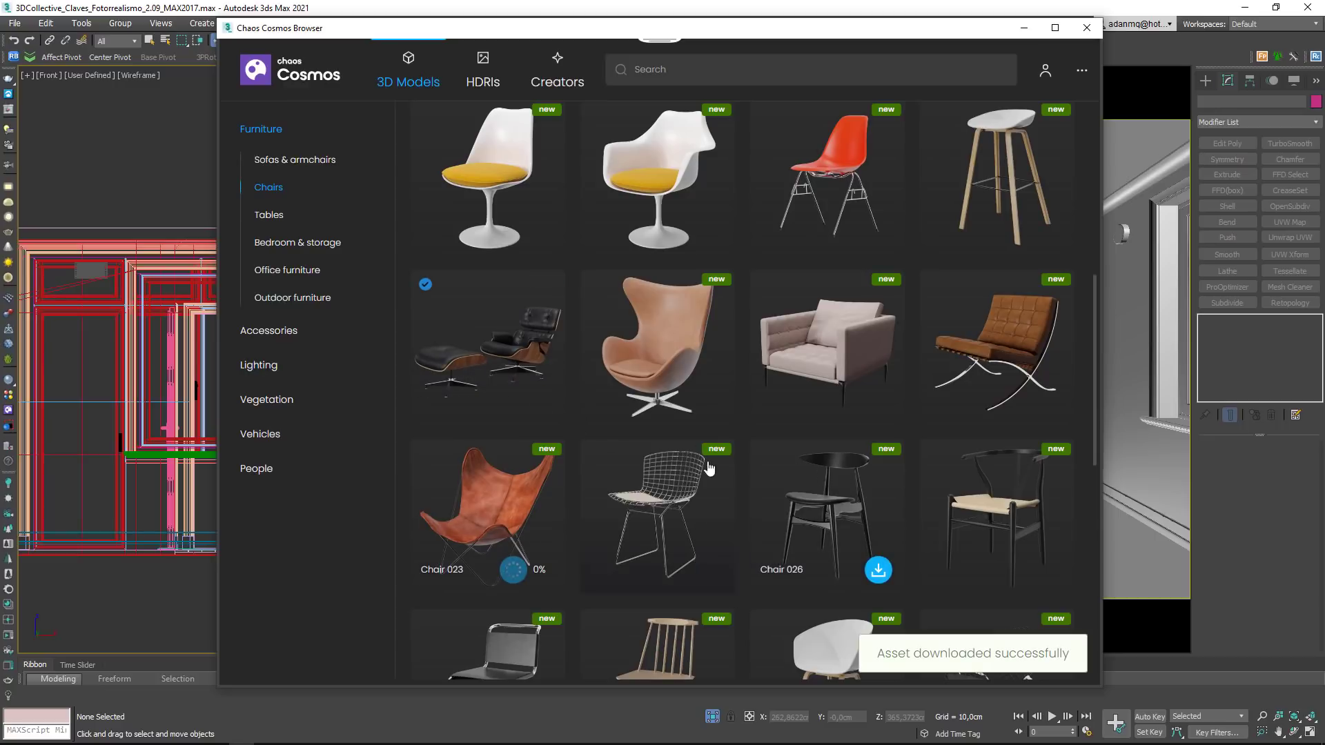
click(877, 570)
Step: Limit the Chairs list to downloaded assets only
scroll(1042, 570, up, 7)
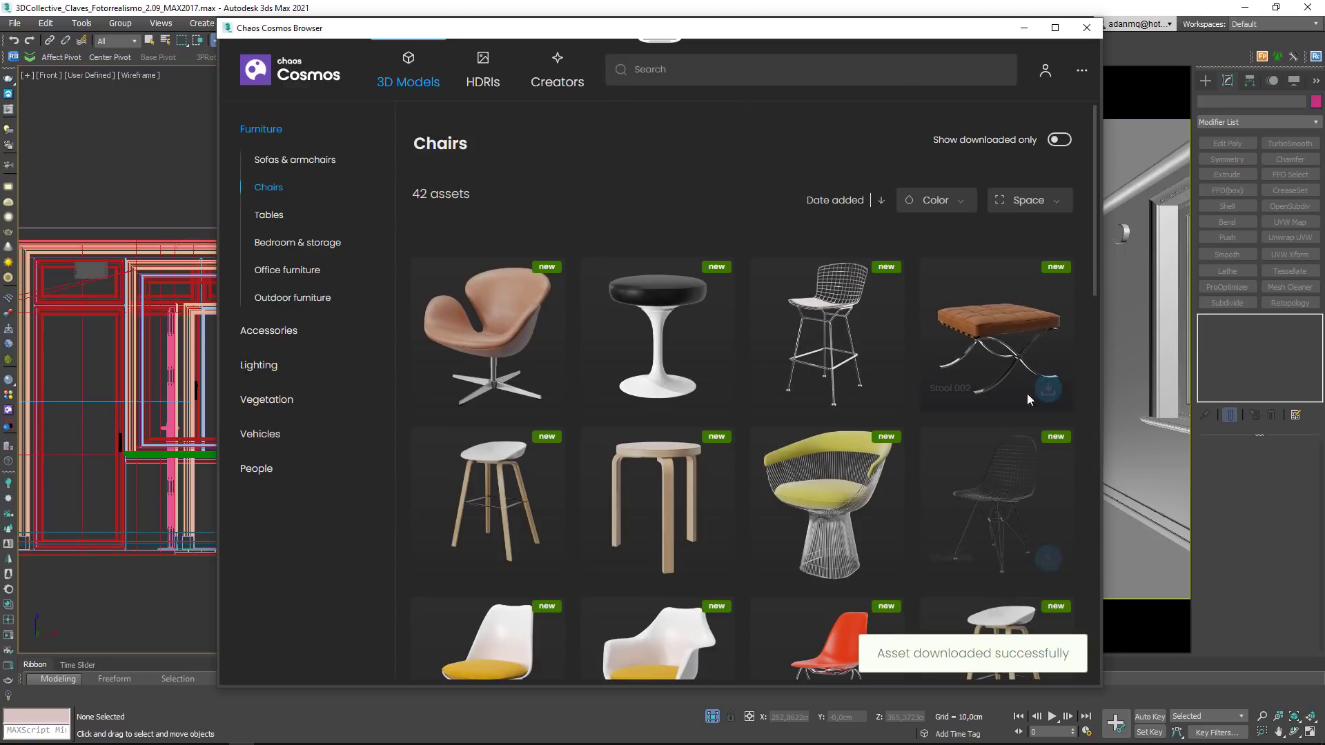
scroll(1014, 421, down, 1)
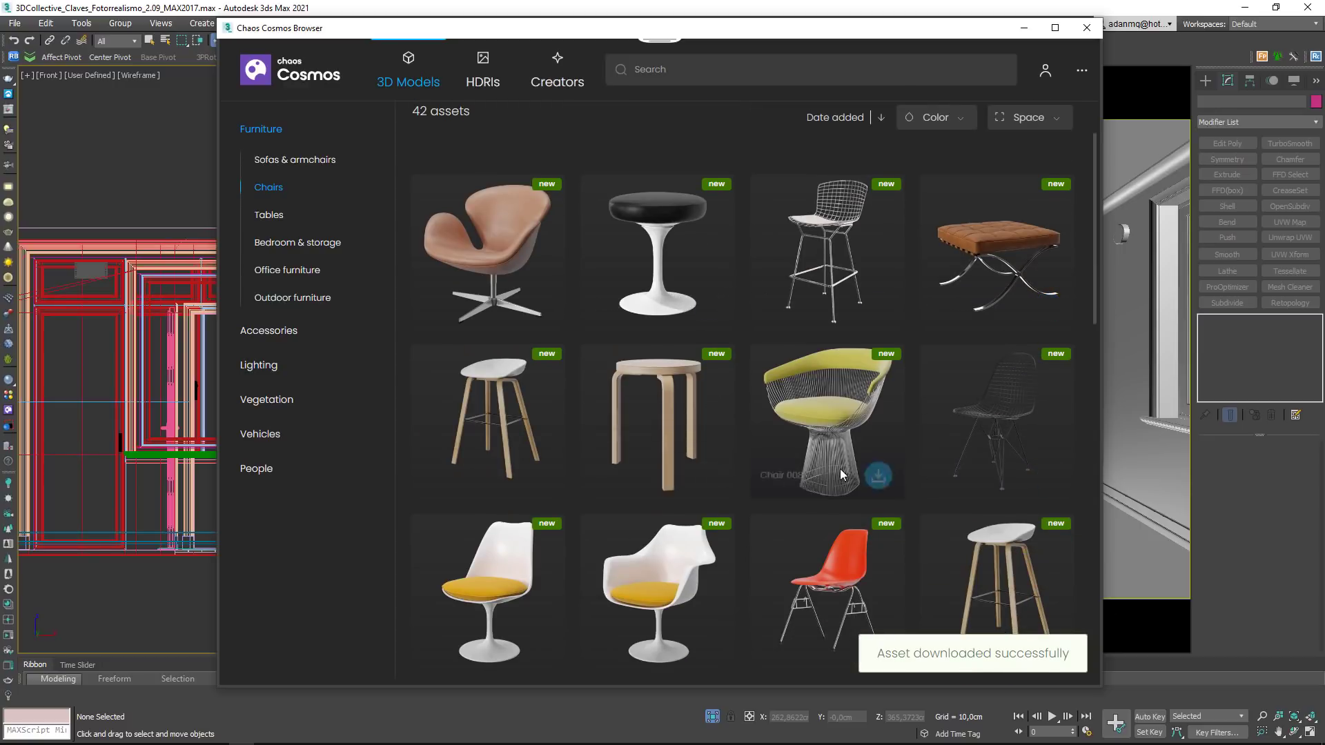
scroll(828, 448, up, 1)
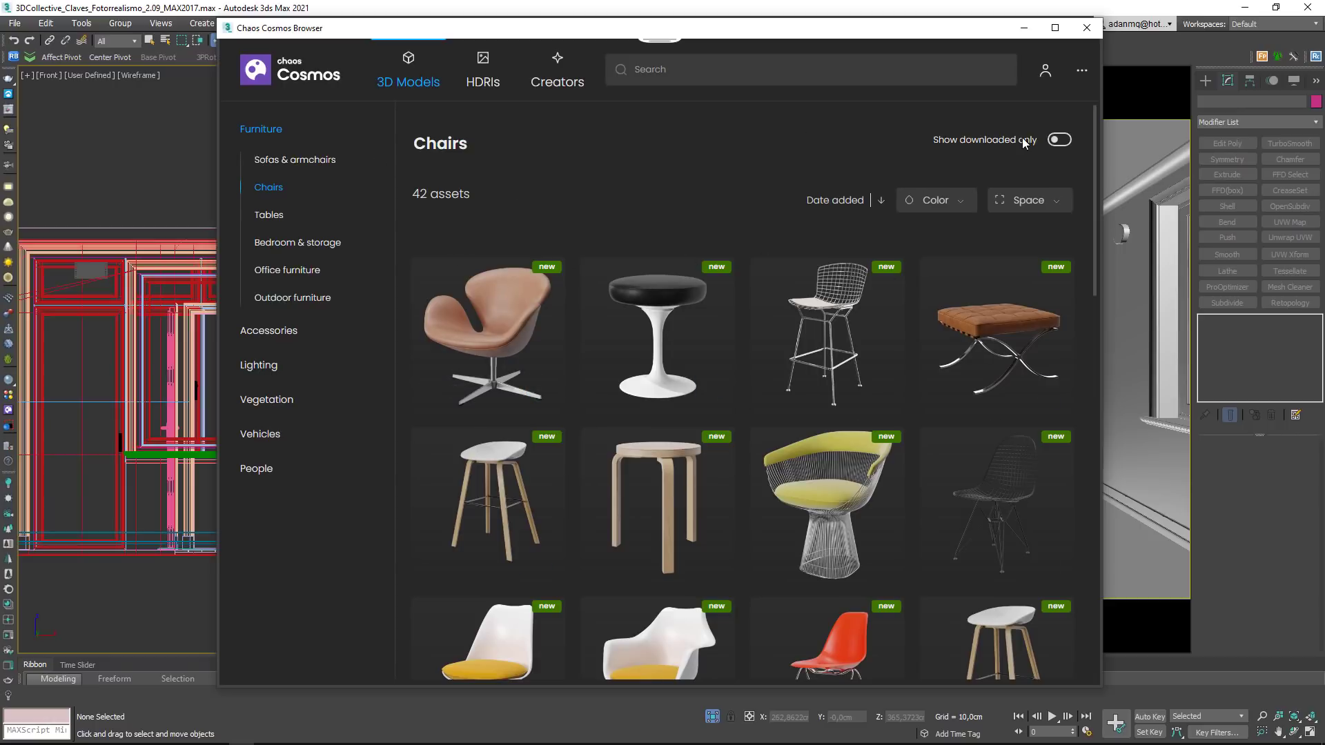
click(1057, 141)
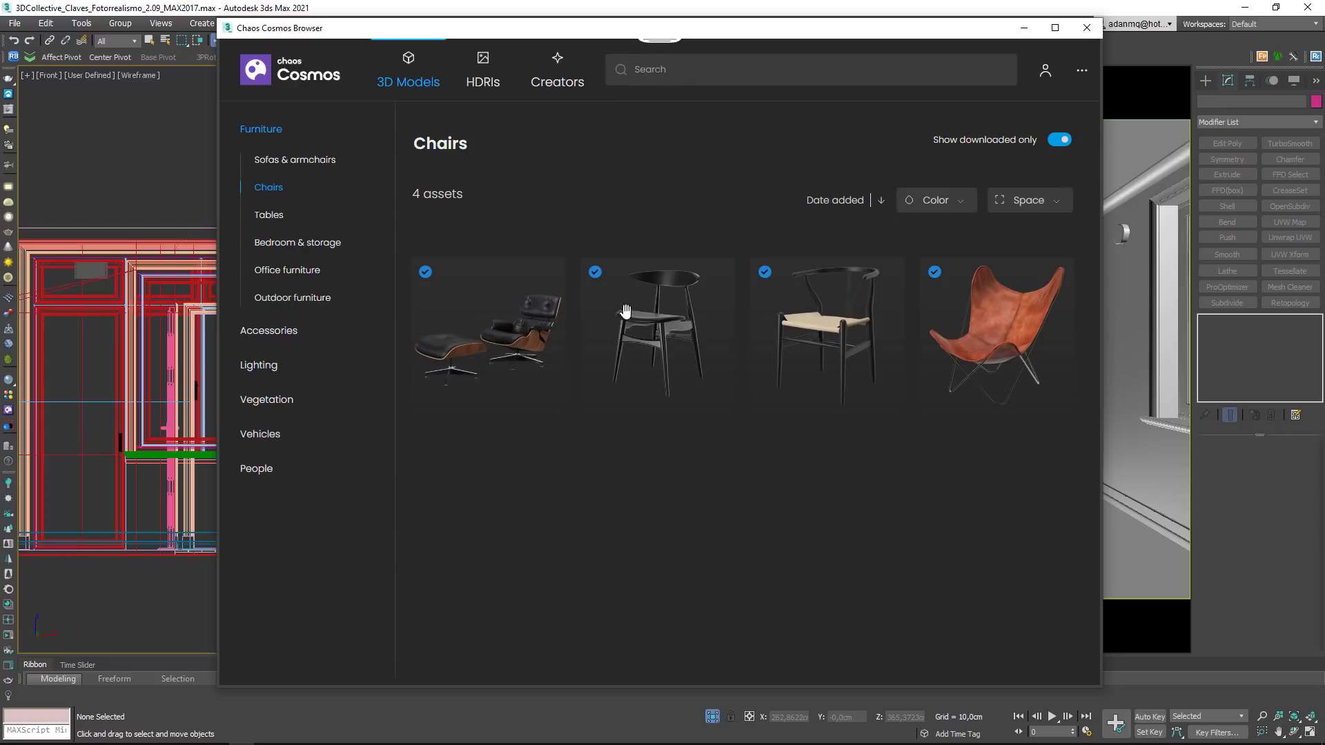
Step: Place Chair Lounge 002 and Chair 024 on the room floor, import Chair 026 as well, and close the asset browser
drag(783, 35, 392, 53)
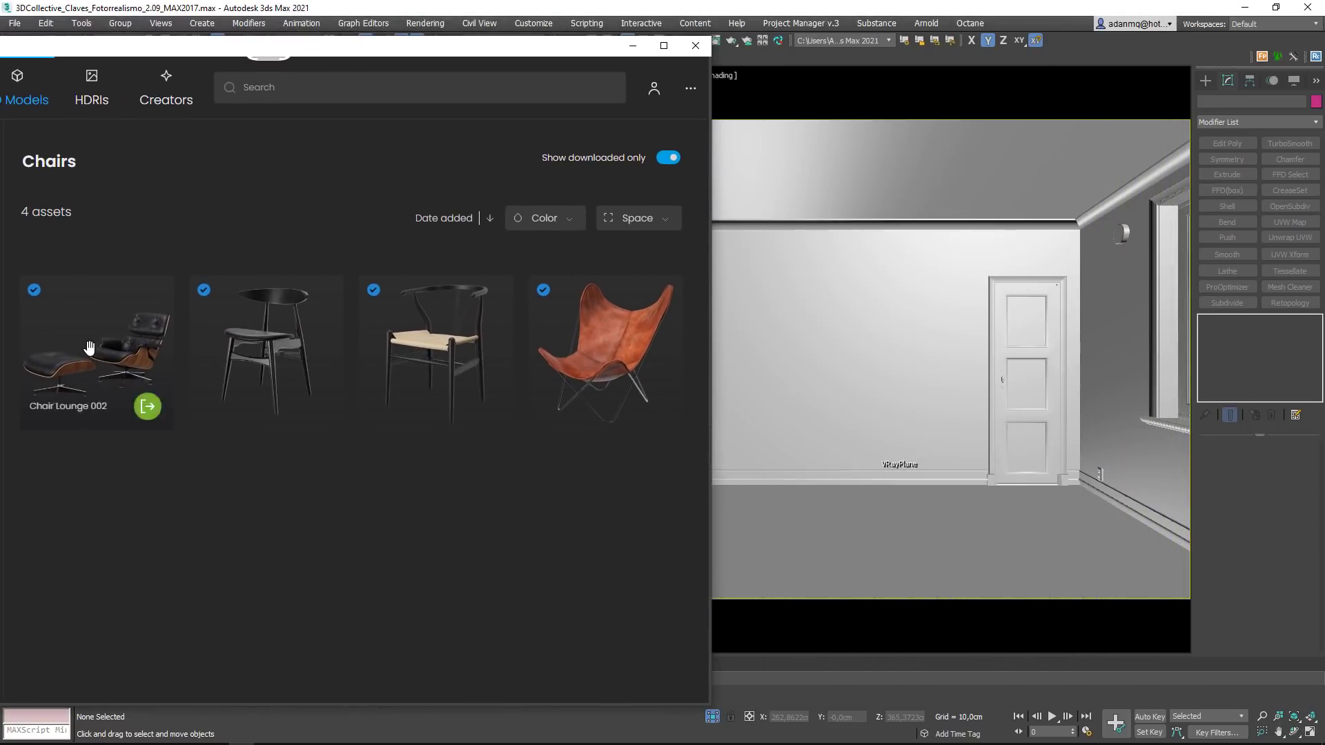
drag(97, 346, 879, 512)
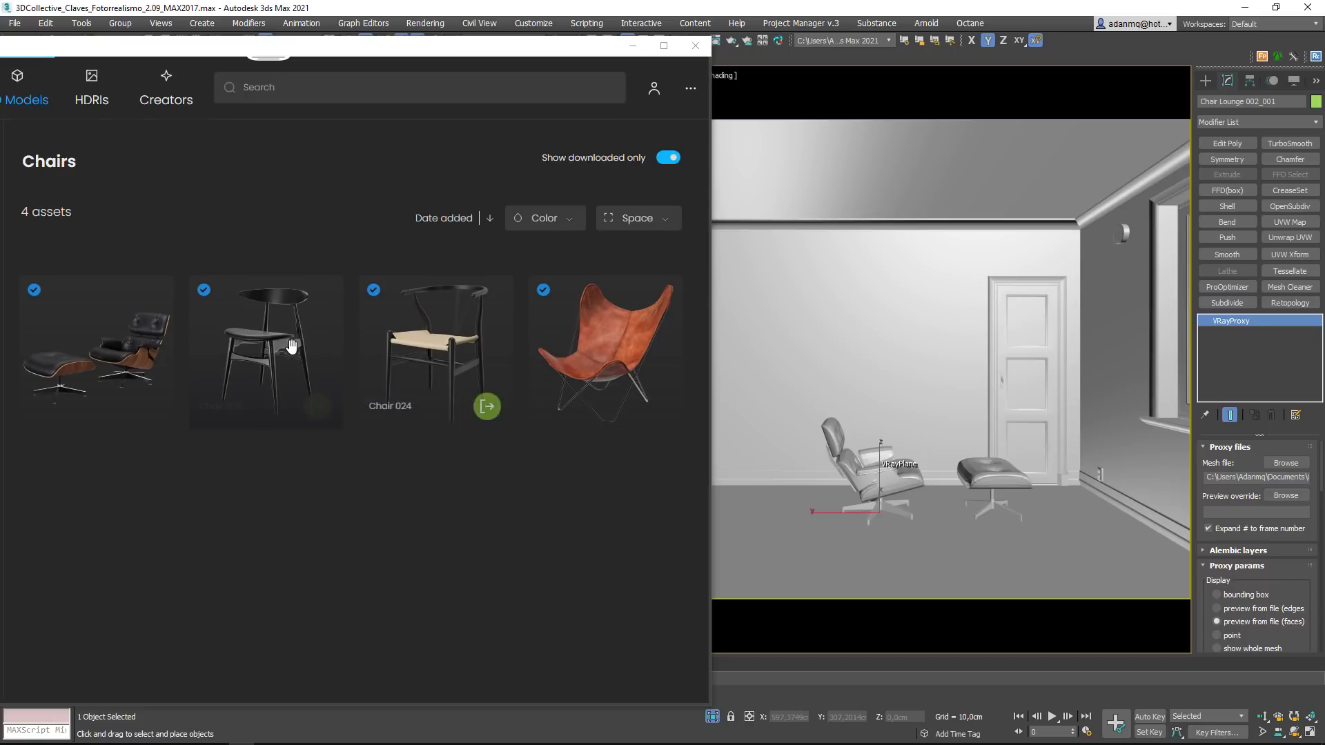
click(317, 406)
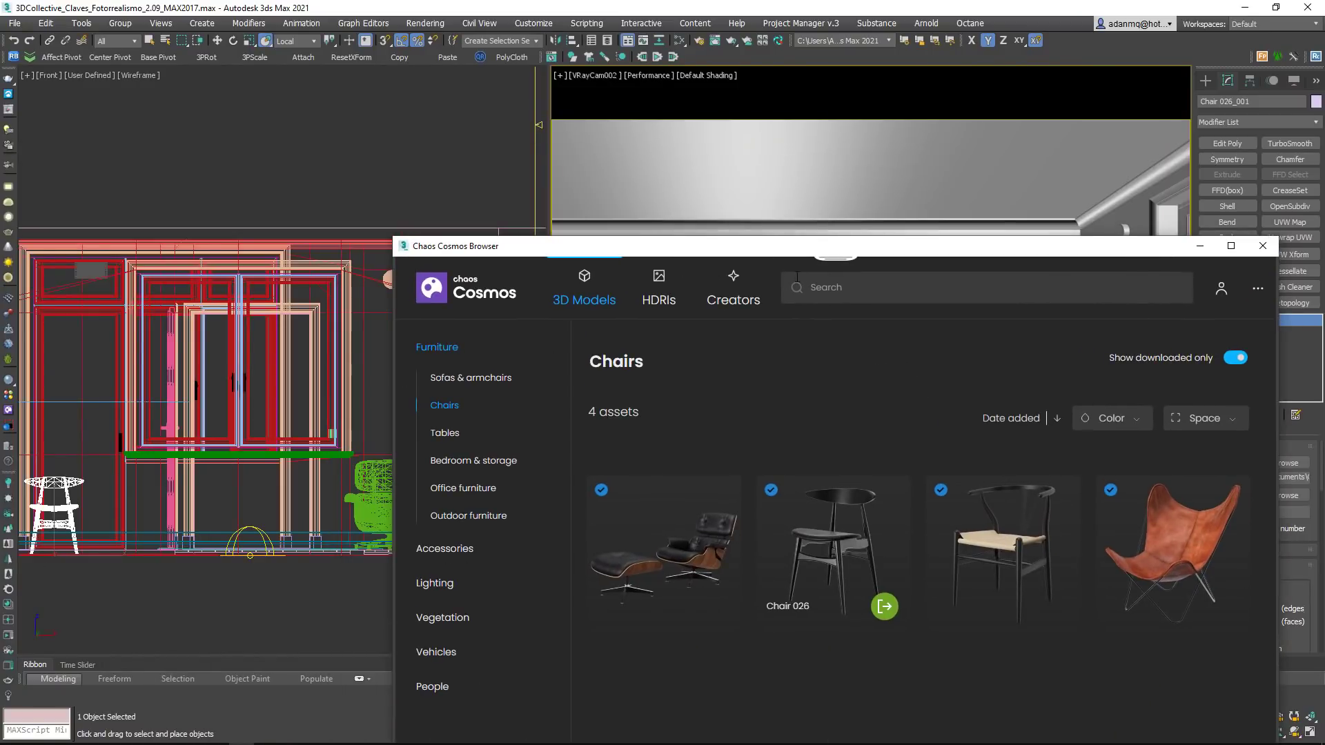
drag(984, 266, 417, 122)
drag(465, 399, 800, 511)
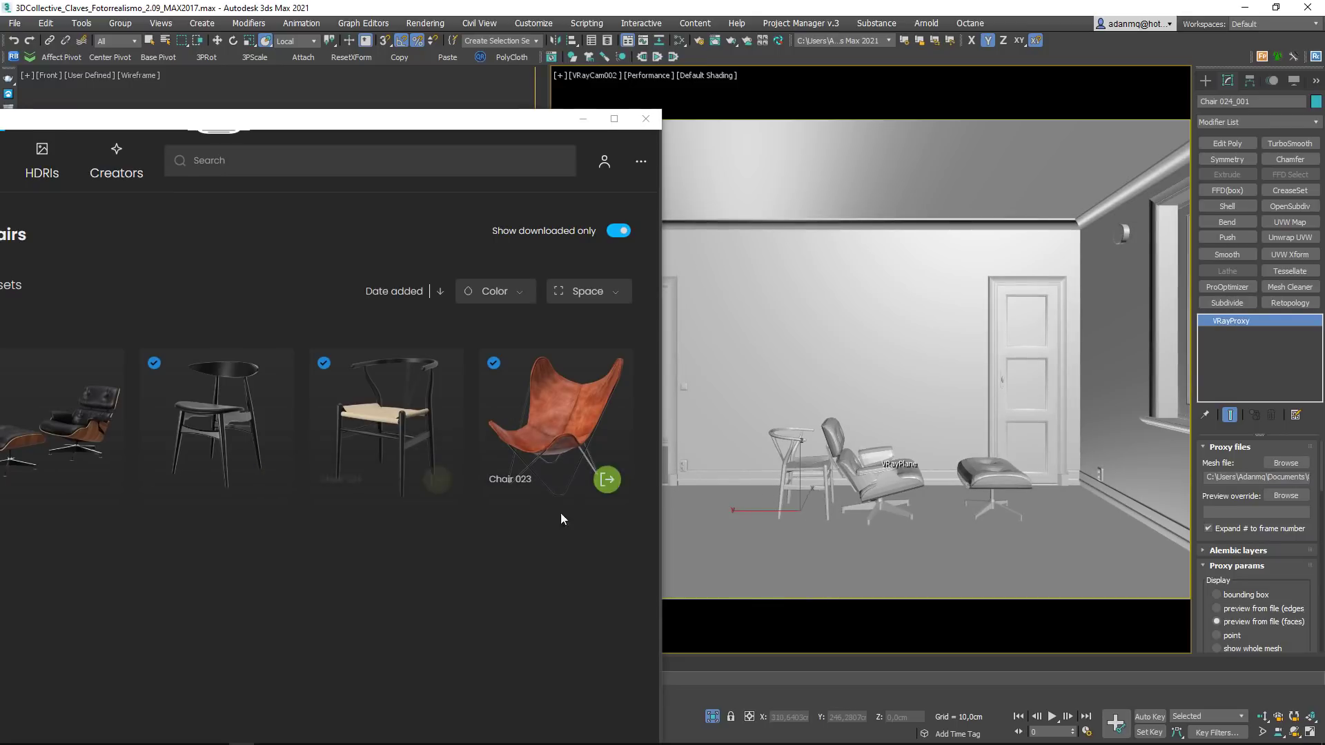
click(645, 119)
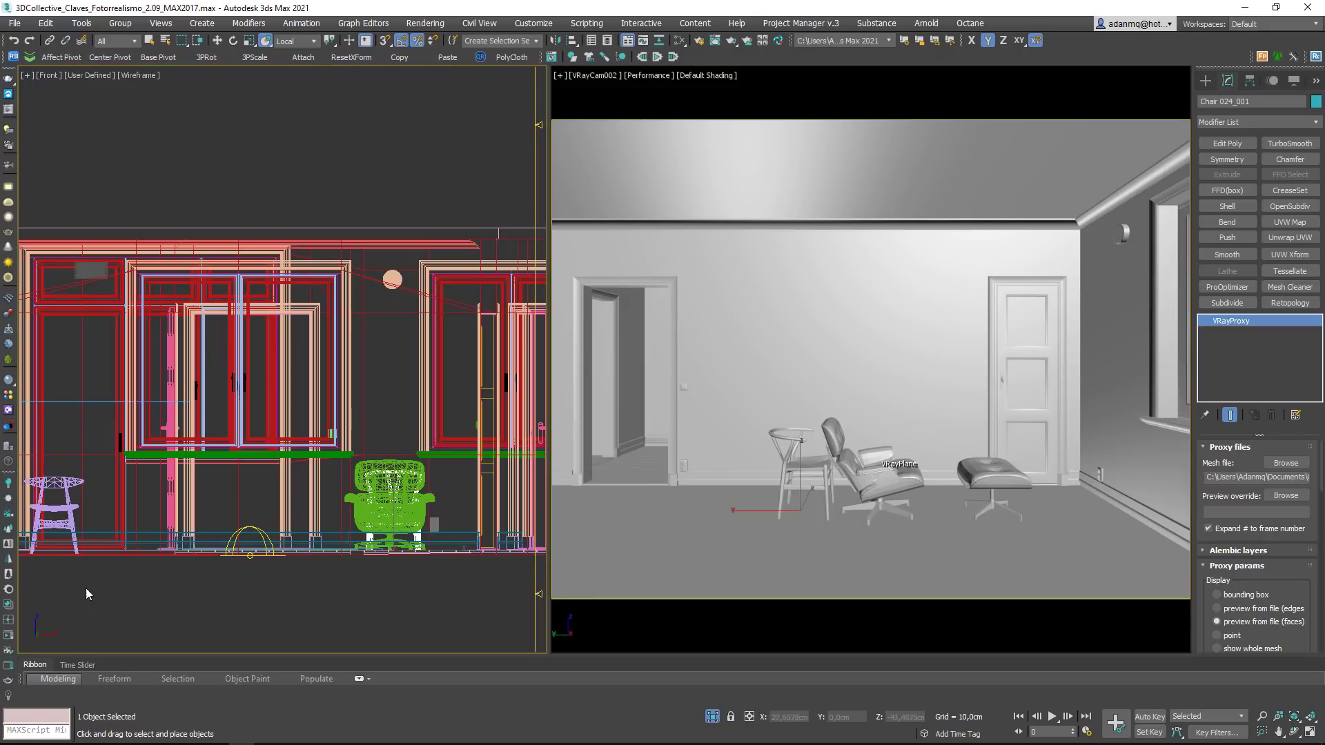
Step: Delete the imported Chair 026 from the scene
right_click(63, 449)
click(49, 607)
click(58, 509)
key(Delete)
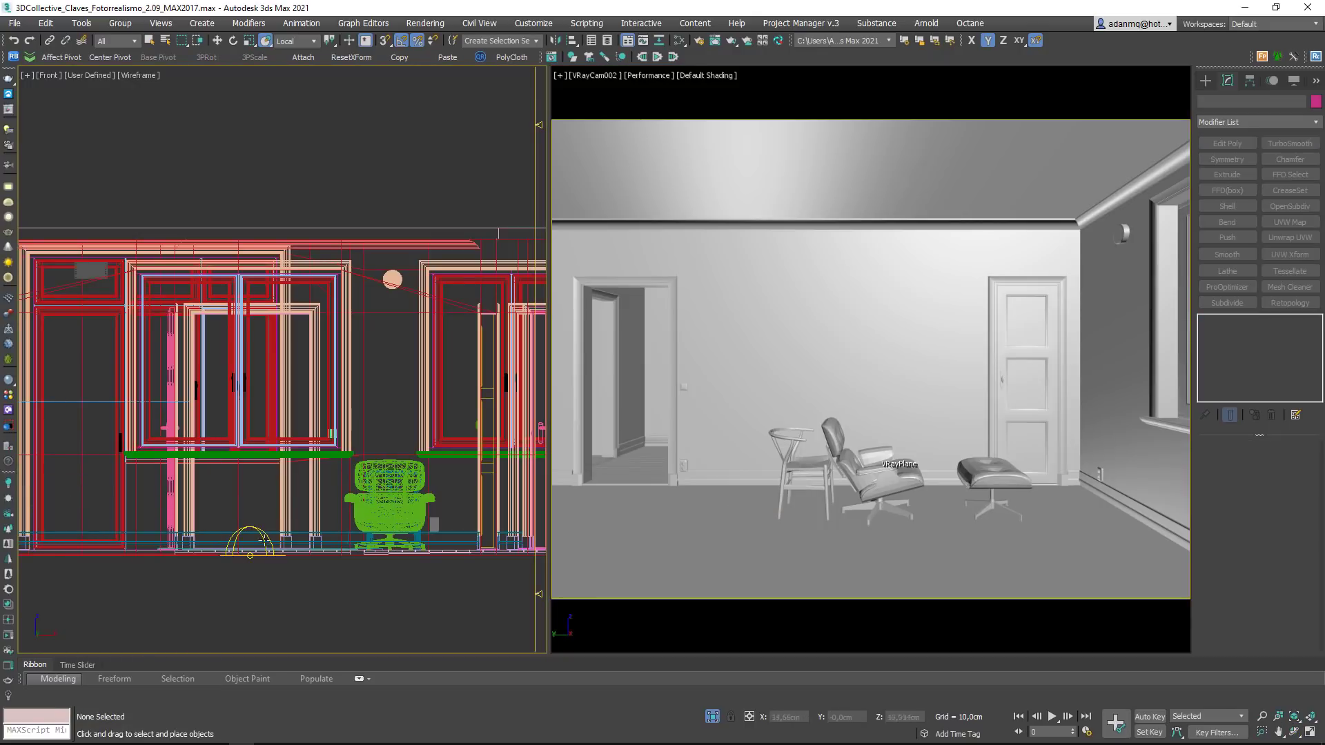
Step: Rotate Chair Lounge 002 so it faces diagonally into the room and move it toward the room's corner in plan
click(375, 501)
key(t)
key(z)
scroll(345, 400, down, 5)
key(e)
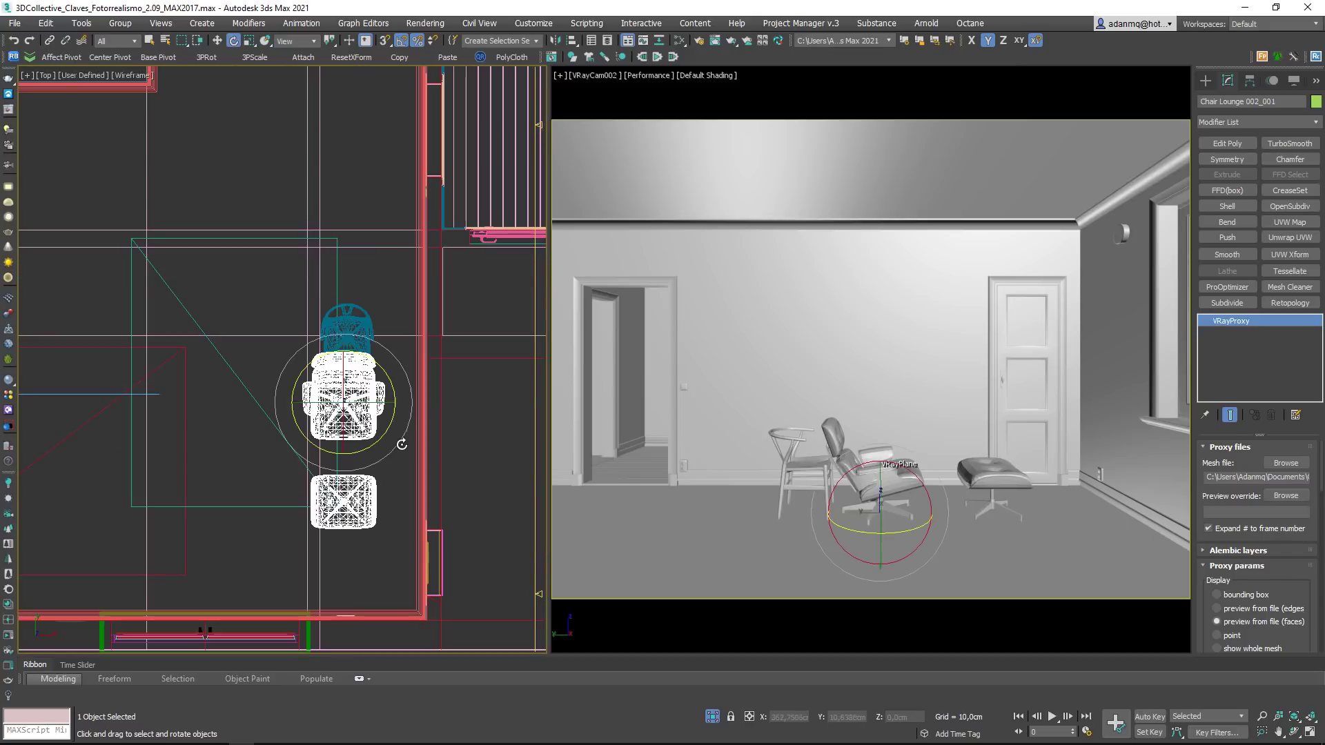
drag(383, 371, 462, 419)
key(w)
drag(343, 403, 347, 467)
Step: Place Chair 024 against the back wall, away from the lounge chair, and rotate it to face into the room
click(358, 339)
key(e)
drag(371, 289, 401, 255)
key(w)
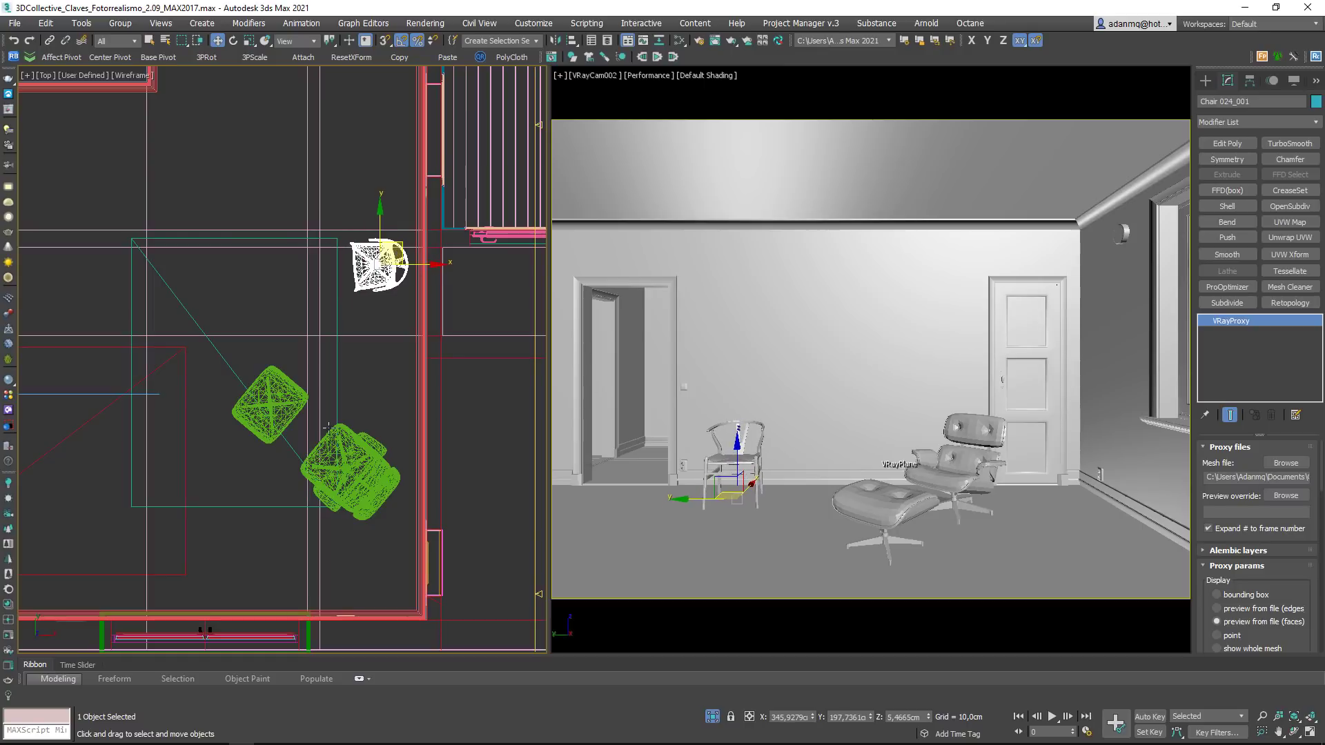
Step: Inspect the placed lounge chair and its footstool as a single object from several viewing angles
click(350, 470)
click(161, 23)
mouse_move(120, 23)
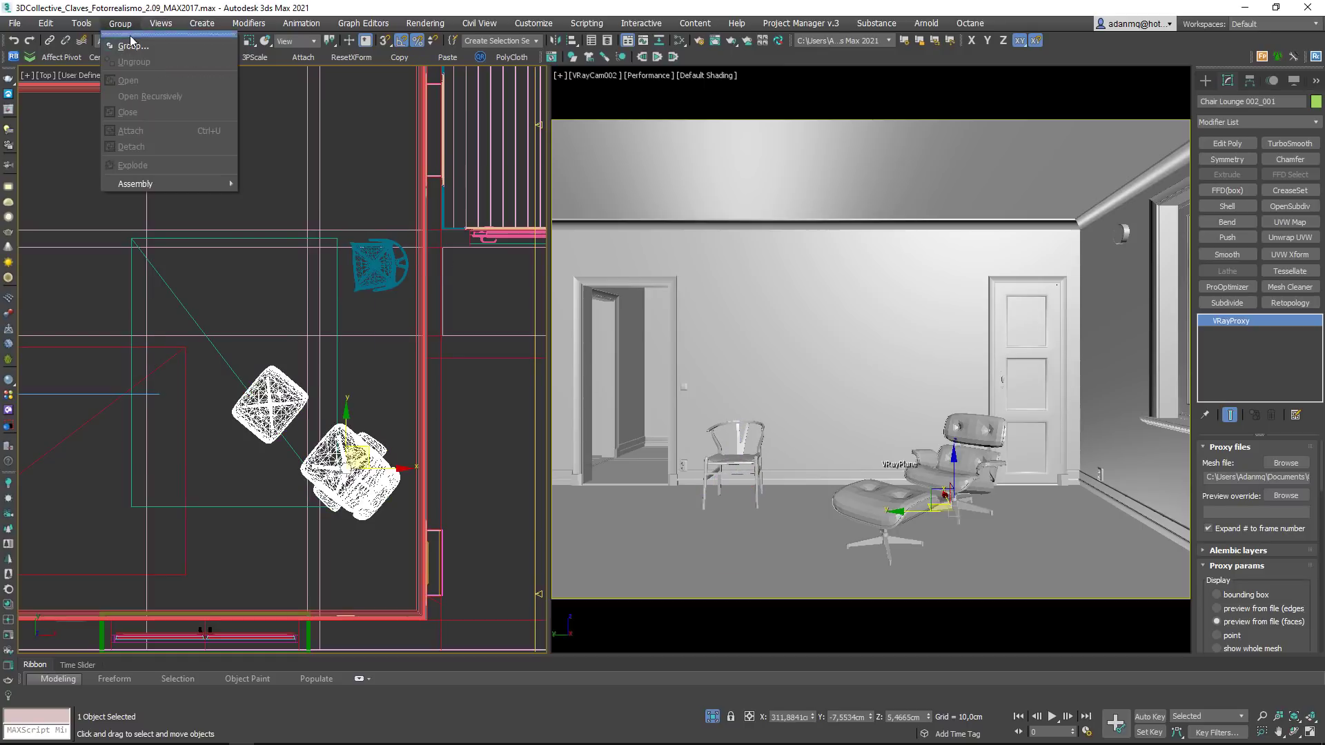
click(255, 396)
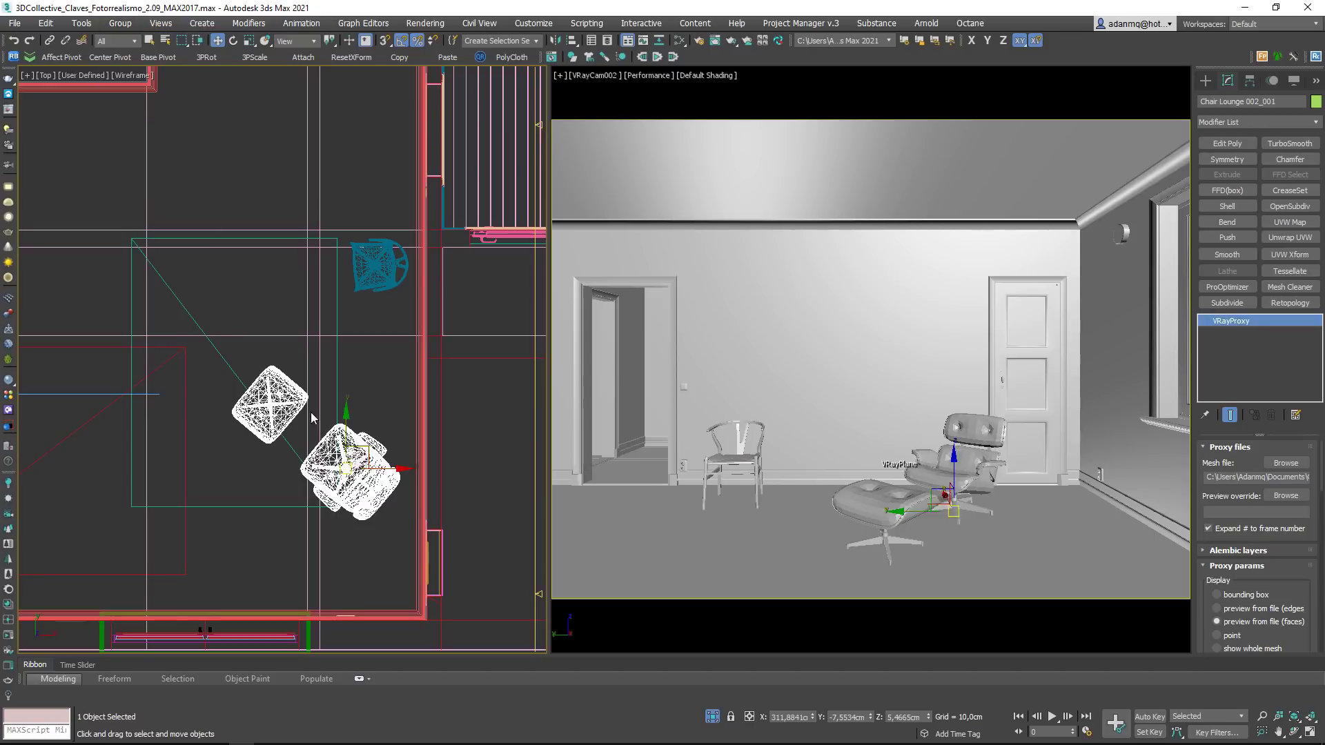
alt+middle_drag(276, 345, 386, 369)
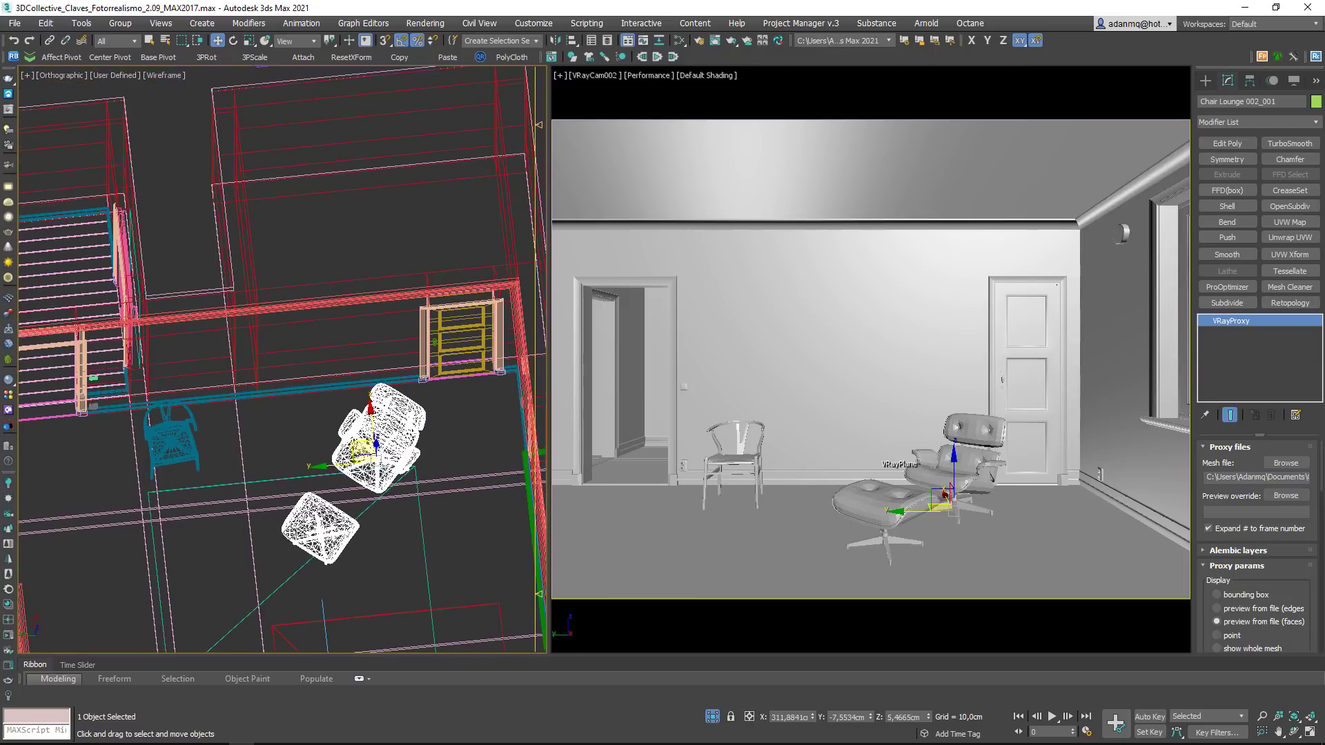
alt+middle_drag(274, 499, 424, 530)
alt+middle_drag(387, 413, 483, 372)
click(502, 360)
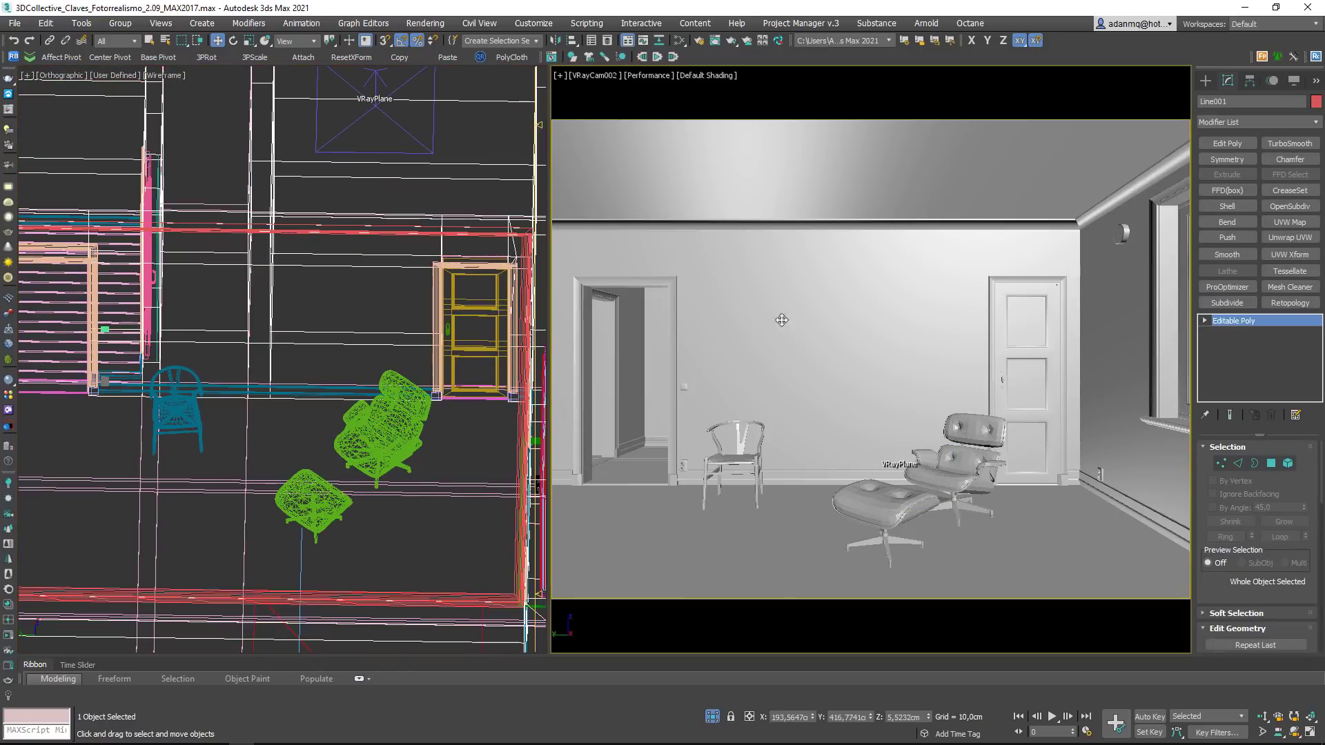
Step: Render the VRayCam002 view interactively, examine both chairs up close in the frame buffer, and close it
key(shift+q)
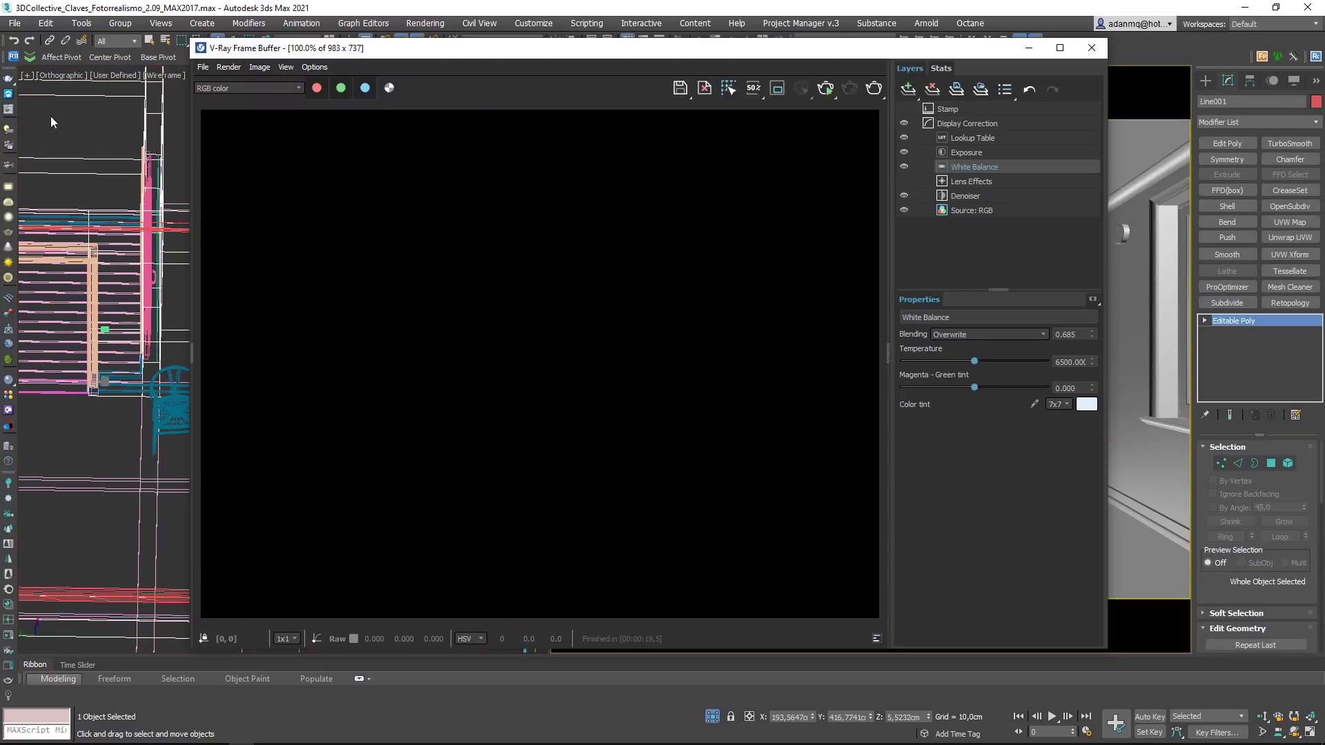
click(826, 89)
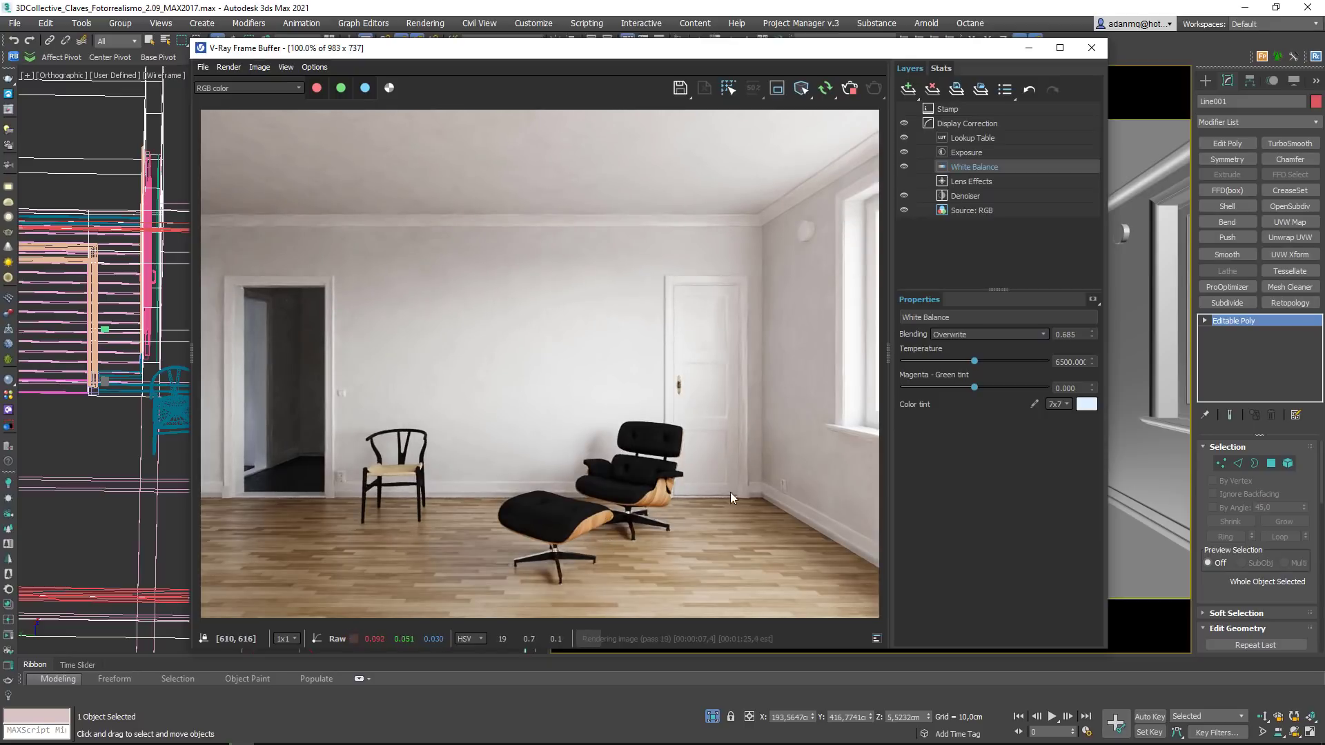
scroll(609, 532, up, 2)
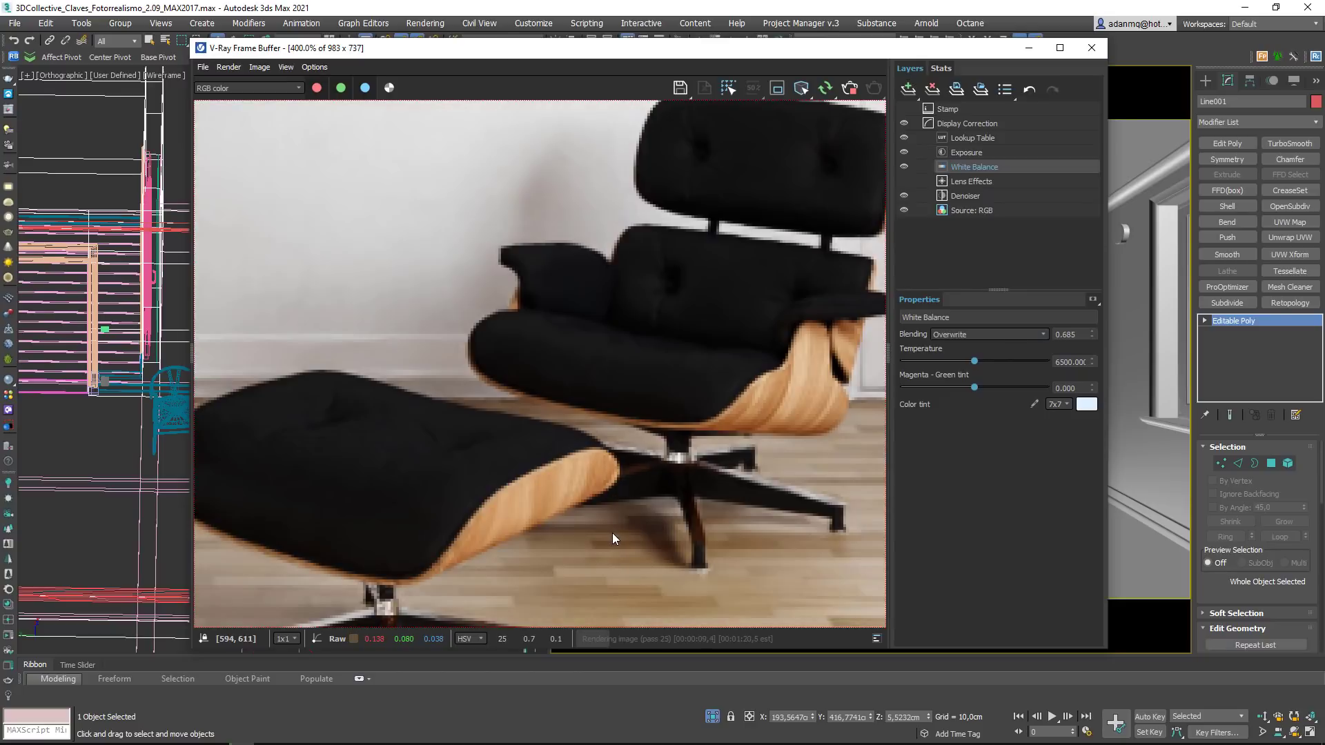
scroll(611, 533, down, 1)
scroll(700, 494, down, 2)
scroll(362, 452, up, 2)
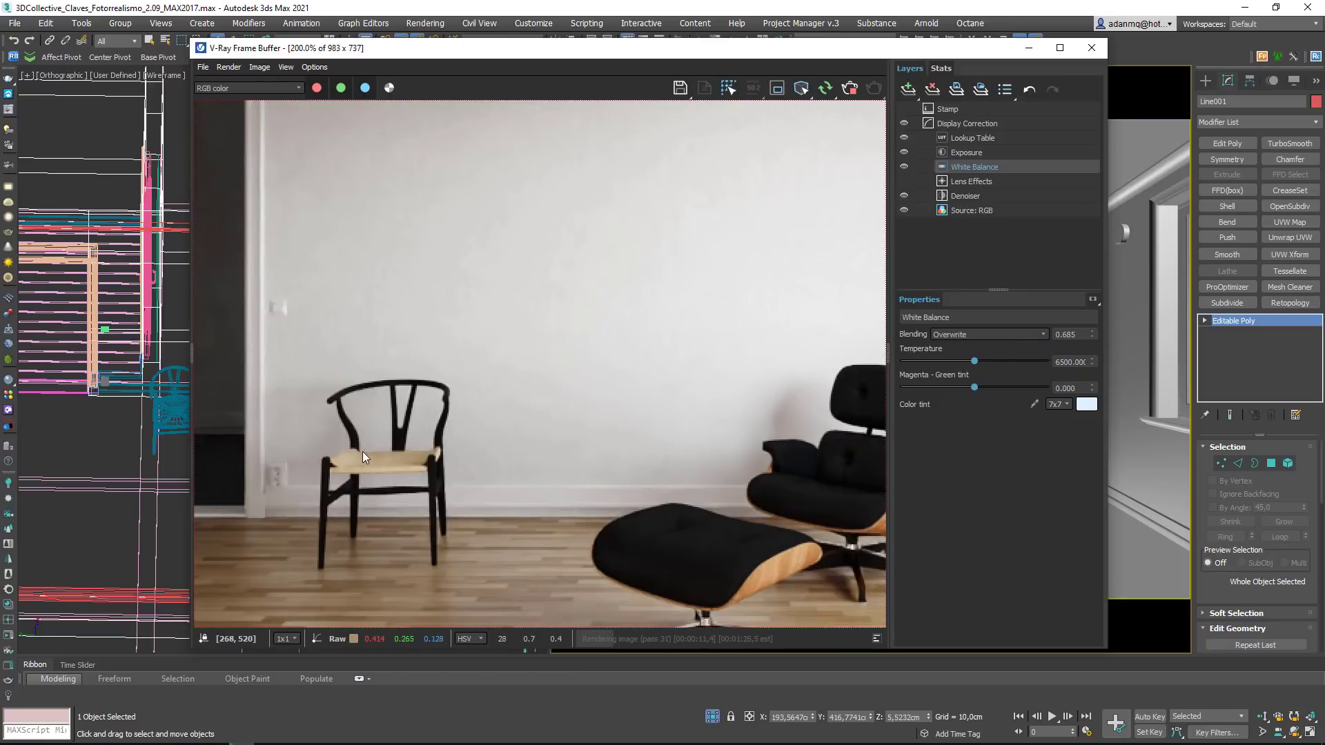
scroll(710, 508, down, 2)
scroll(594, 491, up, 2)
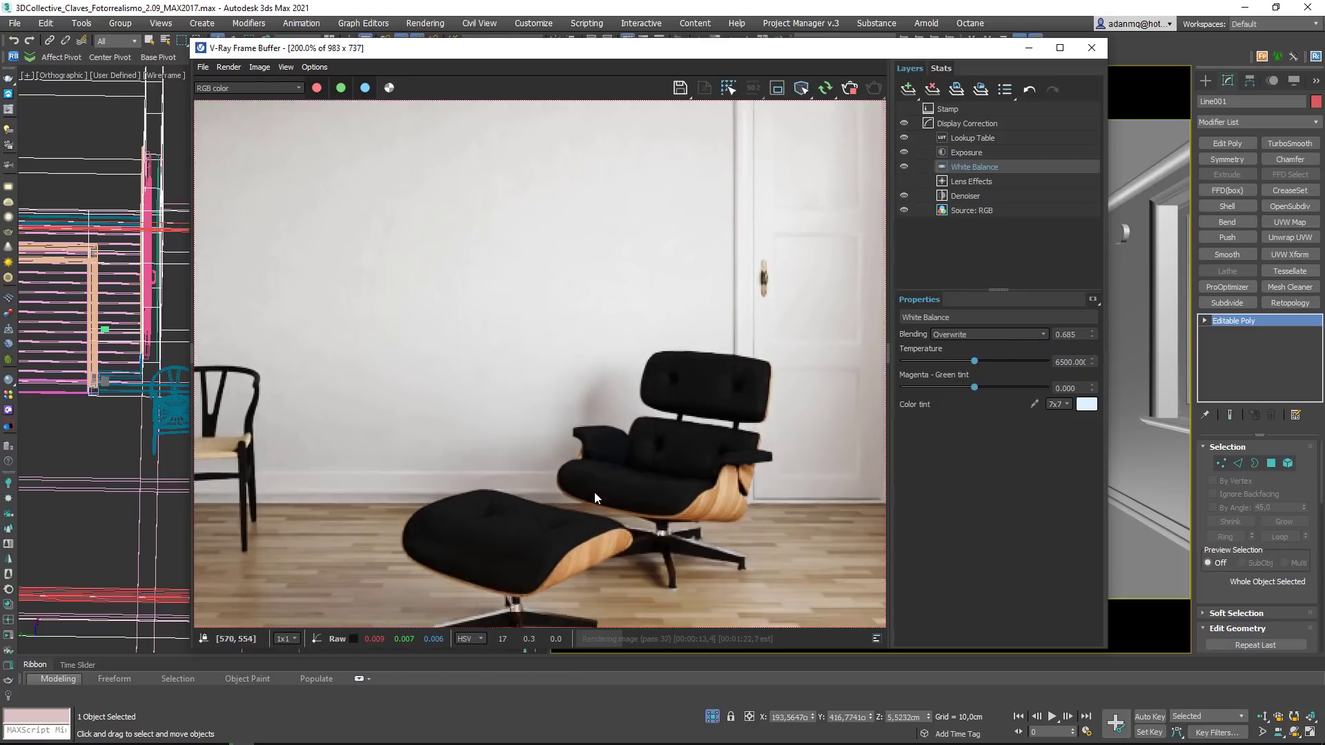
scroll(594, 492, down, 2)
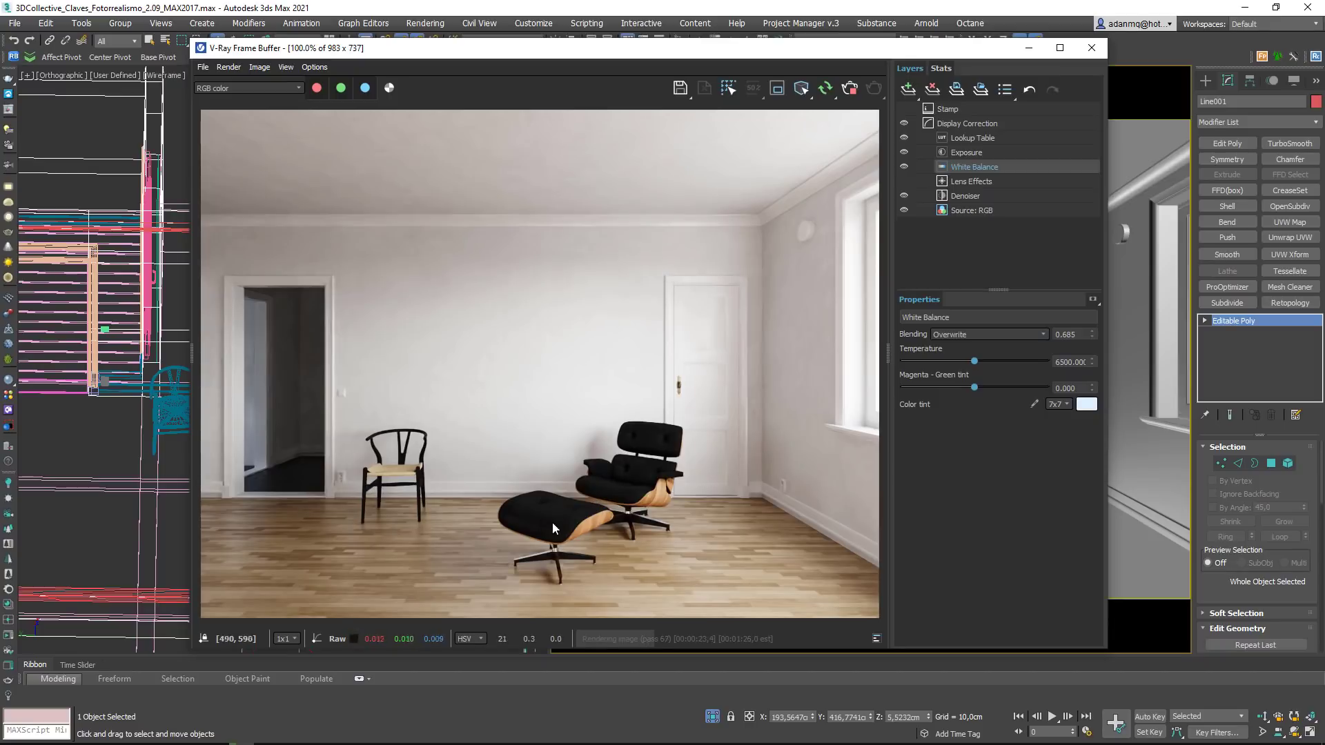
click(1092, 48)
Step: Reopen the Chaos Cosmos browser and review the downloaded assets under Furniture, HDRIs and Creators
click(9, 412)
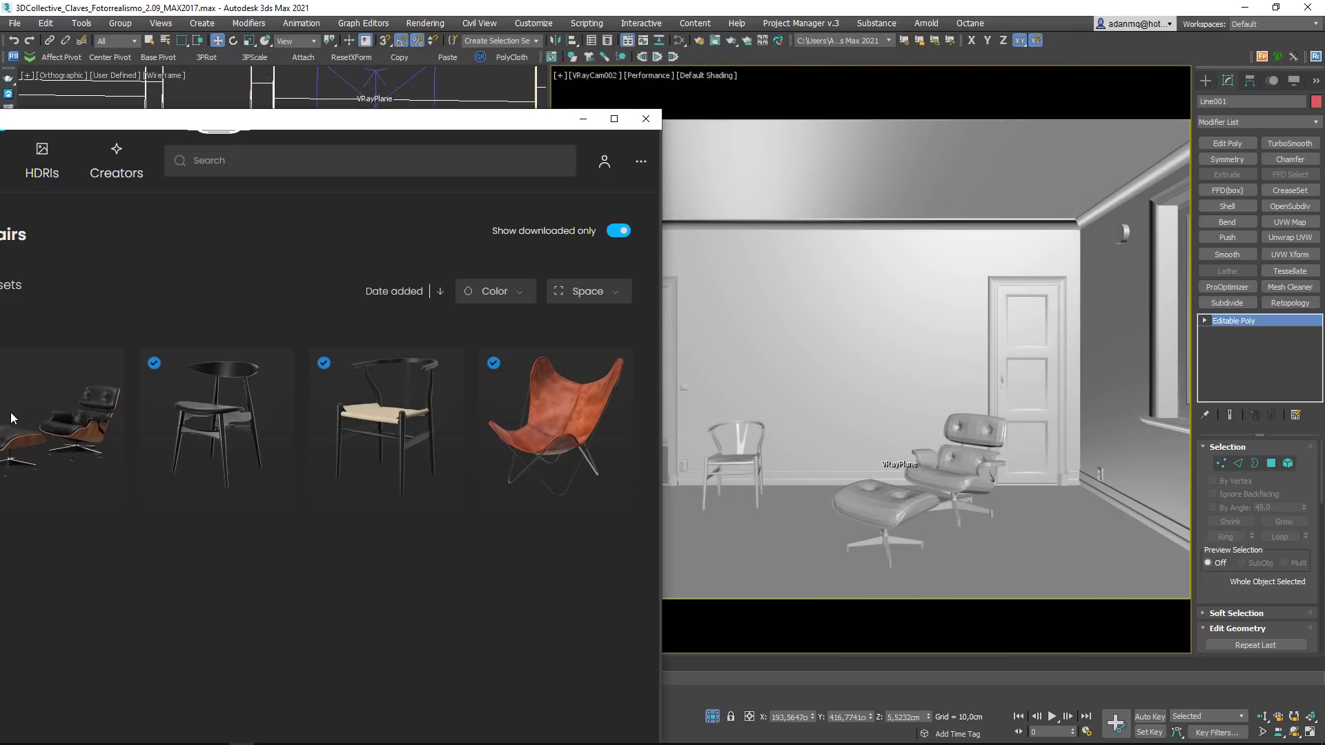
drag(353, 120, 781, 49)
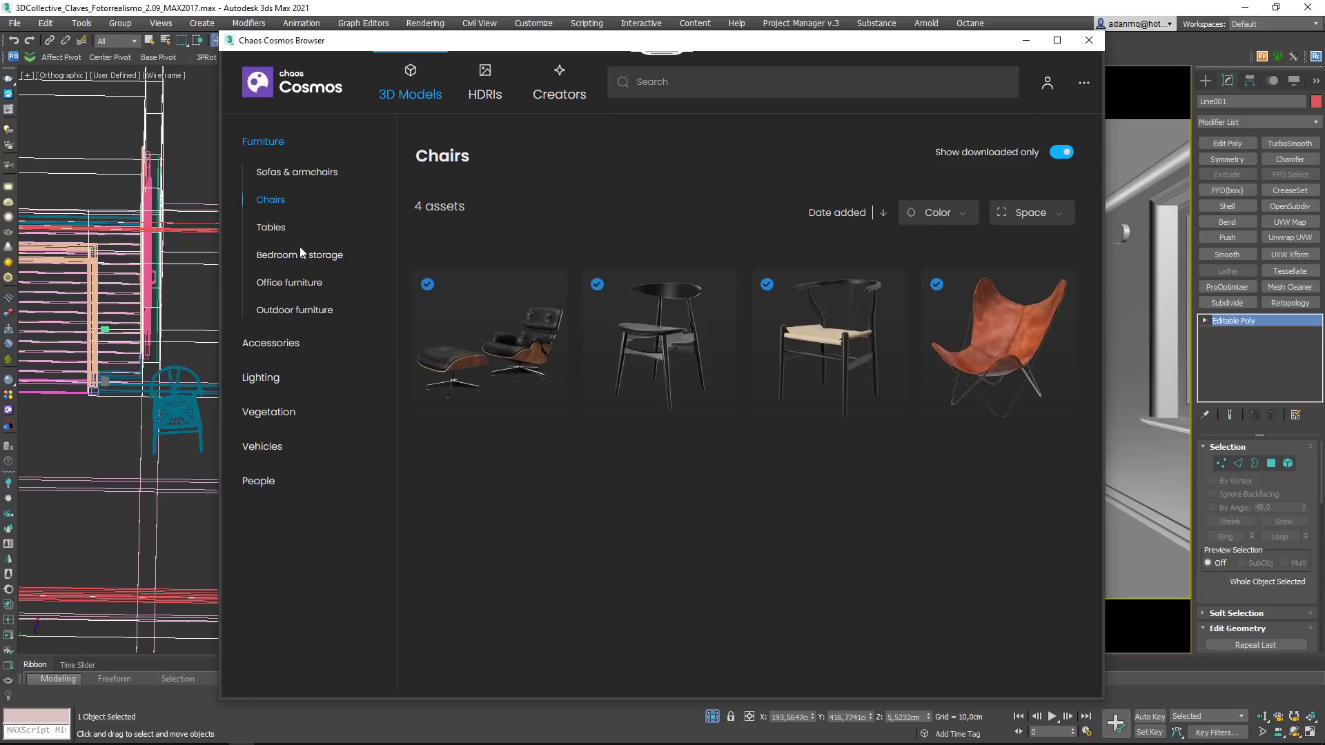
click(274, 174)
click(263, 141)
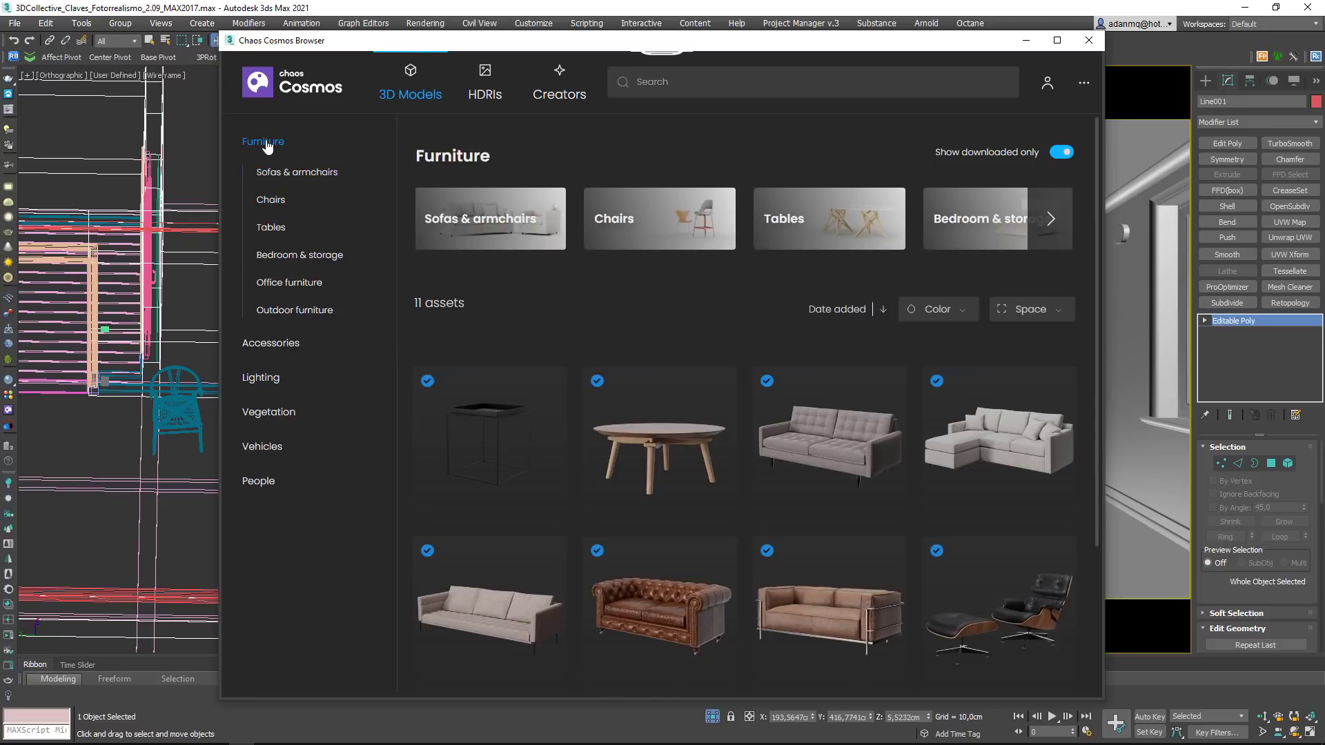
scroll(728, 402, down, 2)
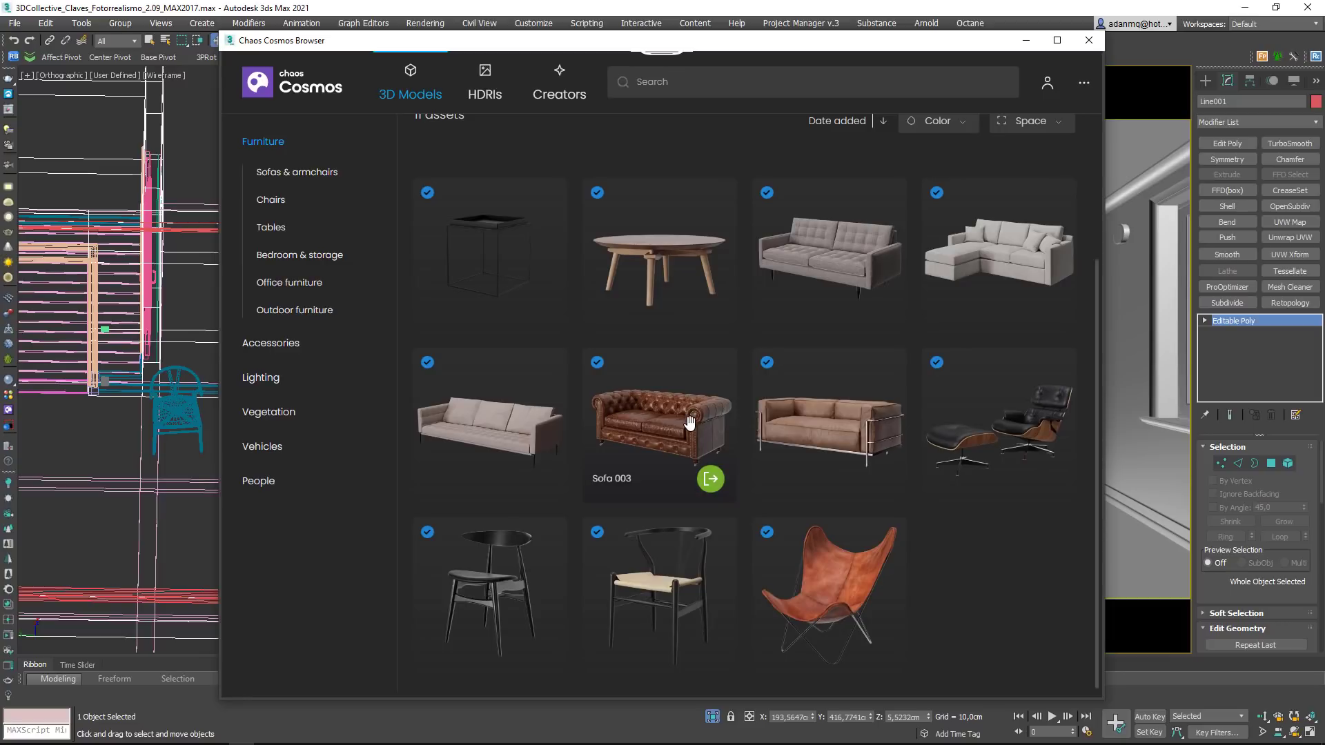
scroll(690, 424, up, 2)
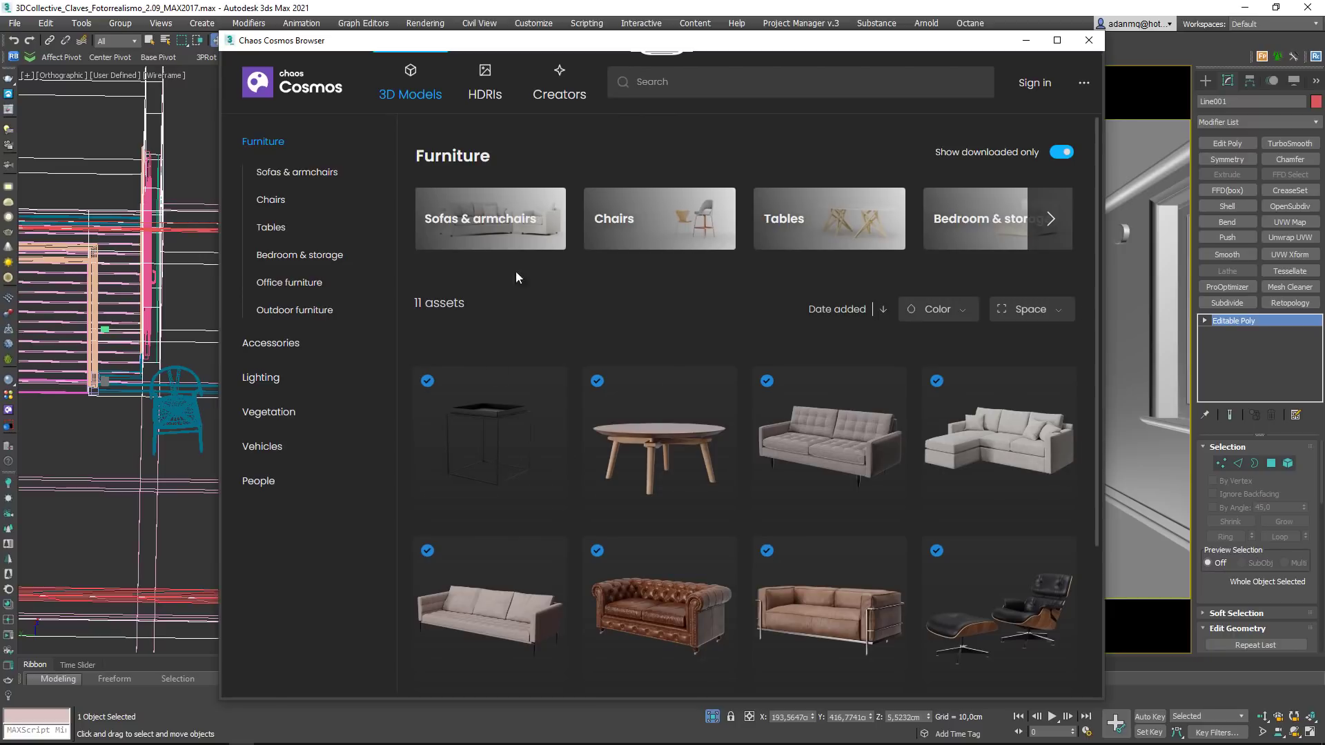
click(483, 86)
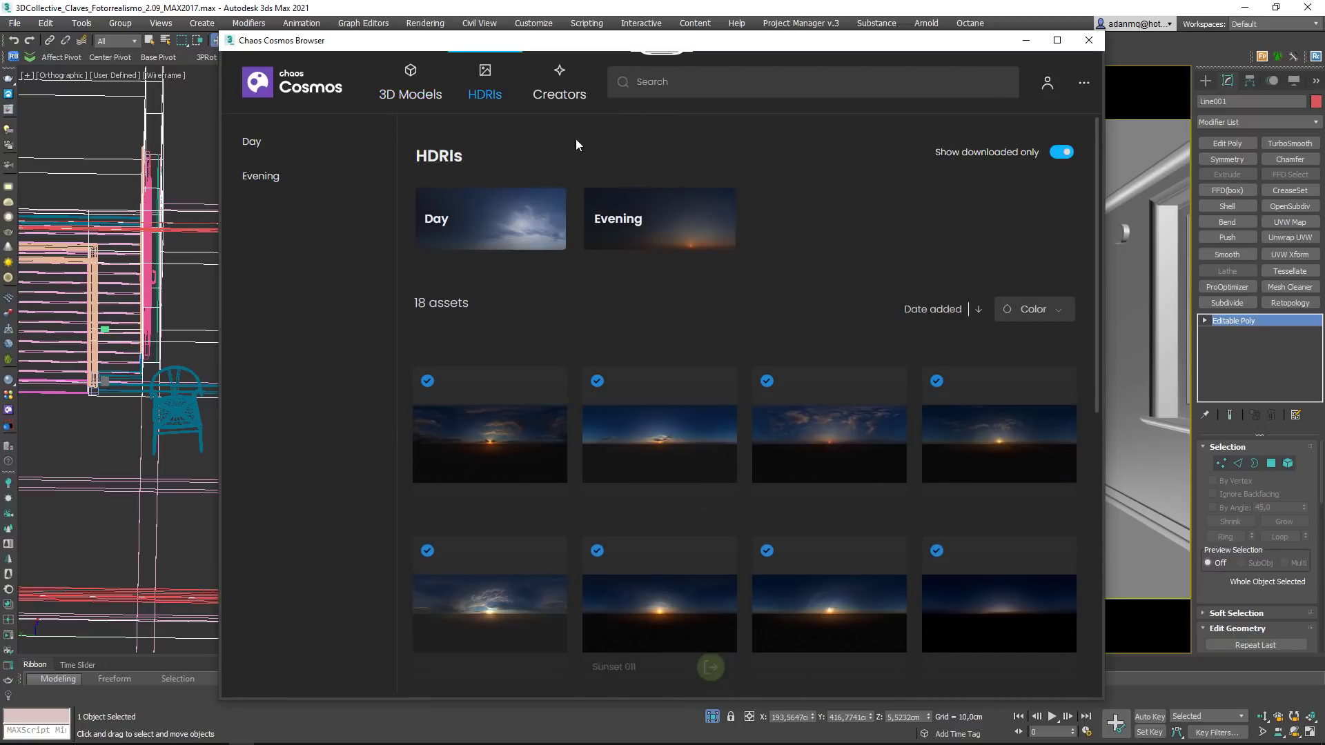
click(559, 85)
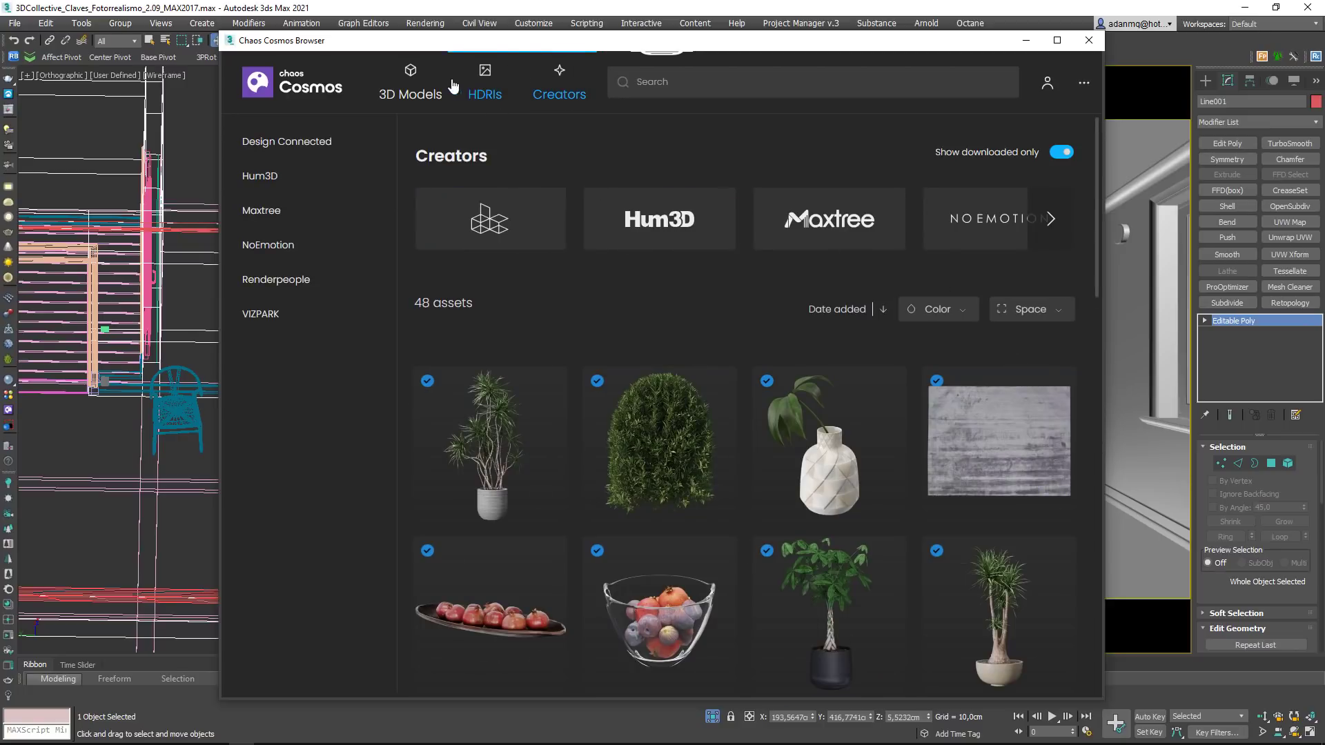
Step: Import Indoor Plant 001 from the downloaded Creators assets, place it in the scene, and dismiss the asset browser
scroll(977, 576, down, 5)
scroll(977, 577, down, 3)
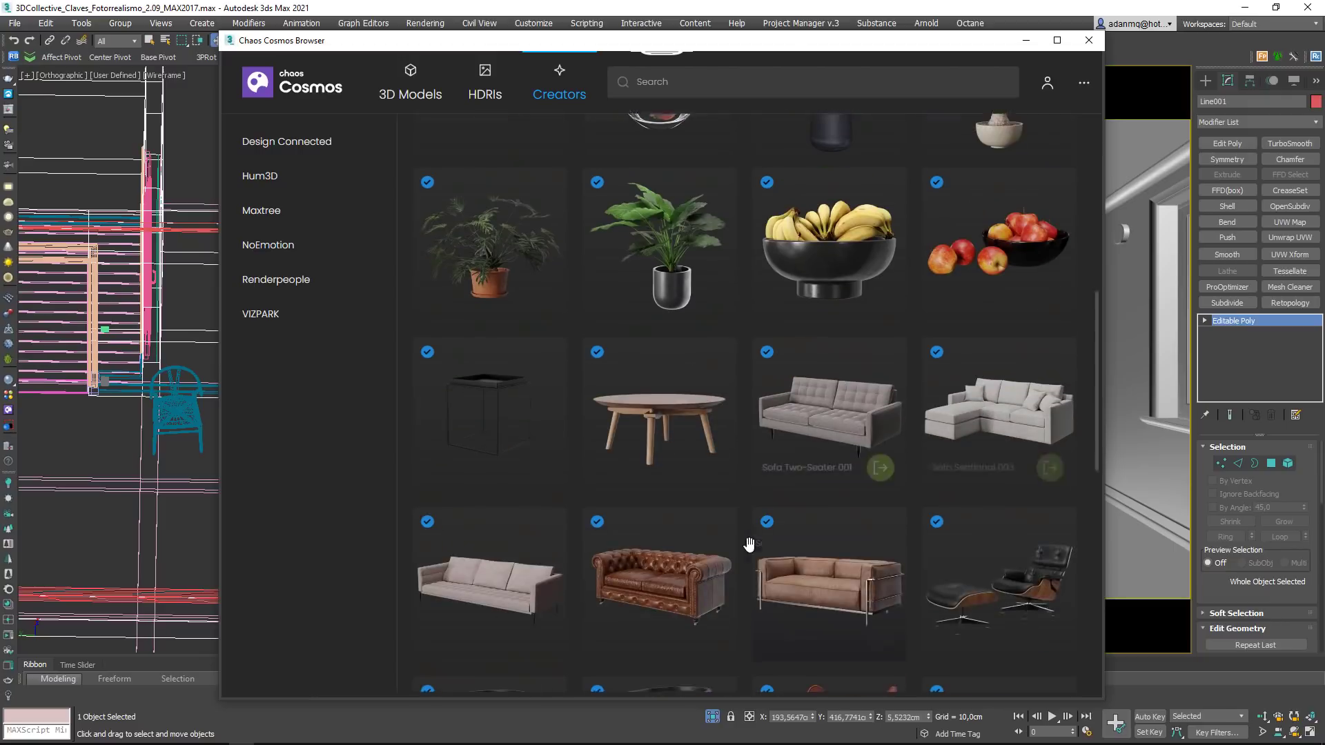
click(710, 259)
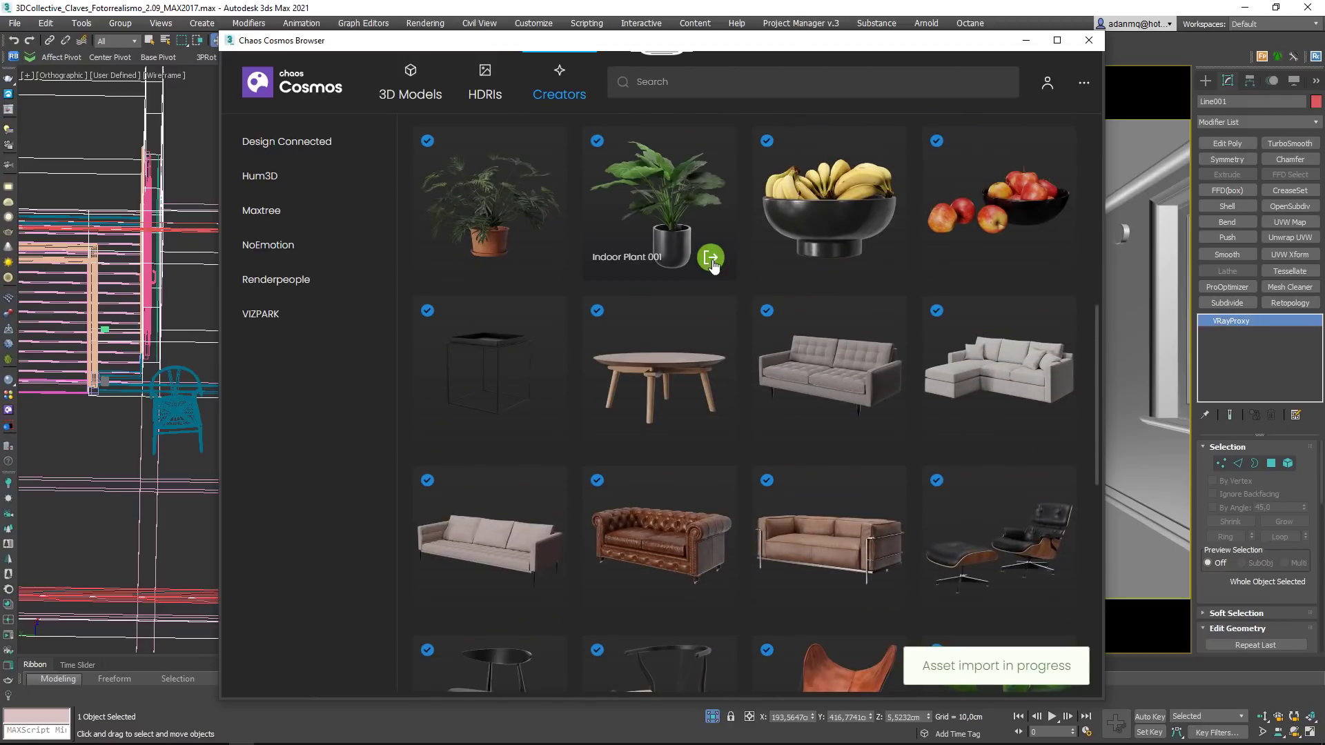
scroll(807, 258, down, 2)
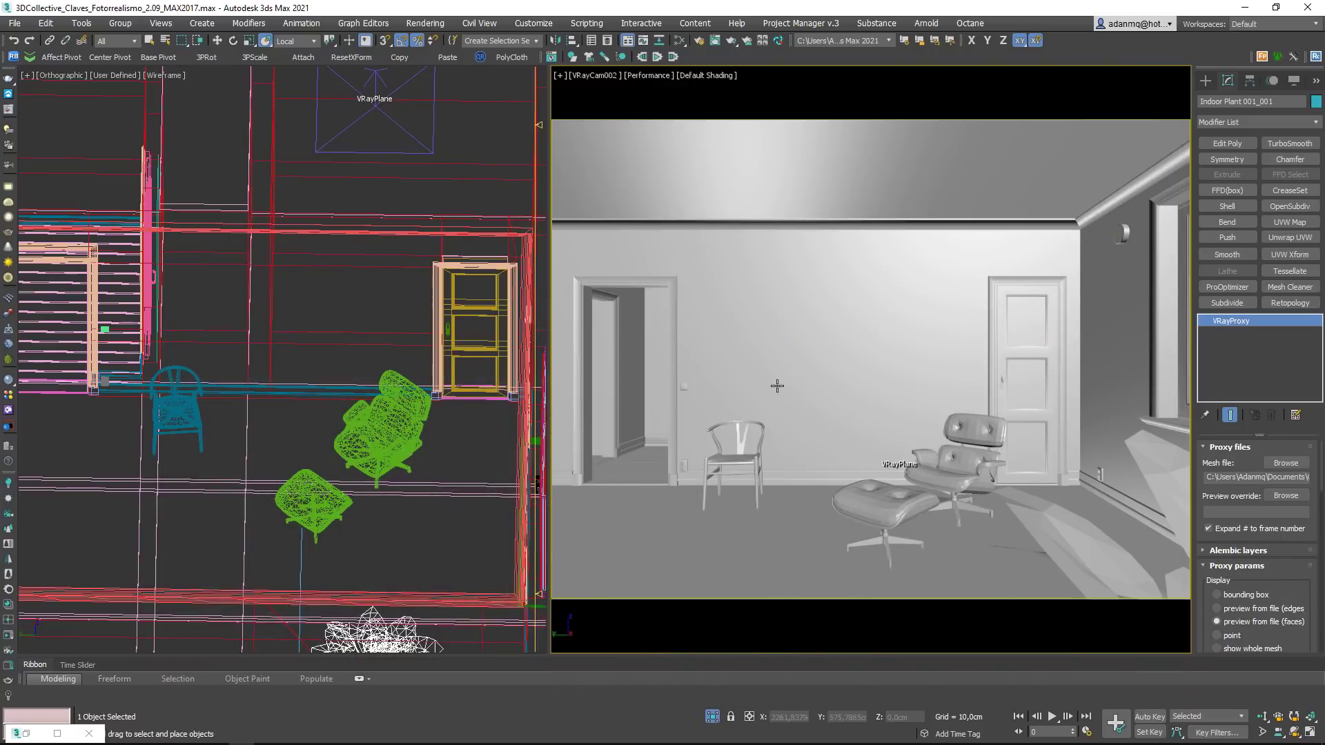
click(1088, 40)
Step: Move the indoor plant beside the lounge chair, to about X 225.9 cm and Y -67.4 cm
scroll(371, 449, down, 4)
alt+middle_drag(370, 450, 386, 462)
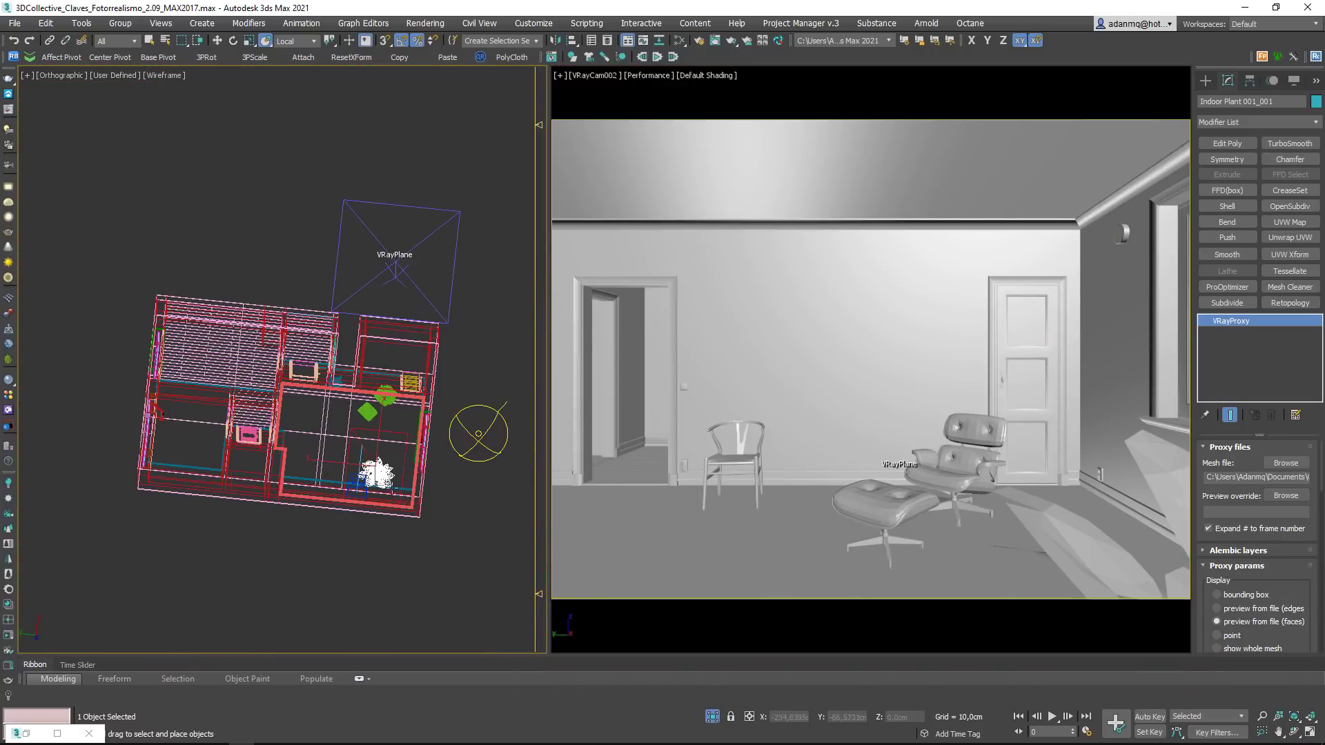
key(w)
mouse_move(352, 446)
mouse_down()
mouse_move(384, 378)
mouse_move(352, 441)
mouse_up()
key(t)
key(z)
scroll(372, 403, down, 4)
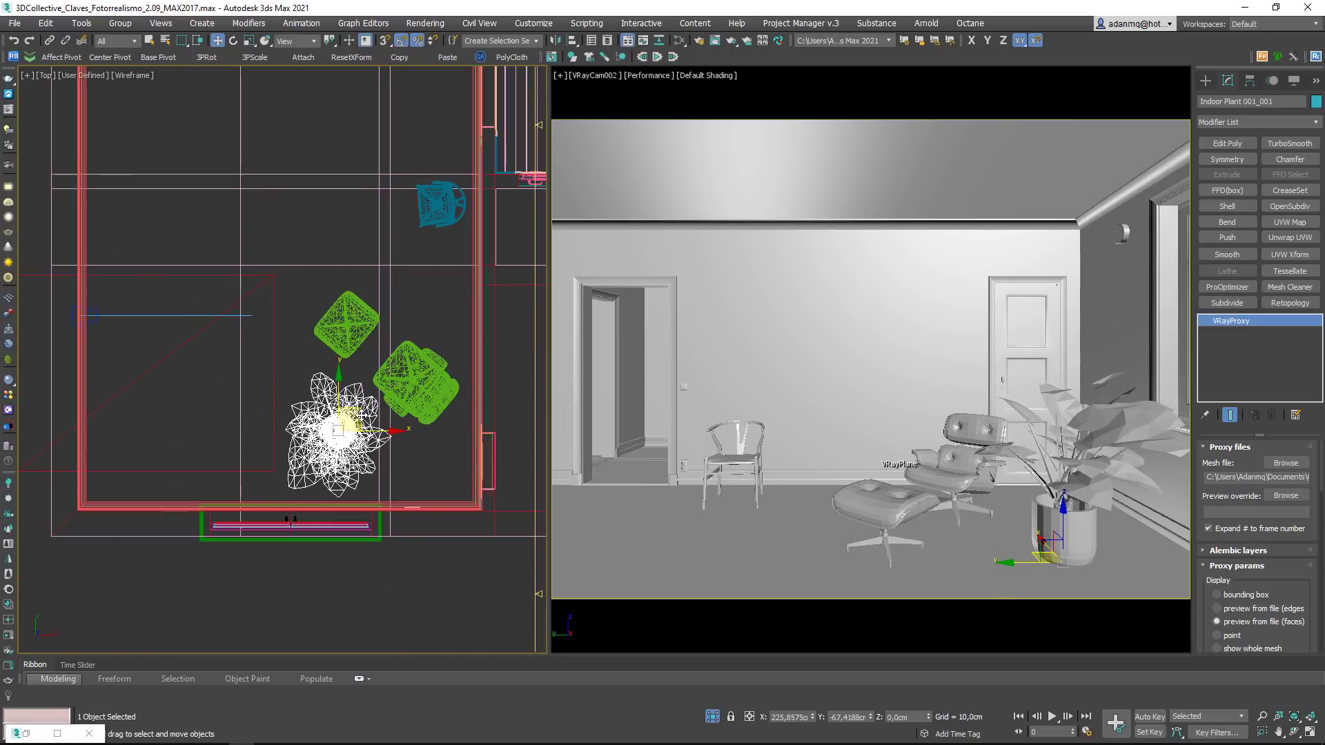
Step: Raise the indoor plant to about Z 5.2 cm so its pot rests on the floor
key(f)
key(z)
drag(285, 545, 285, 527)
click(975, 478)
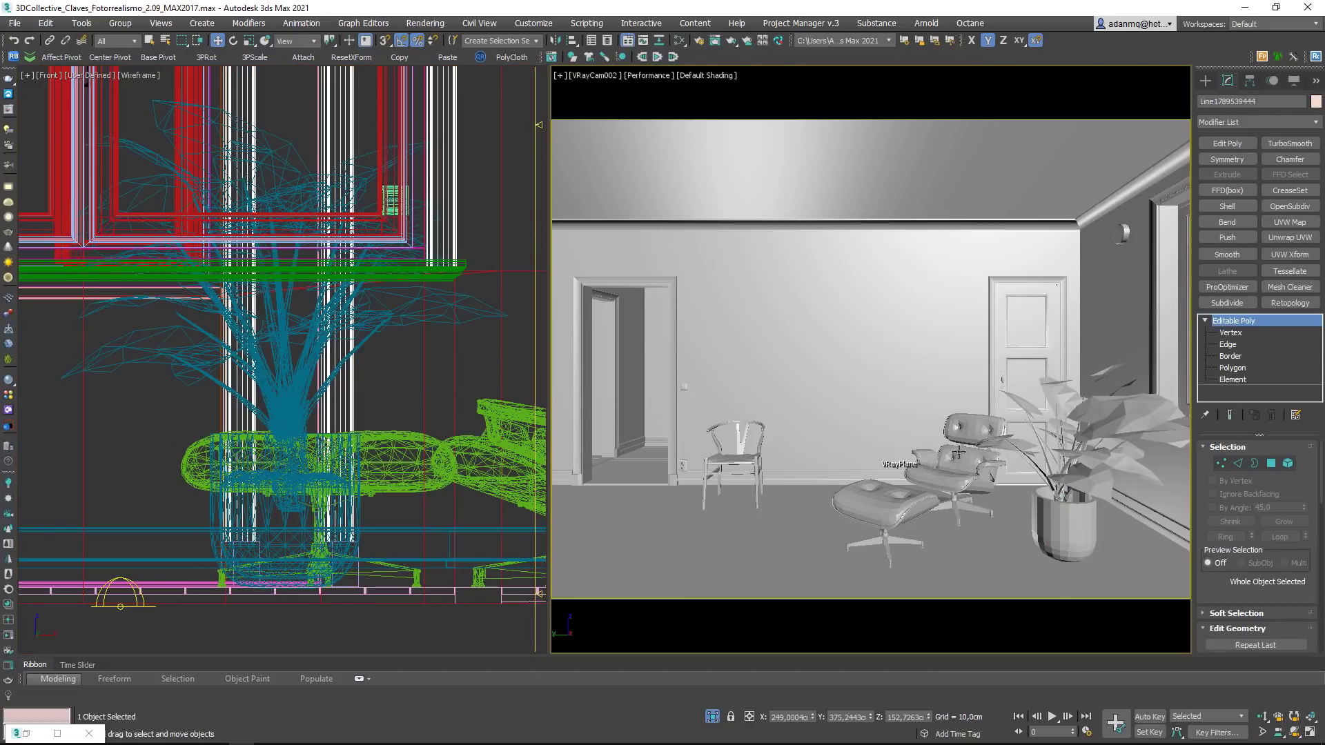
click(1030, 497)
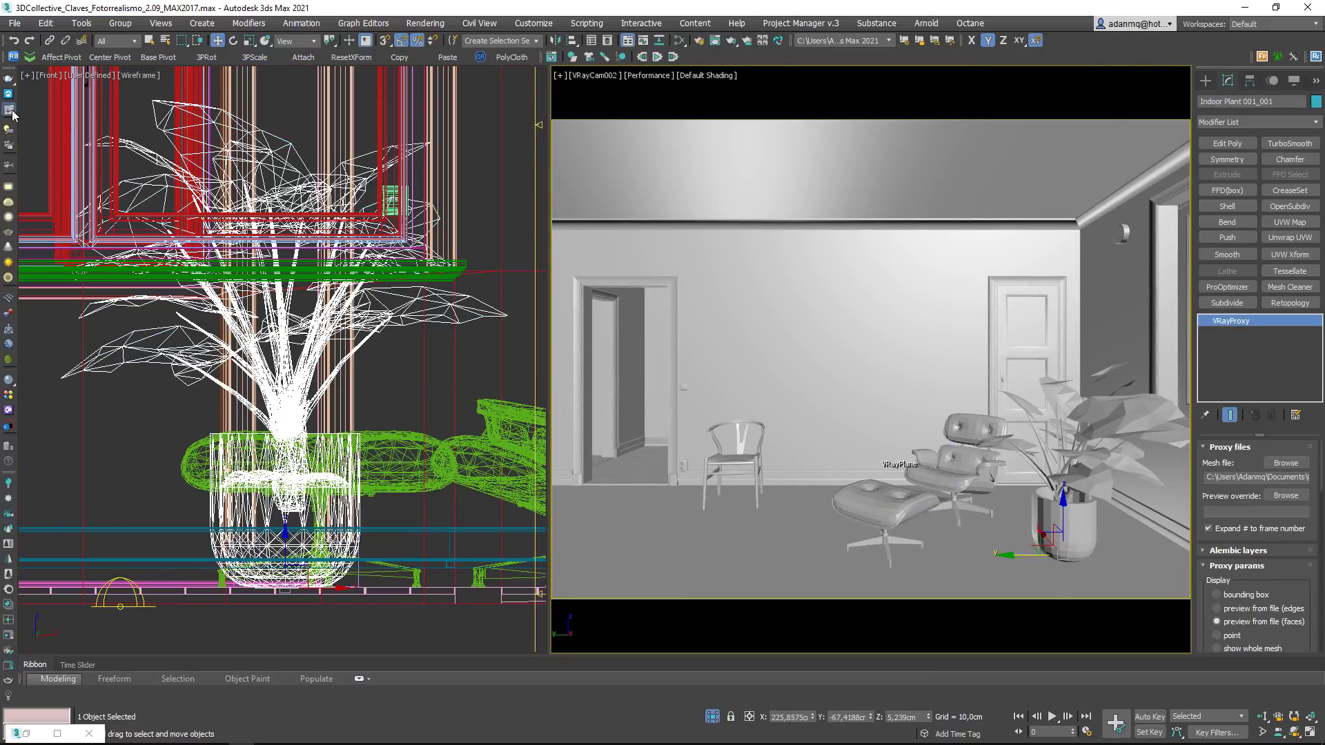
Step: Render the room with the indoor plant interactively, stop the render, and close the frame buffer
click(715, 40)
key(shift+q)
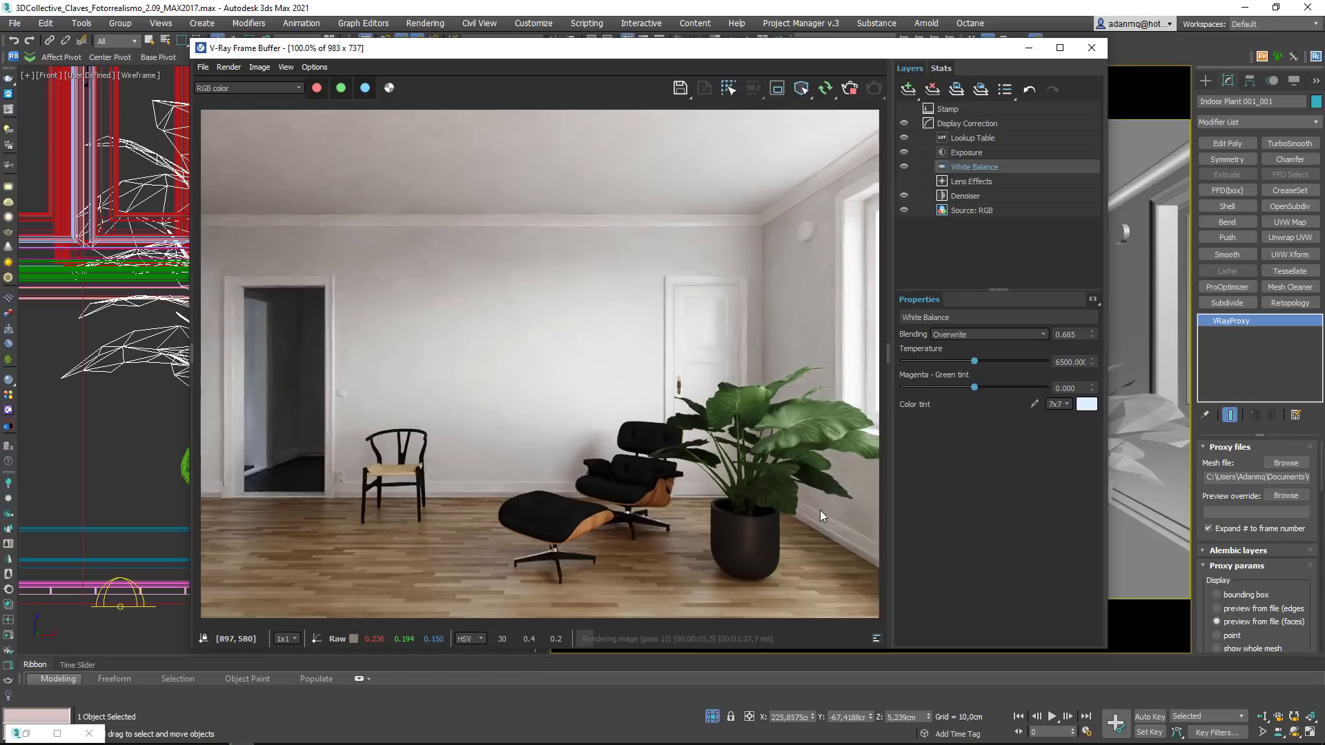
click(850, 88)
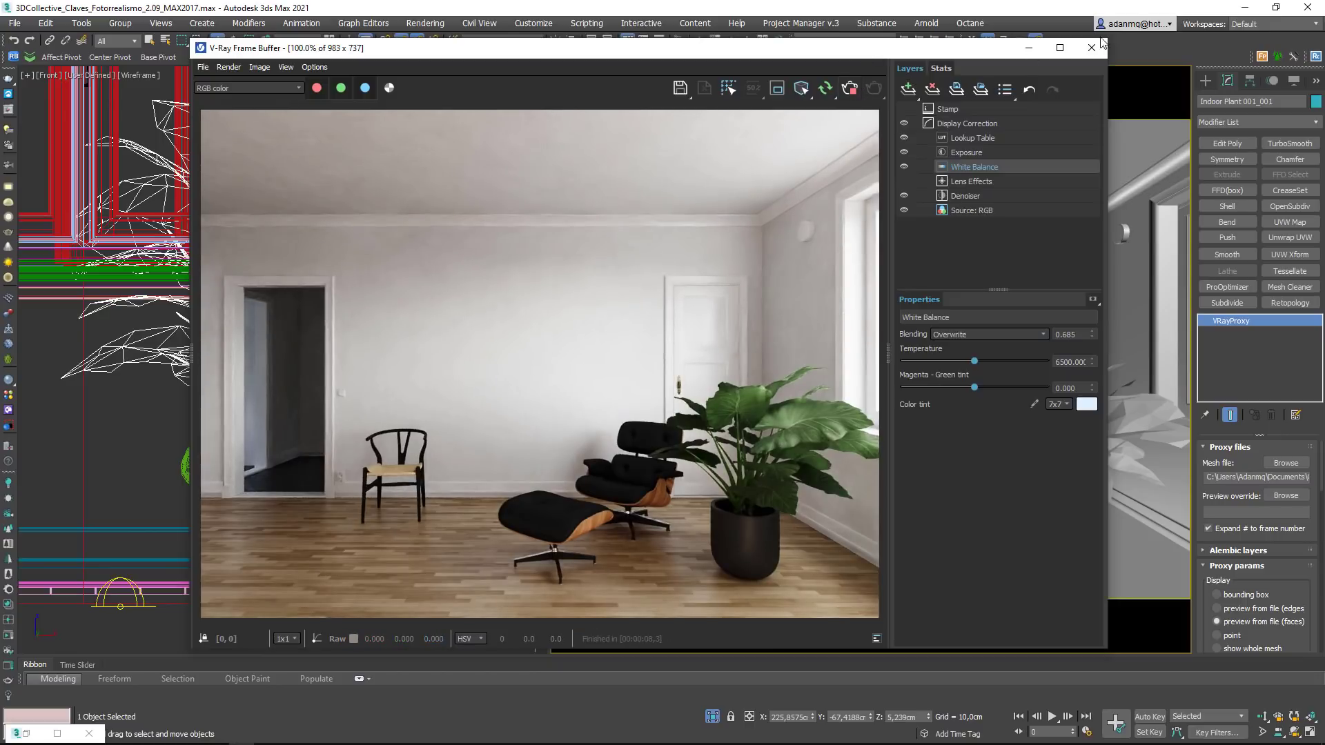
click(1088, 55)
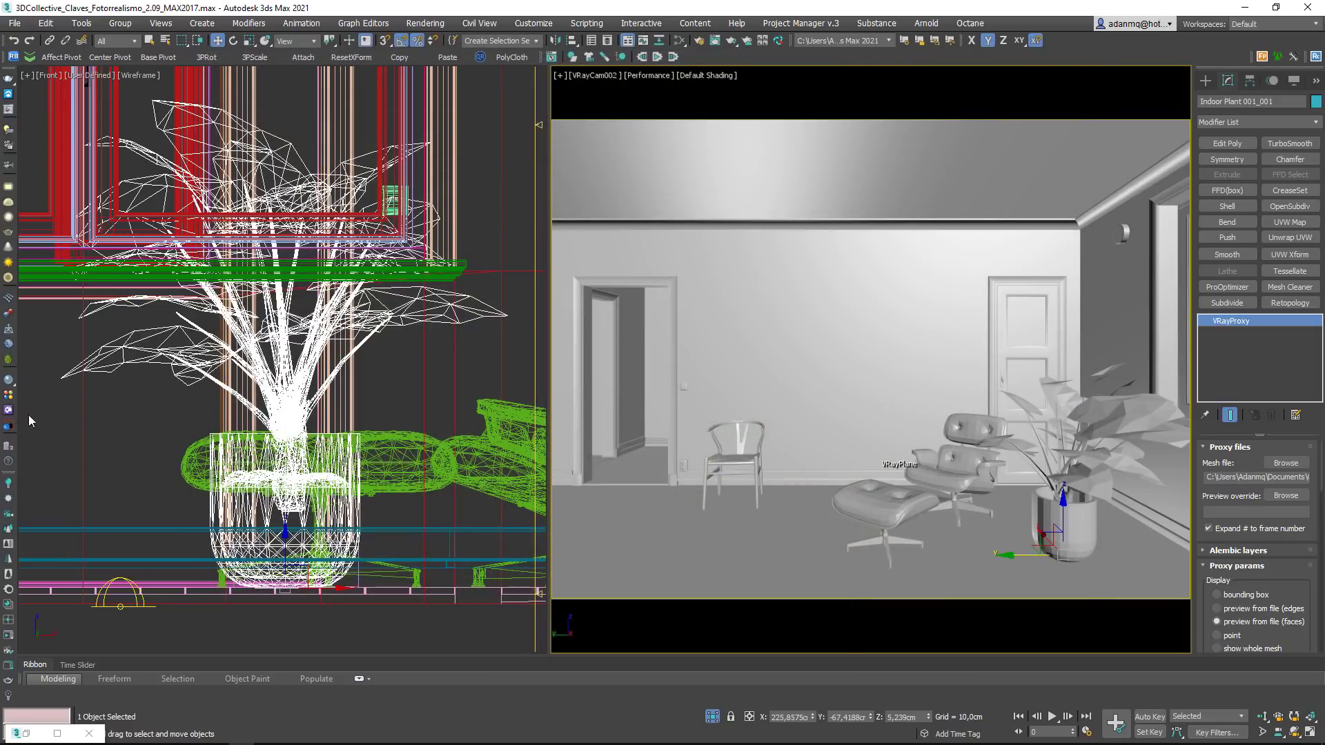
Step: Reopen the Chaos Cosmos browser and review the downloaded assets under Creators and 3D Models
click(9, 411)
click(31, 737)
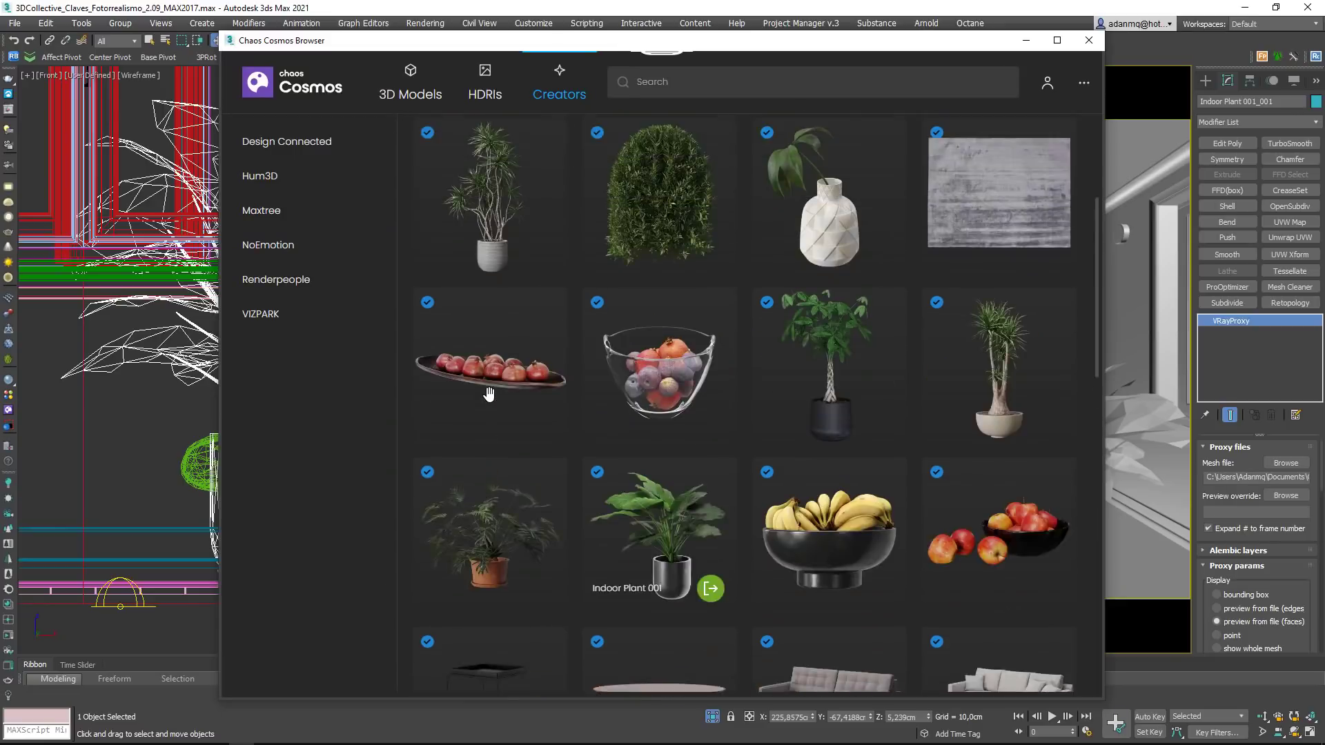
scroll(488, 393, up, 3)
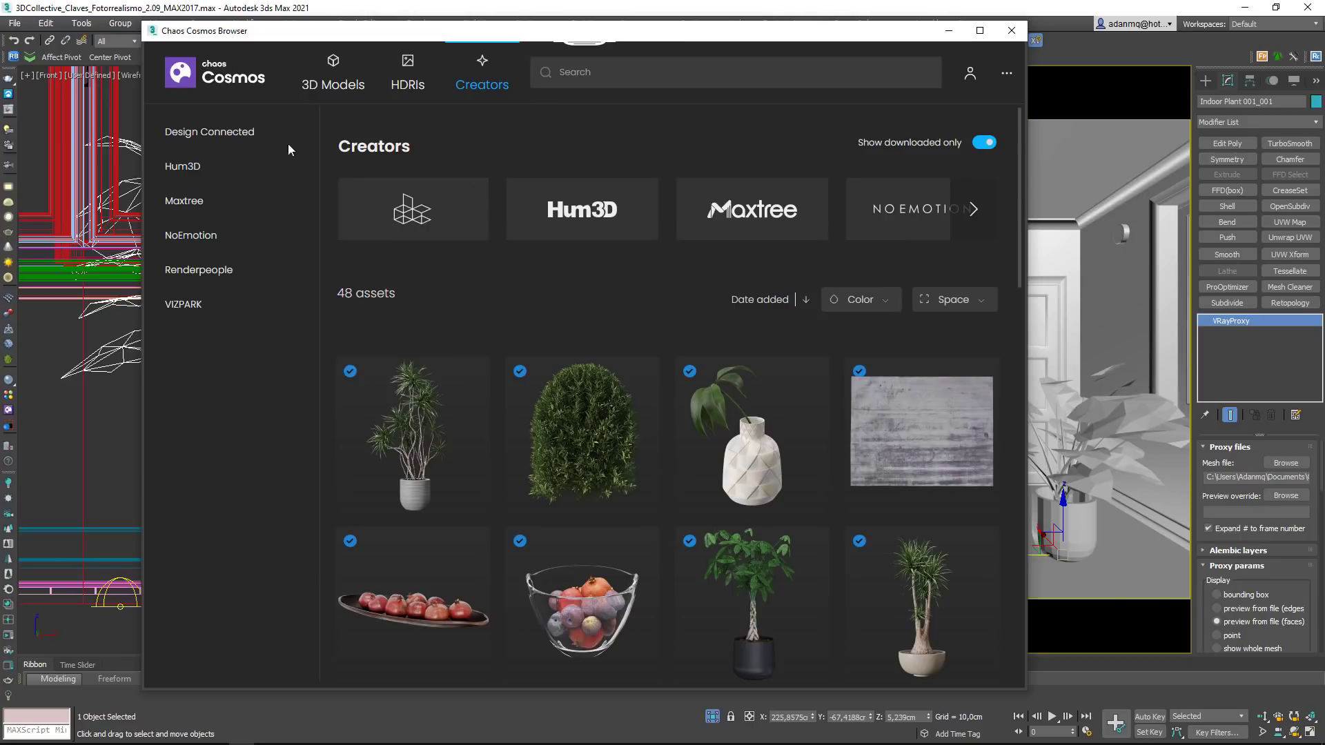
click(334, 76)
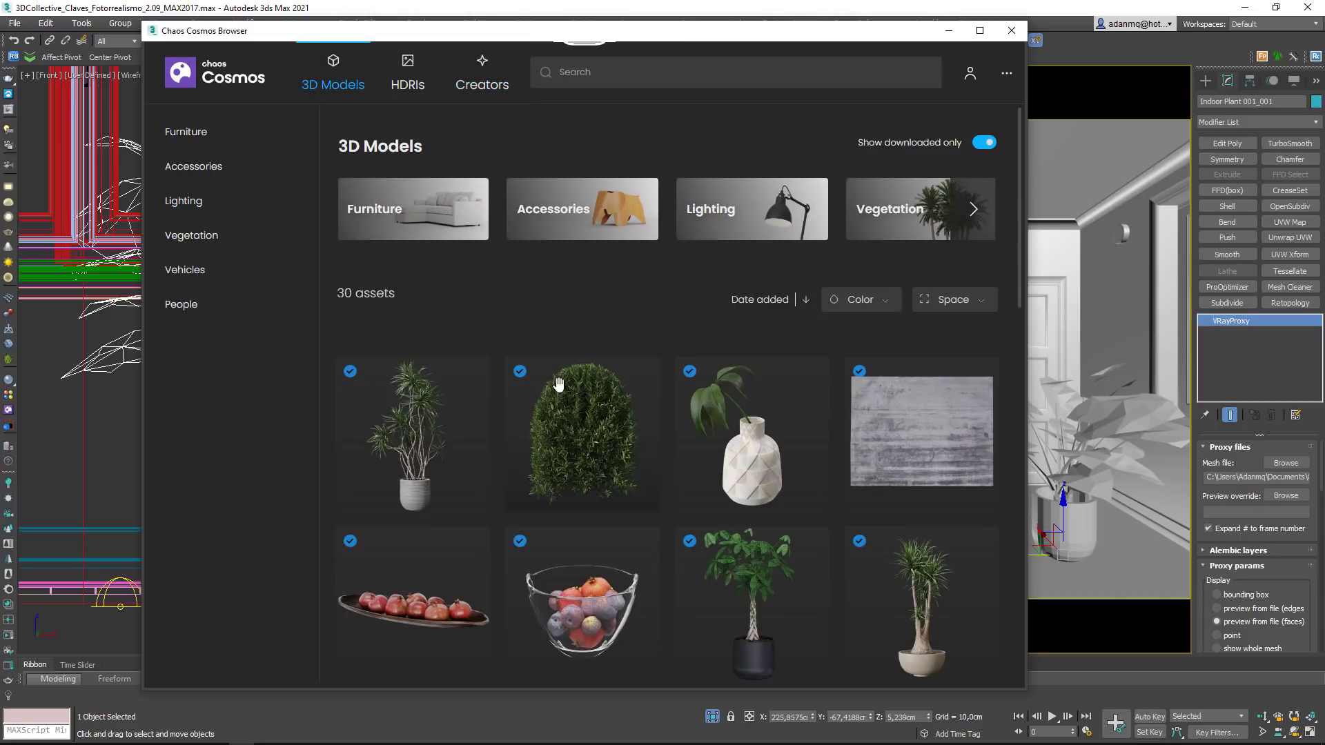
scroll(545, 497, down, 7)
scroll(540, 509, down, 2)
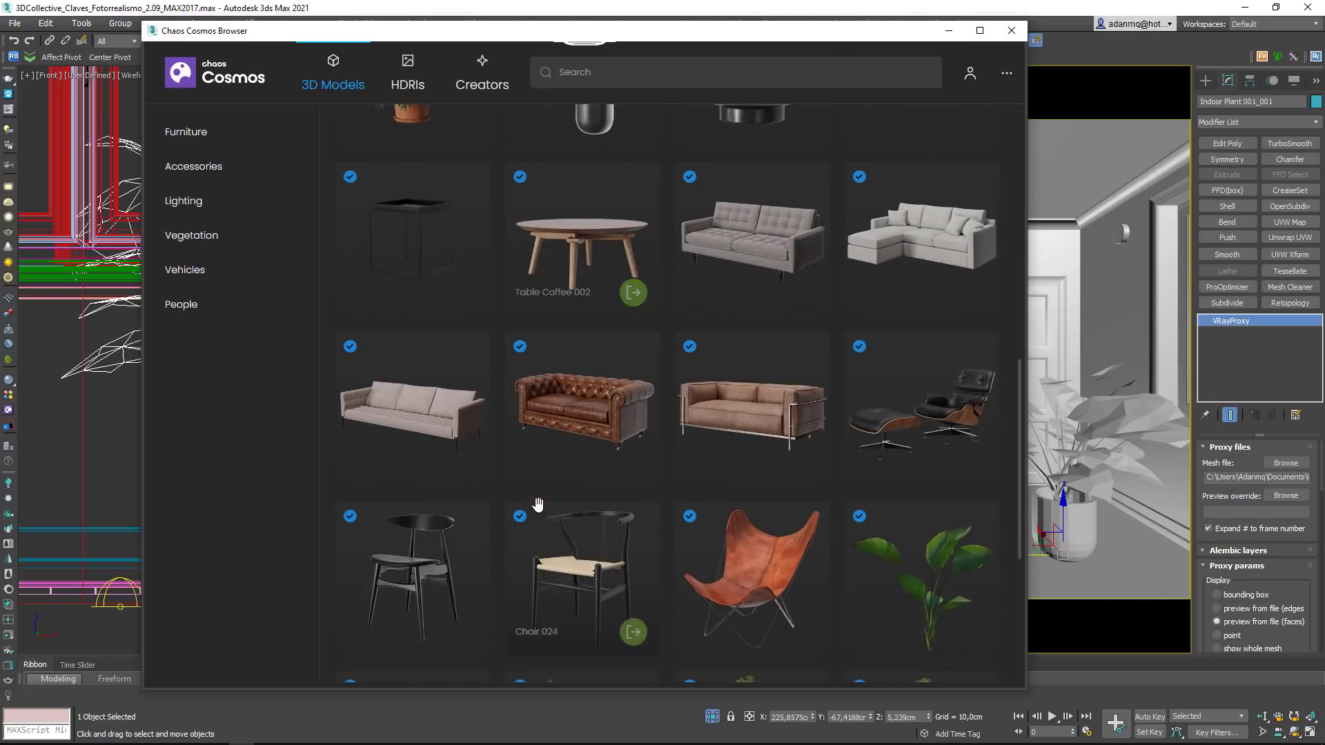
scroll(540, 509, up, 9)
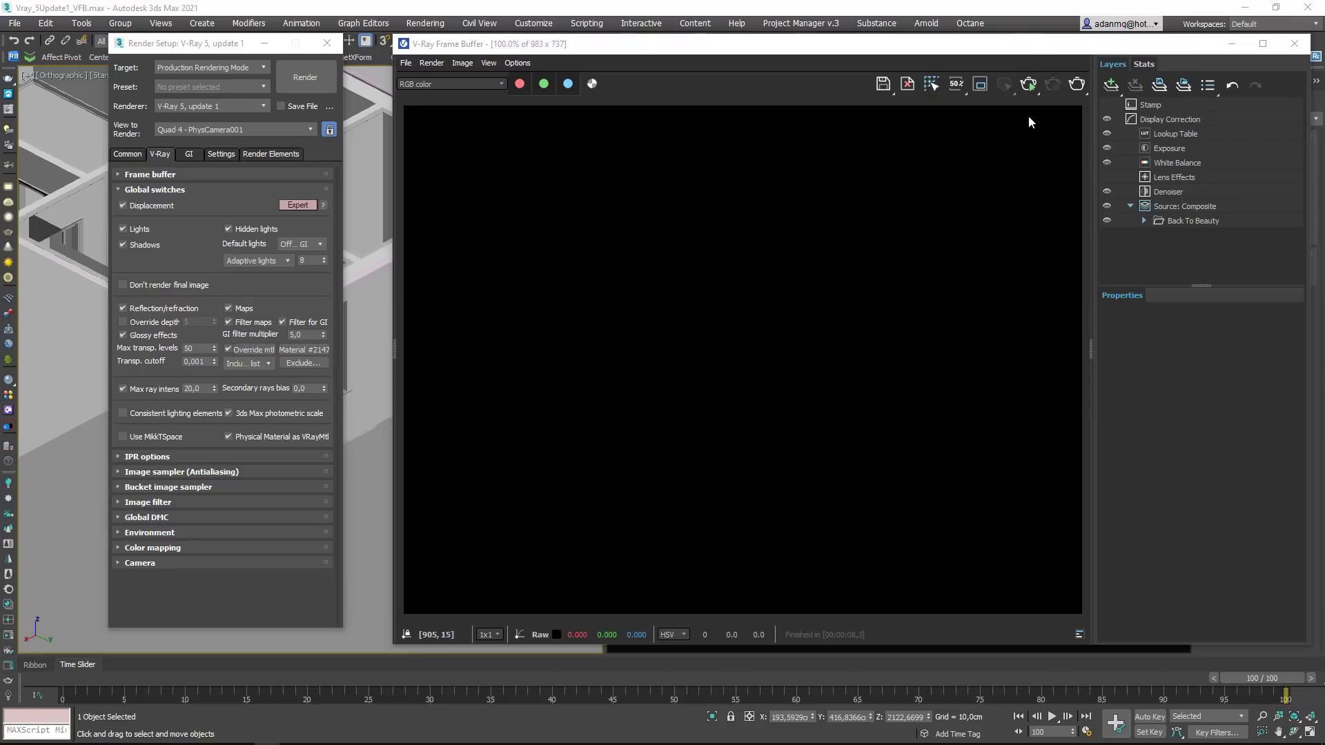
Step: Start an interactive render of the PhysCamera001 view in the Vray_5Update1_VFB scene
click(1028, 85)
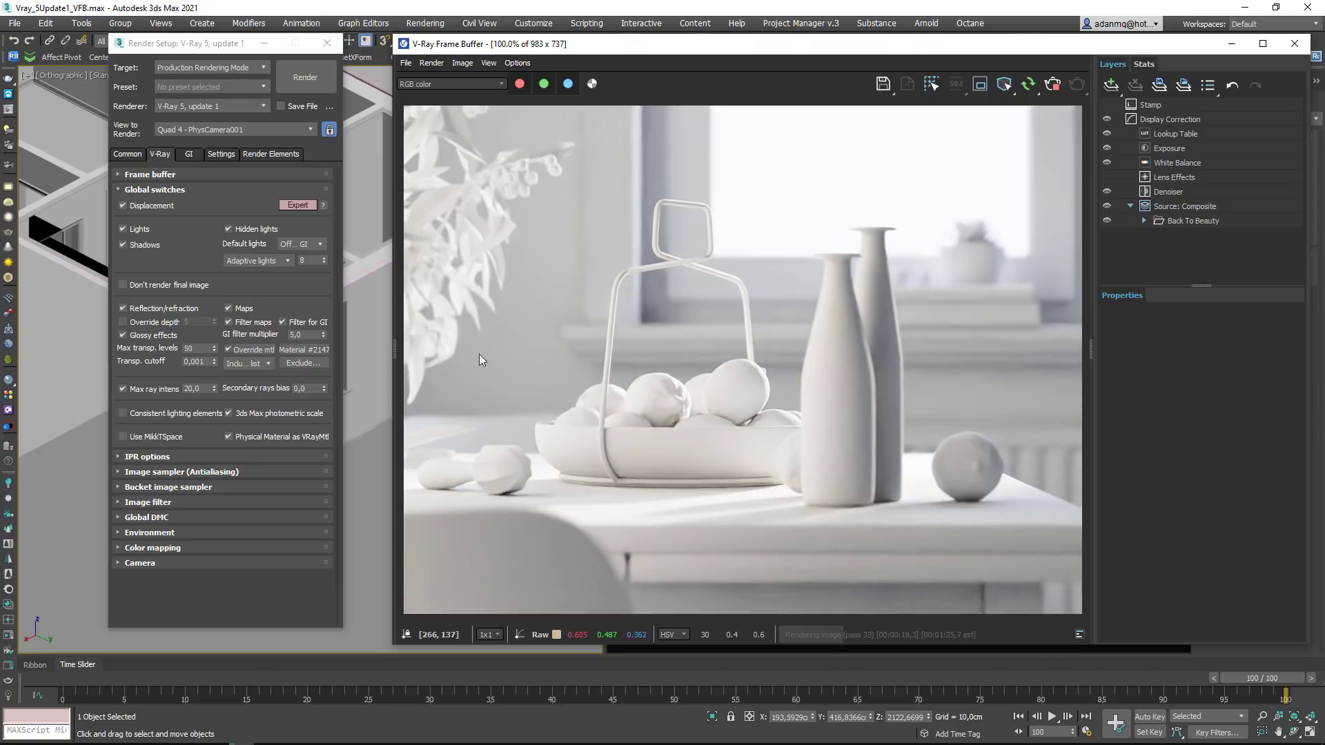
Step: Set the override material to preserve the original refraction and opacity, and stop the interactive render
click(254, 349)
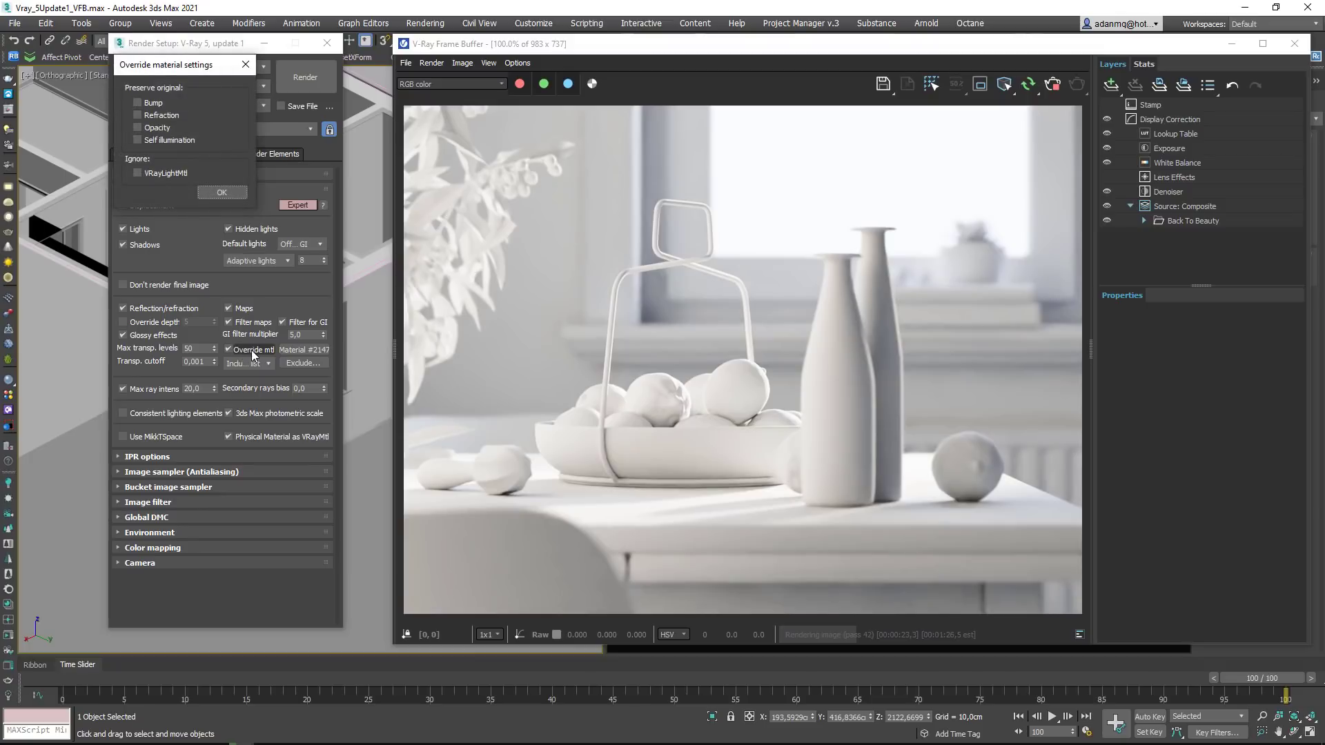
drag(147, 69, 207, 161)
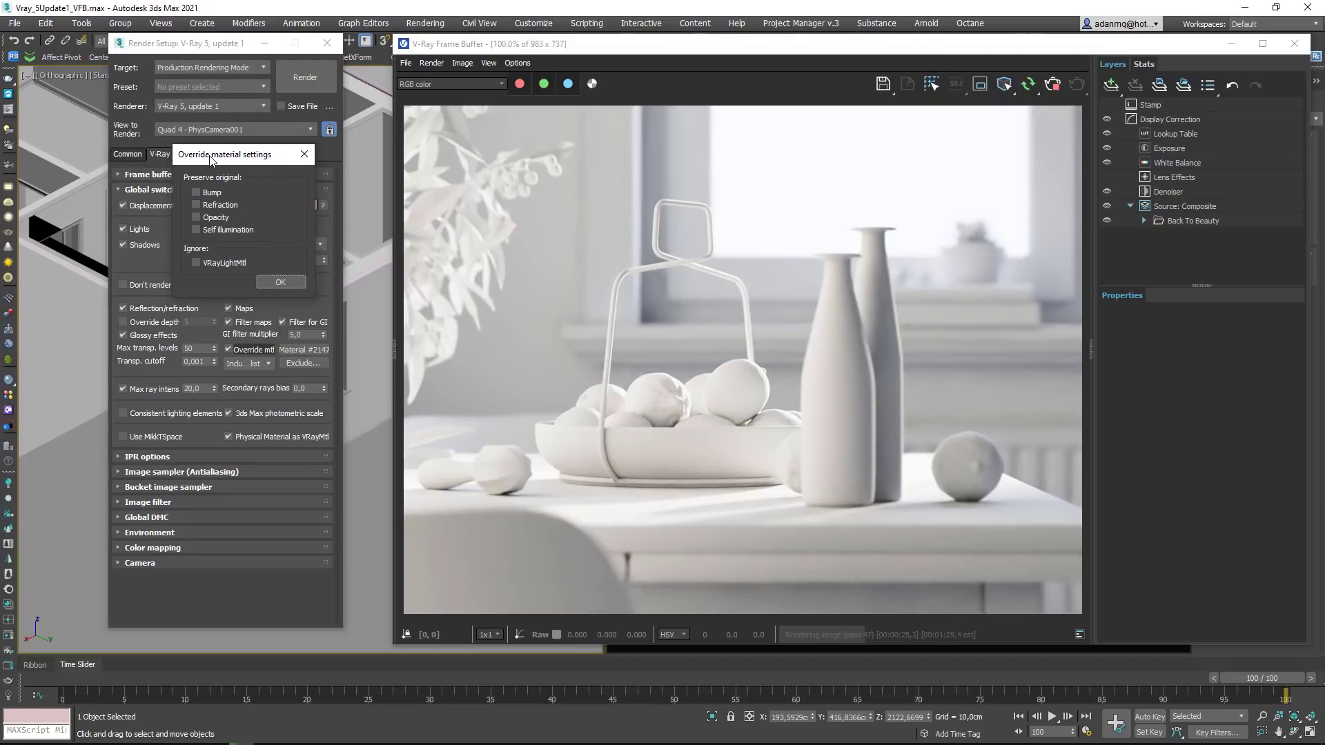
click(197, 205)
click(197, 217)
click(279, 282)
click(1055, 83)
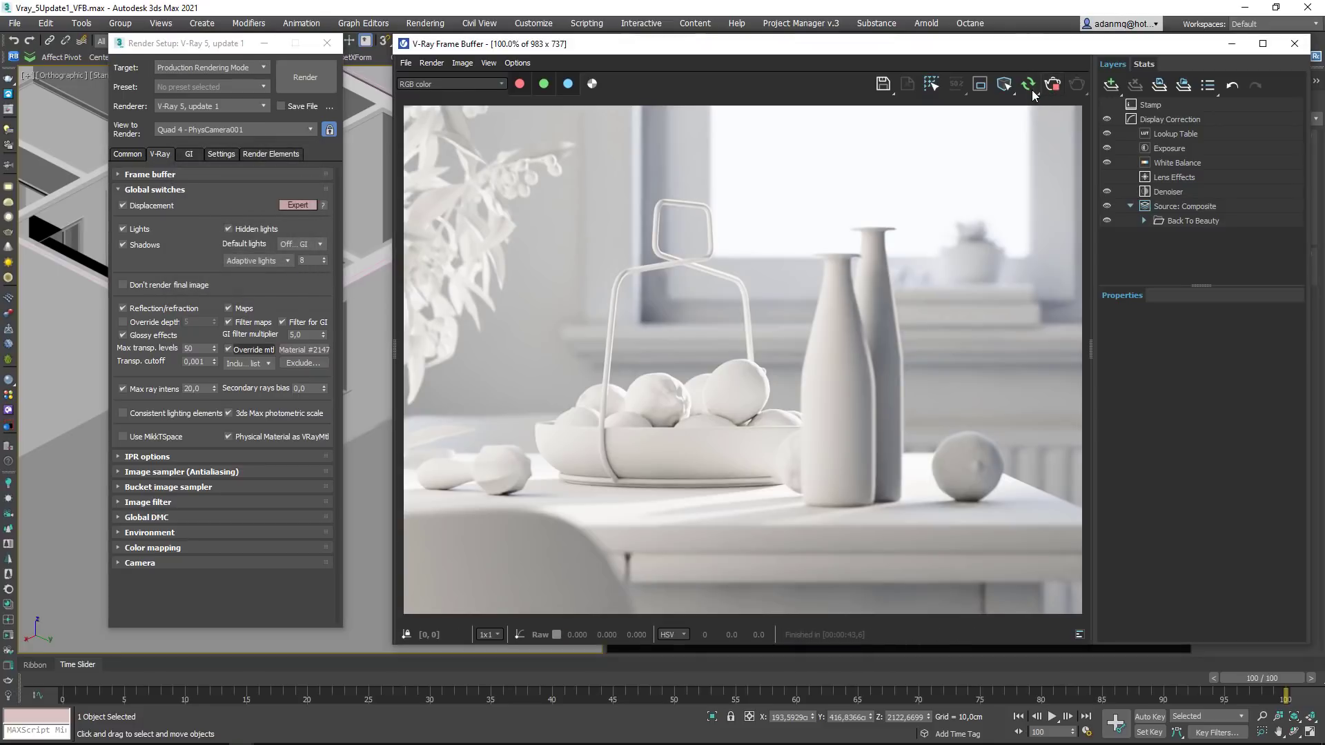
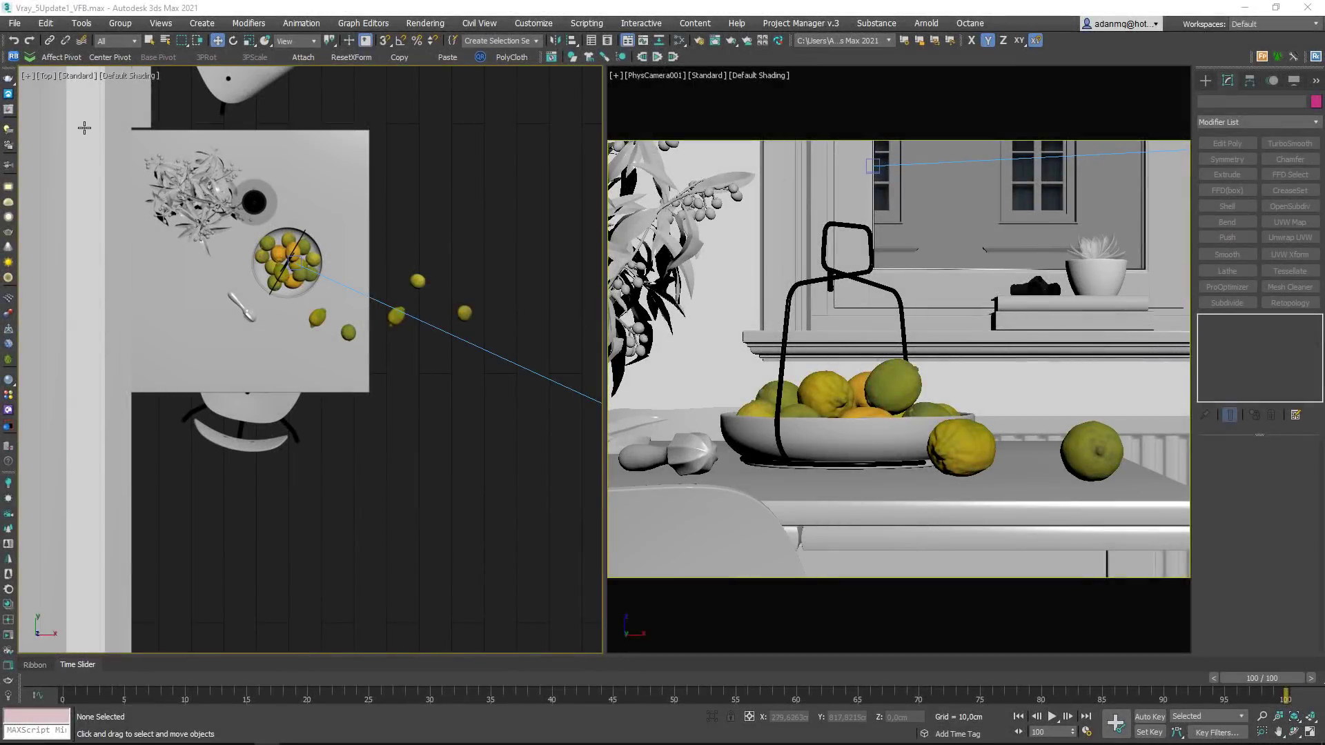
Step: Review the scene's light in the V-Ray Light Lister, close it, and open the V-Ray Camera Lister
click(8, 145)
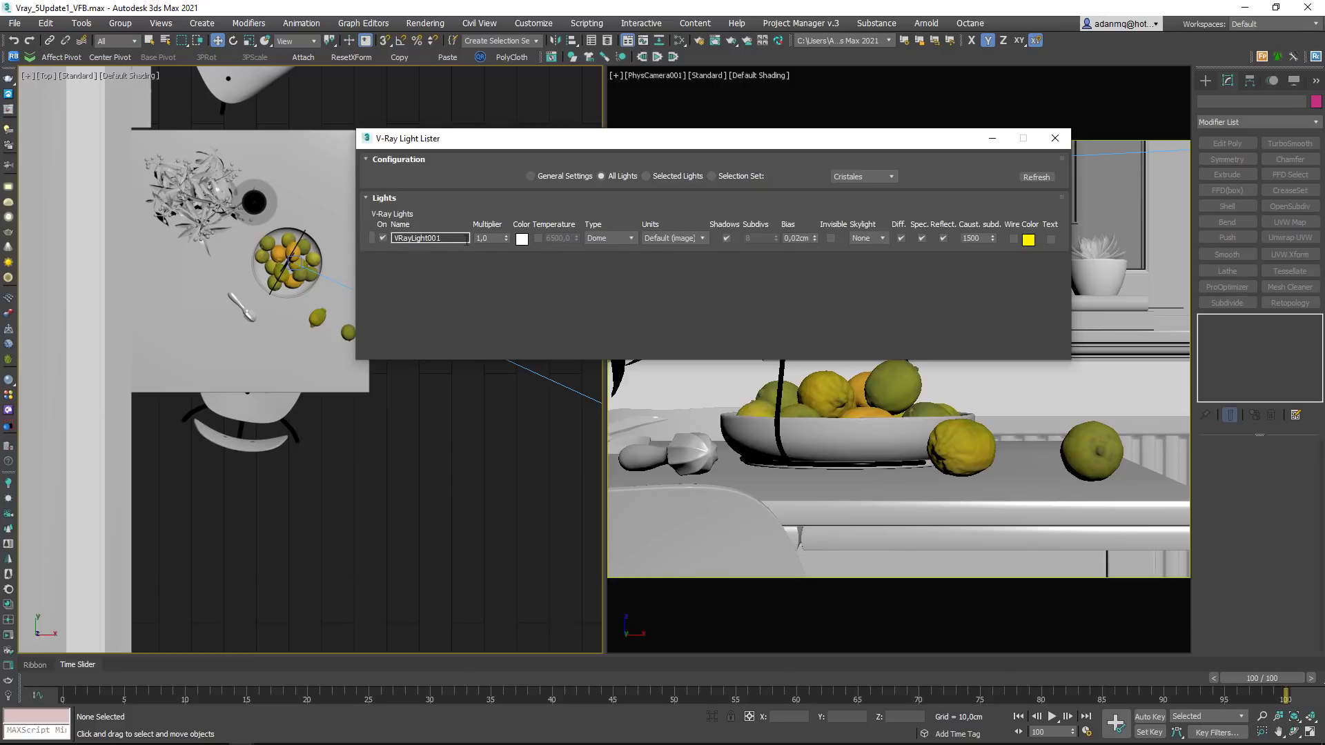
click(1061, 144)
scroll(474, 273, down, 5)
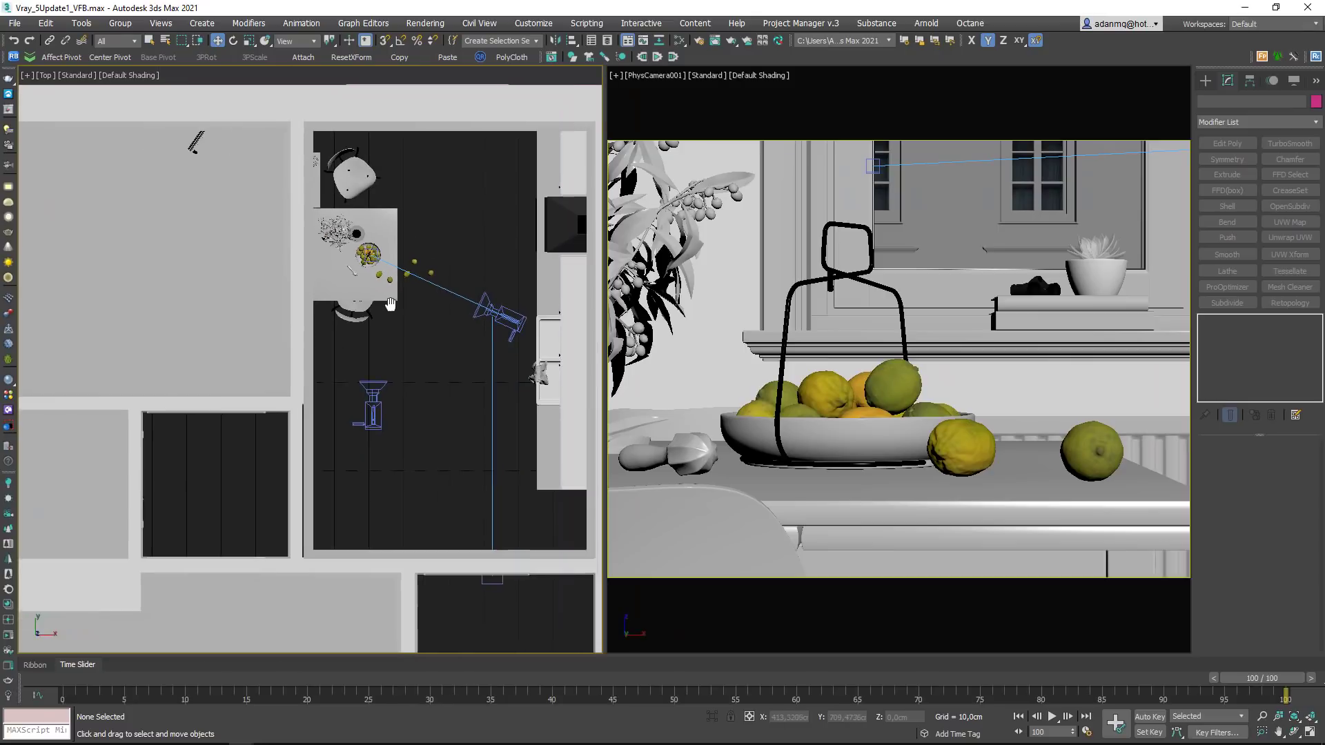
click(9, 146)
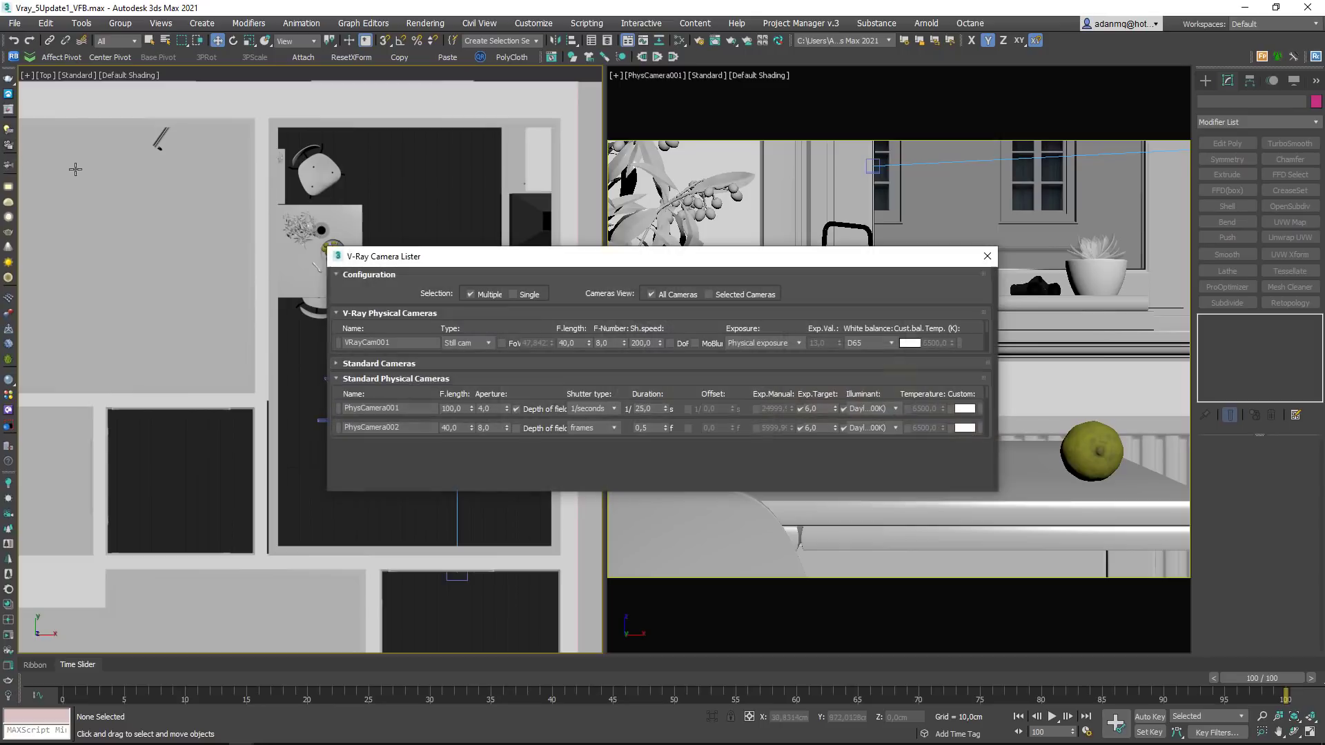
drag(407, 267, 494, 192)
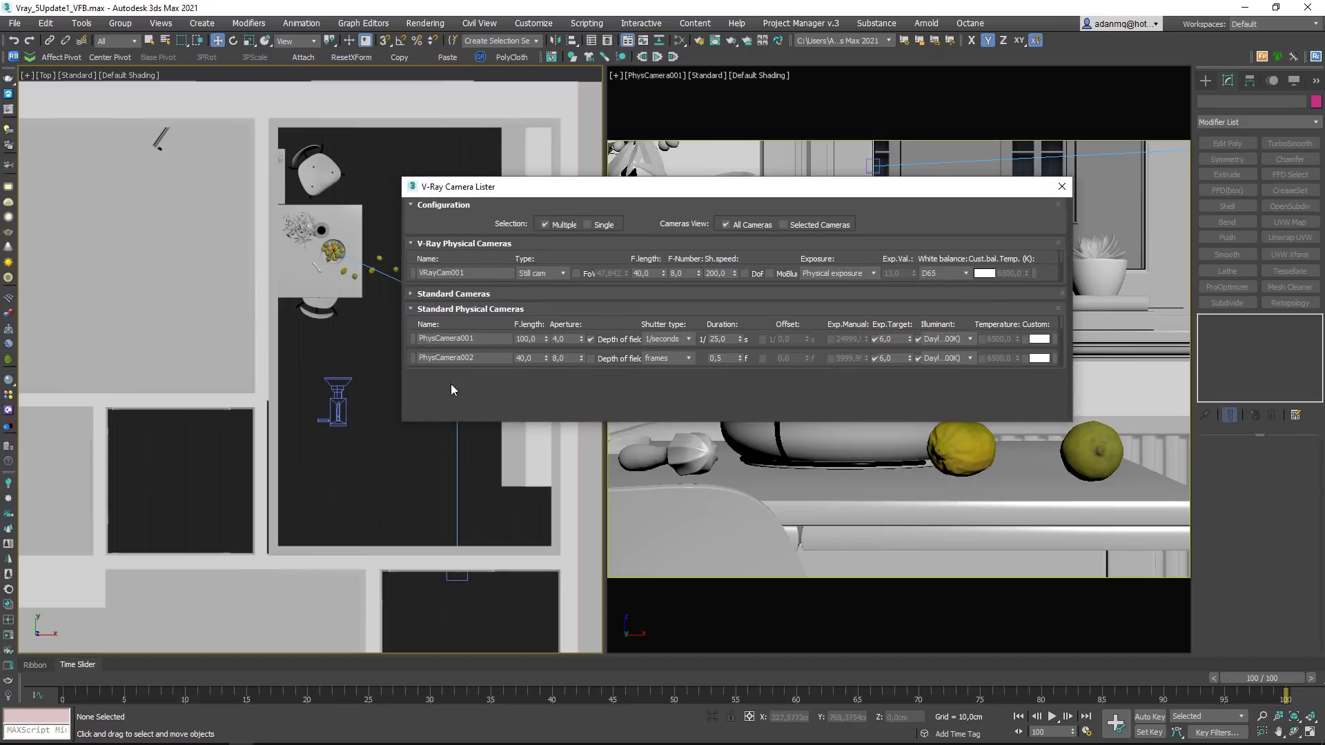
Step: Select VRayCam001, PhysCamera001 and PhysCamera002 from the camera lister and deselect them again
click(412, 276)
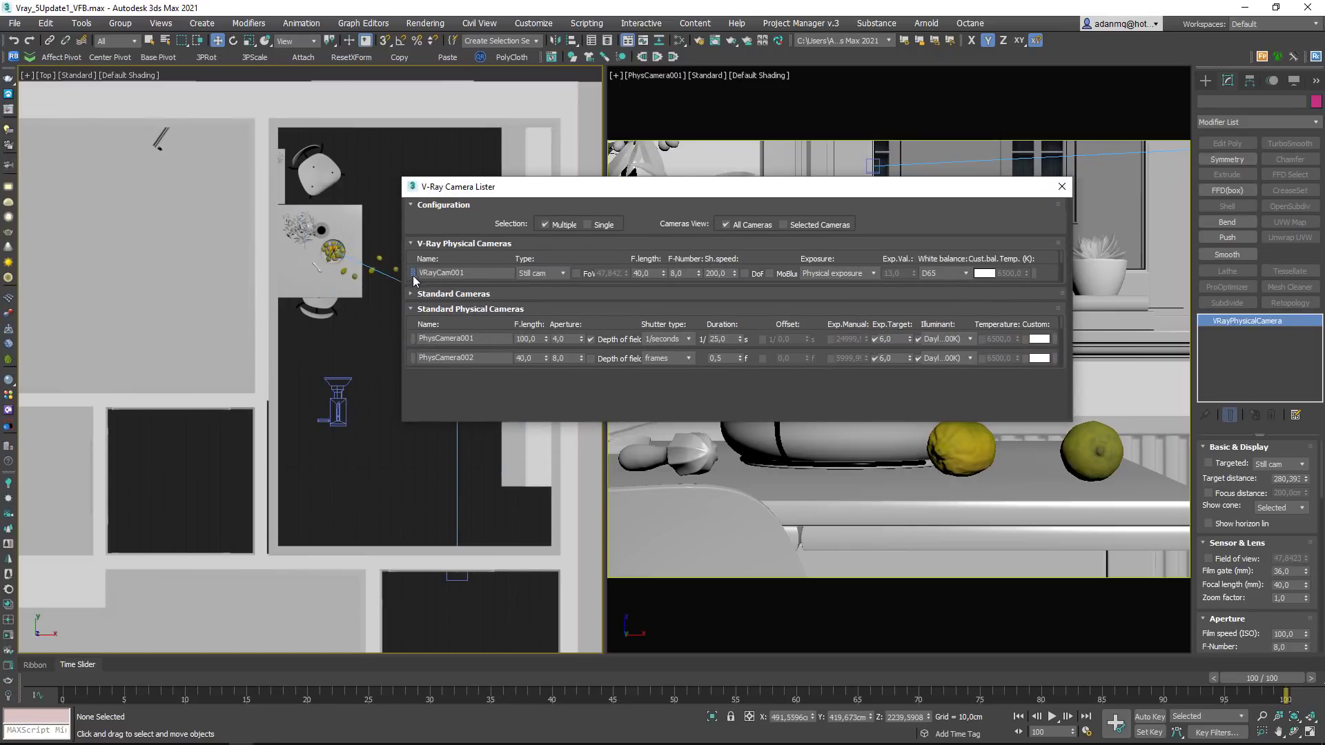
click(412, 338)
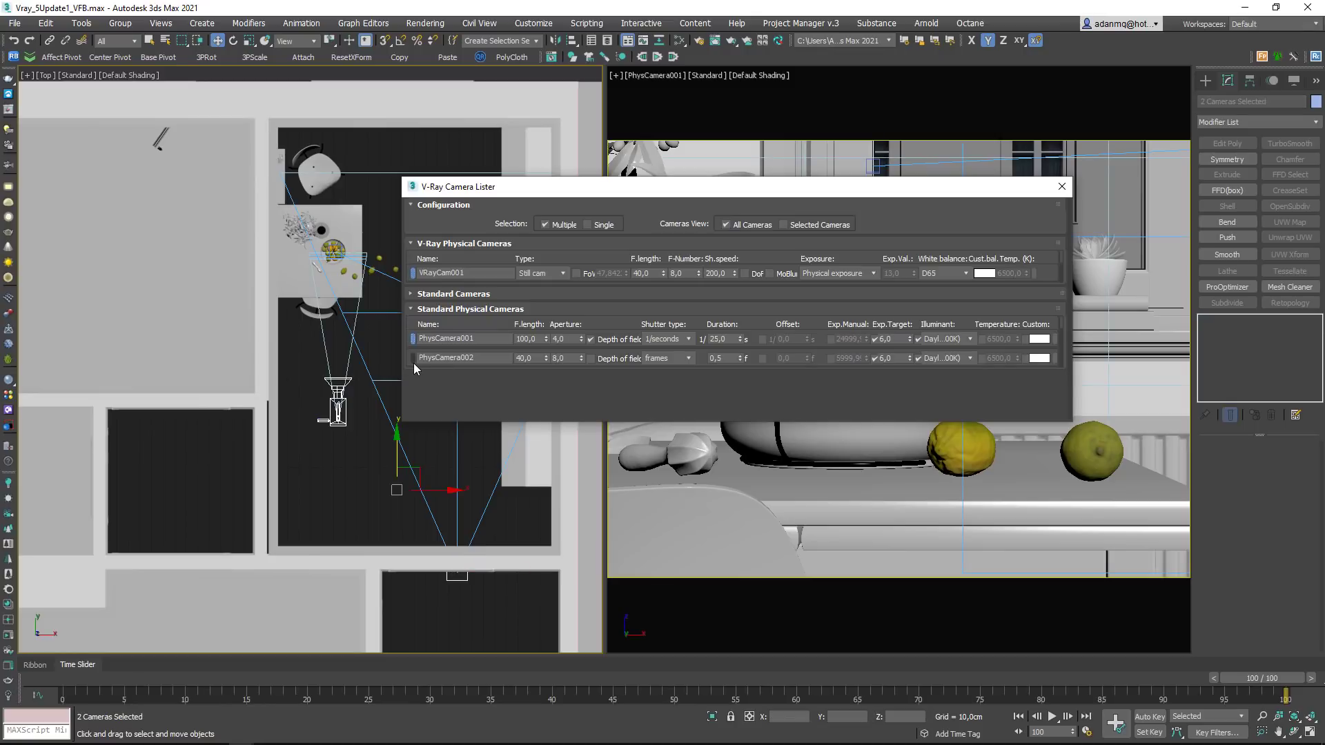
click(412, 358)
click(412, 339)
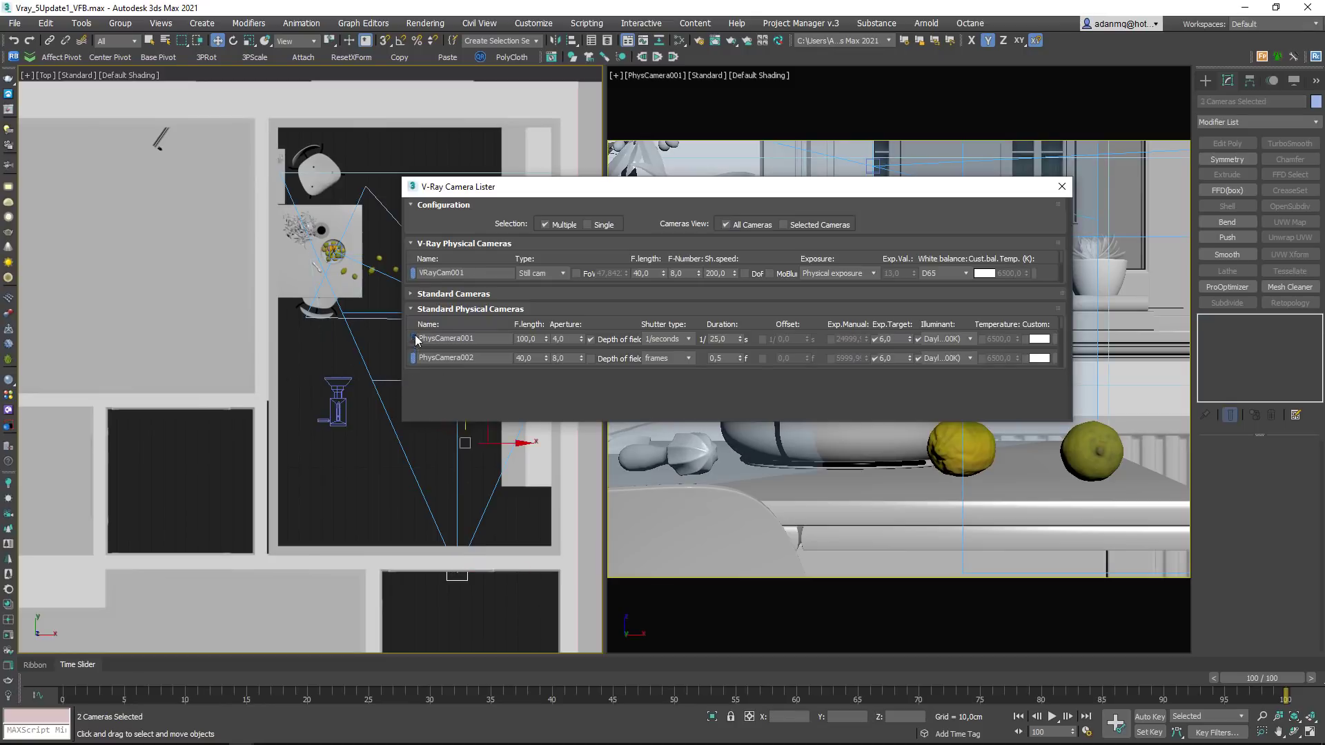
click(412, 273)
click(413, 359)
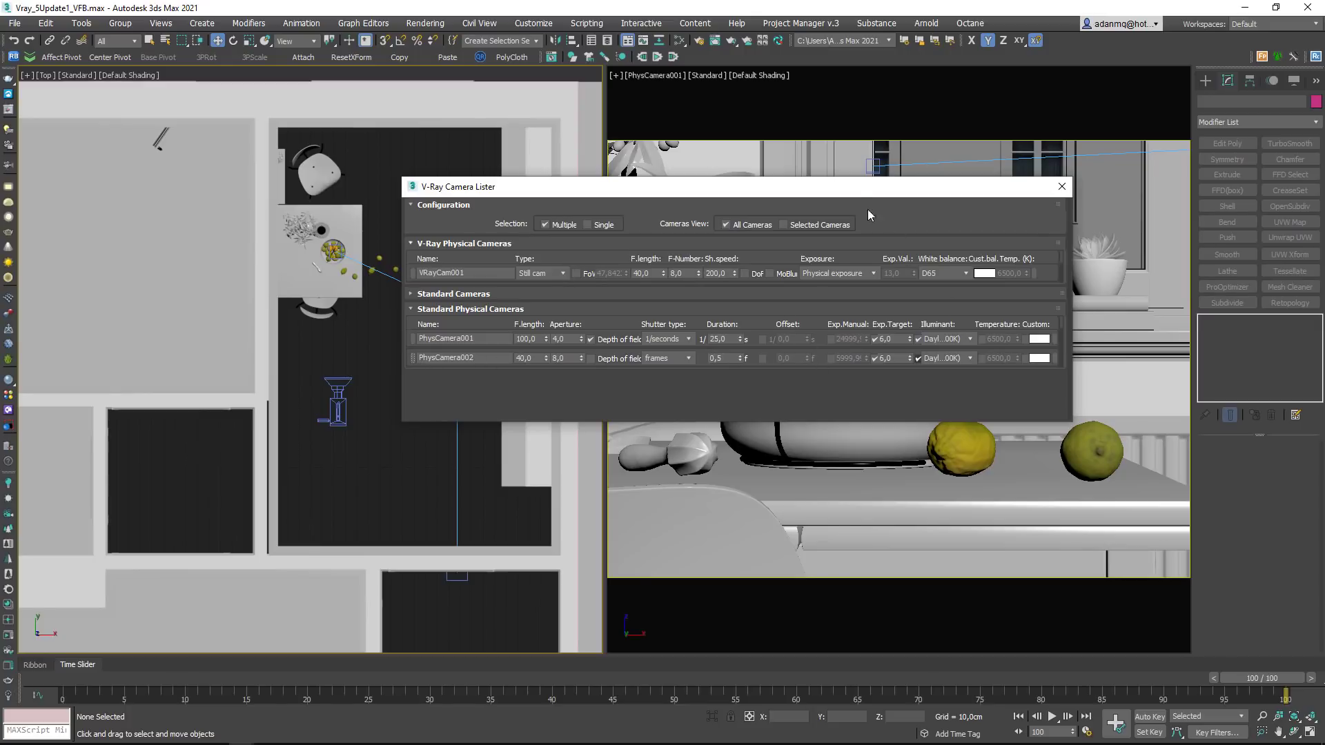
drag(849, 189, 920, 111)
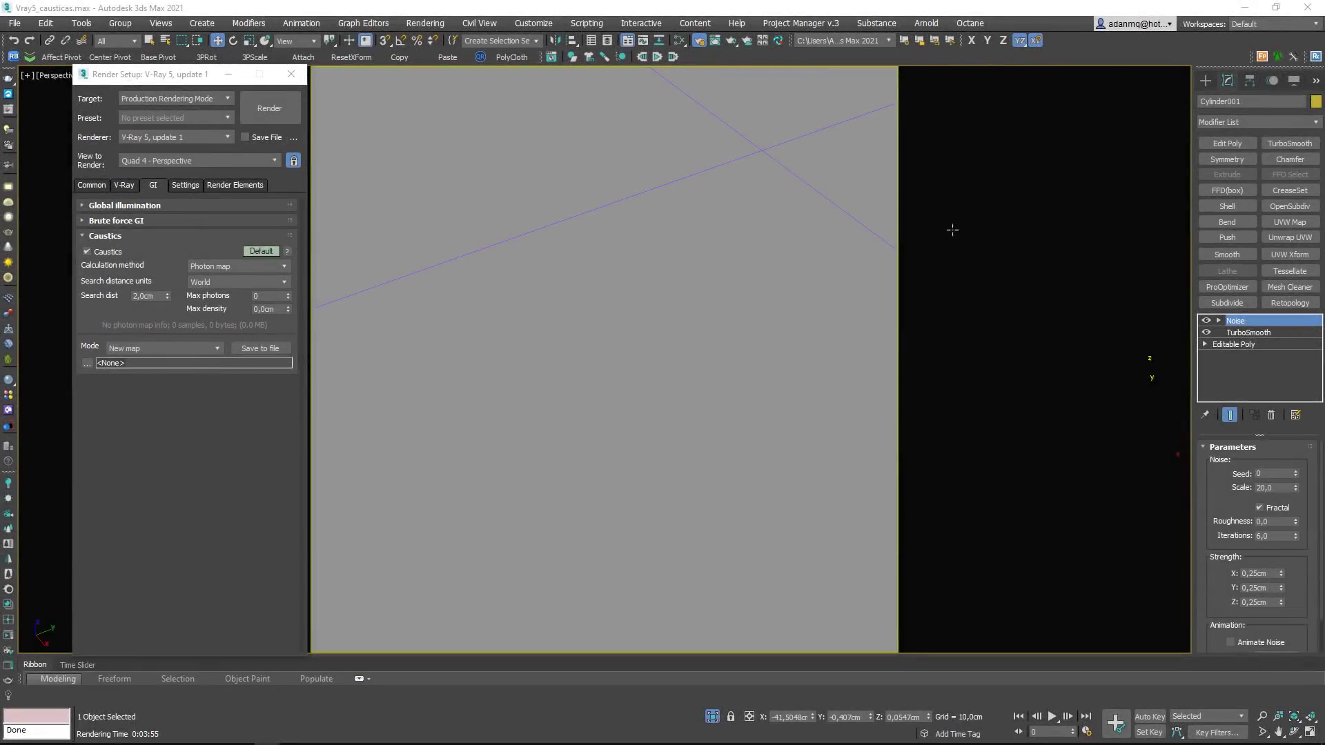
Step: Render the glass cylinder and disc in the Vray5_causticas scene with photon map caustics and examine their shadows
scroll(952, 228, down, 5)
middle_drag(908, 404, 716, 309)
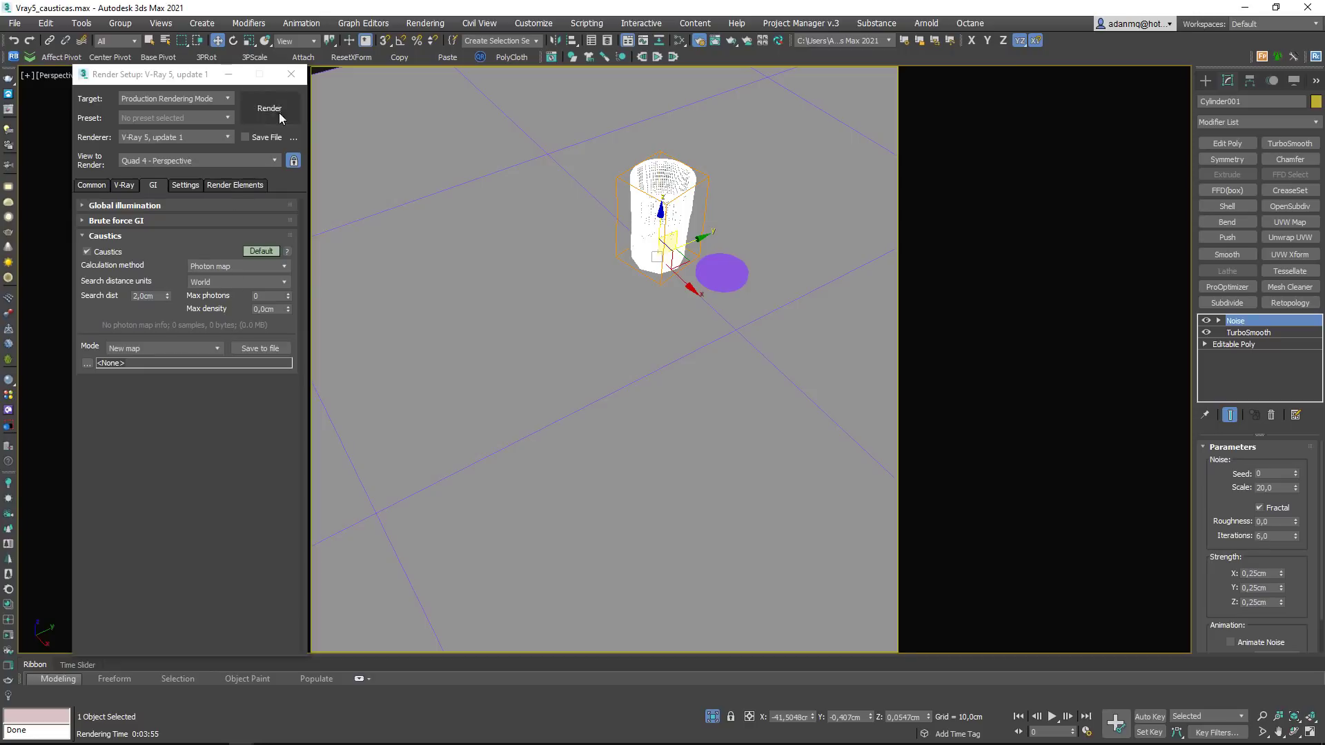
scroll(666, 205, down, 3)
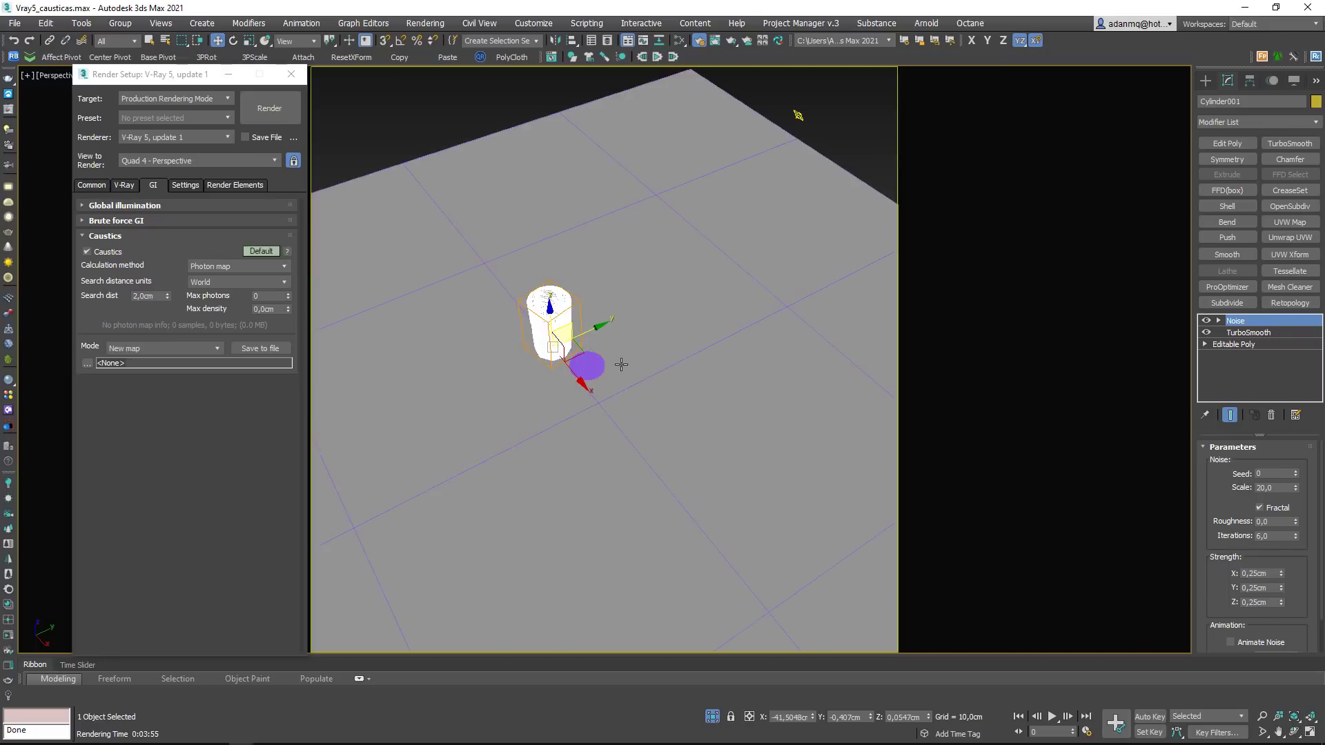
scroll(620, 364, up, 3)
middle_drag(657, 356, 840, 313)
middle_drag(704, 366, 702, 323)
click(283, 111)
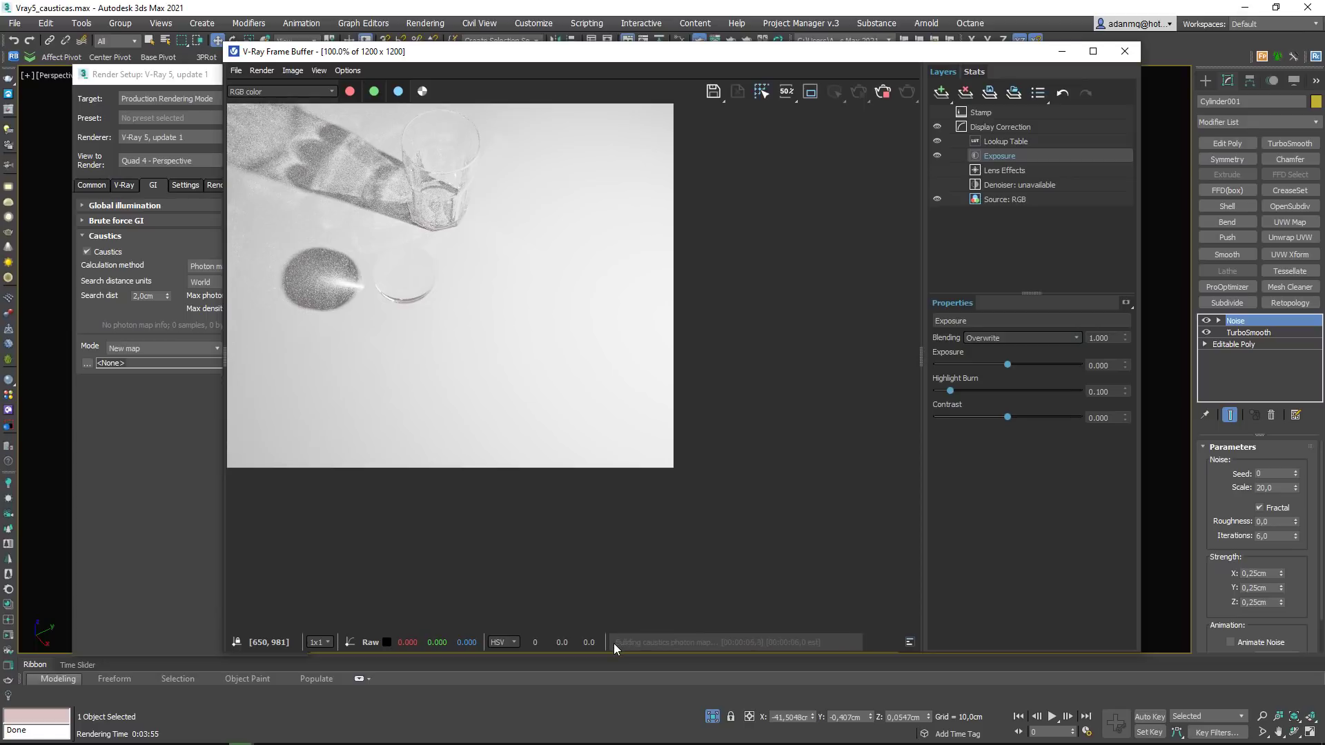
scroll(651, 448, down, 2)
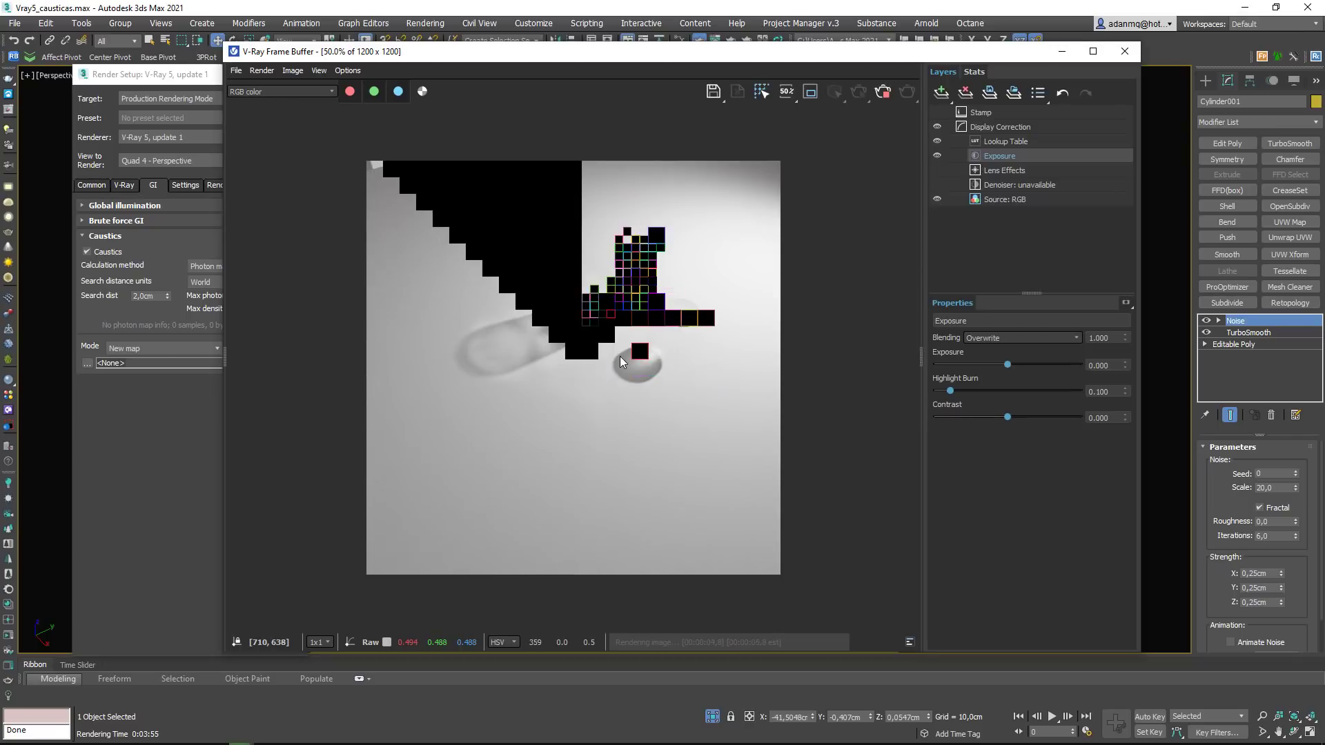
scroll(650, 349, up, 2)
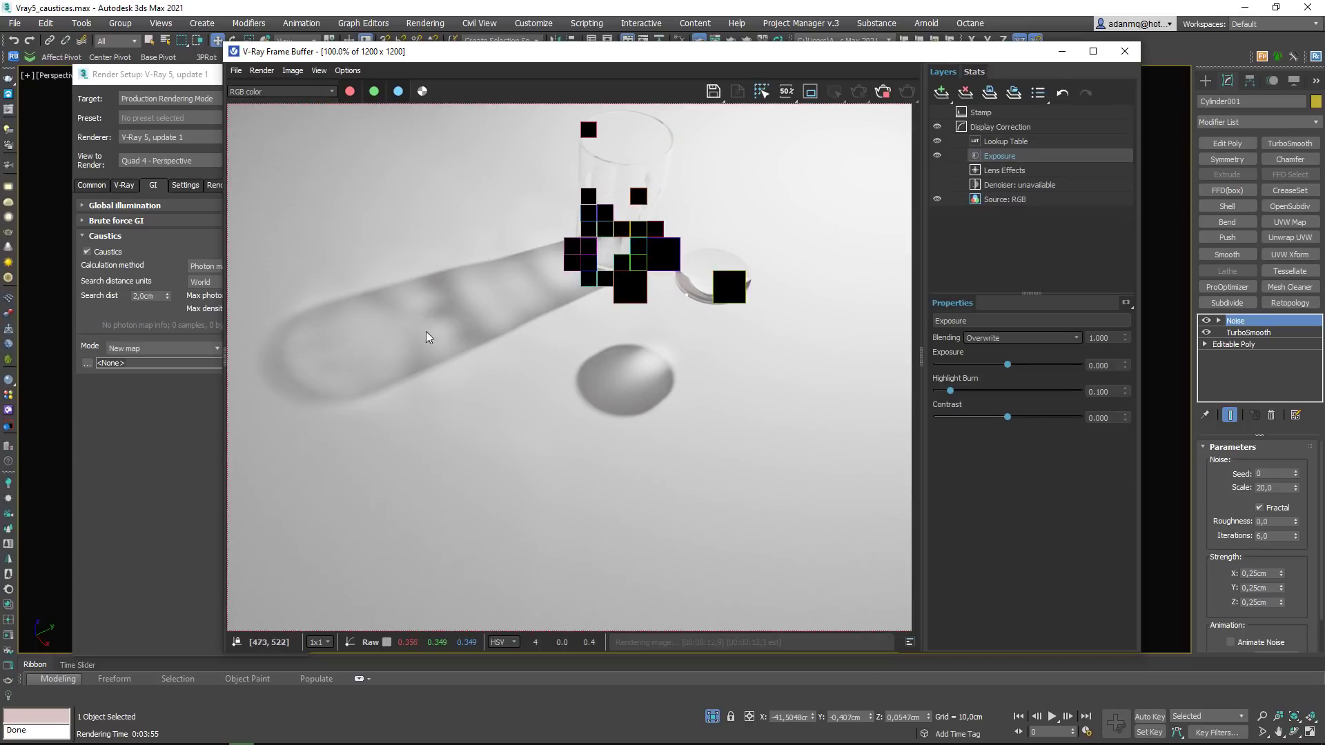
Step: Stop the production render, render the photon map caustics interactively, and close the frame buffer
click(883, 91)
click(857, 92)
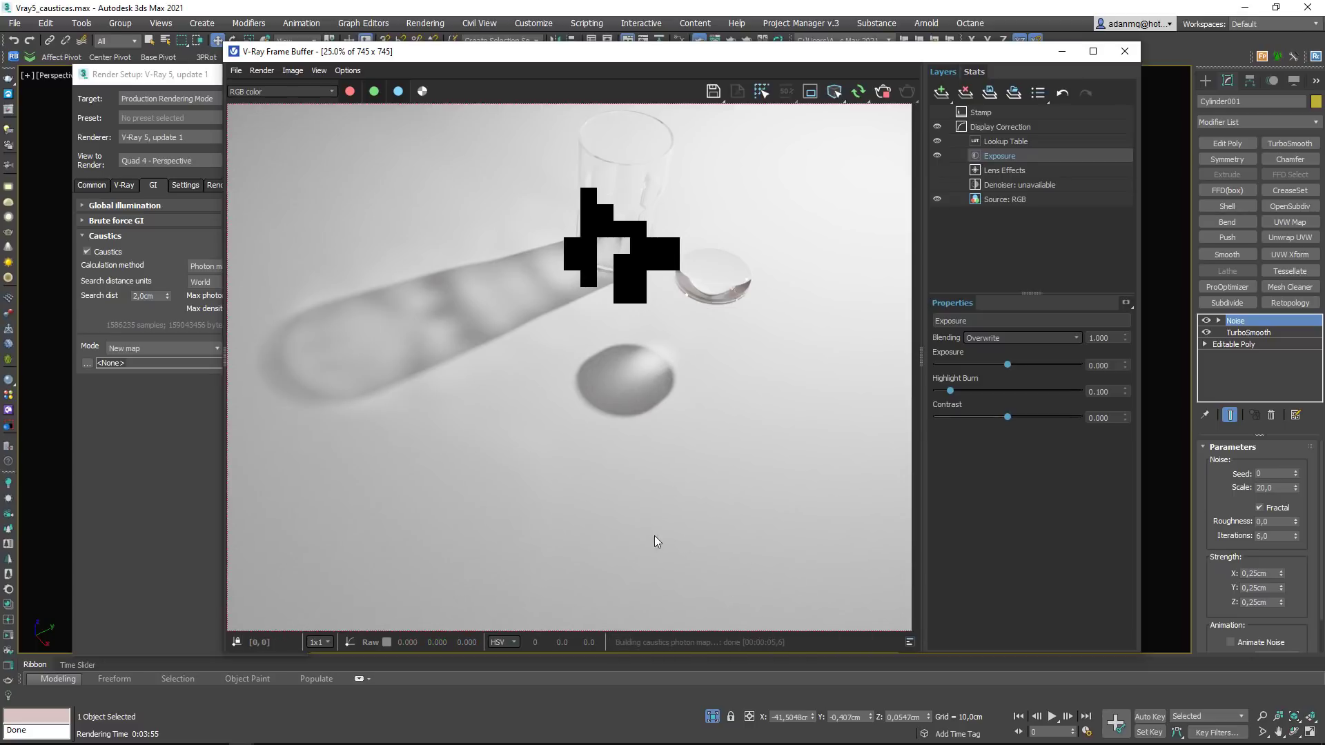
scroll(597, 400, up, 1)
scroll(595, 371, up, 1)
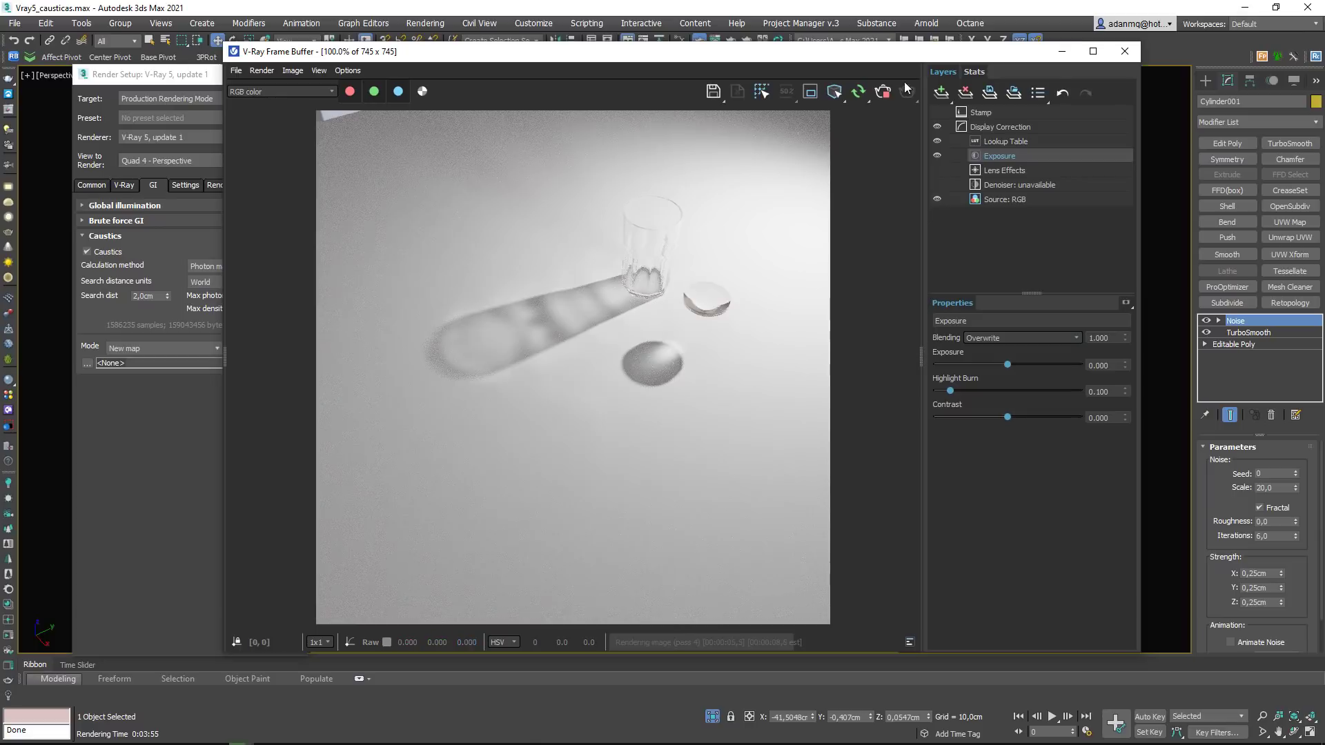
click(1121, 52)
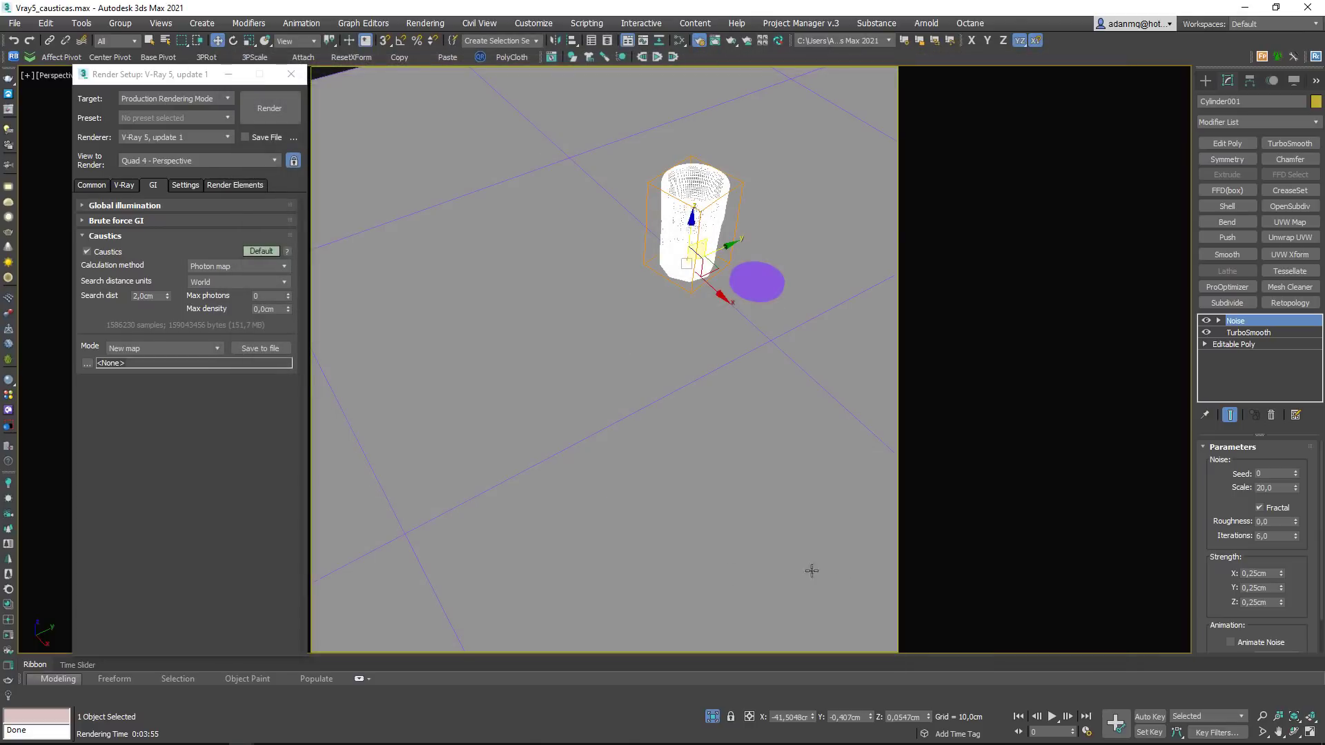
Step: Set the caustics calculation method to Progressive and show the Advanced caustics settings
click(221, 266)
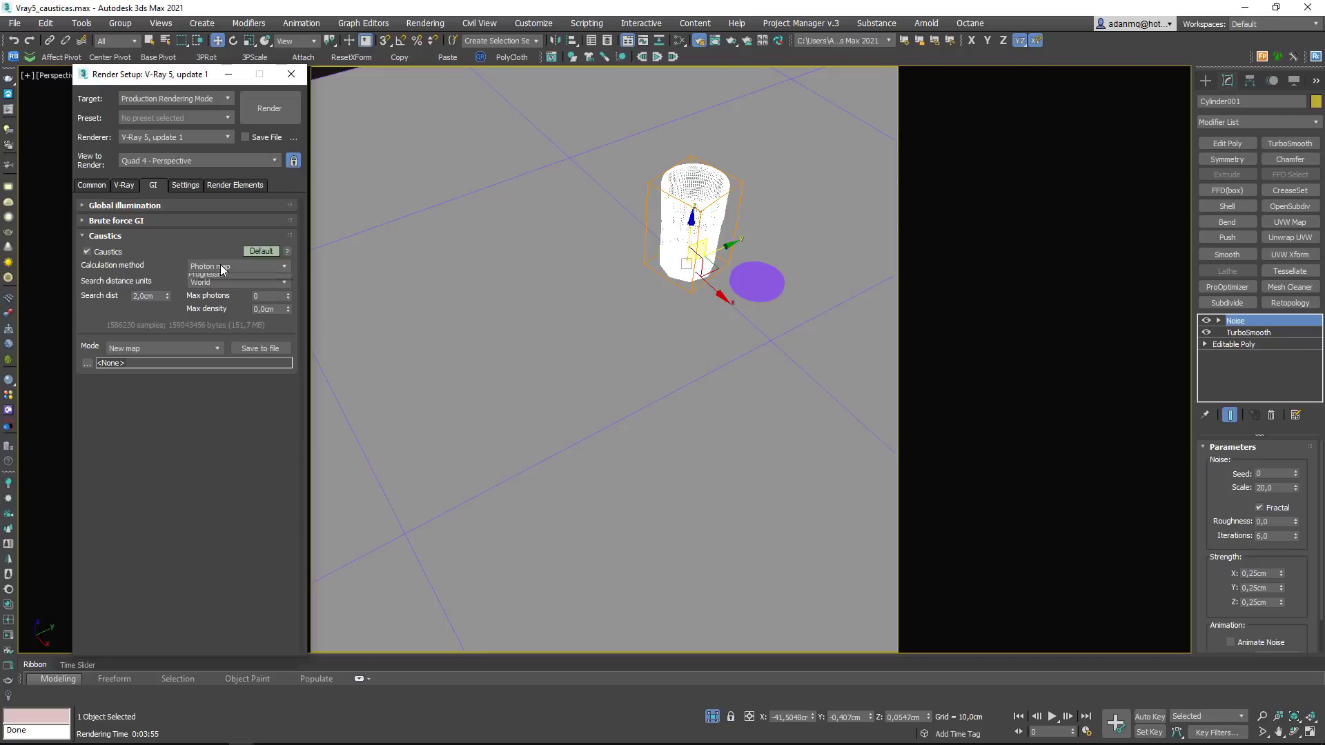
click(219, 287)
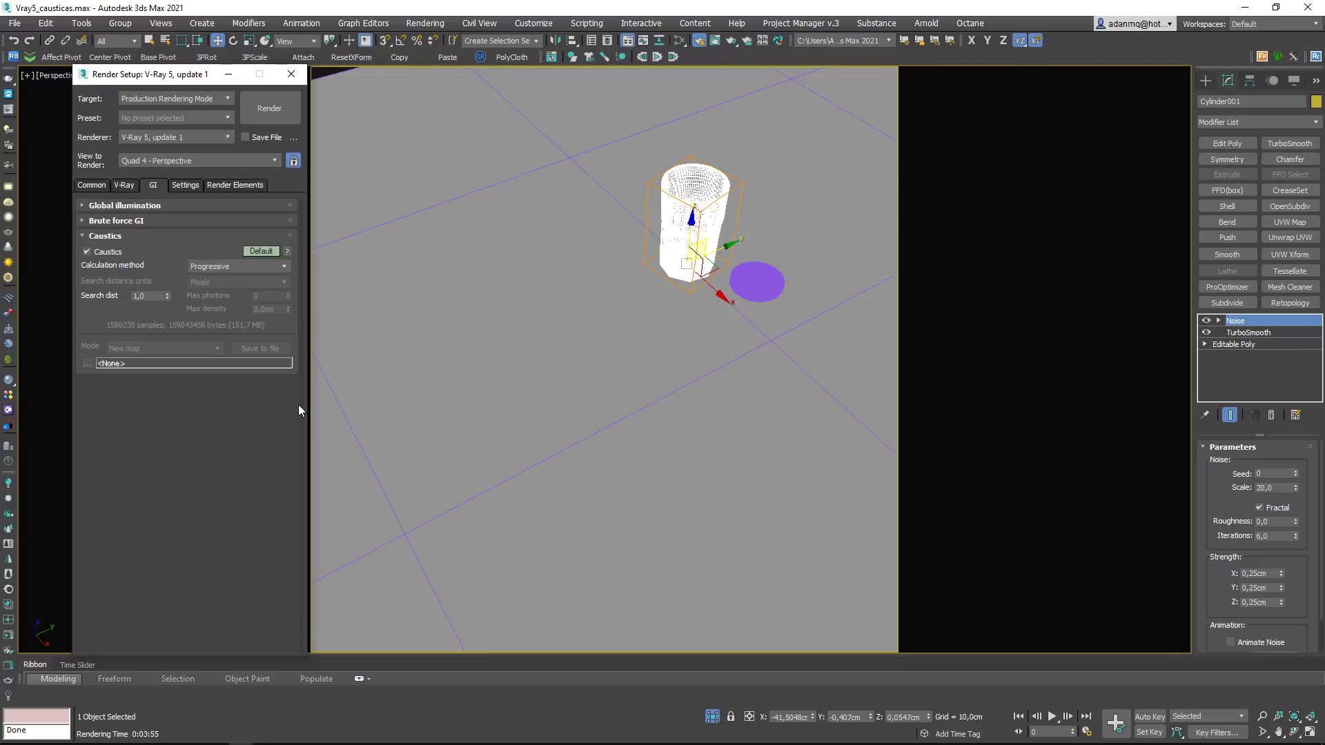
double_click(148, 295)
click(255, 250)
click(256, 250)
click(260, 251)
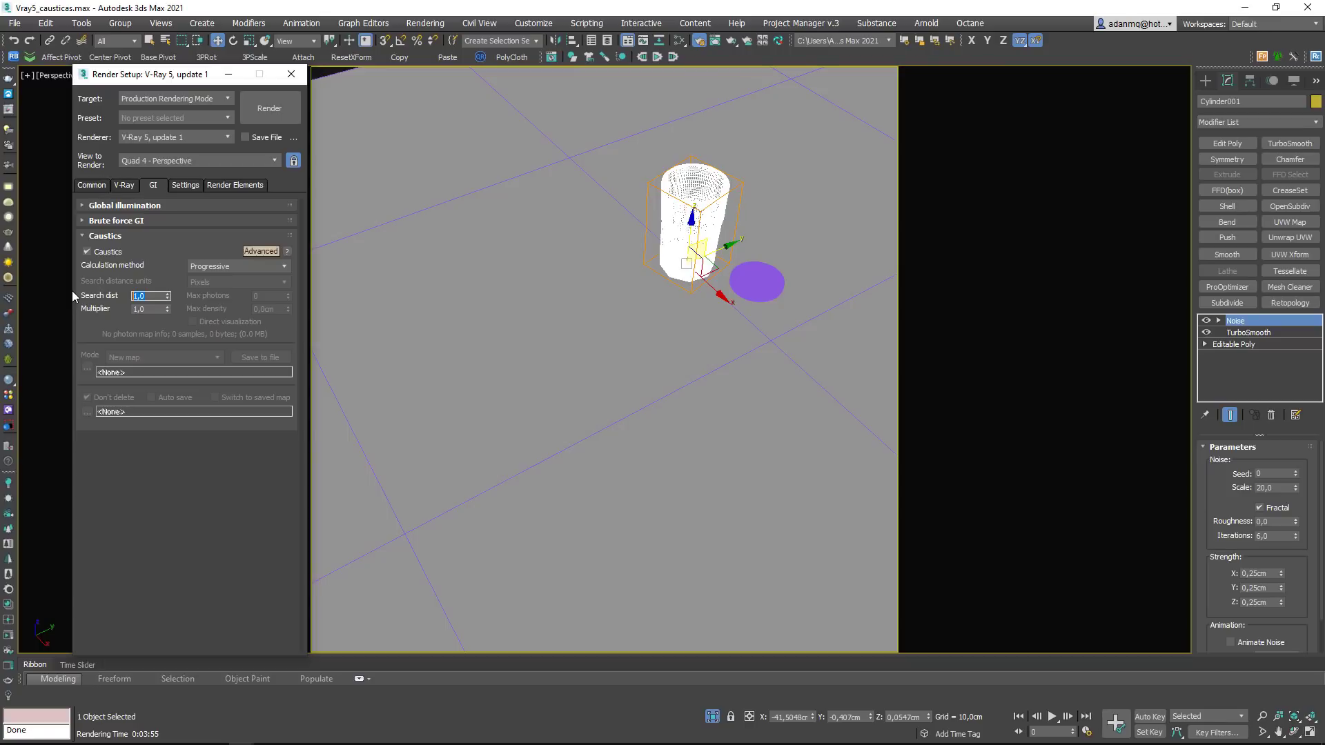
click(155, 308)
Step: Render the glass objects interactively with progressive caustics and inspect the refracted light in their shadows
middle_drag(690, 291, 703, 298)
click(8, 110)
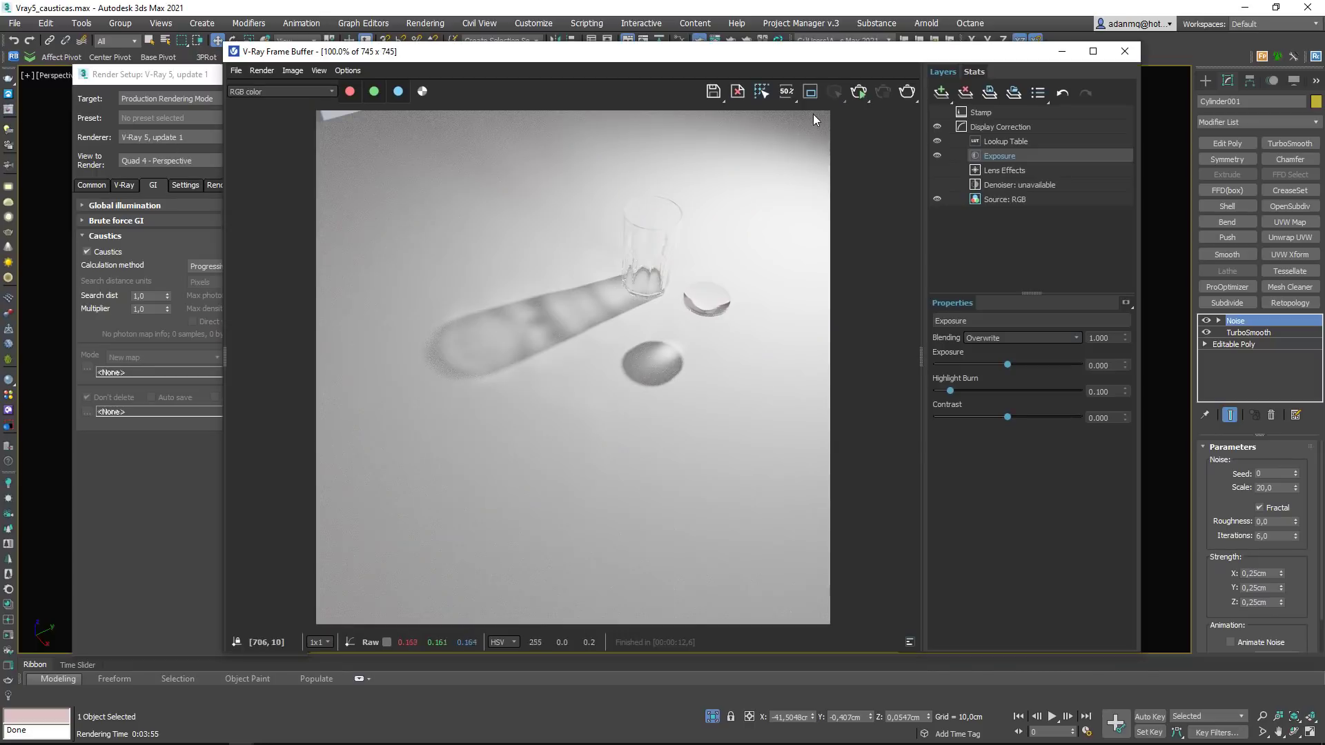
key(shift+q)
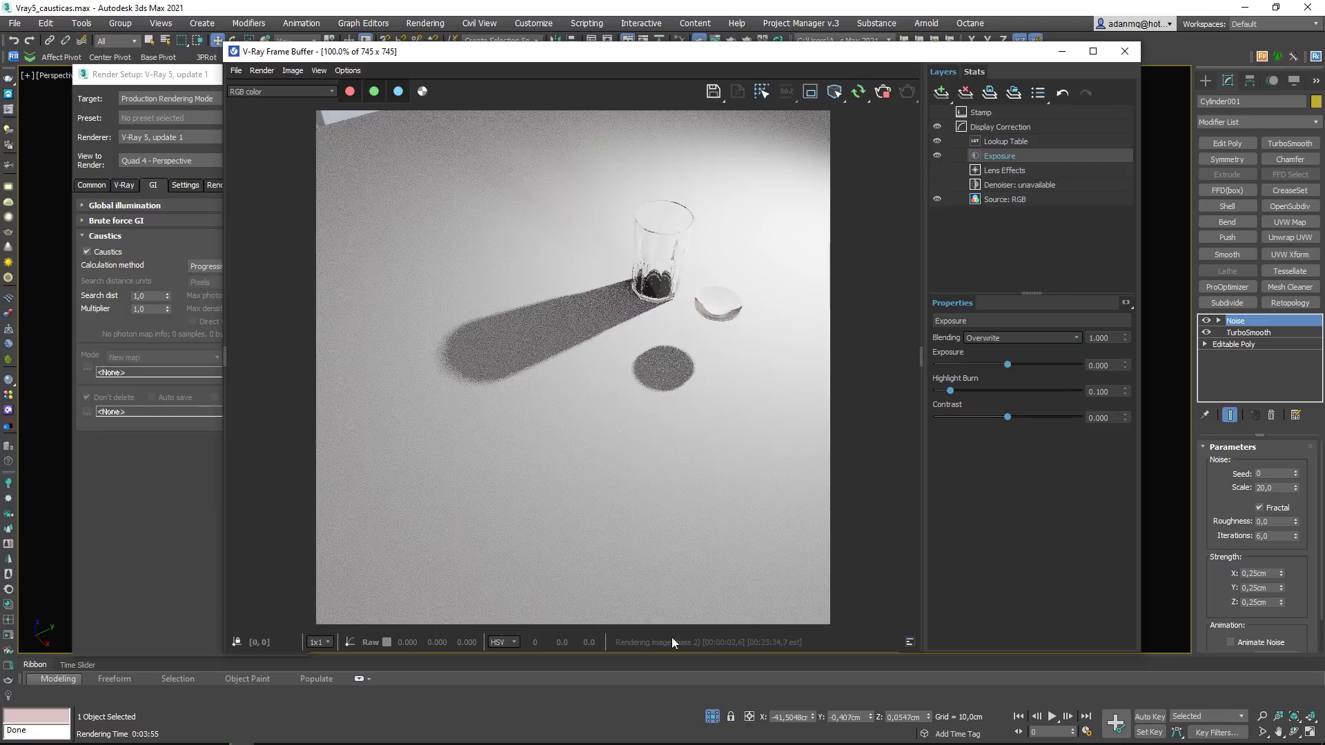
drag(645, 51, 683, 57)
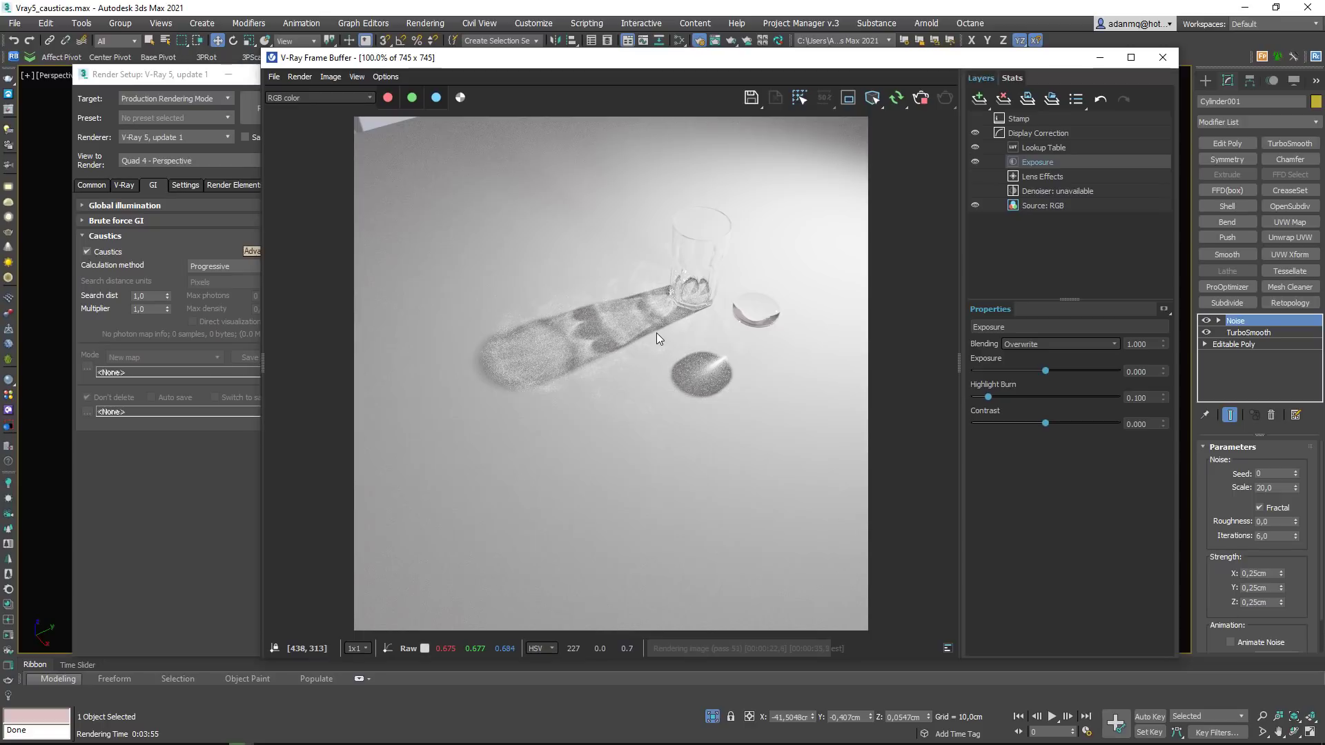
scroll(656, 332, up, 1)
scroll(650, 339, down, 1)
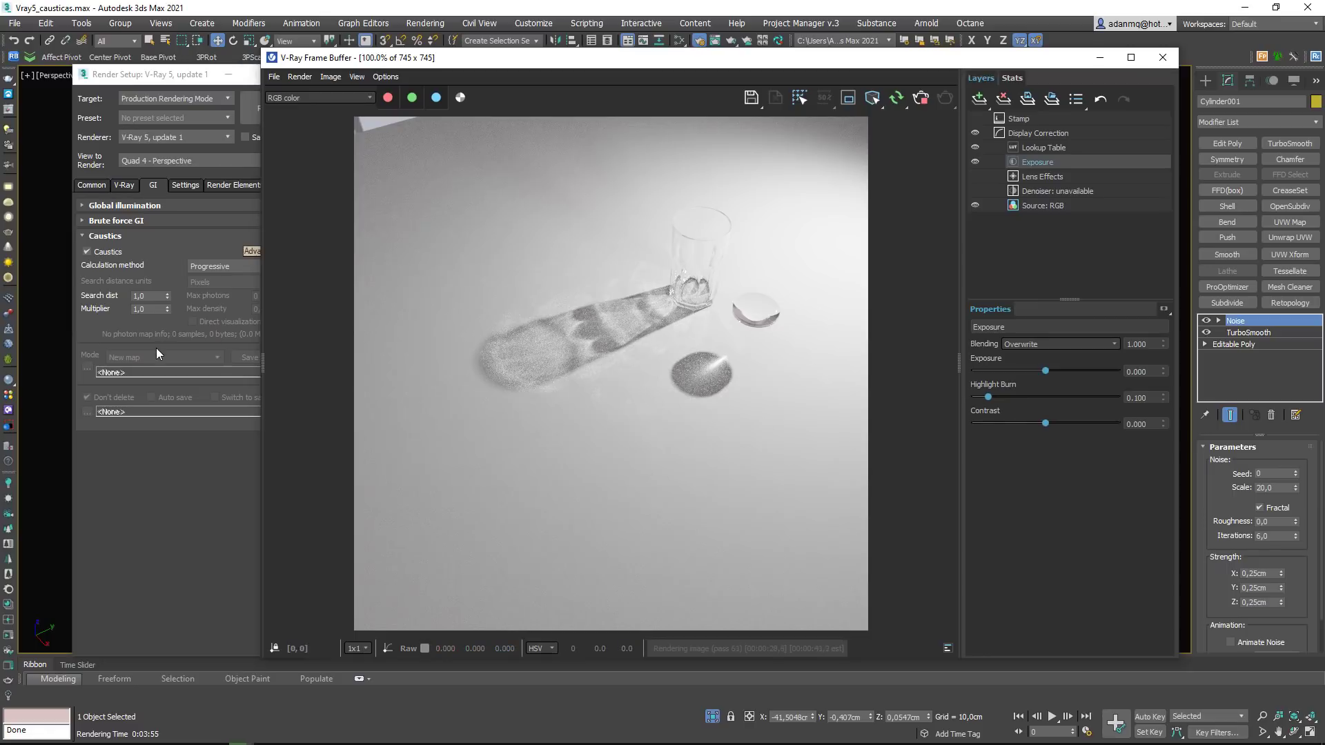
click(171, 321)
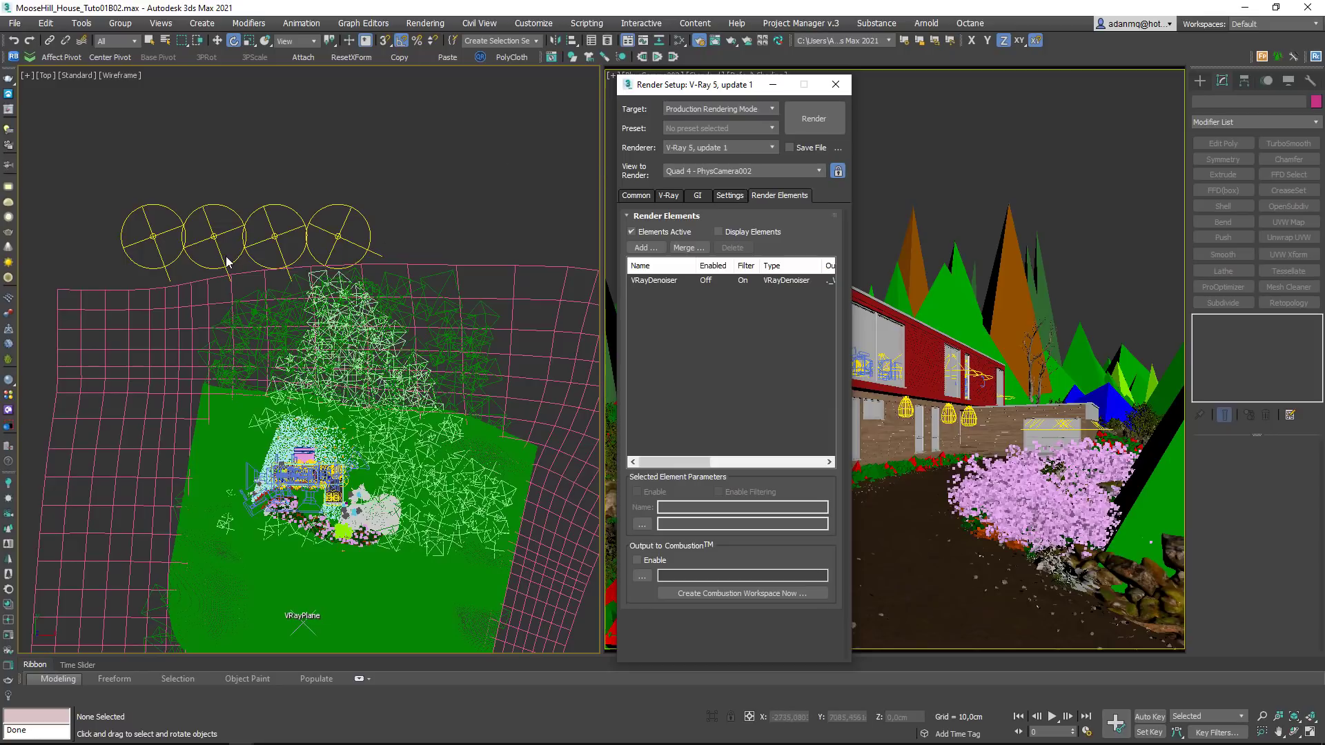
Step: Add a VRayLightMix render element to the MooseHill house scene and inspect the house's lights in the top view
middle_drag(161, 290, 207, 276)
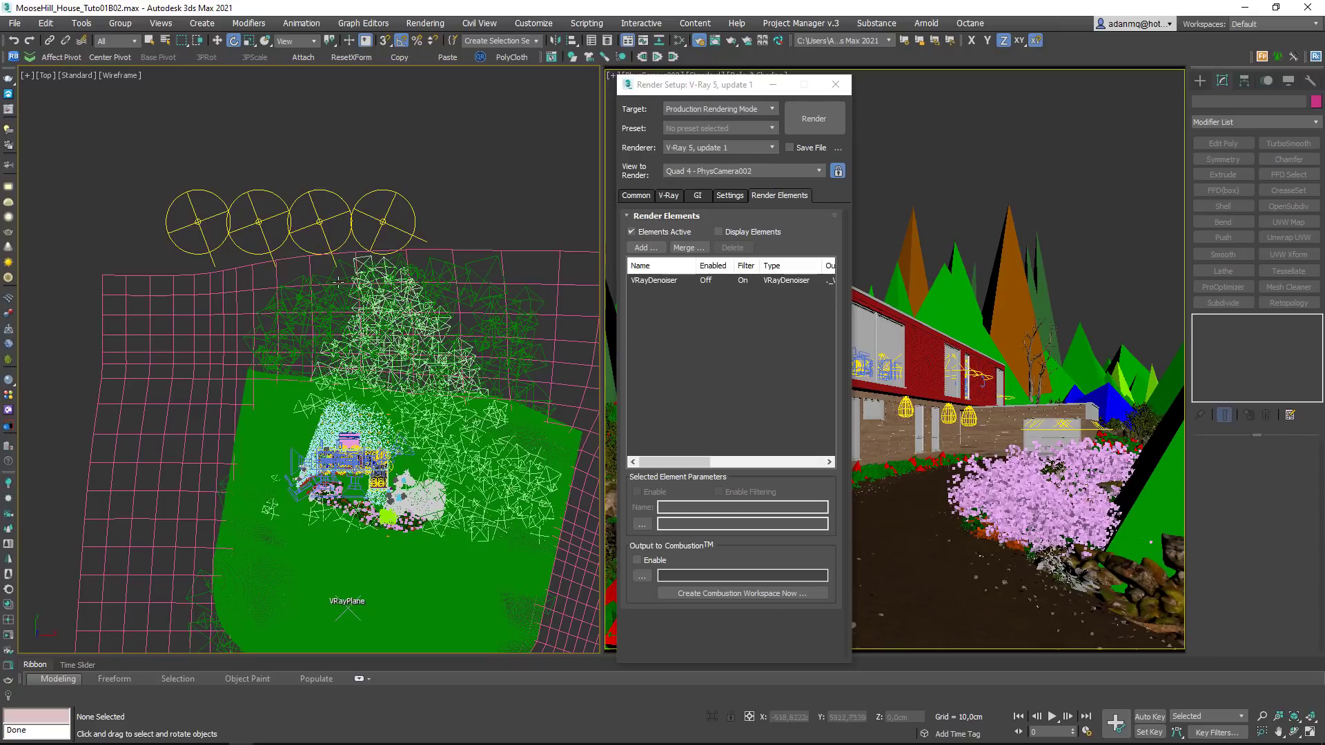
middle_drag(301, 317, 265, 319)
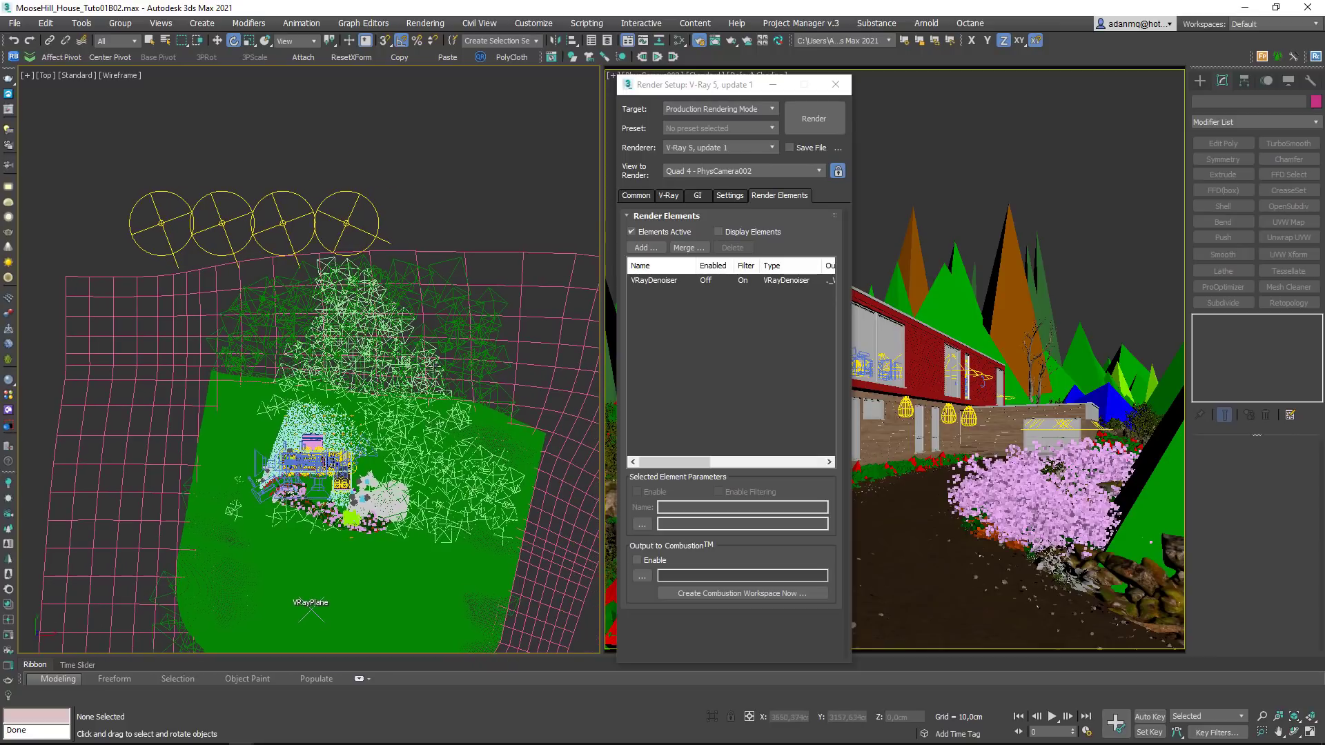
click(644, 248)
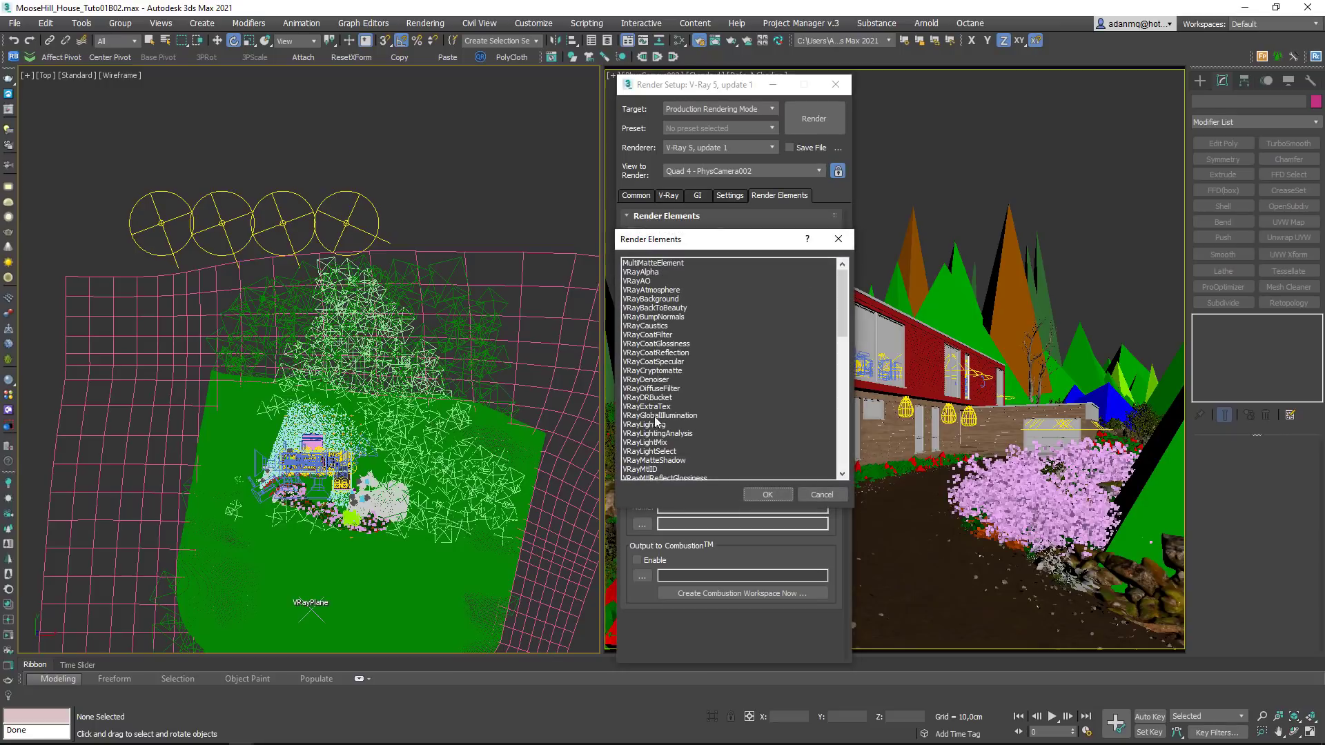
click(648, 443)
click(769, 494)
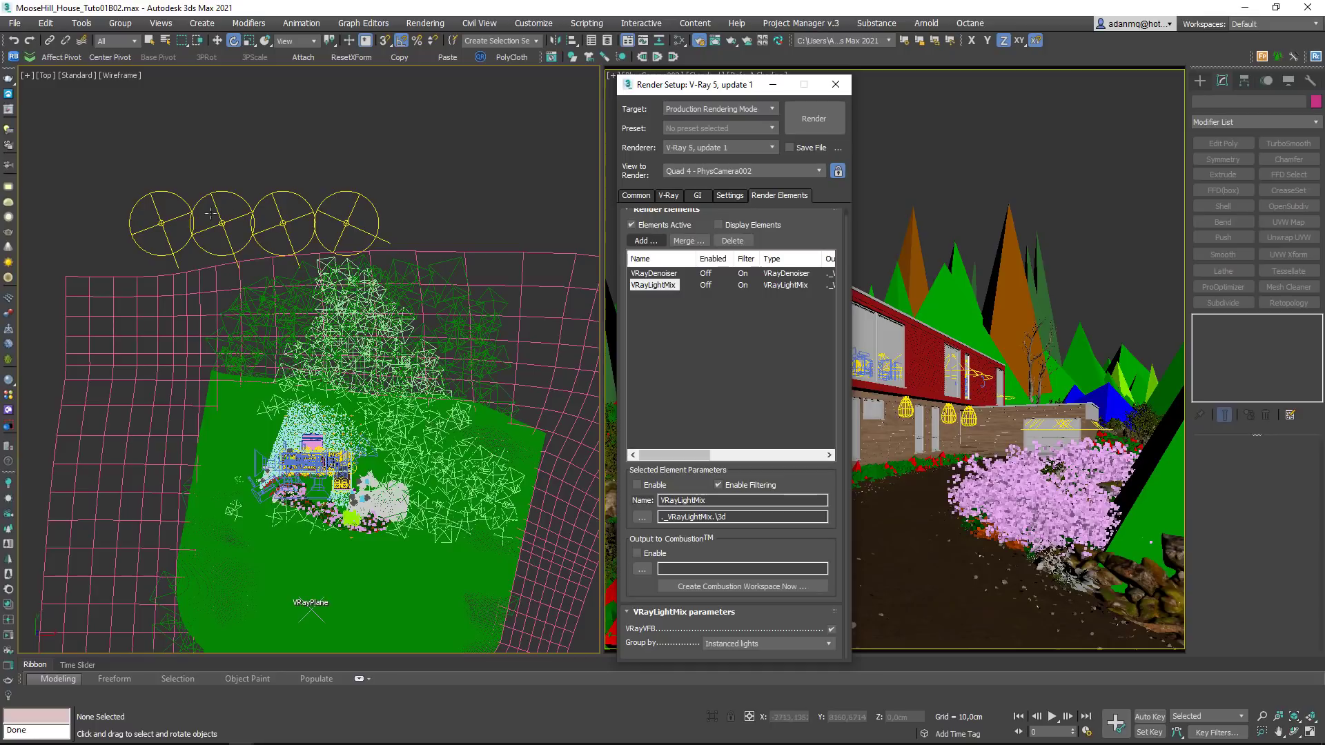
scroll(465, 228, up, 4)
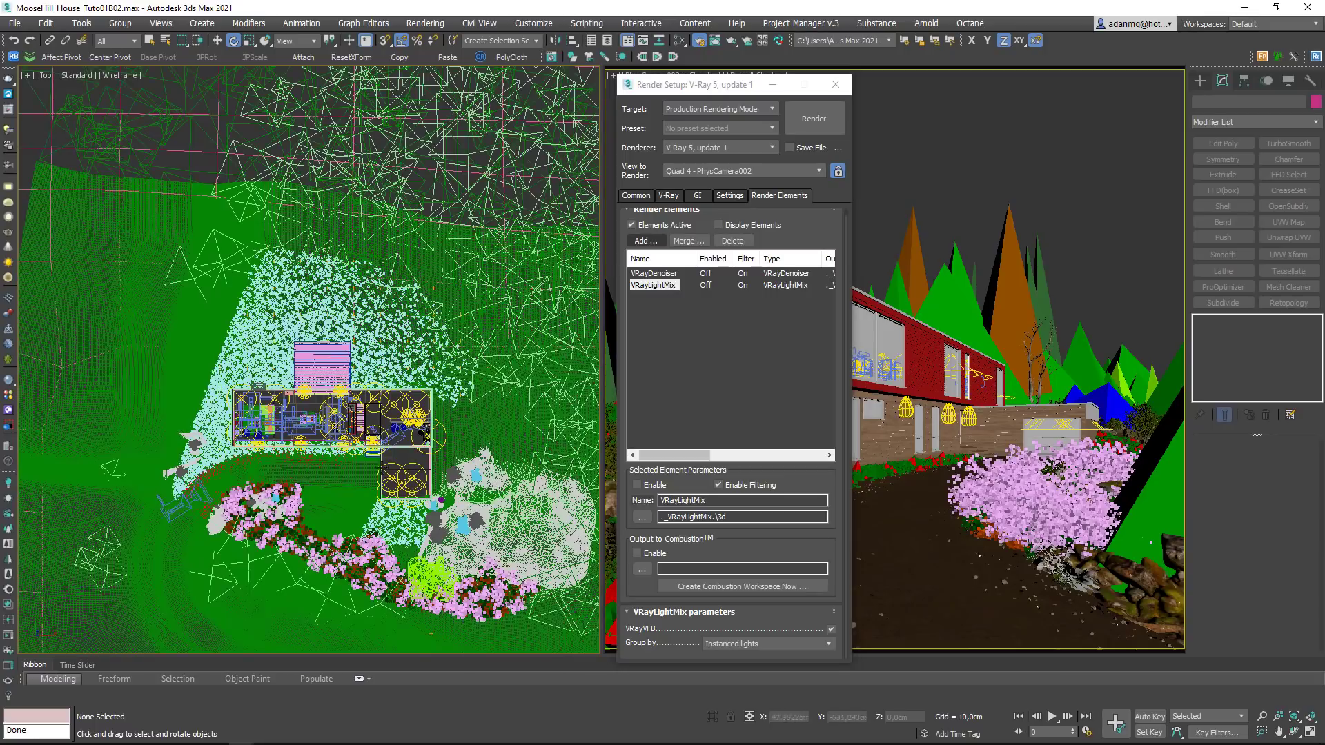
scroll(399, 423, up, 5)
scroll(511, 441, down, 3)
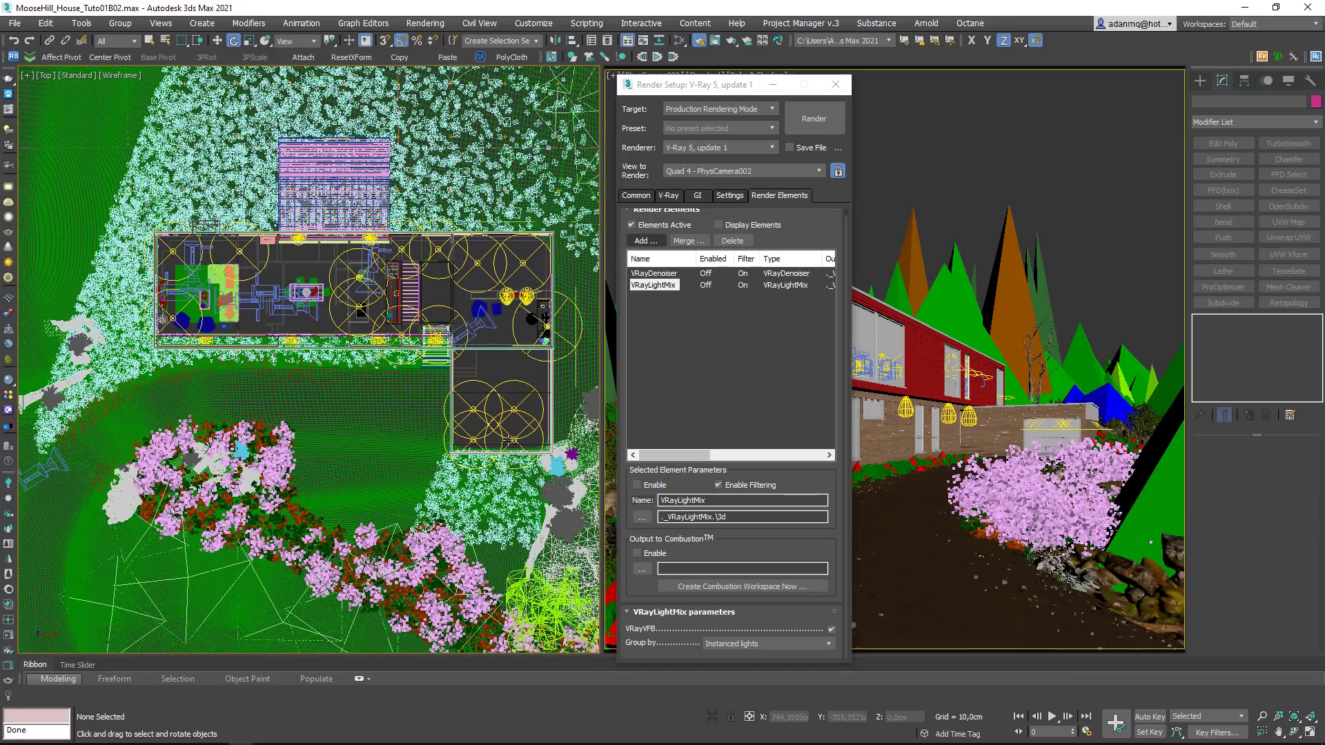
Step: Render the house scene and compare the RGB and LightMix sources in the frame buffer, leaving the source on LightMix
click(8, 111)
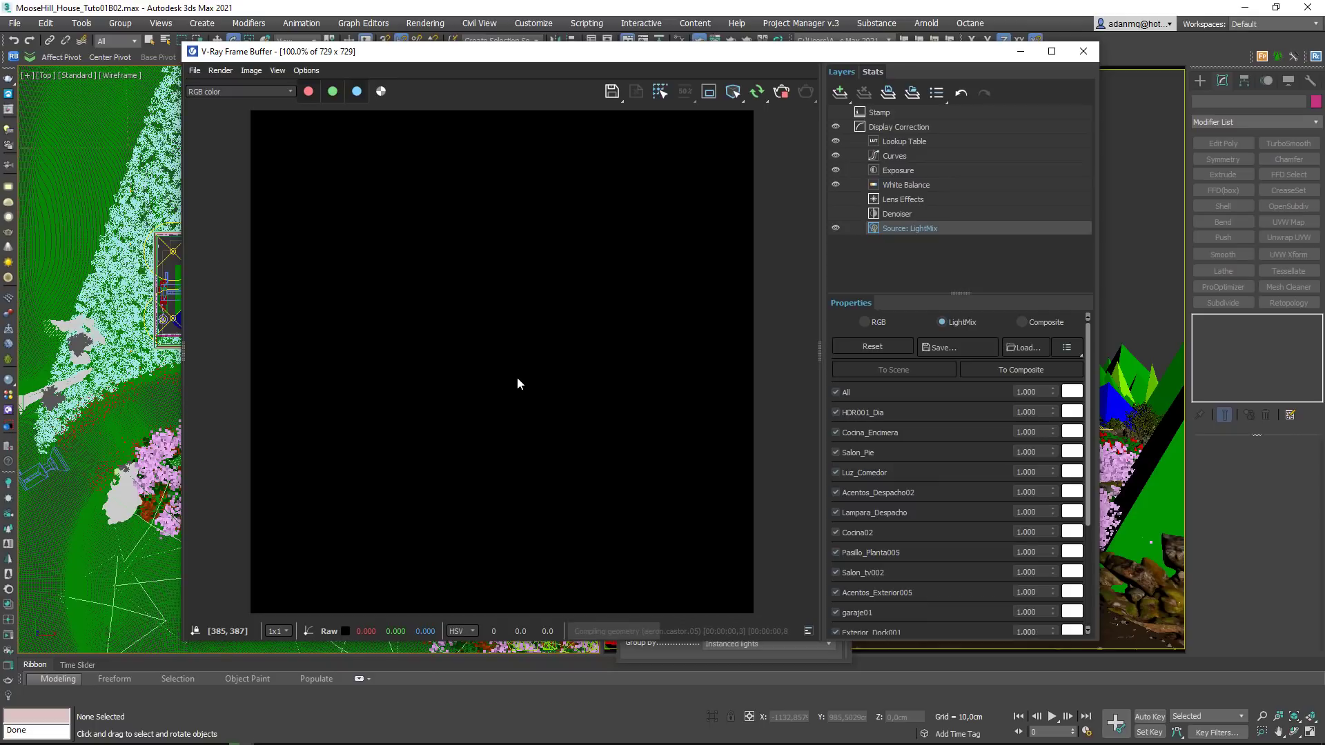
click(865, 322)
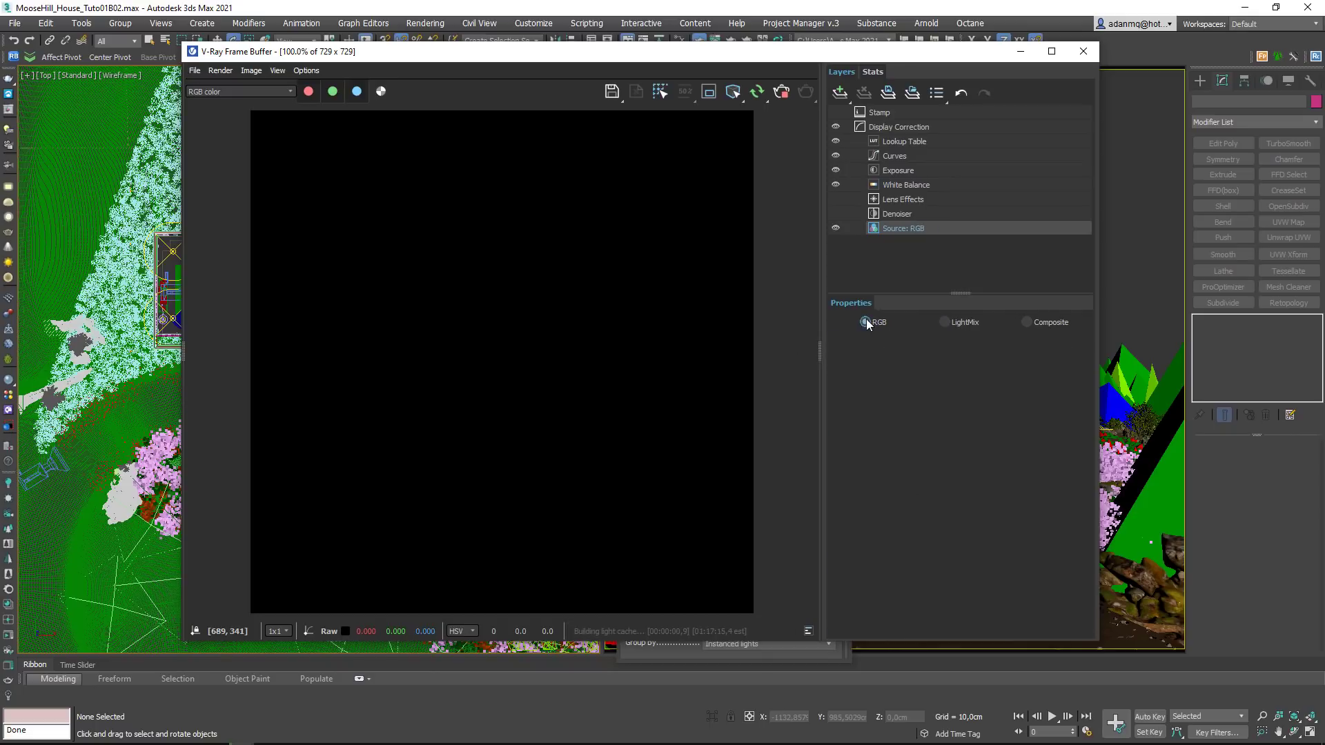
click(945, 321)
click(864, 322)
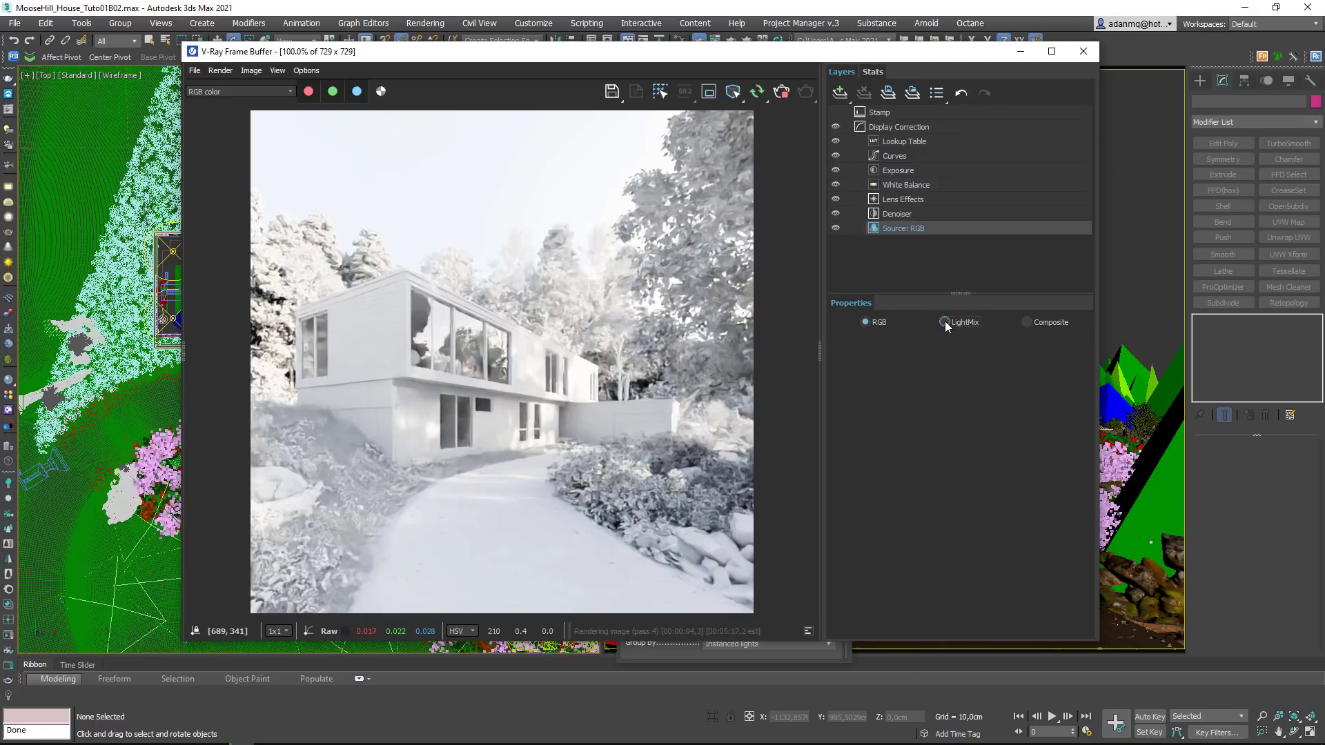
click(944, 322)
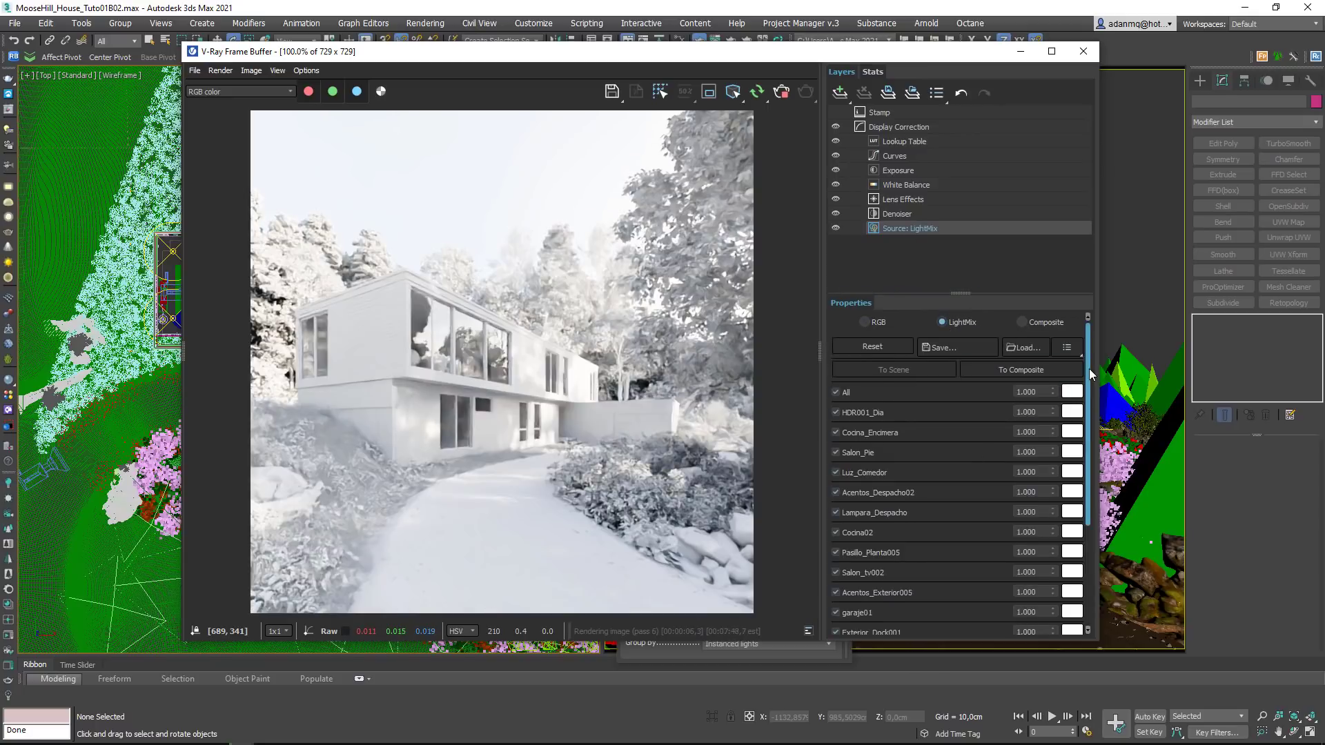
drag(1089, 368, 1086, 407)
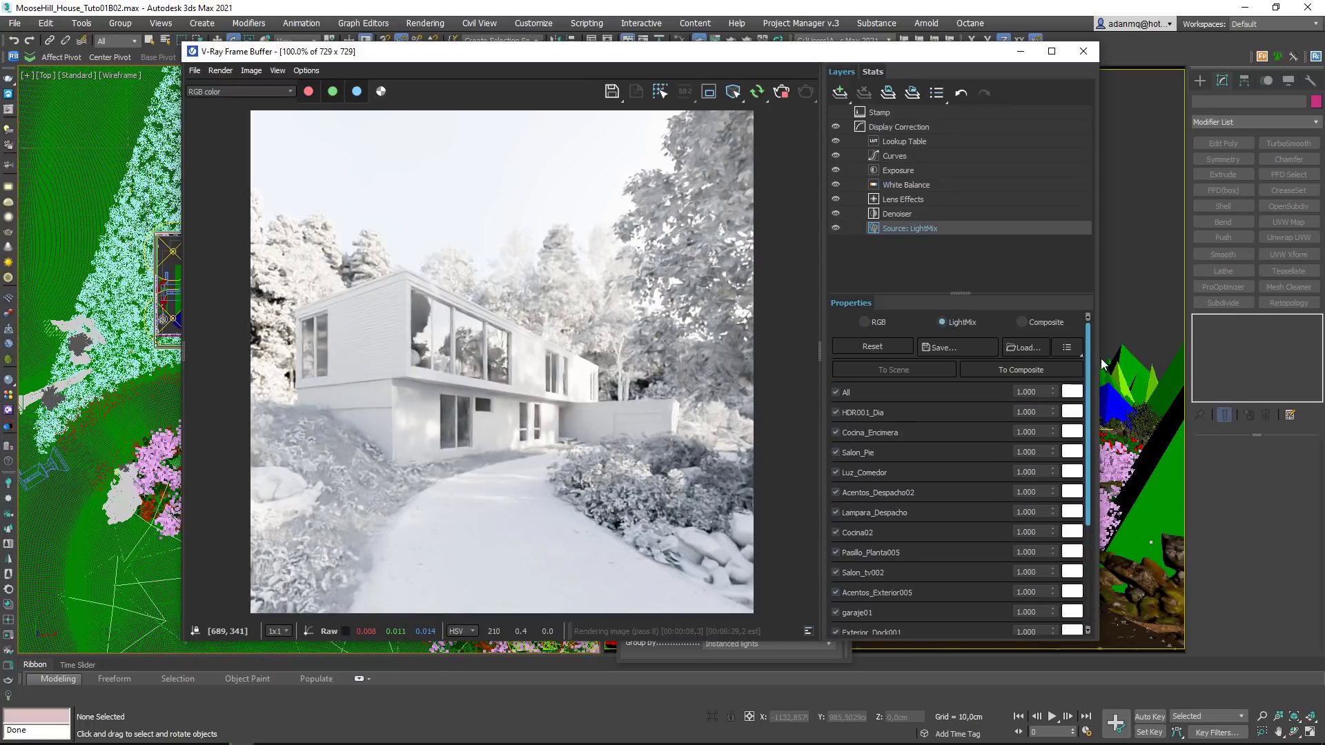
Step: Turn off all the lights in the Light Mix and enable only the HDR001_Dia light
click(835, 392)
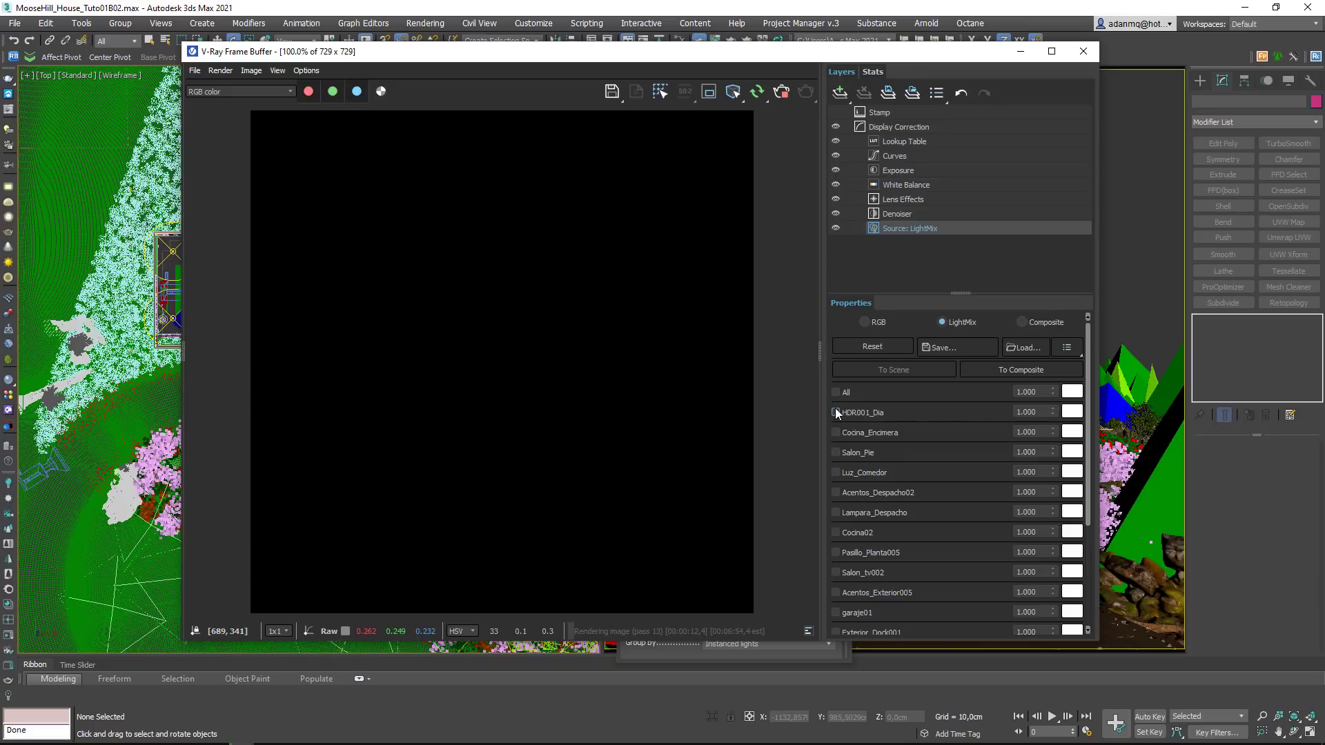
click(836, 411)
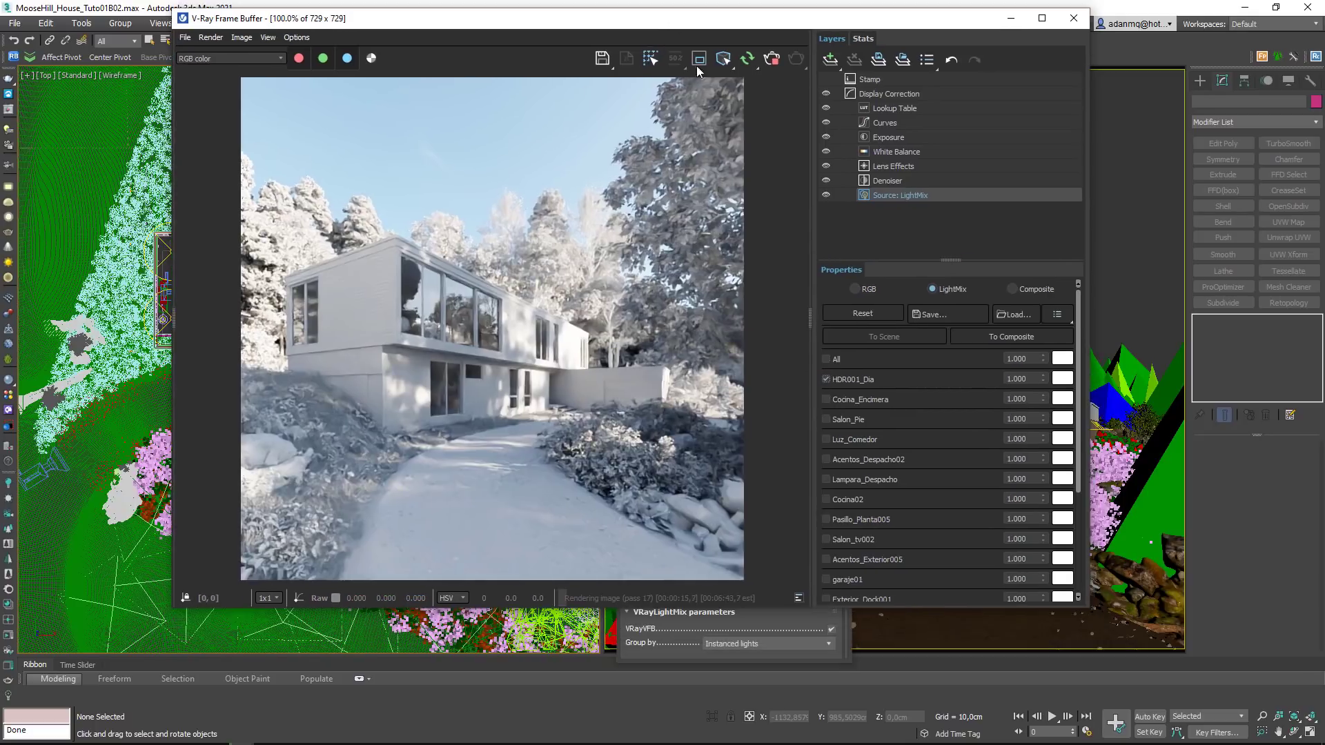
drag(672, 53, 663, 20)
Step: Turn off HDR001_Dia in the Light Mix and enable HDR002_Atardecer instead
click(825, 379)
scroll(853, 453, down, 5)
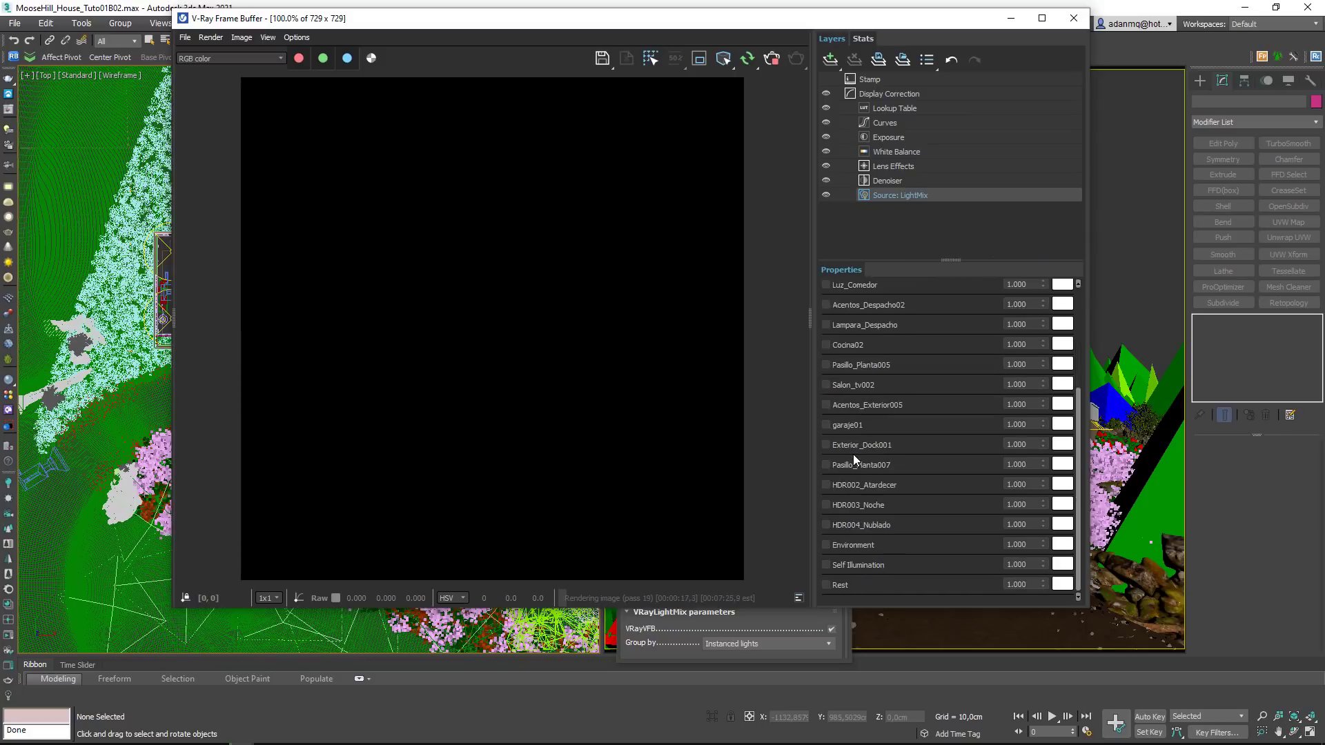
click(825, 485)
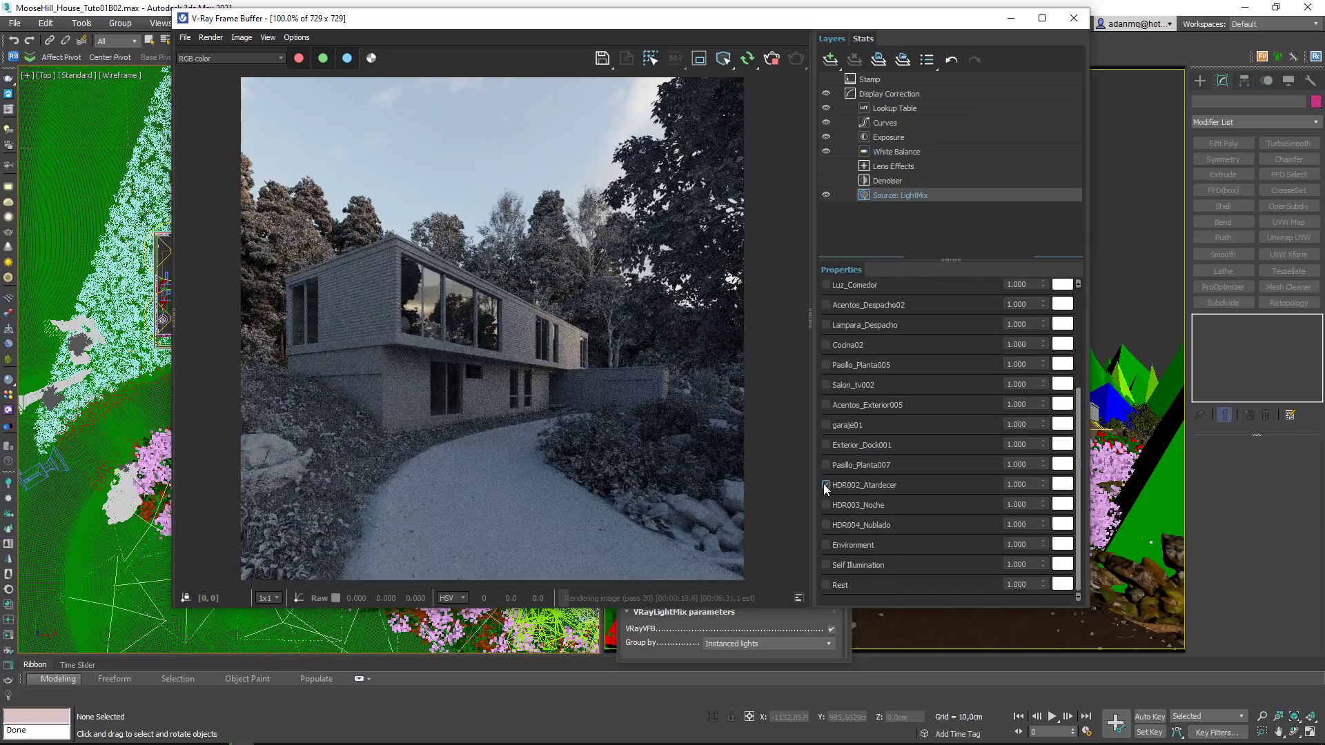
Step: Set the HDR002_Atardecer light's multiplier to 3 in the LightMix list
double_click(1017, 484)
text(3)
key(Return)
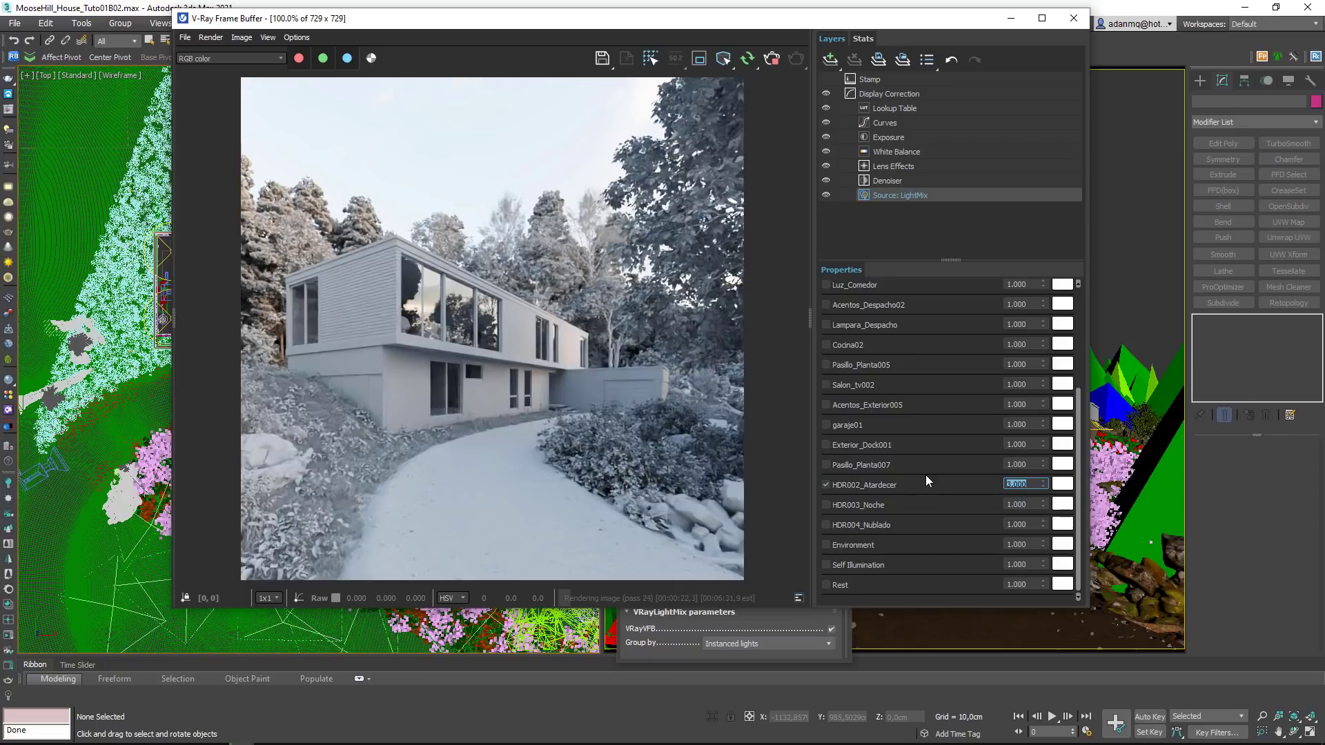
Step: Disable HDR002_Atardecer, enable HDR003_Noche in its place and set the night light's multiplier to 5
click(825, 485)
click(825, 505)
double_click(1031, 504)
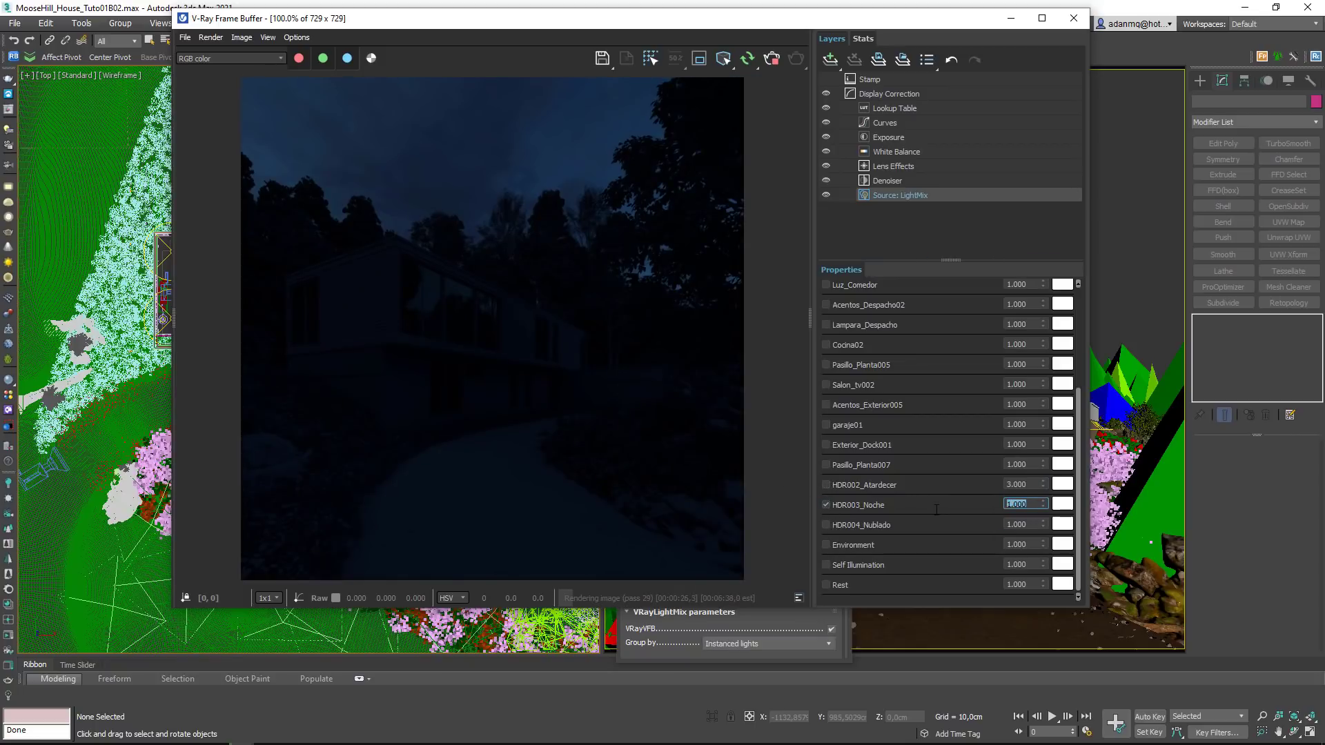
text(5)
key(Return)
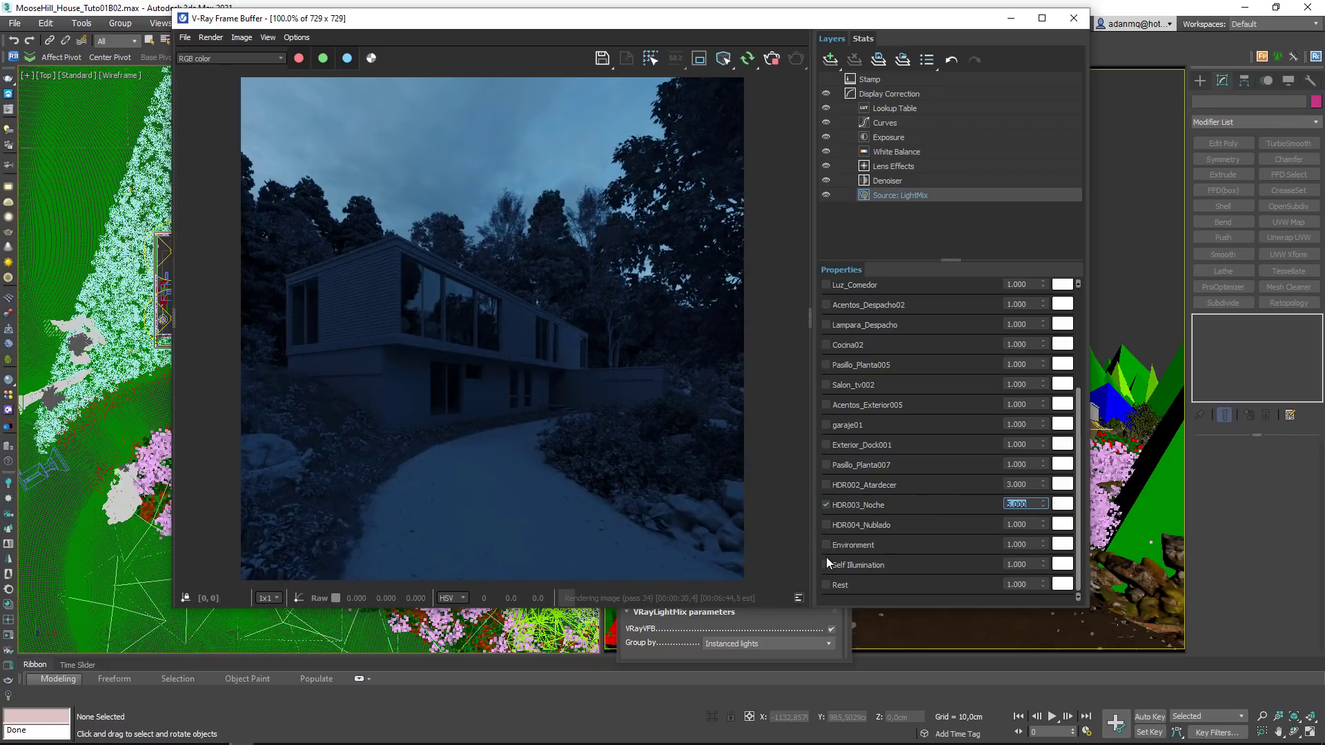
Step: Enable all lights in the mix except HDR001_Dia, HDR002_Atardecer and HDR004_Nublado, leaving HDR003_Noche as the only active HDR light
click(826, 465)
scroll(836, 326, up, 3)
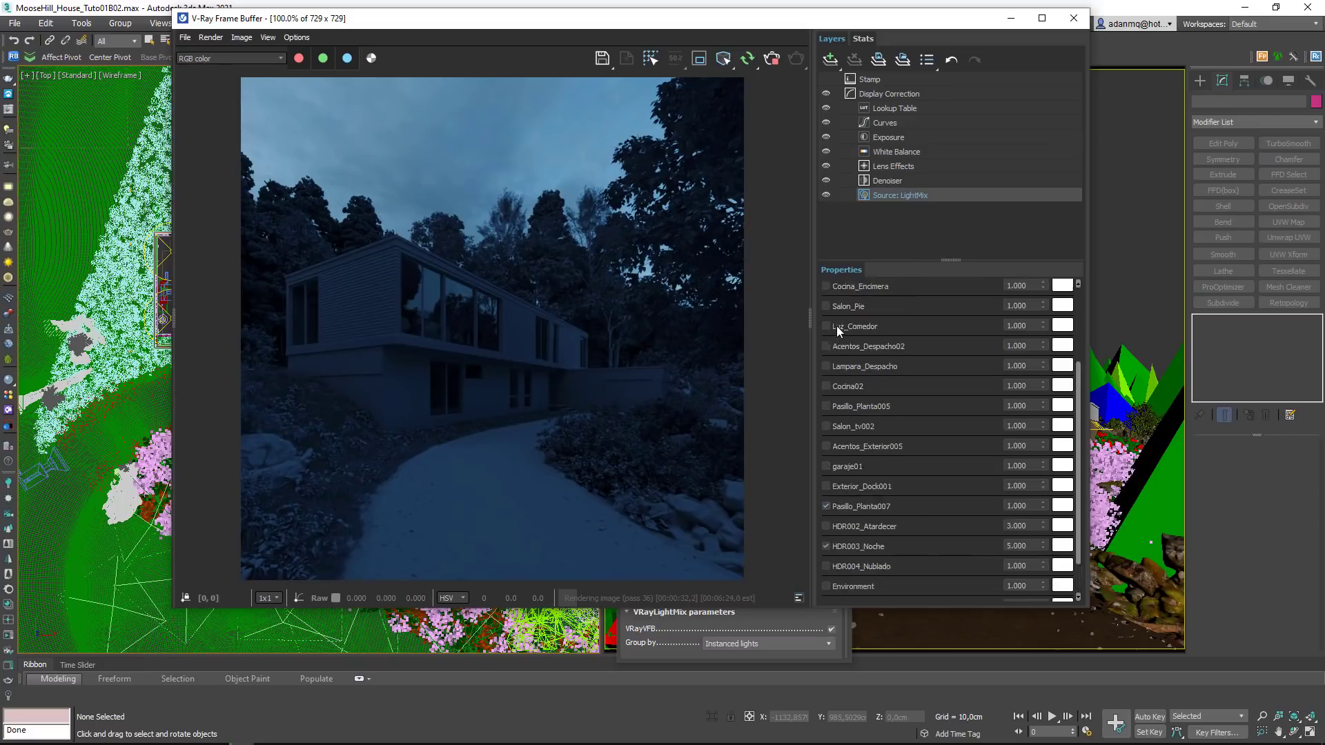
click(826, 359)
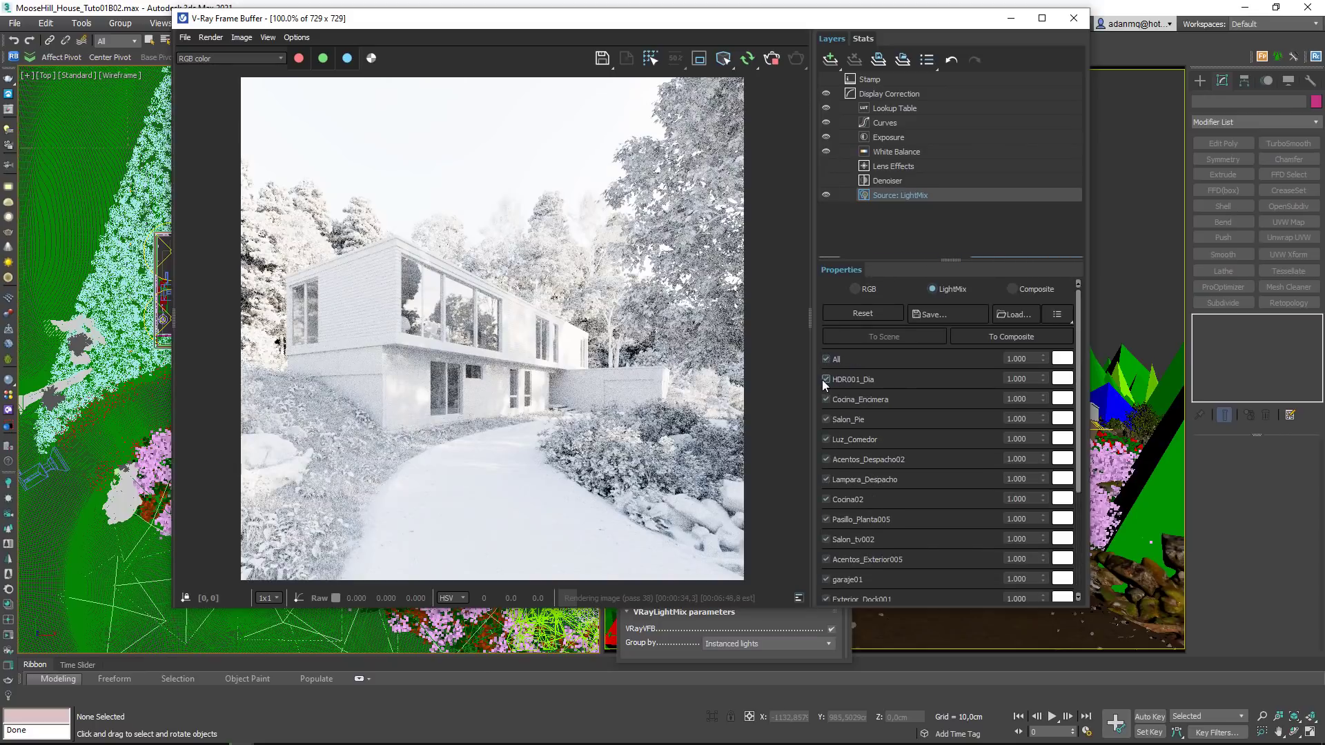
scroll(862, 414, down, 5)
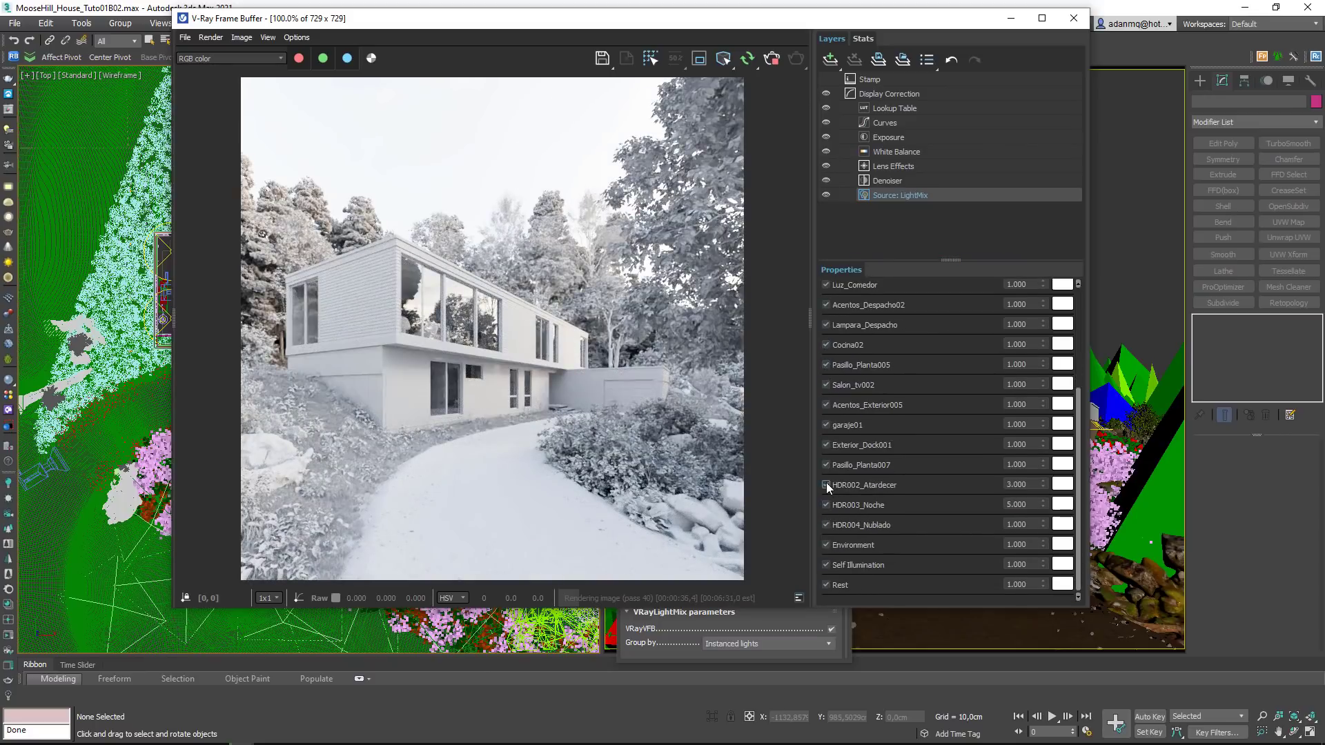
click(826, 485)
click(826, 525)
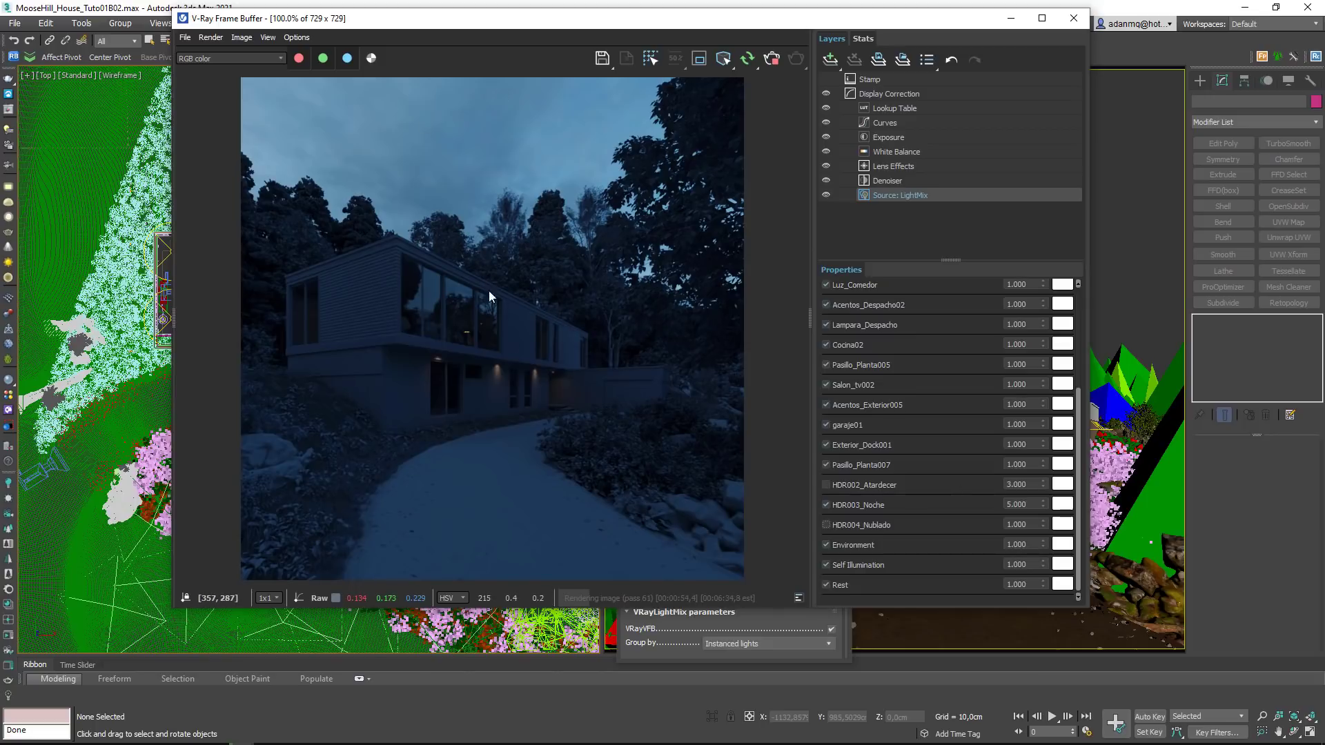
Step: Set the multiplier of the All entry to 100 and that of HDR003_Noche to 0.1
scroll(952, 481, up, 3)
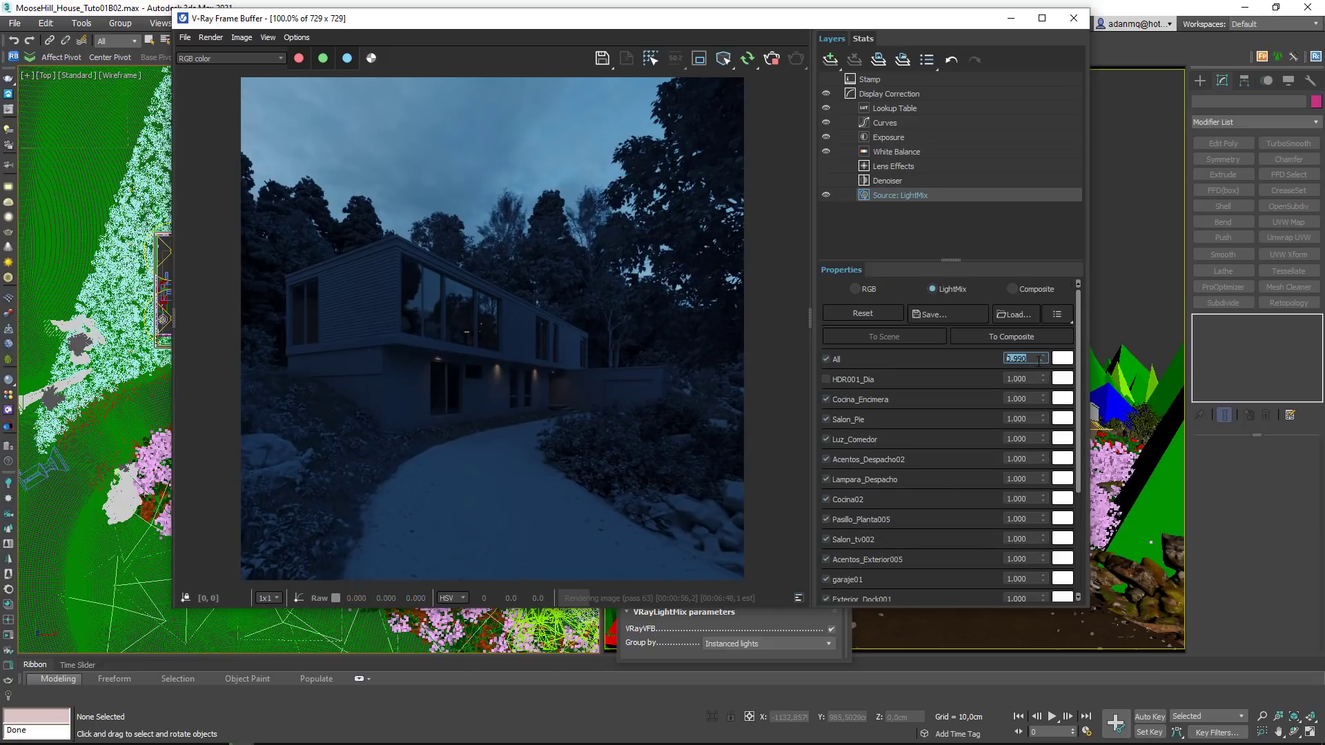
text(100)
key(Return)
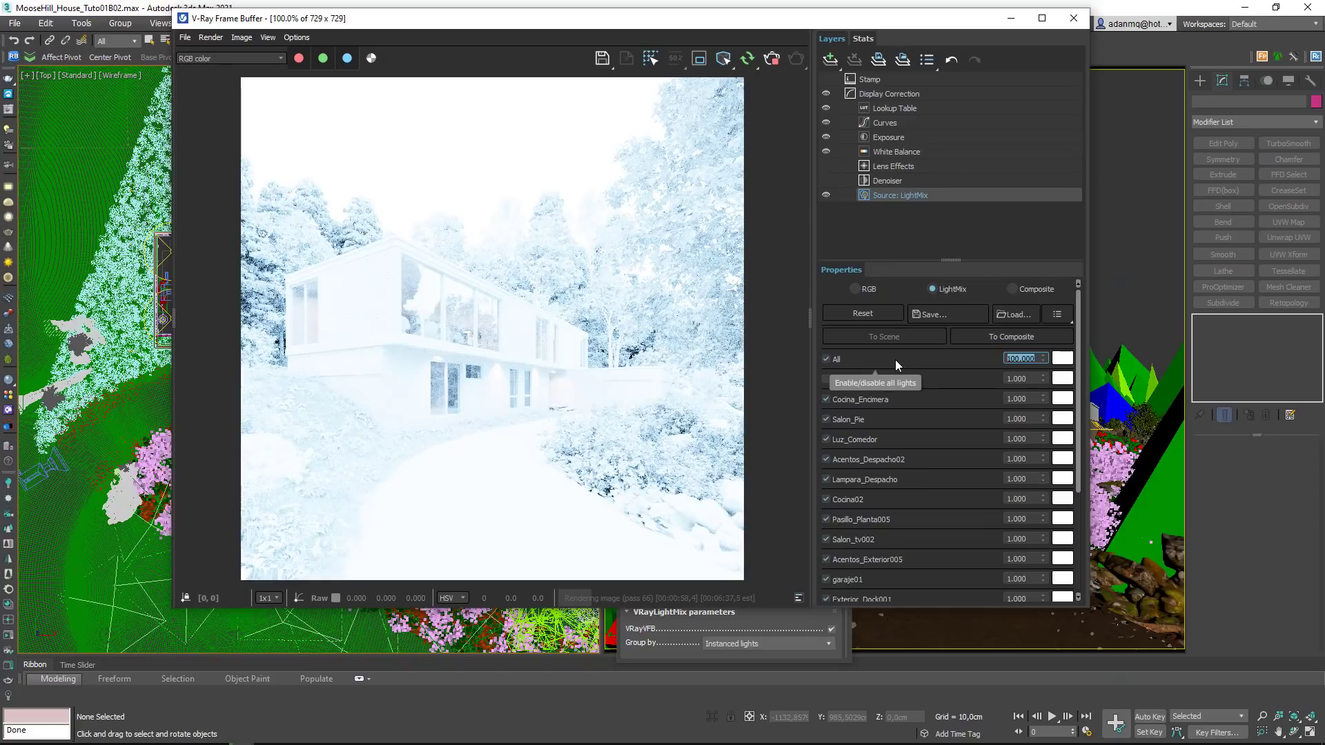
scroll(987, 444, down, 5)
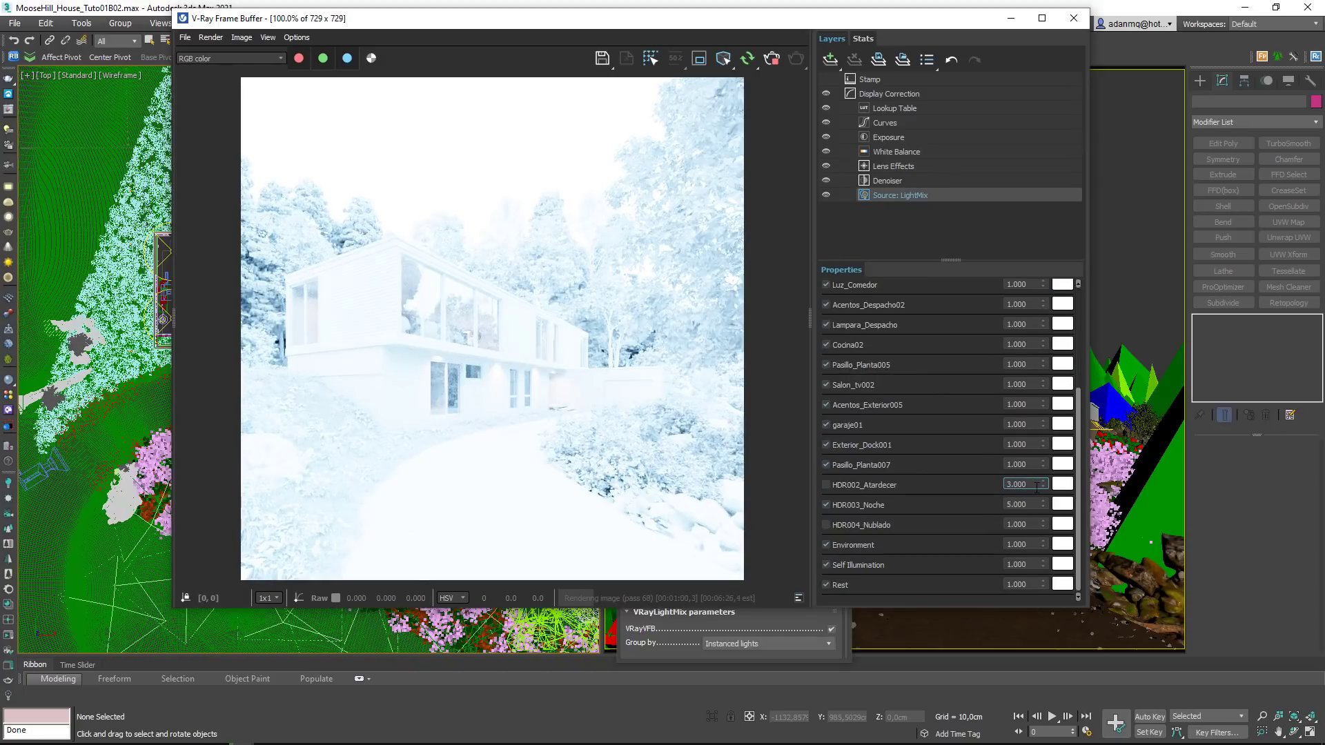
double_click(1024, 504)
text(0.1)
key(Return)
Step: Lower the multiplier of the All entry to 50 and review the individual light values
scroll(999, 447, up, 5)
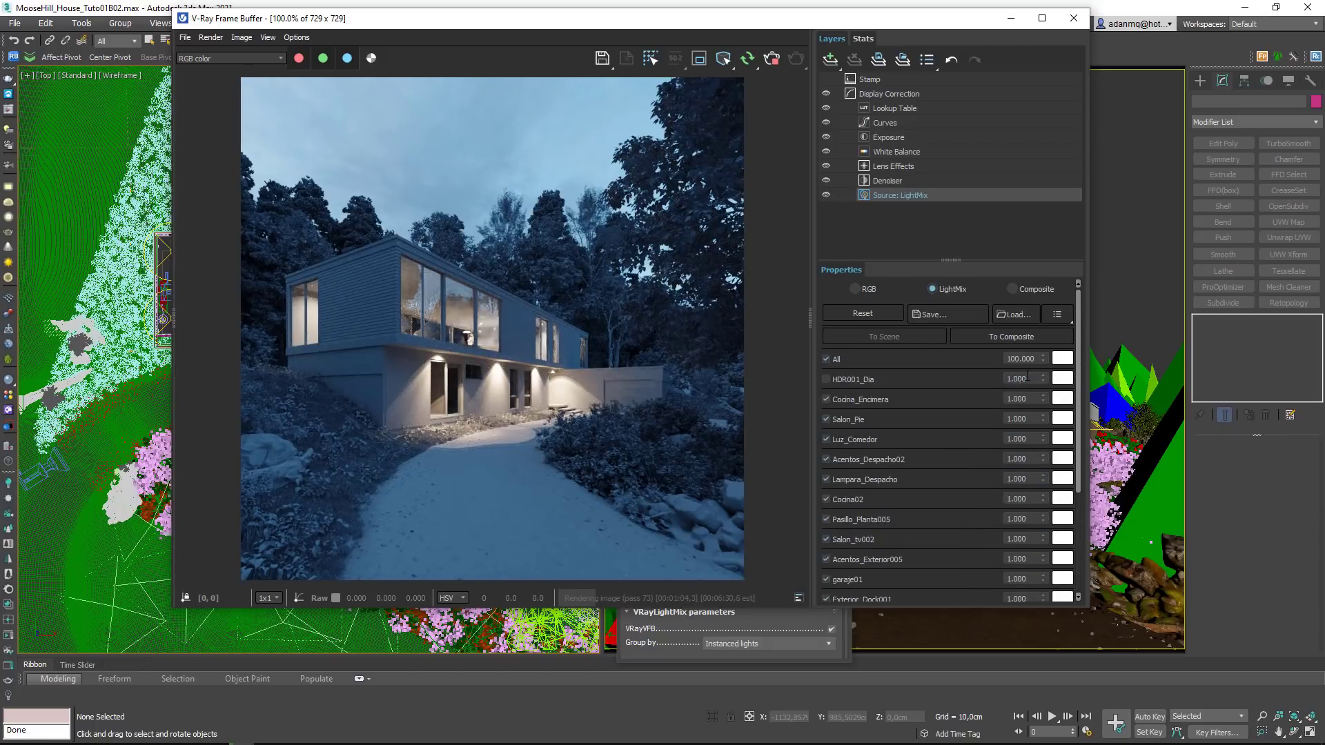
double_click(1029, 358)
scroll(988, 426, down, 5)
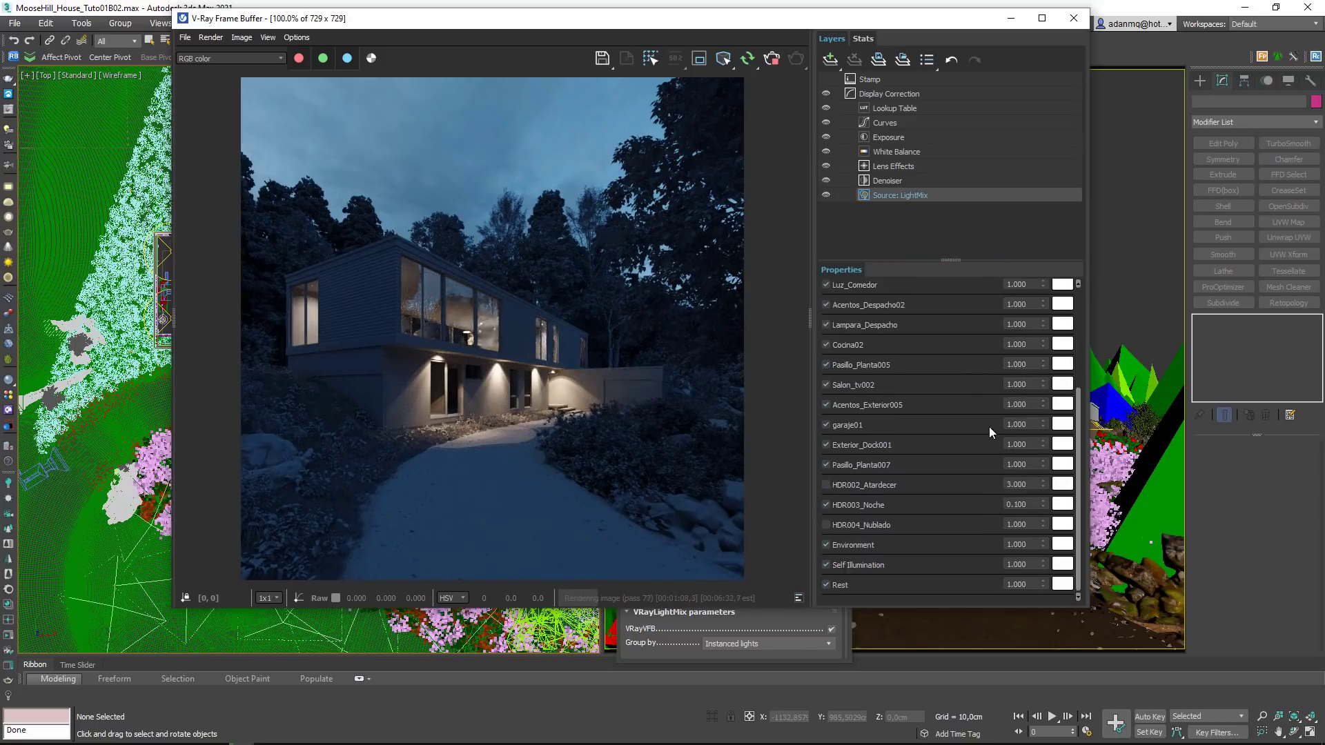
click(1033, 544)
scroll(999, 565, up, 5)
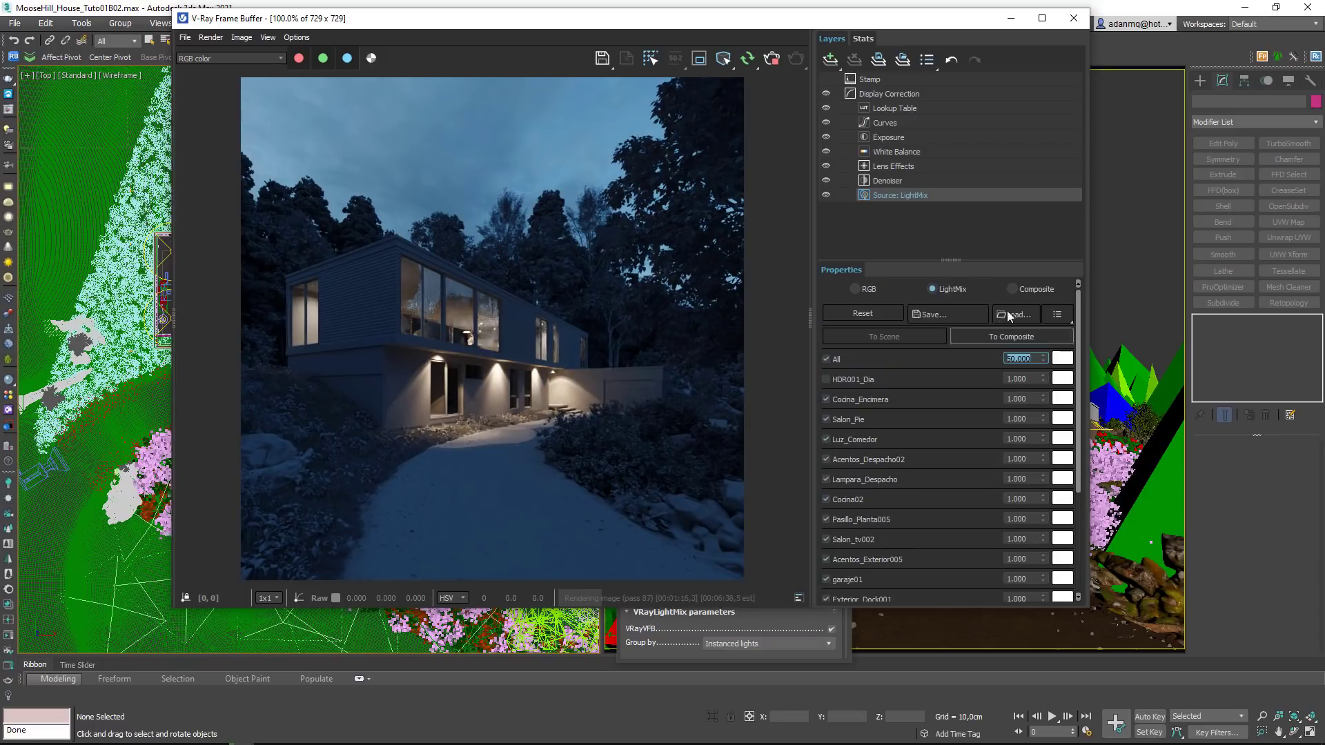
scroll(1022, 495, down, 4)
scroll(1025, 442, up, 4)
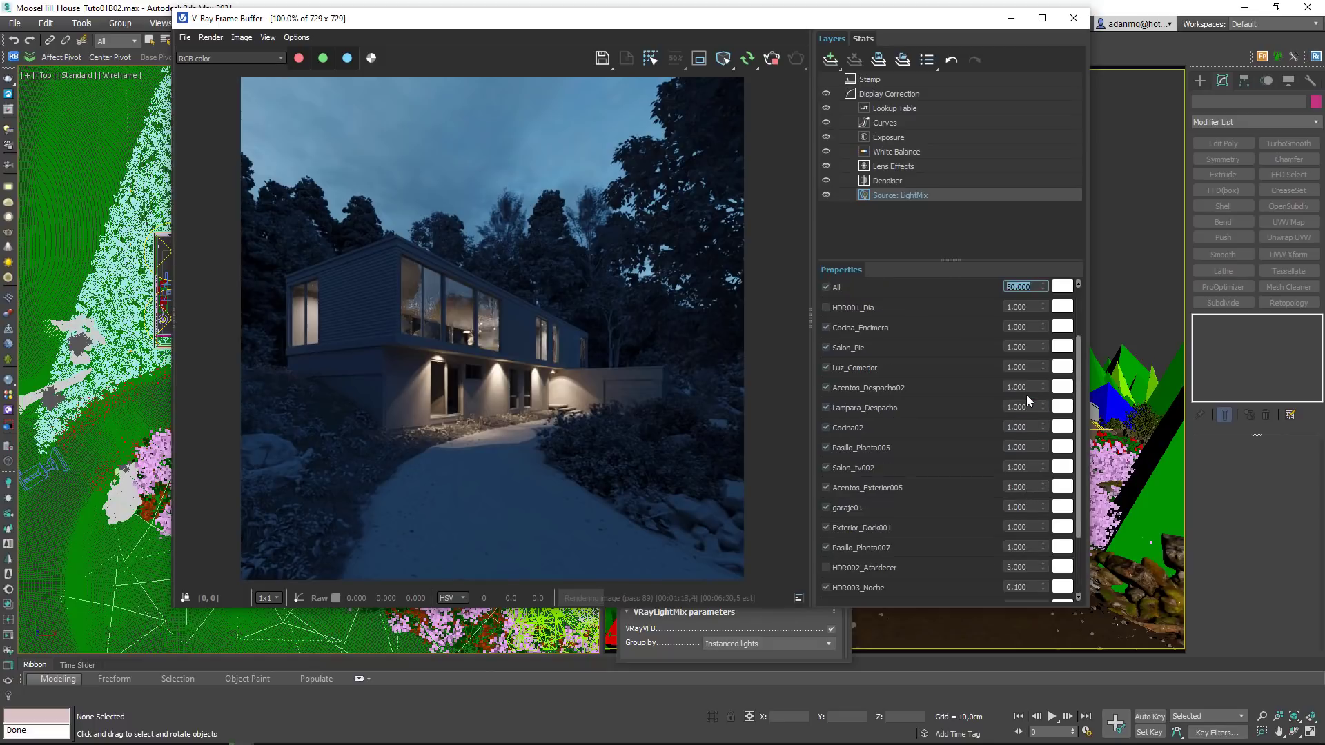
scroll(1004, 431, down, 5)
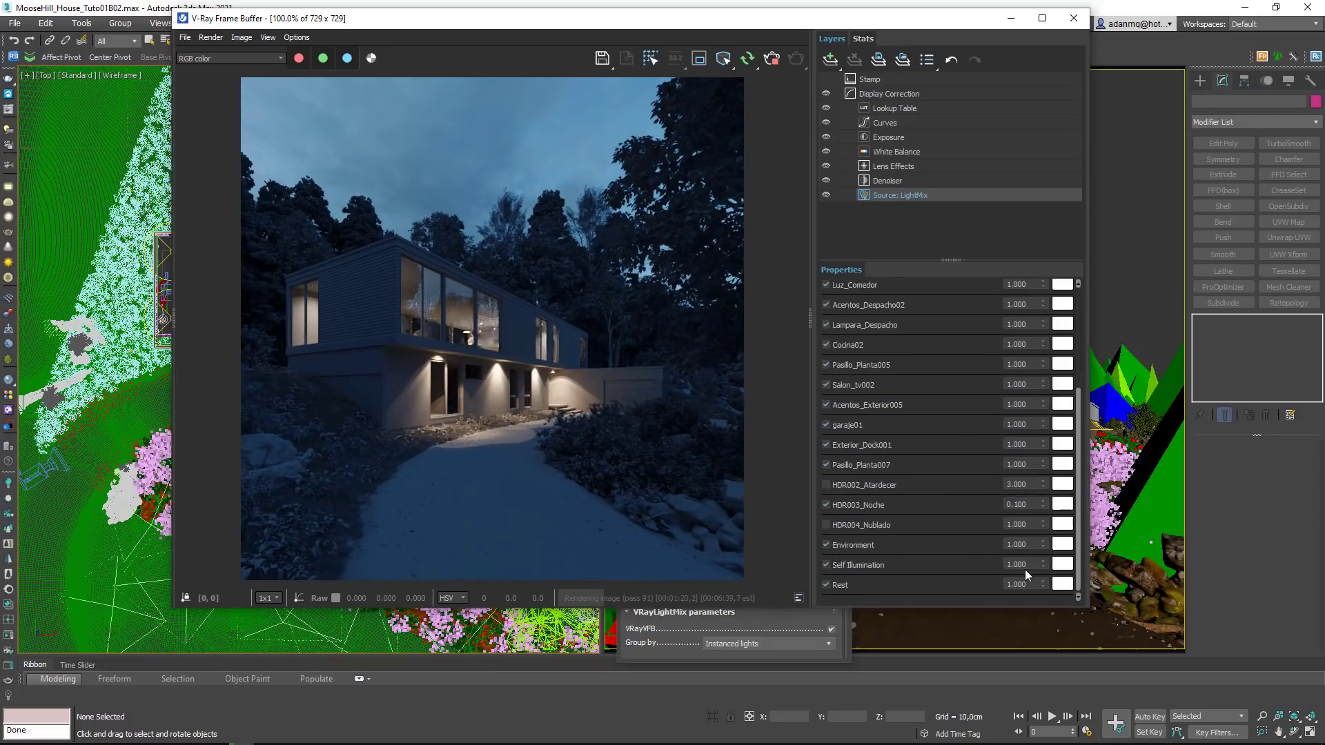
scroll(1025, 569, up, 5)
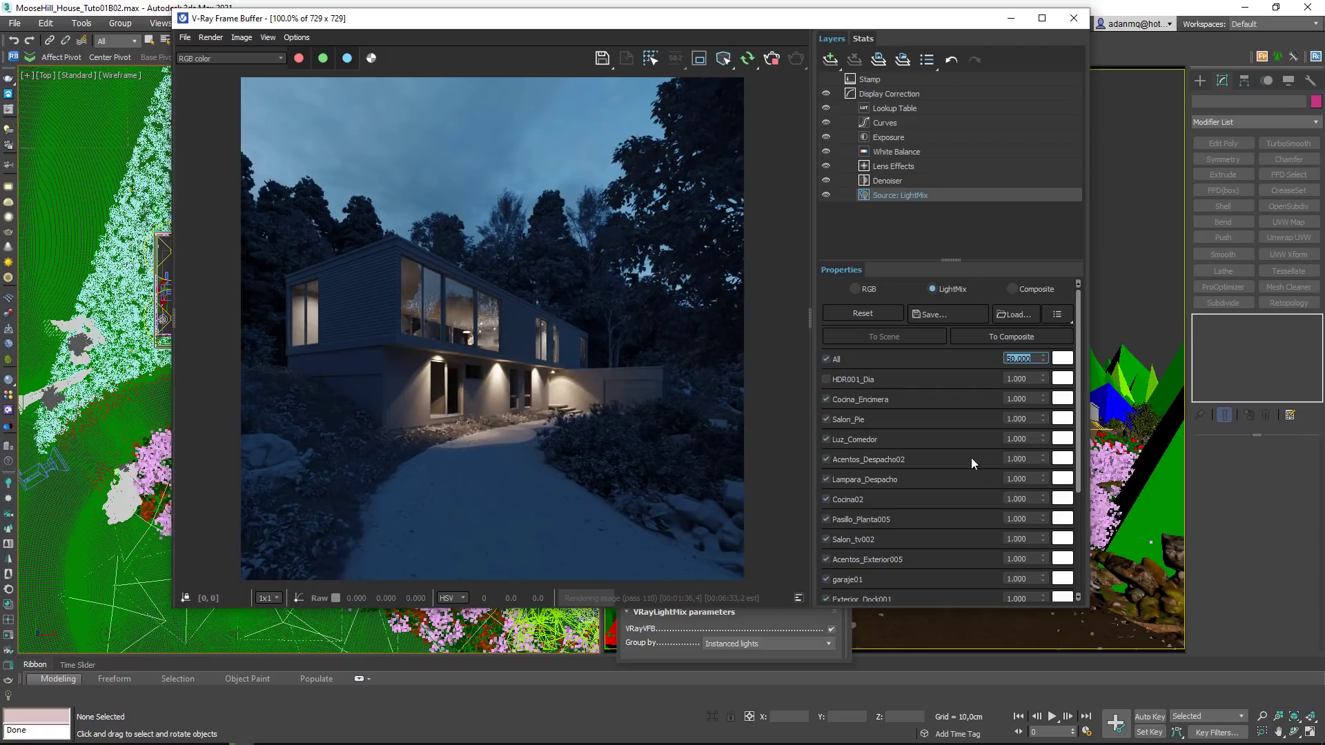
Step: Set the multiplier of the All entry to 1, then switch every light off and back on together
scroll(959, 452, down, 3)
scroll(960, 470, up, 3)
double_click(1021, 358)
drag(1034, 357, 924, 374)
text(1)
click(826, 359)
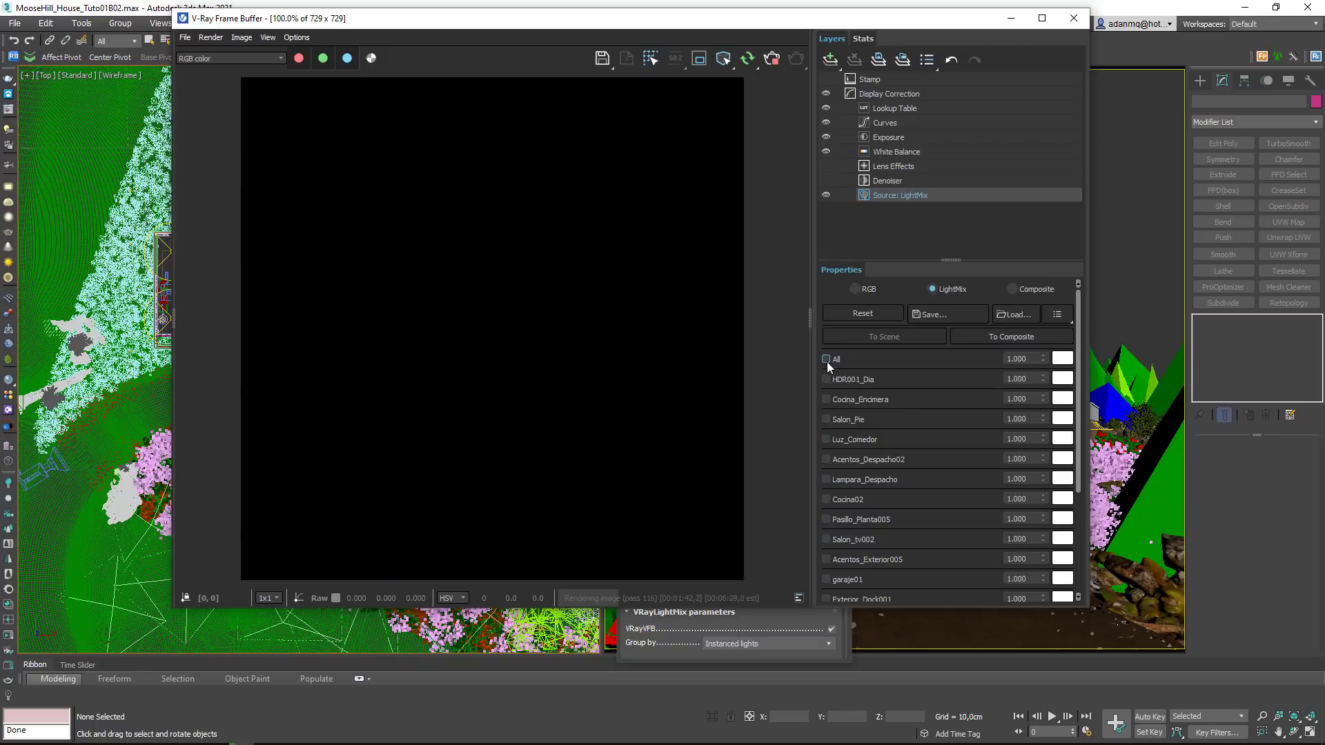
click(826, 359)
Step: Disable the HDR003_Noche and HDR002_Atardecer lights in the LightMix list
scroll(857, 540, down, 5)
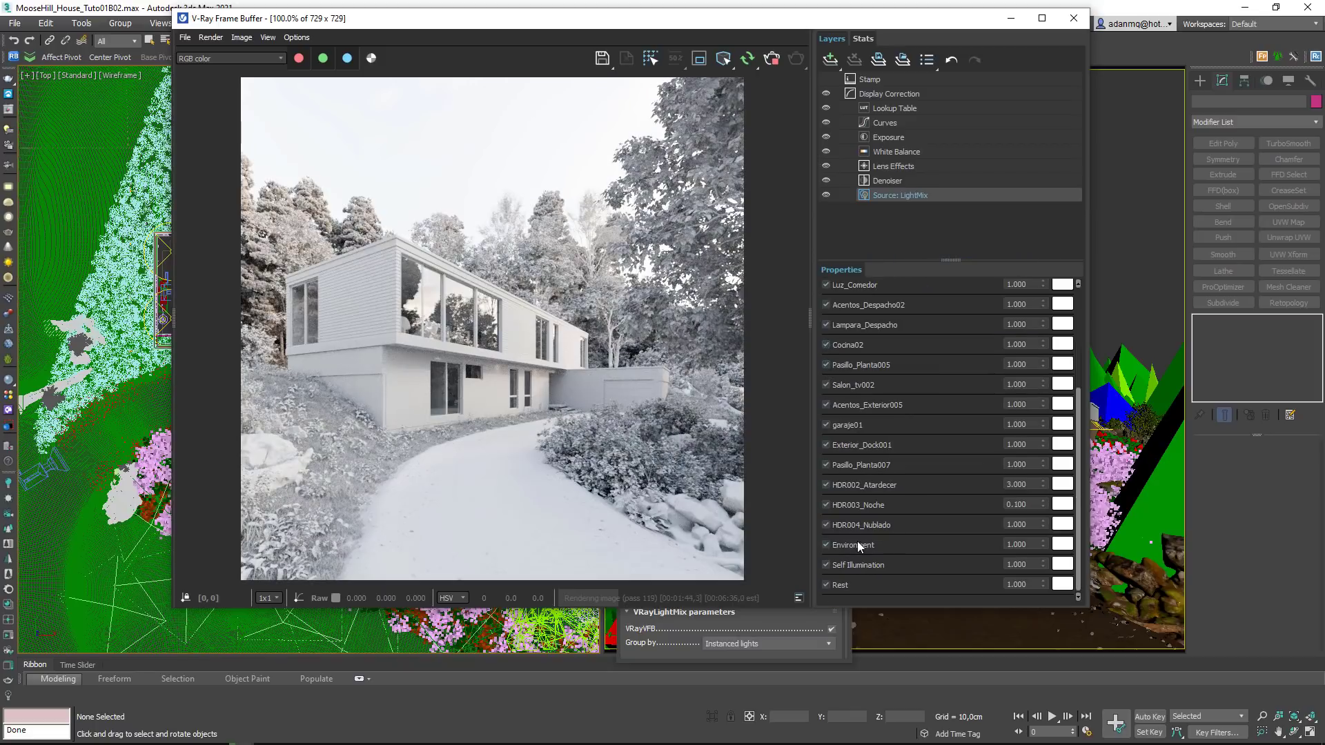
click(825, 505)
click(825, 485)
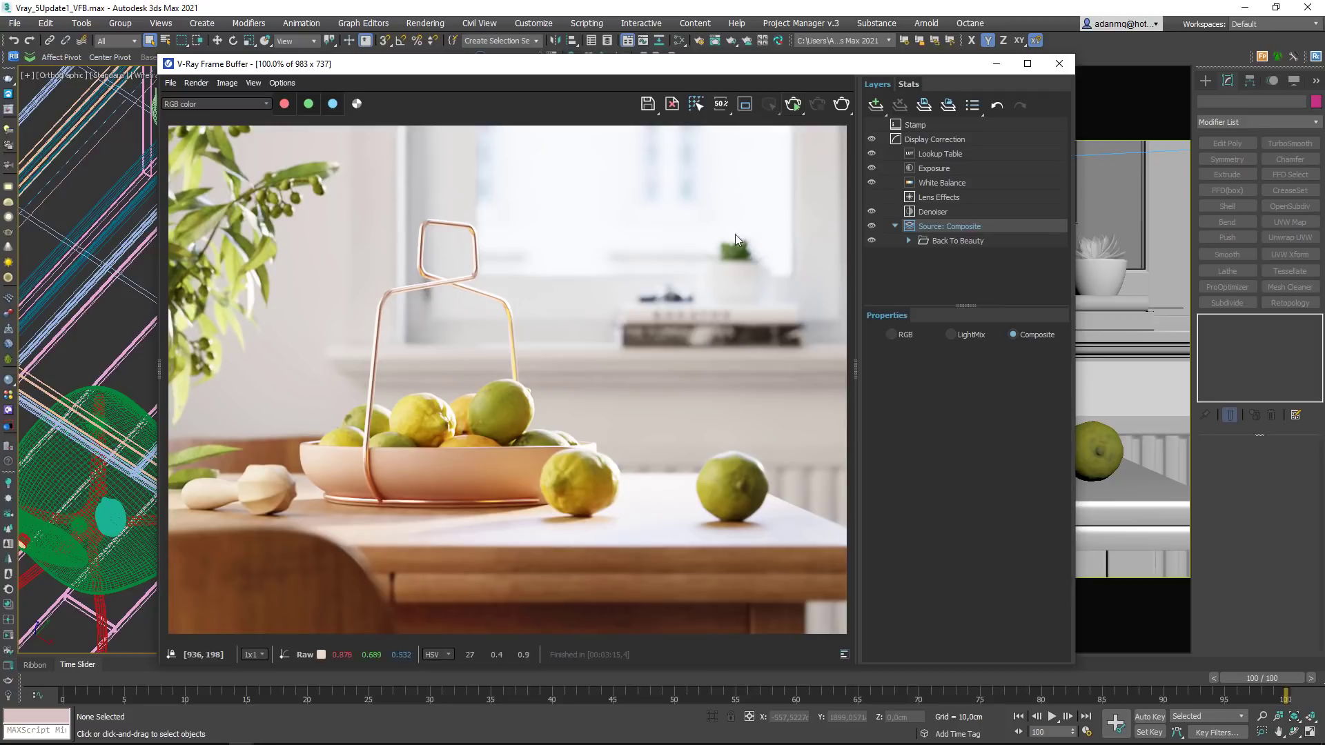
Step: Compare the fruit bowl render's plain RGB source with its Composite source
drag(503, 64, 531, 50)
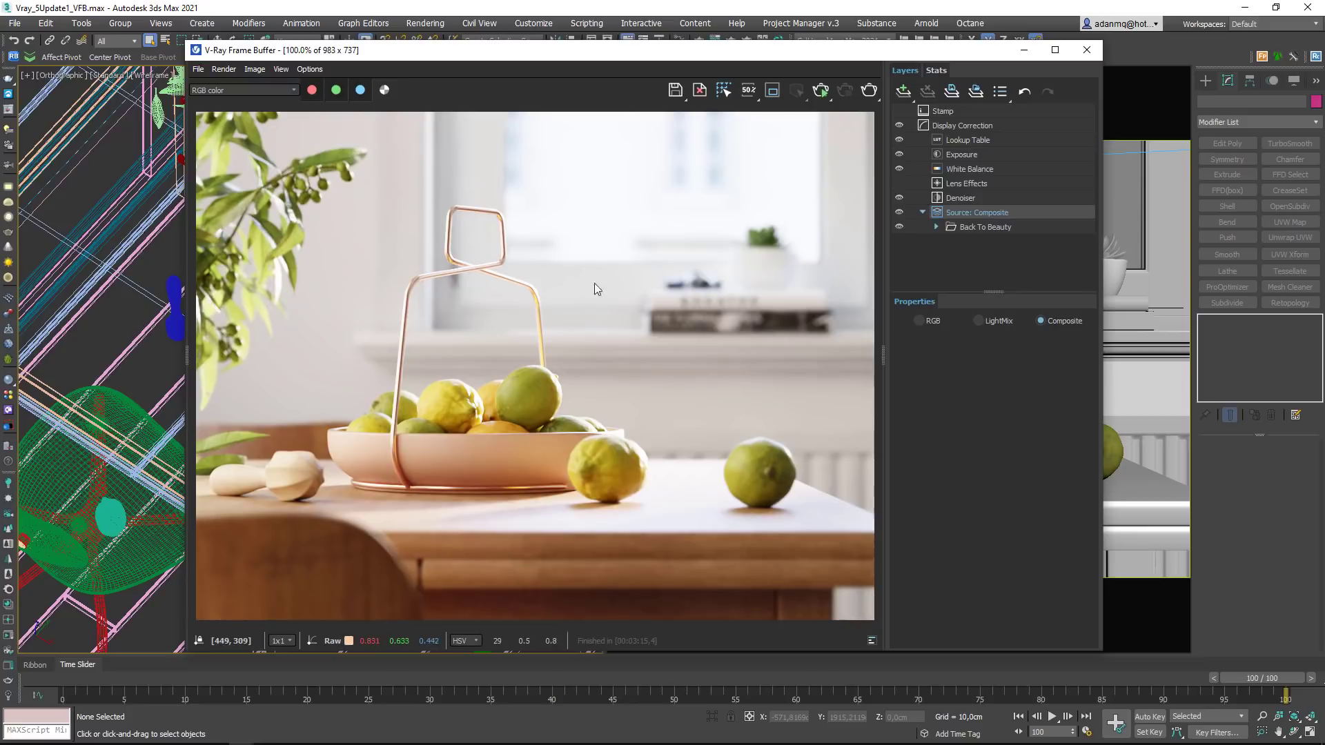
click(920, 321)
click(1041, 319)
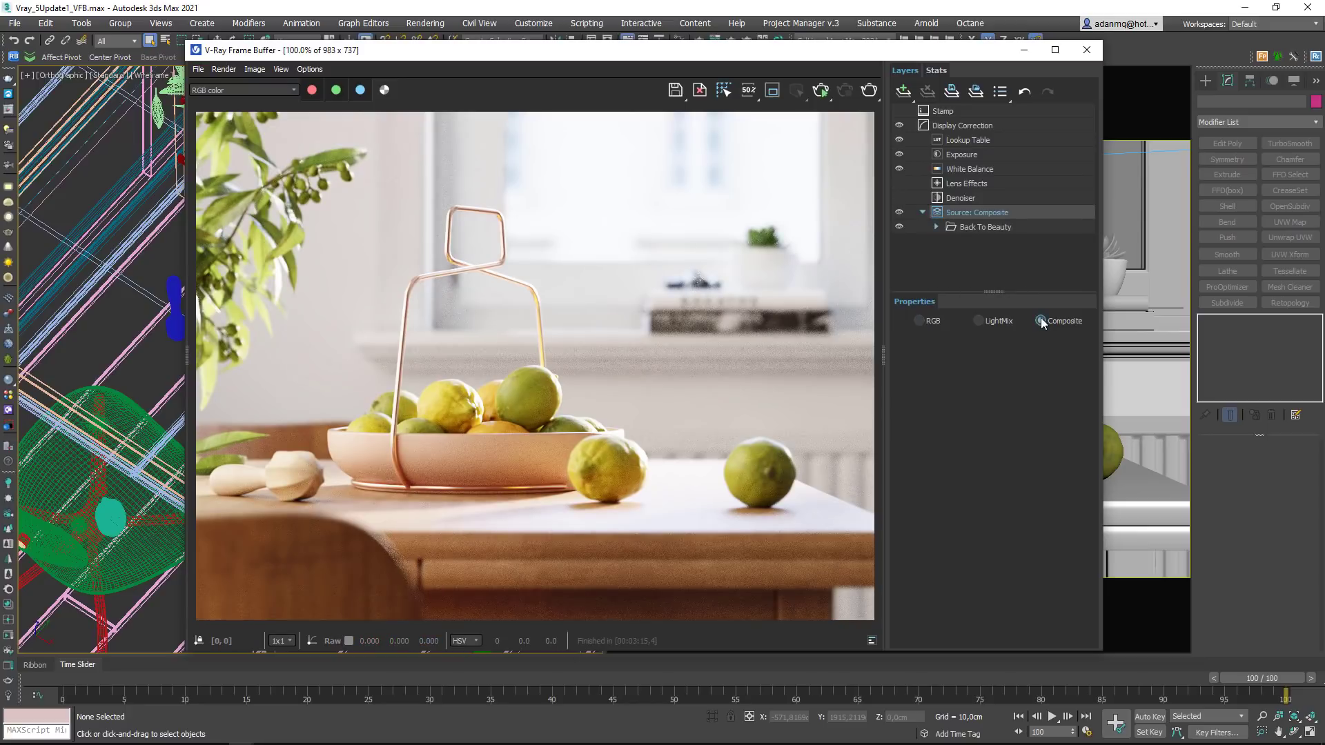
Step: Inspect the VRayAtmosphere layer inside the Back To Beauty folder and collapse the Composite source tree
click(964, 228)
click(936, 226)
click(1001, 242)
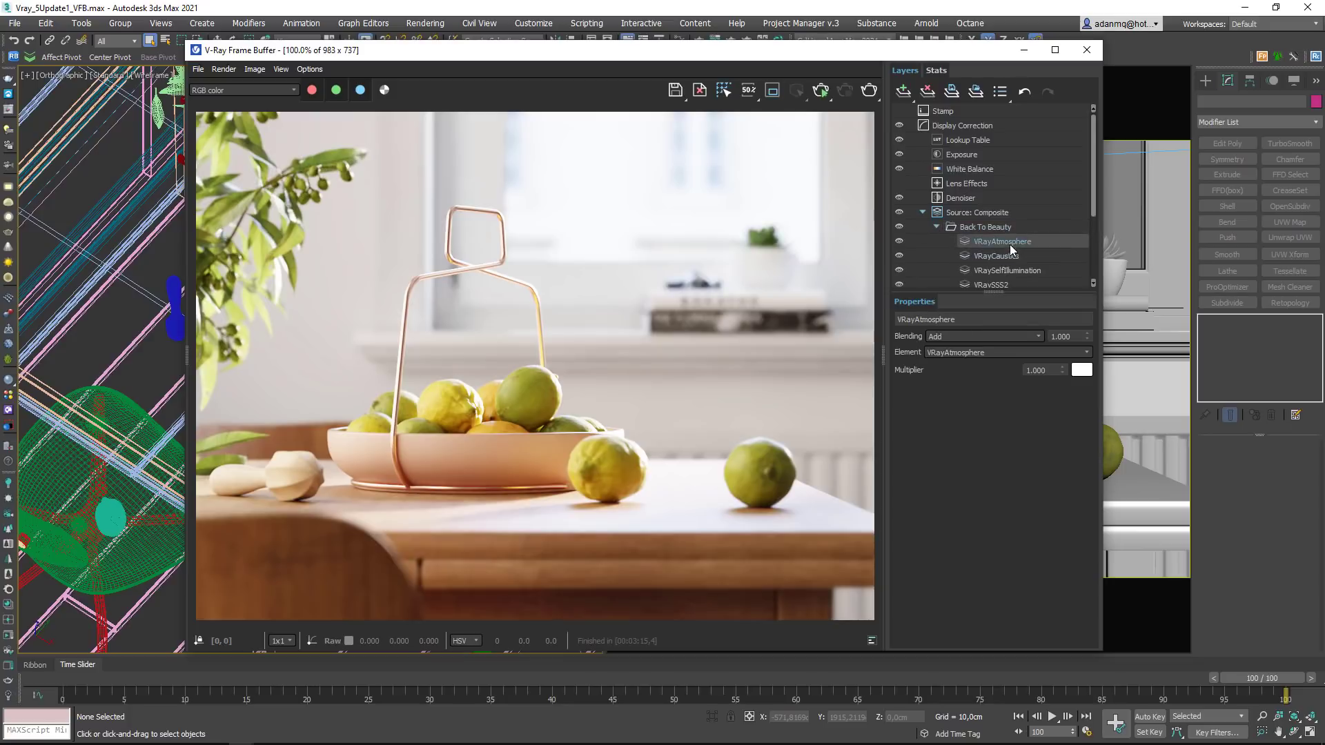
click(937, 227)
click(921, 212)
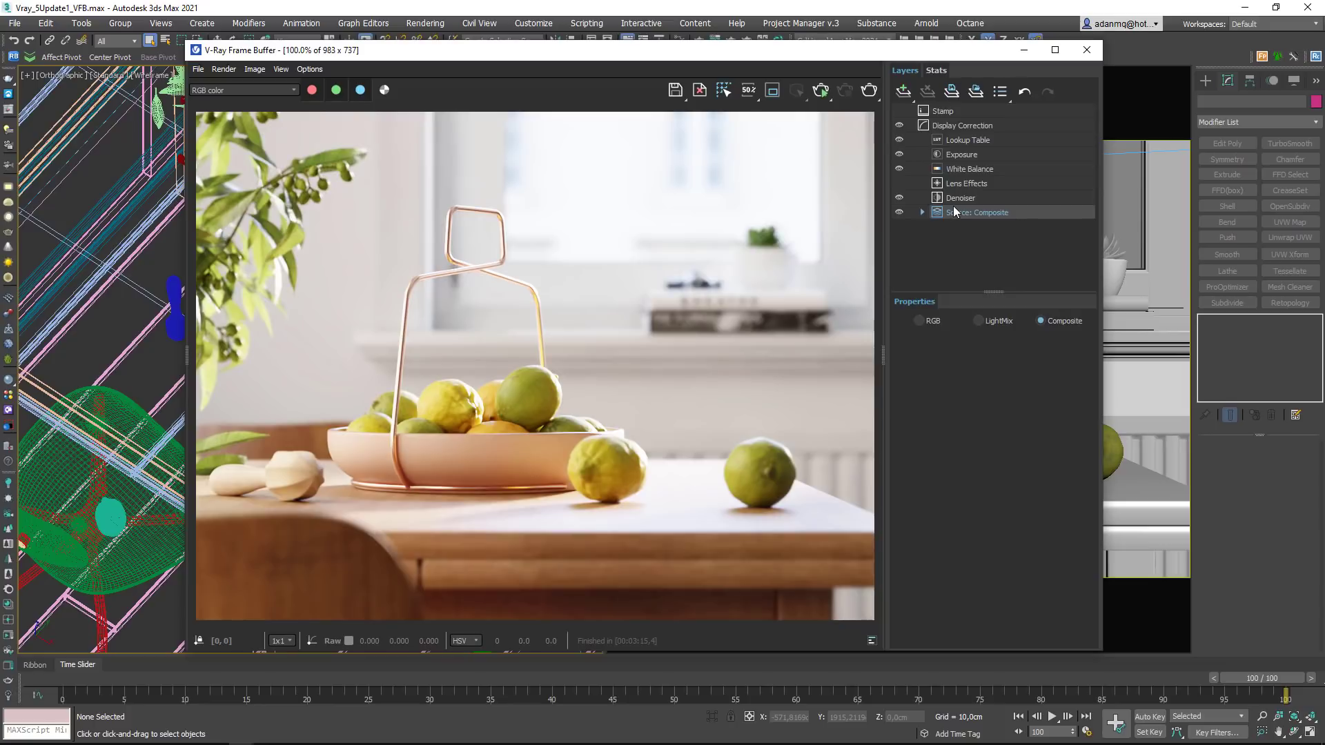
Step: Add a Hue / Saturation correction layer directly above the White Balance layer
click(974, 169)
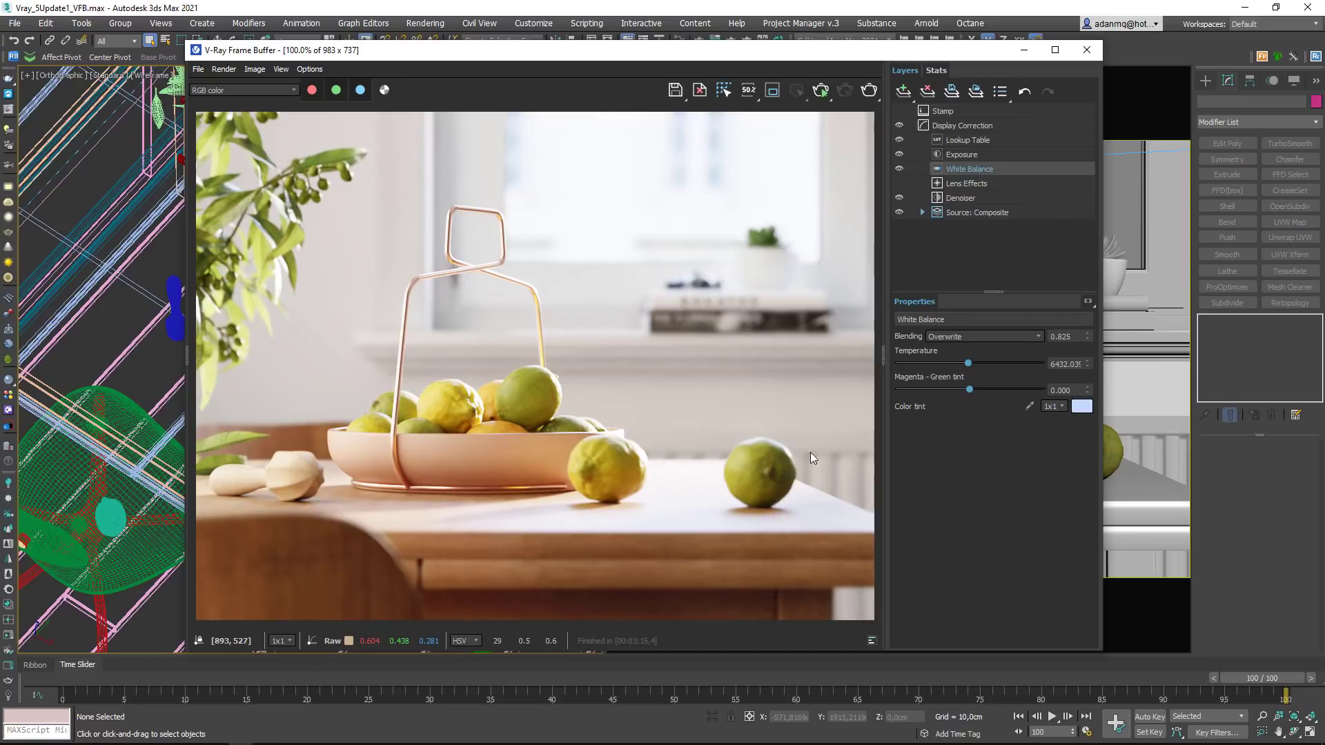
click(907, 90)
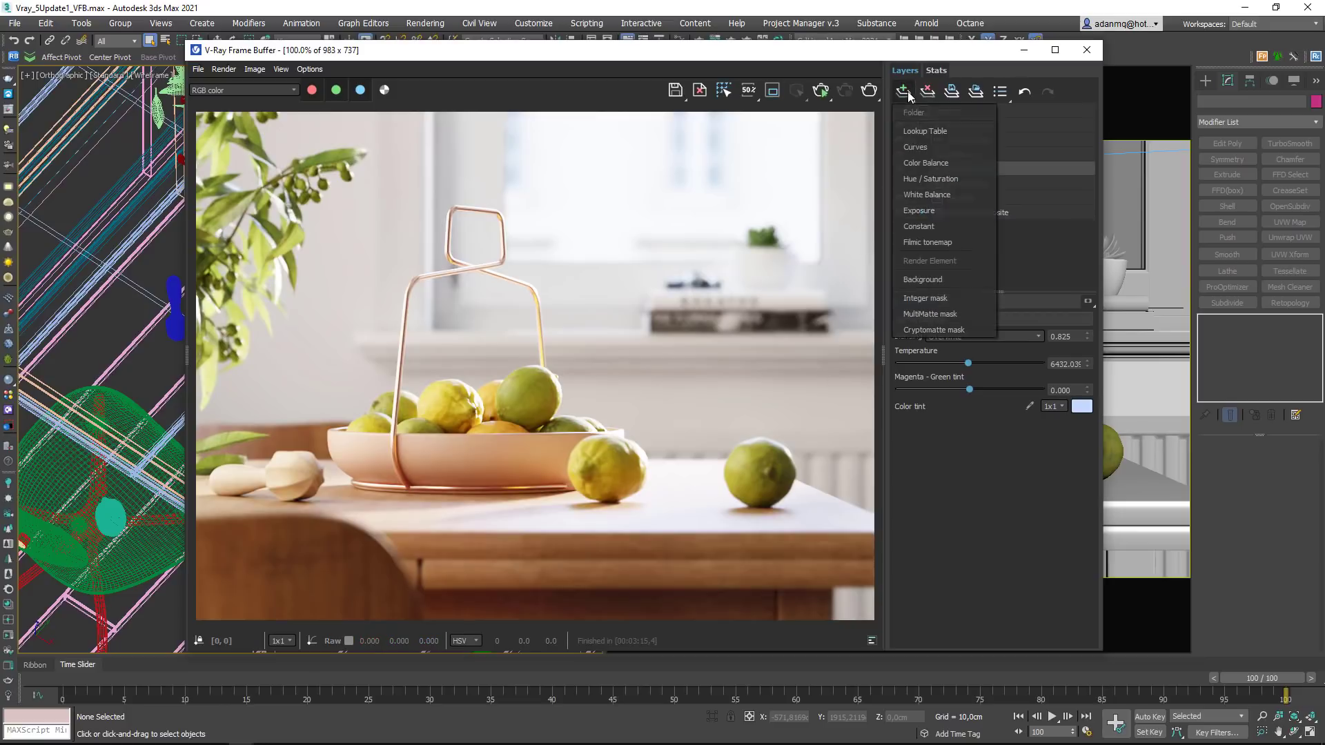
click(923, 179)
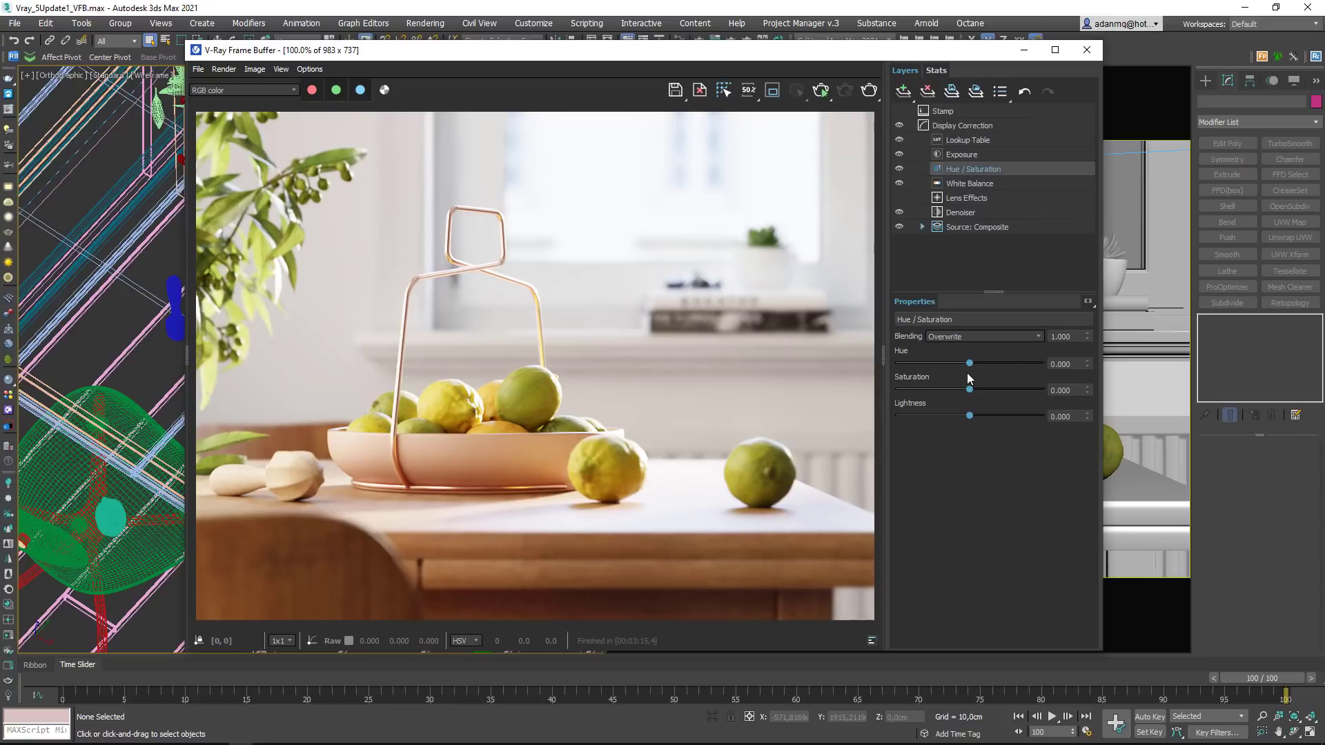
Step: Try a higher saturation on the Hue / Saturation layer and reset the value to 0
mouse_move(969, 390)
mouse_down()
mouse_move(1008, 387)
mouse_move(923, 397)
mouse_move(982, 403)
mouse_up()
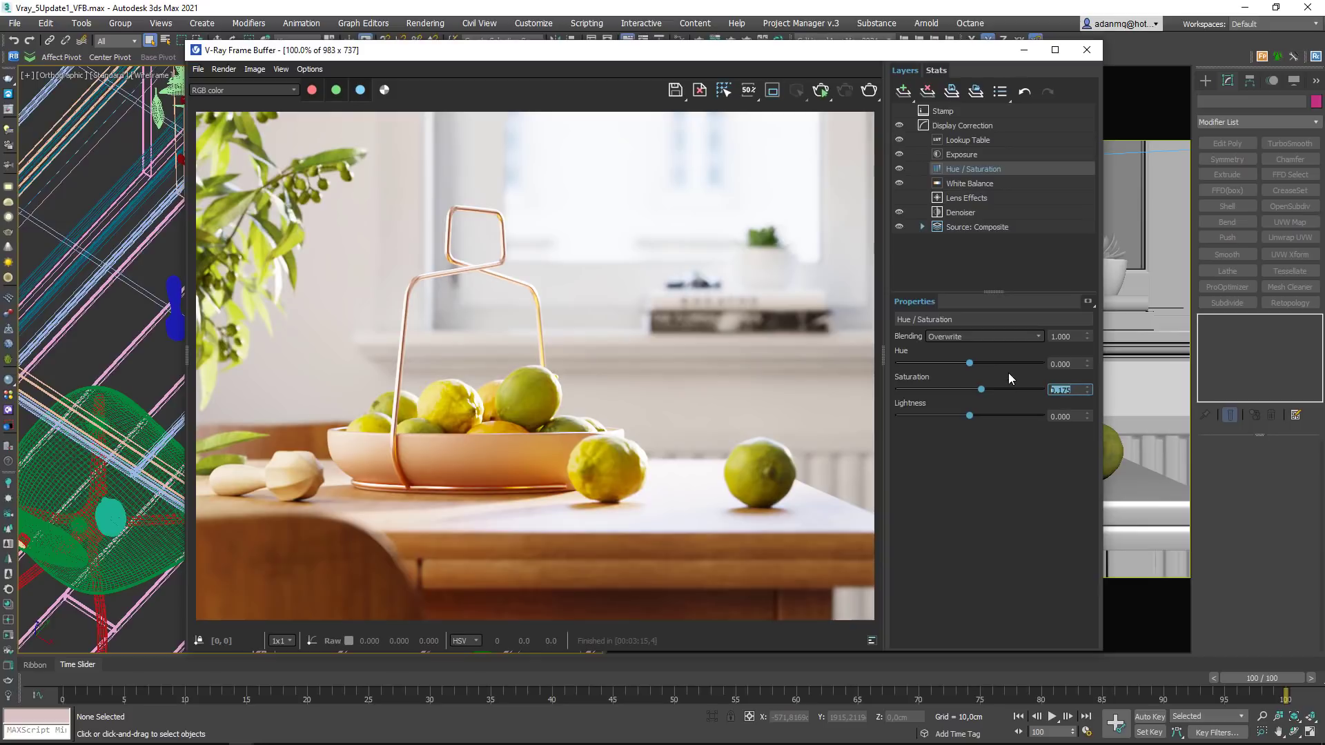
text(0)
key(Return)
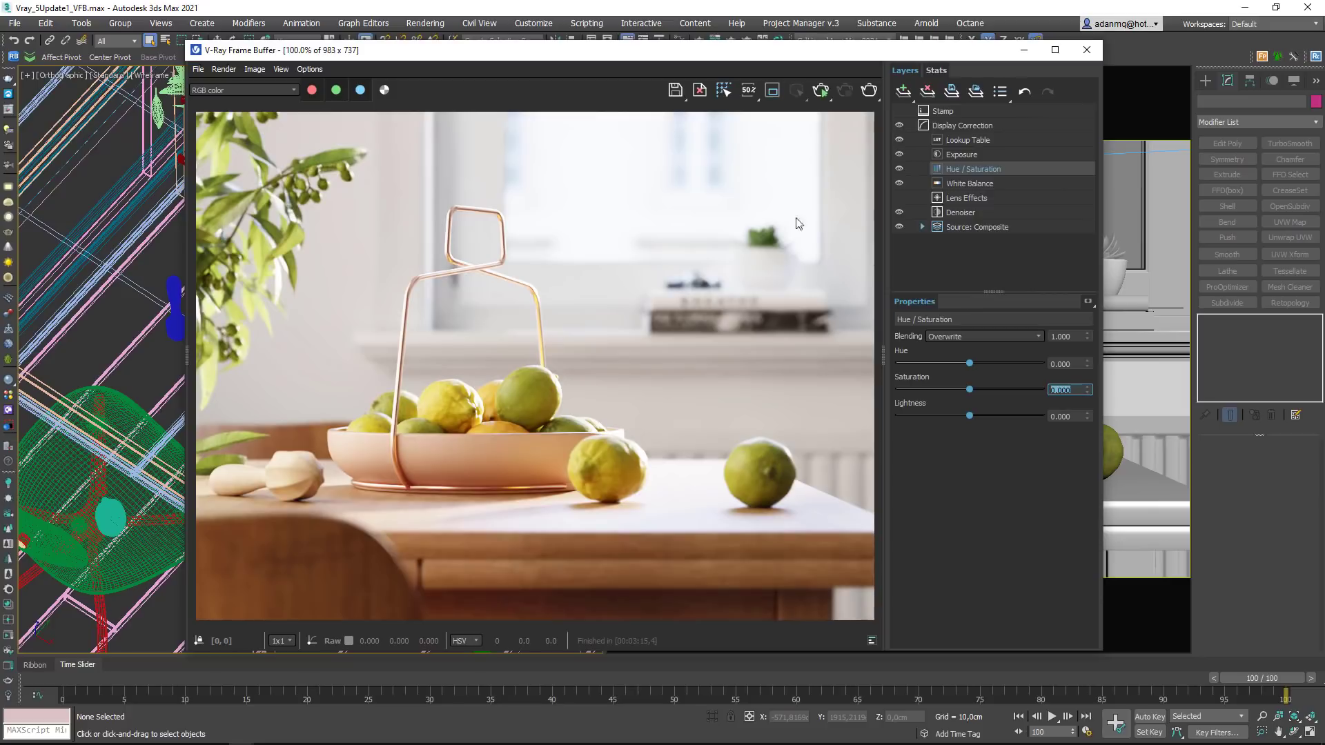
Step: View the mask types available for the Hue / Saturation layer and close the frame buffer
click(1089, 300)
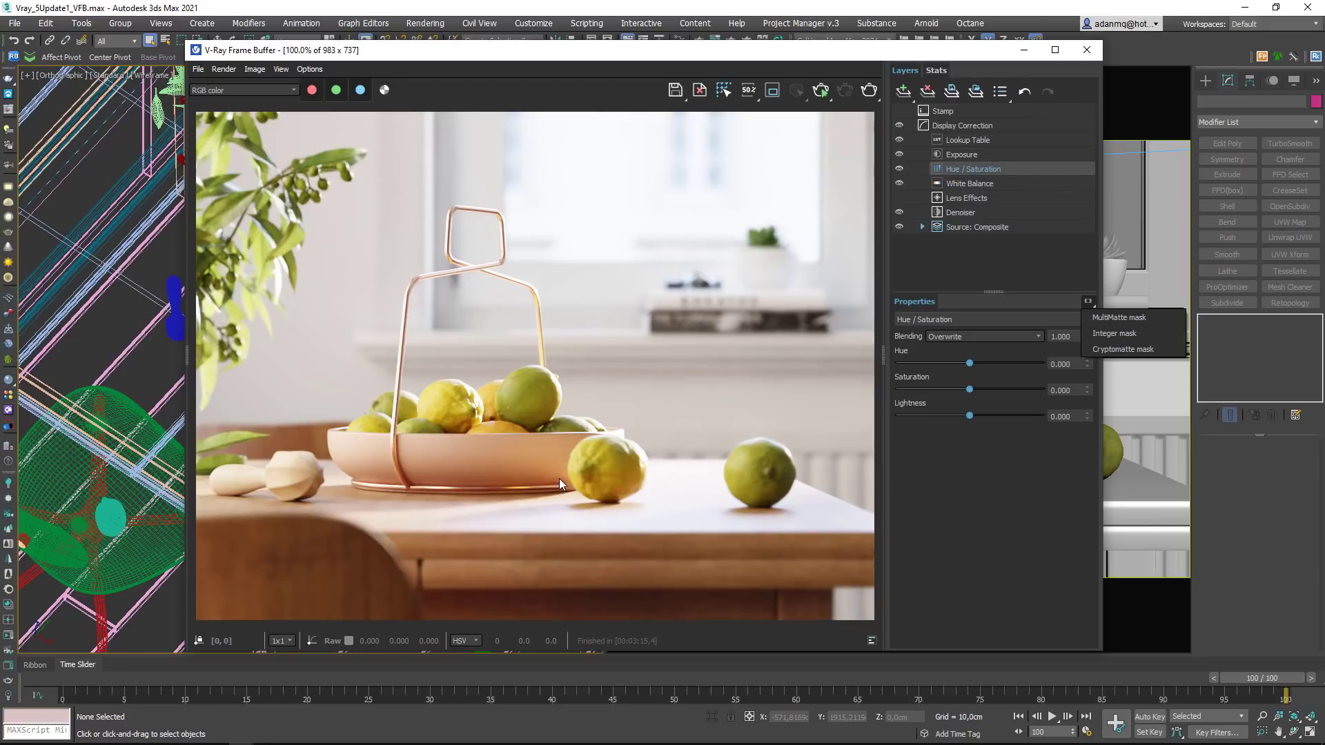
click(969, 550)
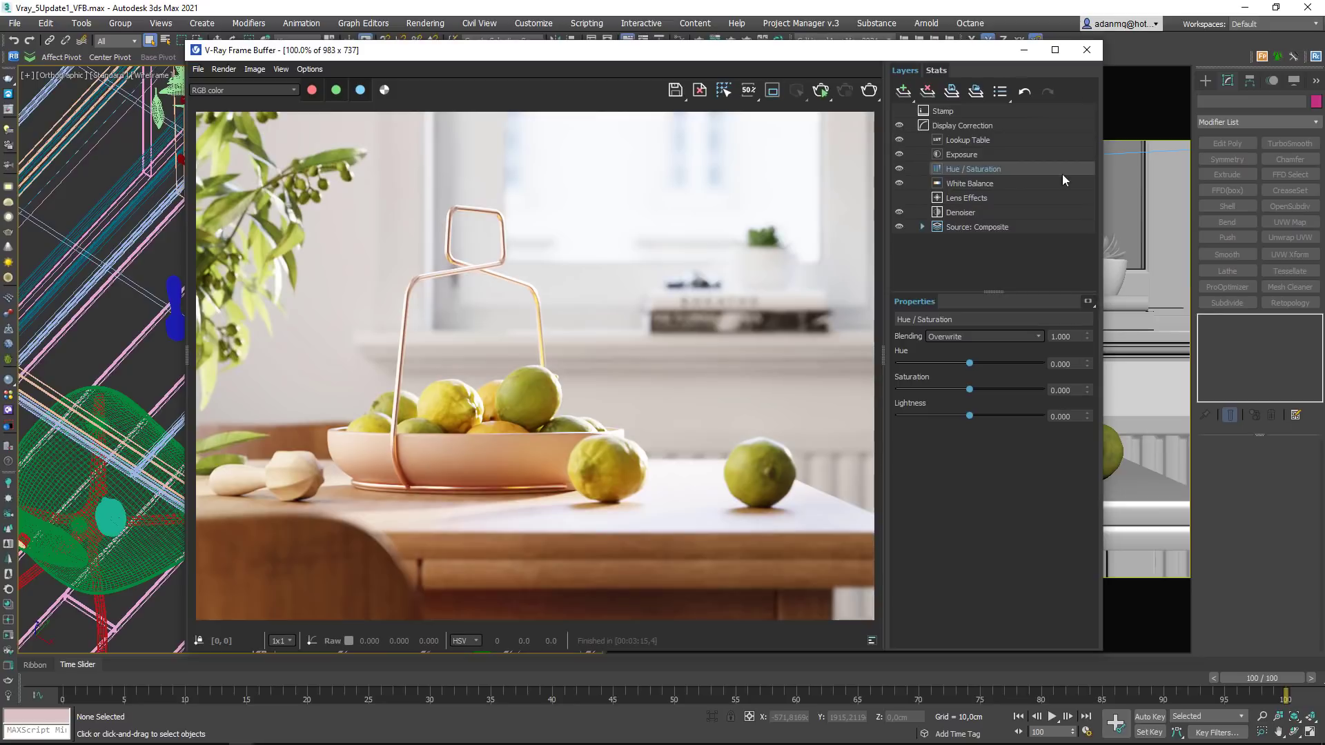
click(1084, 52)
Step: Add a MultiMatteElement to the render elements in Render Setup
click(344, 307)
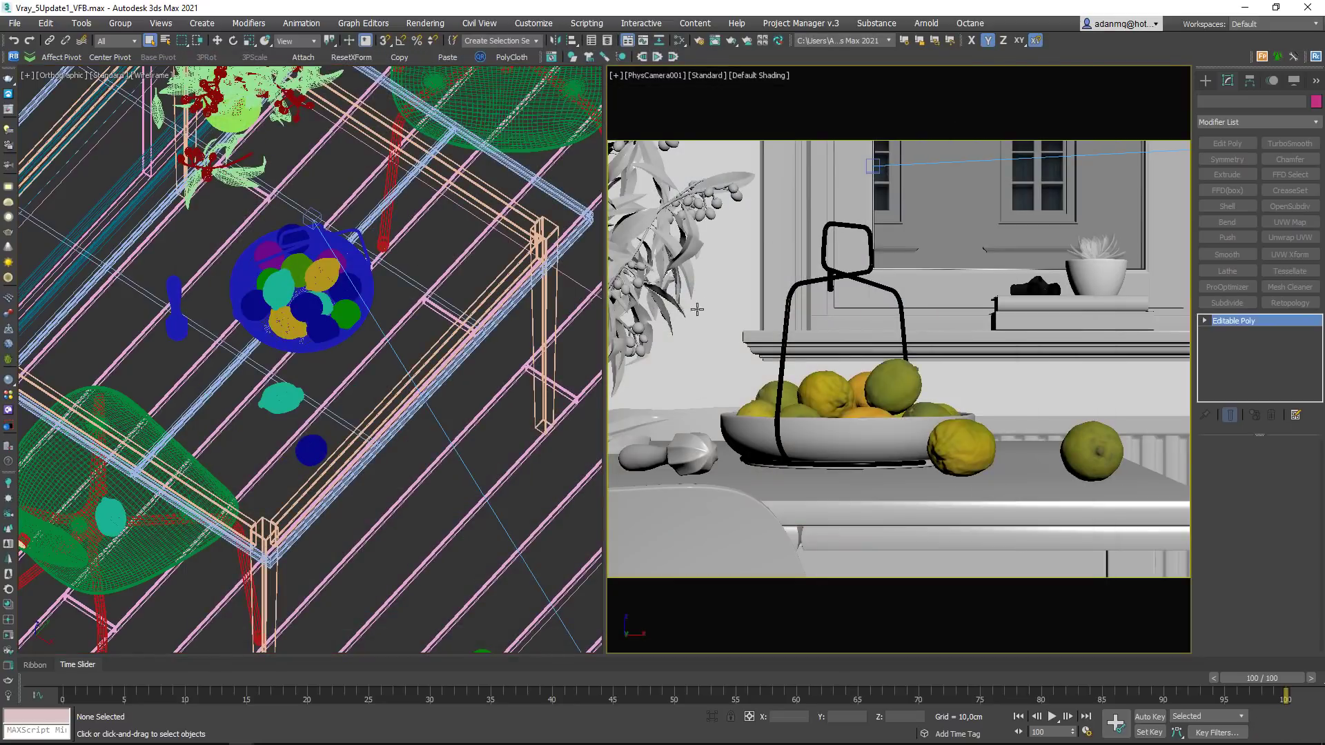
click(344, 307)
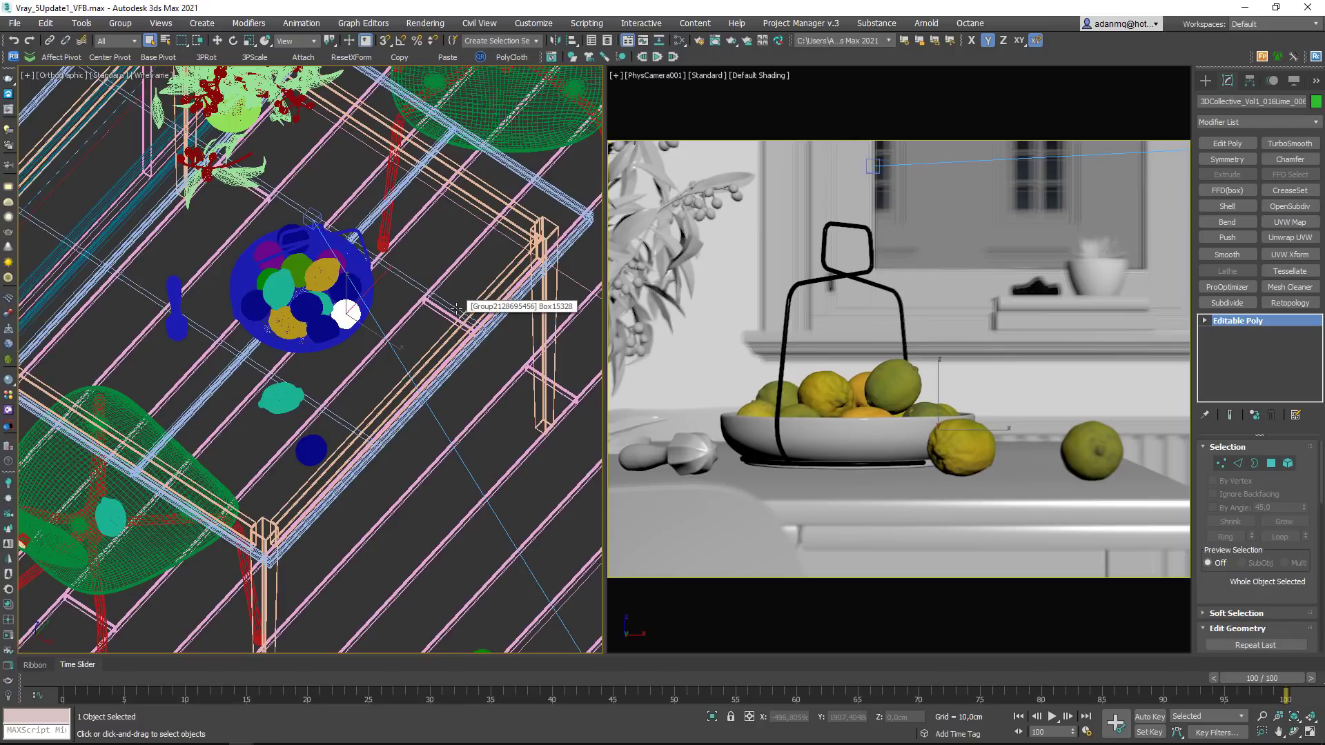
key(F10)
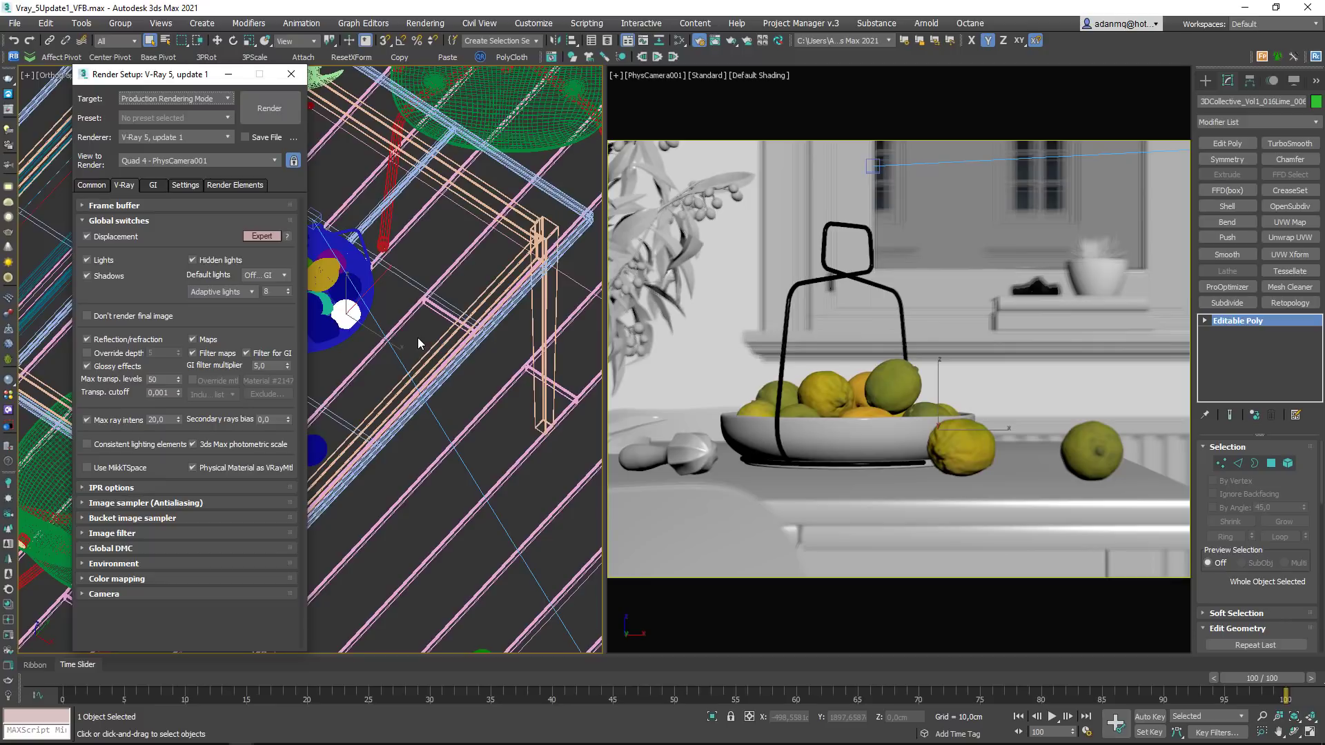
click(235, 185)
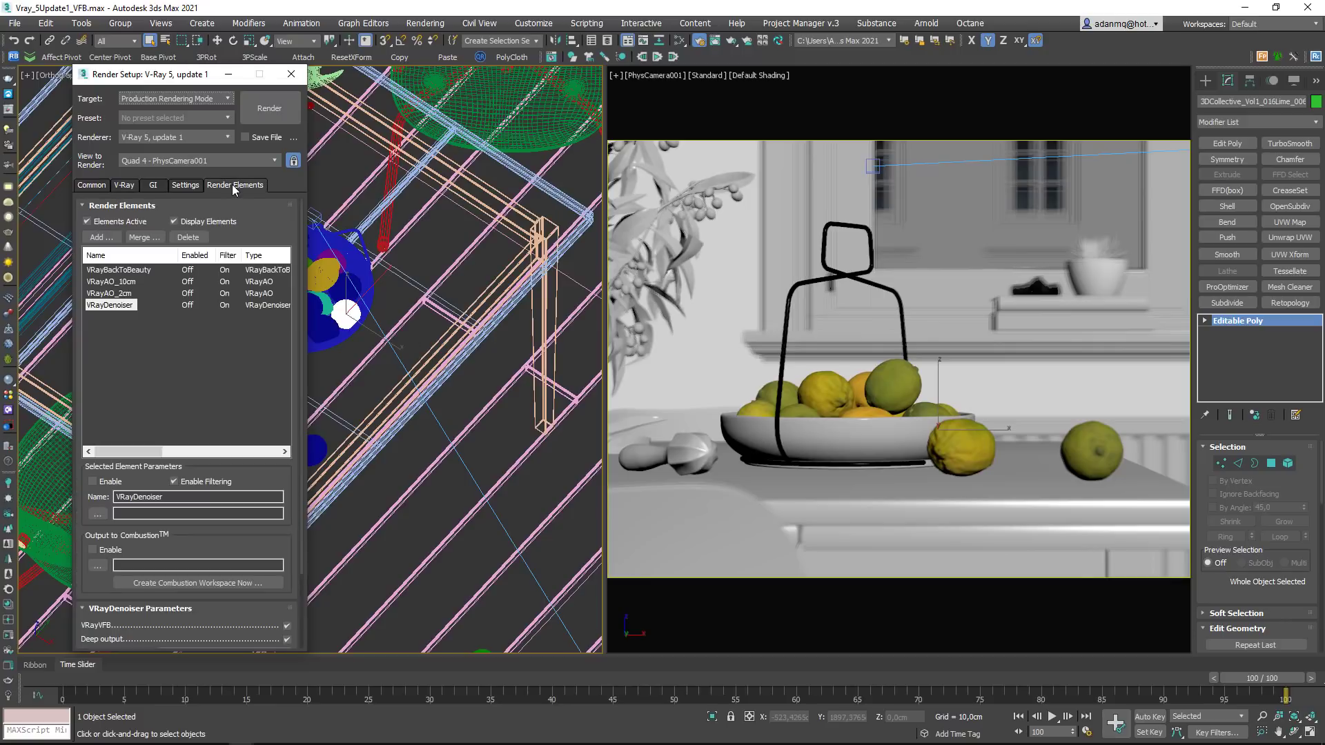
click(102, 237)
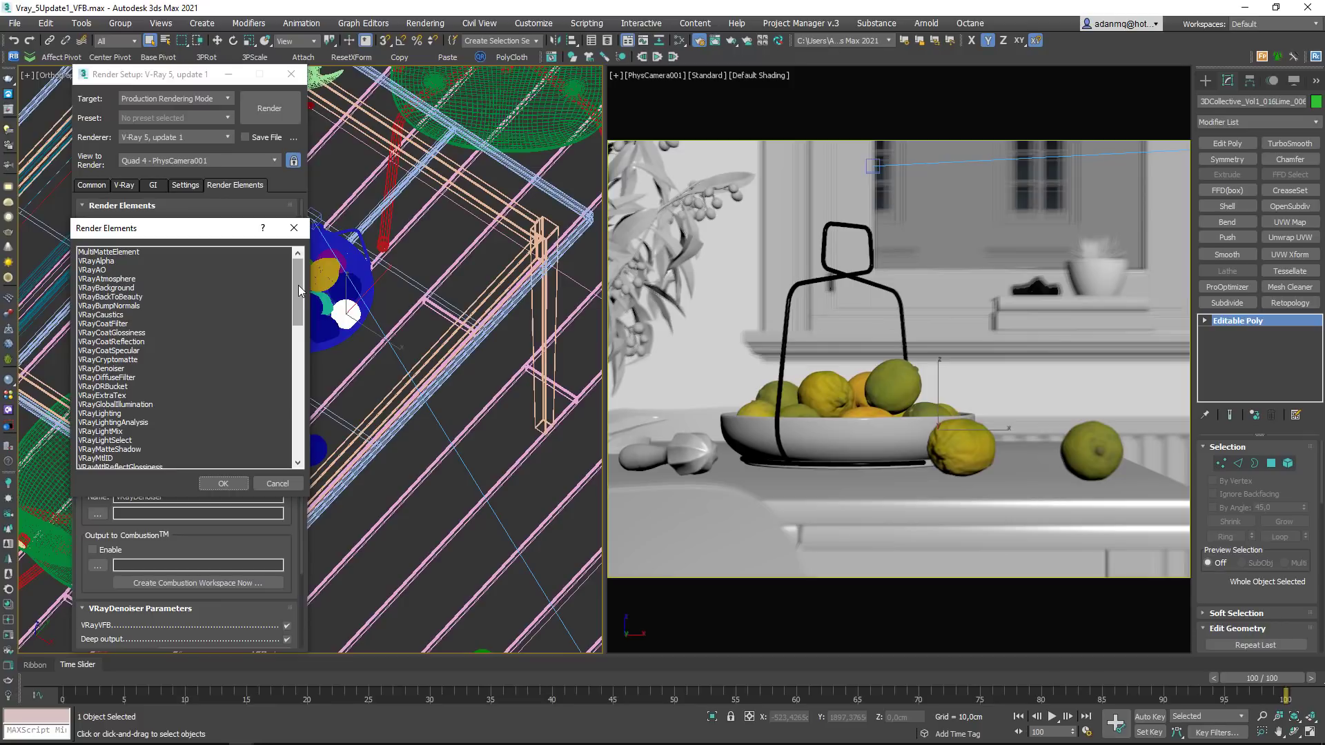
mouse_move(298, 284)
mouse_down()
mouse_move(282, 374)
mouse_move(296, 371)
mouse_move(296, 281)
mouse_up()
click(117, 252)
click(219, 483)
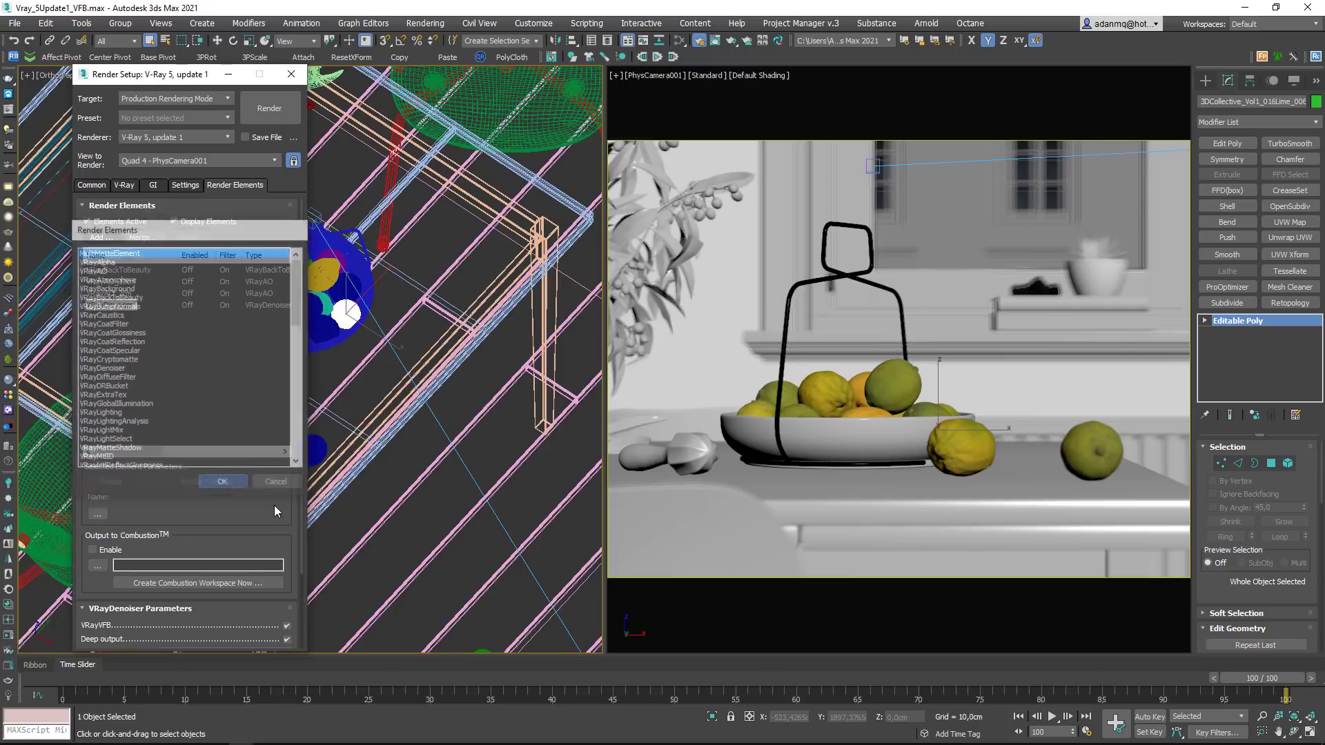
Step: Examine the red, green and blue buffer IDs in the MultiMatteElement parameters, with Render Setup moved clear of the wireframe view
scroll(245, 514, down, 5)
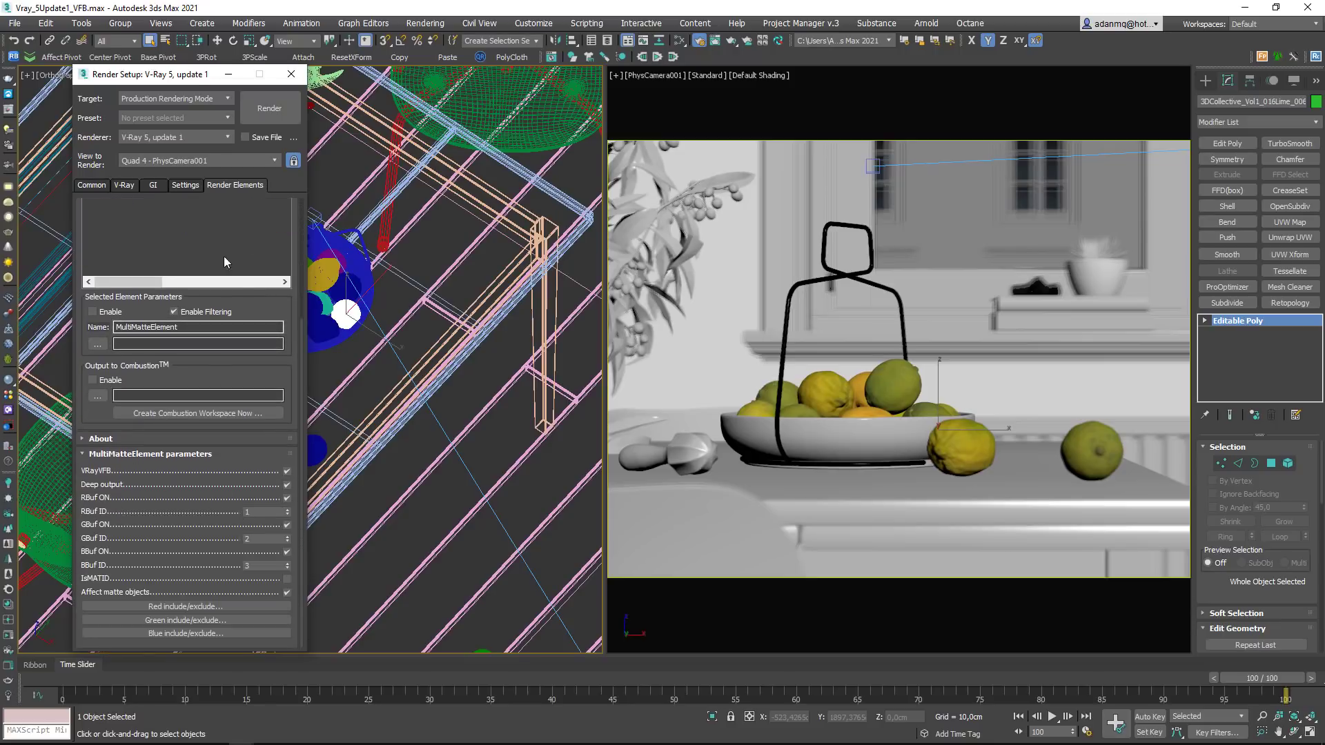
drag(188, 81, 868, 71)
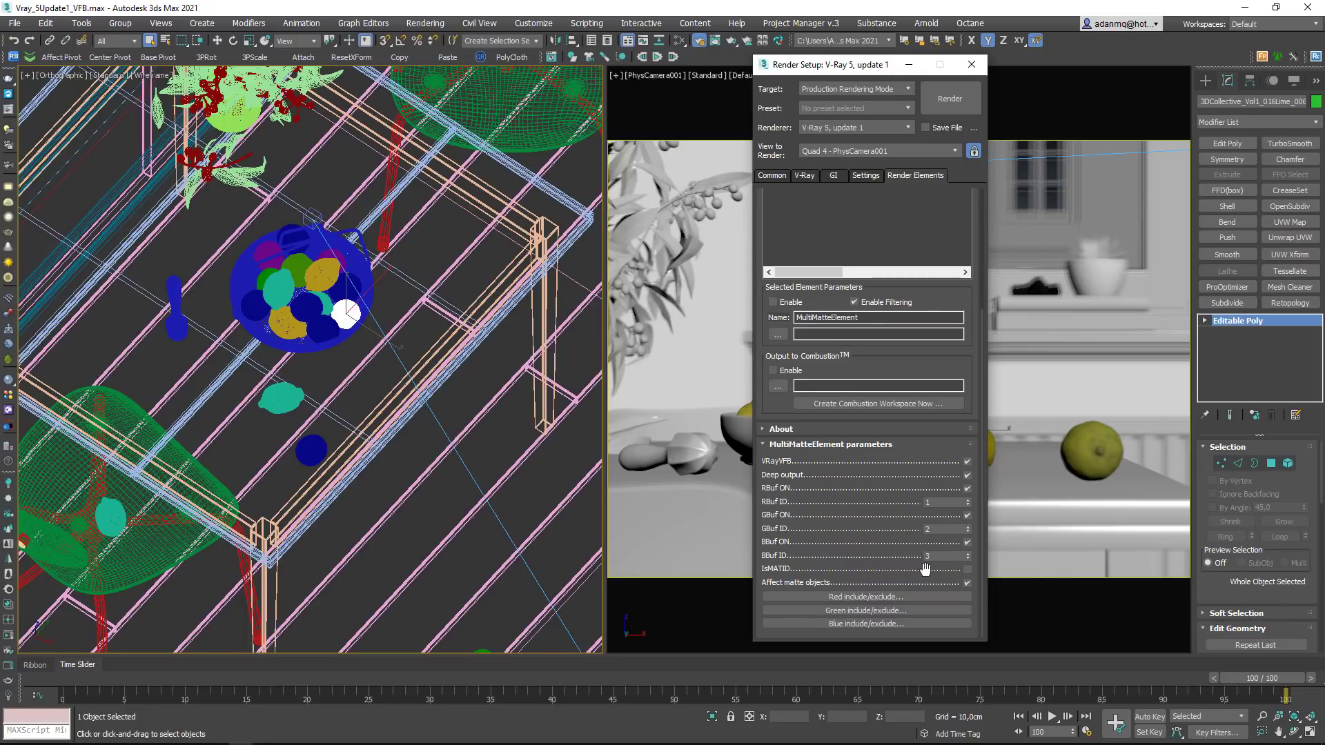
click(930, 502)
key(Tab)
key(Tab)
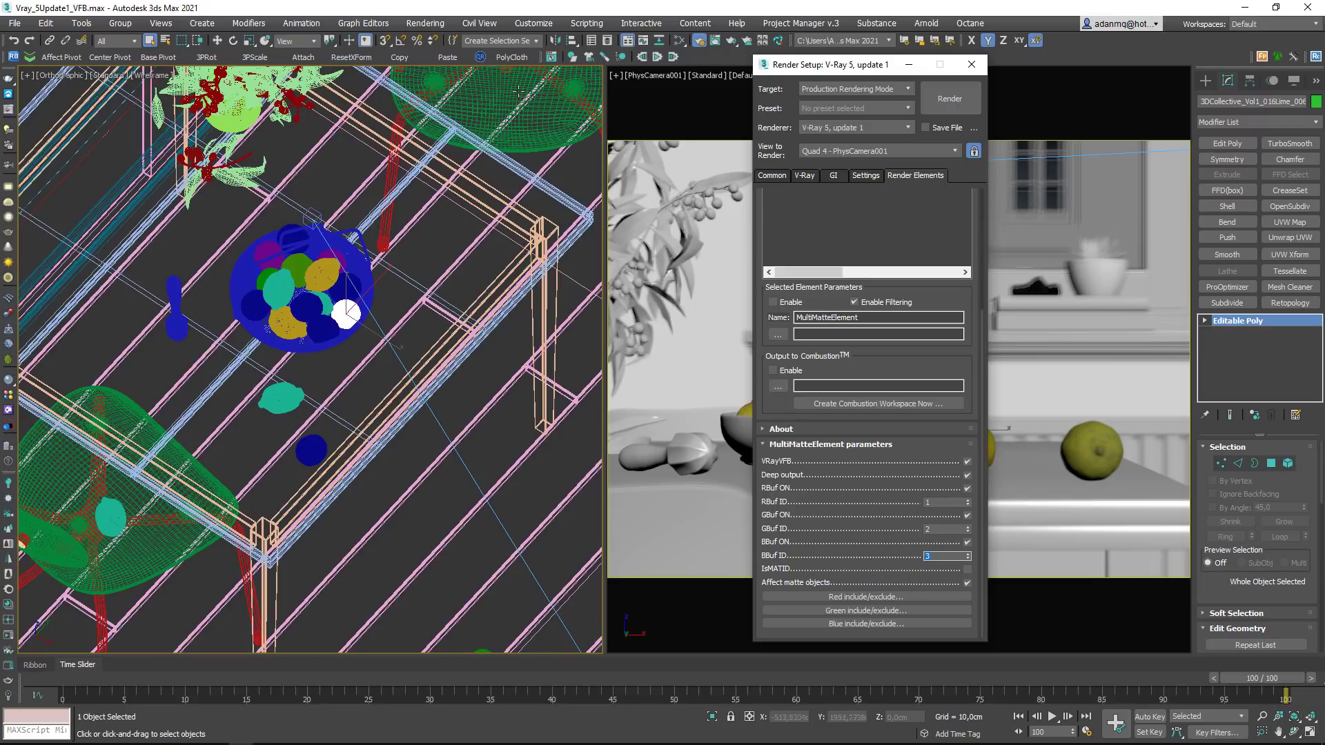
Step: Select the limones selection set and apply G-Buffer Object ID 1 in its object properties
click(535, 43)
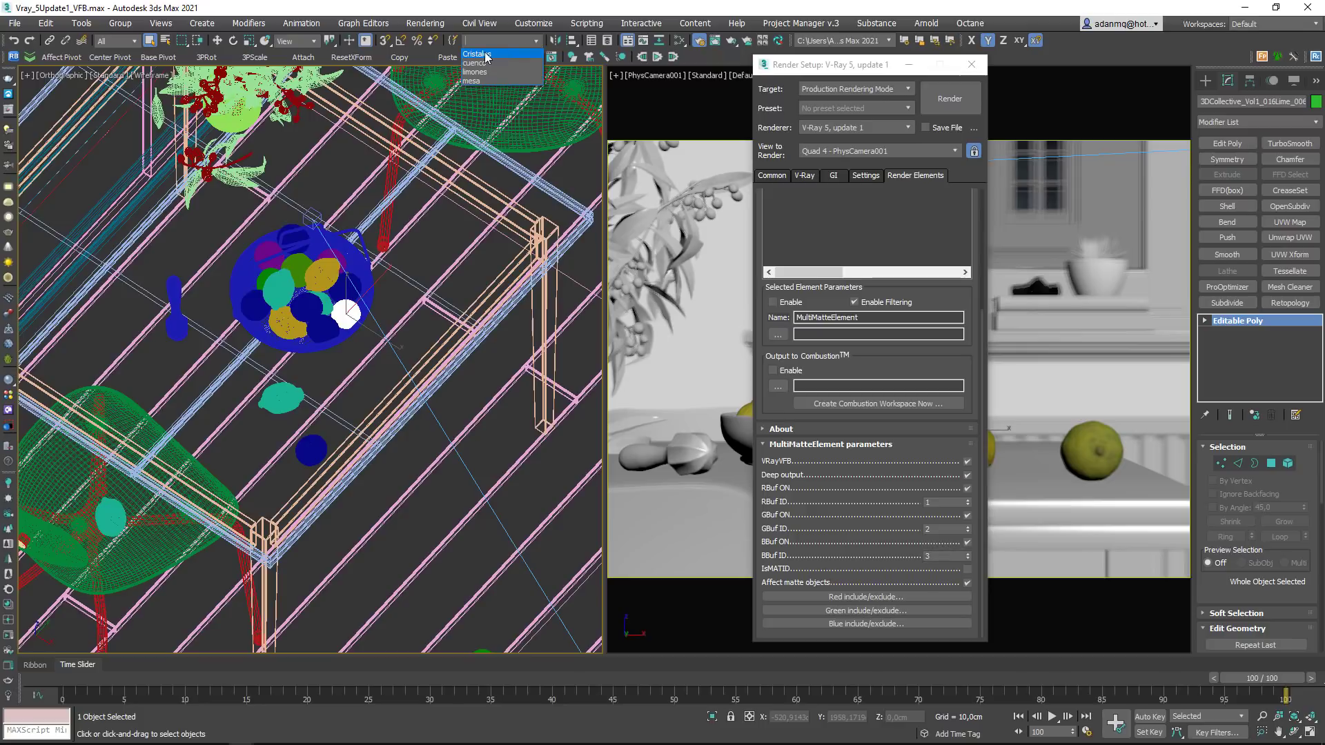
click(474, 87)
scroll(331, 386, down, 5)
alt+middle_drag(325, 387, 292, 373)
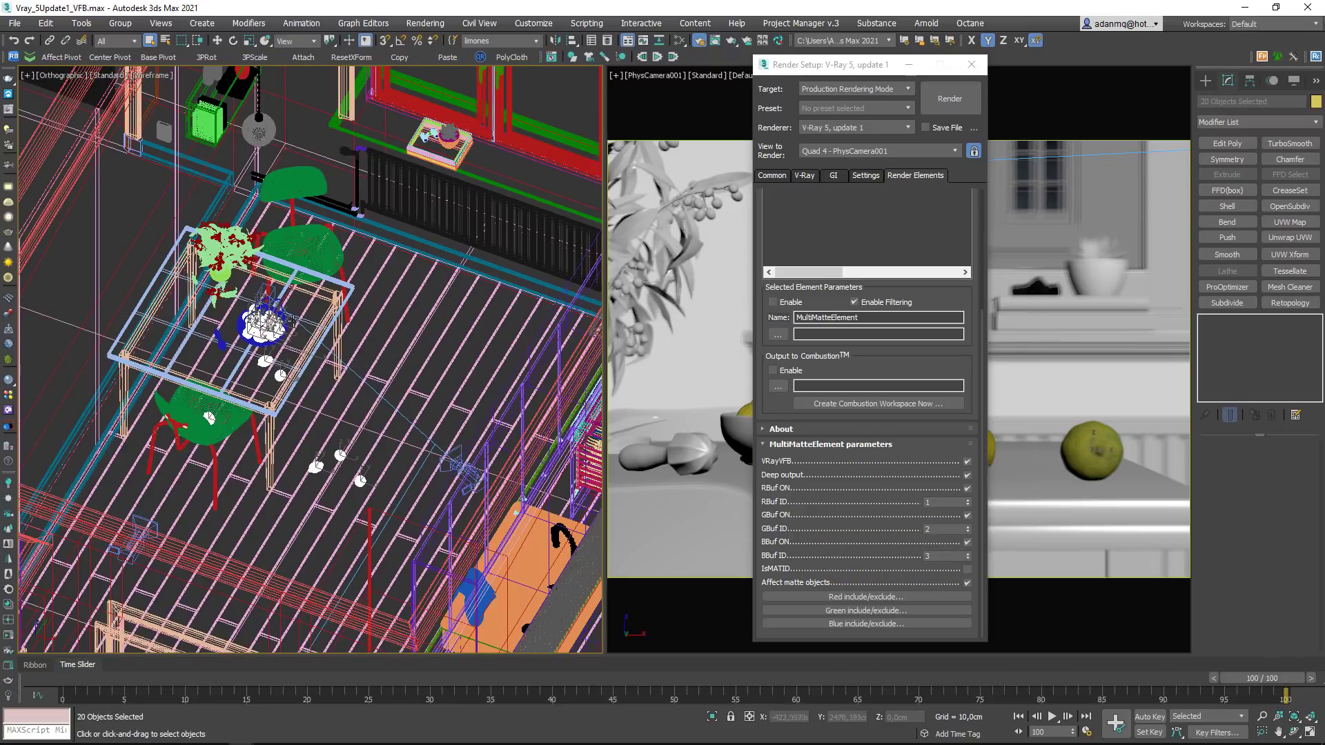
right_click(283, 316)
click(321, 411)
click(719, 463)
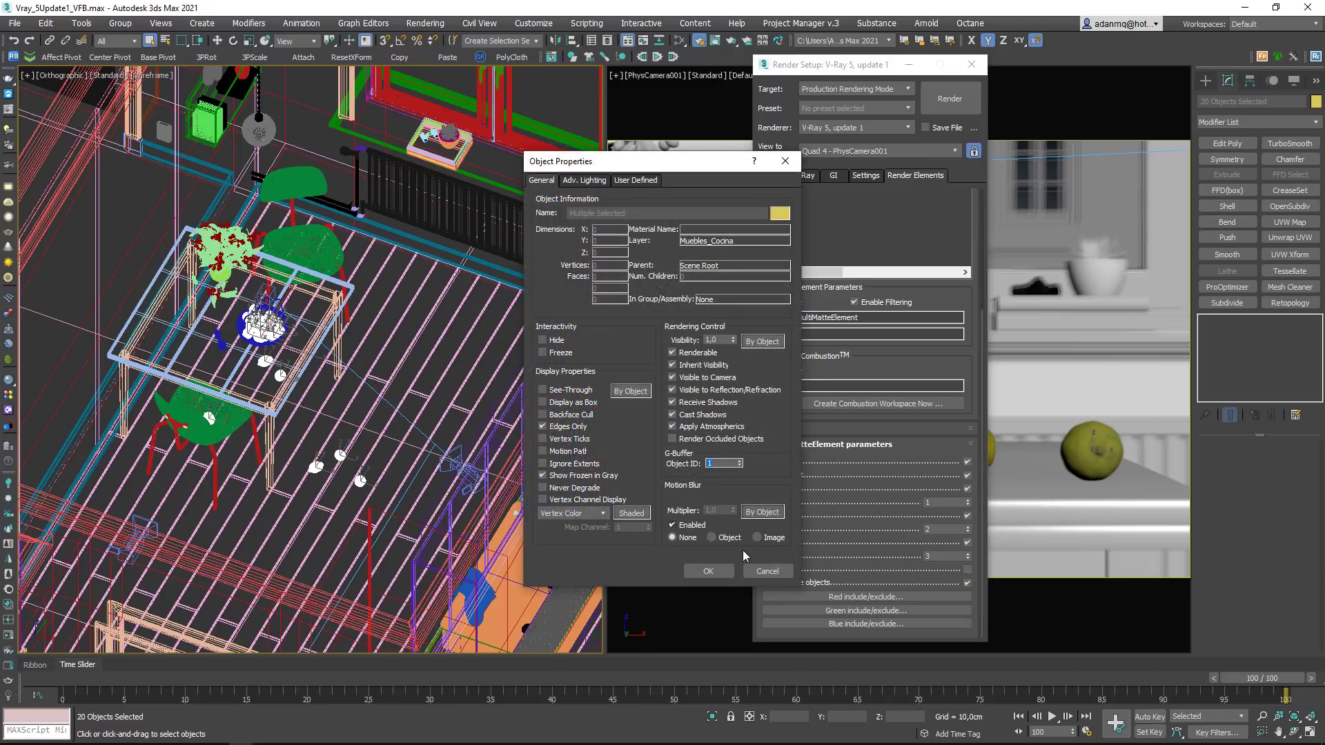
click(707, 571)
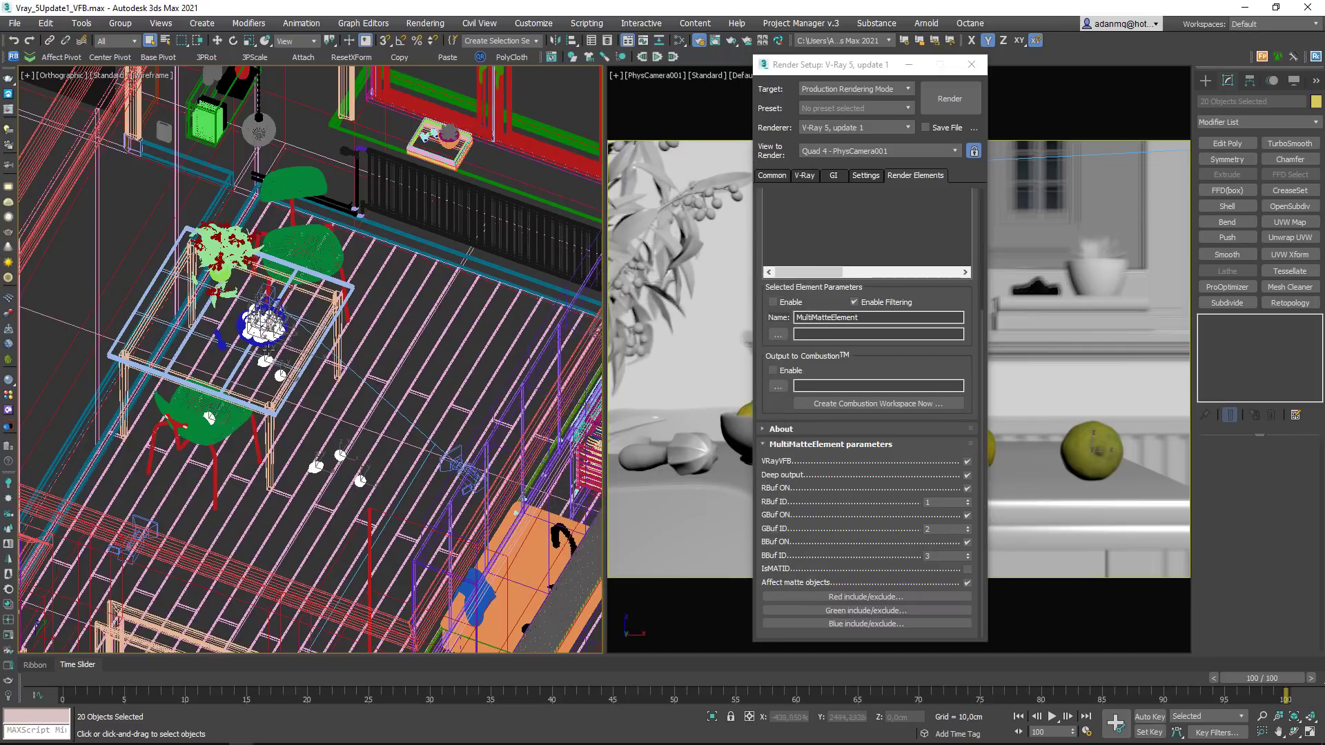
Step: Apply G-Buffer Object ID 2 to the fruit bowl in its object properties
scroll(289, 338, up, 4)
click(192, 327)
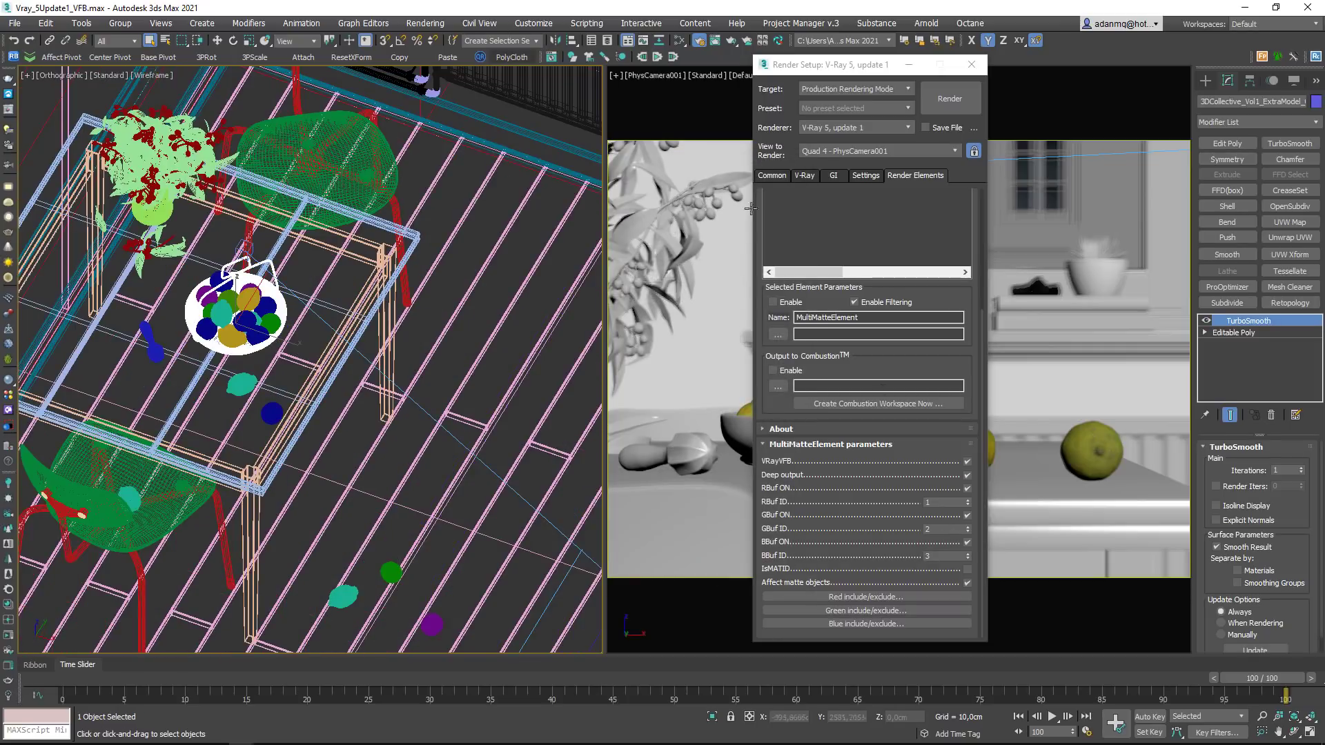
right_click(377, 341)
click(297, 442)
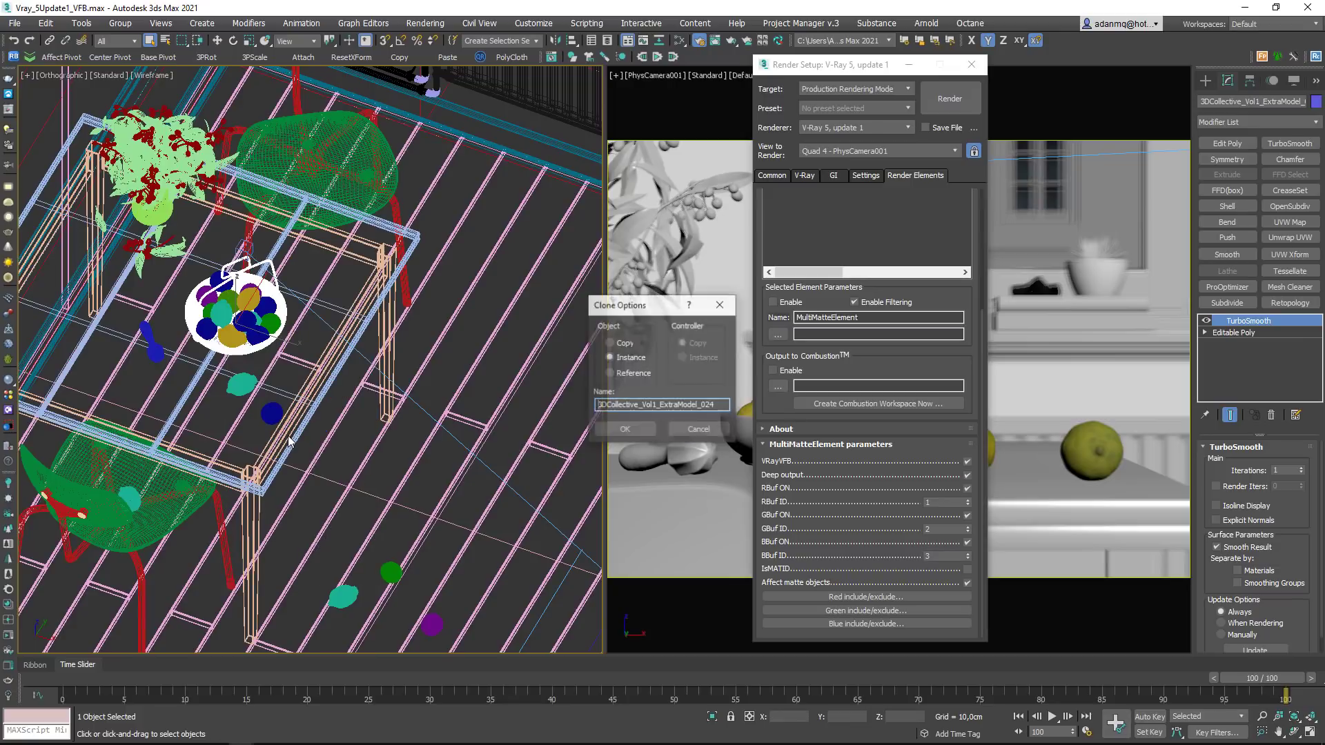
click(700, 434)
right_click(277, 331)
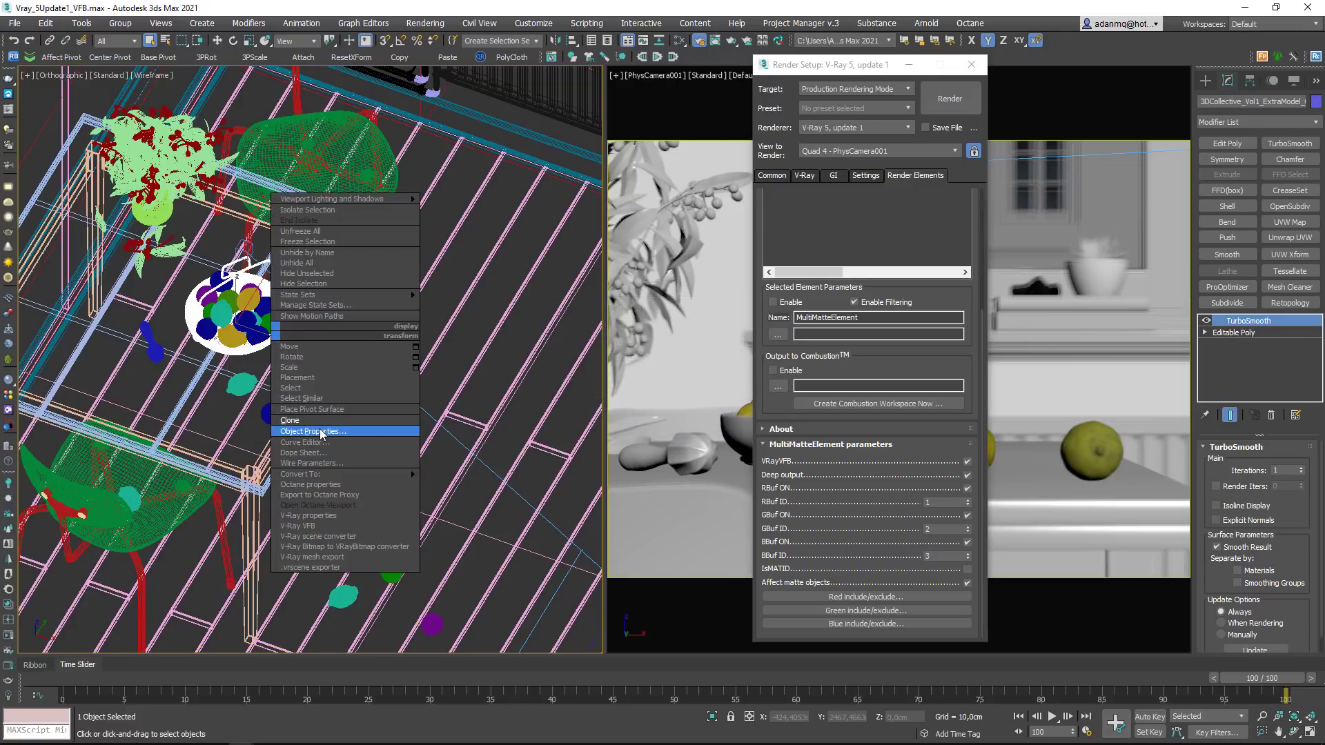
click(319, 432)
click(719, 463)
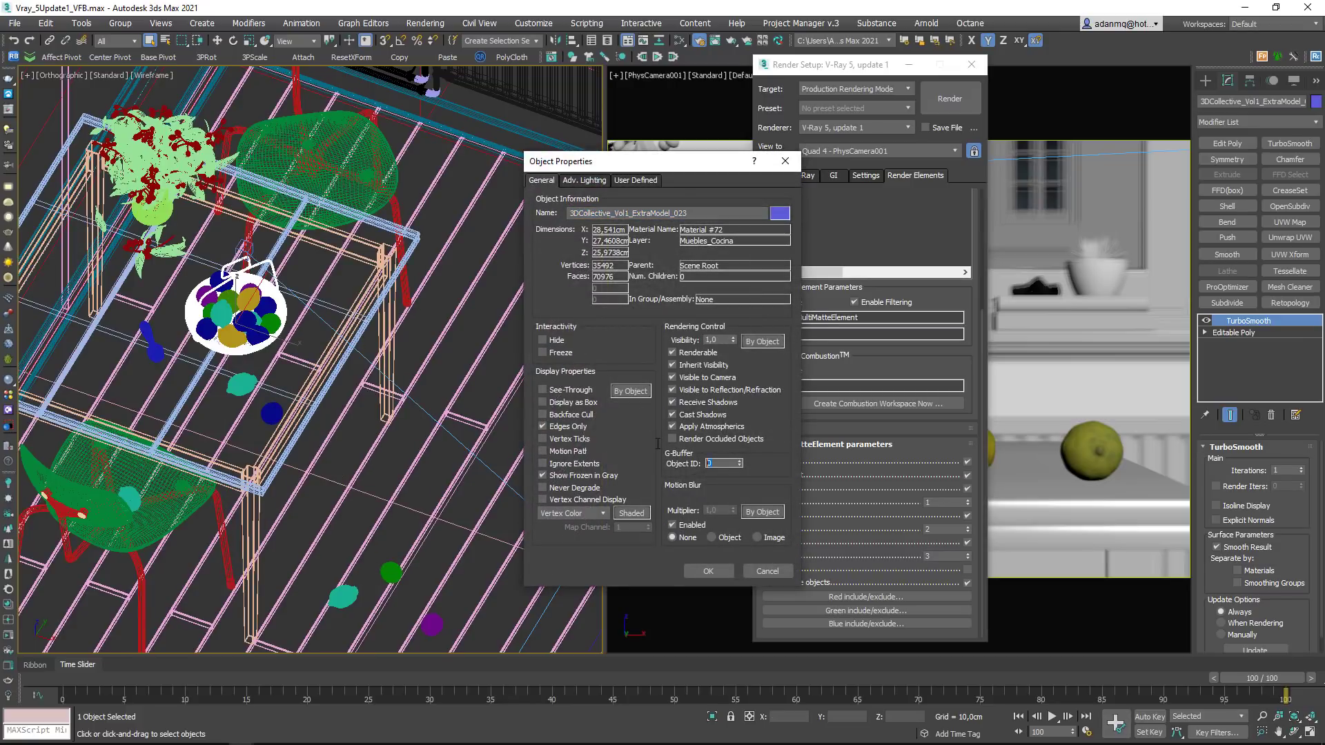
click(708, 572)
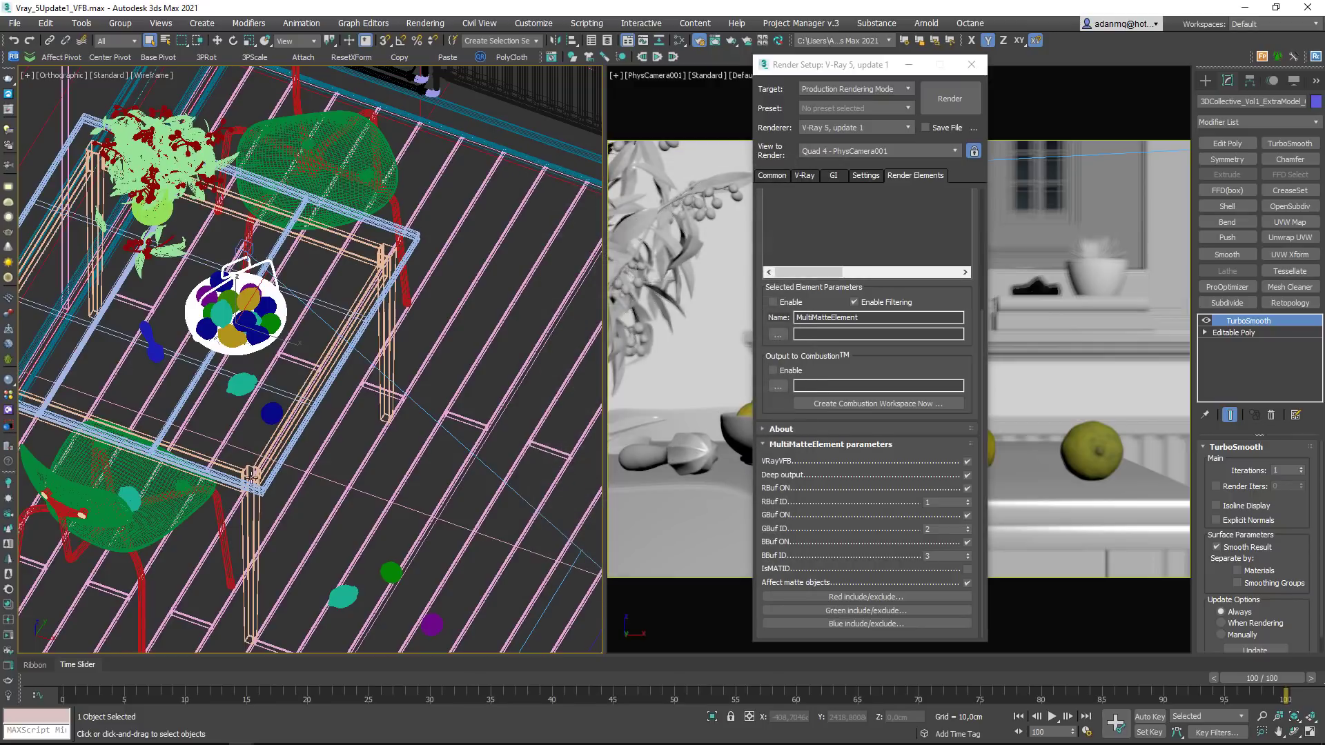
Step: Set the G-Buffer Object ID of the table group to 3
click(279, 388)
right_click(279, 388)
click(343, 468)
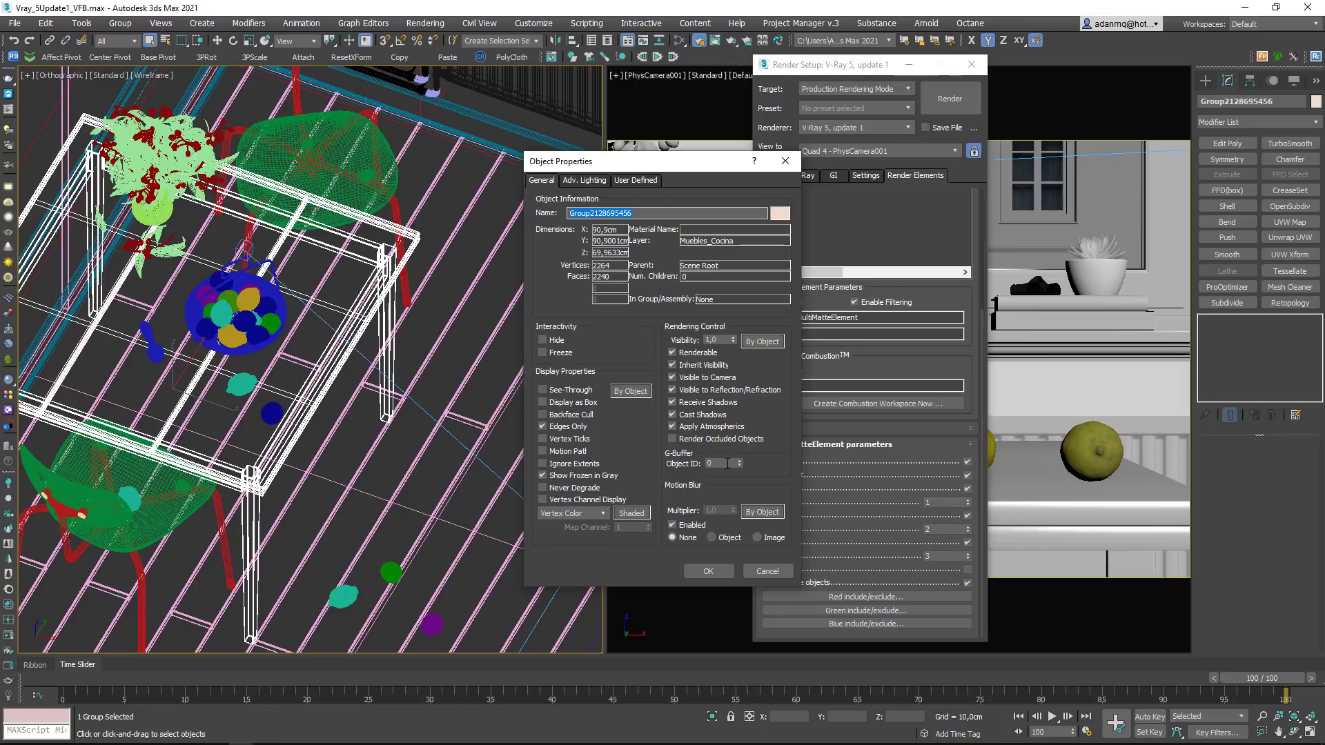
click(717, 464)
text(3)
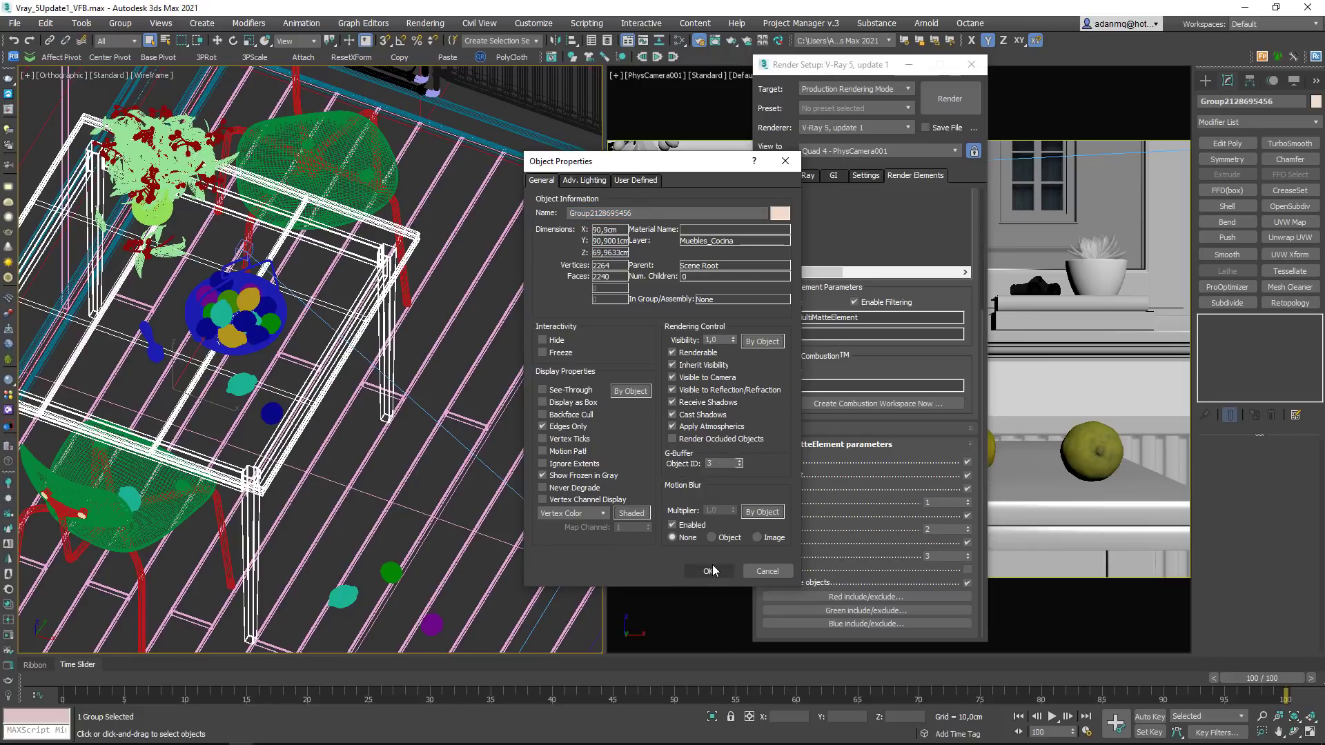
click(708, 572)
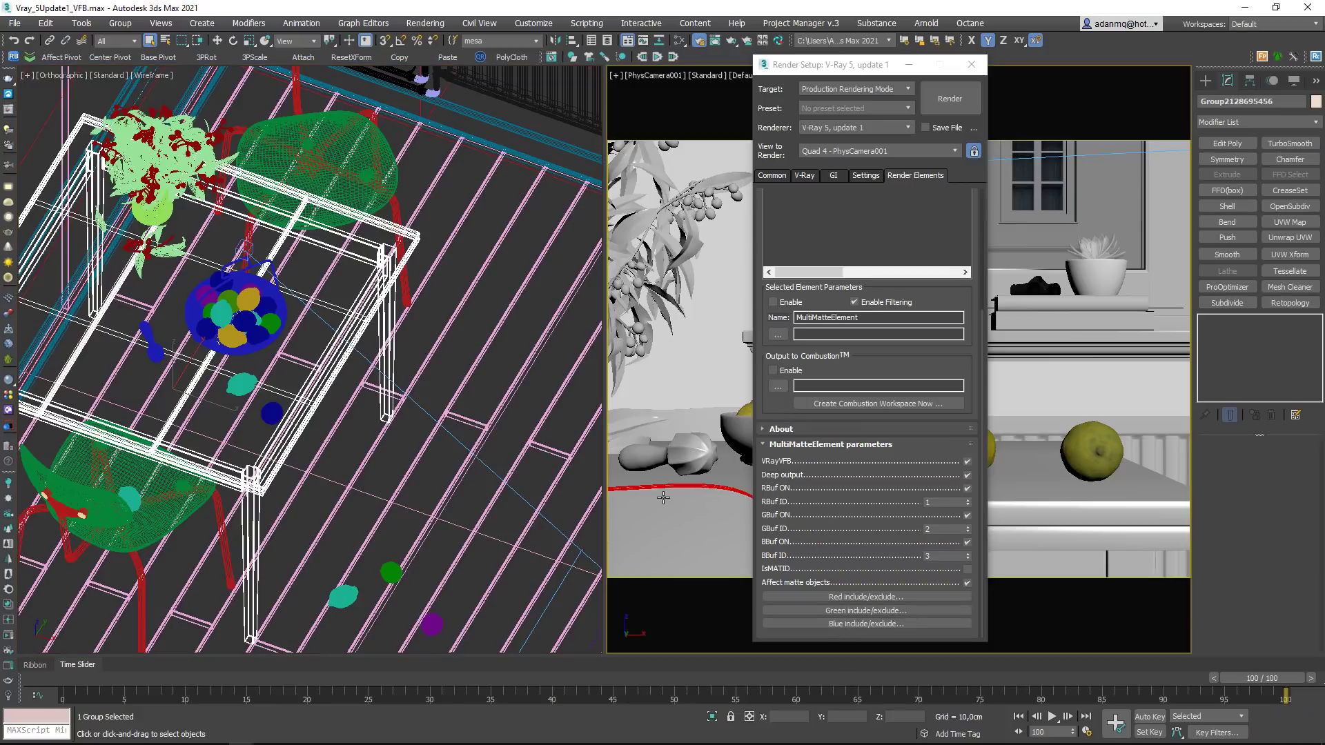
Step: Close Render Setup and start a new render of the camera view in the frame buffer
click(1028, 194)
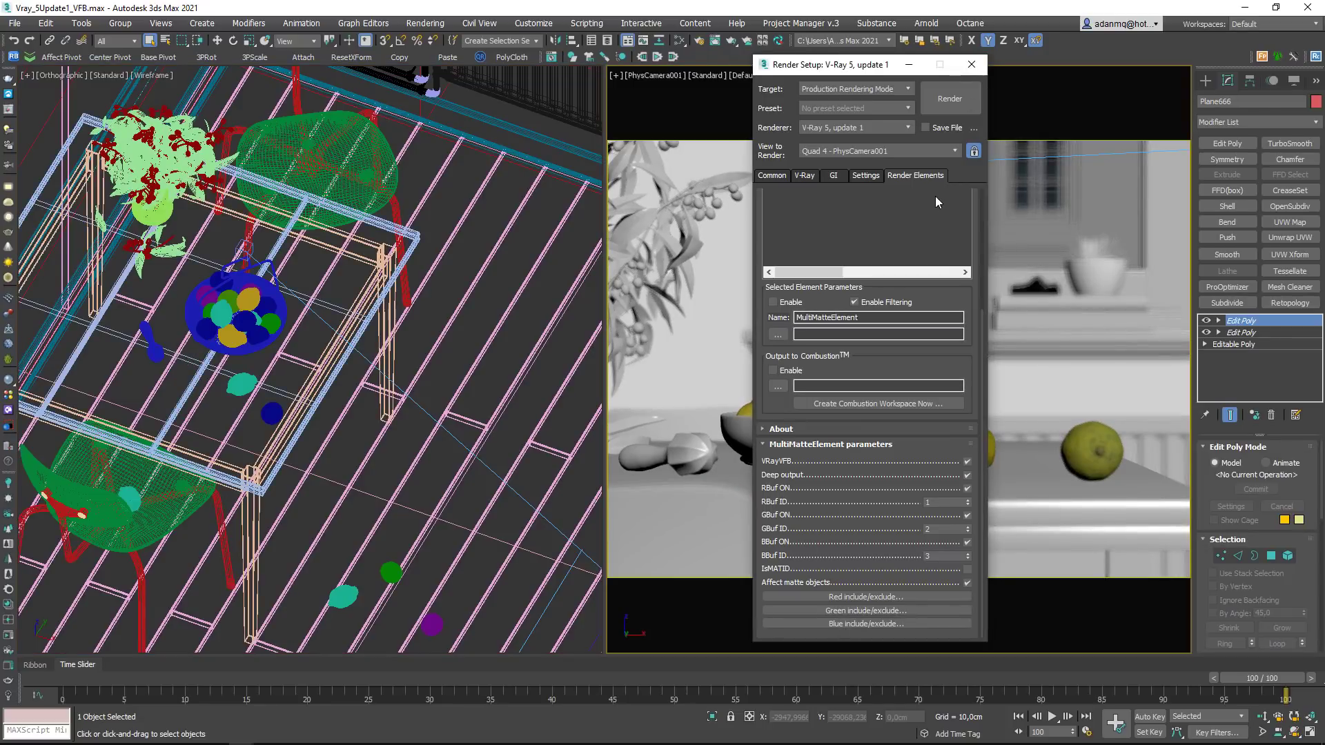
click(973, 64)
click(11, 110)
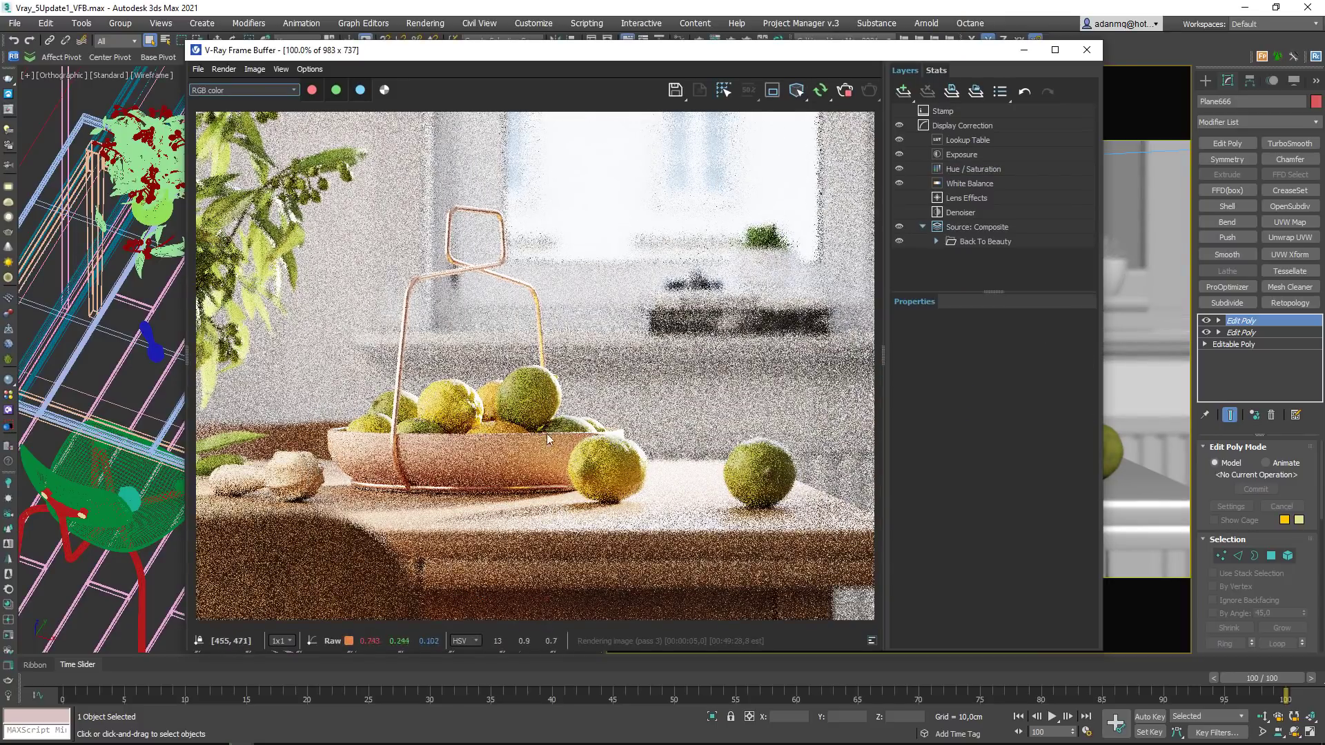
Step: View the MultiMatteElement channel in the frame buffer and return to RGB color
click(247, 89)
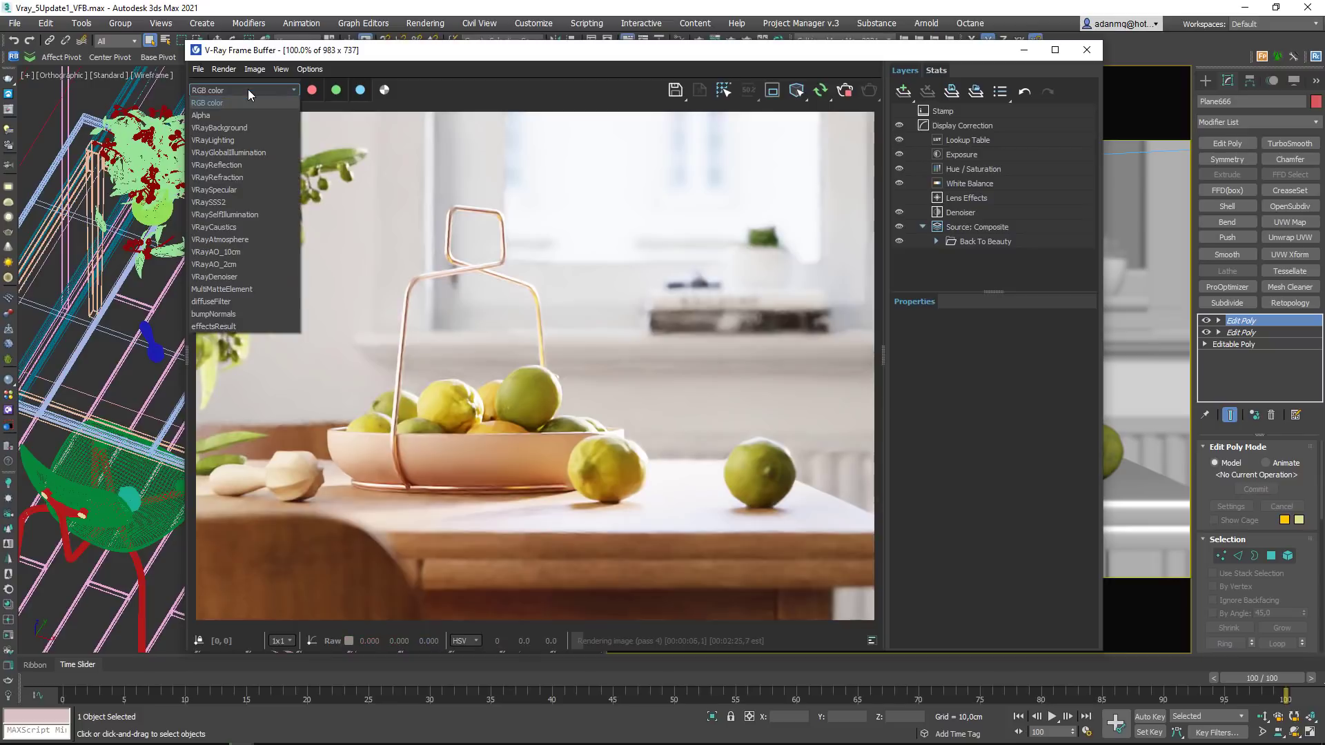
click(218, 289)
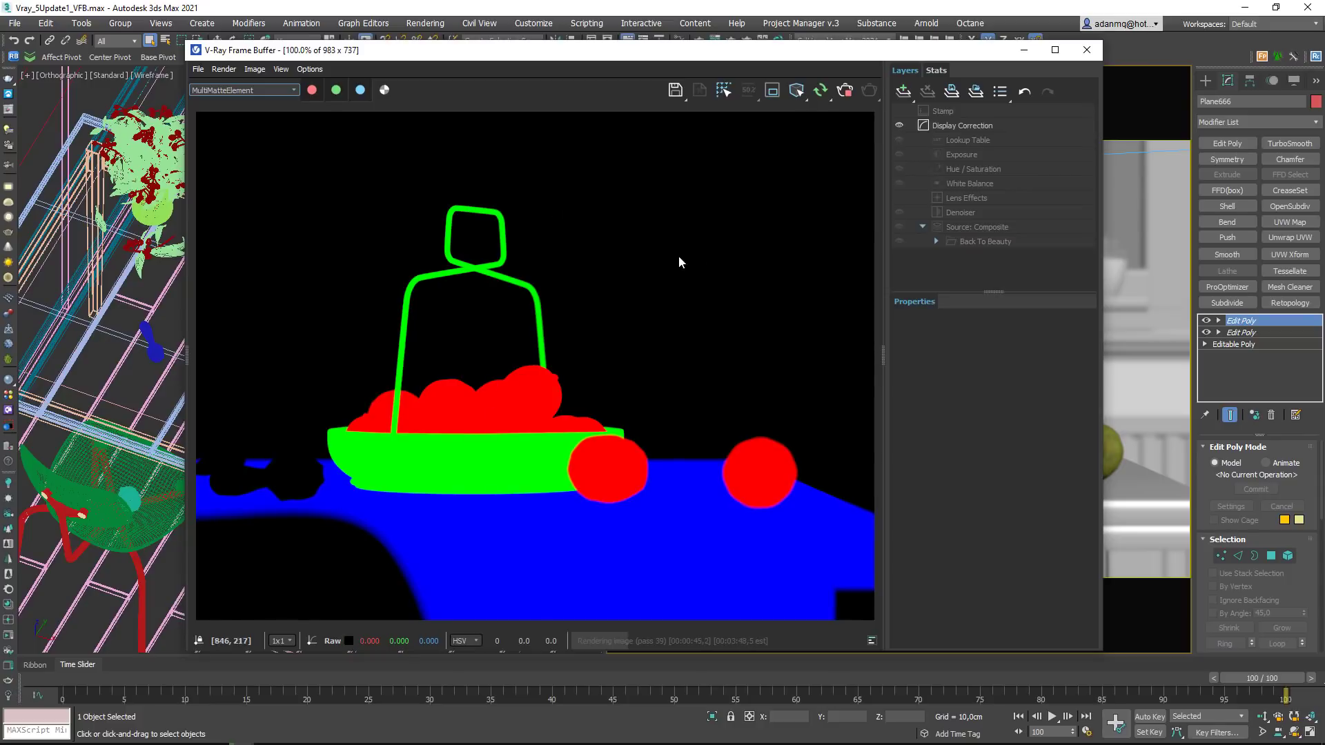
click(277, 90)
click(229, 104)
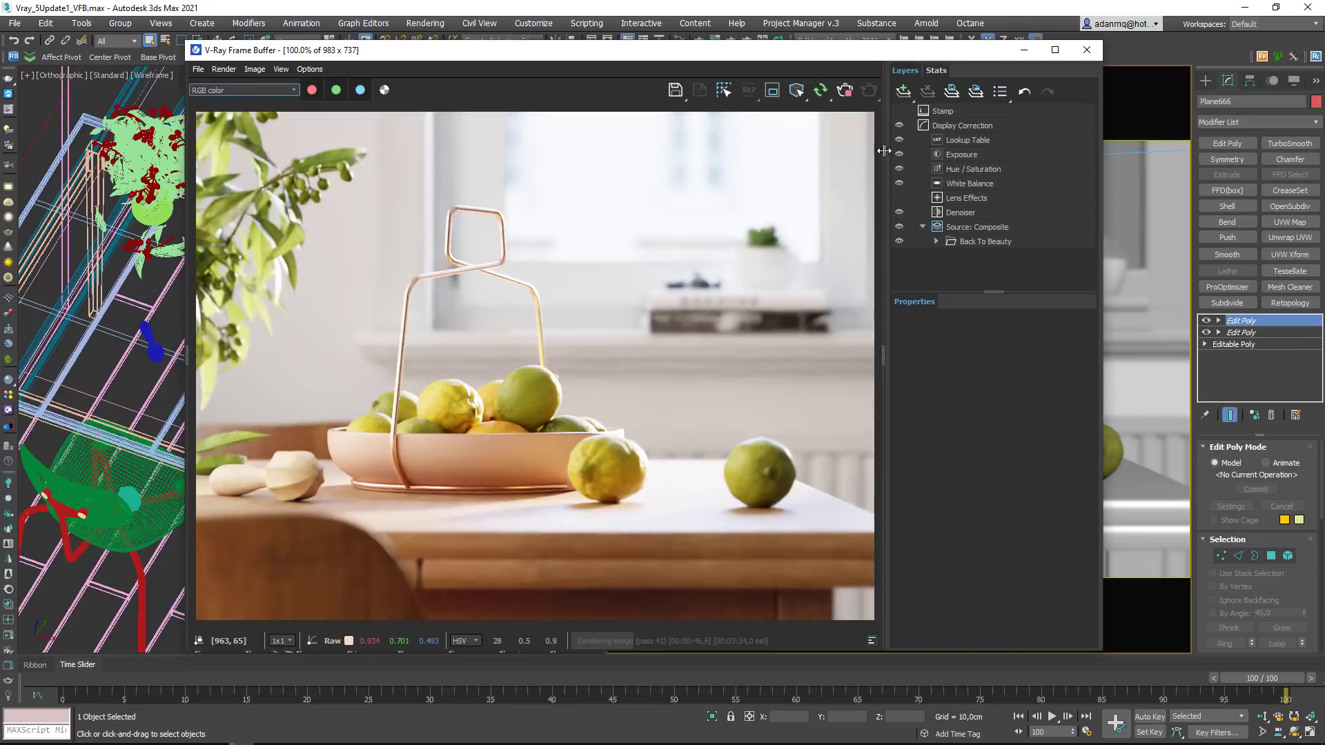
Step: Add a MultiMatte mask to the Hue / Saturation layer
click(969, 140)
click(971, 171)
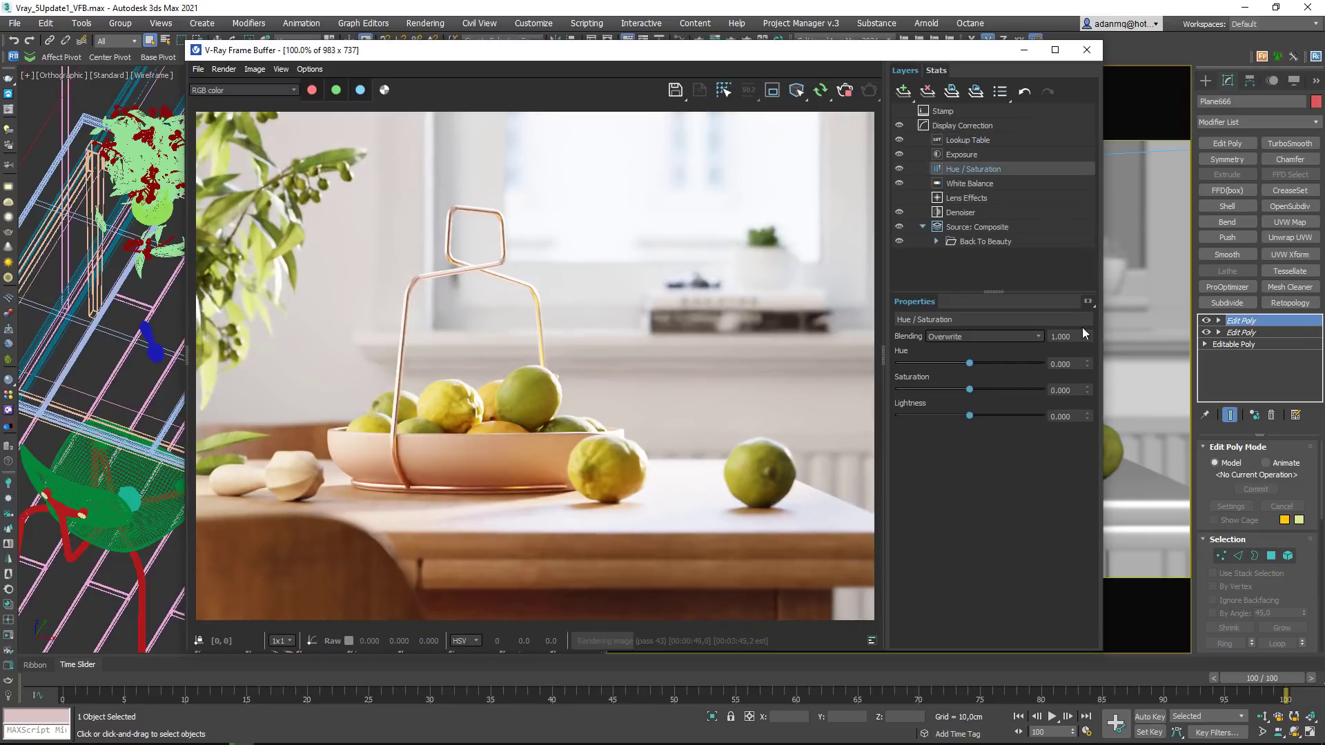
click(1088, 301)
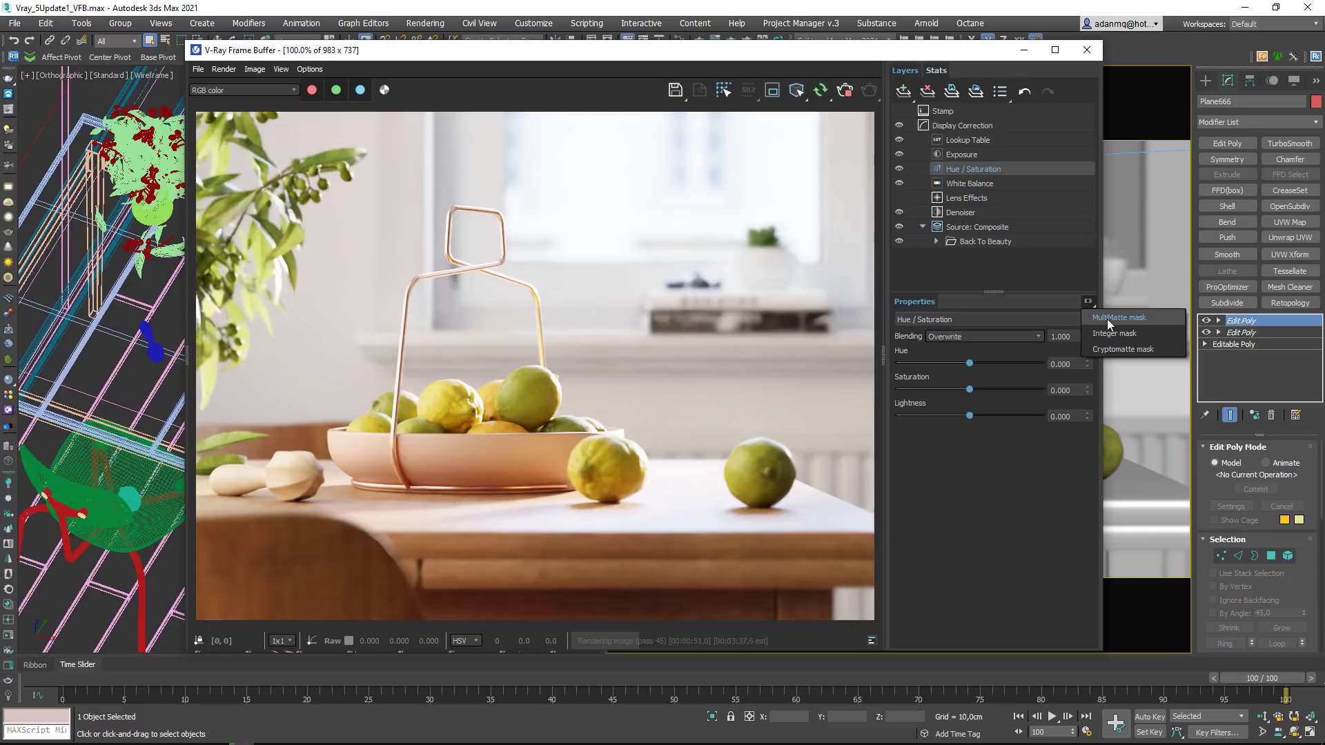
click(1108, 318)
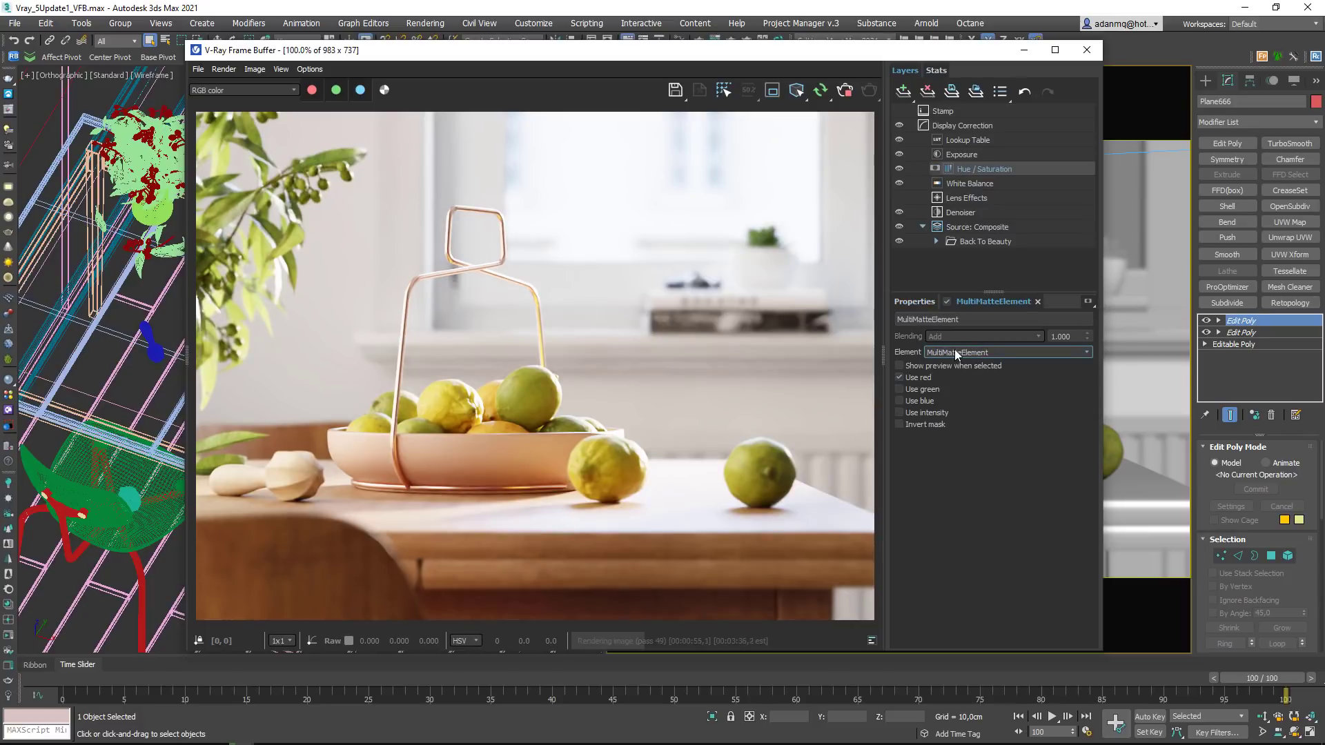
Step: Preview the mask with different red, green and blue channel combinations, leaving only Use red enabled and the preview off
click(898, 365)
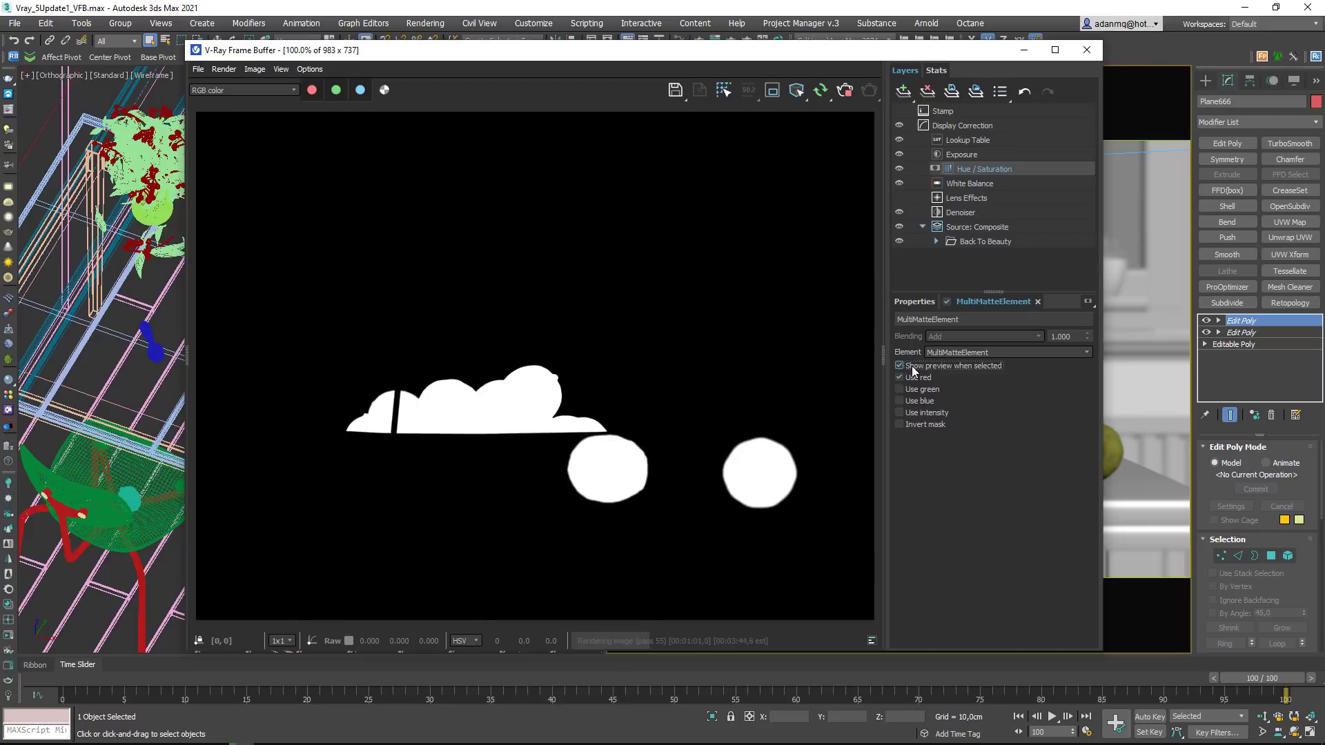
click(899, 377)
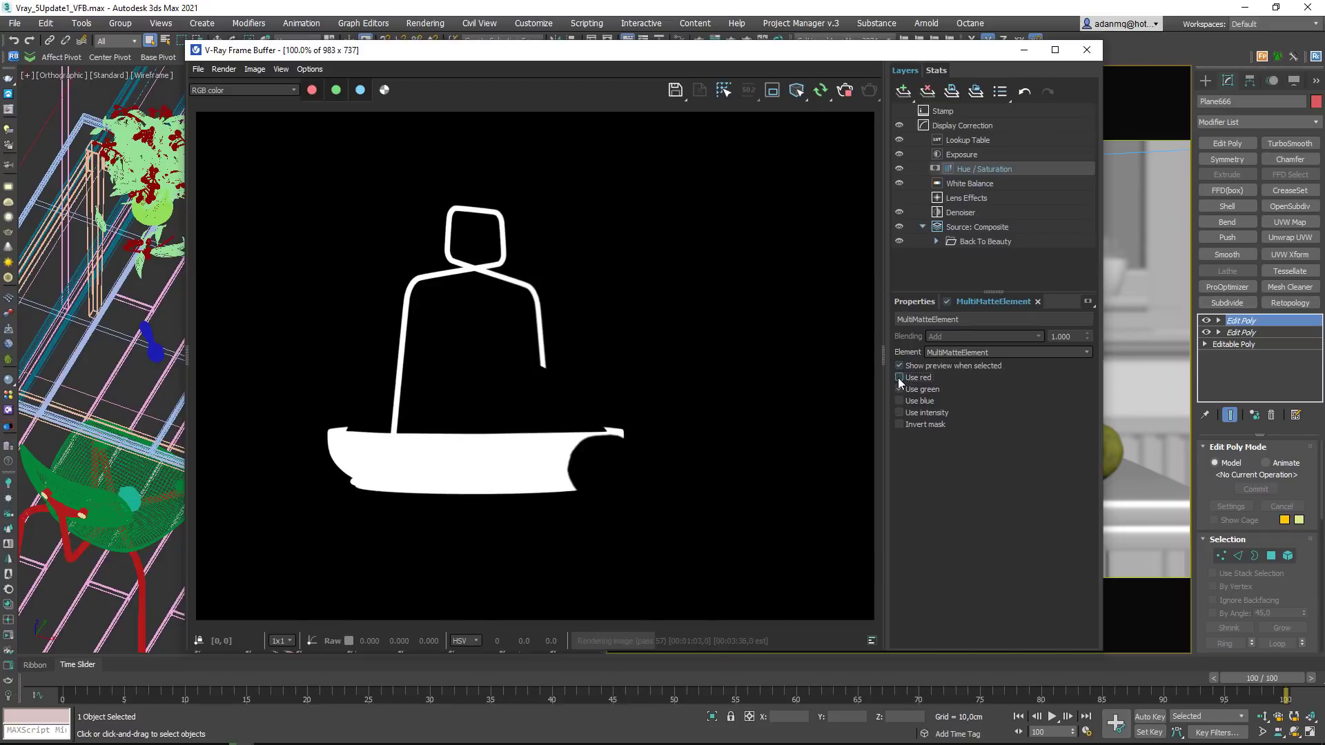
click(900, 387)
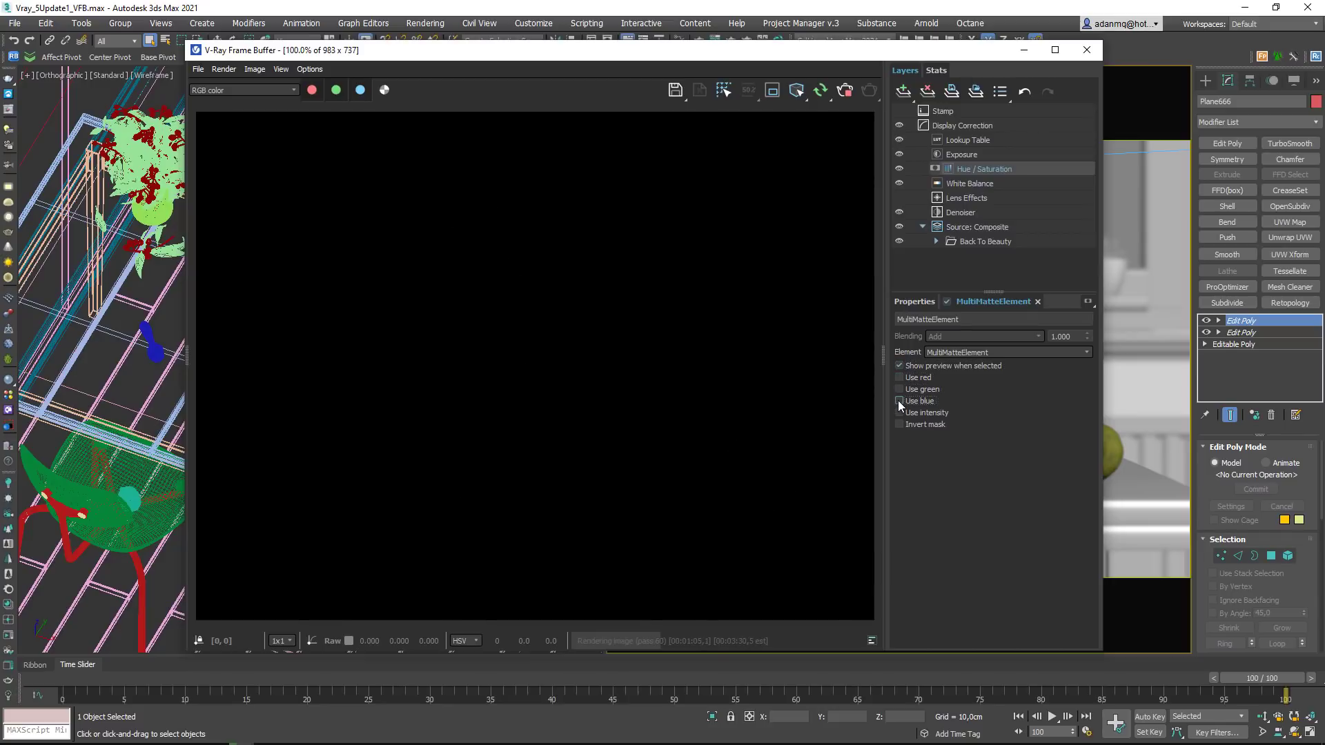
click(897, 401)
click(898, 389)
click(898, 377)
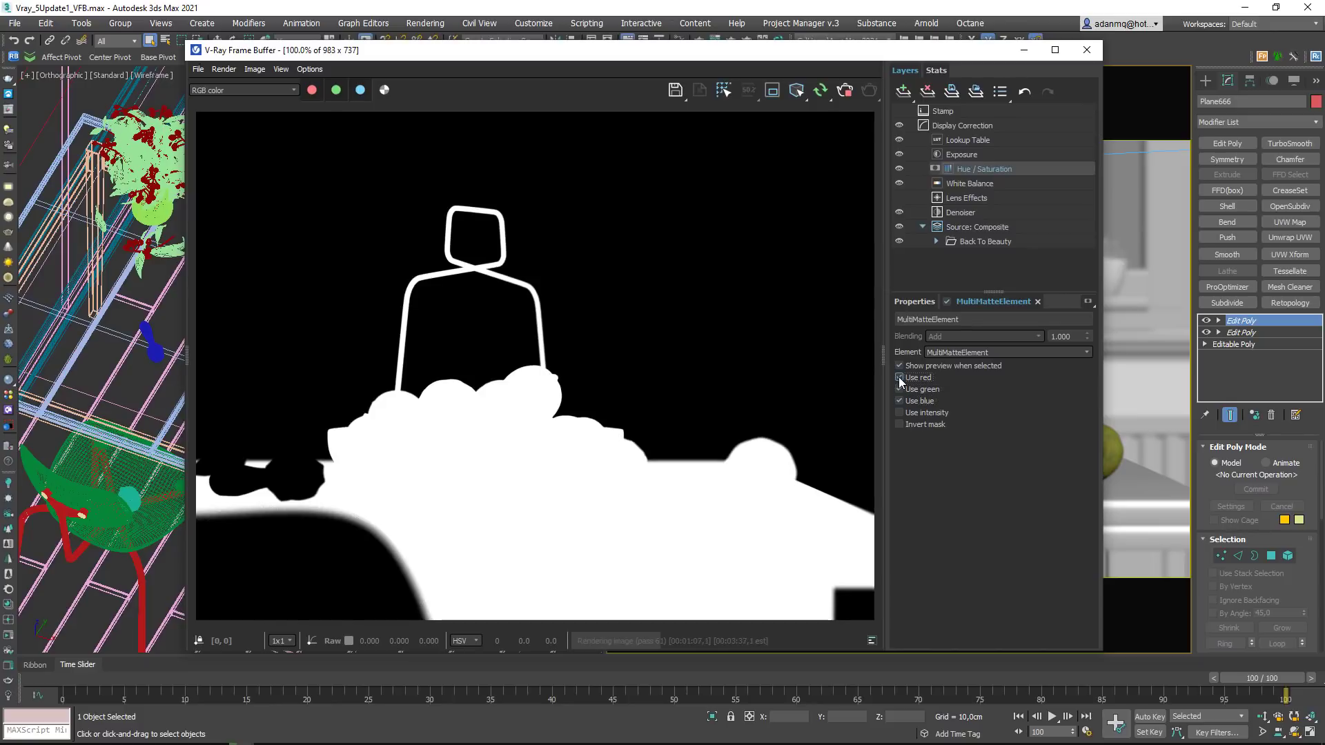
click(899, 376)
click(900, 389)
click(901, 401)
click(901, 378)
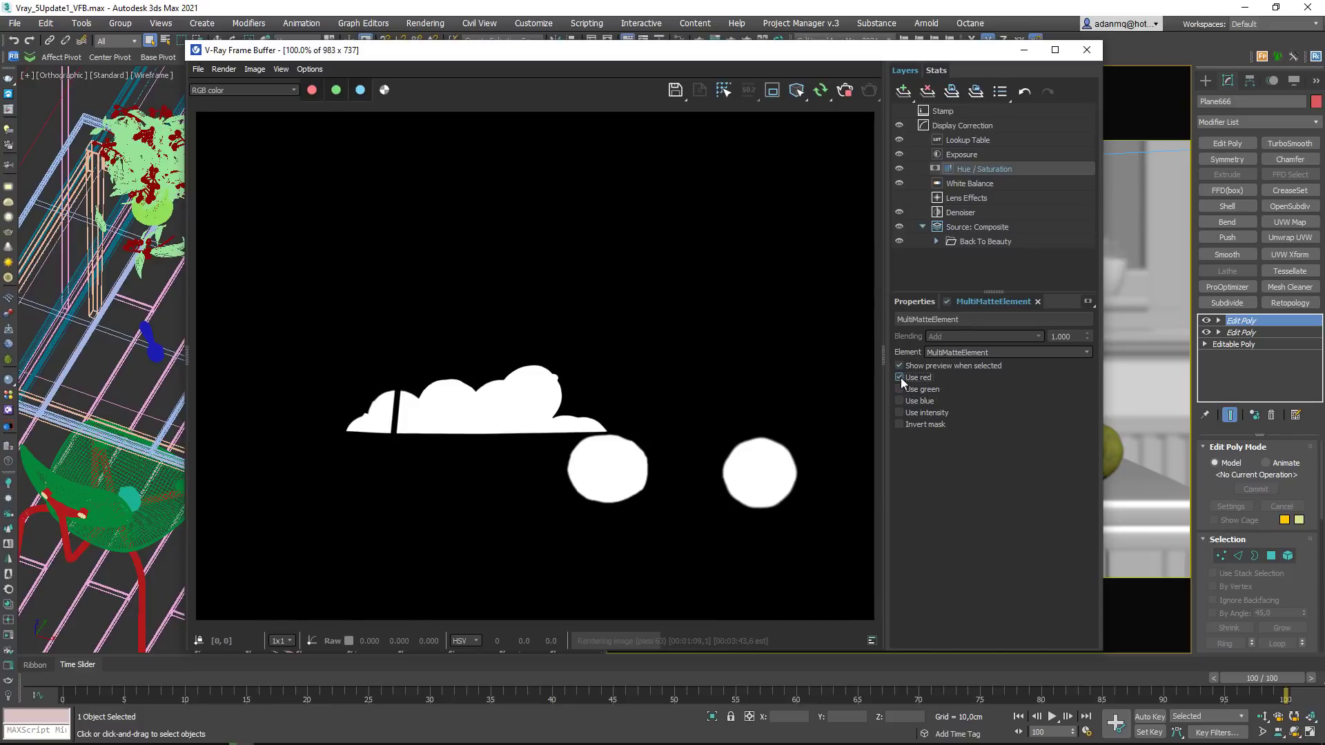
click(899, 365)
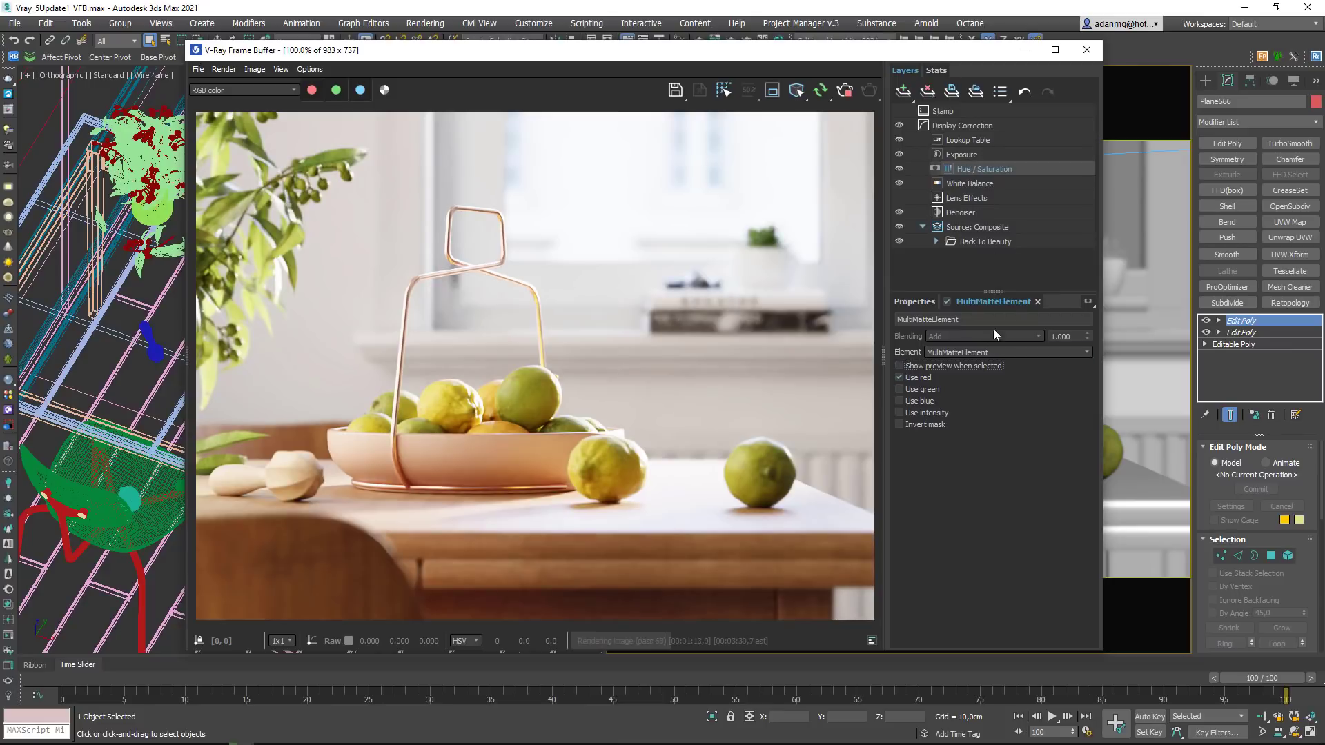
Step: Set the masked Hue / Saturation layer's saturation to 0.340 and view the available mask types
click(960, 168)
drag(970, 390, 1005, 379)
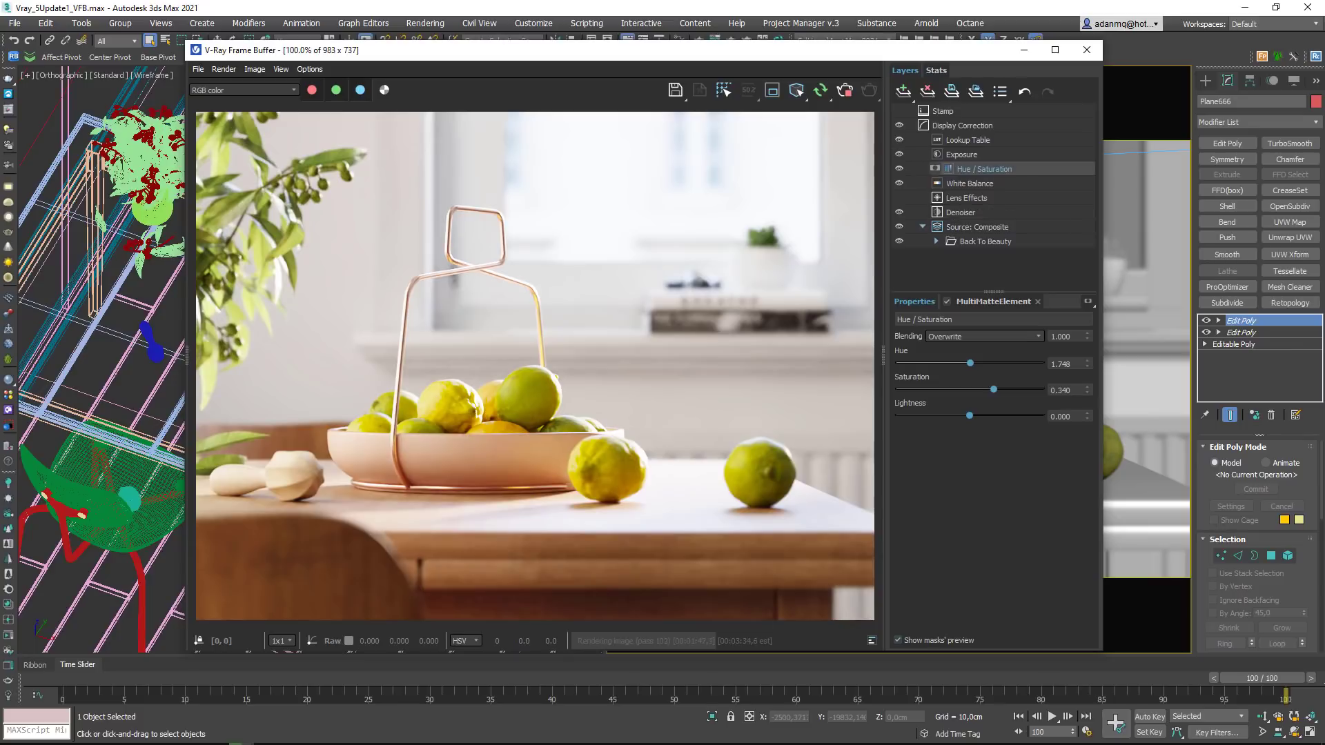
click(1087, 302)
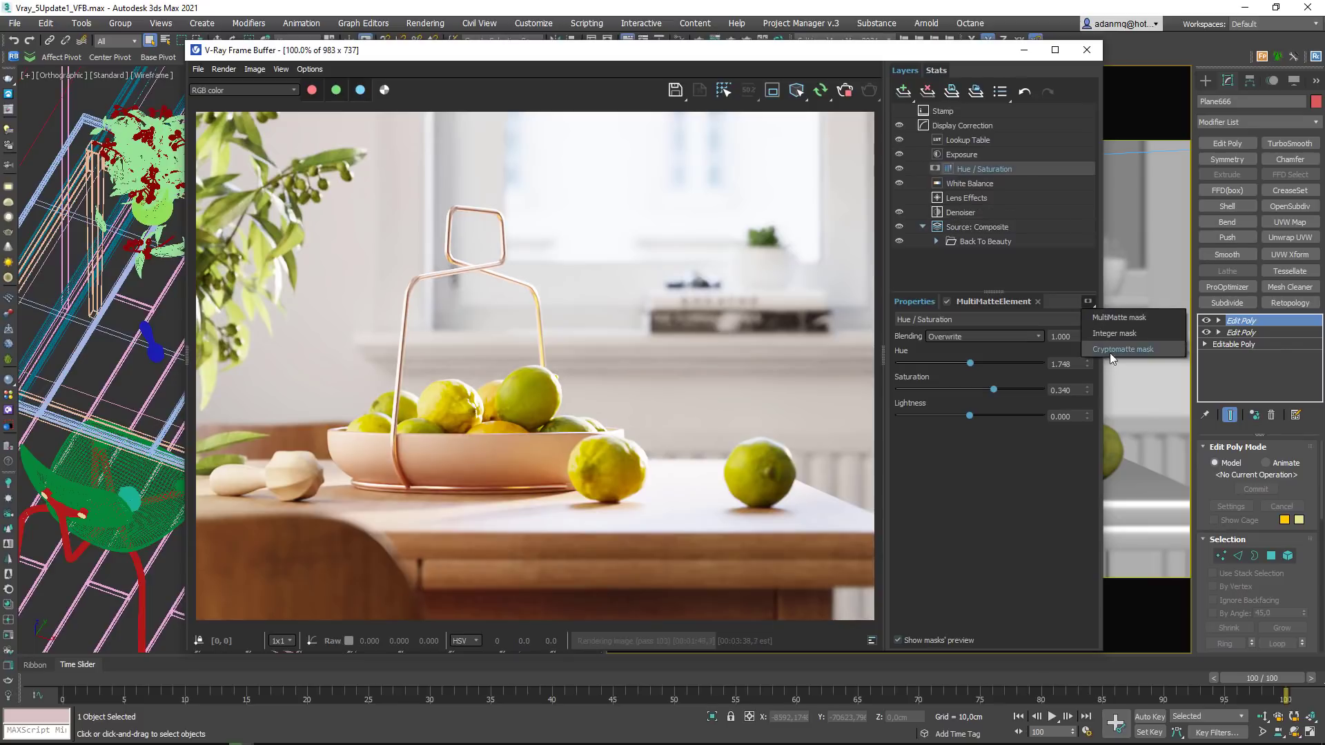
click(1013, 504)
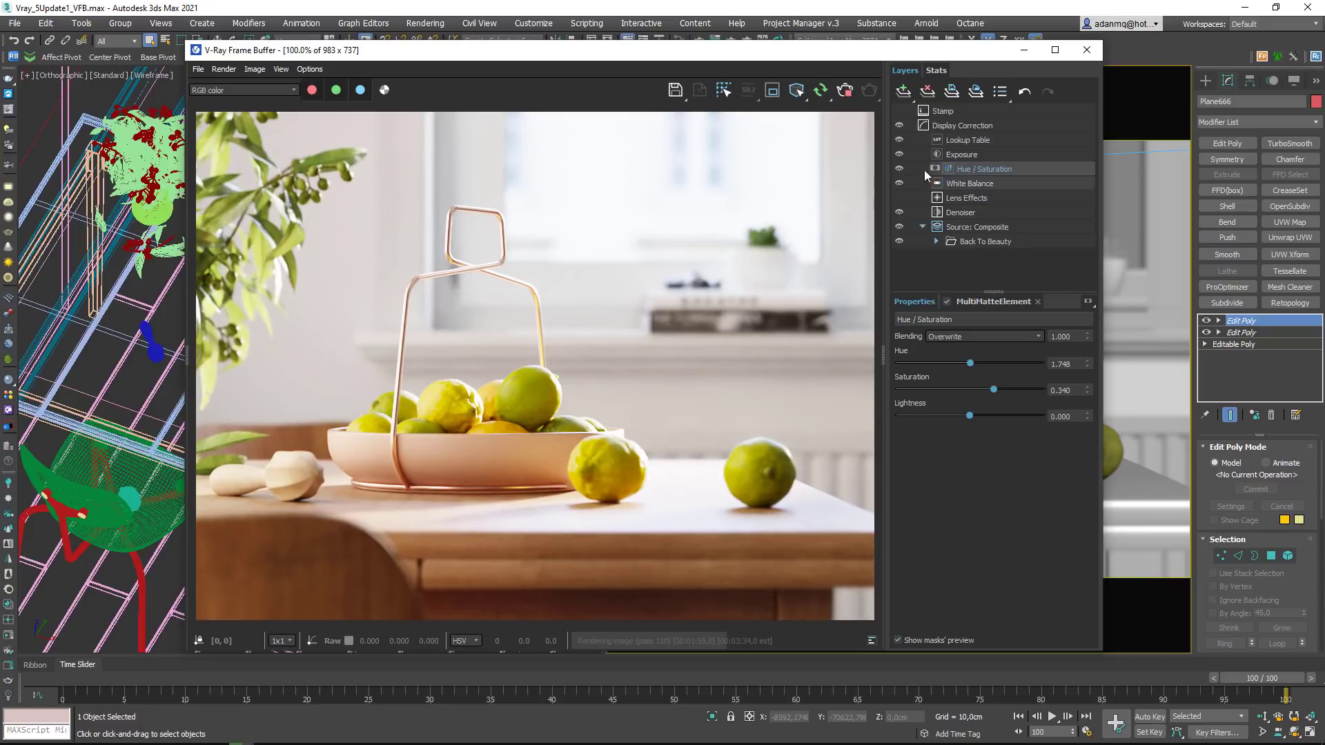
Step: Stop the running render, close the frame buffer and select the wire handle of the fruit bowl in the camera view
click(847, 90)
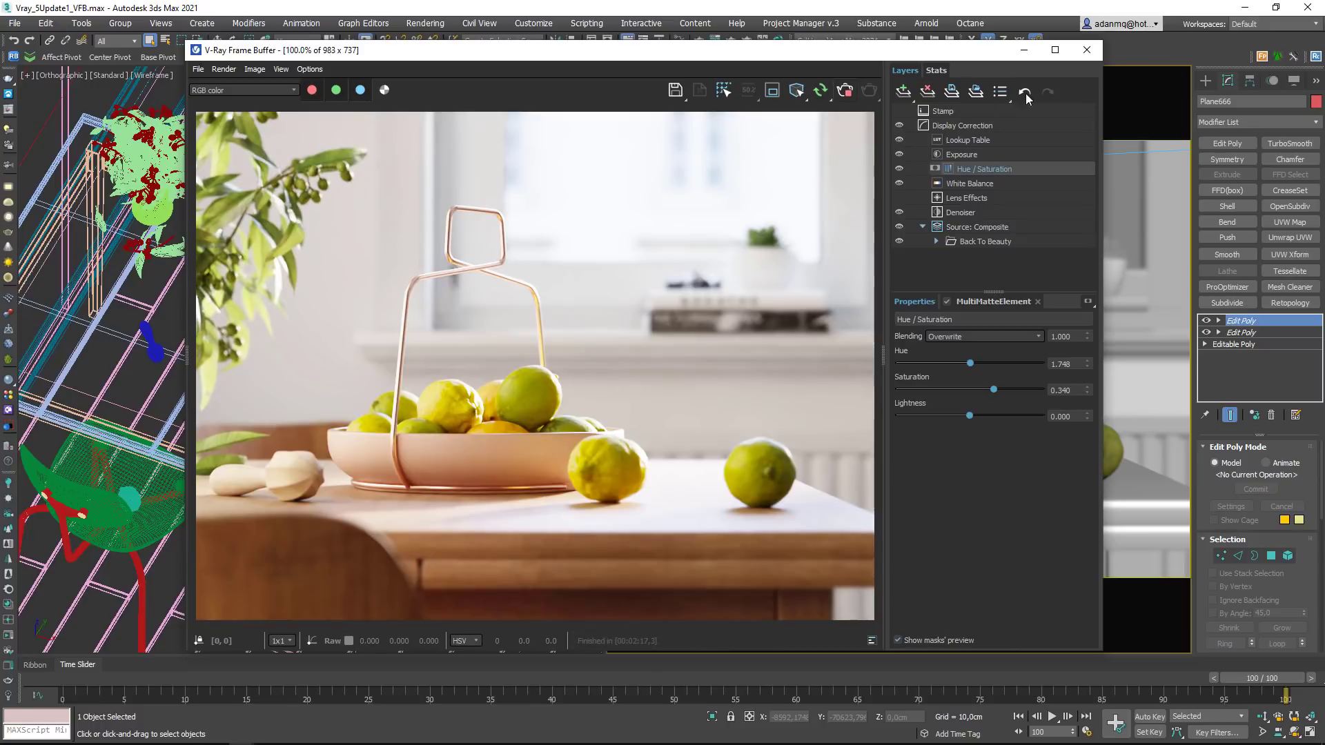
click(1085, 50)
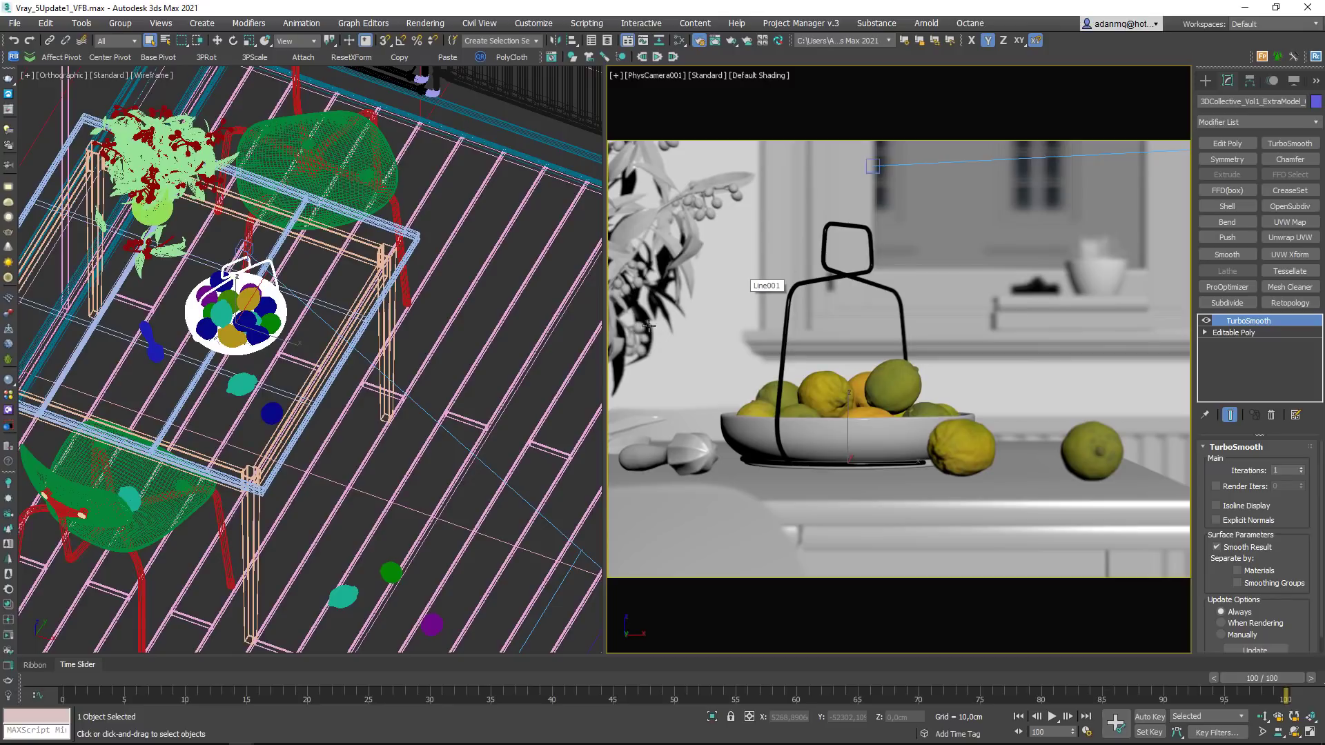
click(741, 304)
Step: Add a VRayCryptomatte render element in Render Setup and show its parameters
key(F10)
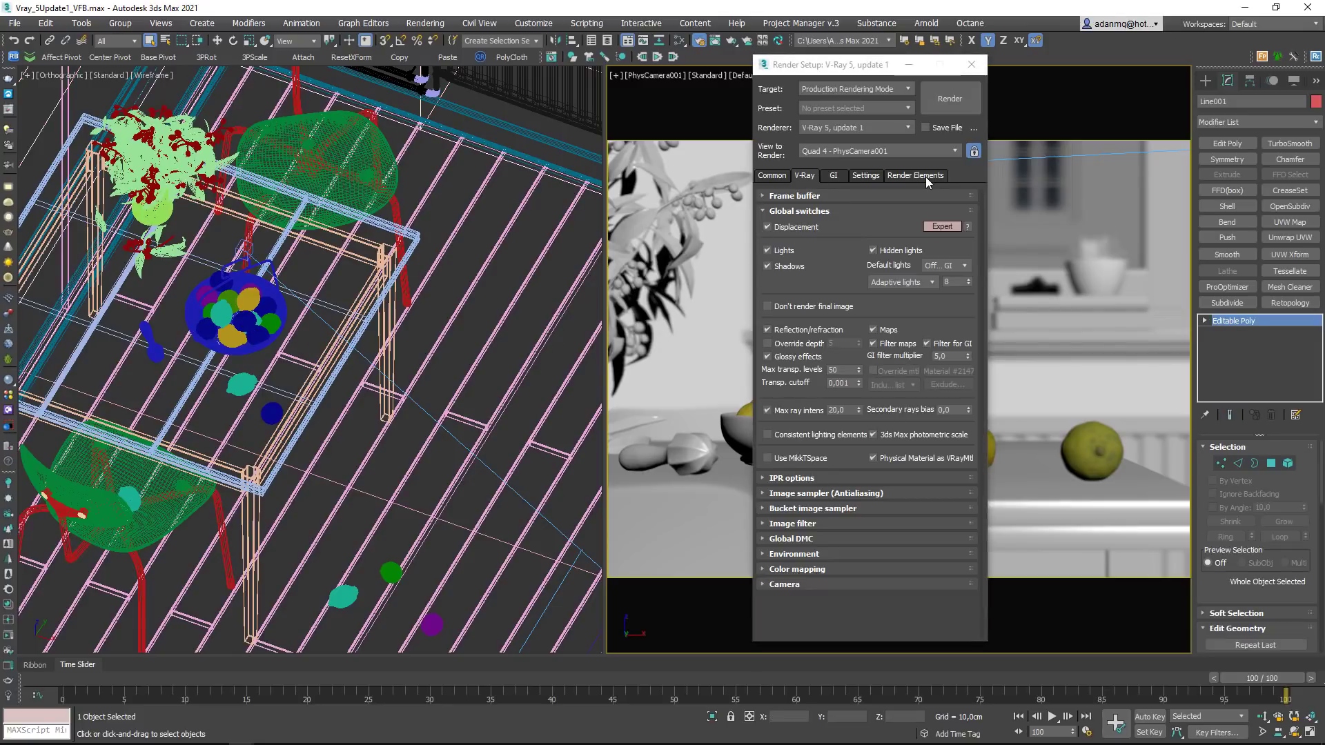
click(914, 175)
click(775, 227)
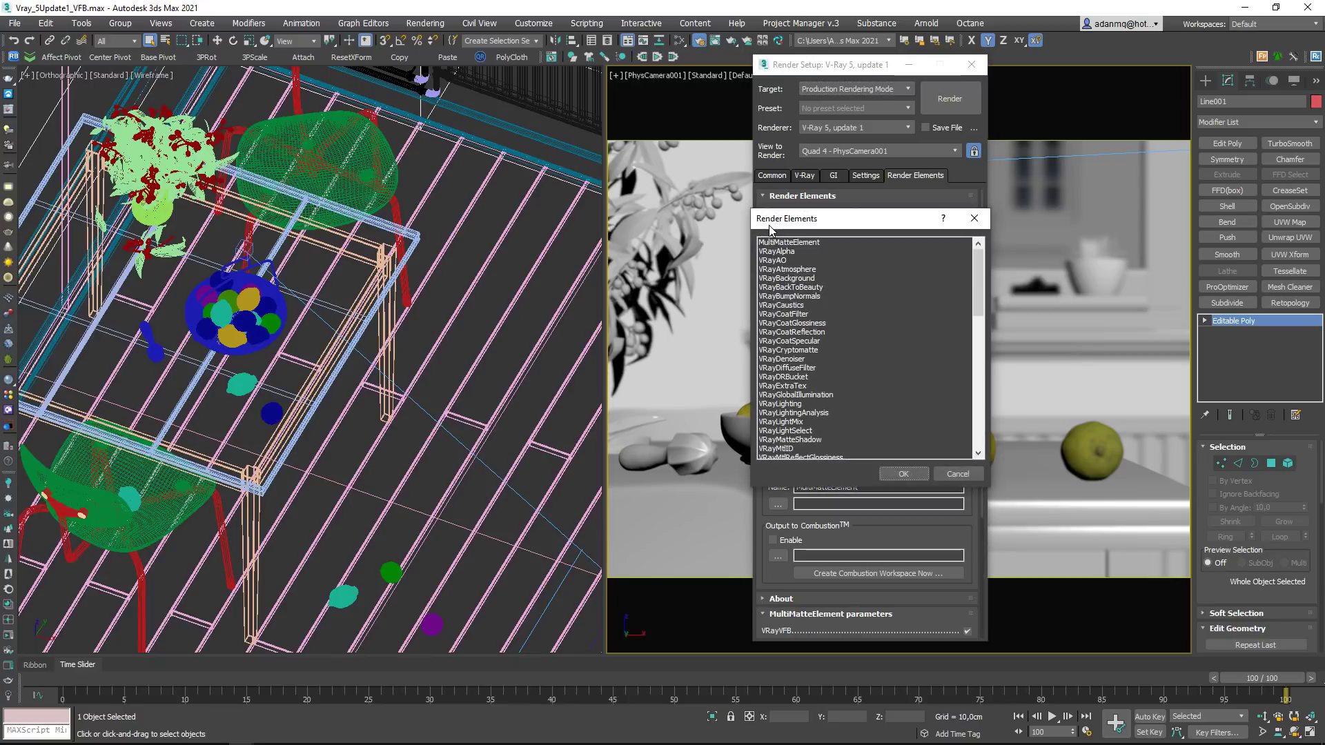
click(787, 350)
click(903, 474)
scroll(933, 530, down, 1)
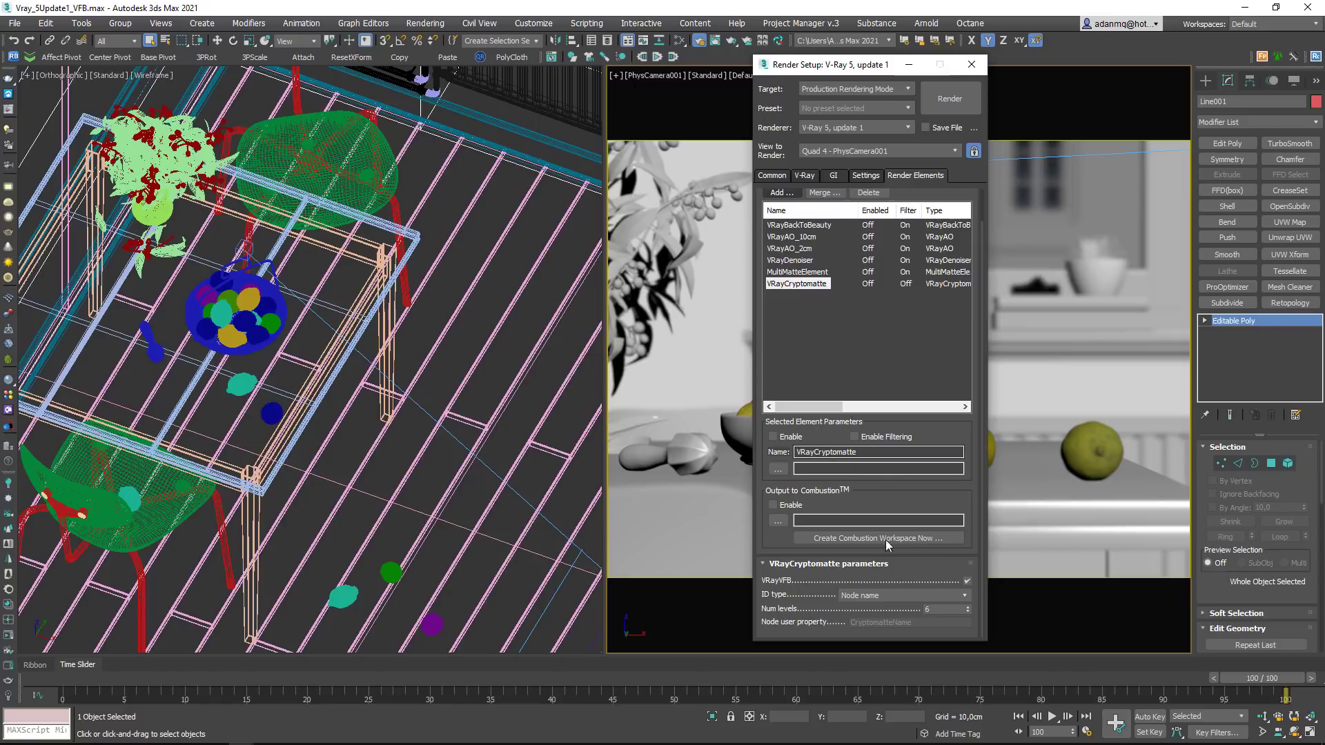
Step: Try Node material name as the Cryptomatte ID type, finishing with Node name with hierarchy
click(875, 593)
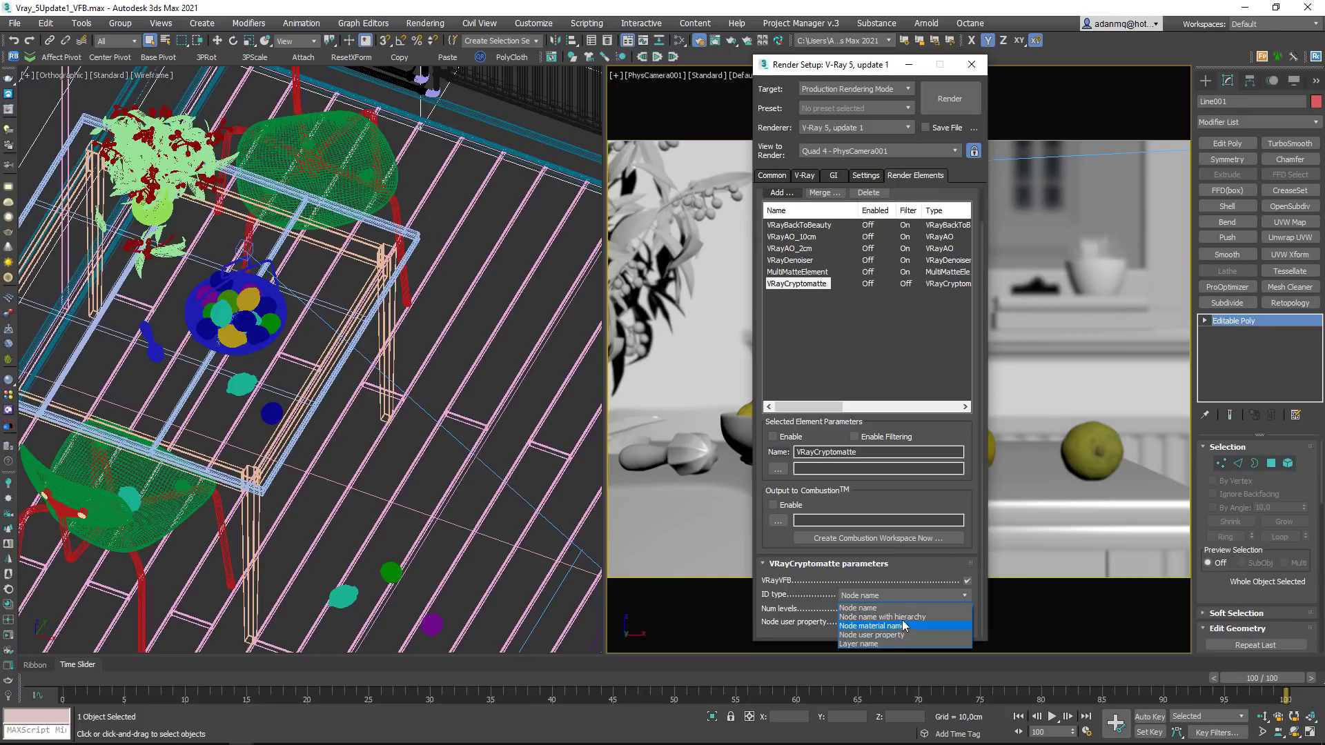
click(897, 618)
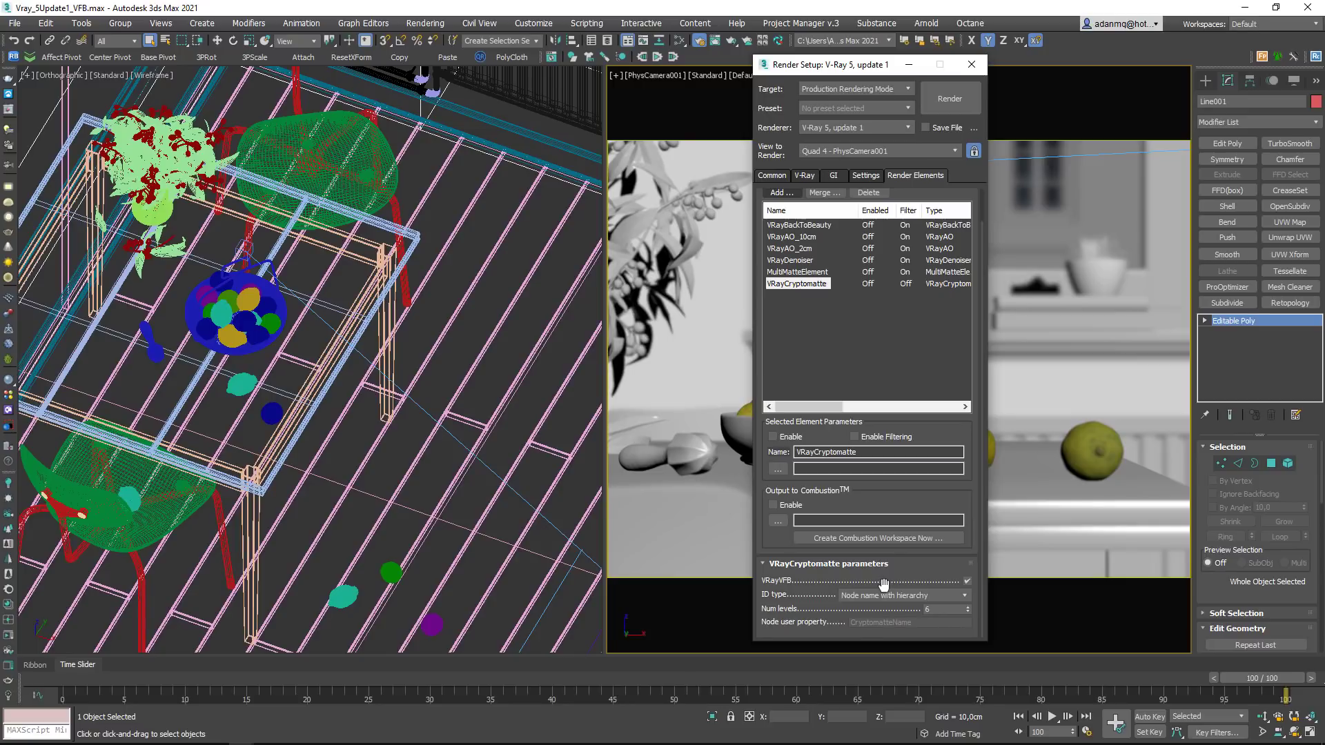
click(912, 598)
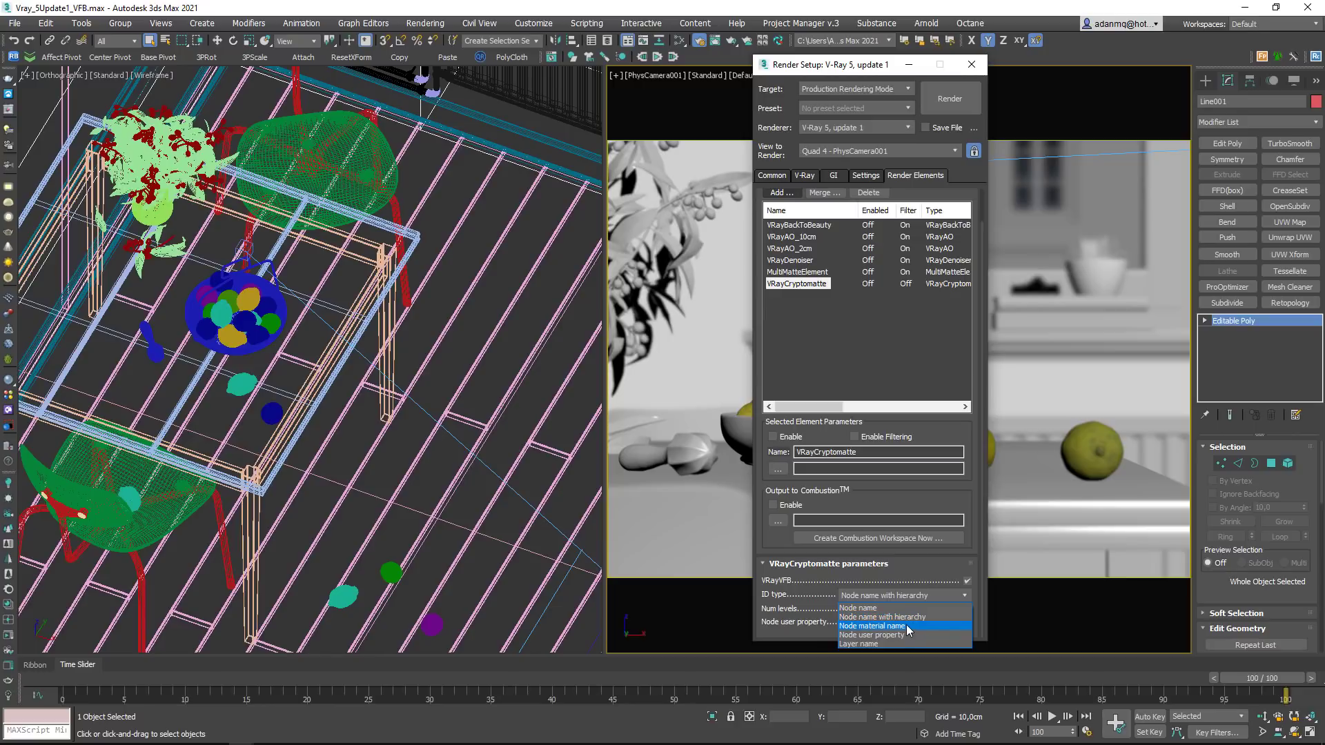
click(908, 627)
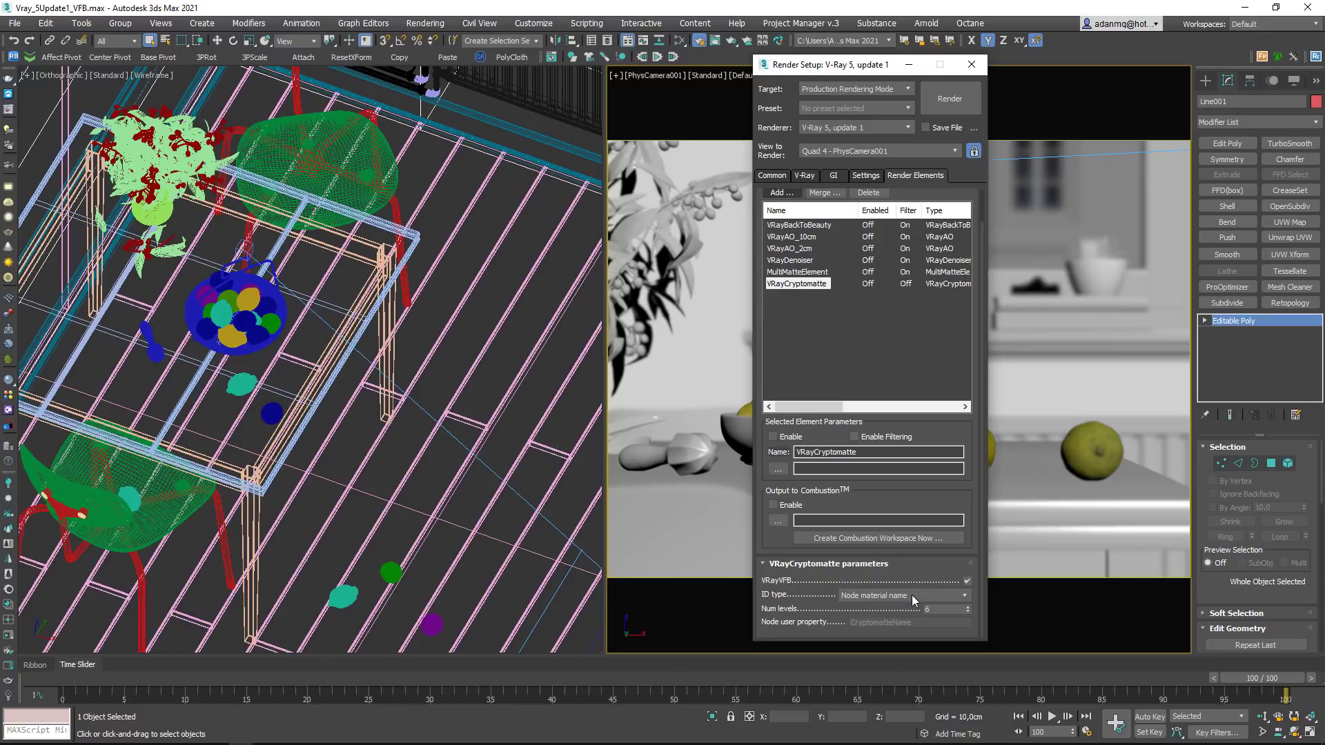
click(912, 595)
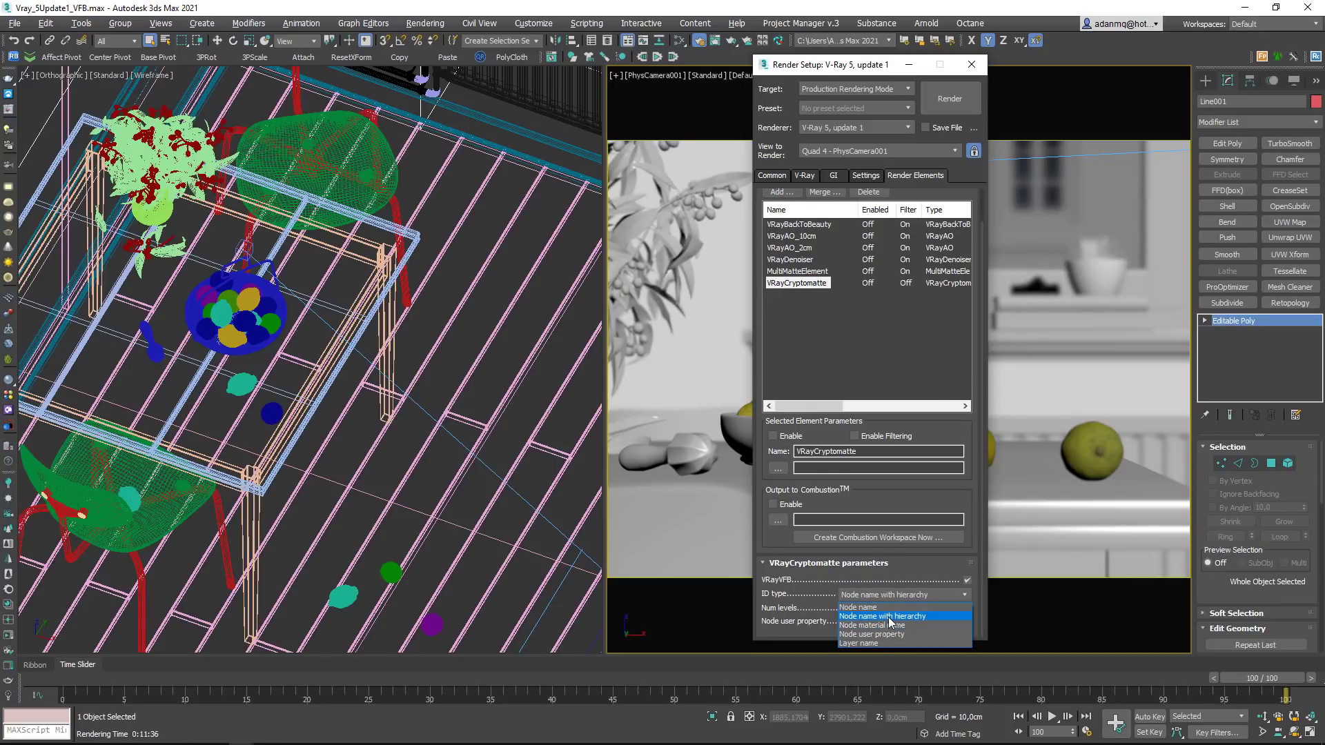
click(888, 618)
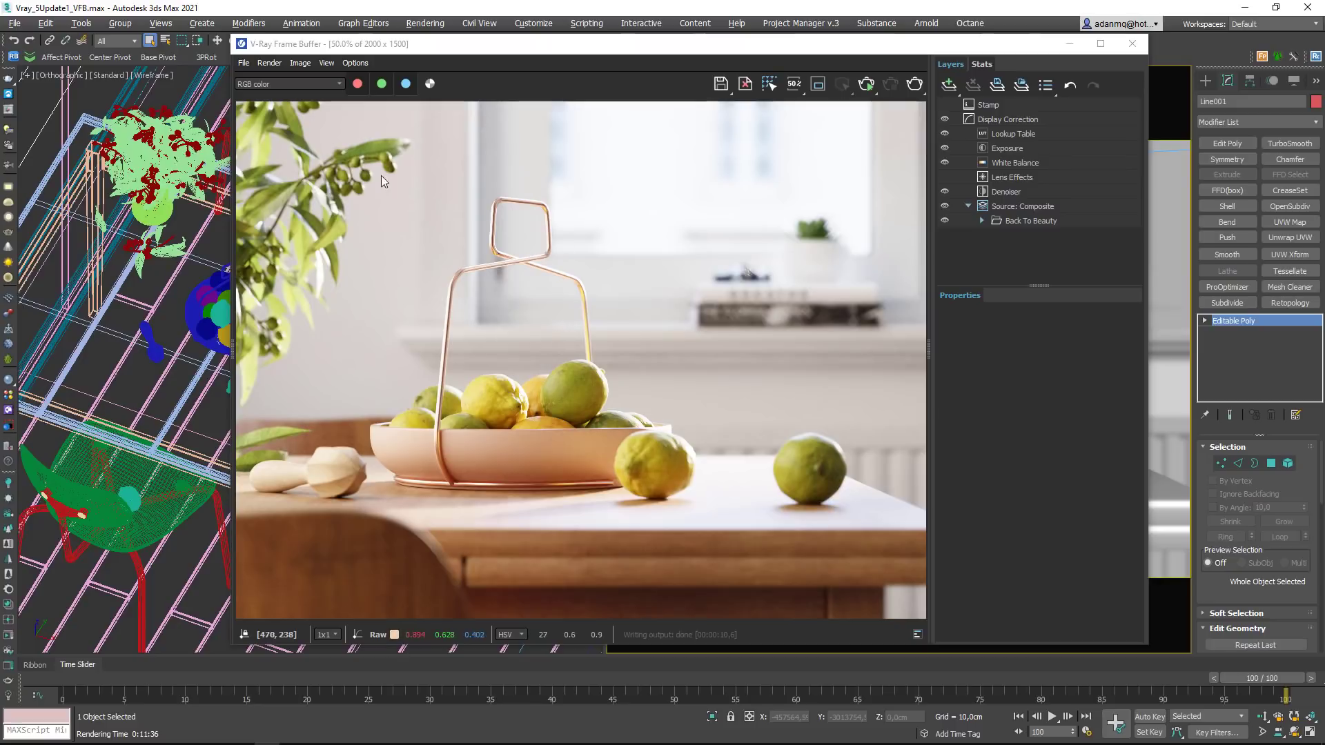
Step: View the VRayCryptomatte channel of the finished render and return to RGB color
click(259, 85)
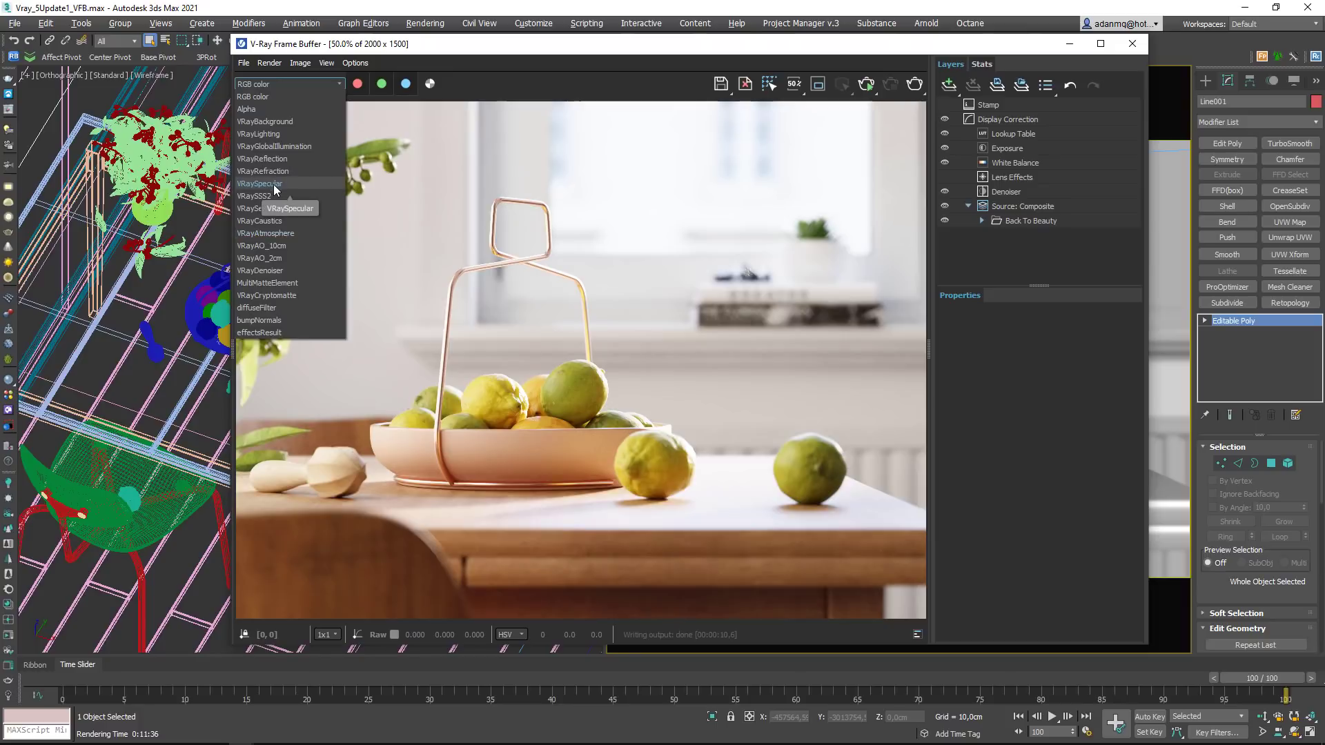
click(262, 296)
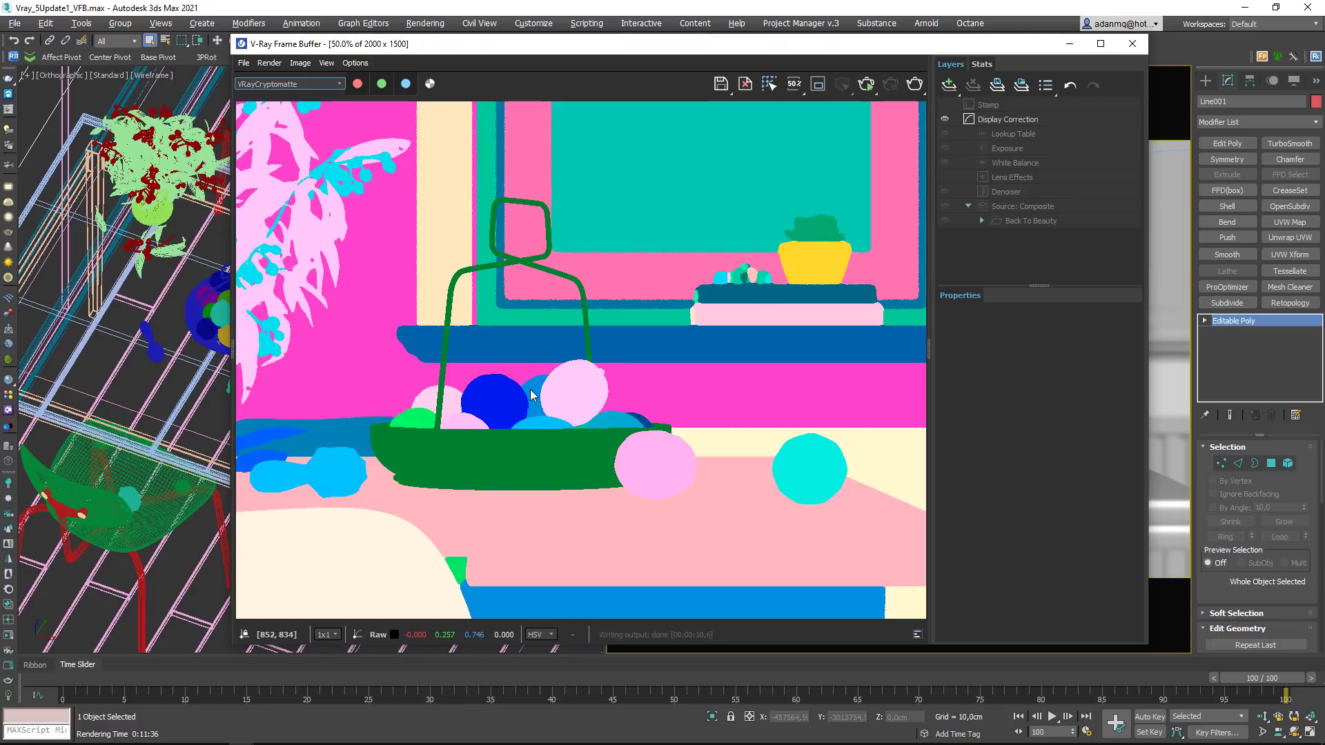
click(290, 81)
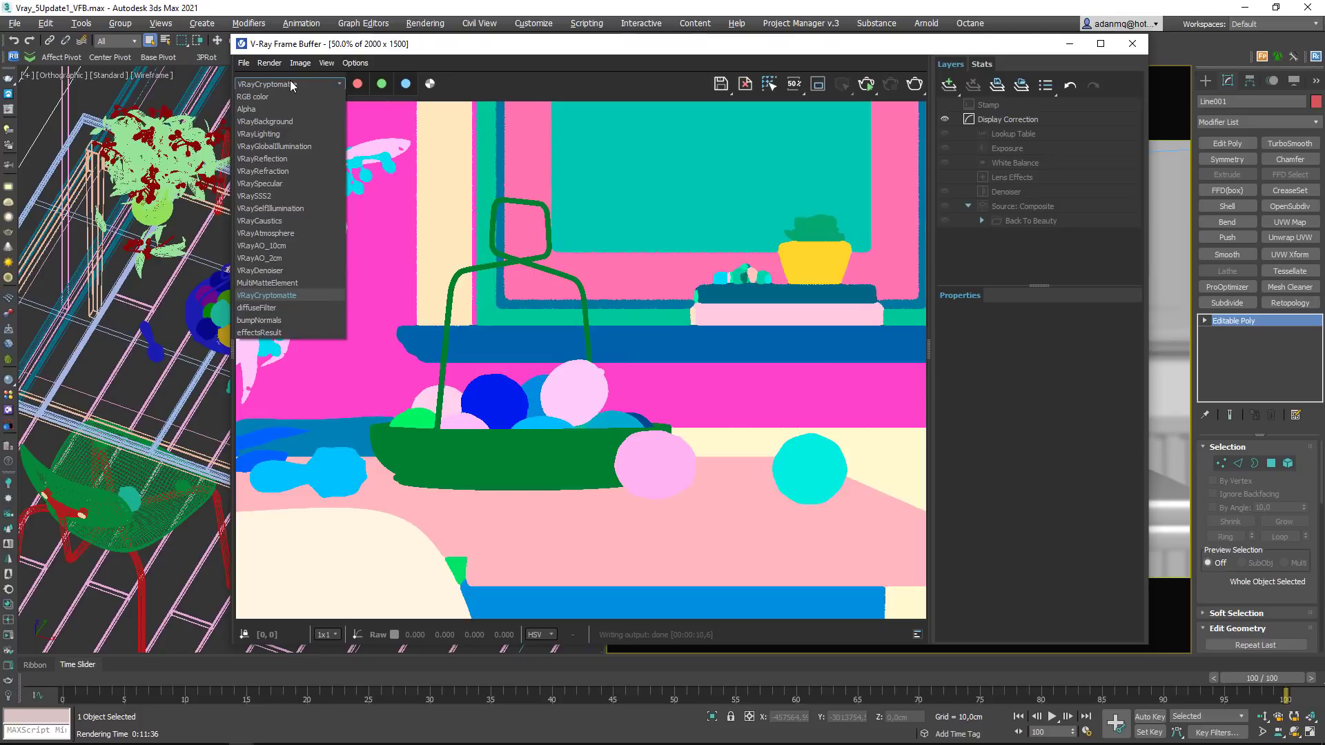
click(289, 96)
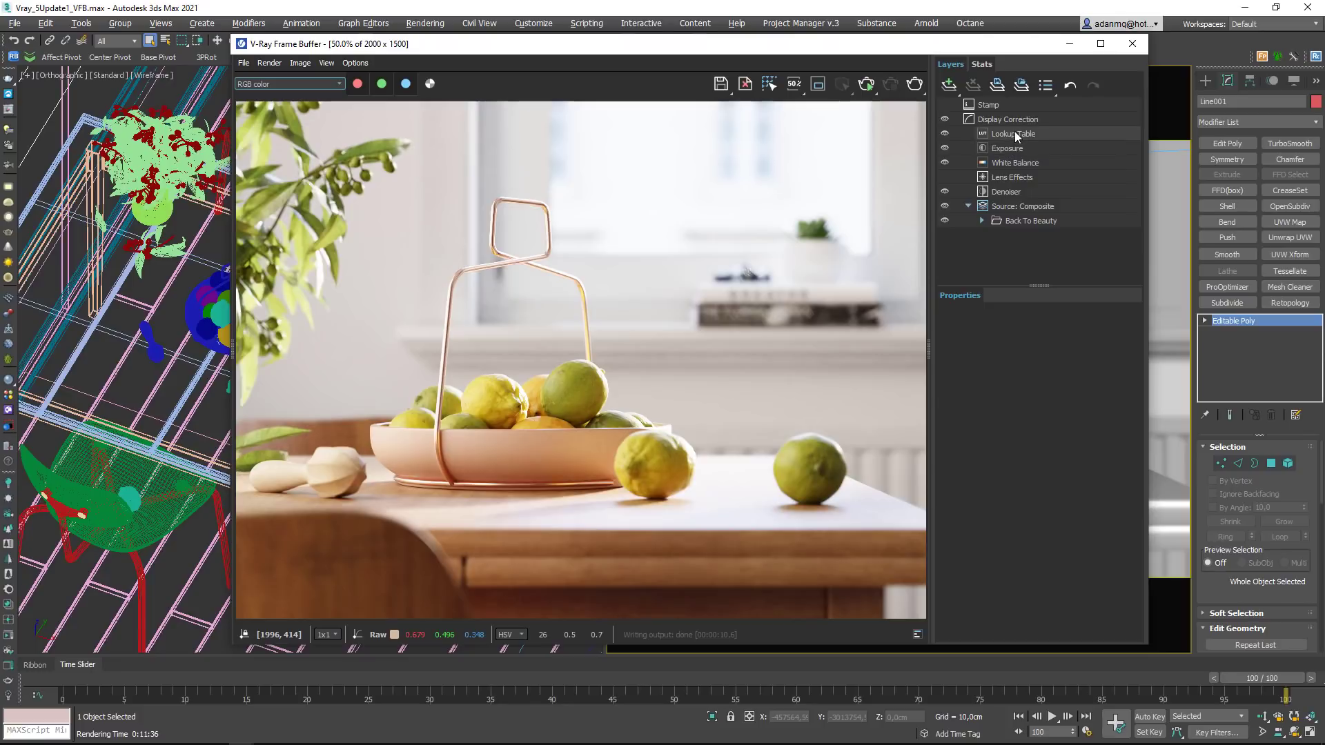
Step: Add an Exposure correction layer and place it directly below White Balance
click(950, 84)
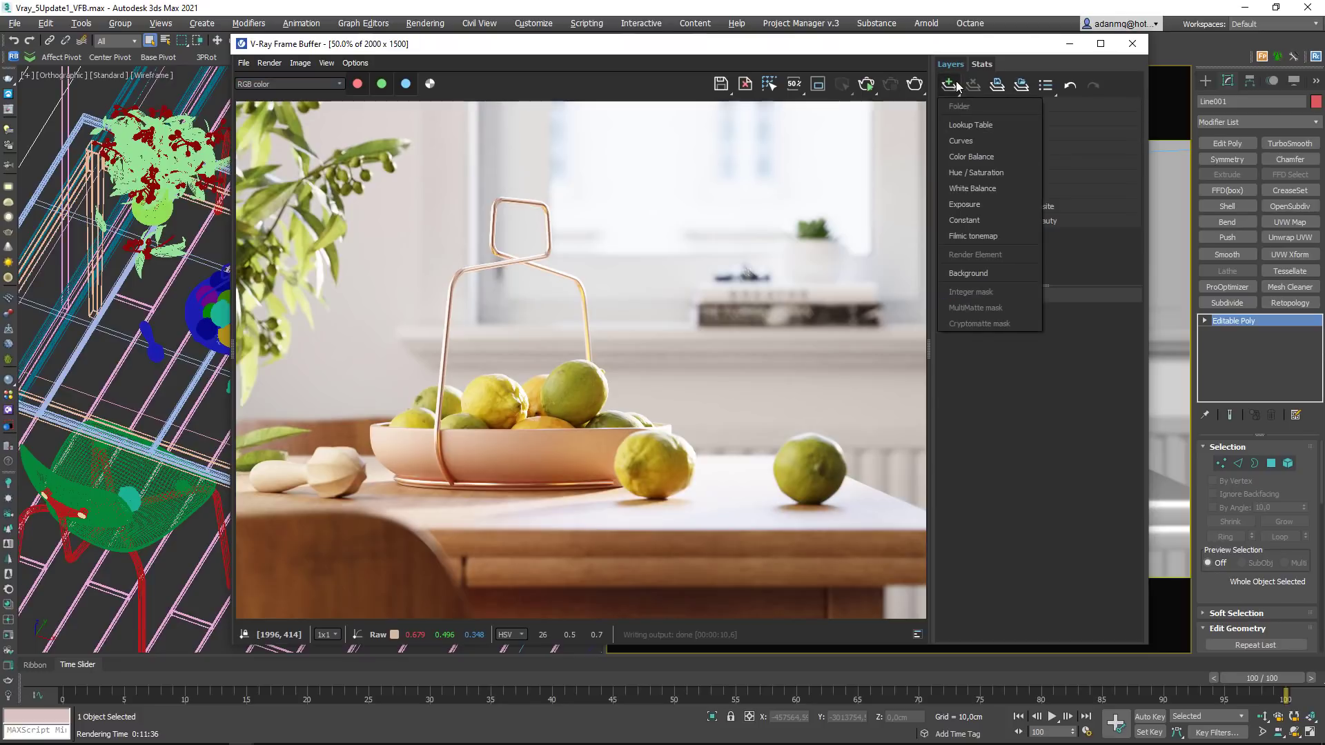
click(973, 205)
drag(1005, 134, 1026, 181)
click(1023, 175)
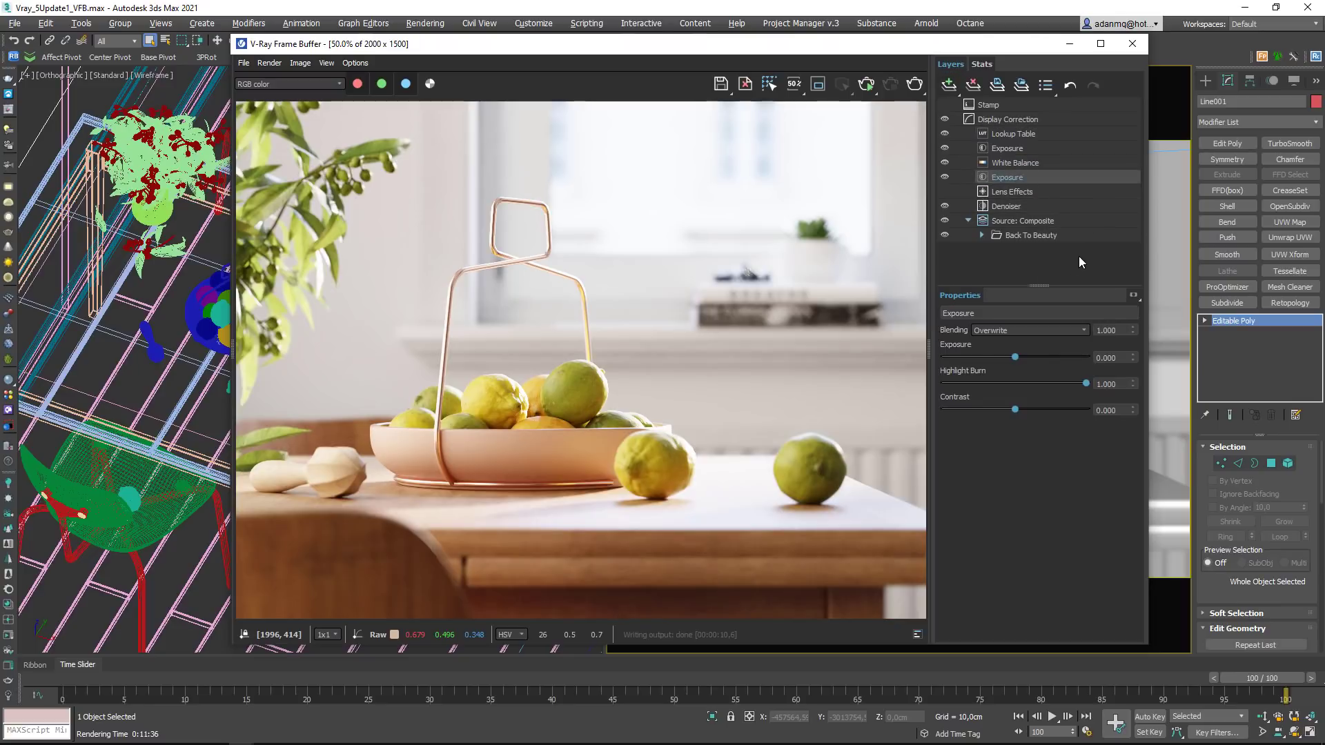
Step: Add a Cryptomatte mask to the new Exposure layer and pick the lone lime on the table for it
click(1133, 297)
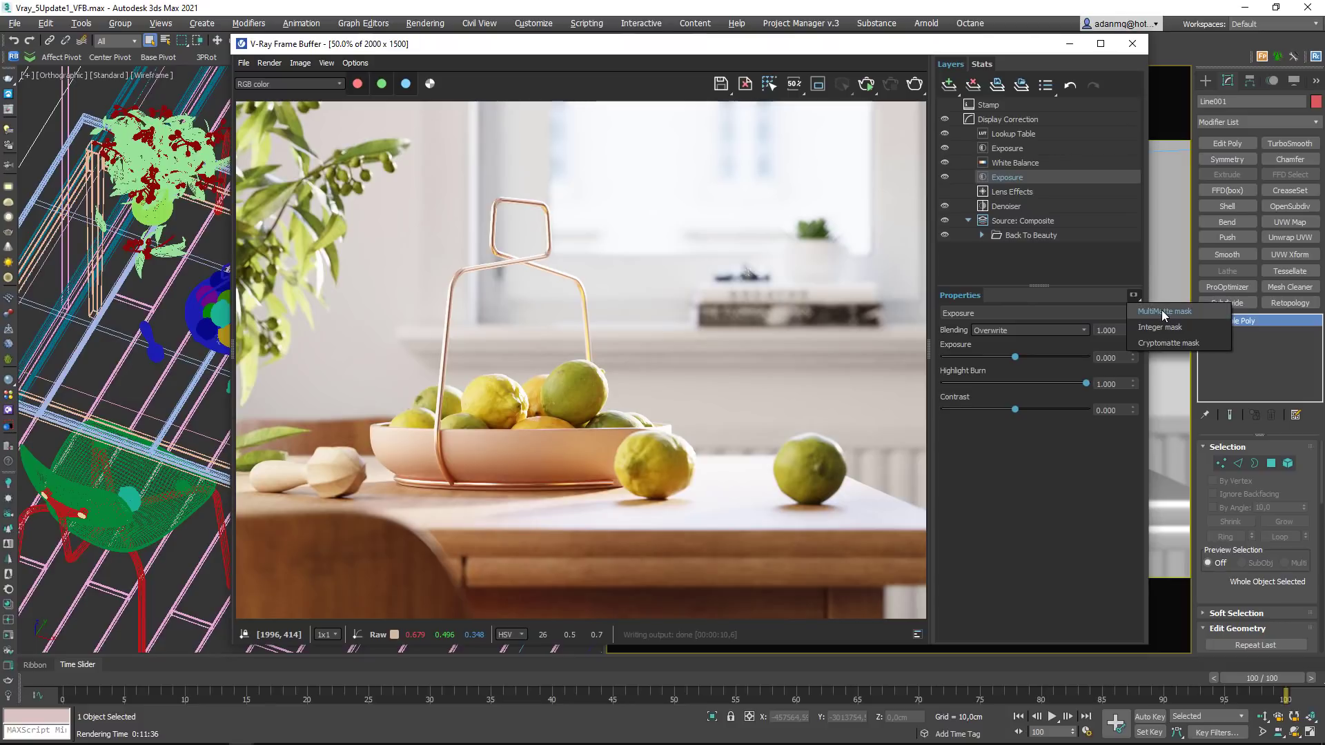
click(1156, 342)
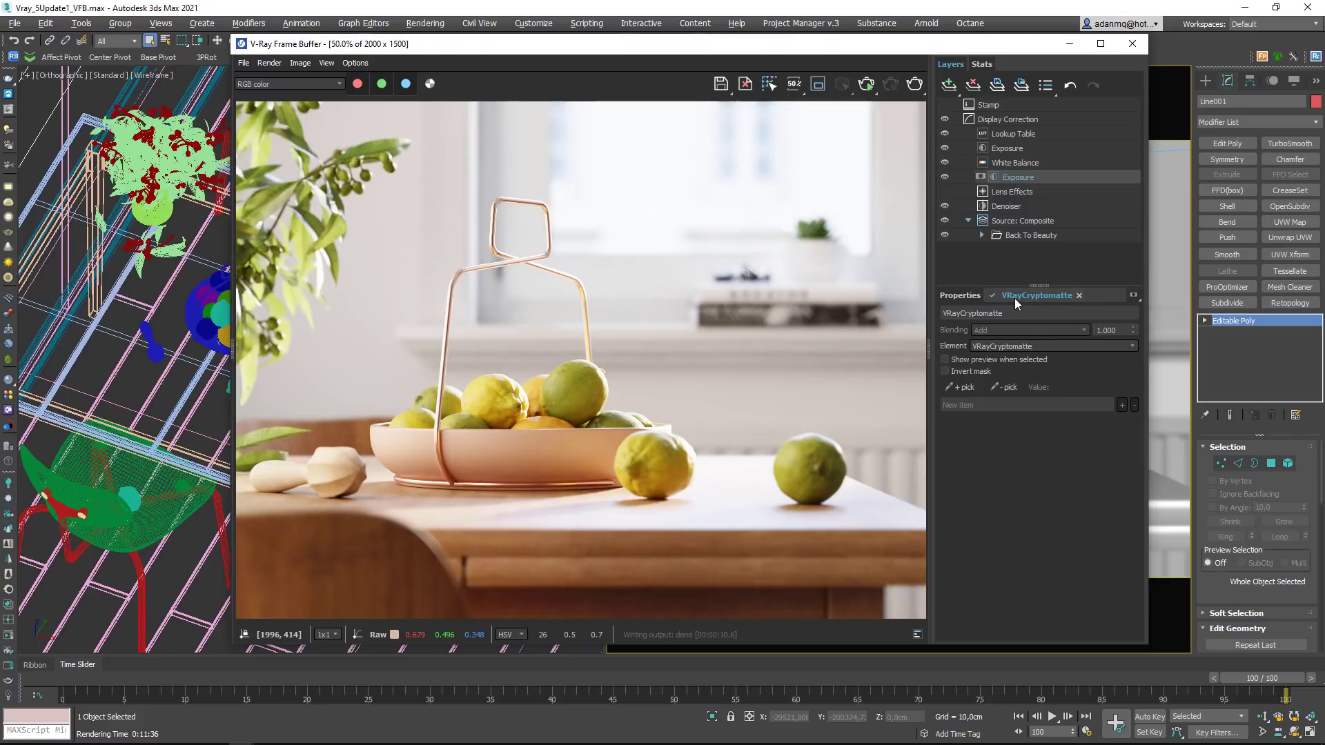
click(958, 387)
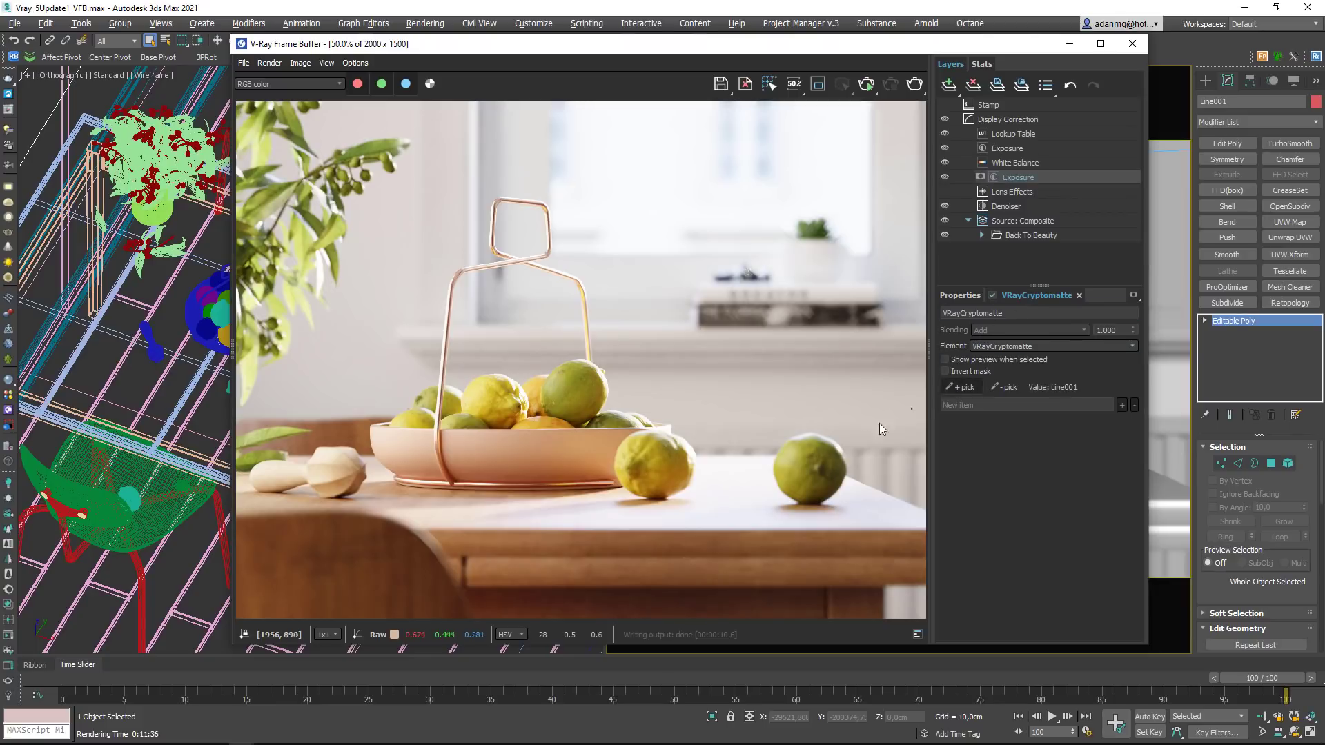
click(799, 465)
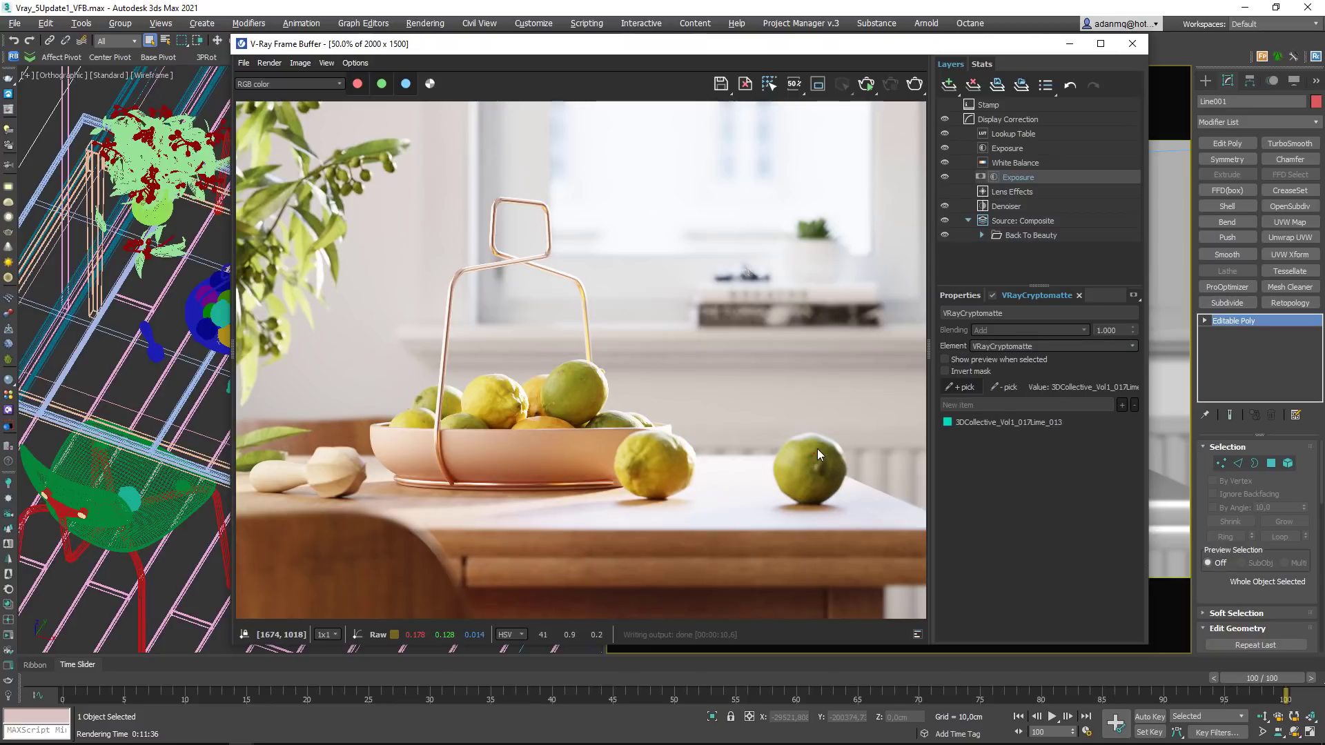
Step: Preview the Cryptomatte mask, examine the lime's edge up close and turn the preview off
click(946, 359)
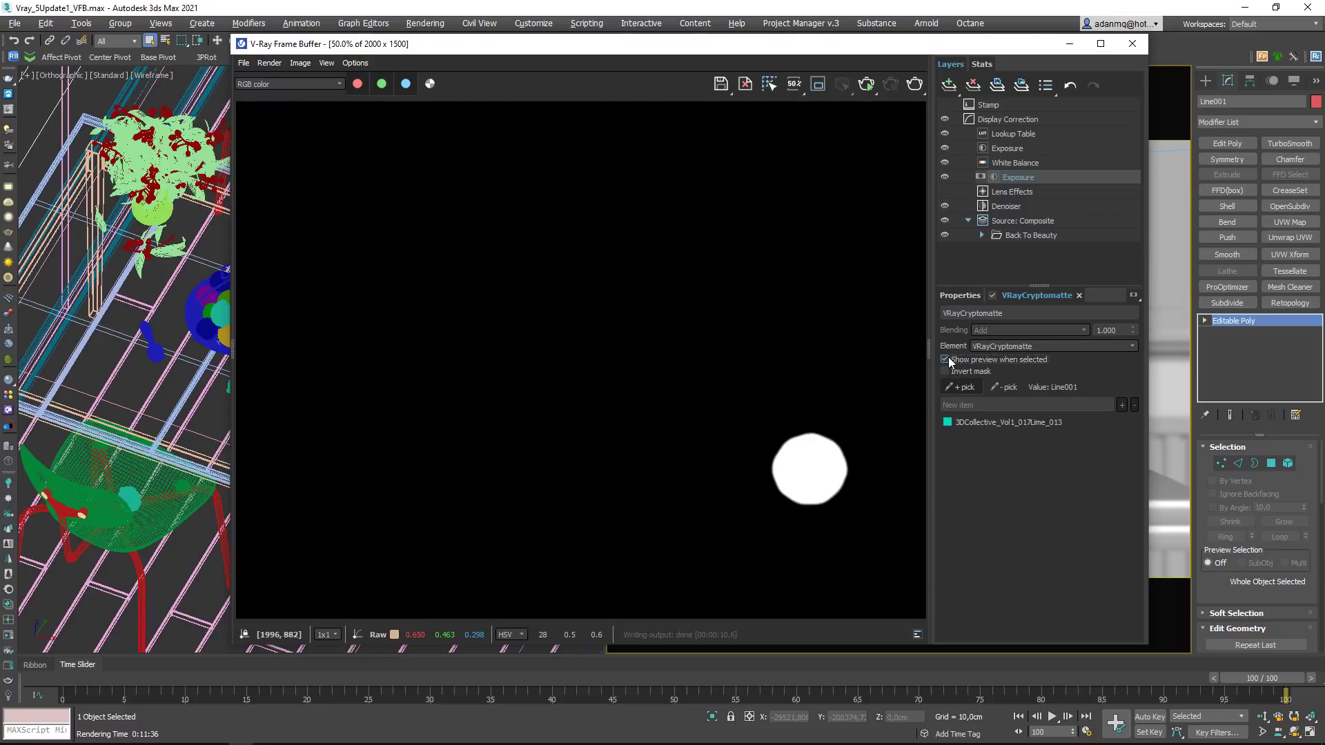
scroll(843, 487, up, 4)
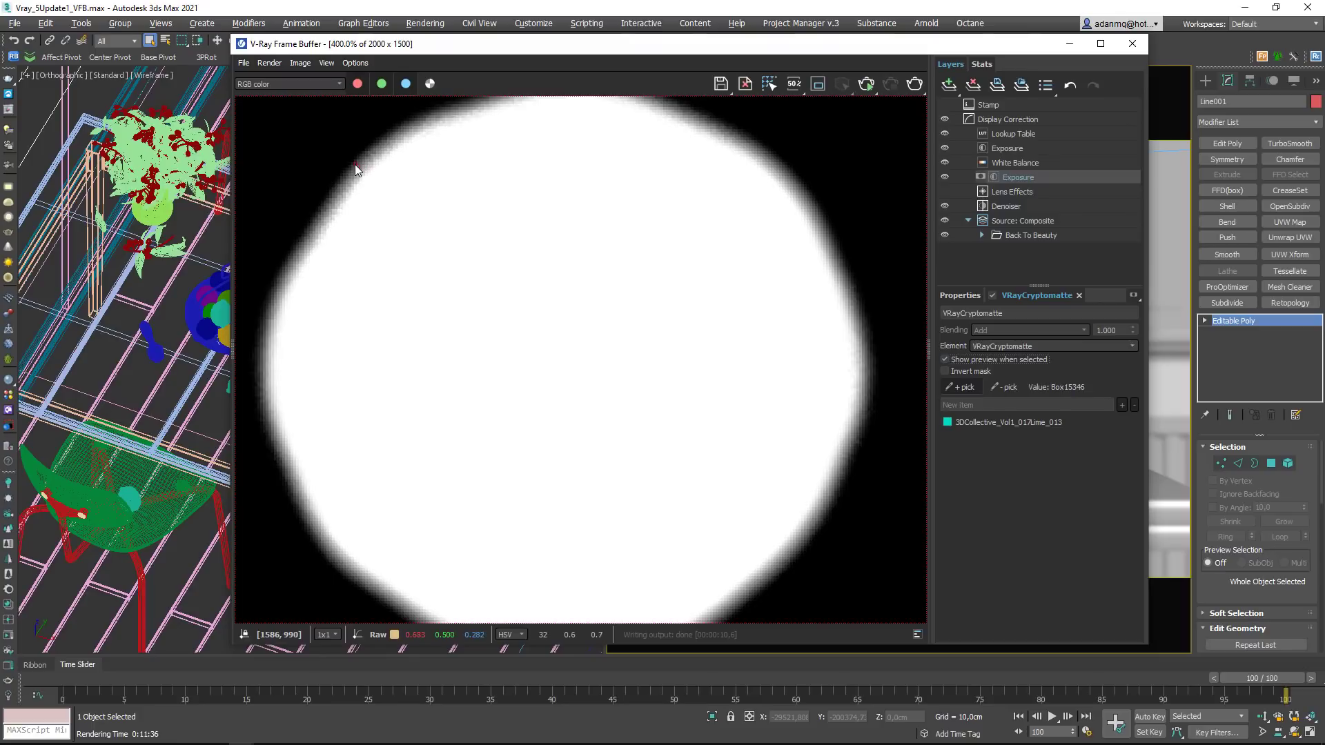
scroll(600, 241, down, 4)
scroll(611, 255, up, 6)
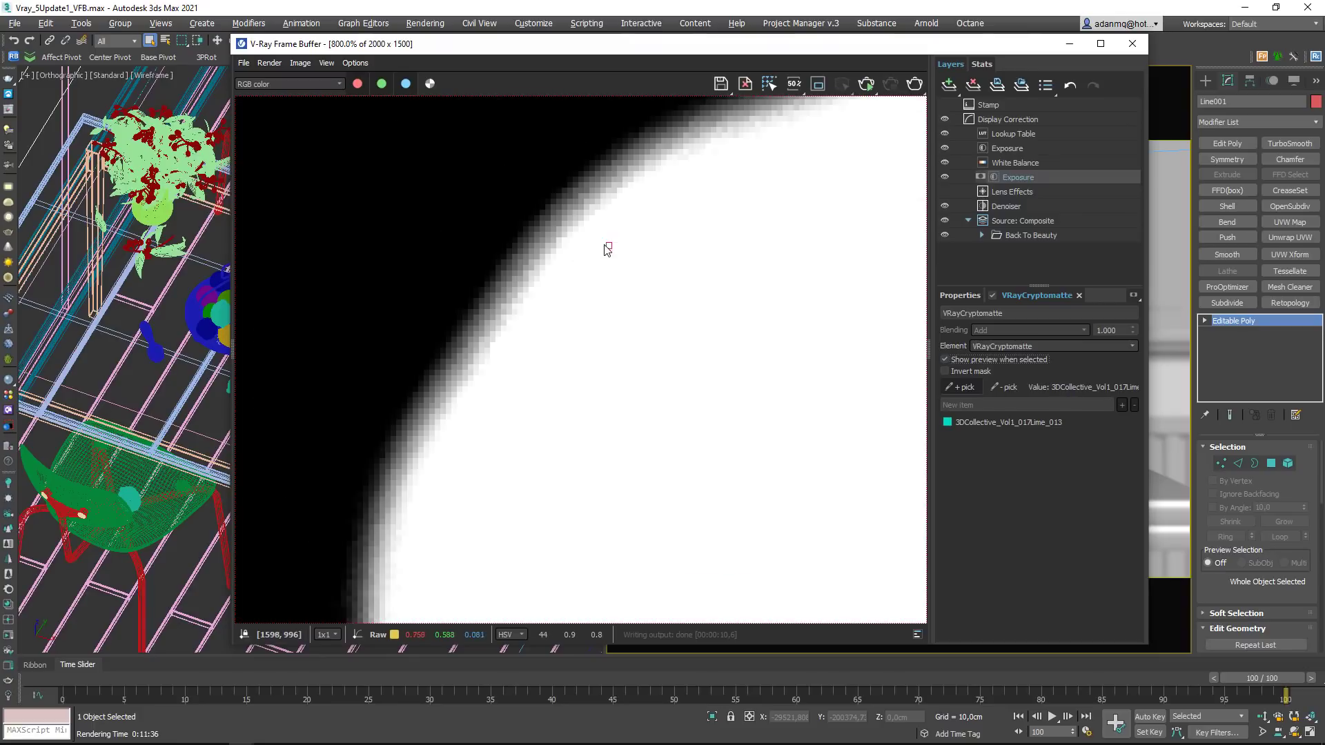
scroll(507, 242, down, 5)
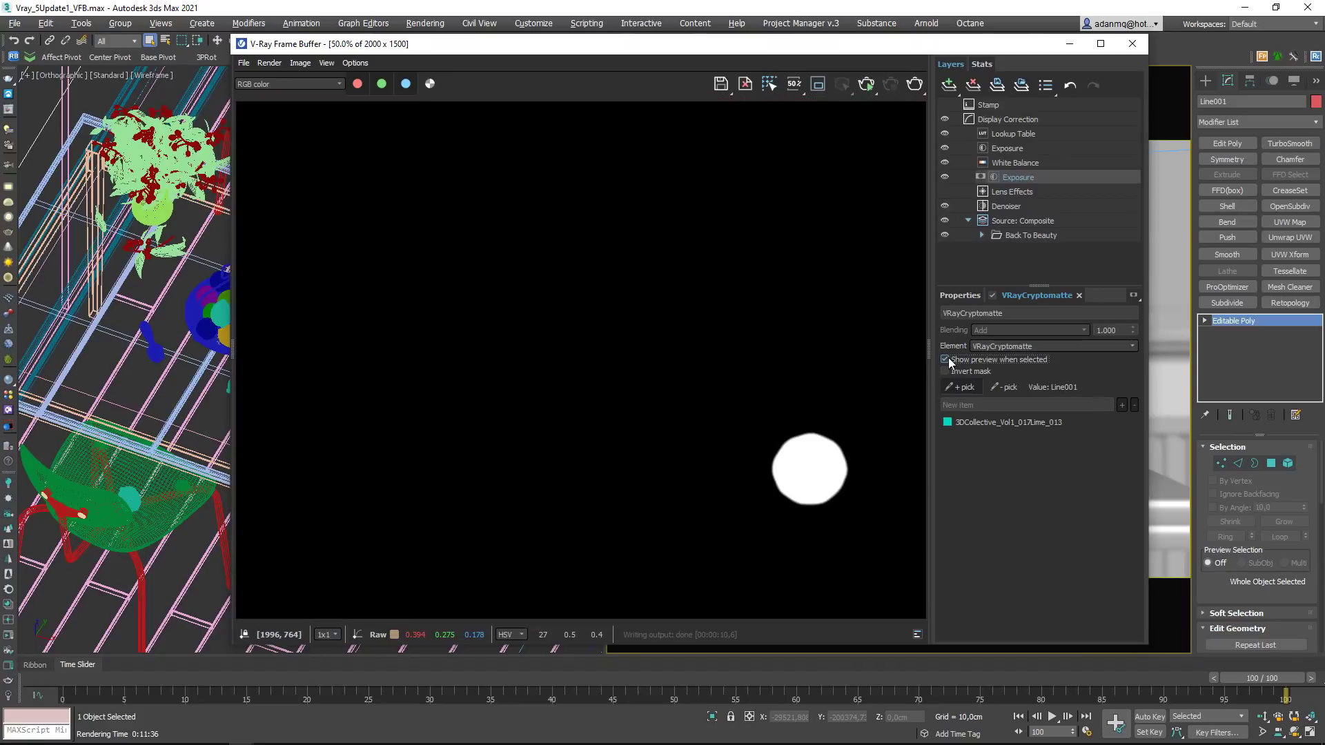
click(945, 358)
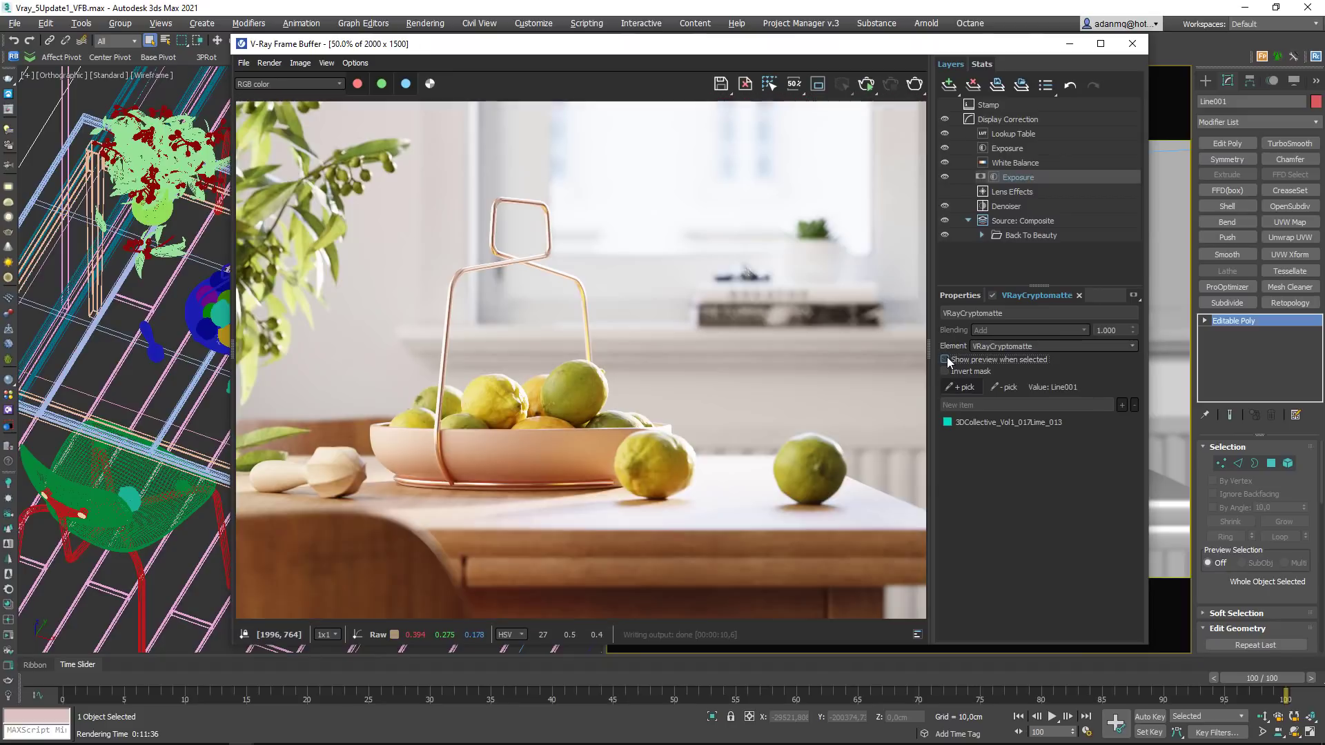
Step: Add the lemon on the table and all the fruit in the bowl to the Cryptomatte mask and turn on its preview
click(658, 458)
click(626, 424)
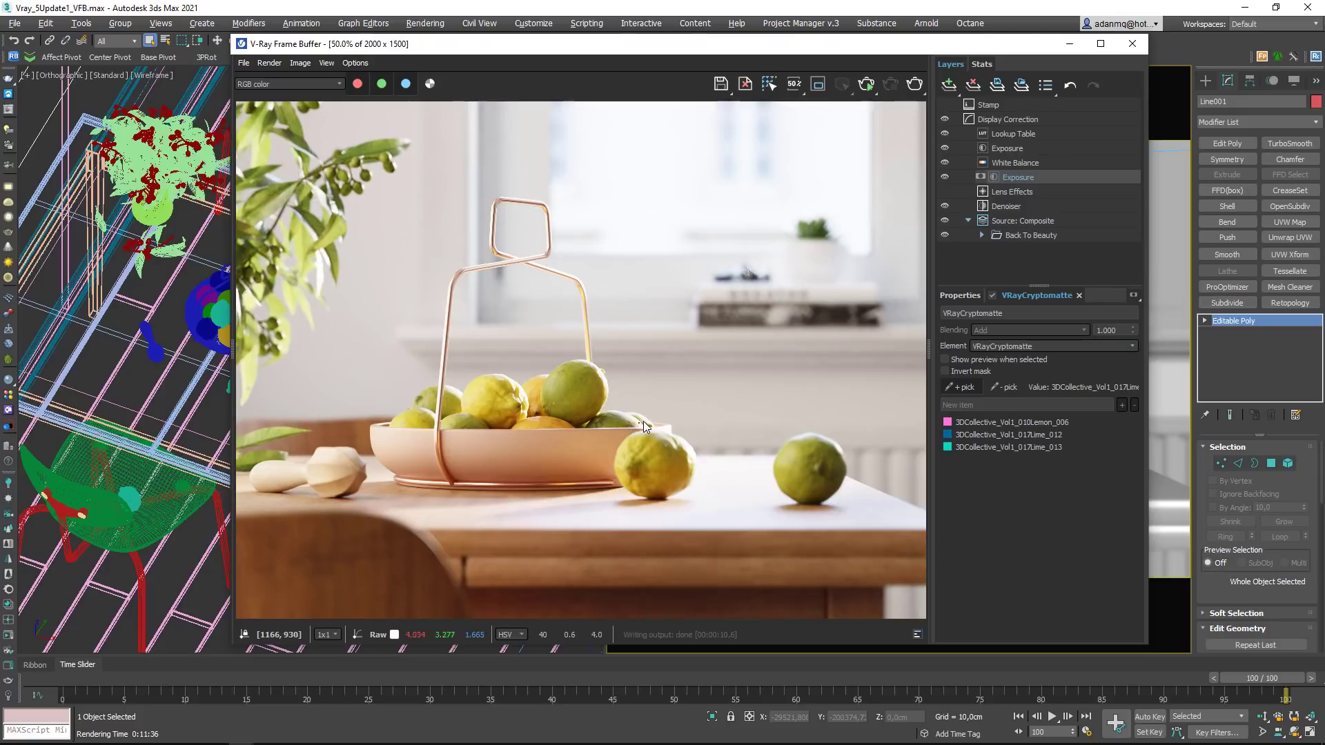
click(586, 391)
click(582, 395)
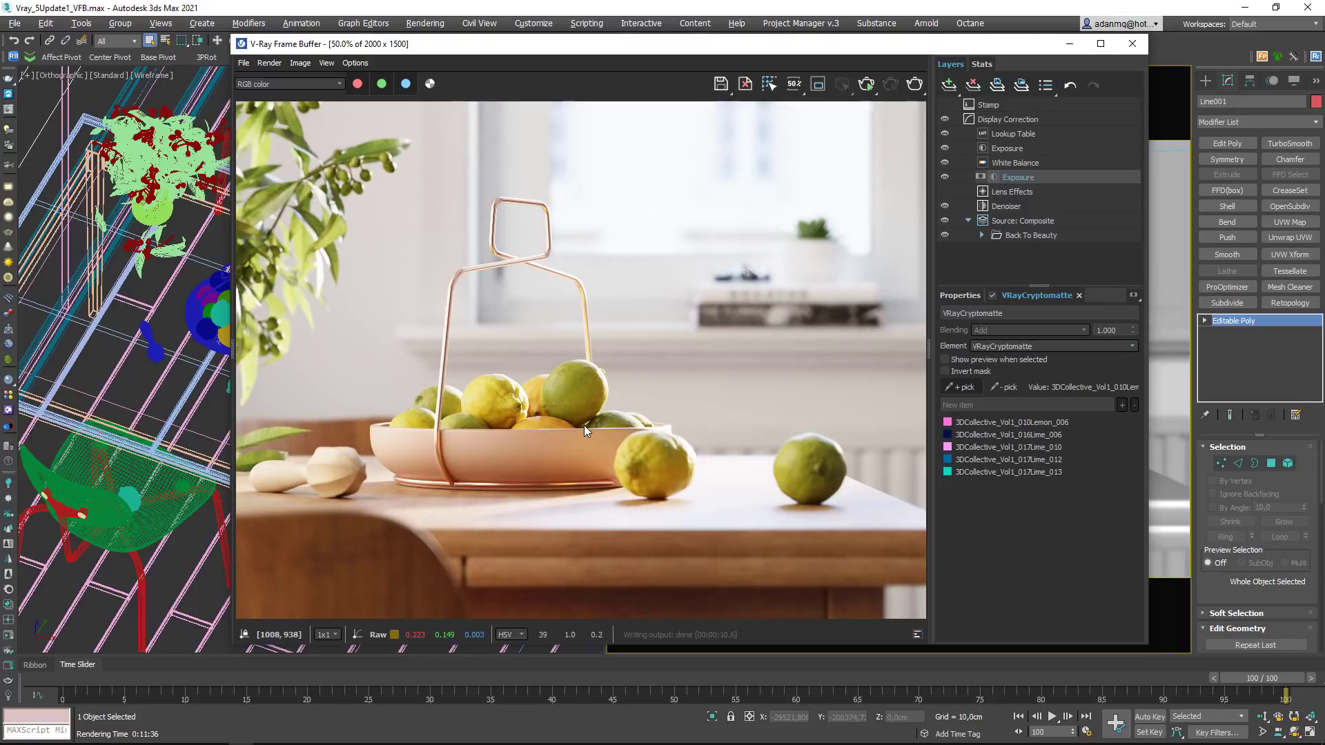
click(583, 425)
click(550, 428)
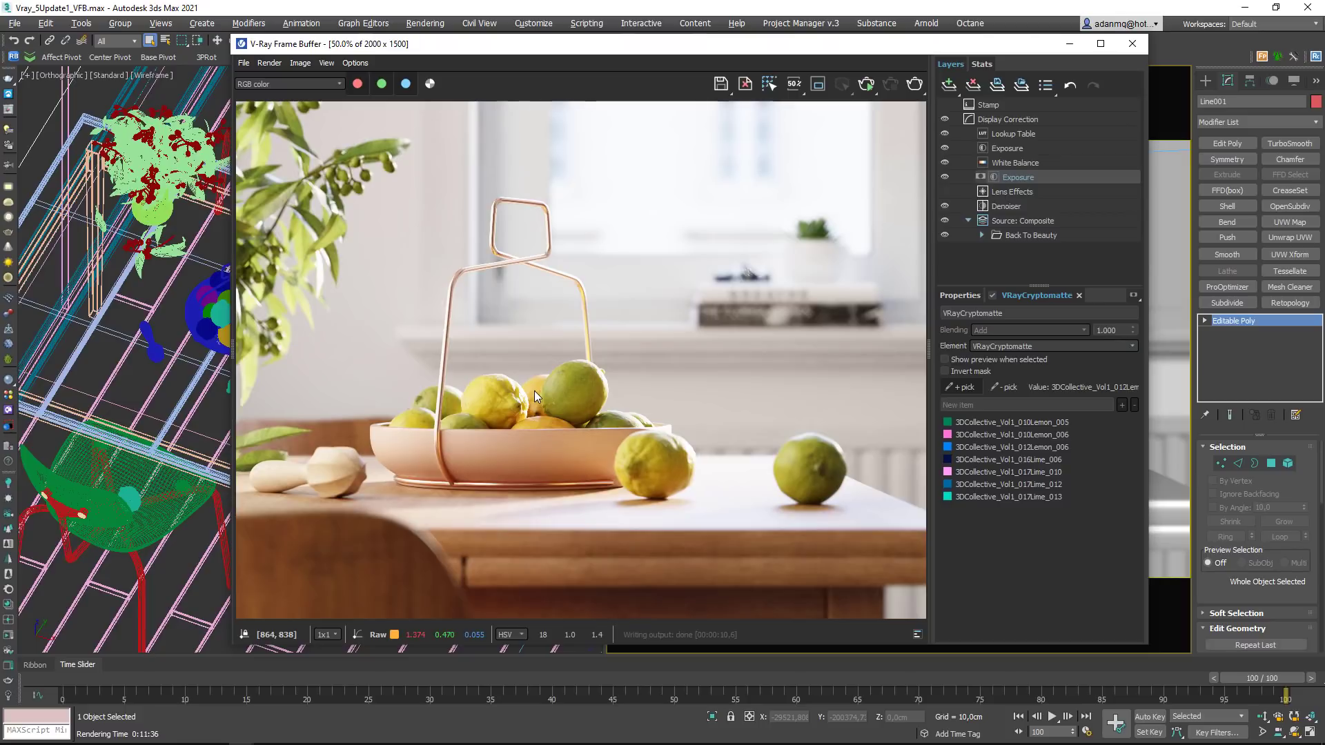
click(534, 390)
click(486, 403)
click(459, 408)
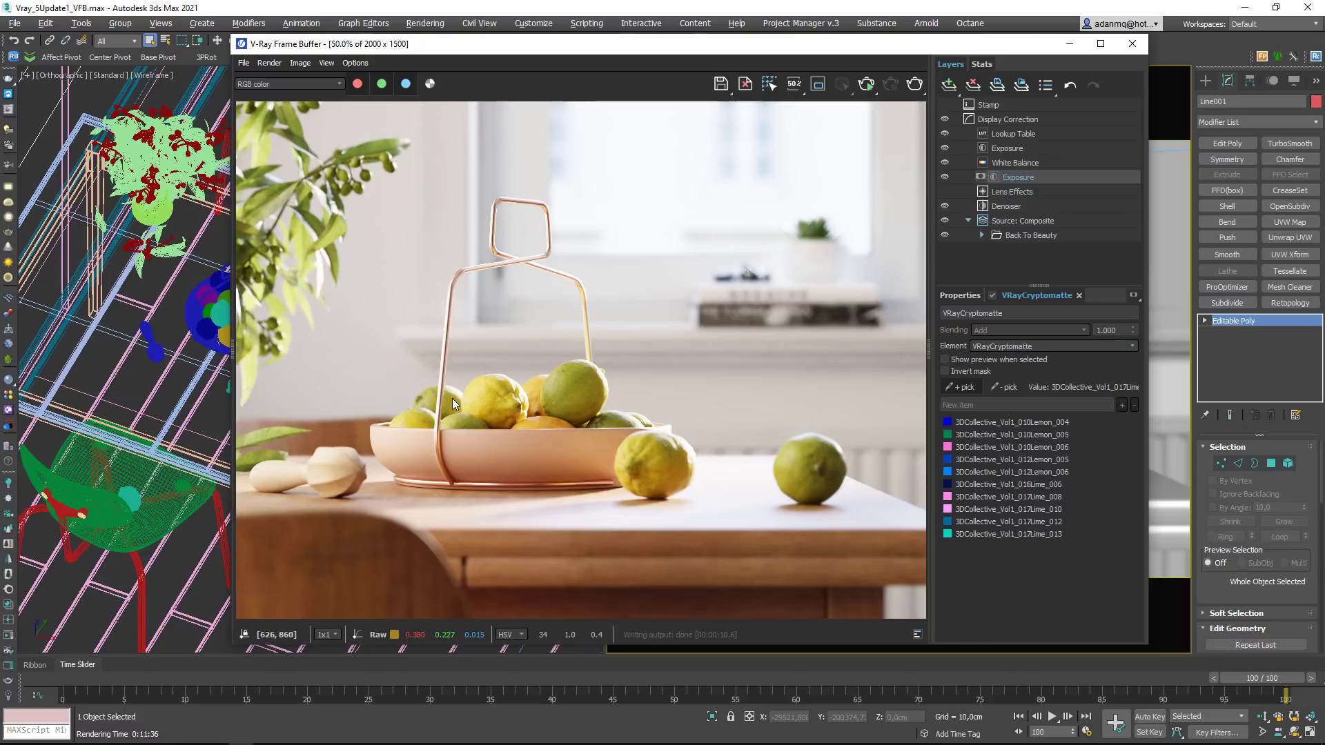
click(453, 399)
click(418, 425)
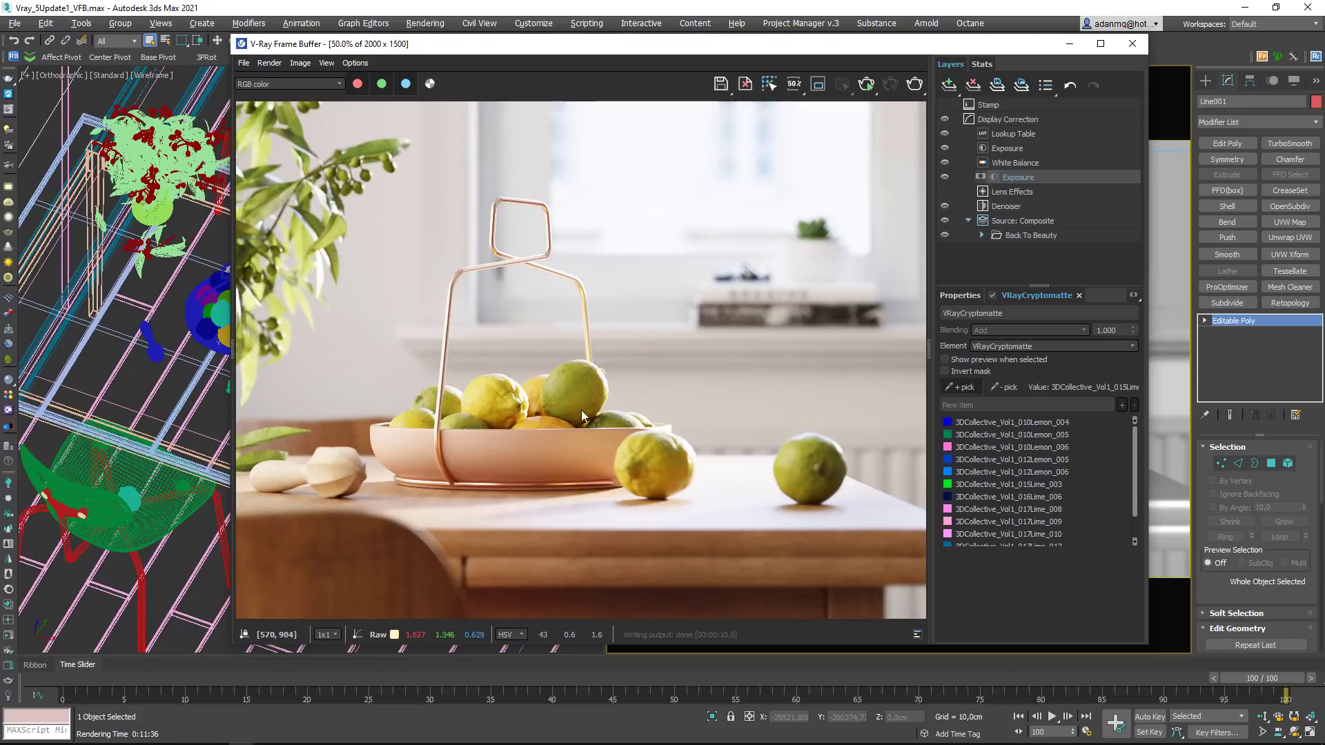
click(966, 360)
click(967, 361)
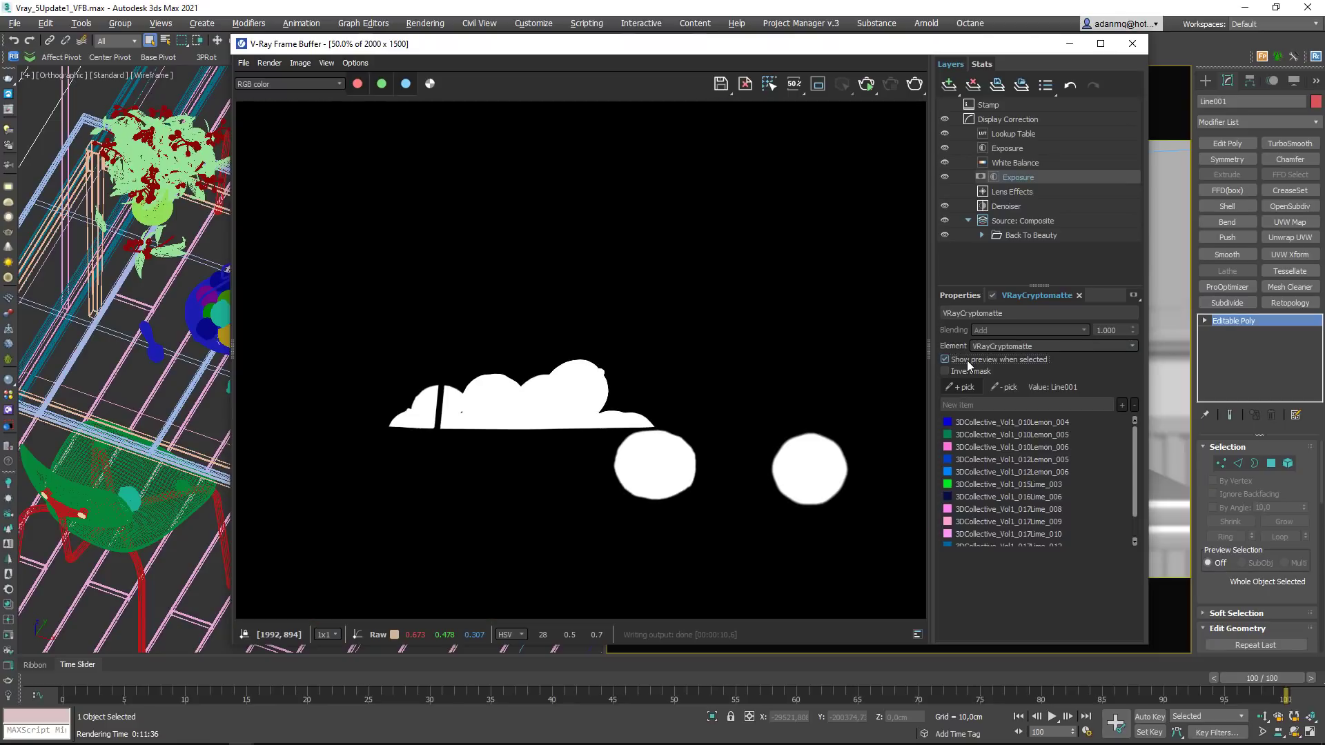
Step: Turn off the Cryptomatte mask preview and raise the masked layer's exposure to about 0.58, keeping Highlight Burn at 1.000
click(967, 360)
click(966, 360)
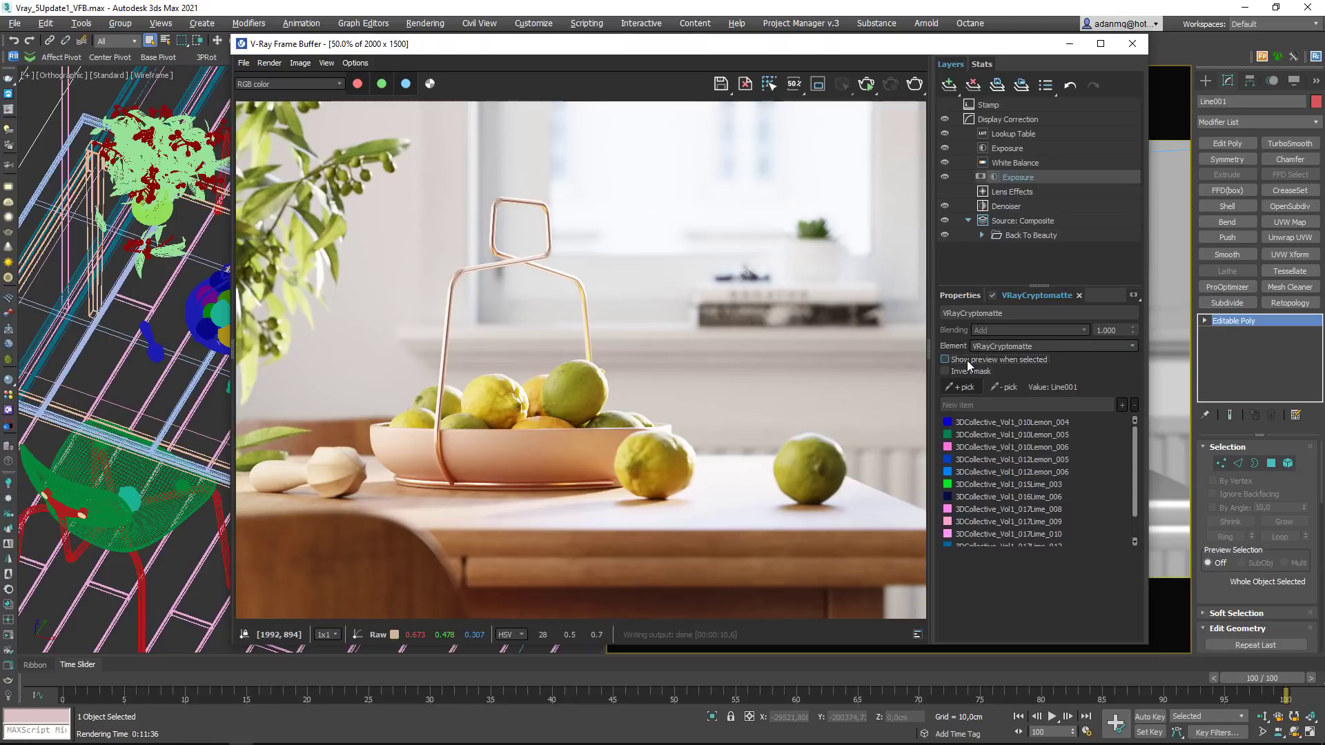
click(1014, 178)
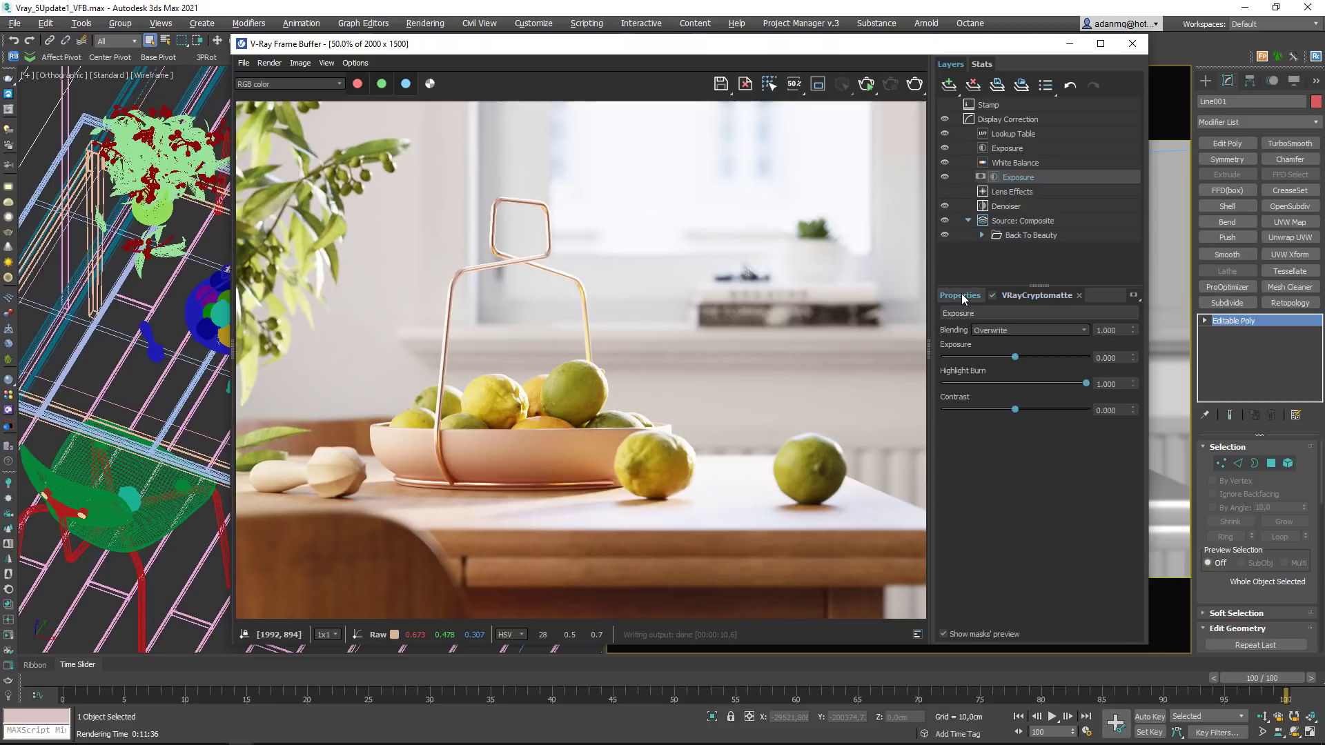
mouse_move(1015, 353)
mouse_down()
mouse_move(1039, 351)
mouse_move(1004, 349)
mouse_move(1017, 355)
mouse_up()
drag(1086, 384, 978, 385)
drag(1014, 384, 1165, 385)
drag(1017, 357, 1021, 357)
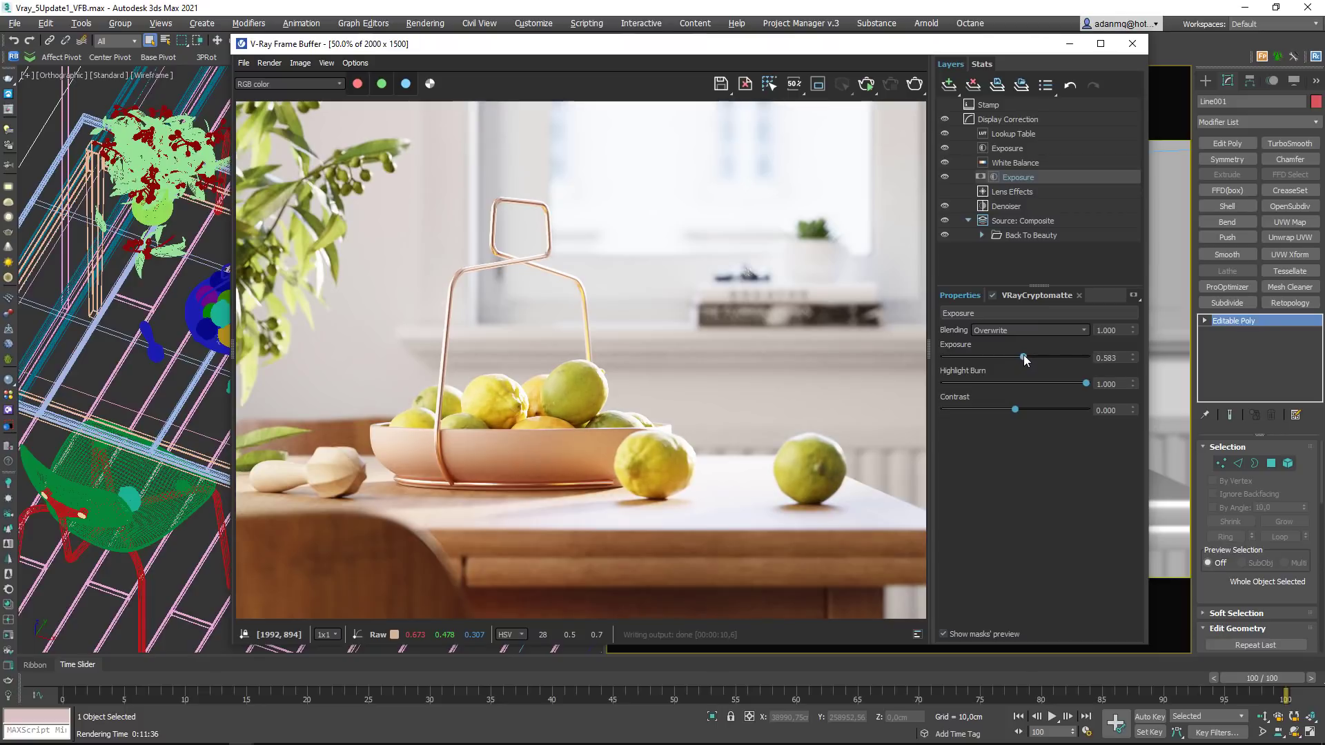
Step: Remove the lemon on the table and the fruit in the bowl from the Exposure layer's Cryptomatte mask
click(1041, 295)
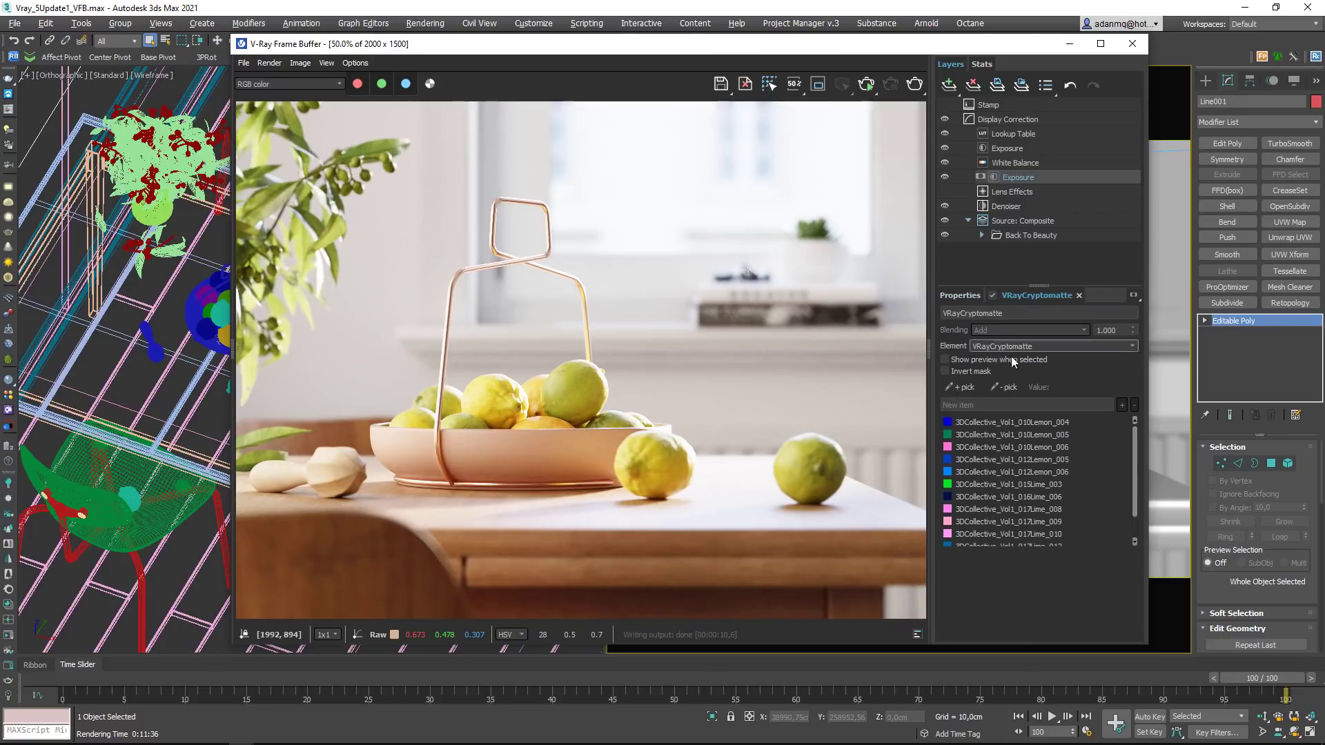
click(1008, 386)
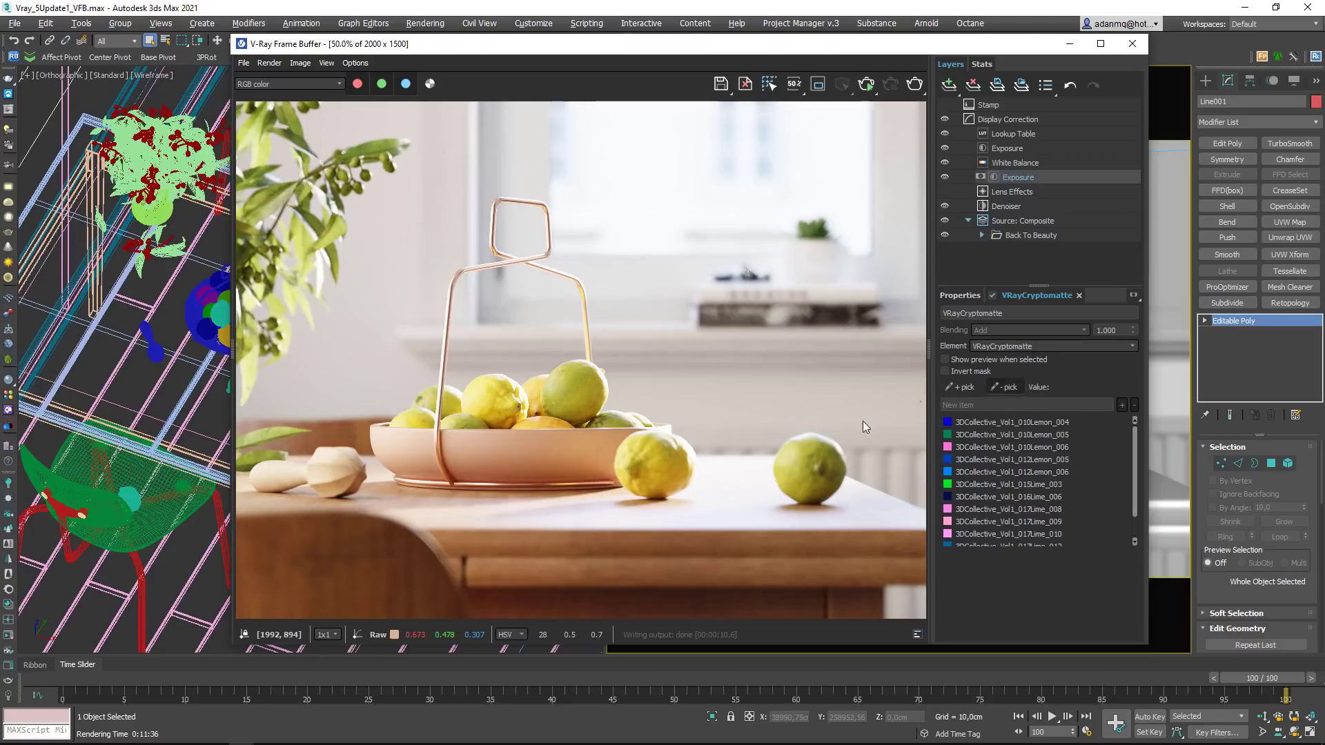
click(669, 457)
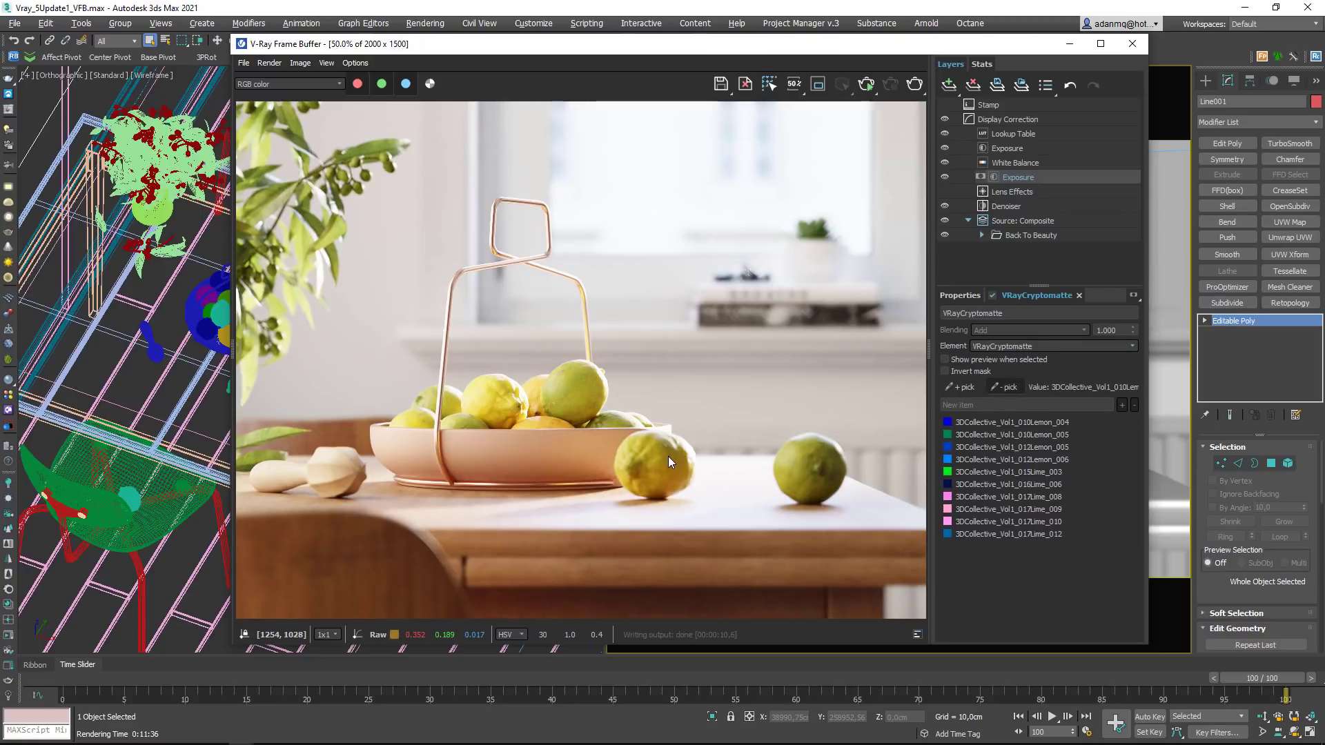
click(615, 420)
click(649, 419)
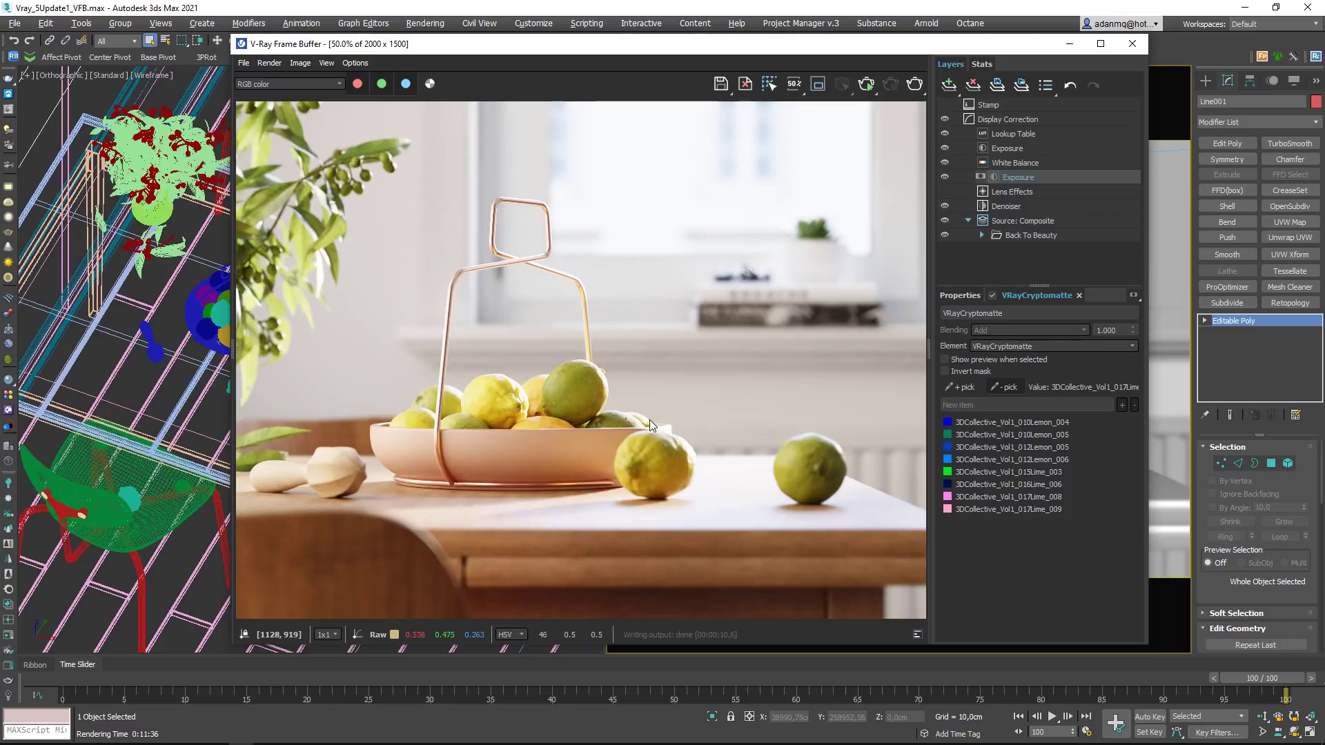
click(644, 420)
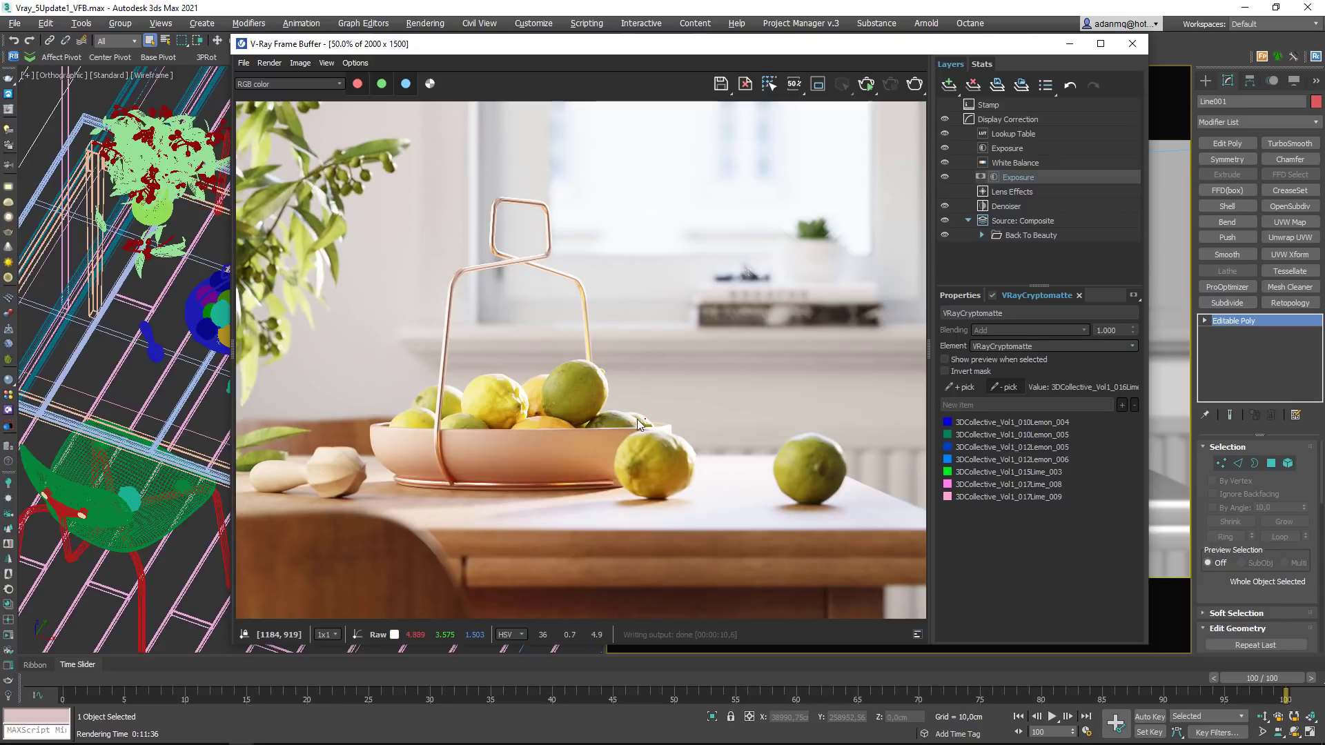
click(509, 401)
click(445, 404)
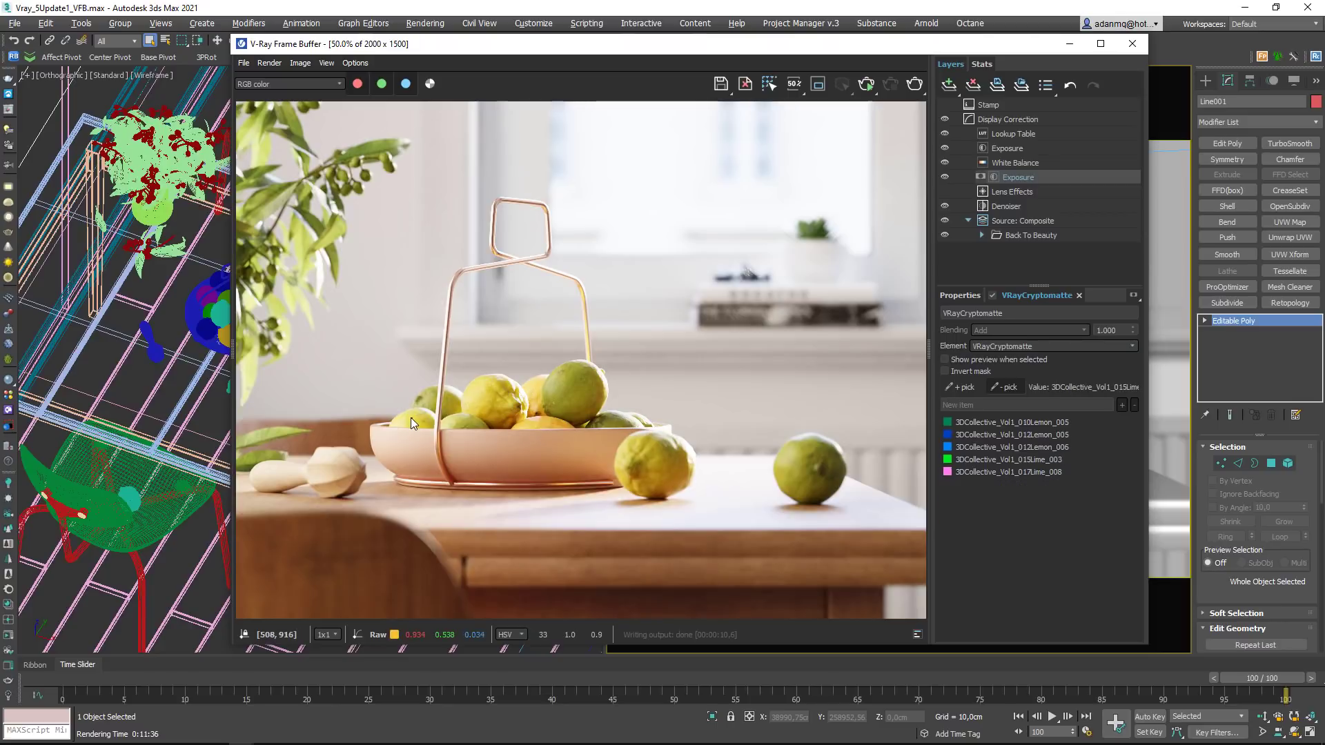
click(411, 417)
click(470, 421)
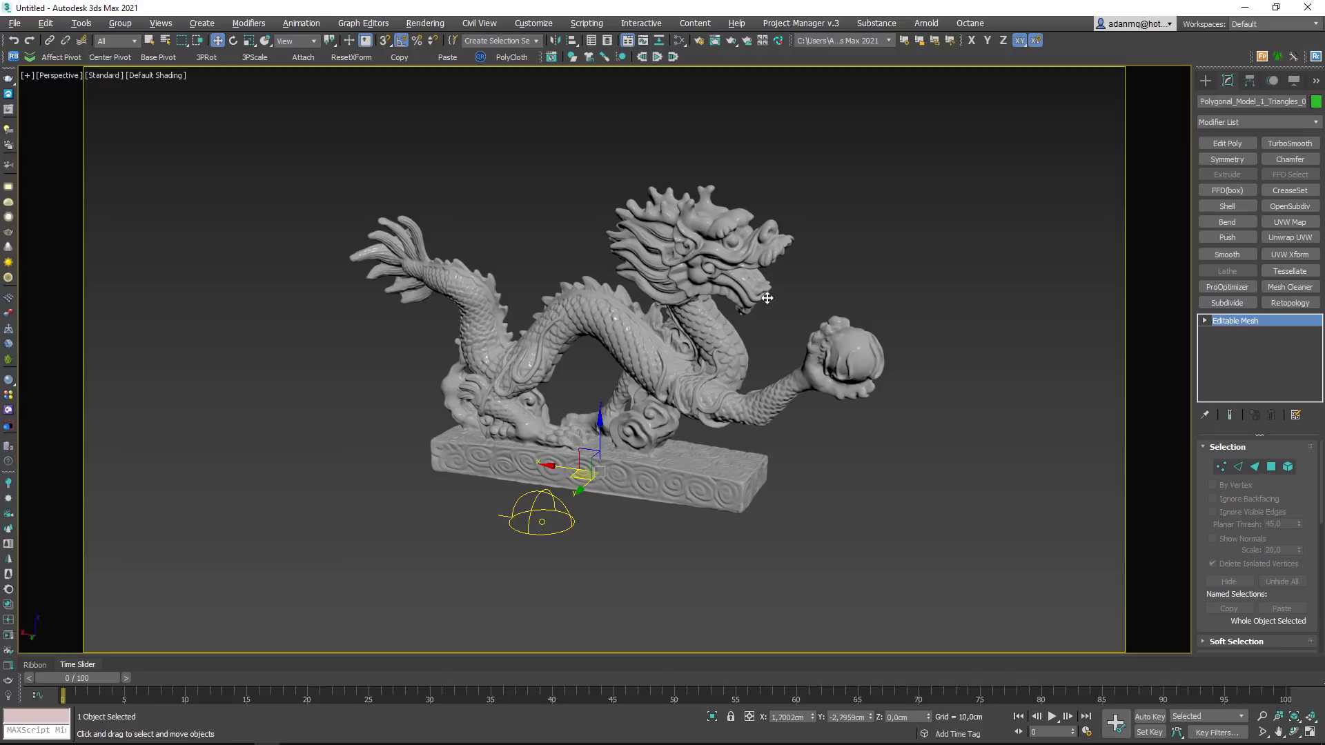
Step: Switch to the 3ds Max scene with the dragon statue and set its Perspective viewport to High Quality shading
alt+middle_drag(641, 400, 637, 445)
click(552, 511)
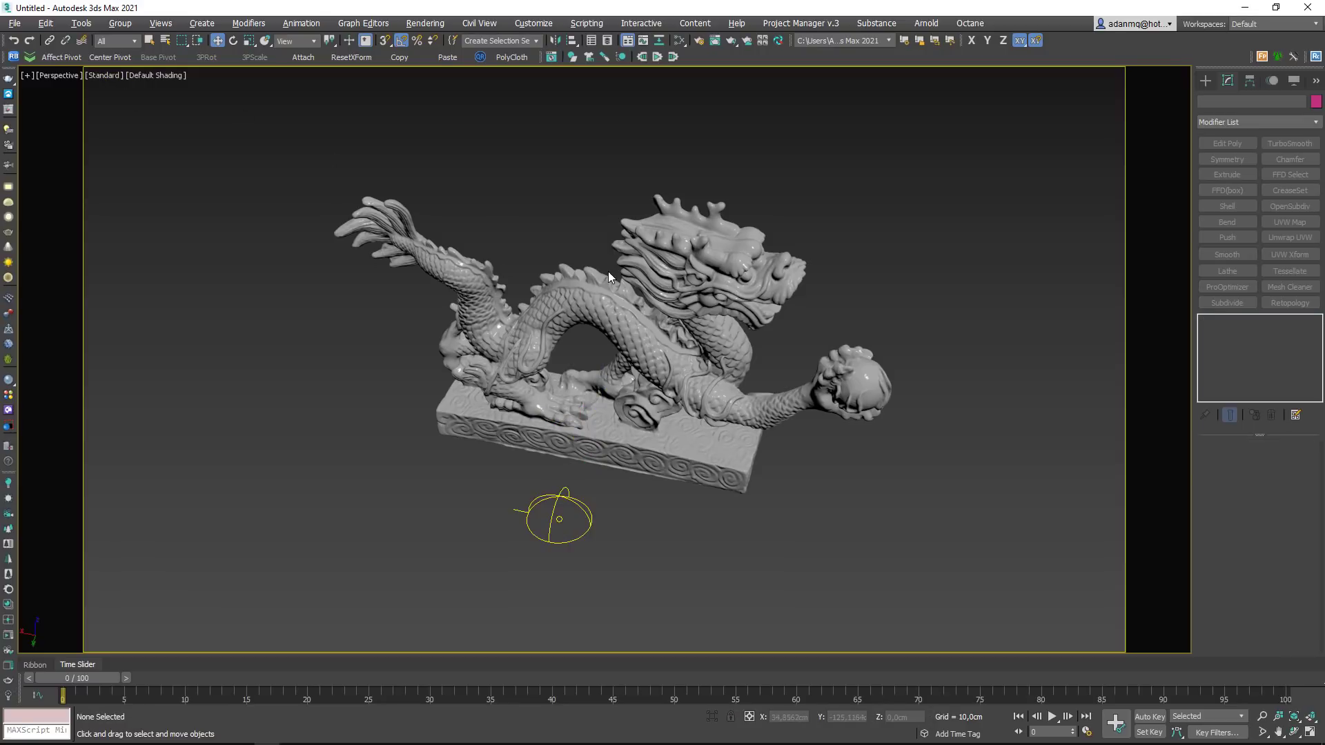
click(108, 75)
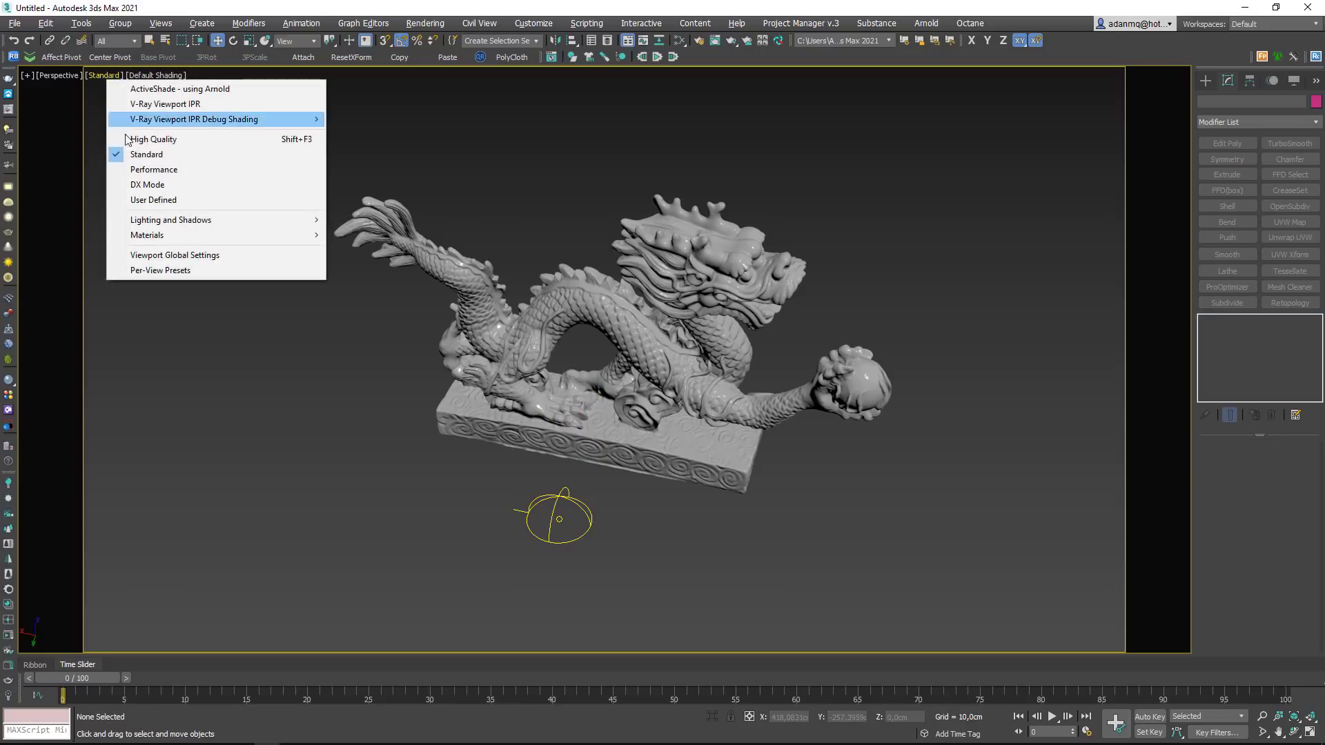
click(149, 138)
alt+middle_drag(638, 379, 611, 334)
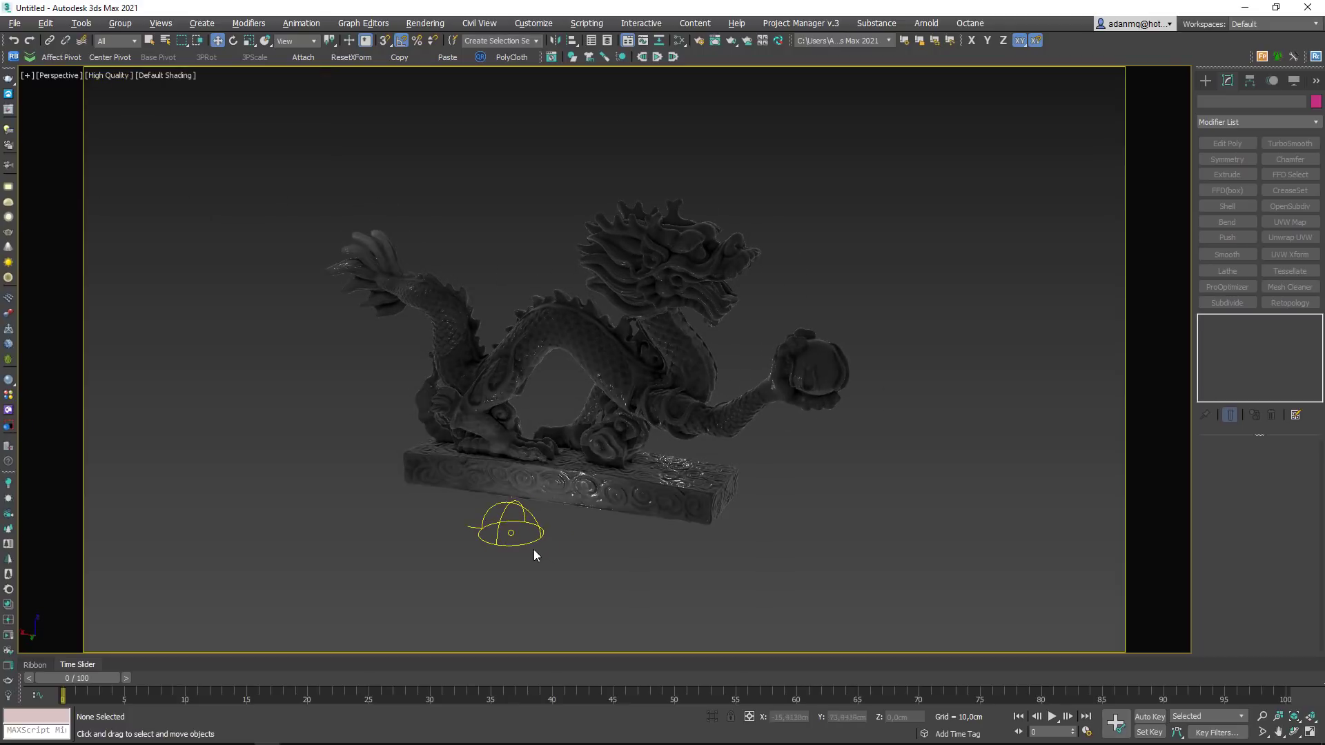
Step: Copy the dome light's VRayBitmap texture into the scene's environment map slot and close the environment settings
click(512, 533)
middle_drag(946, 474, 926, 488)
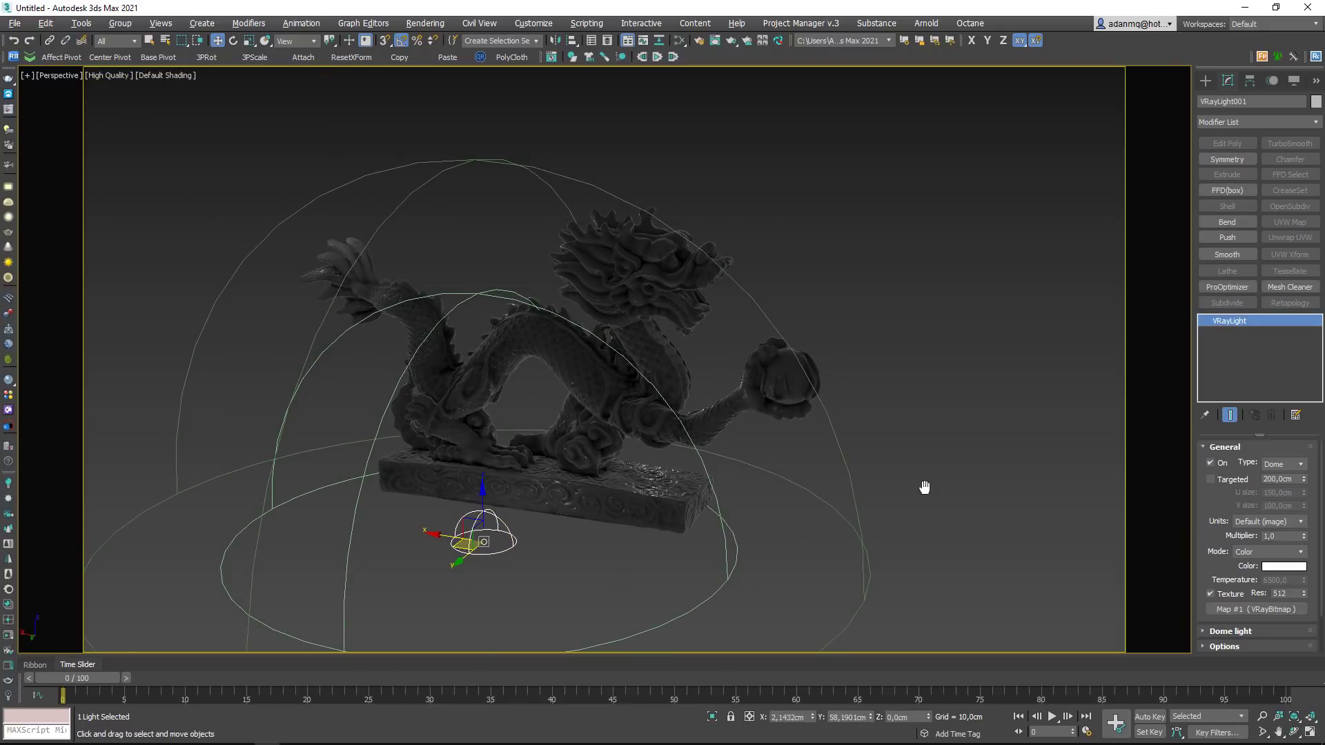
key(8)
drag(862, 229, 842, 200)
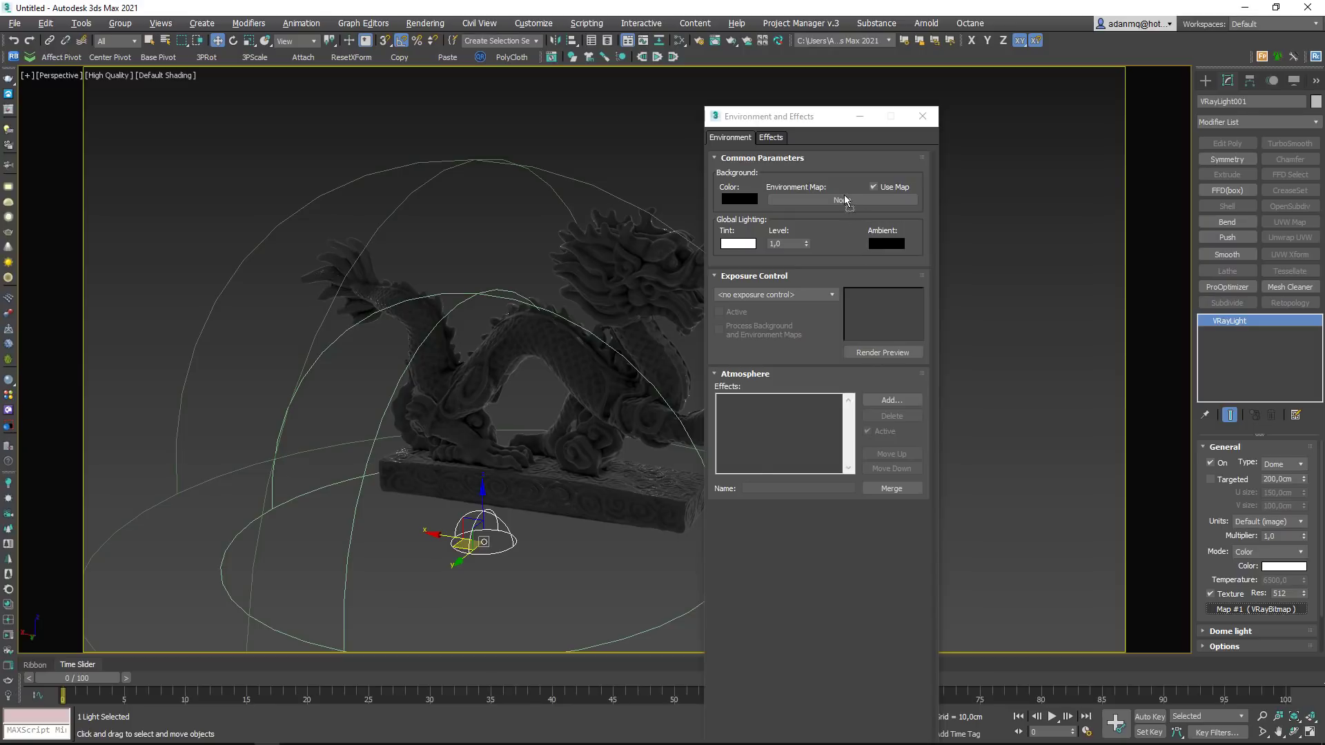
click(792, 493)
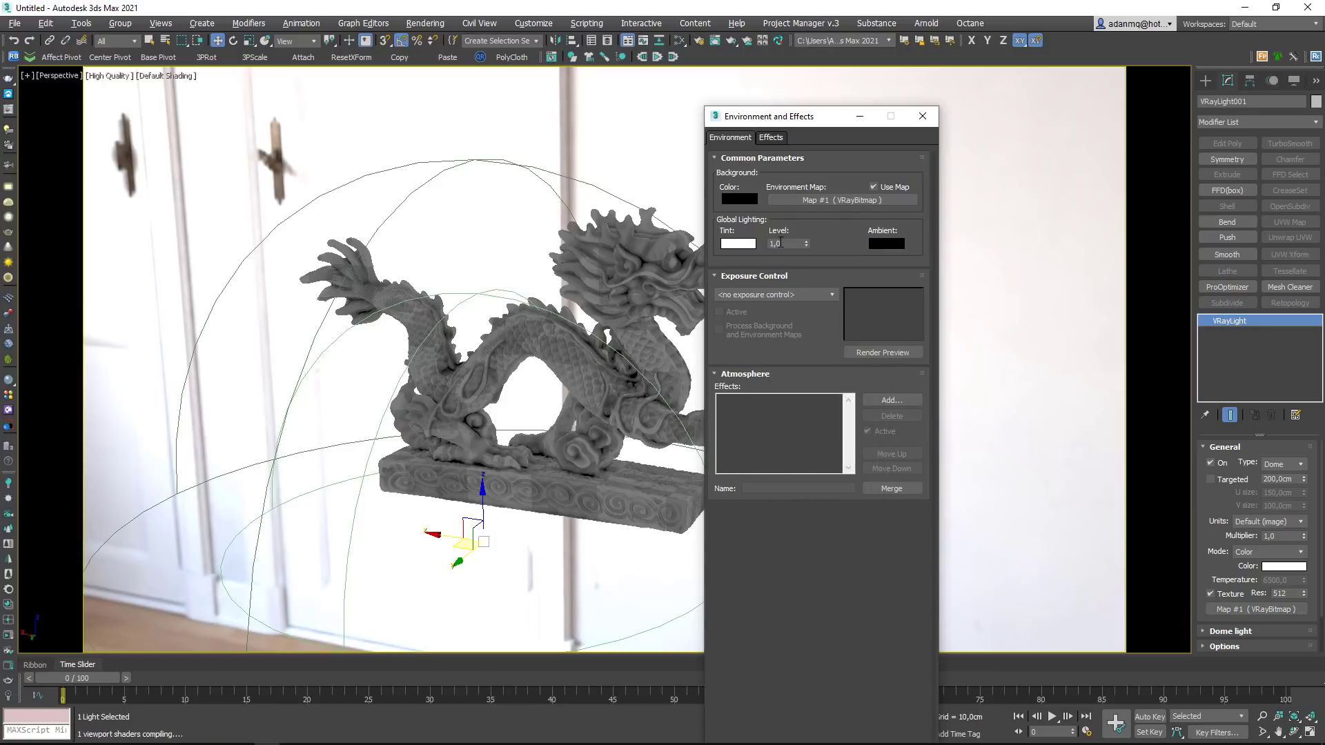
click(923, 116)
Step: Review the viewport's global display settings and the per-view settings of the High Quality preset
mouse_move(911, 269)
alt+middle_down()
mouse_move(806, 264)
mouse_move(855, 260)
mouse_move(687, 367)
alt+middle_up()
scroll(688, 367, down, 8)
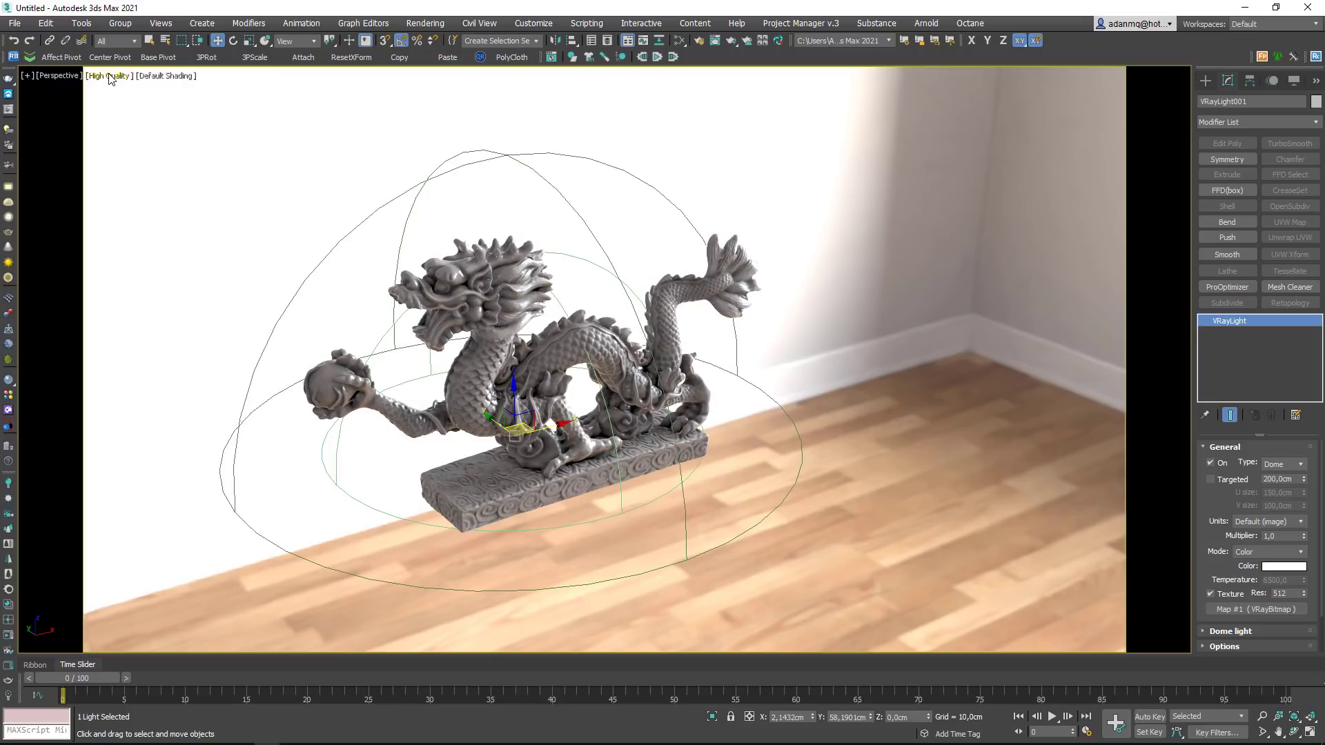
click(109, 75)
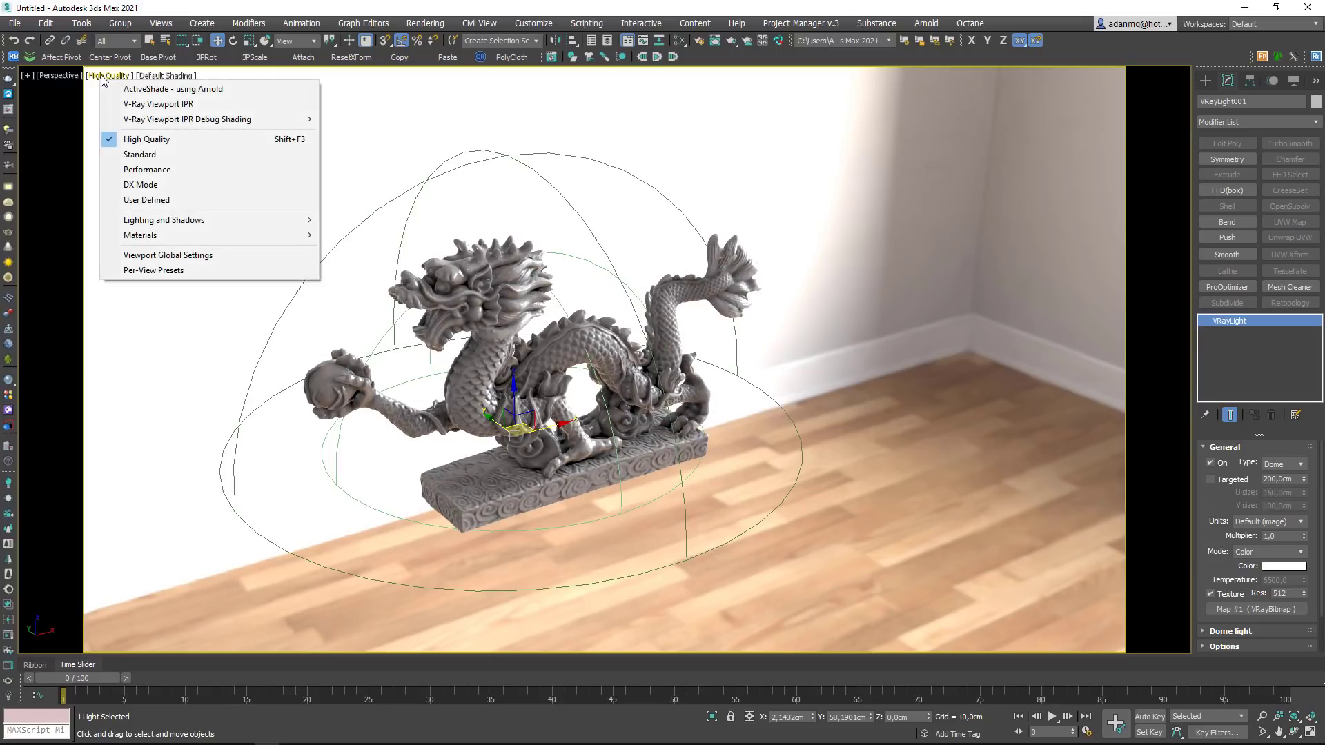
click(159, 257)
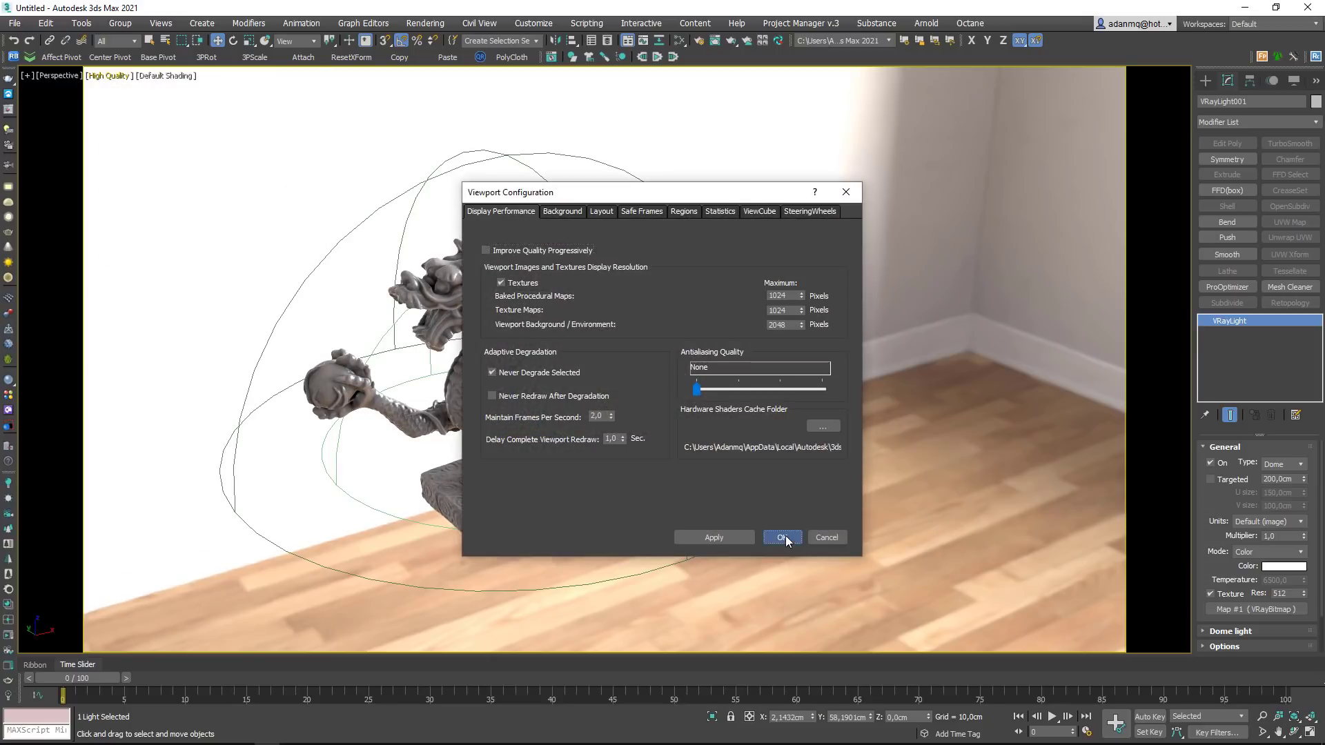
click(784, 538)
click(104, 77)
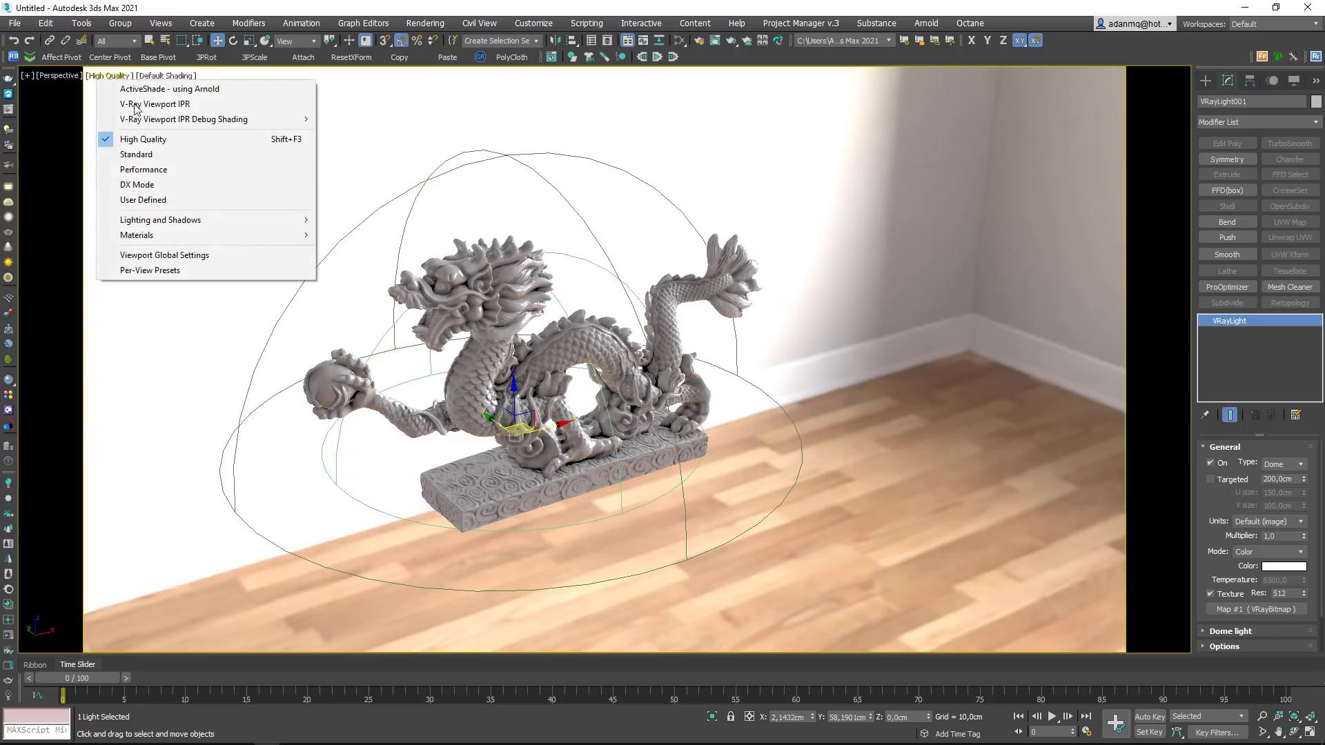
click(182, 270)
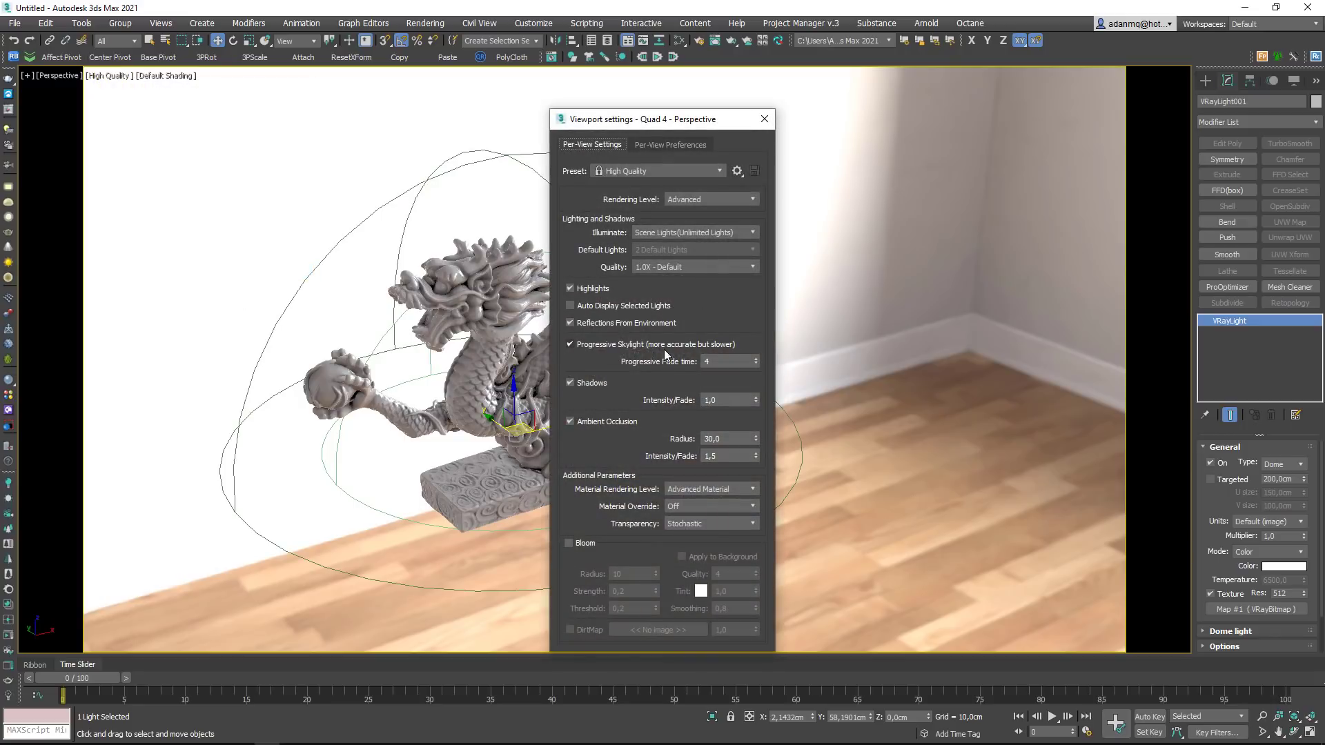
click(764, 118)
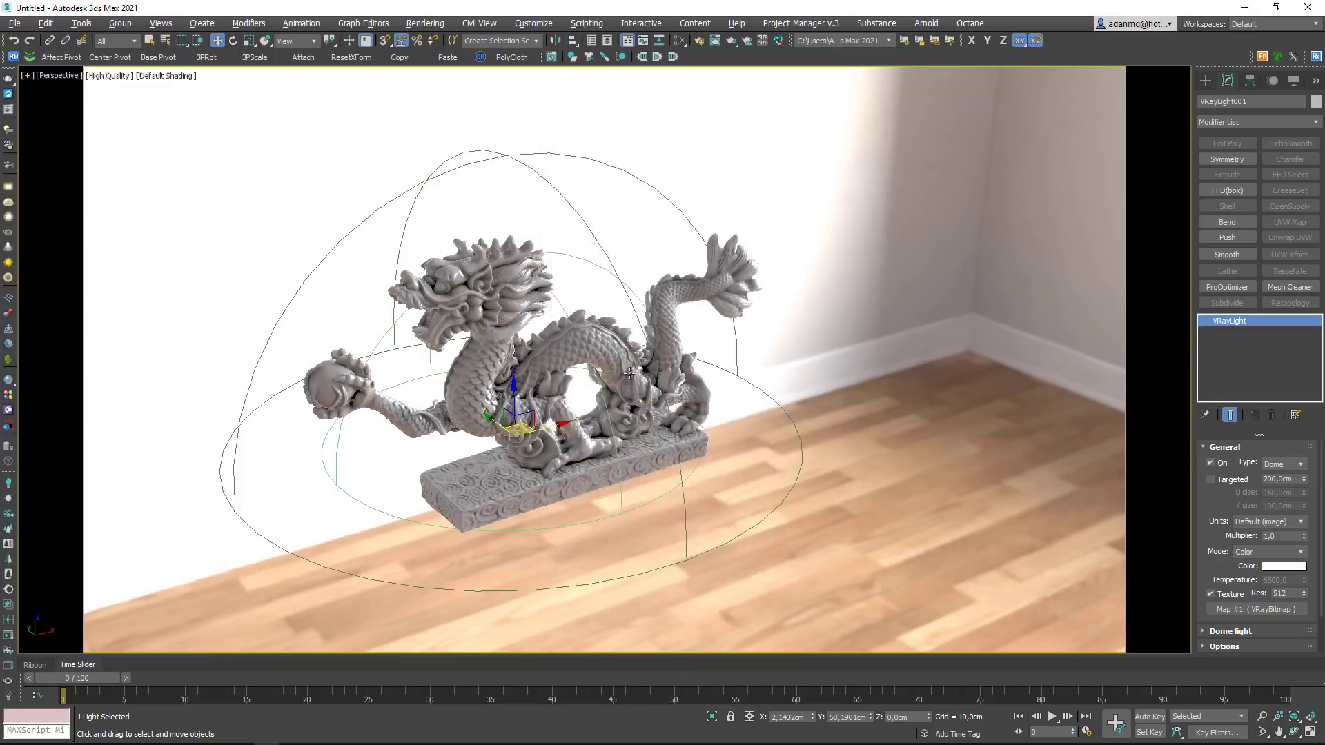
Step: Rotate the dragon statue about its vertical axis to a Z rotation of 50 degrees
alt+middle_drag(483, 331, 472, 400)
click(520, 336)
key(e)
drag(434, 413, 470, 408)
scroll(614, 362, up, 3)
alt+middle_drag(613, 362, 665, 359)
mouse_move(572, 428)
mouse_down()
mouse_move(619, 424)
mouse_move(555, 425)
mouse_up()
middle_drag(556, 425, 645, 395)
middle_drag(645, 395, 649, 443)
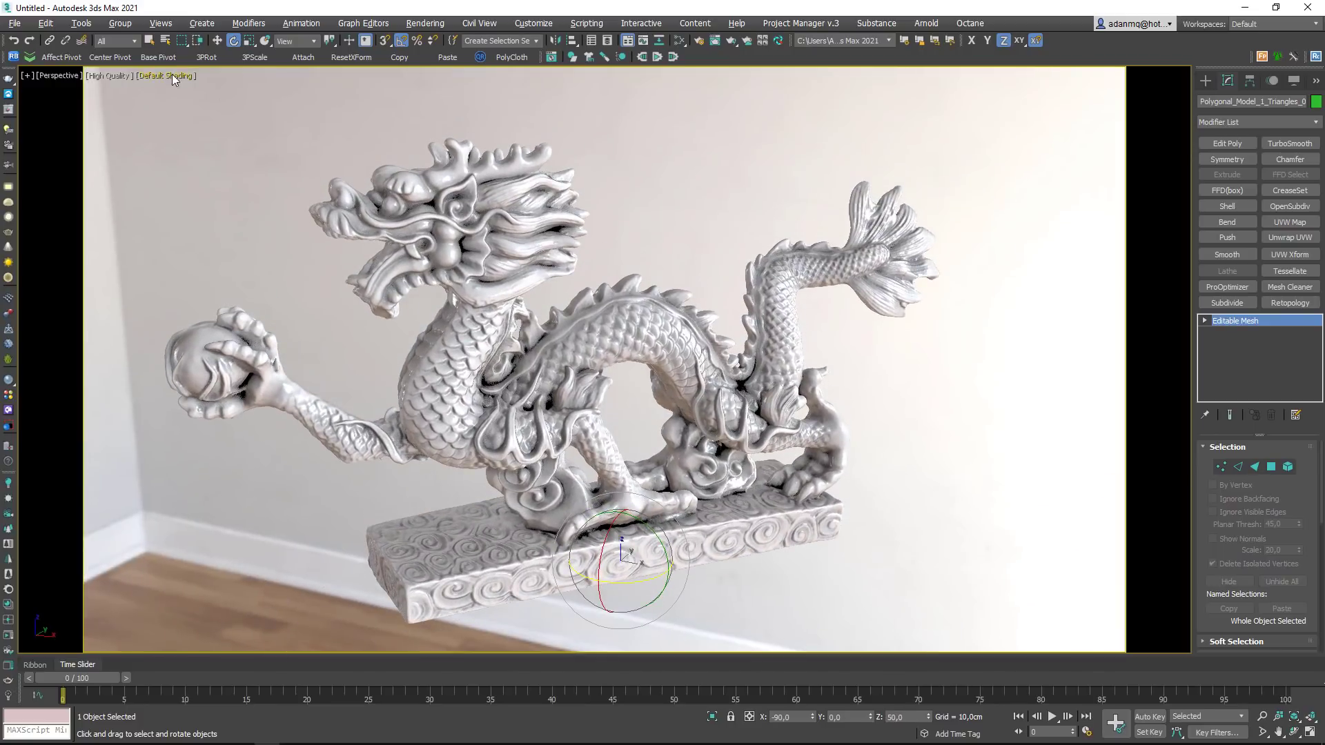
Step: Set the viewport's Ambient Occlusion Intensity/Fade to 0,3 in the per-view settings
click(105, 82)
click(211, 270)
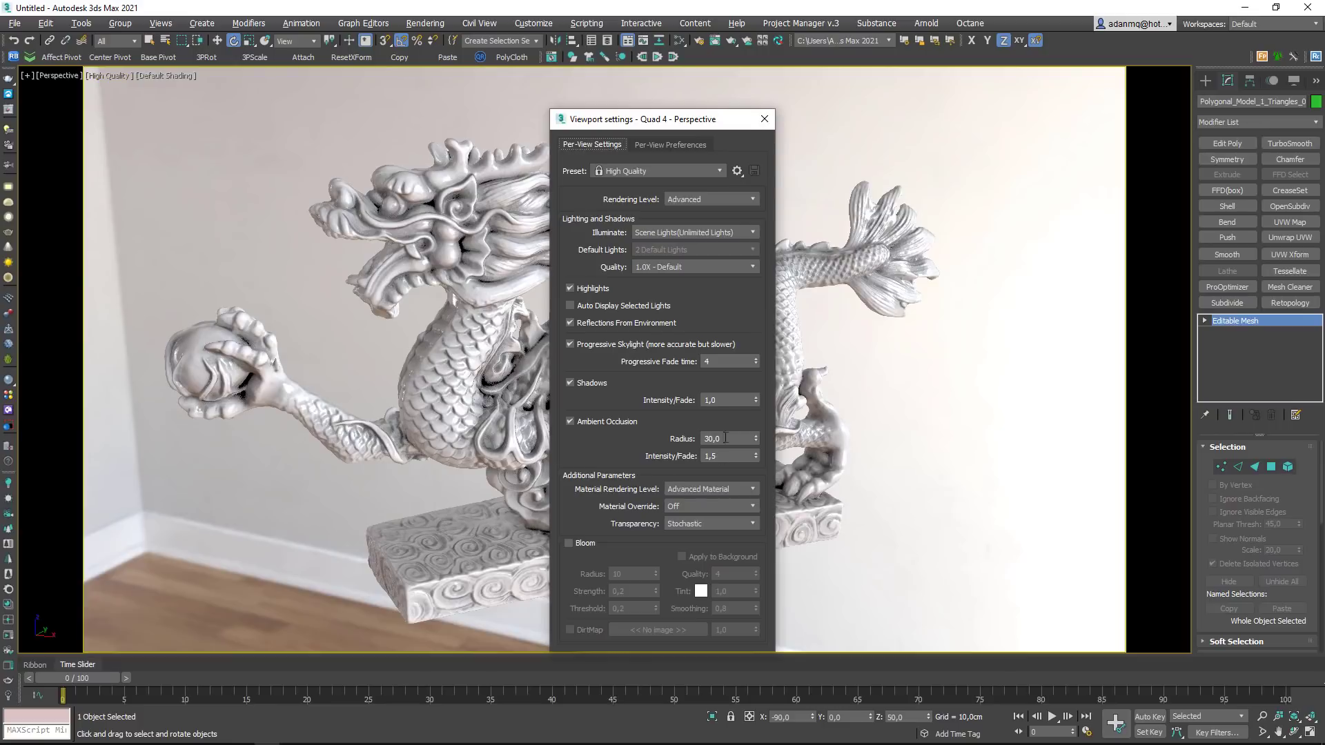
drag(746, 454, 658, 451)
text(0,3)
key(Return)
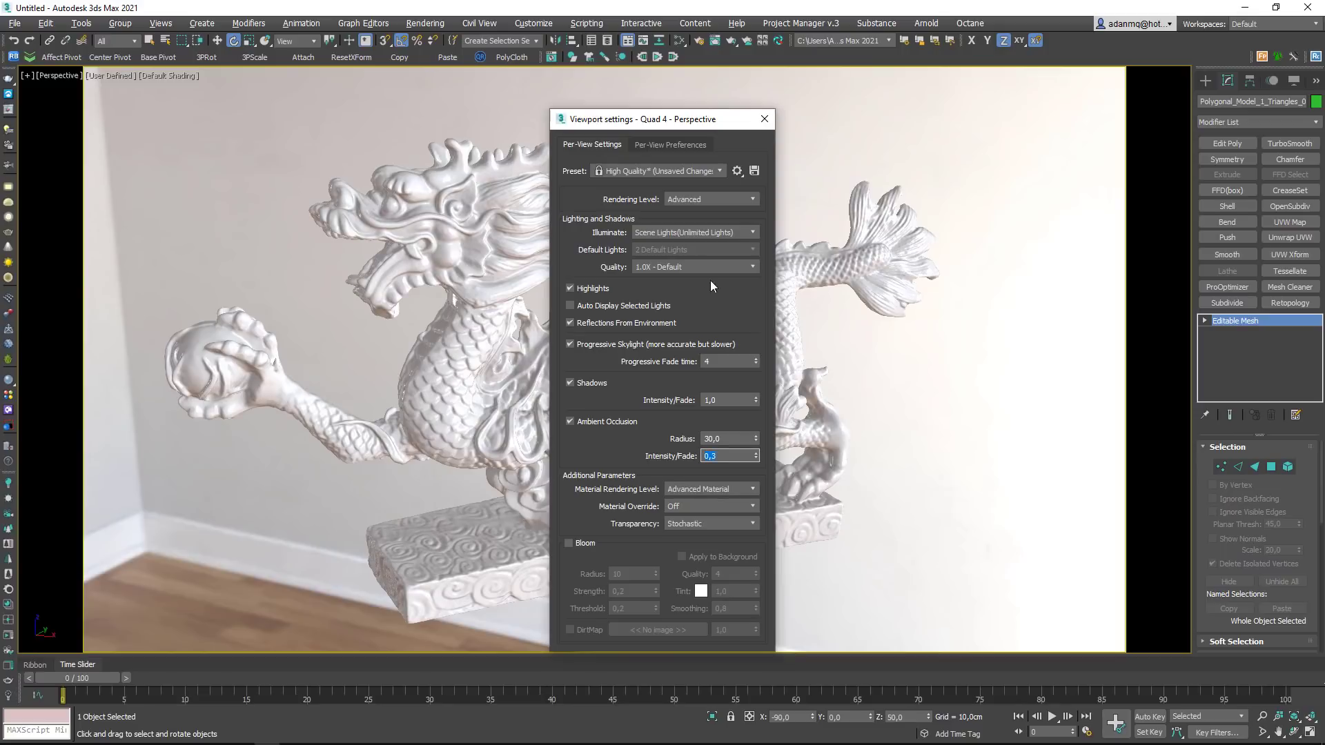
click(764, 119)
Step: Examine the dragon's shading up close, render it interactively in the V-Ray Frame Buffer for comparison and close the buffer
alt+middle_drag(762, 134, 592, 329)
scroll(641, 331, up, 5)
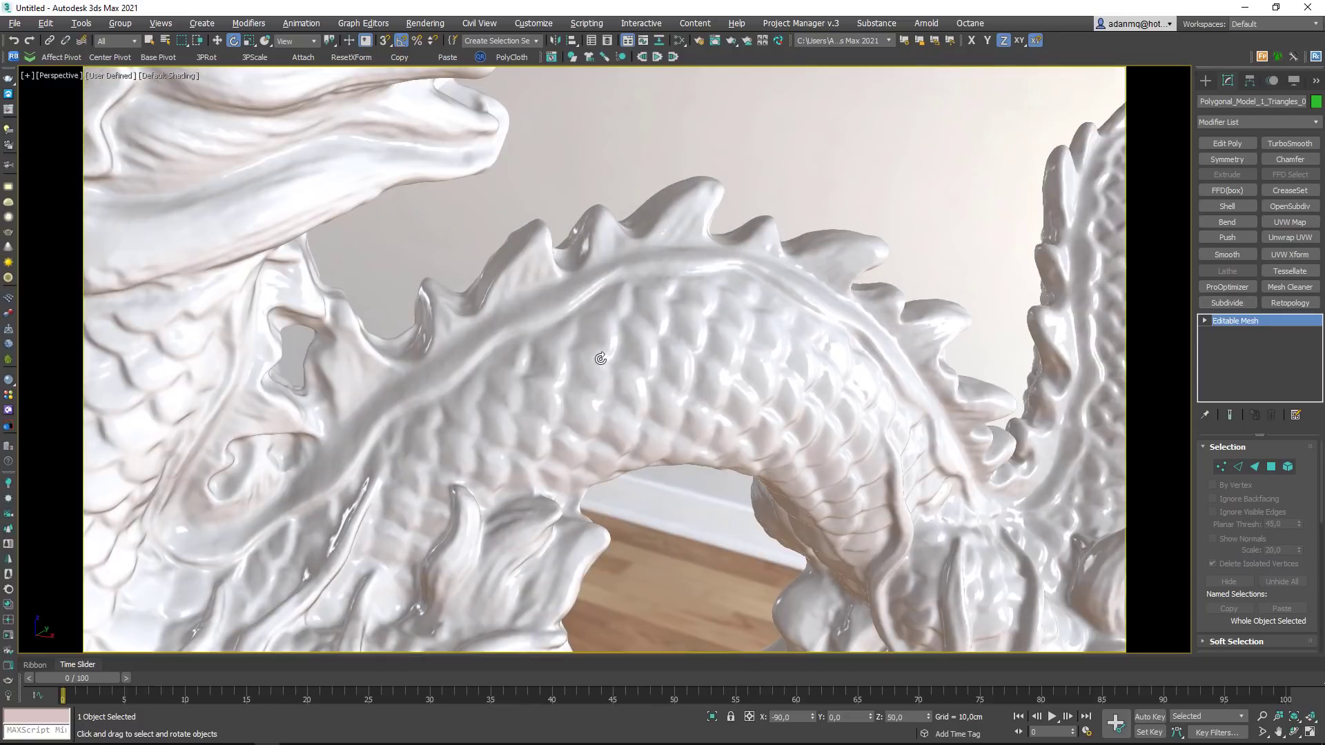
scroll(690, 352, down, 3)
scroll(642, 352, down, 8)
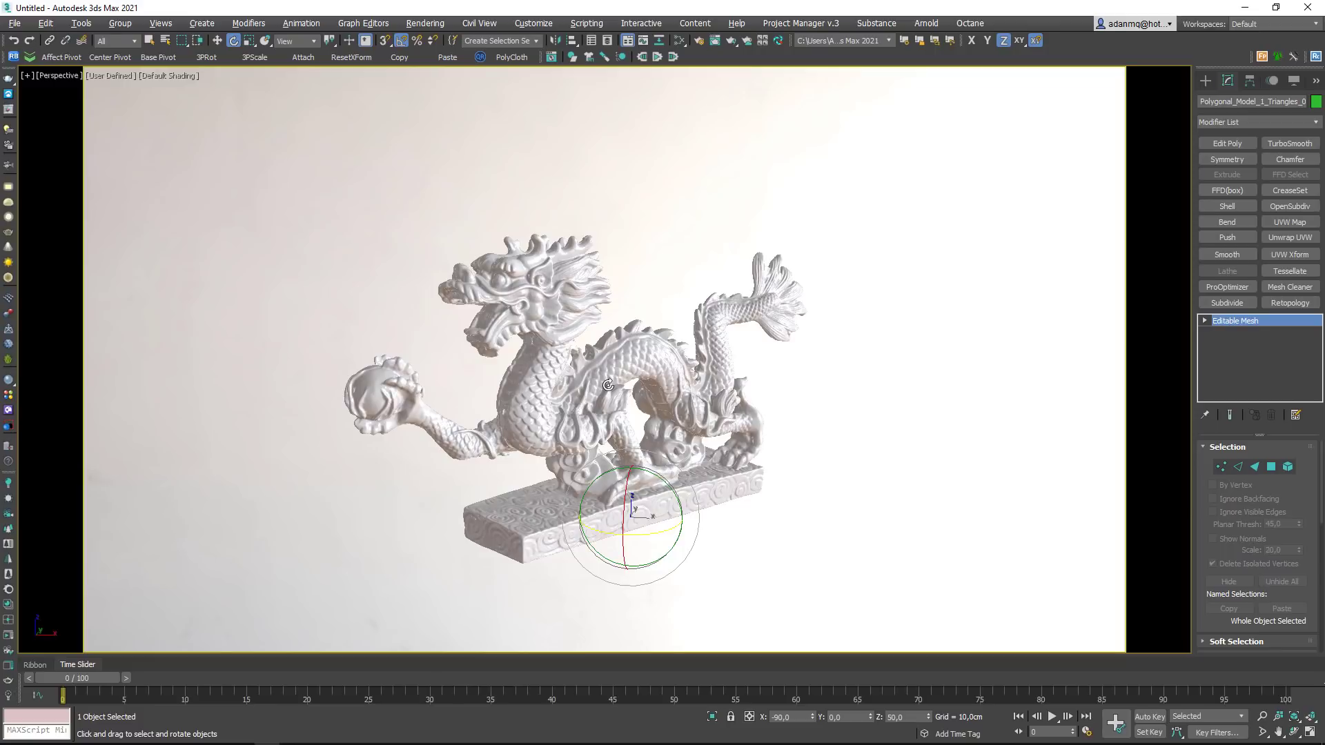
click(7, 110)
click(868, 85)
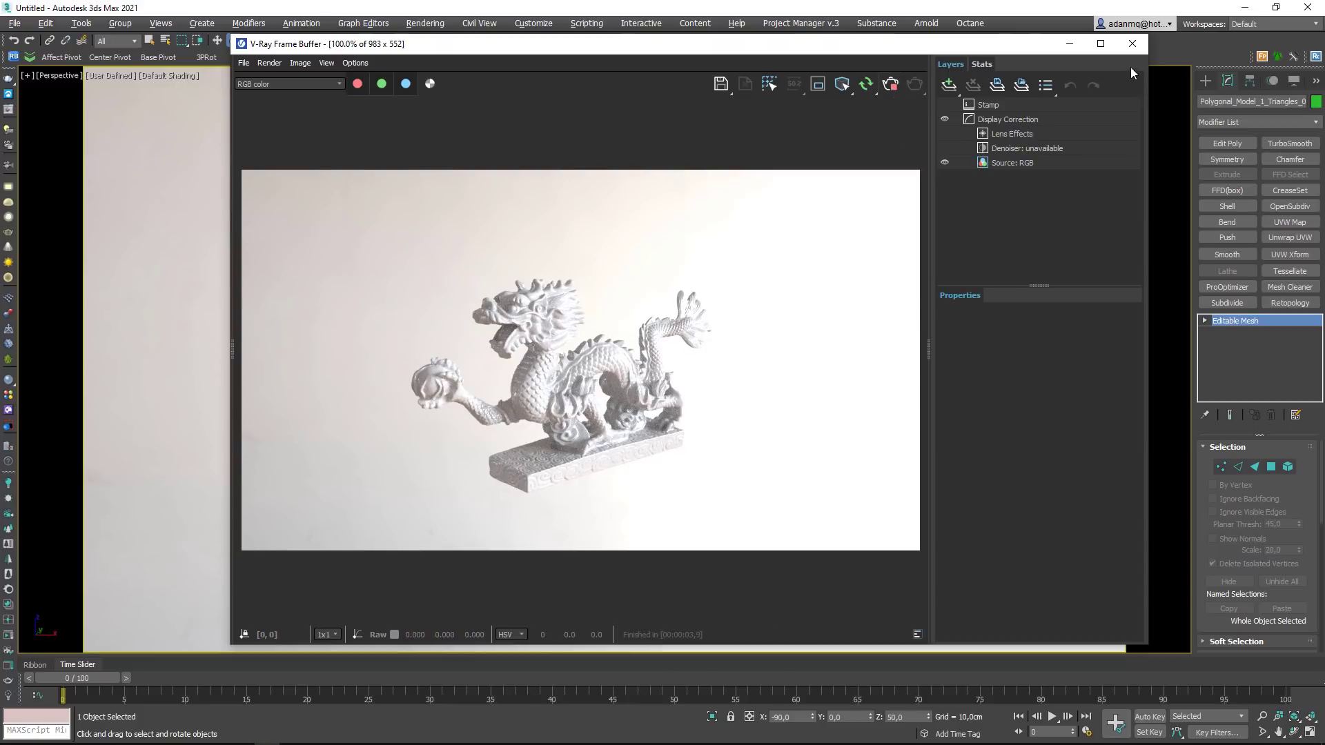
click(1132, 44)
Step: Compare the dragon under Standard viewport shading and set the viewport to High Quality
click(110, 75)
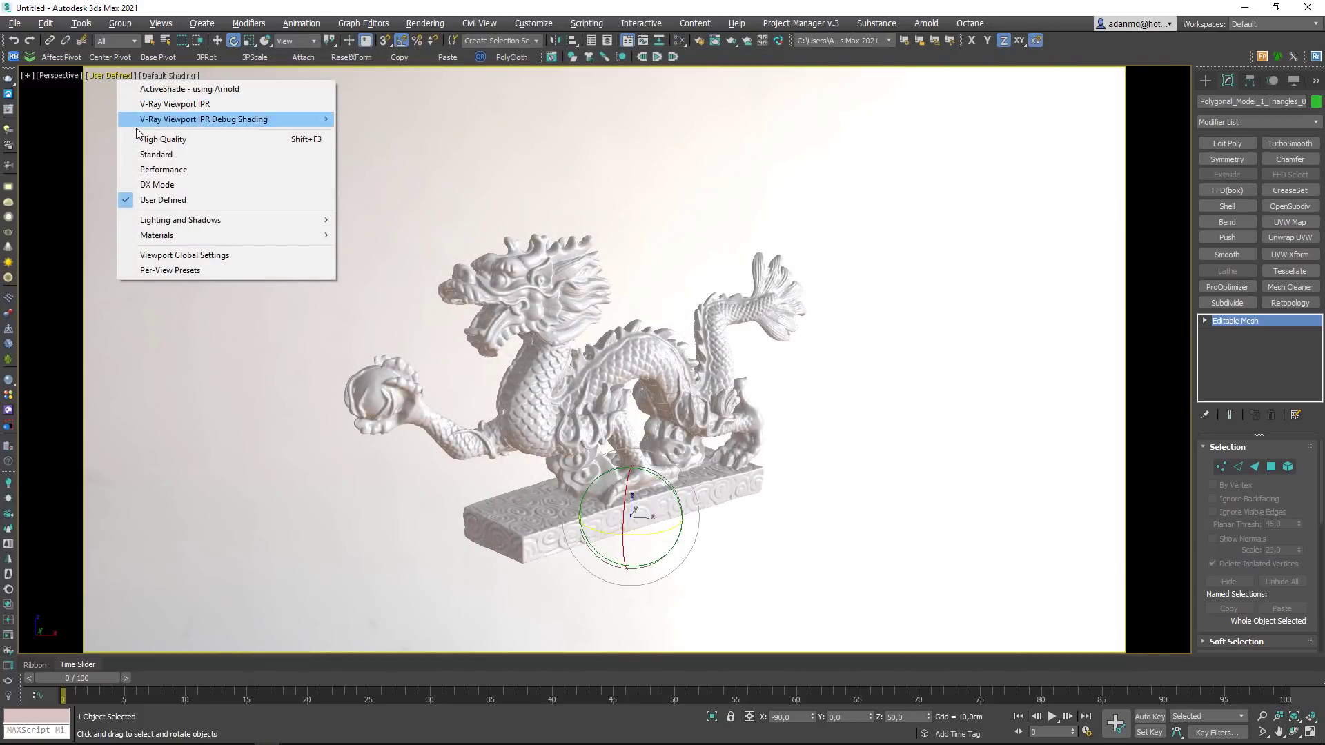
click(160, 154)
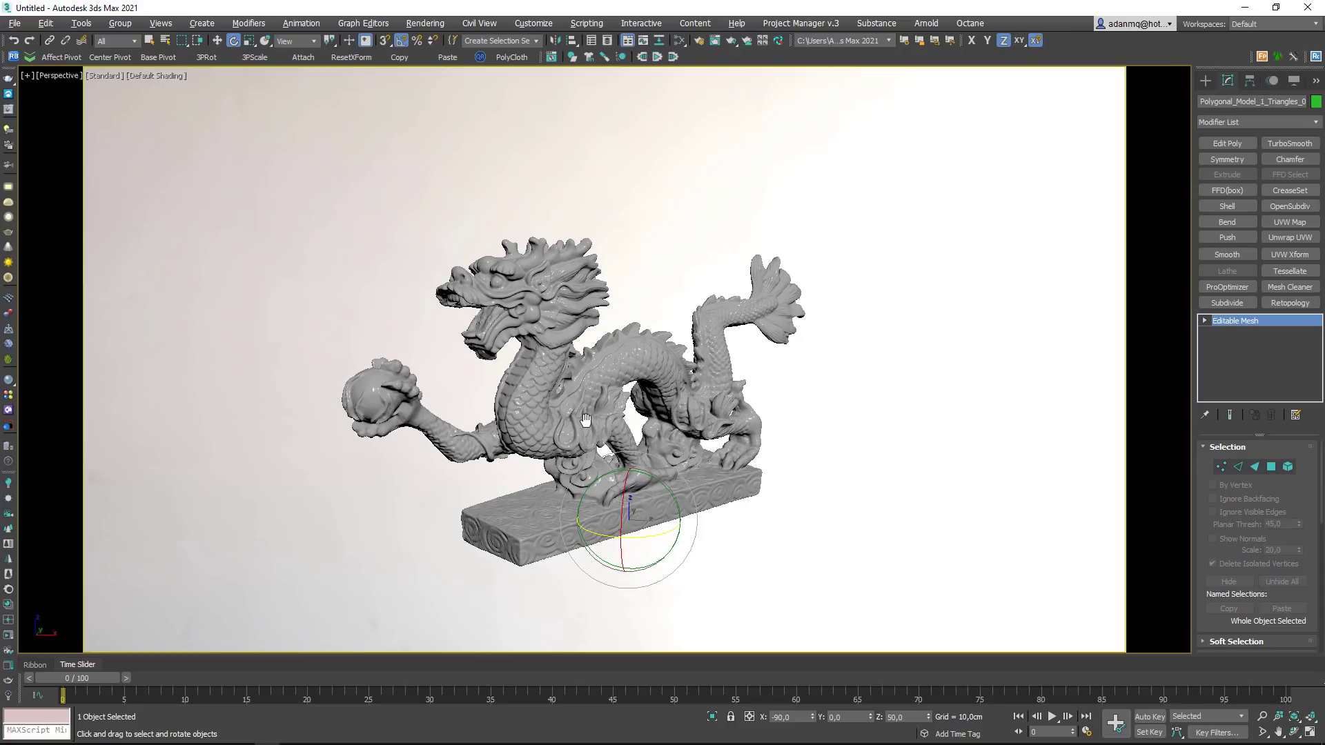
mouse_move(585, 419)
alt+middle_down()
mouse_move(576, 429)
mouse_move(472, 376)
alt+middle_up()
scroll(572, 433, up, 3)
click(110, 77)
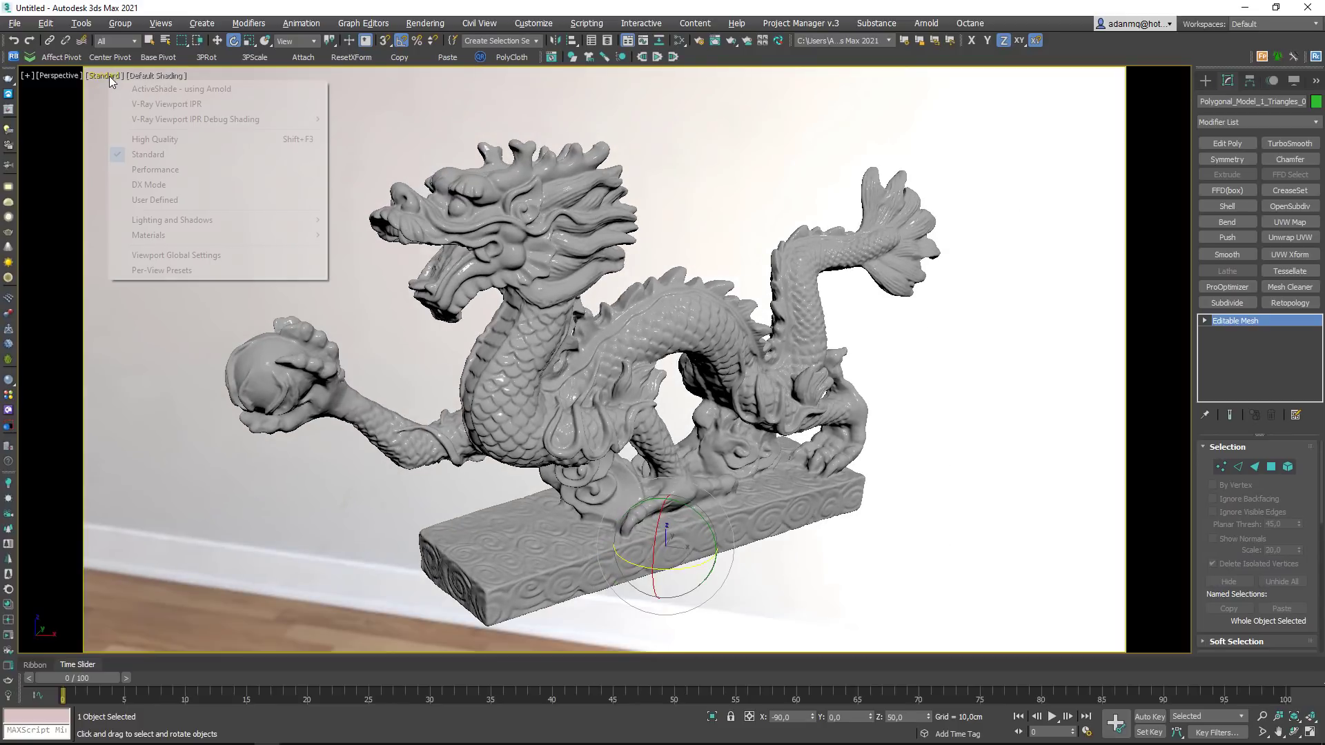
click(154, 139)
Step: Open the dragon's VRayMtl, Material #25, in the Slate Material Editor and set its reflection glossiness to 1
scroll(685, 395, down, 2)
key(m)
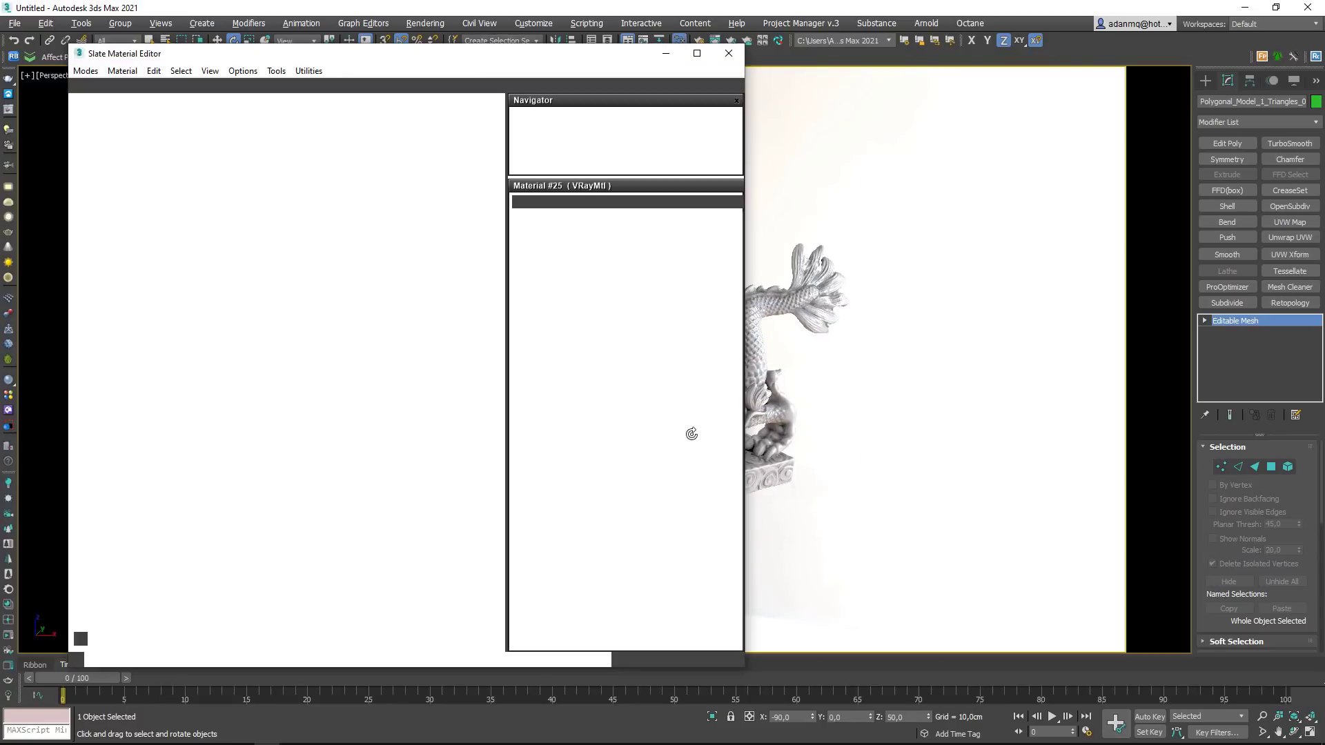
scroll(631, 298, up, 5)
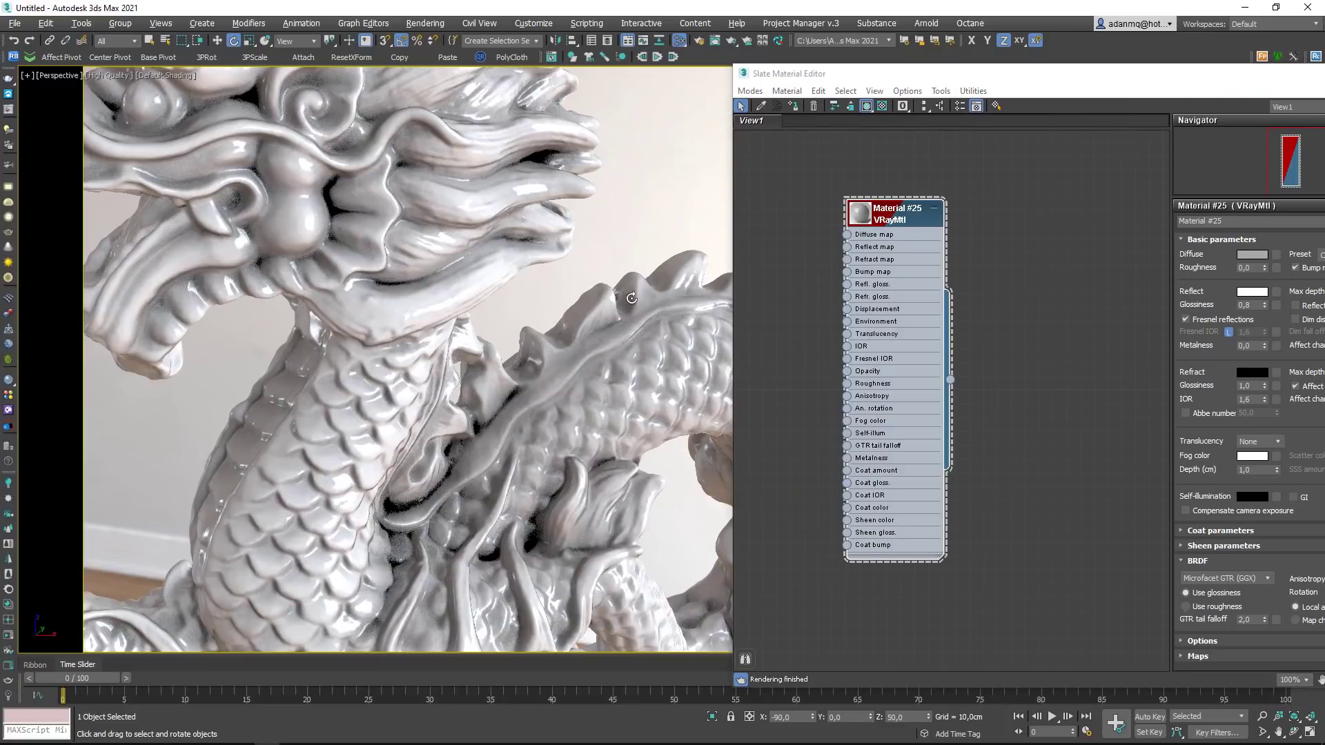
click(902, 210)
drag(1067, 87, 929, 84)
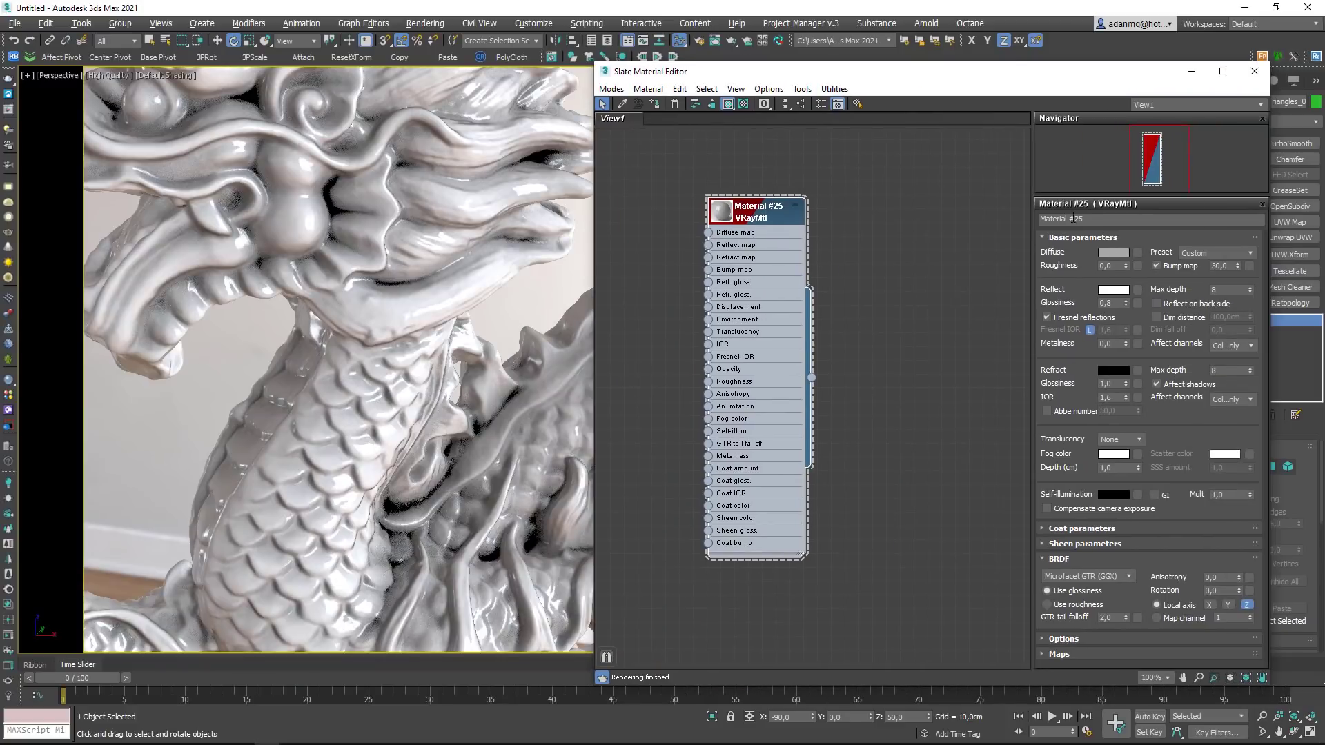
text(1)
key(Return)
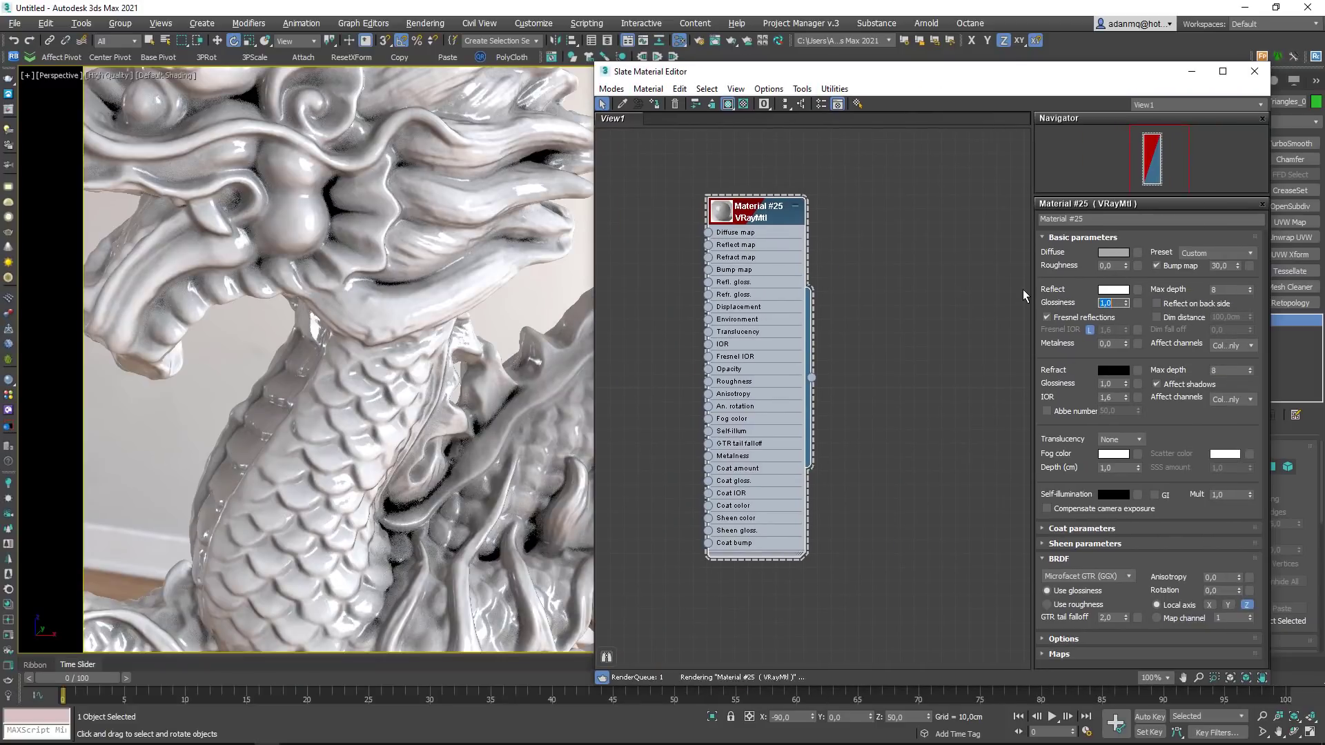
Step: Confirm the dragon material's reflection glossiness of 1,0 and switch the perspective viewport from High Quality to Standard
text(0)
key(Return)
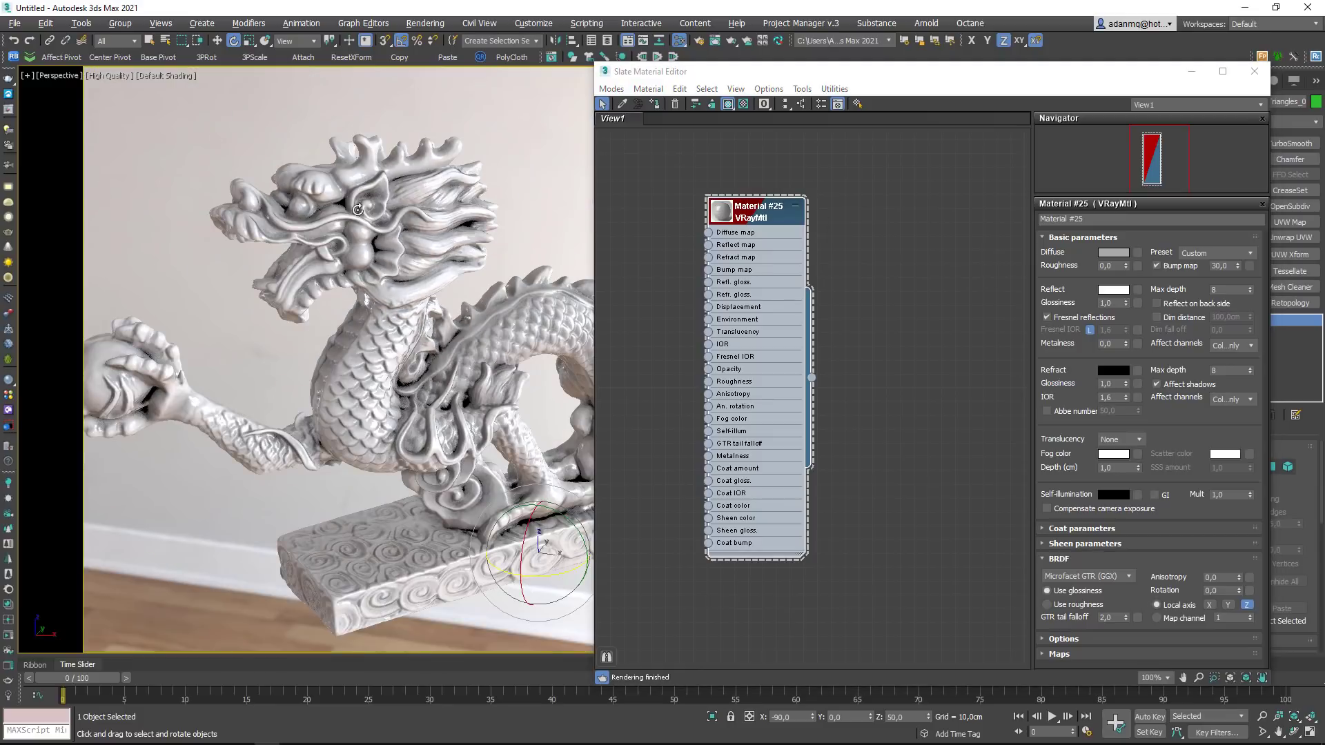
click(111, 75)
click(151, 155)
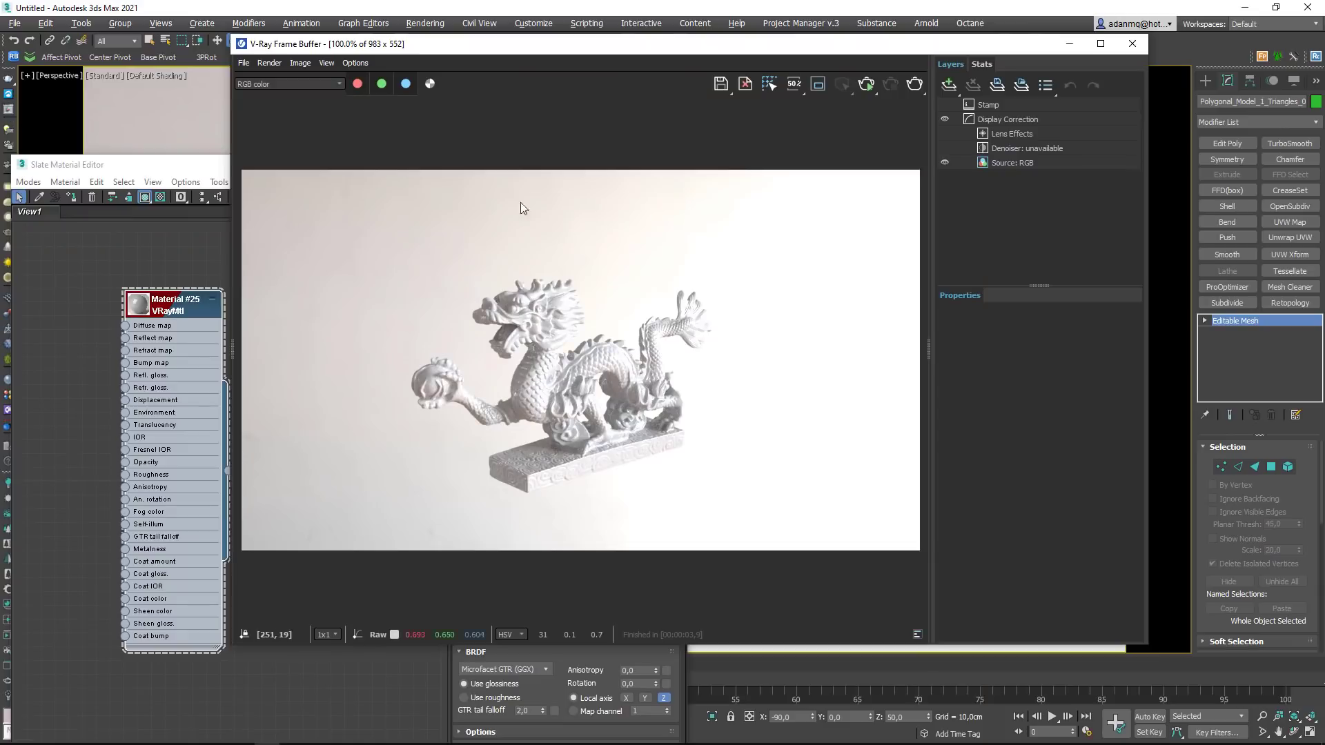
Step: Render the dragon interactively in the V-Ray Frame Buffer, check the Lookup Table layer's properties and close the buffer
click(865, 84)
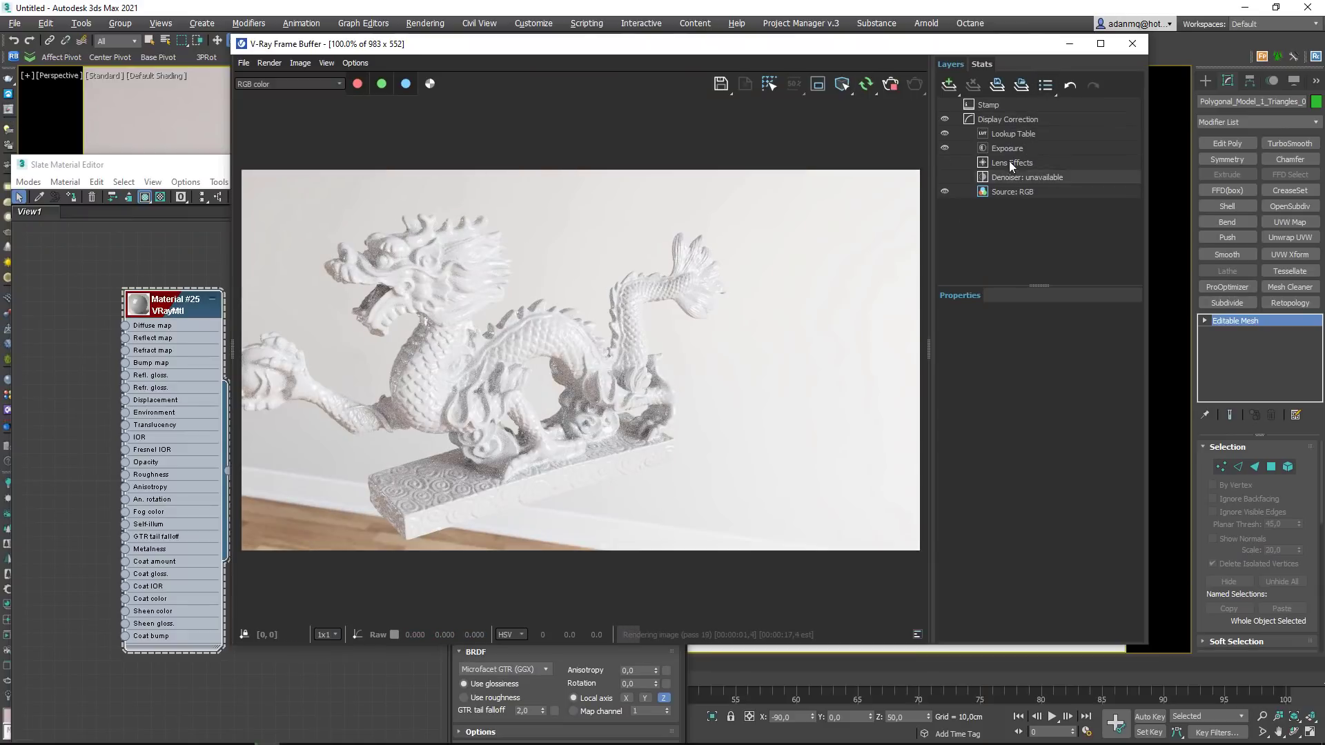
click(1011, 133)
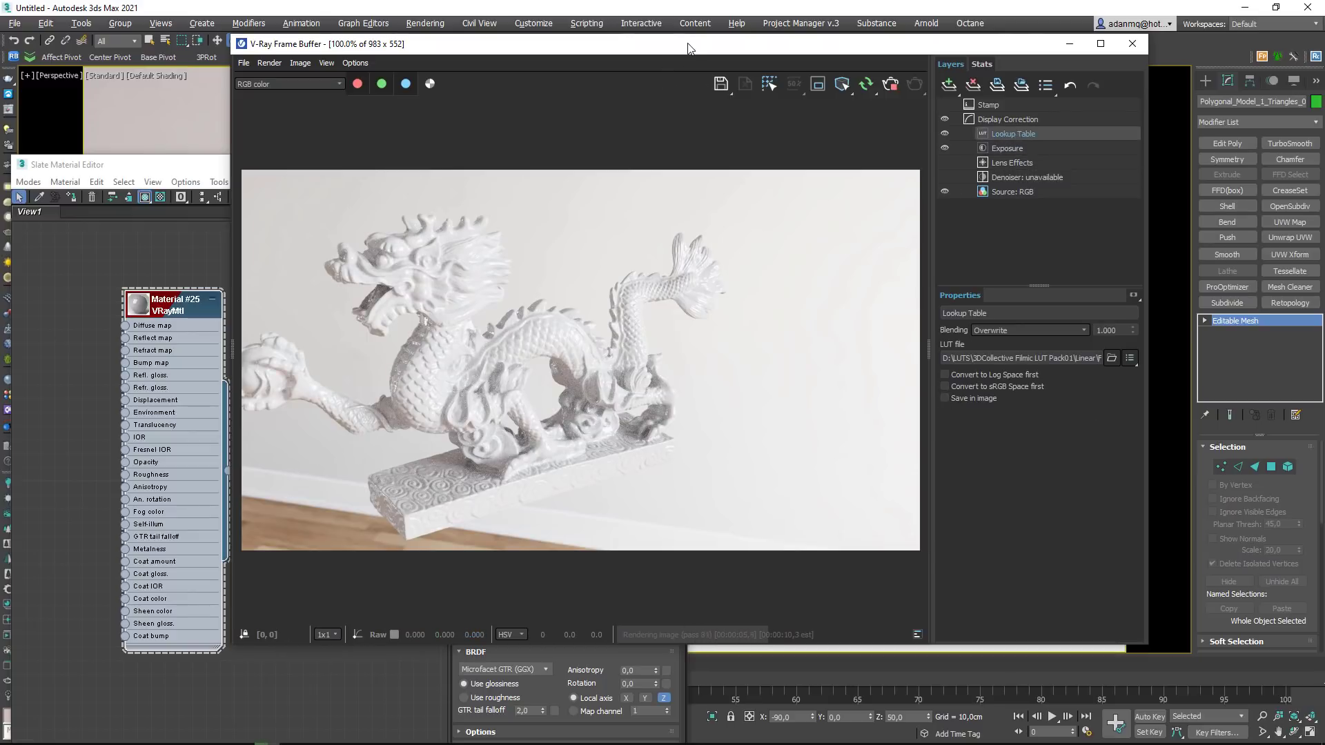
click(926, 345)
drag(711, 47, 1115, 17)
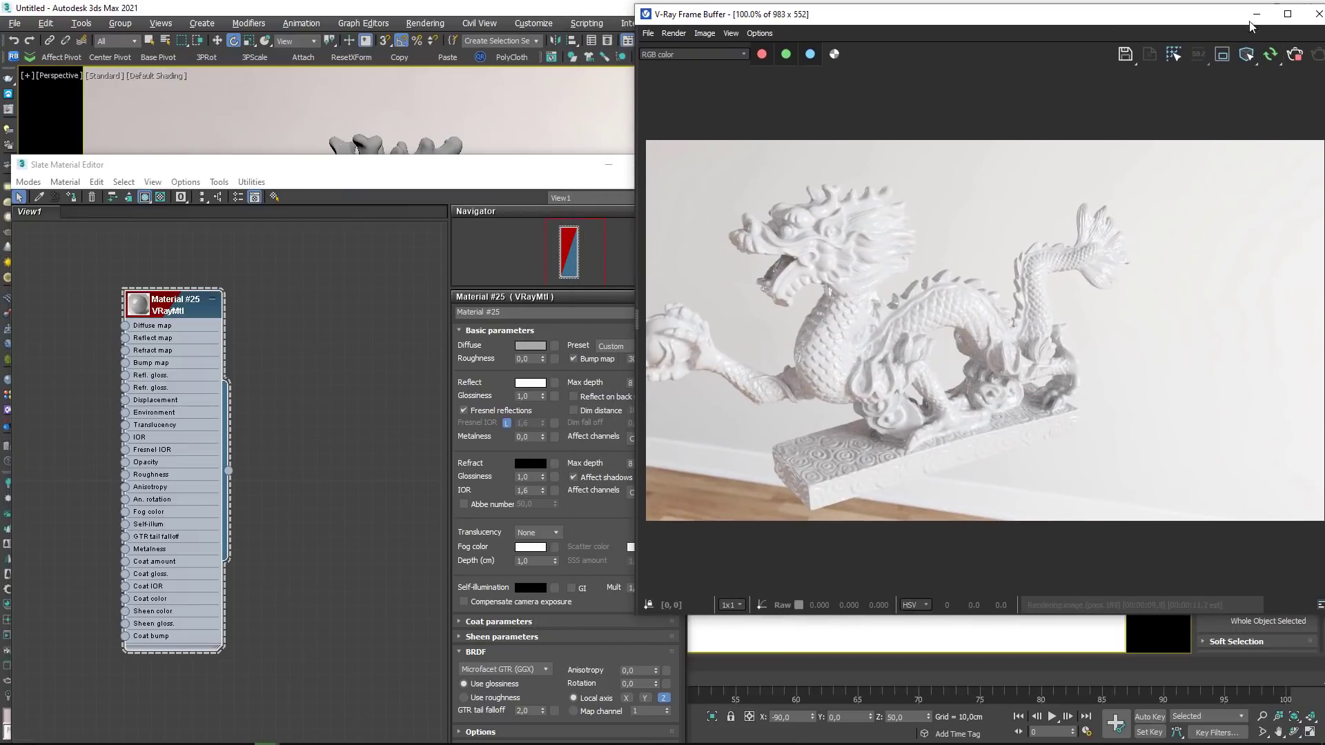
drag(1249, 21, 1149, 33)
click(1208, 26)
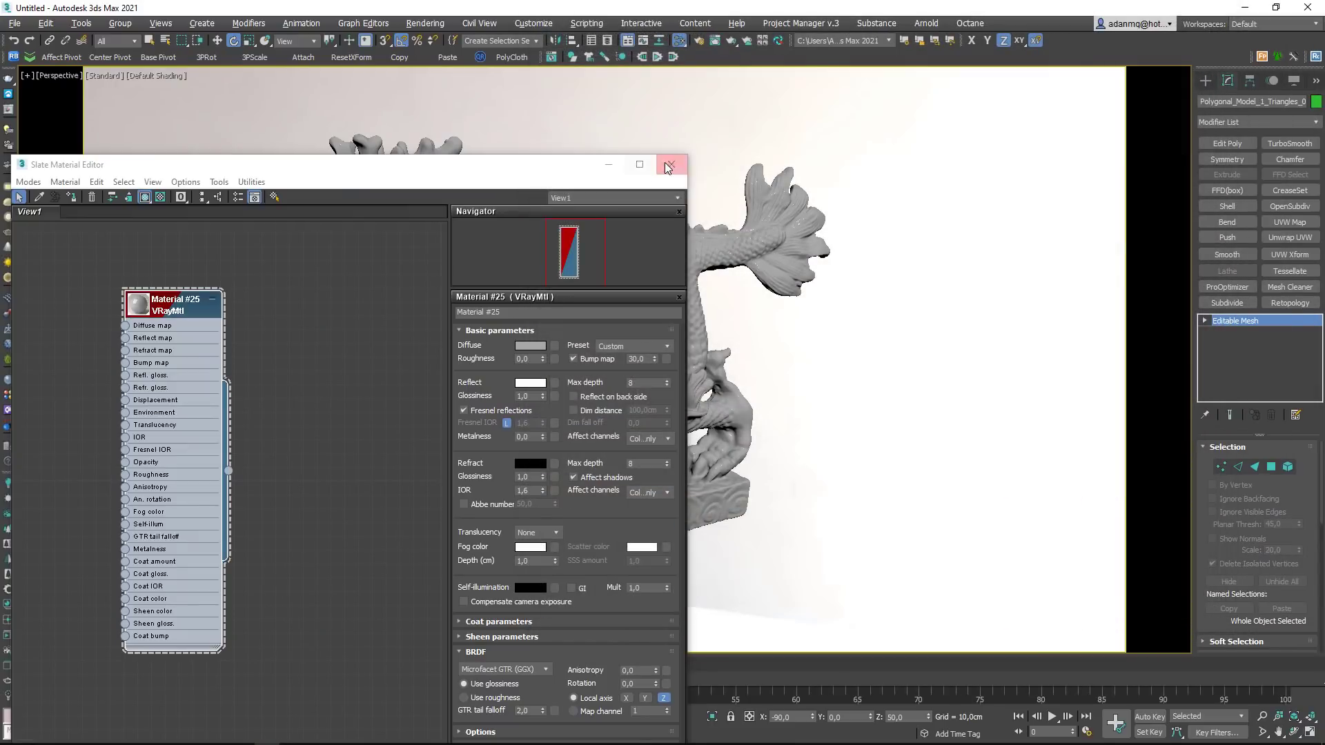
Step: Close the Slate Material Editor, preview the dragon from another angle with V-Ray Viewport IPR and return to Standard shading
click(668, 165)
click(110, 80)
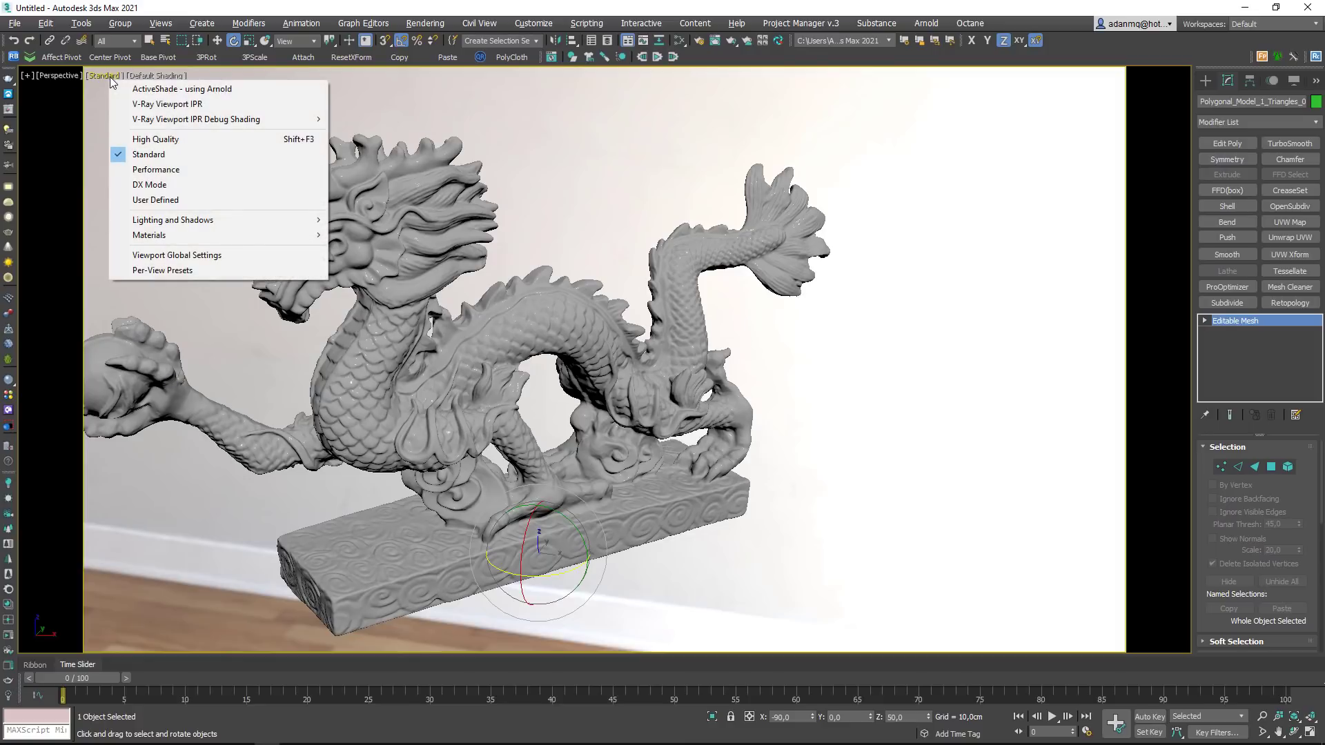
click(176, 111)
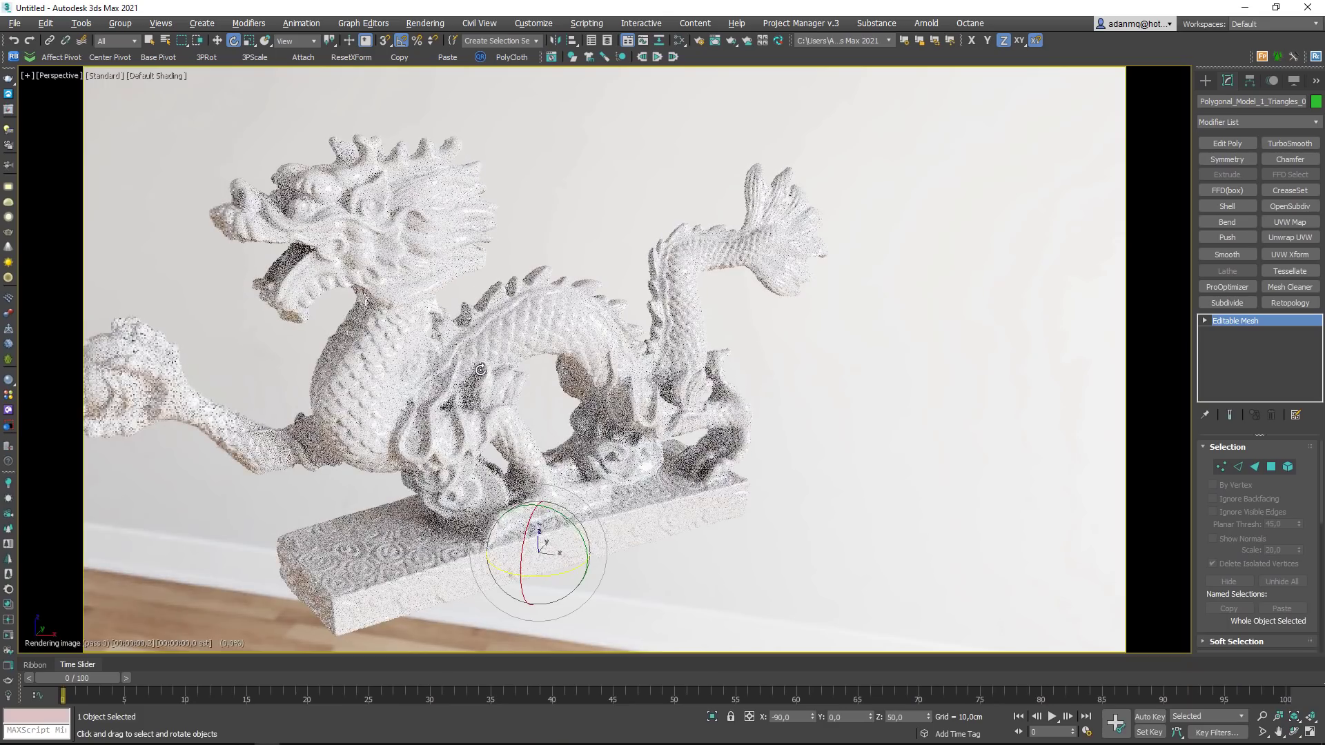
alt+middle_drag(481, 370, 266, 266)
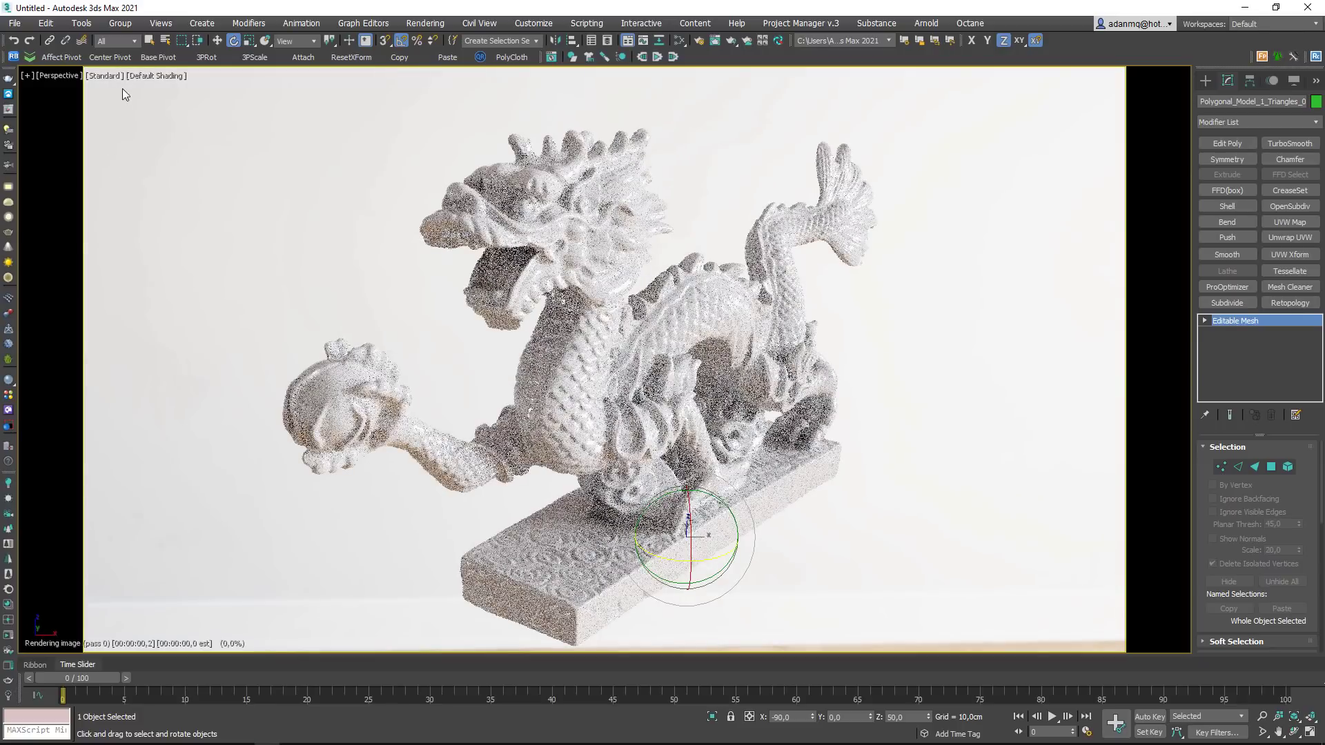
click(104, 75)
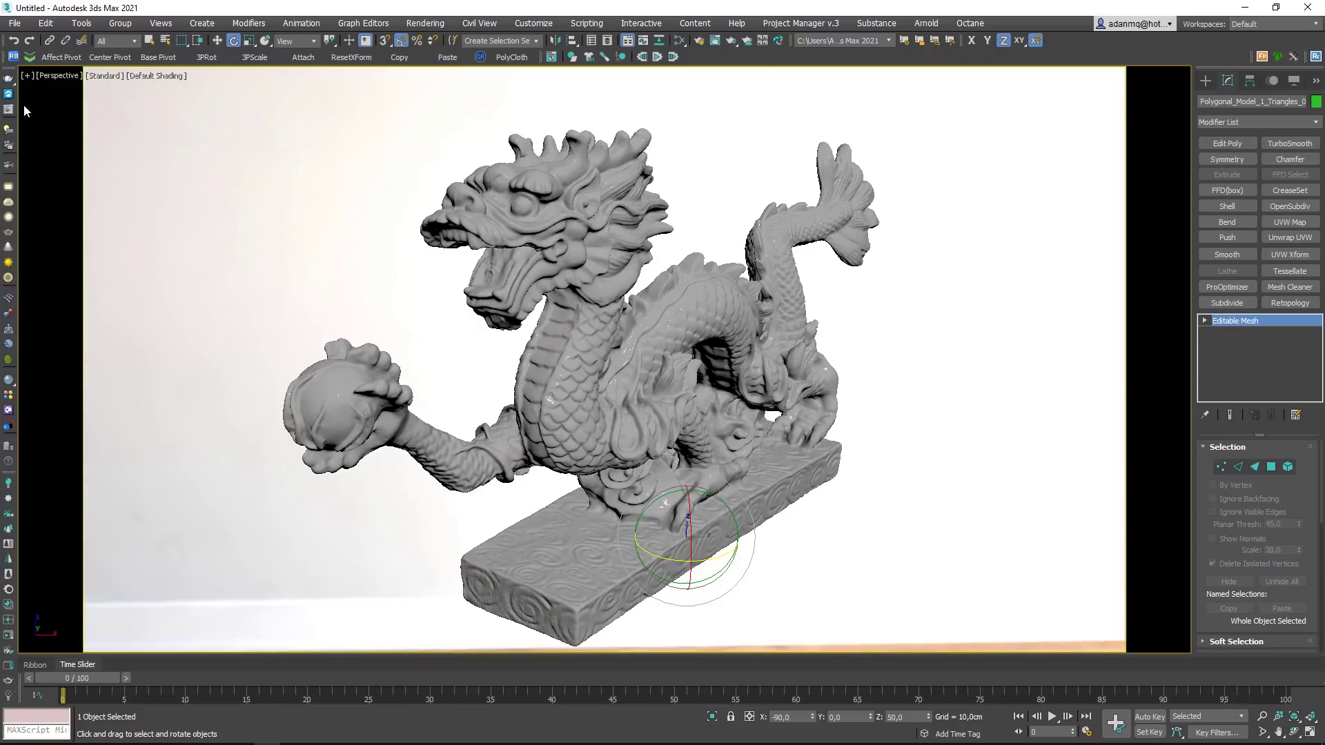
Step: Render the new dragon view in the V-Ray Frame Buffer and open Material #25 in the Slate Material Editor beside it
click(7, 109)
key(shift+q)
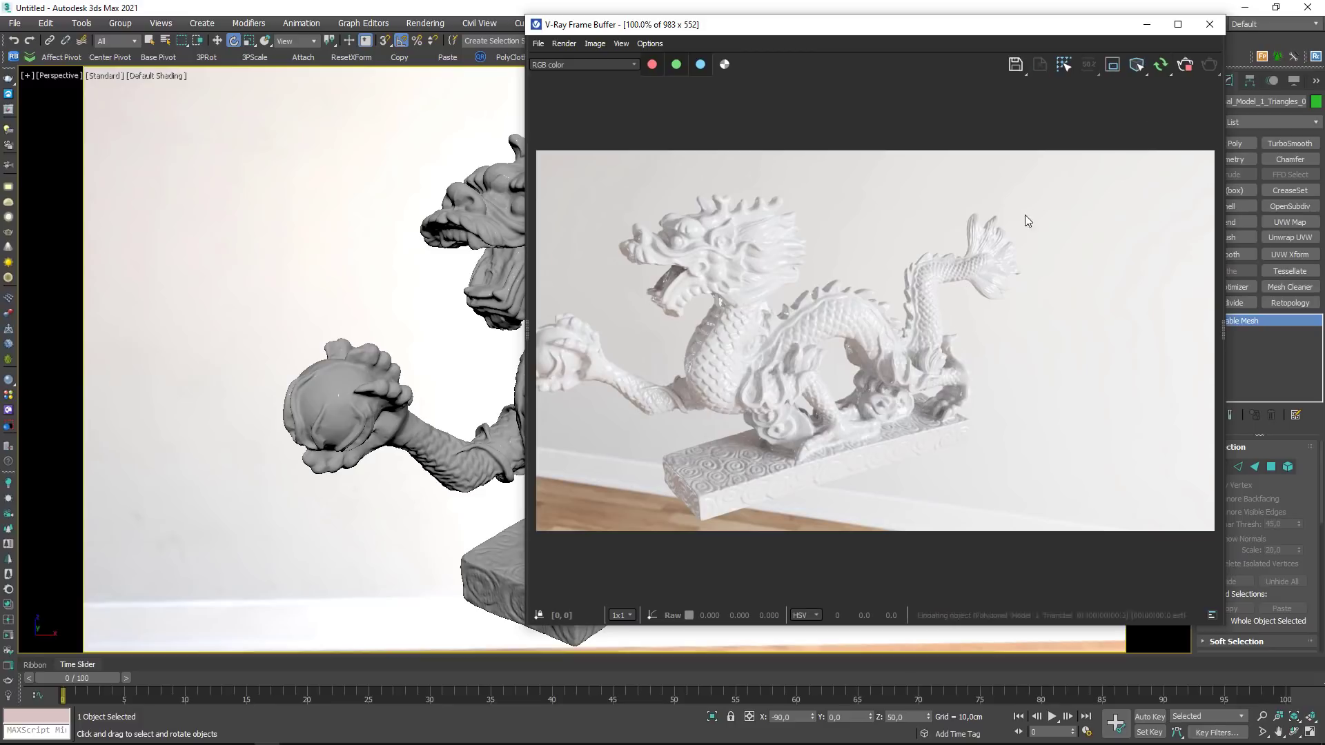
drag(935, 28, 1029, 15)
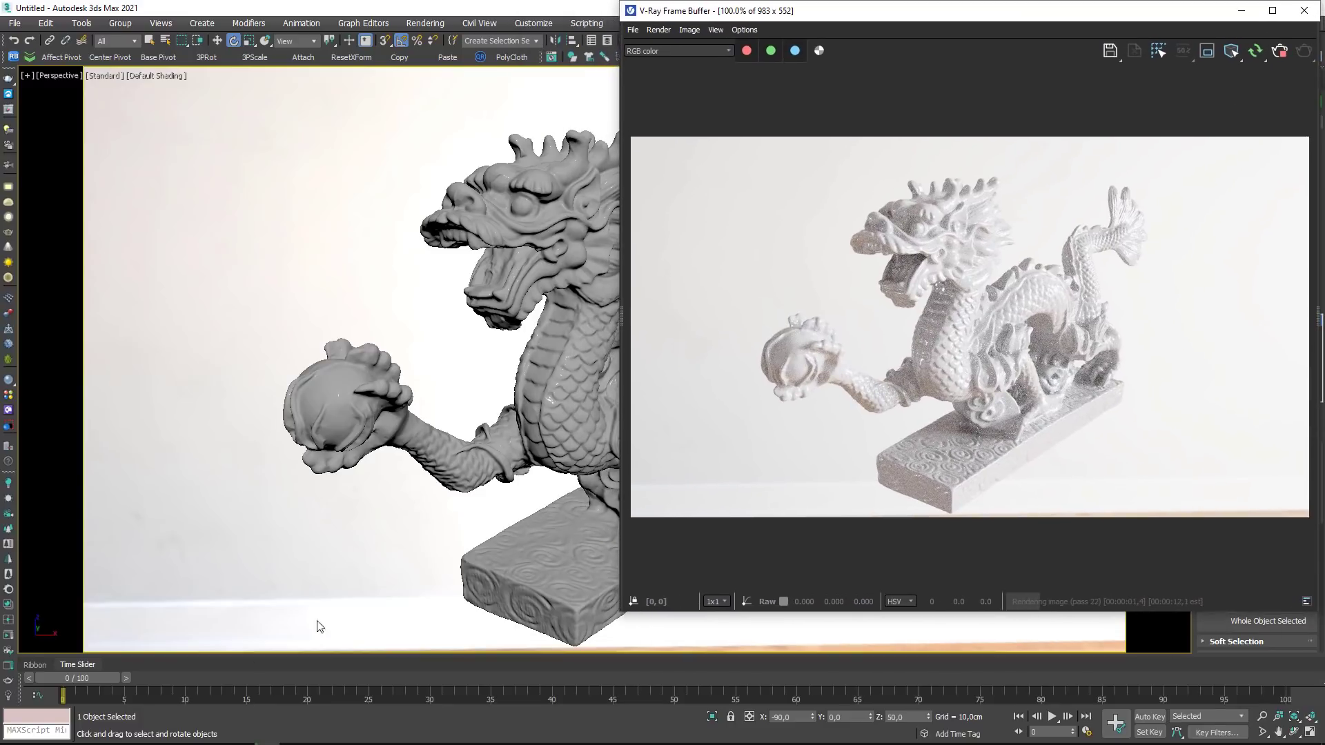
click(239, 512)
key(m)
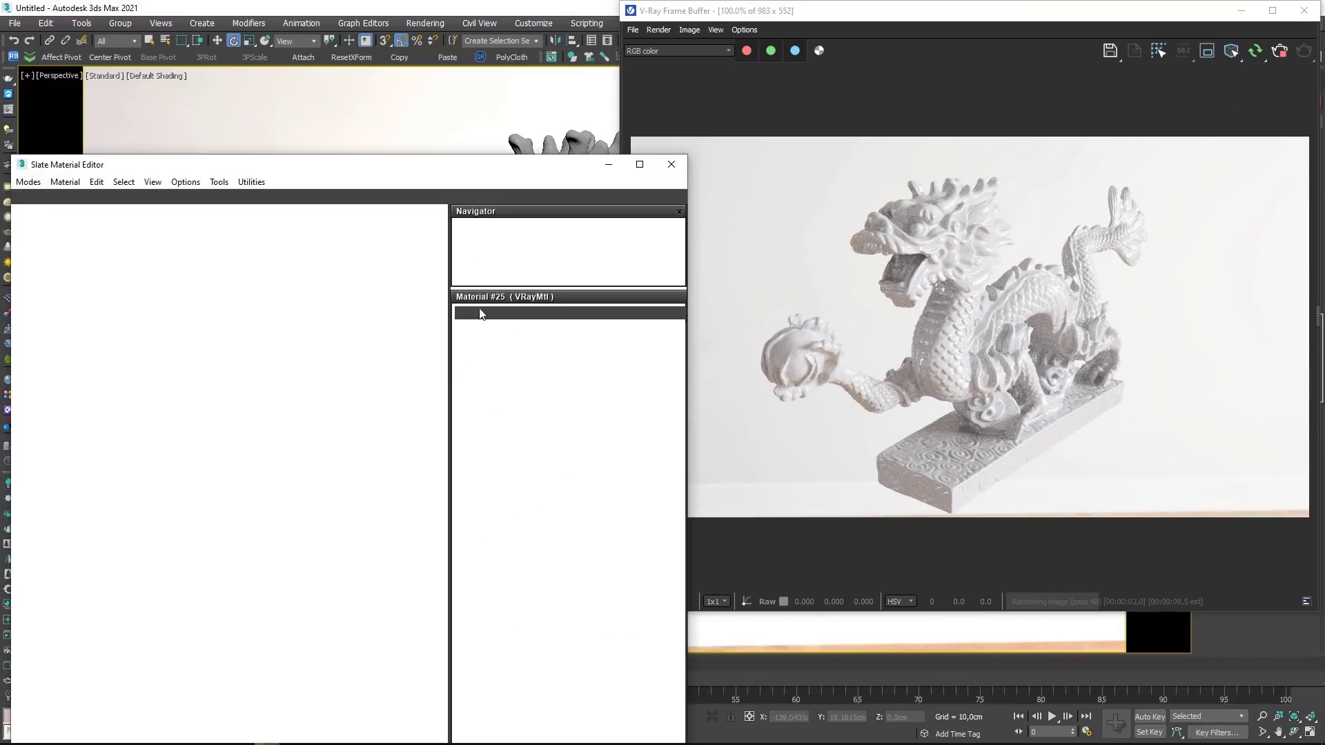
drag(486, 180, 513, 64)
click(196, 186)
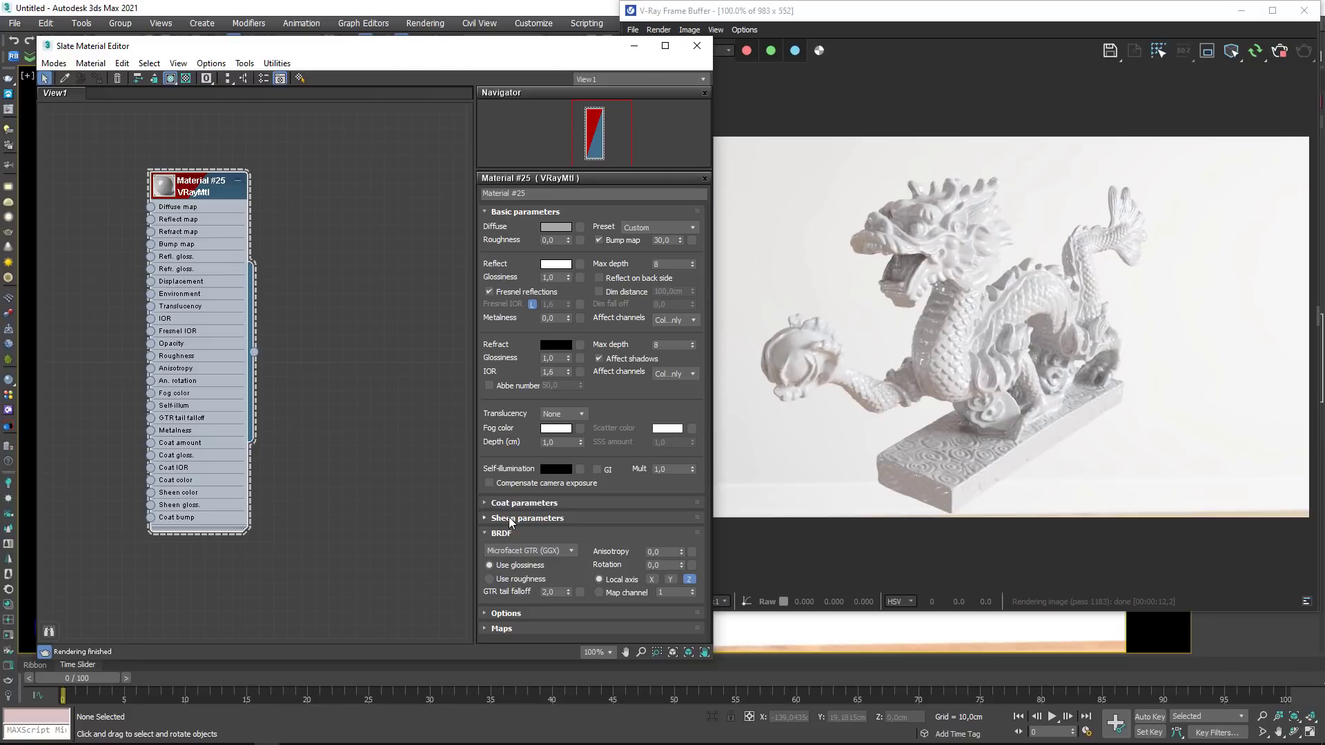
Step: Collapse the BRDF settings of Material #25 and show its Basic and Coat parameters together
click(498, 533)
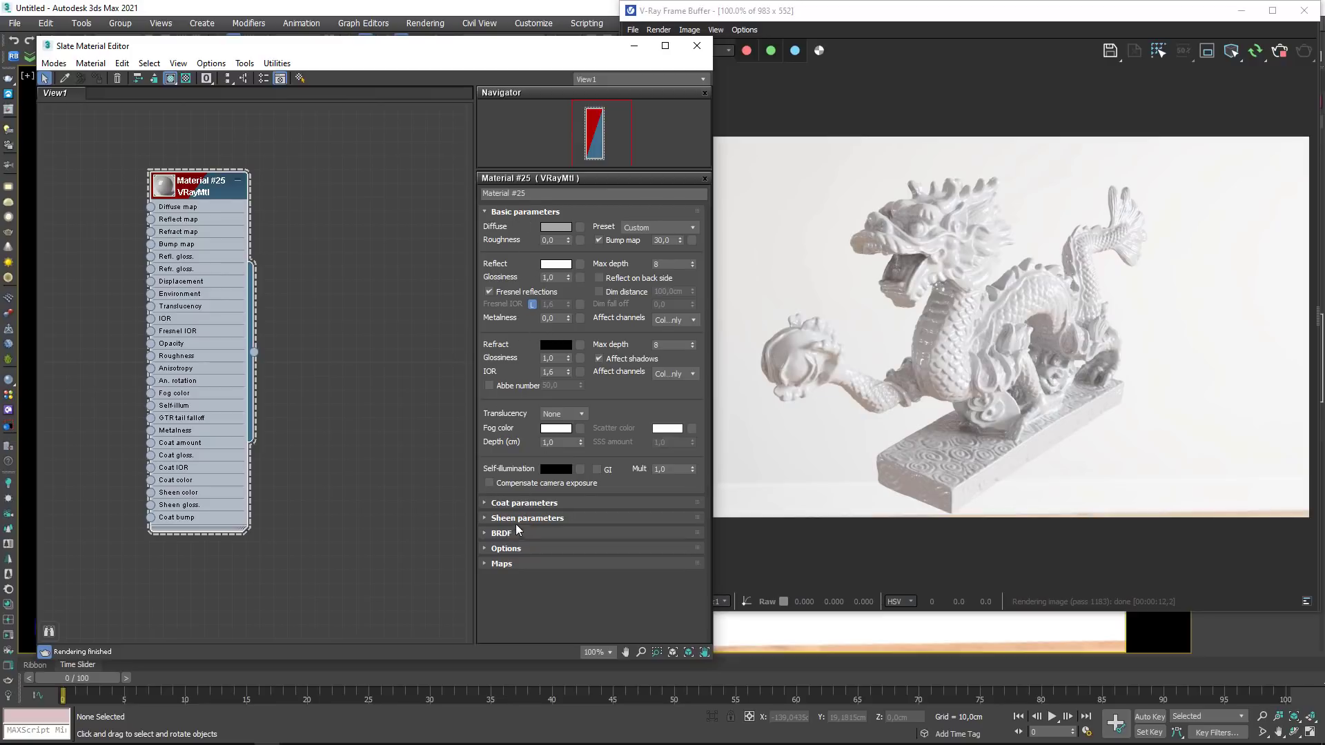
click(499, 213)
click(503, 214)
click(503, 213)
click(505, 227)
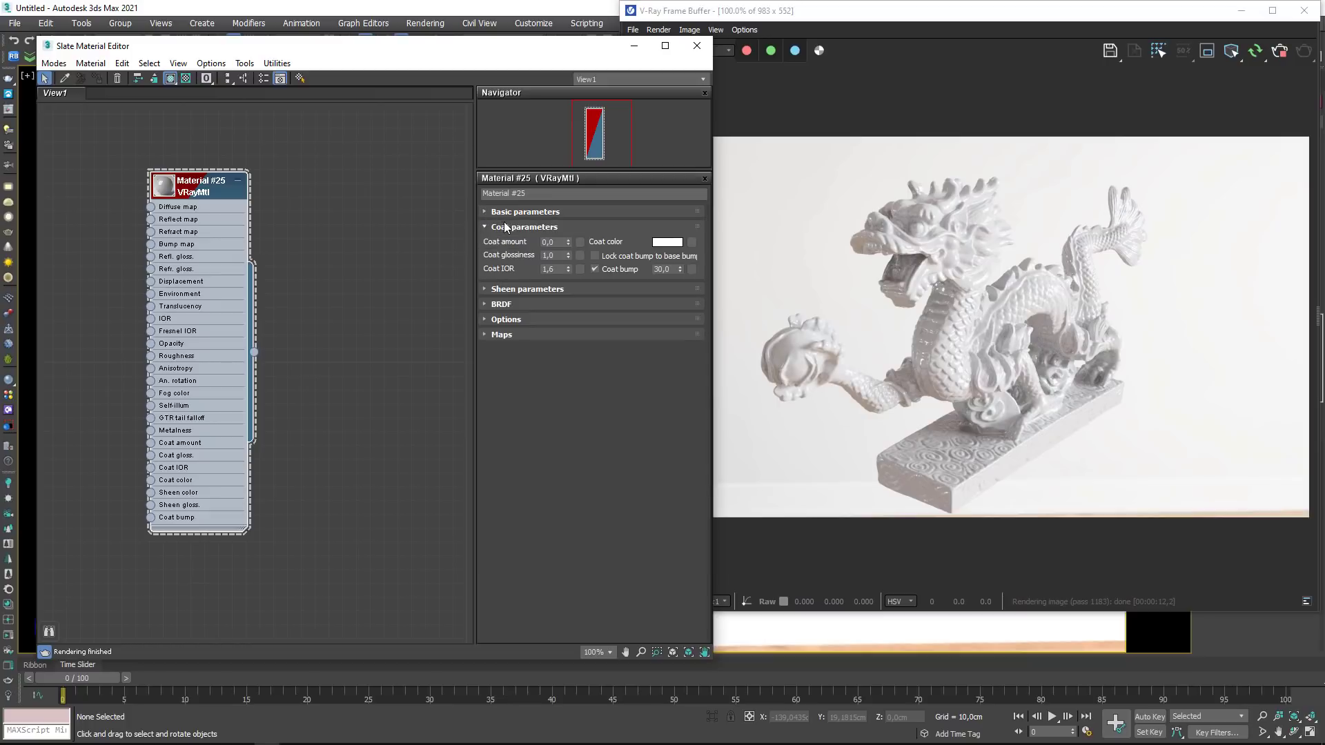
click(552, 243)
click(484, 213)
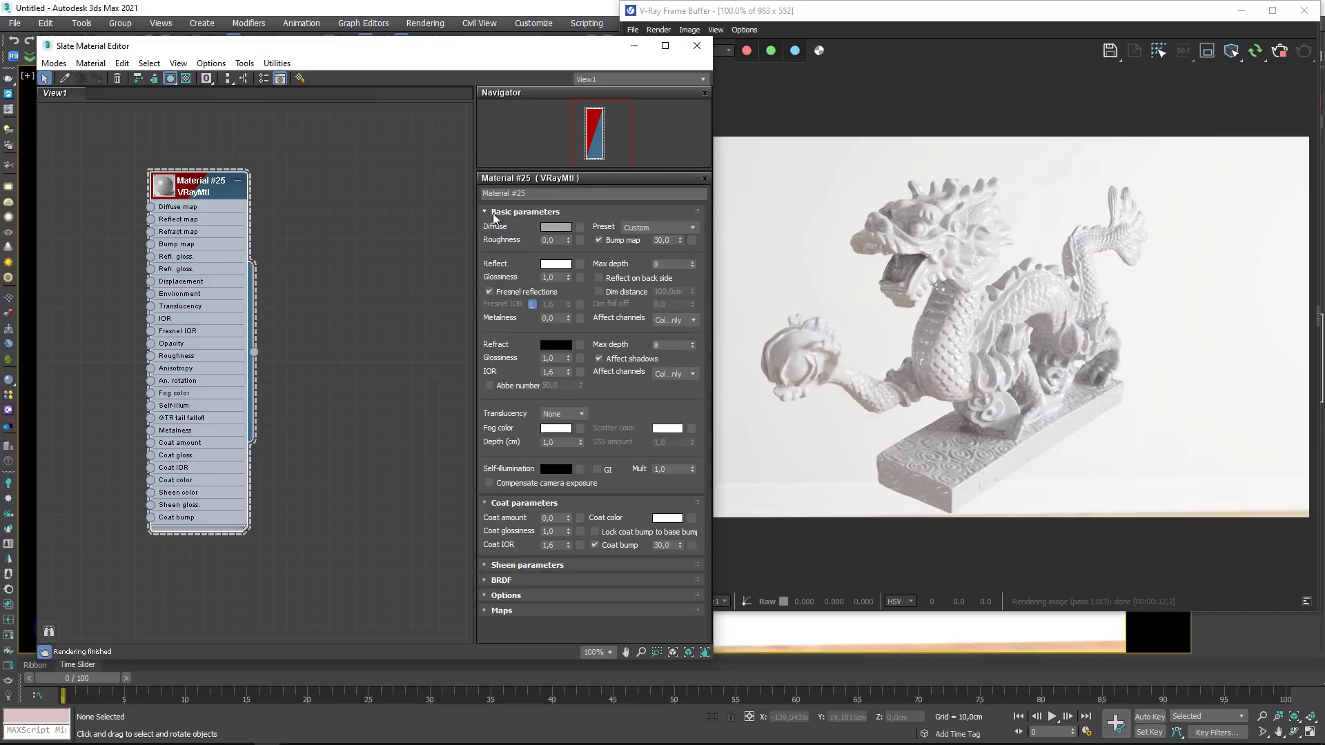
Step: Set the diffuse color of Material #25 to a green with red 16, green 51 and blue 3
click(556, 226)
click(313, 164)
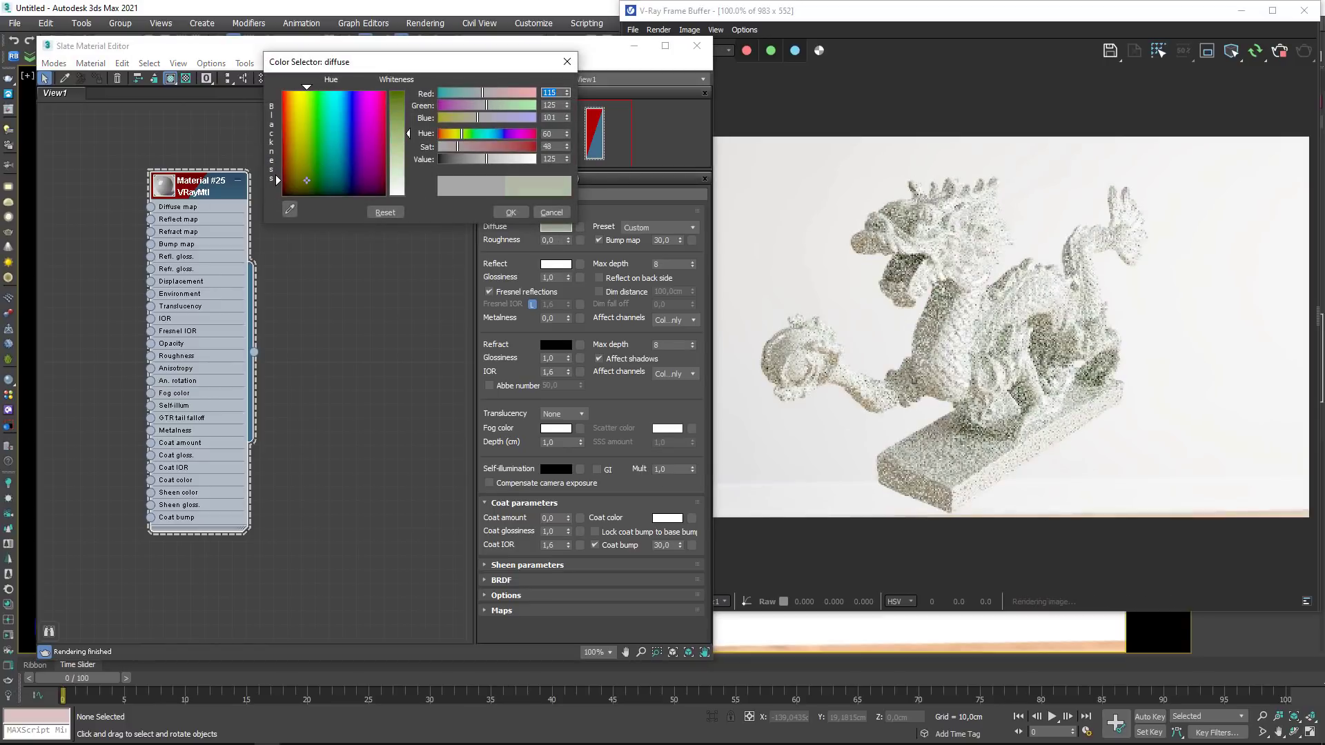
drag(495, 159, 525, 146)
click(455, 106)
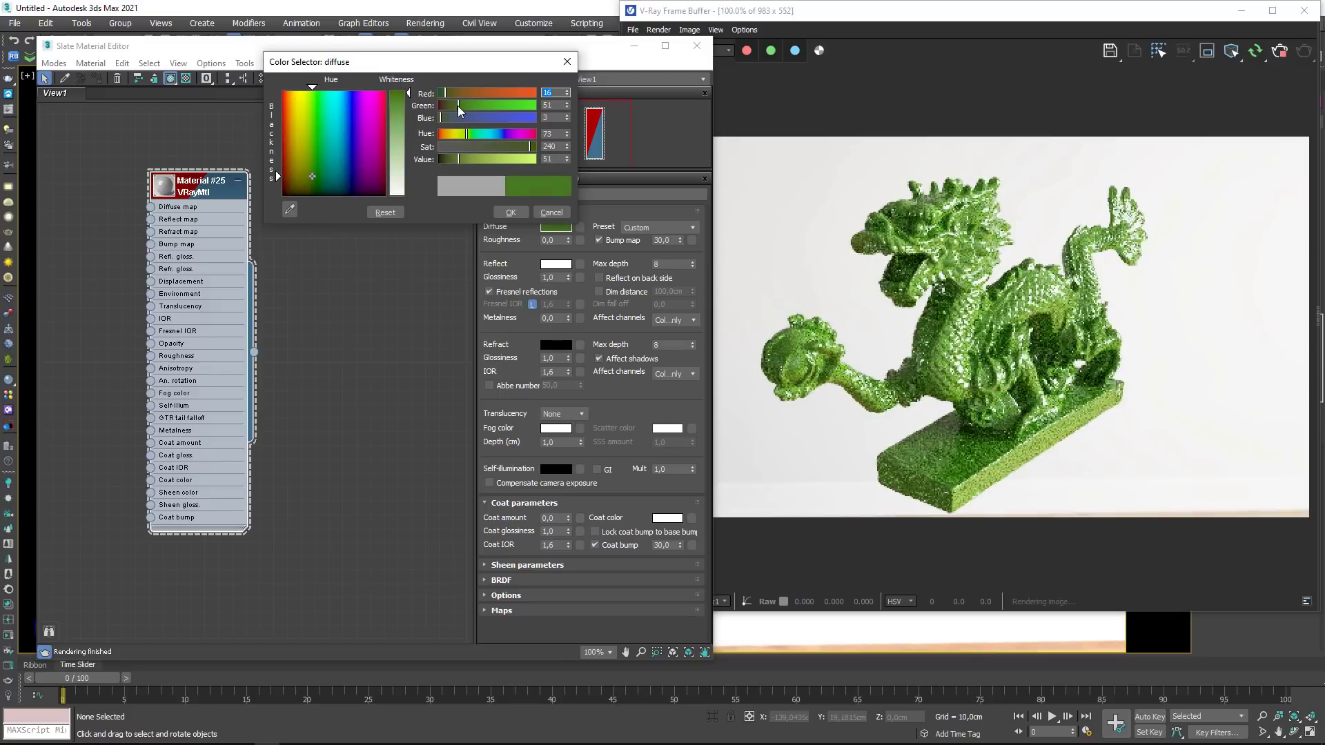
click(510, 212)
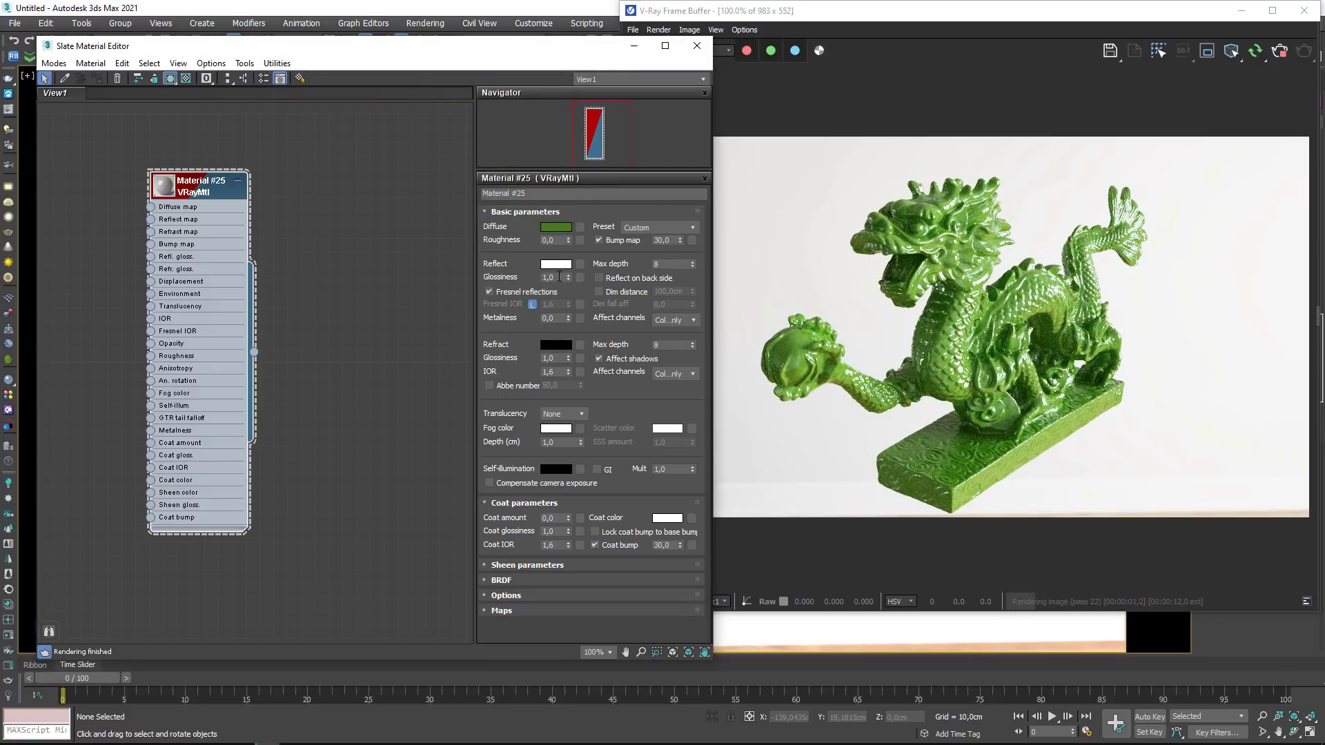
Step: Lower the material's reflection glossiness to 0,6 and frame the dragon's head up close in the render
click(550, 277)
text(0)
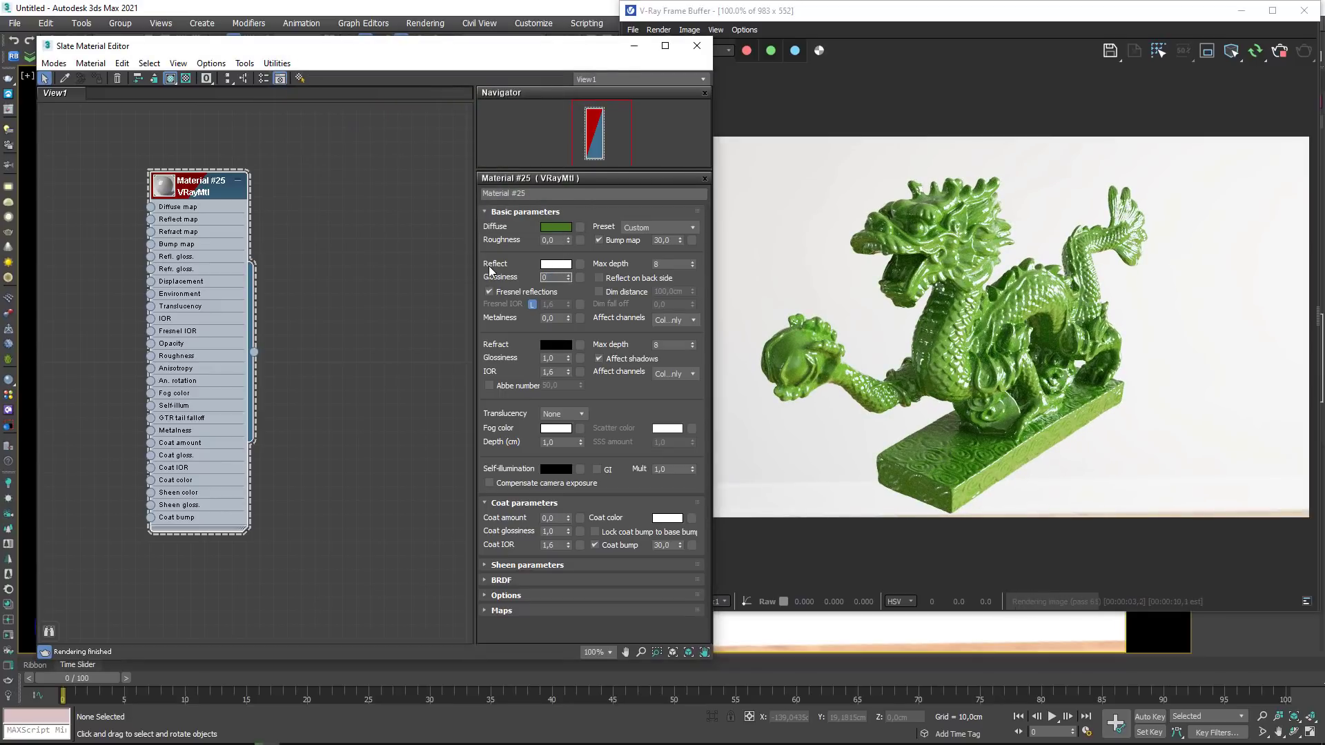
text(,)
key(BackSpace)
text(,6)
key(Return)
drag(520, 53, 428, 54)
scroll(569, 238, up, 6)
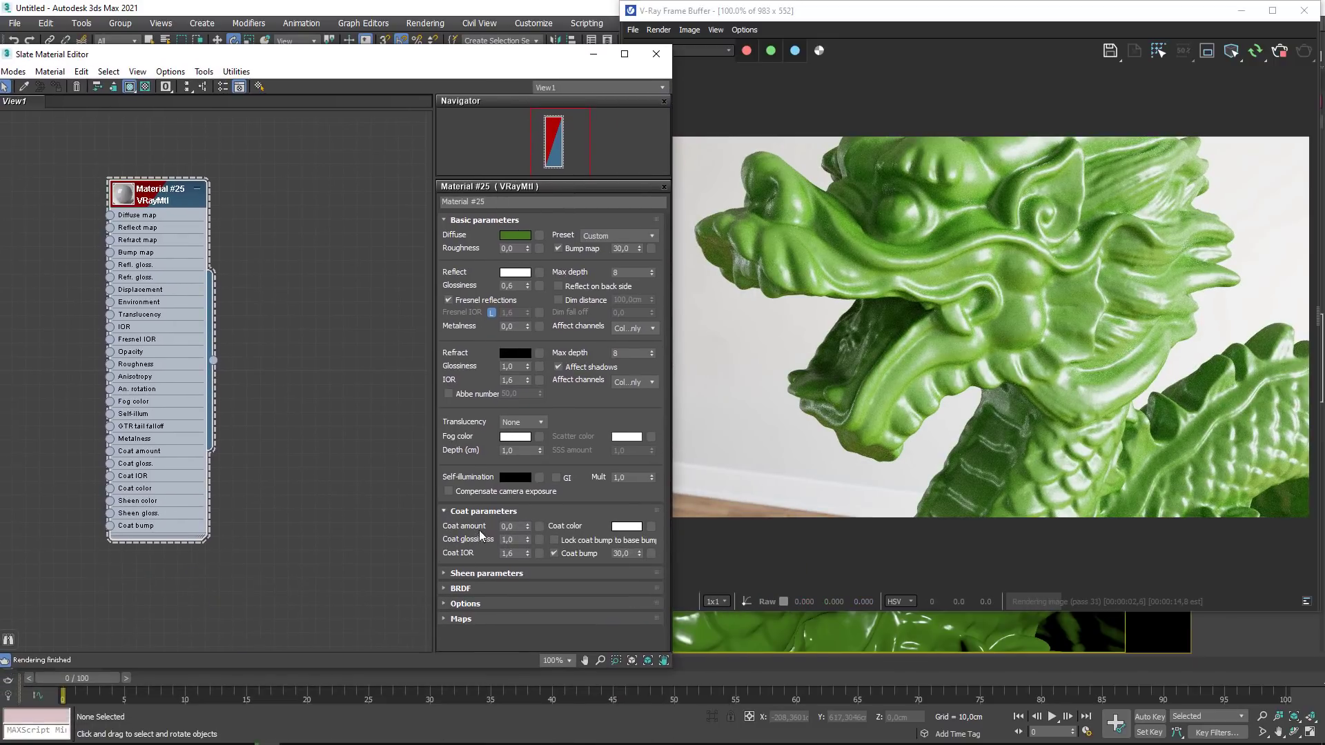
Step: Set the material's coat amount to 1 and its coat IOR to 1,45
double_click(517, 525)
text(1)
key(Return)
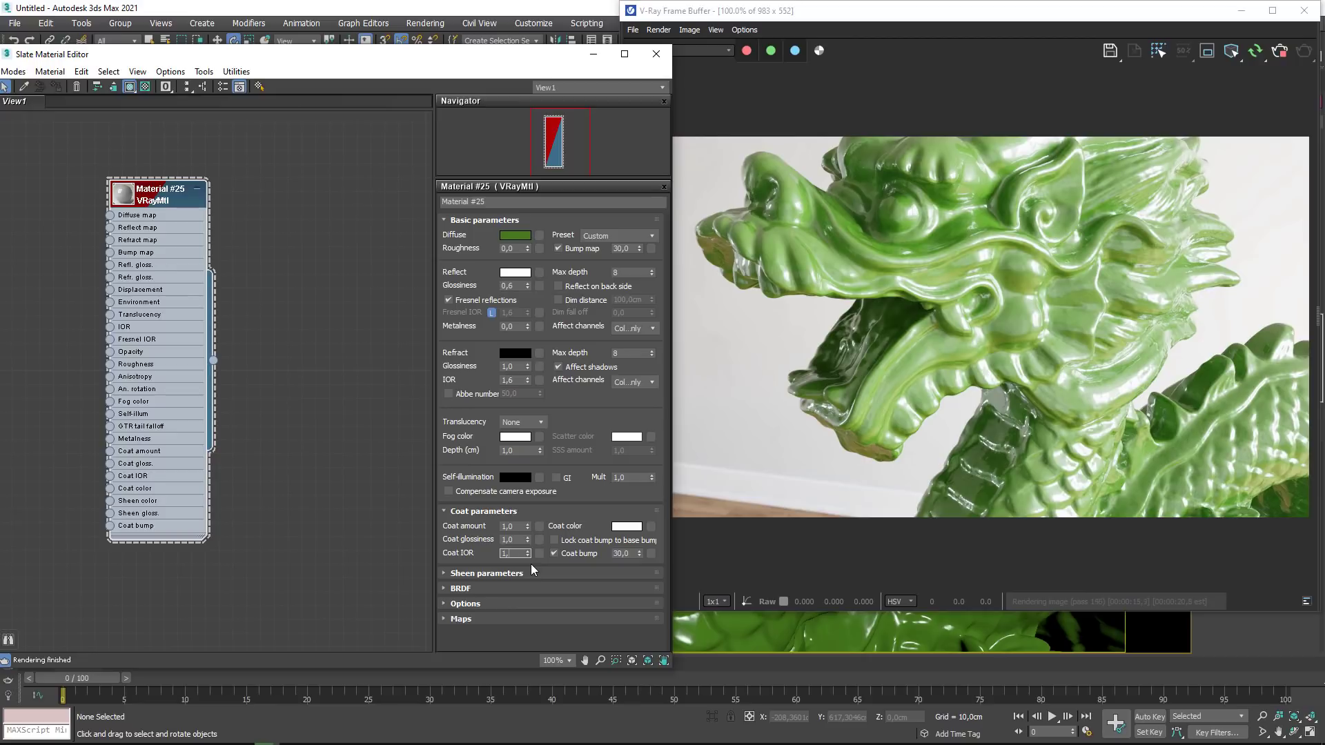
text(45)
key(Return)
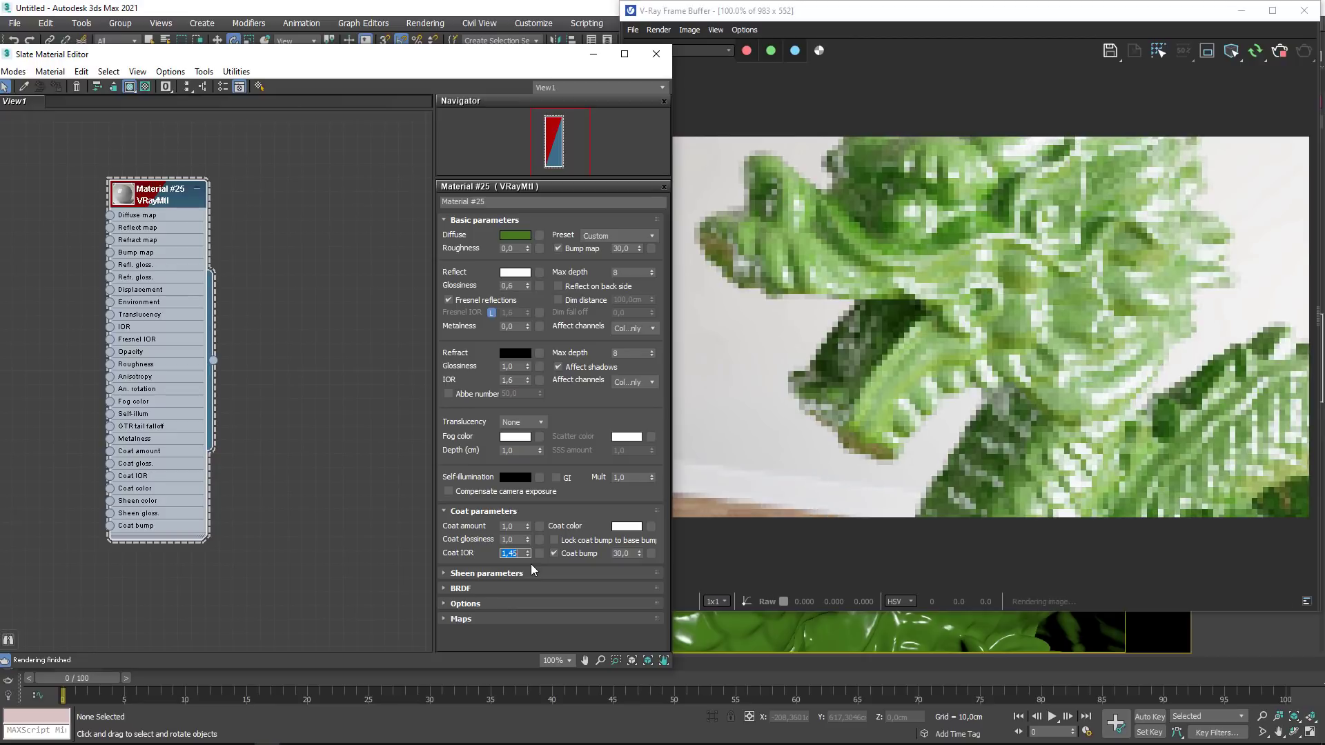
Step: Set the coat glossiness to 0,95 and inspect the coat reflections up close in the rendered image
key(shift+Tab)
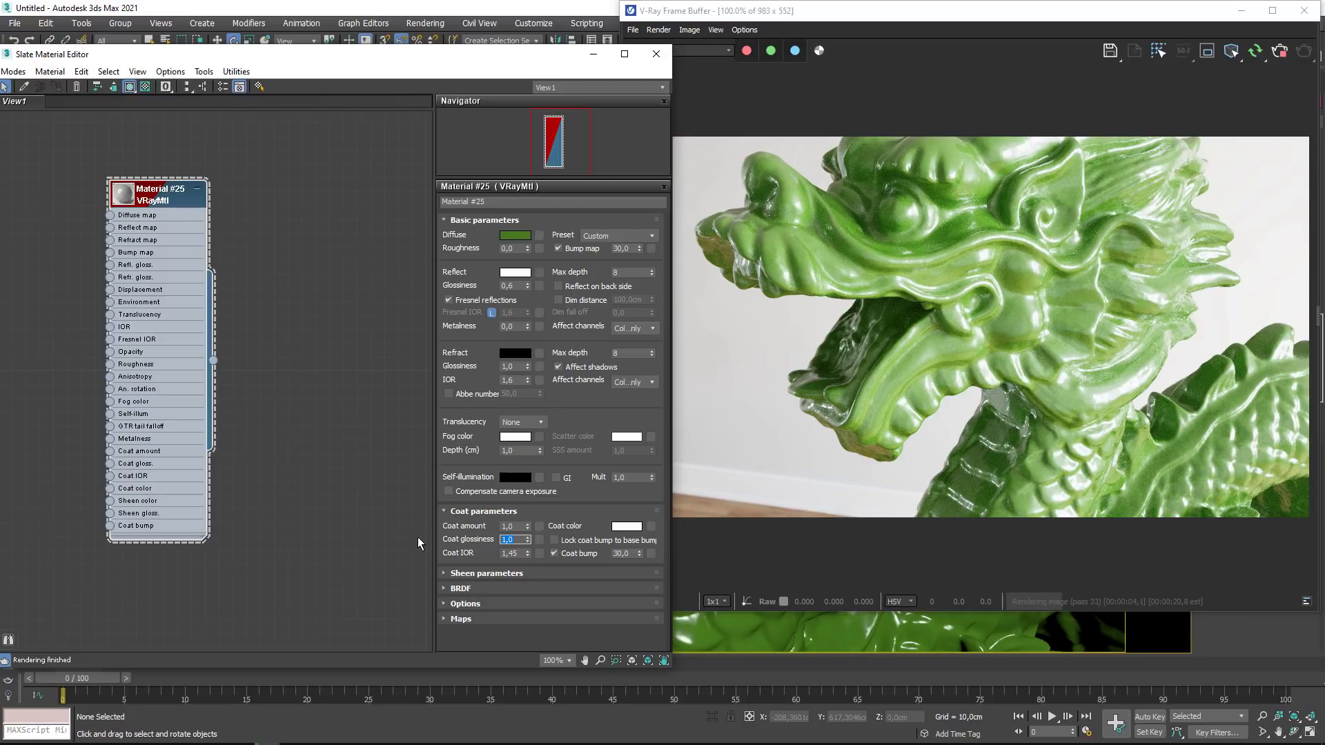
text(0,95)
key(Return)
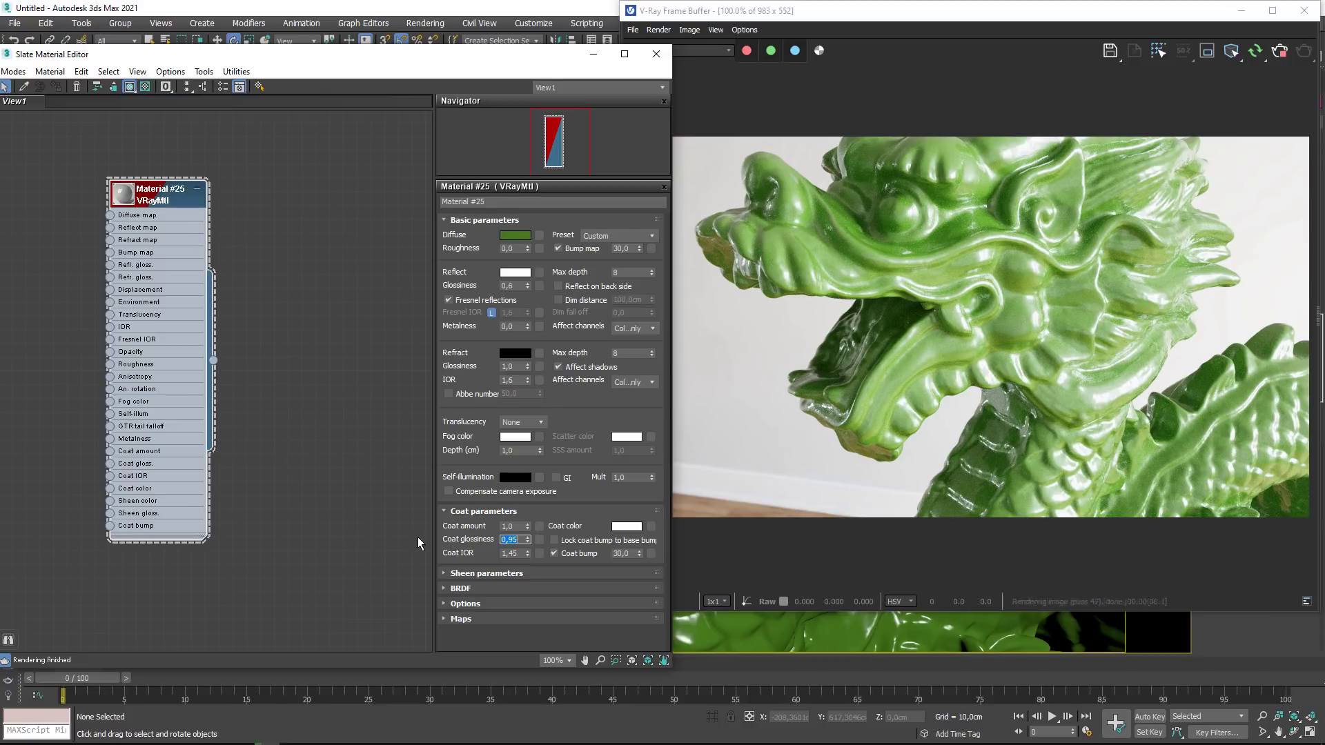
scroll(1115, 266, up, 2)
middle_drag(1115, 267, 1102, 420)
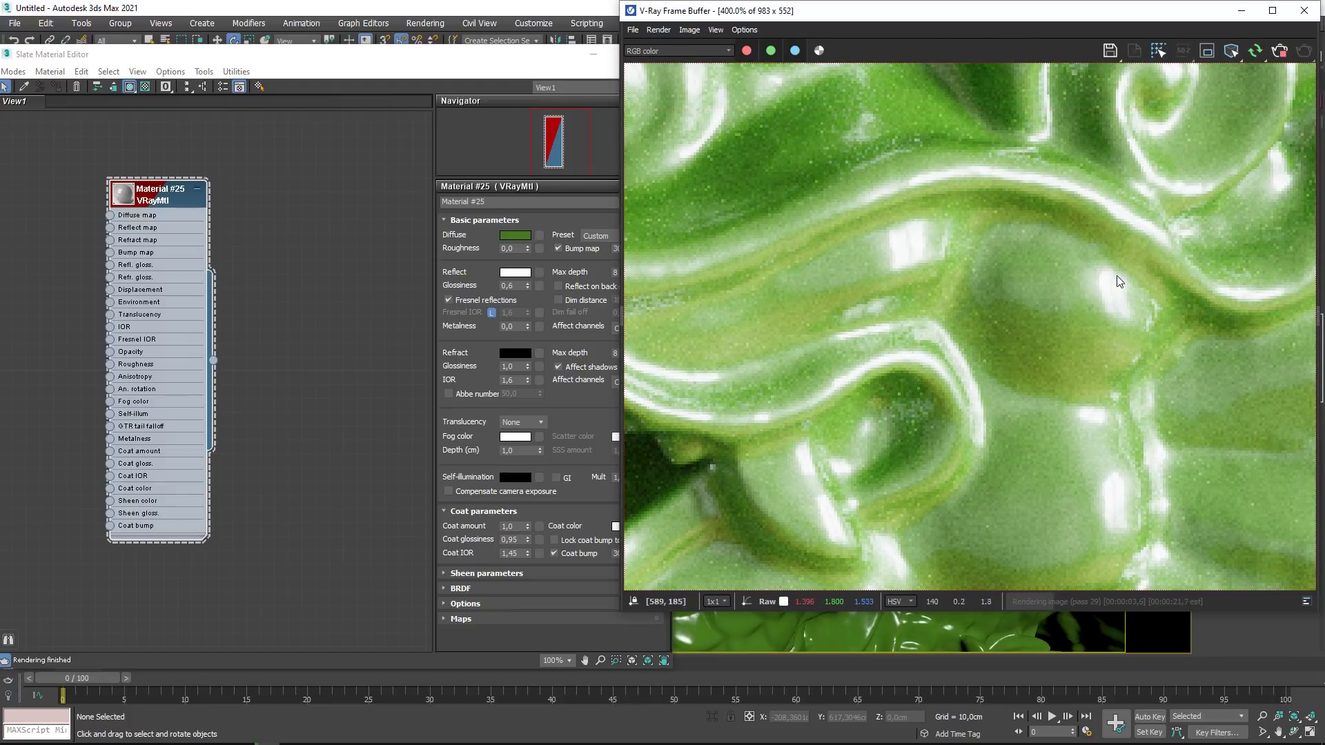
scroll(1096, 284, down, 2)
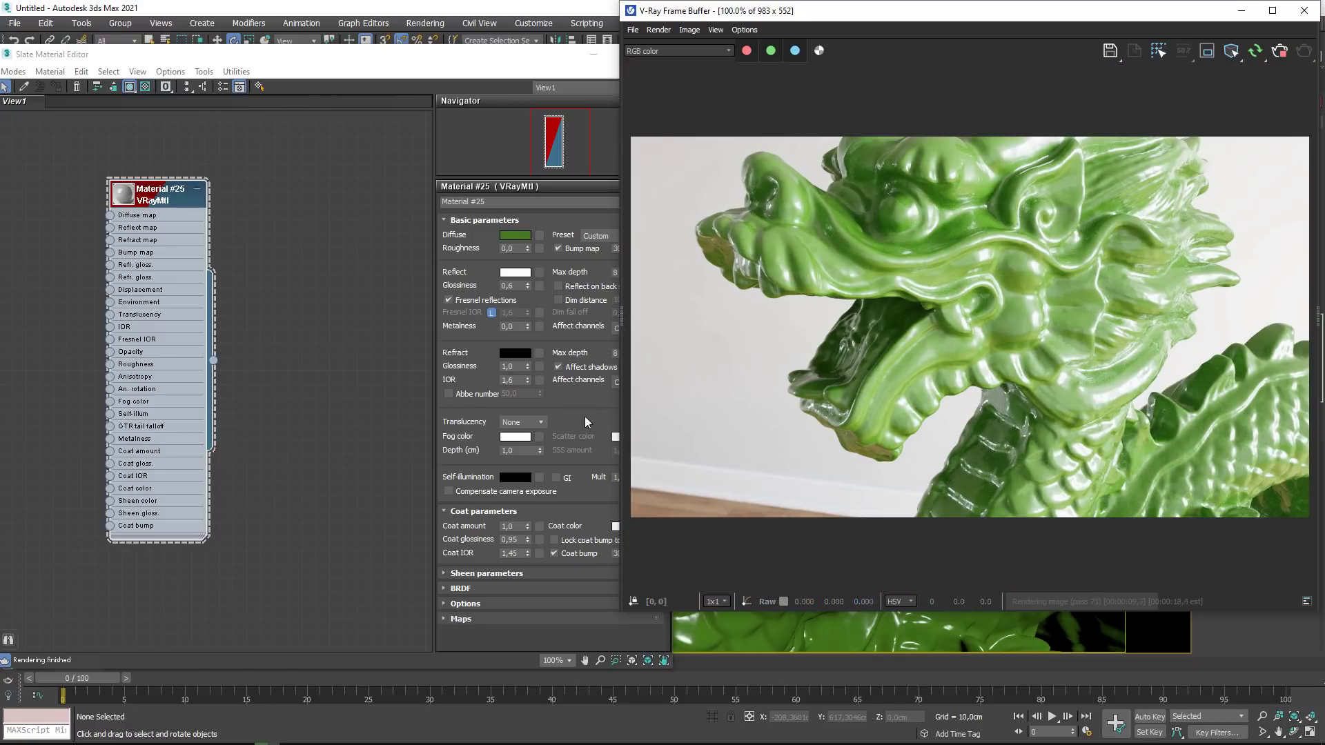
Step: Toggle Lock coat bump to base bump on and off to compare its effect on the dragon's coat
click(565, 416)
click(571, 545)
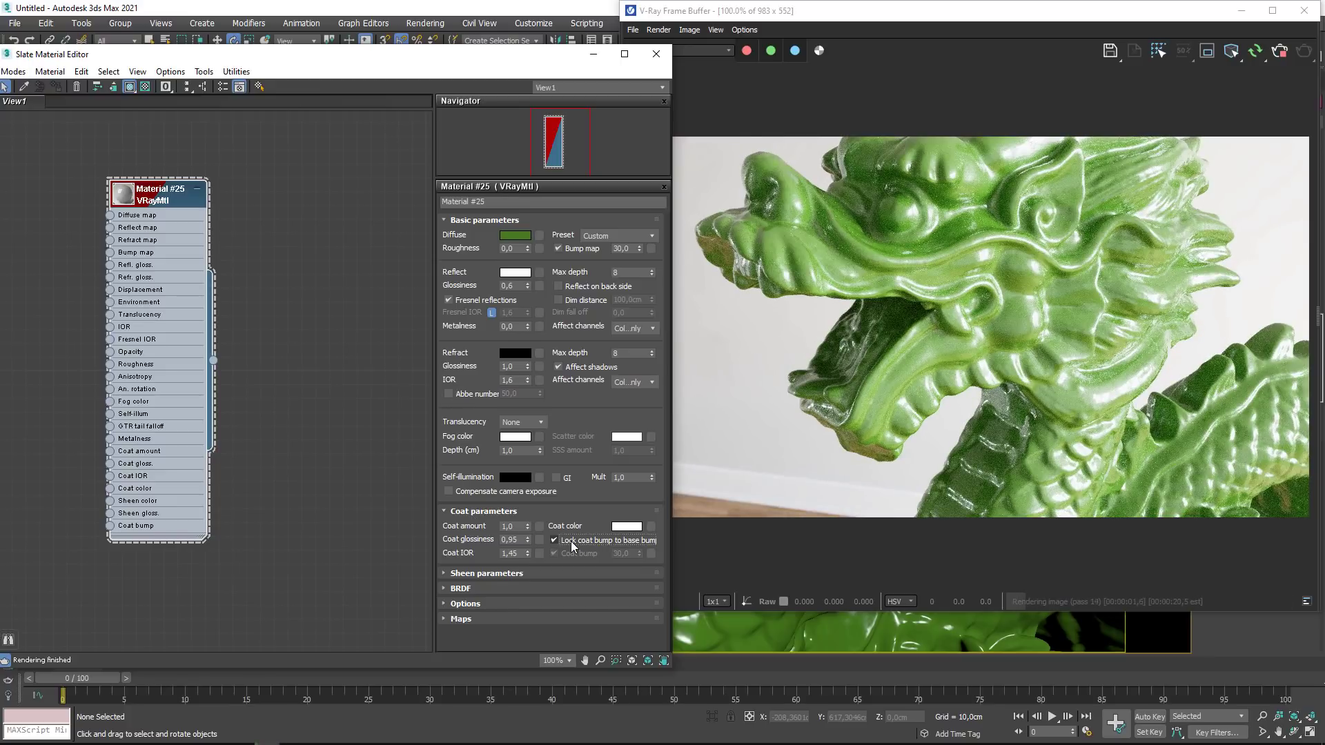
click(554, 542)
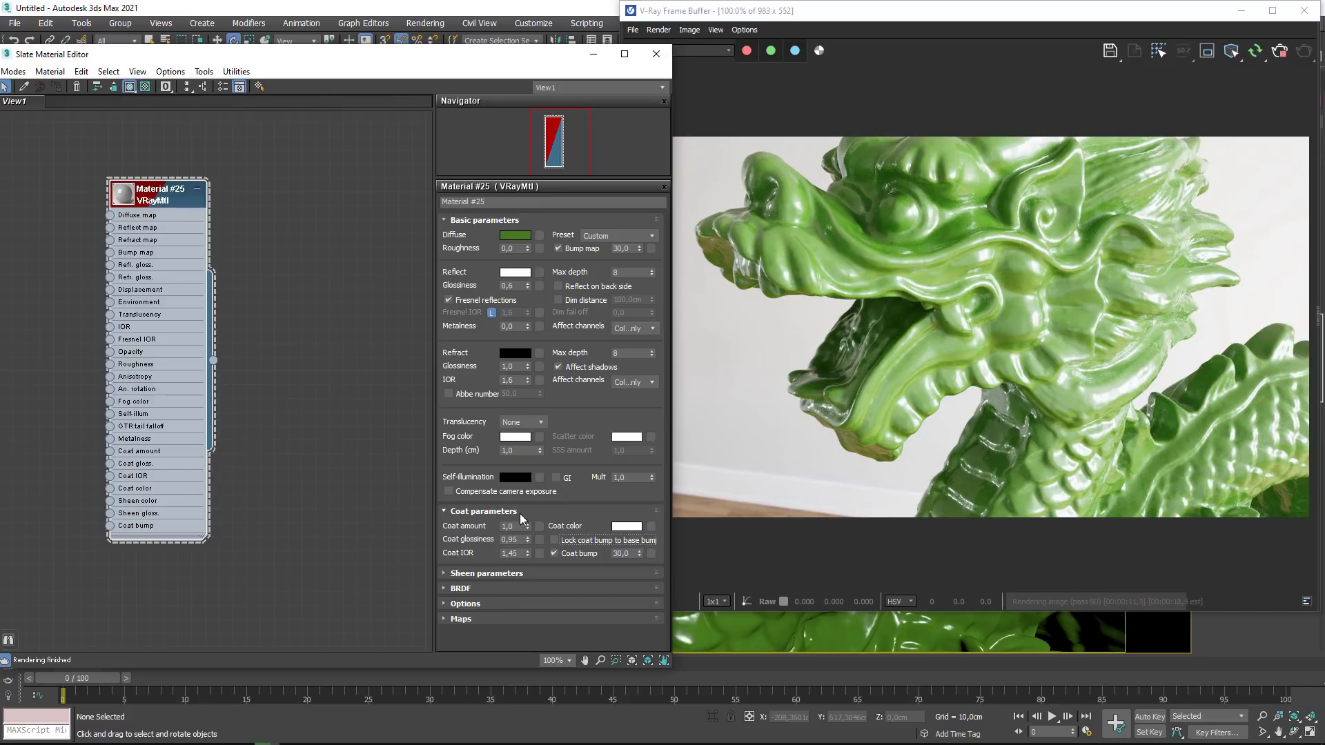
click(554, 539)
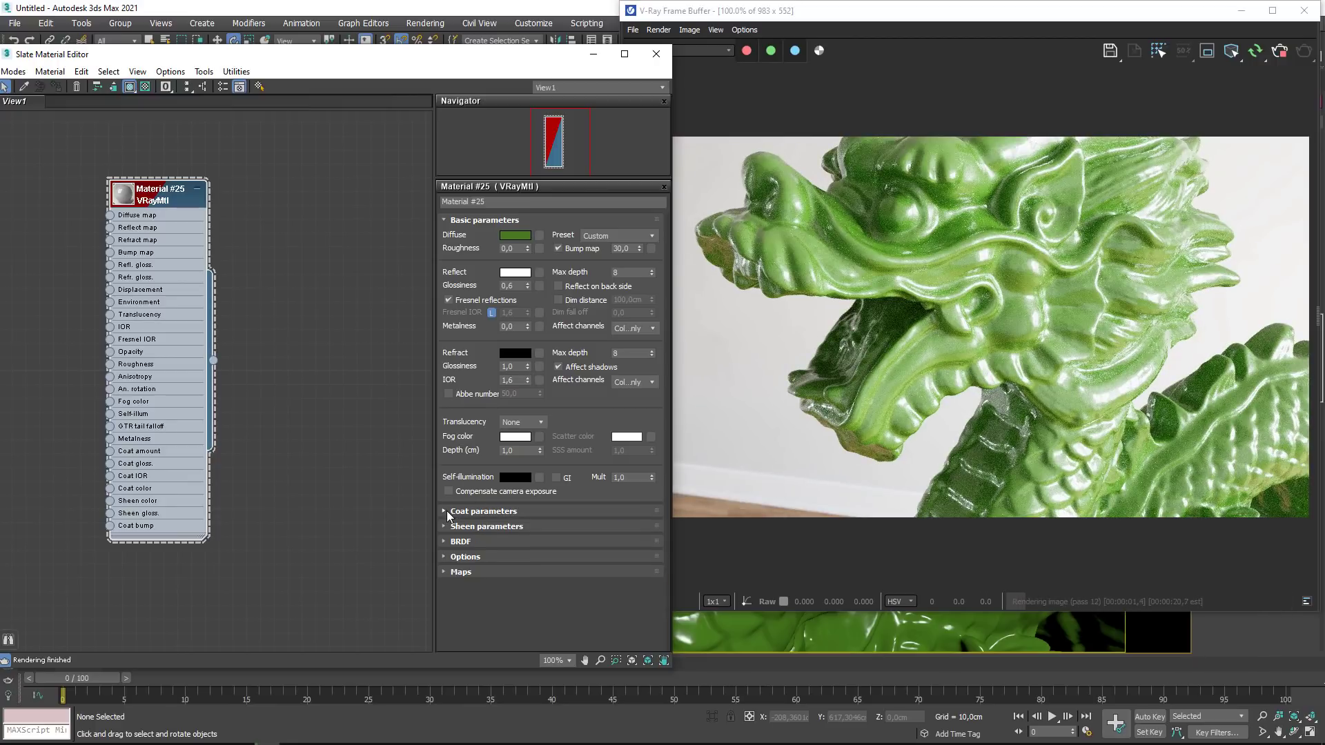
Step: Remove the clear coat from Material #25 by setting its coat amount to 0
click(510, 525)
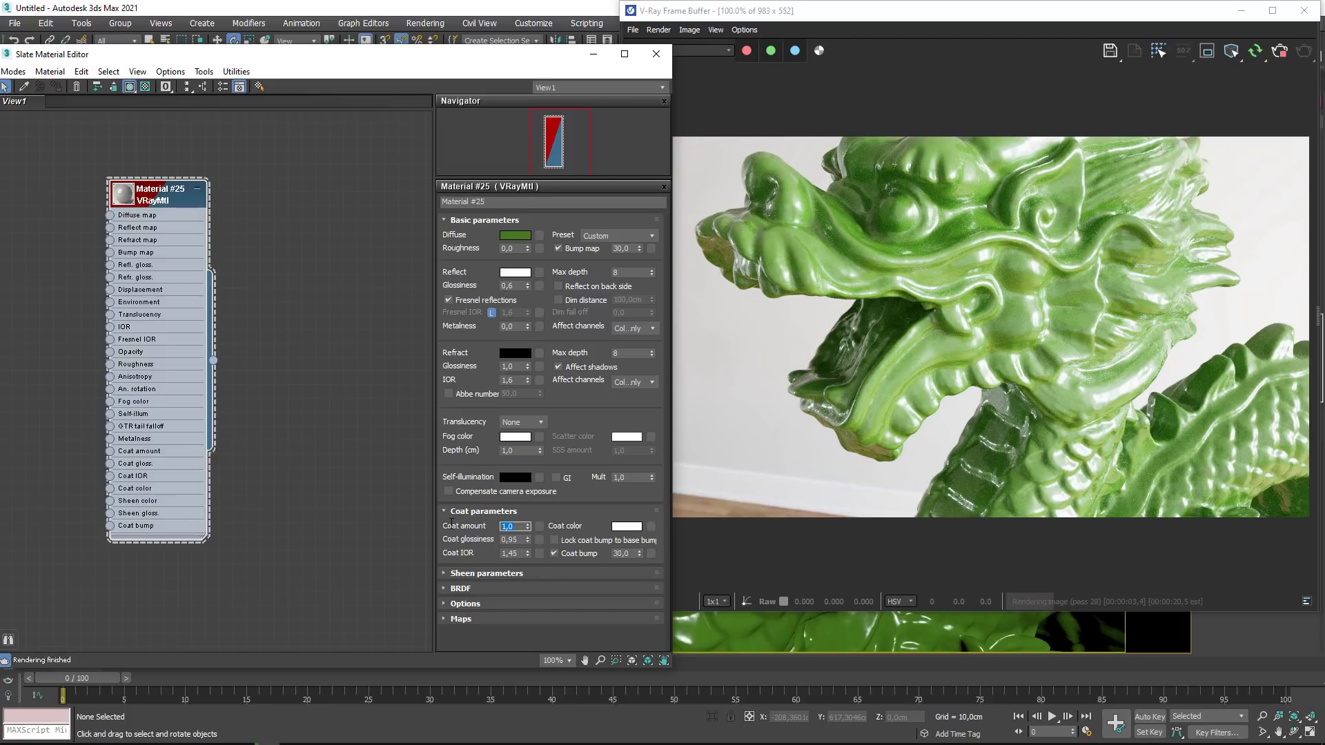
text(0)
key(Return)
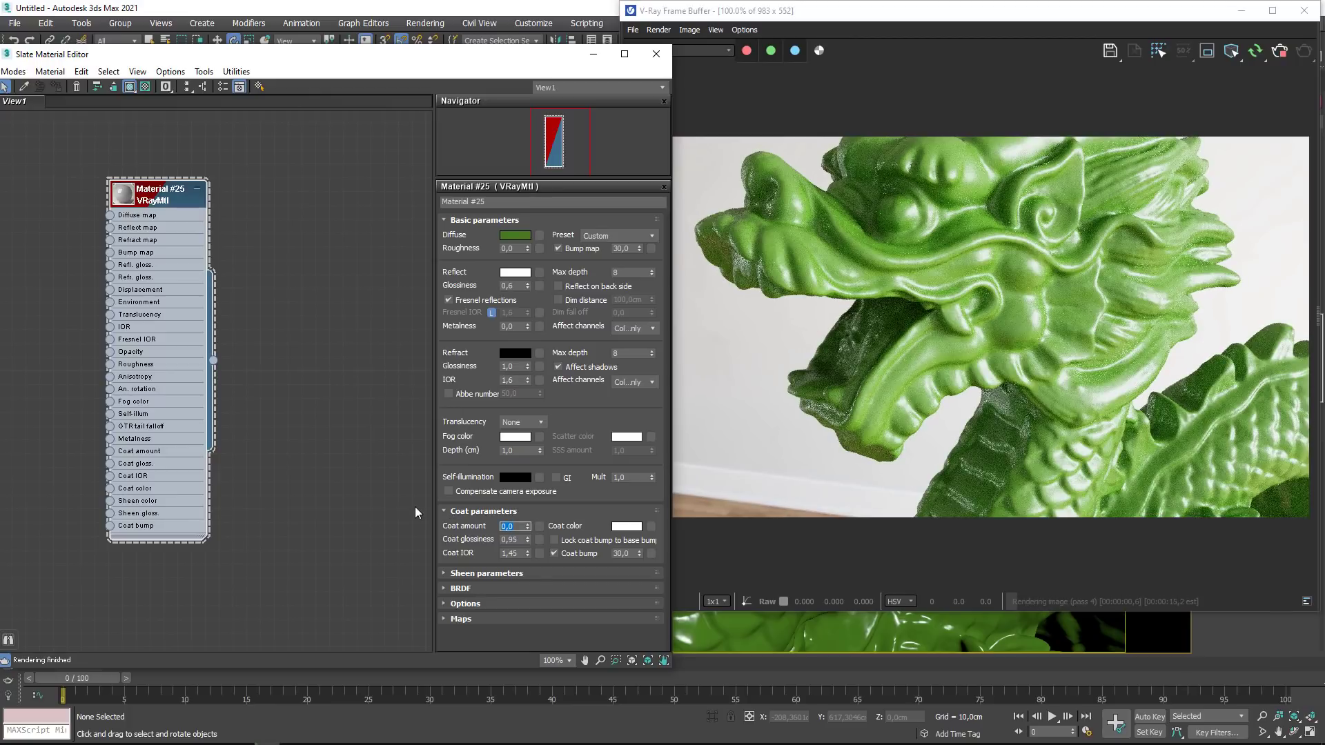
Step: Give Material #25 a bright yellow-green sheen color in its sheen parameters
click(445, 511)
click(444, 526)
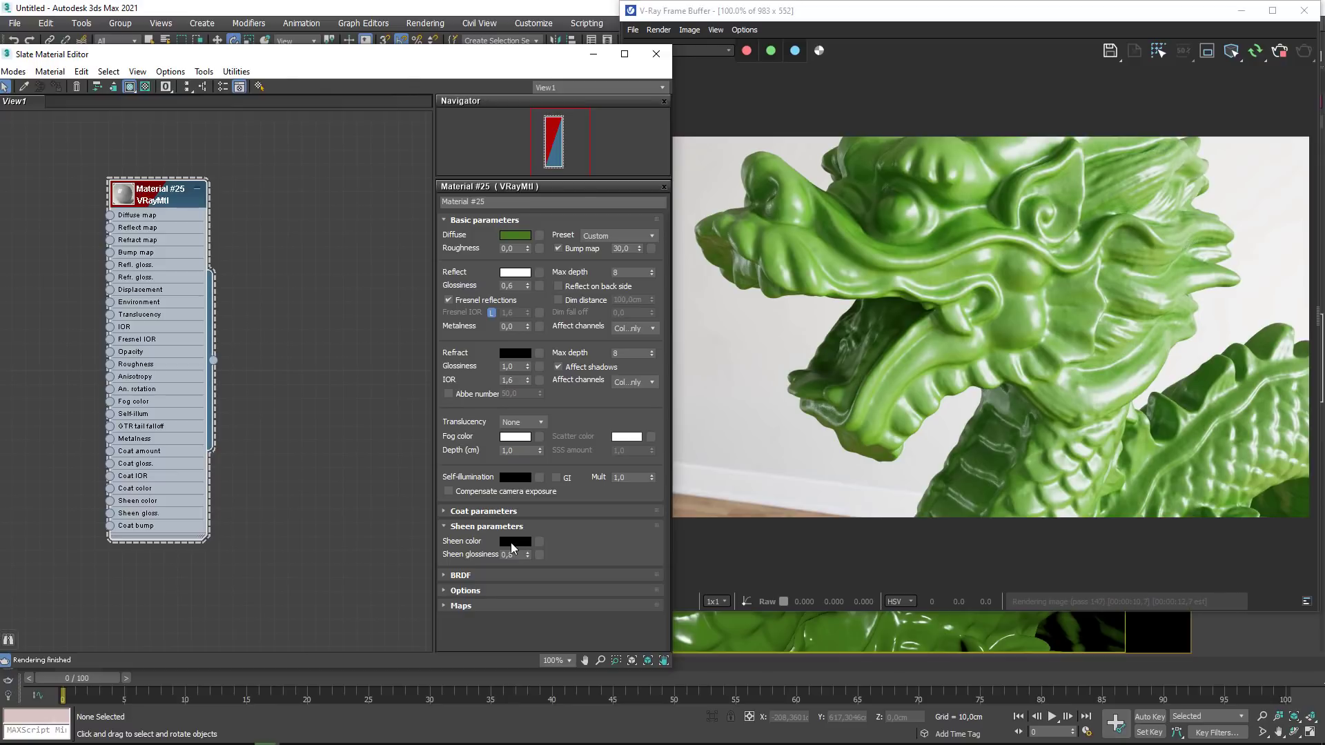
click(512, 549)
drag(352, 190, 302, 147)
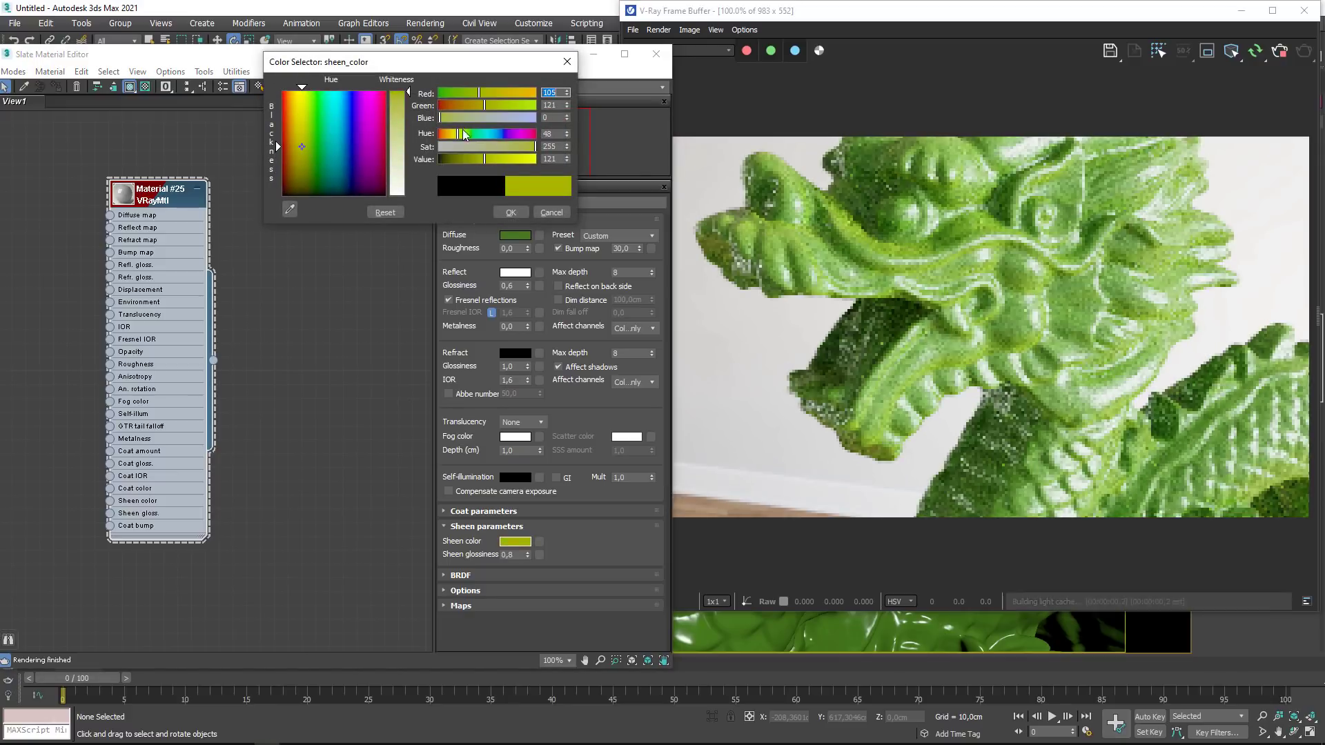
drag(484, 158, 496, 159)
click(523, 211)
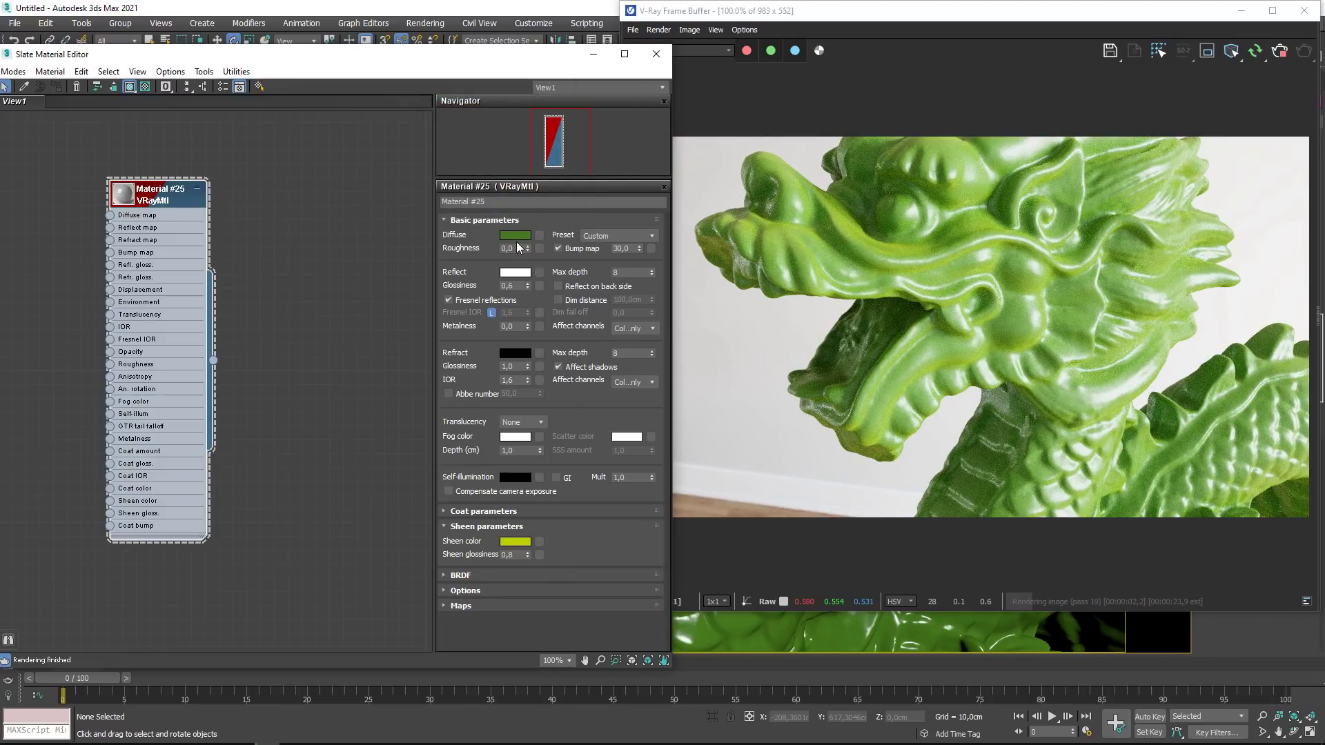
Step: Set the material's reflection color to black so that only the sheen shows on the dragon
click(514, 272)
drag(534, 158, 441, 158)
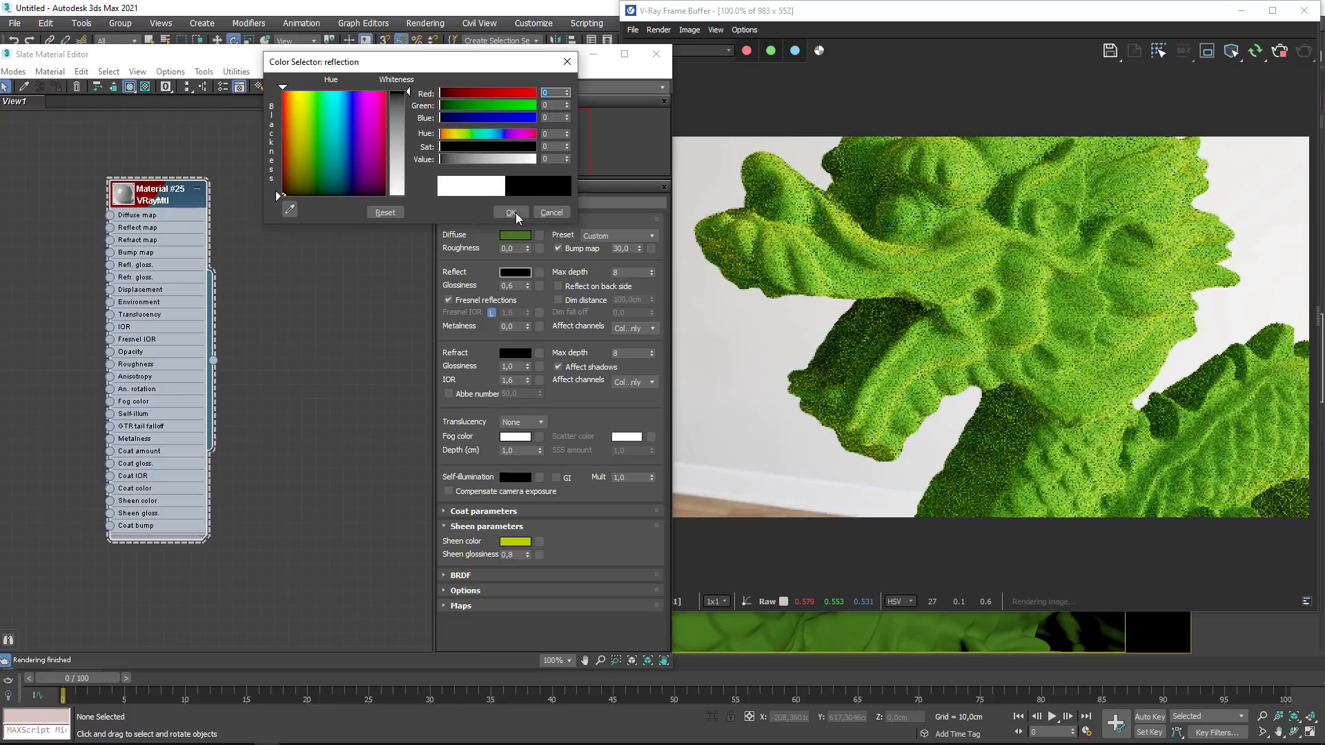
click(510, 212)
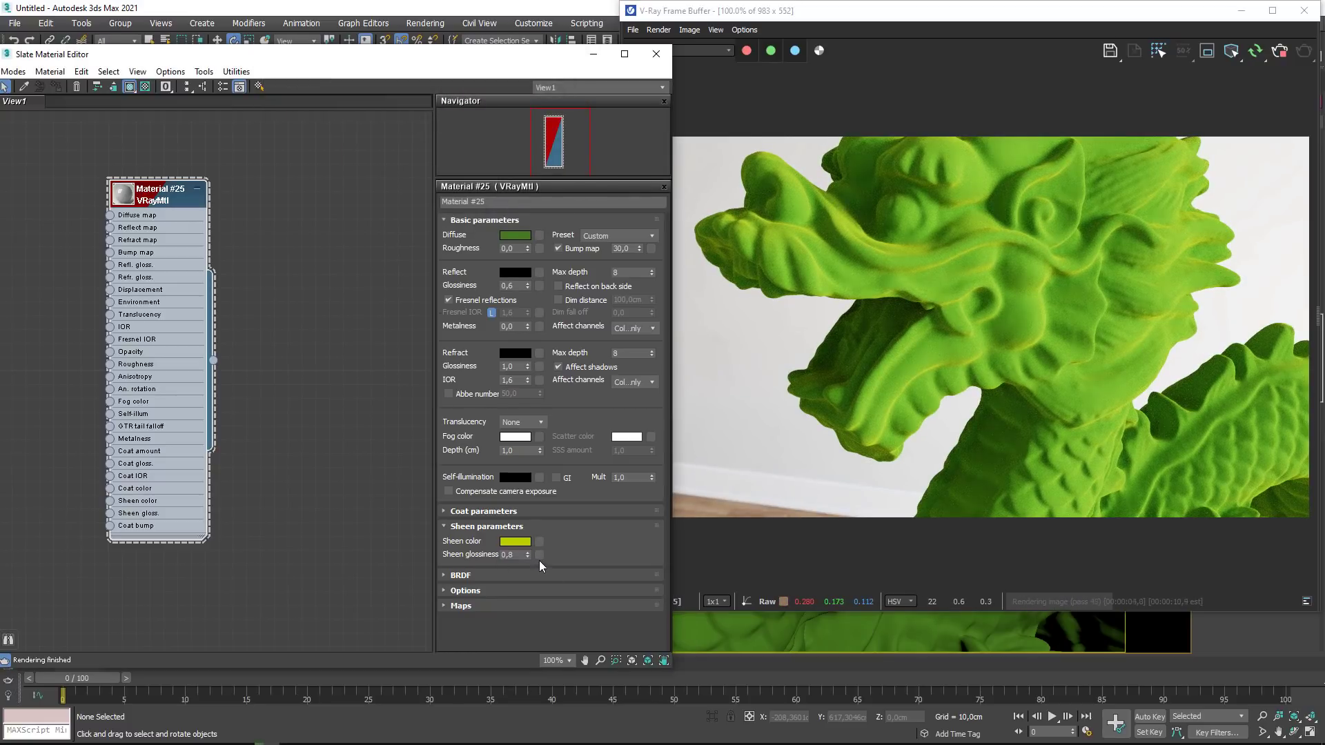
Step: Try different sheen glossiness values, including 0,32 and 0,45, and compare the sheen spread in the render
drag(528, 554, 528, 587)
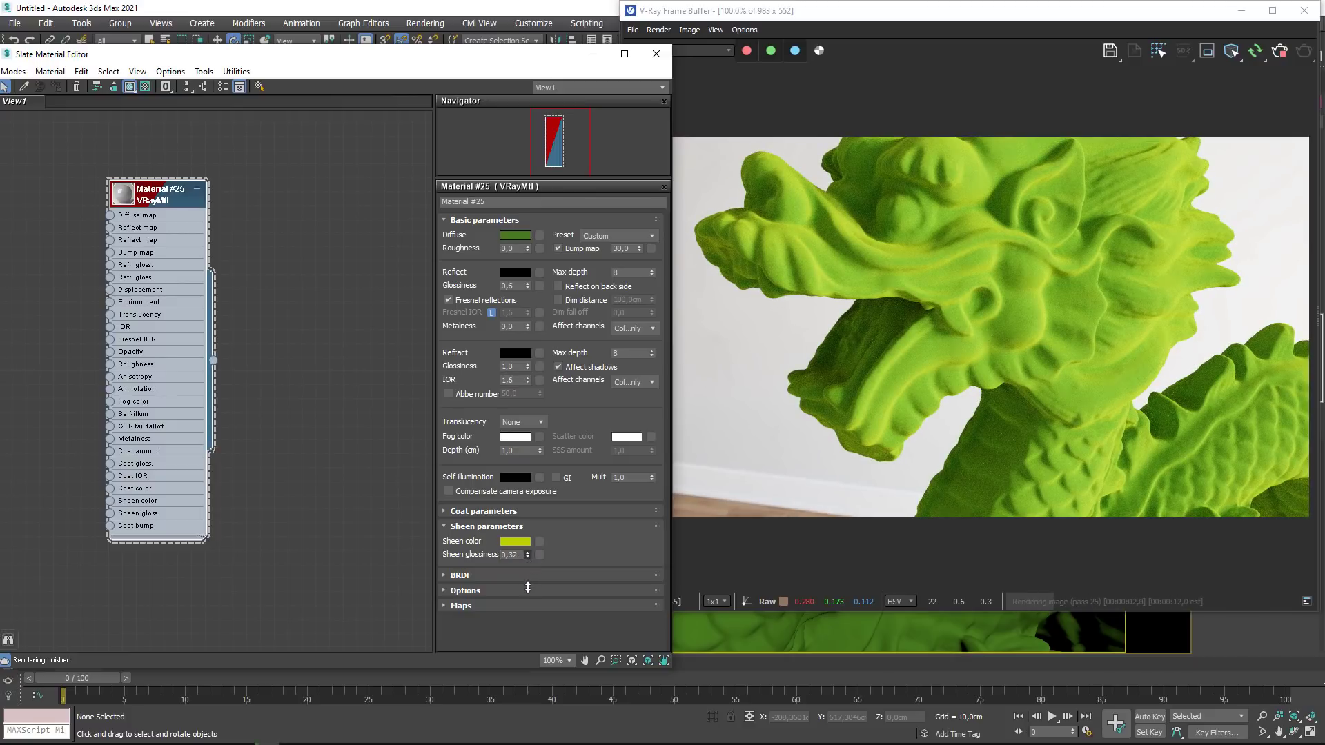
drag(527, 587, 541, 544)
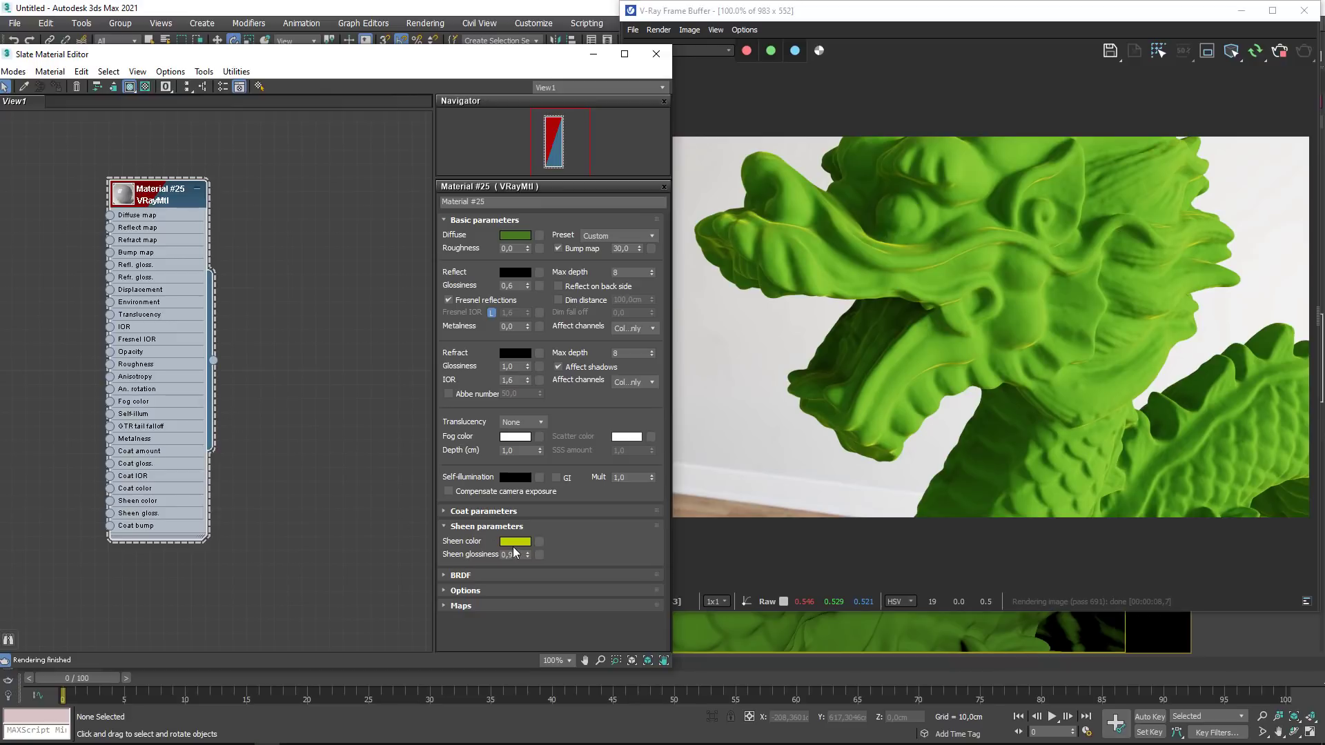
drag(530, 553, 535, 588)
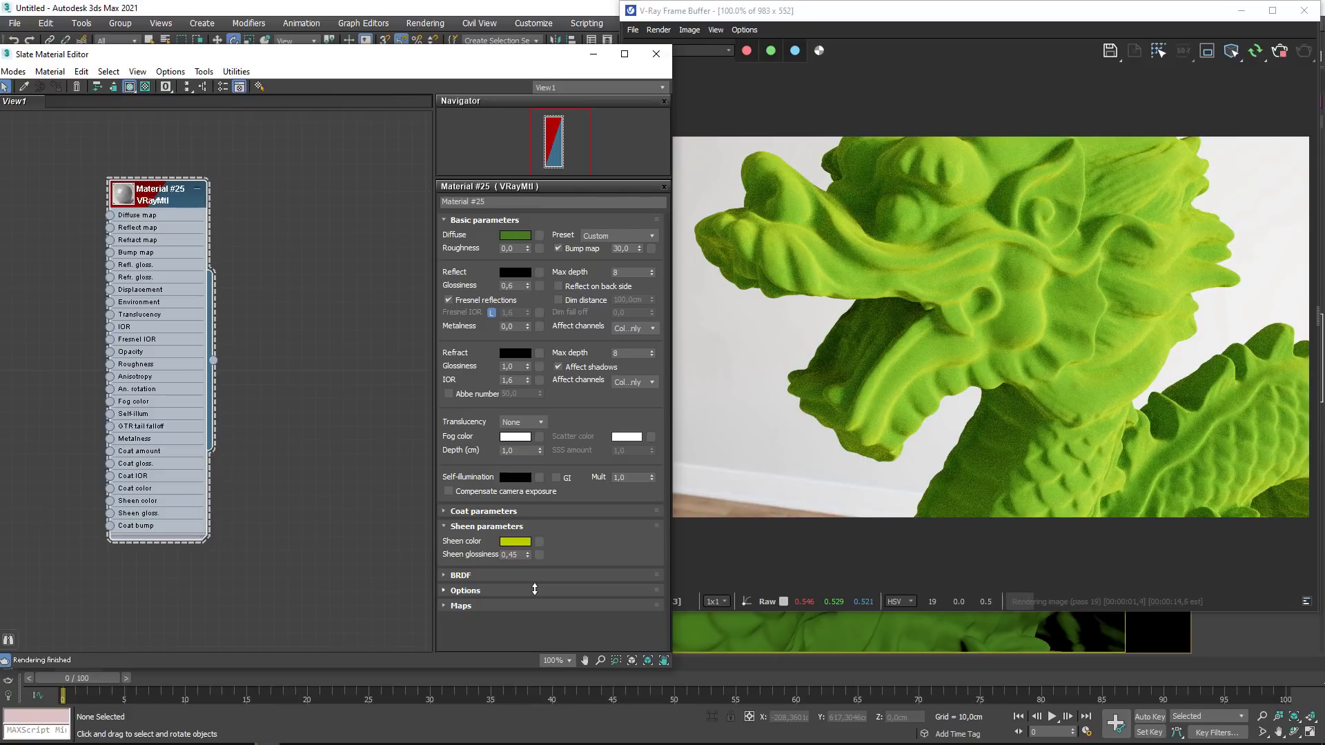
double_click(521, 559)
Step: Turn the sheen off by setting its color to black, and set the sheen glossiness to 1
click(516, 541)
drag(407, 166, 385, 199)
drag(408, 197, 409, 96)
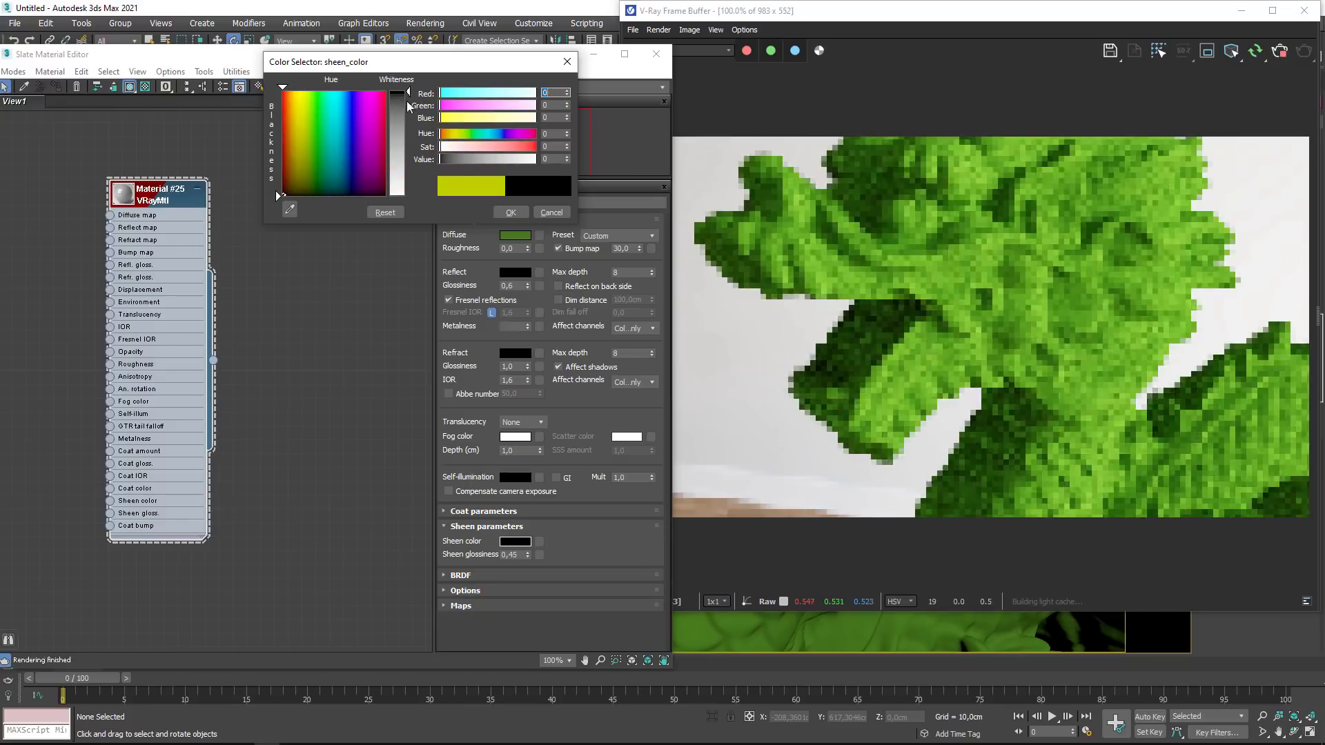
click(511, 213)
double_click(510, 555)
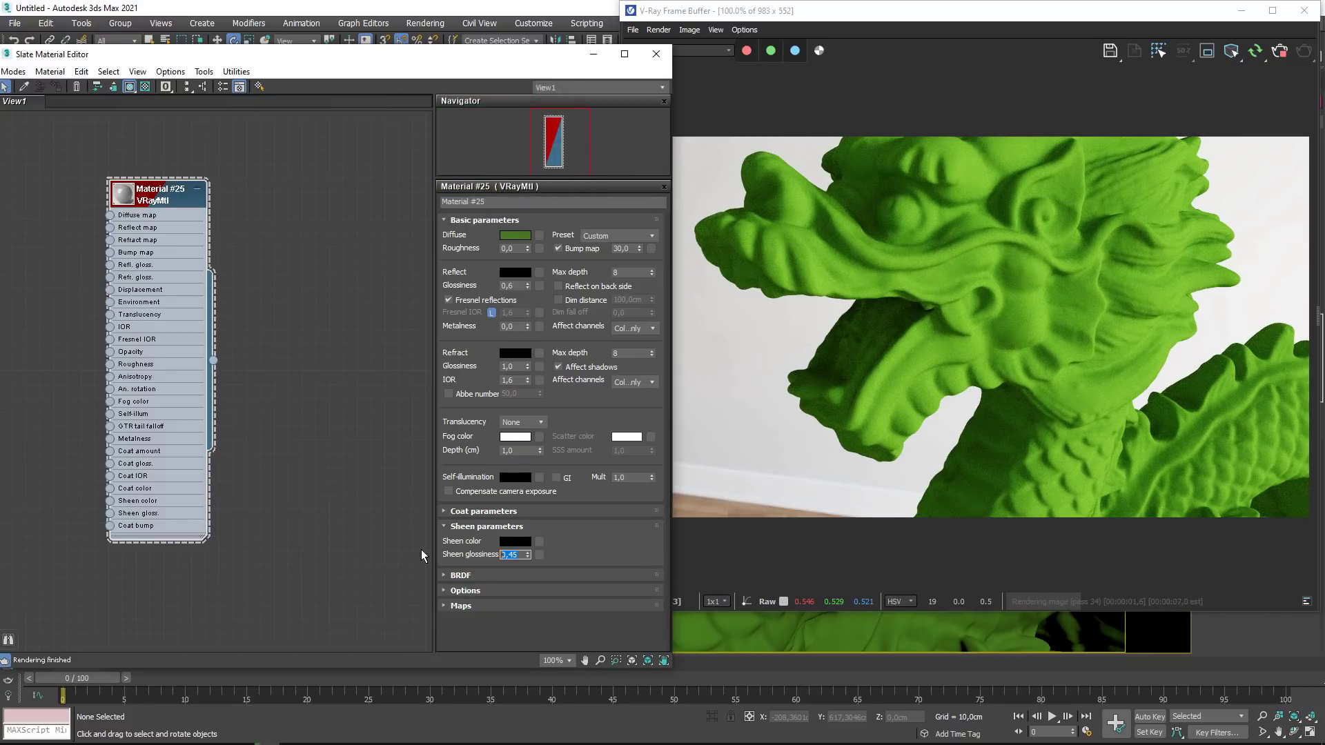
text(1)
key(Return)
click(445, 524)
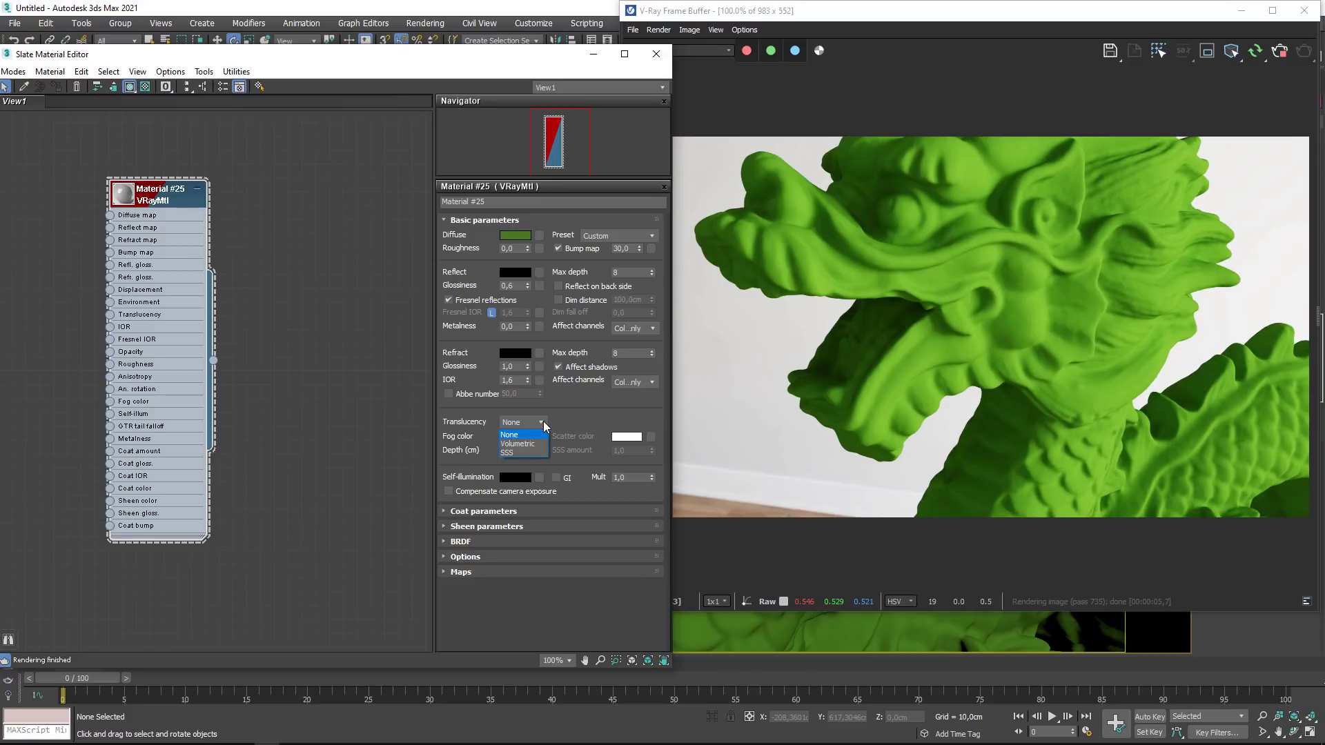
Step: Review the translucency modes None, Volumetric and SSS, and set the material's translucency to SSS
click(520, 408)
click(532, 421)
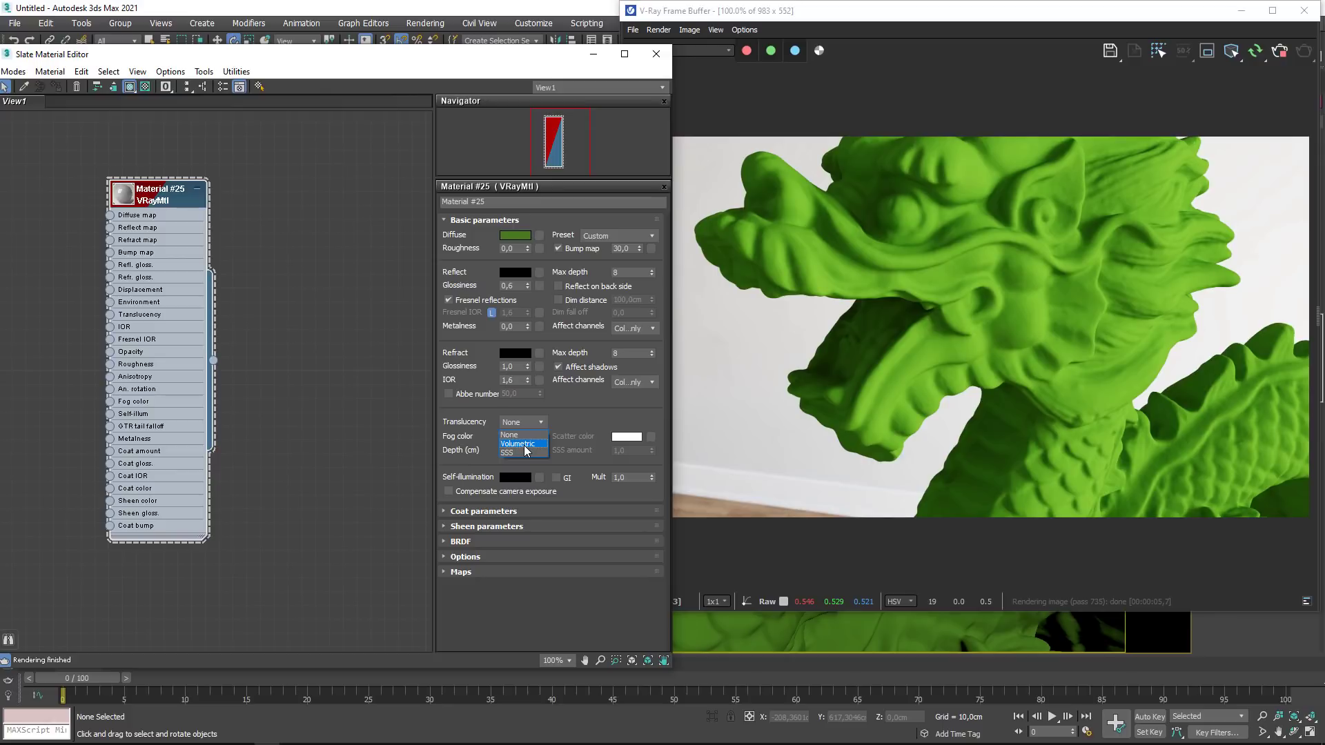
click(566, 423)
click(525, 422)
click(519, 443)
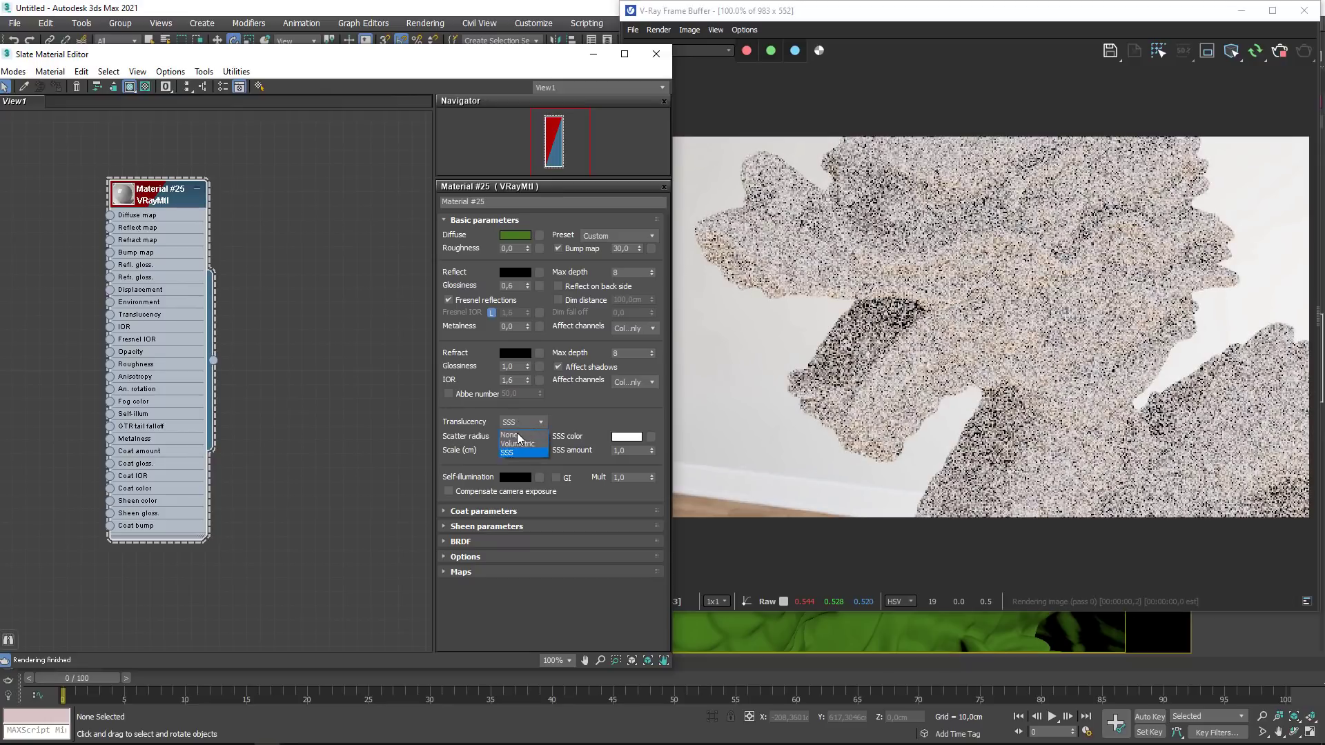
click(522, 422)
click(519, 455)
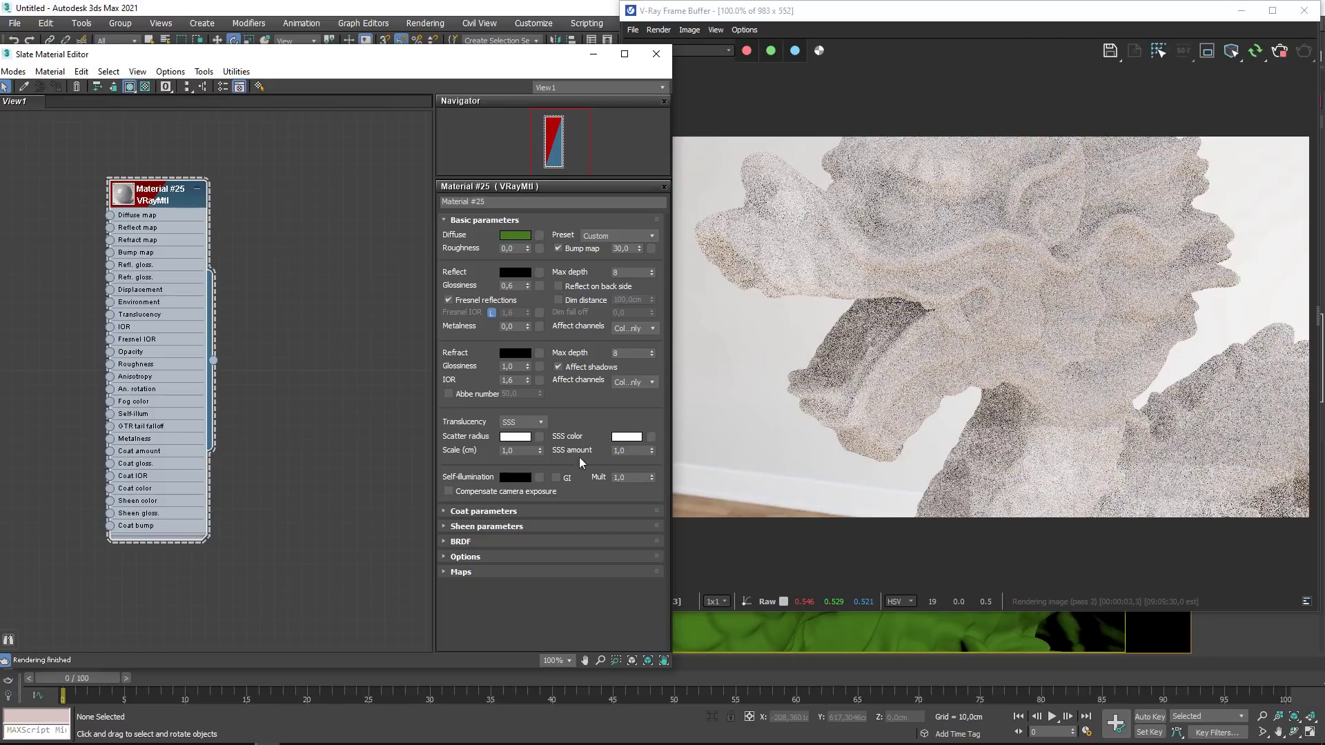
Step: Set the SSS amount to 0 to compare with the plain diffuse look, and restore it to 1
key(Tab)
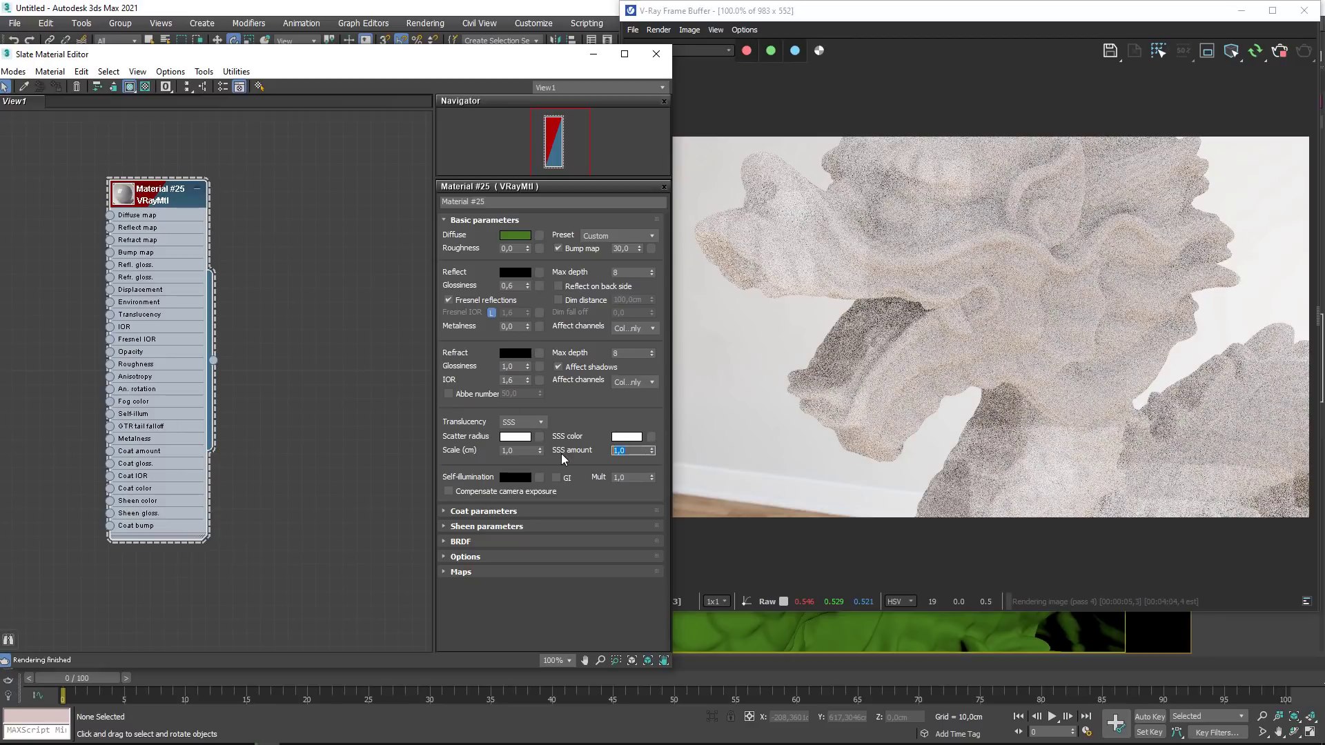
text(0)
key(Return)
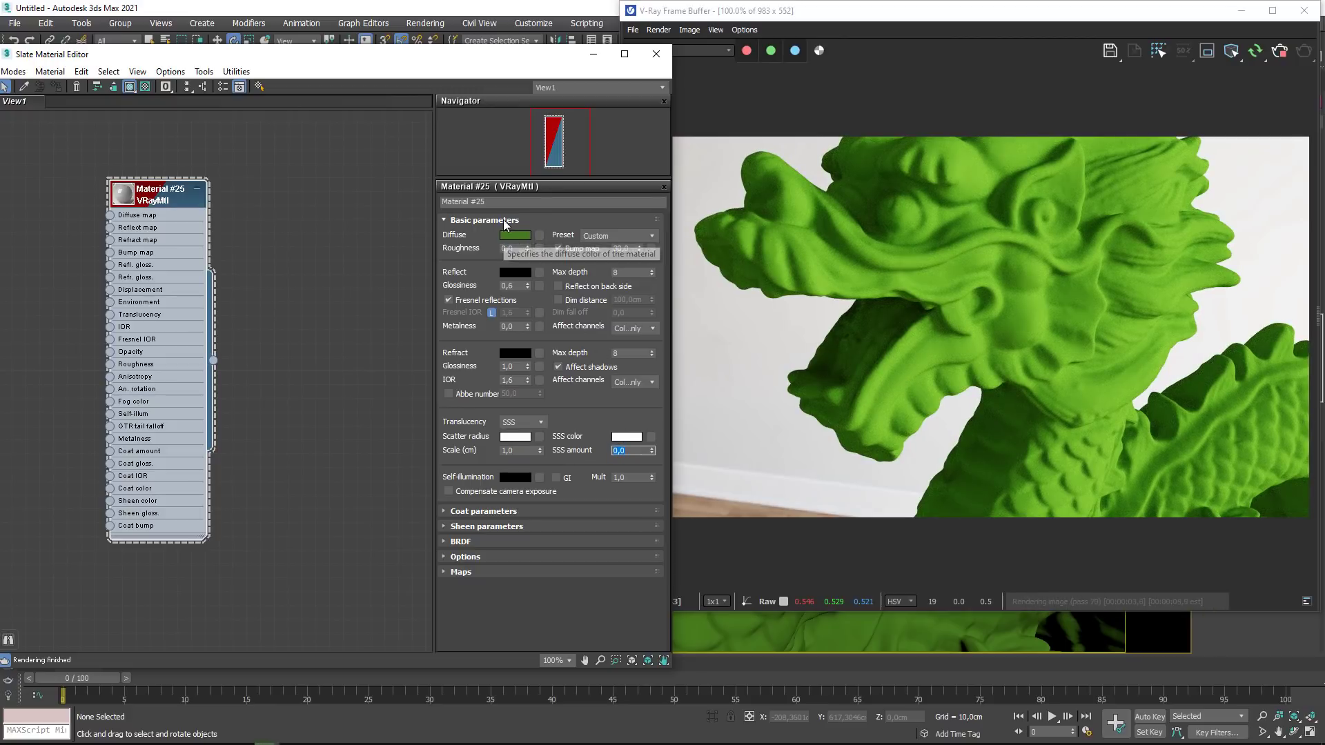
text(1)
key(Return)
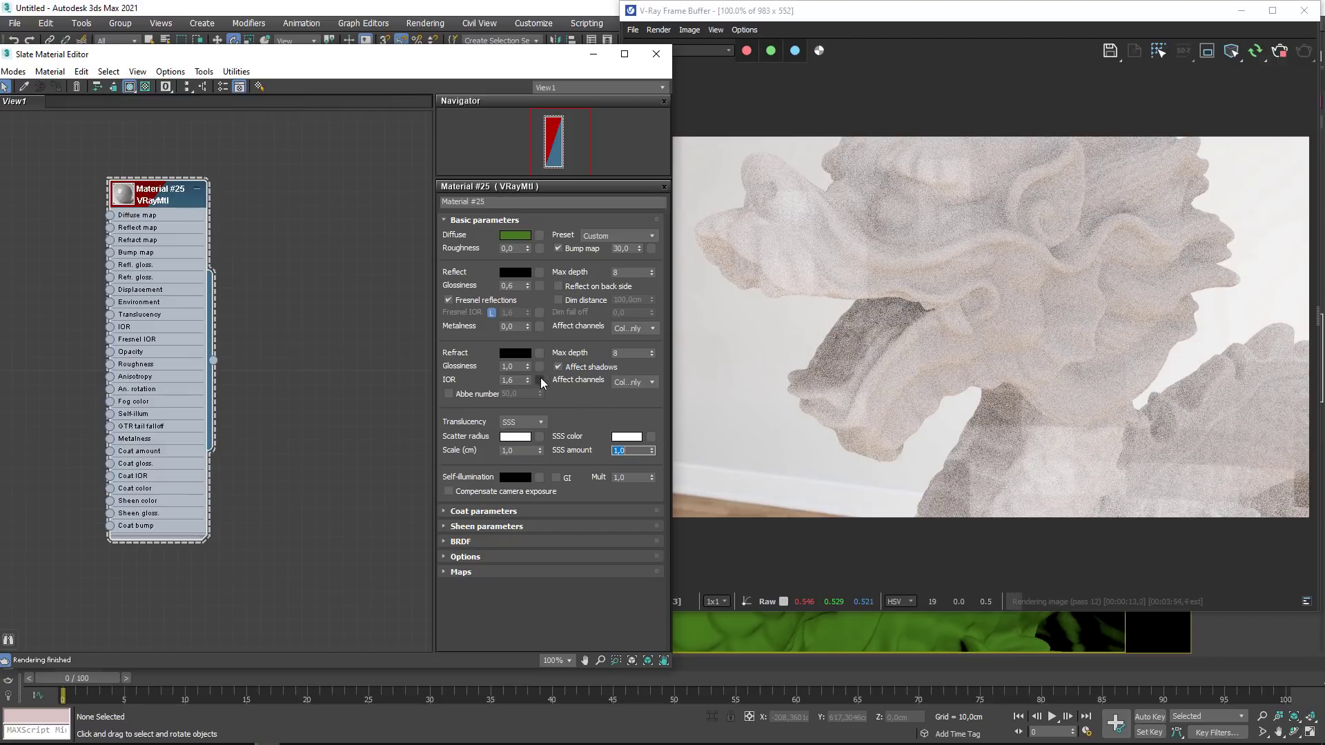
Step: Set the scatter radius color to magenta and darken it to a purple of RGB 77, 0, 102
click(523, 437)
drag(375, 122, 408, 90)
click(510, 213)
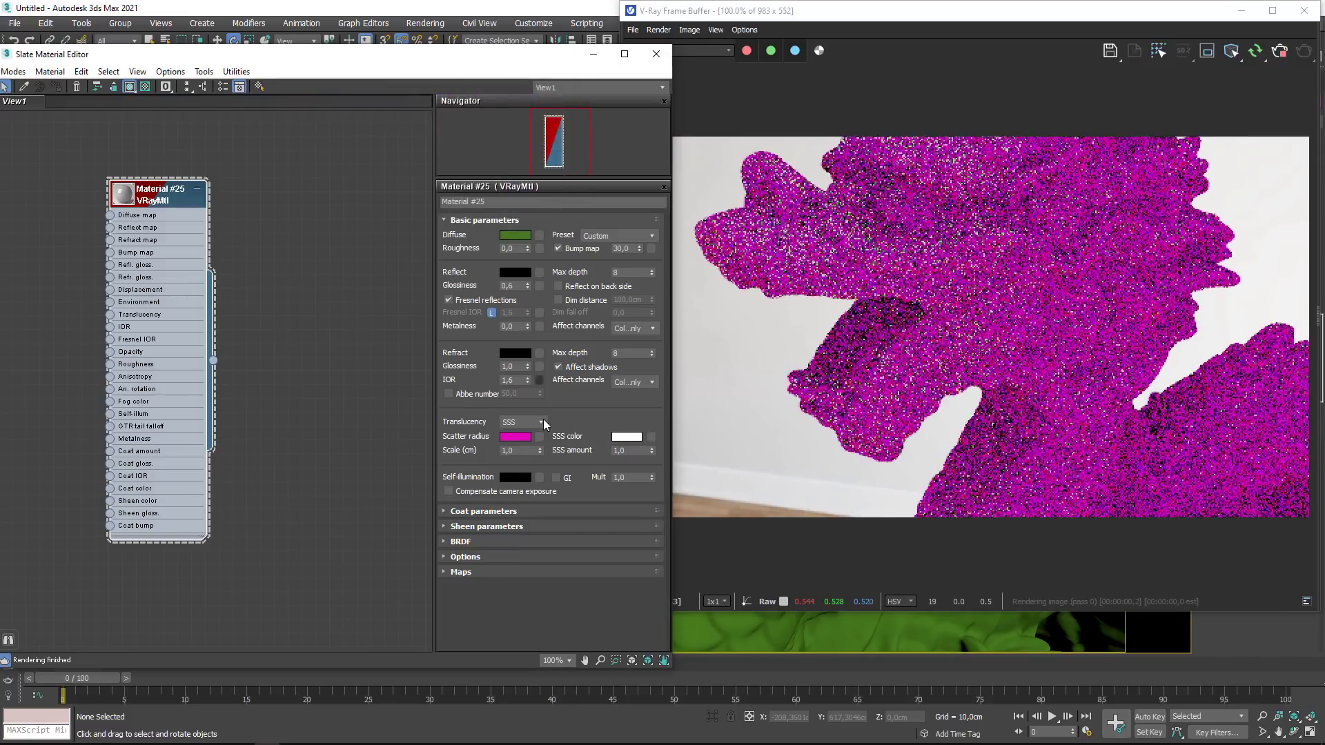
click(410, 185)
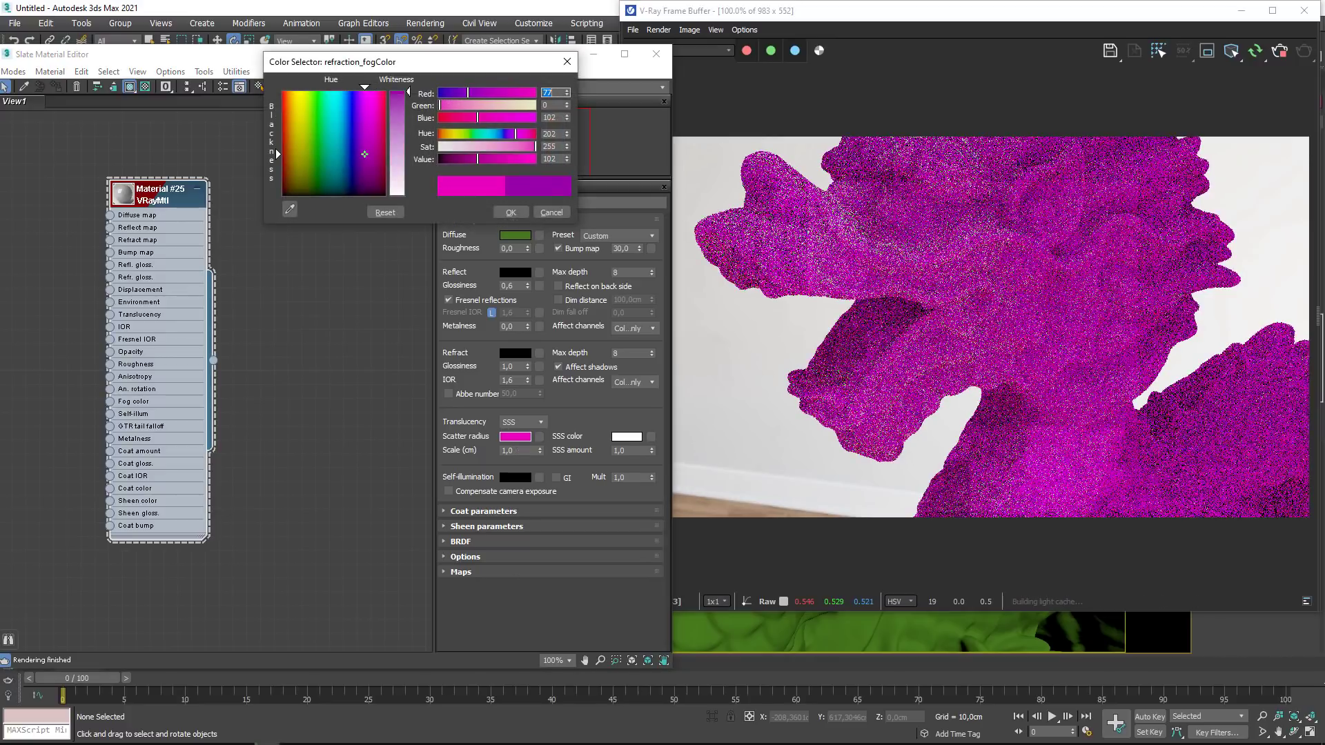
click(515, 209)
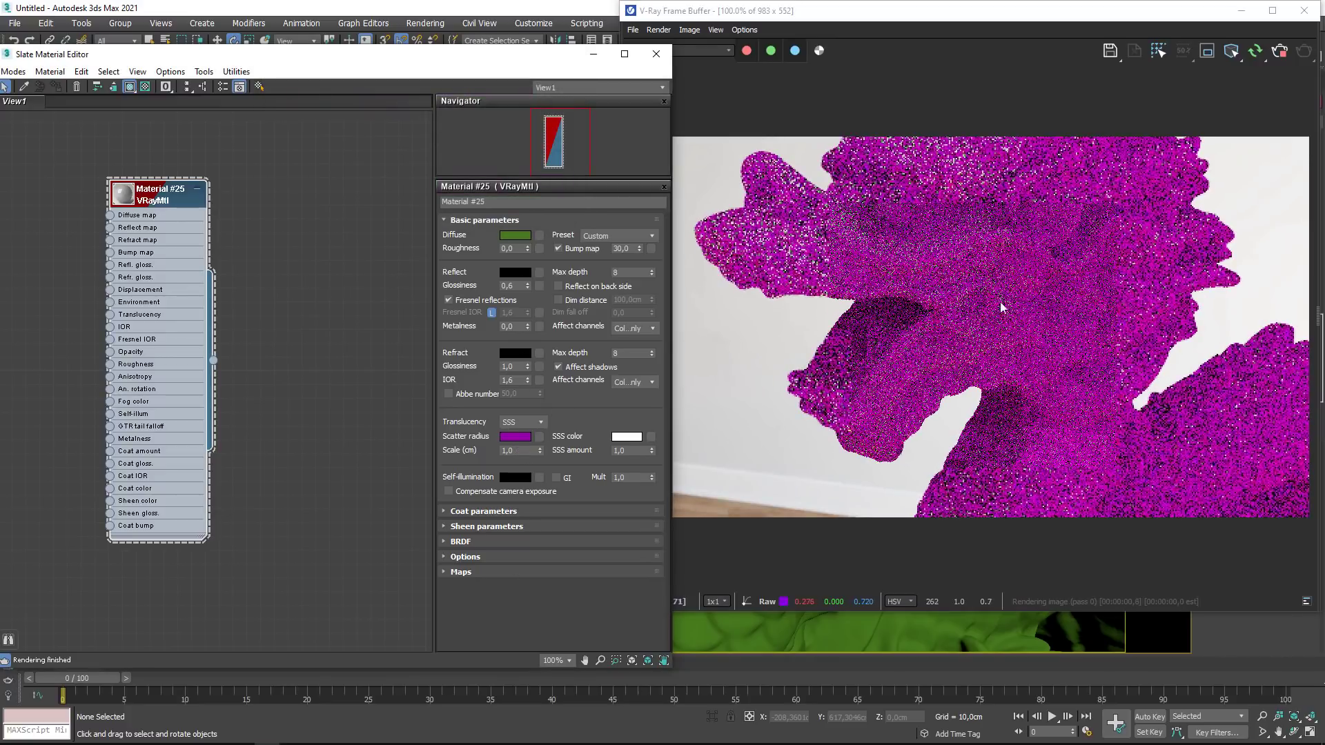
double_click(514, 451)
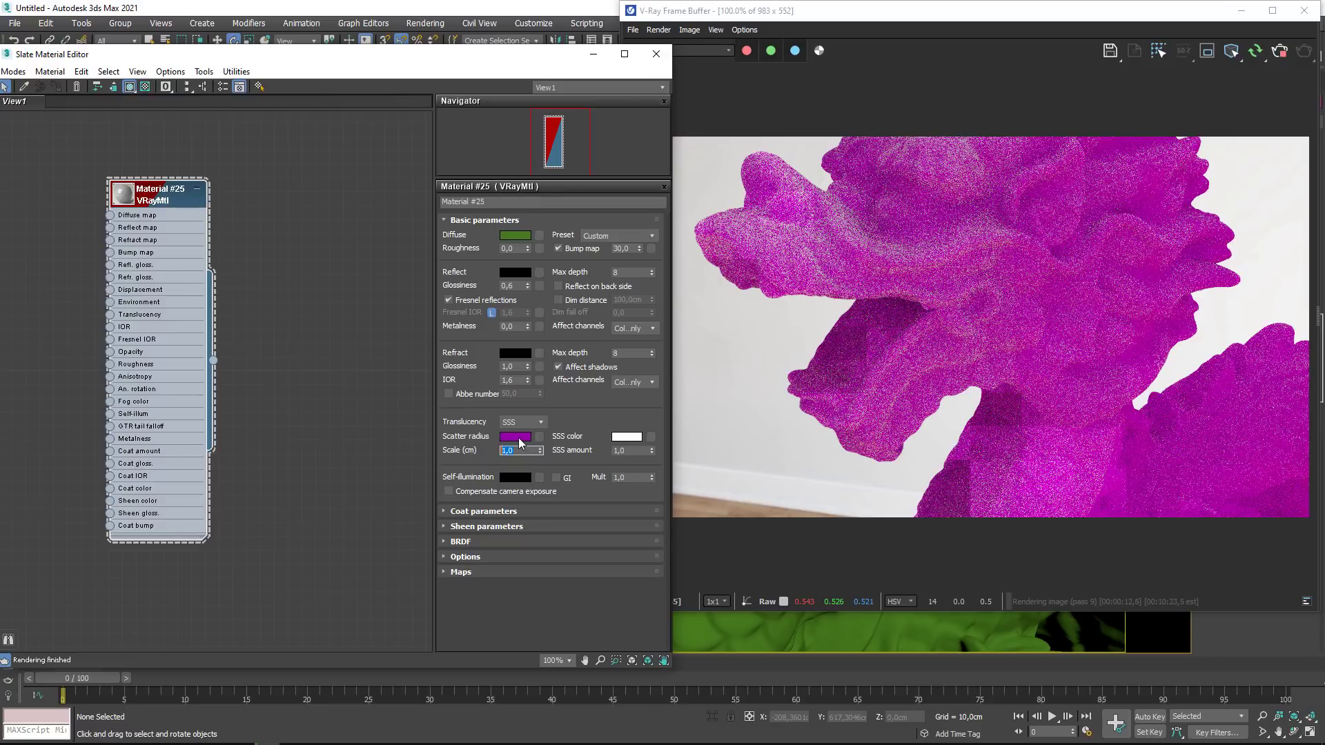
Step: Change the scatter radius color to a muted dark green
click(518, 437)
drag(324, 173, 313, 181)
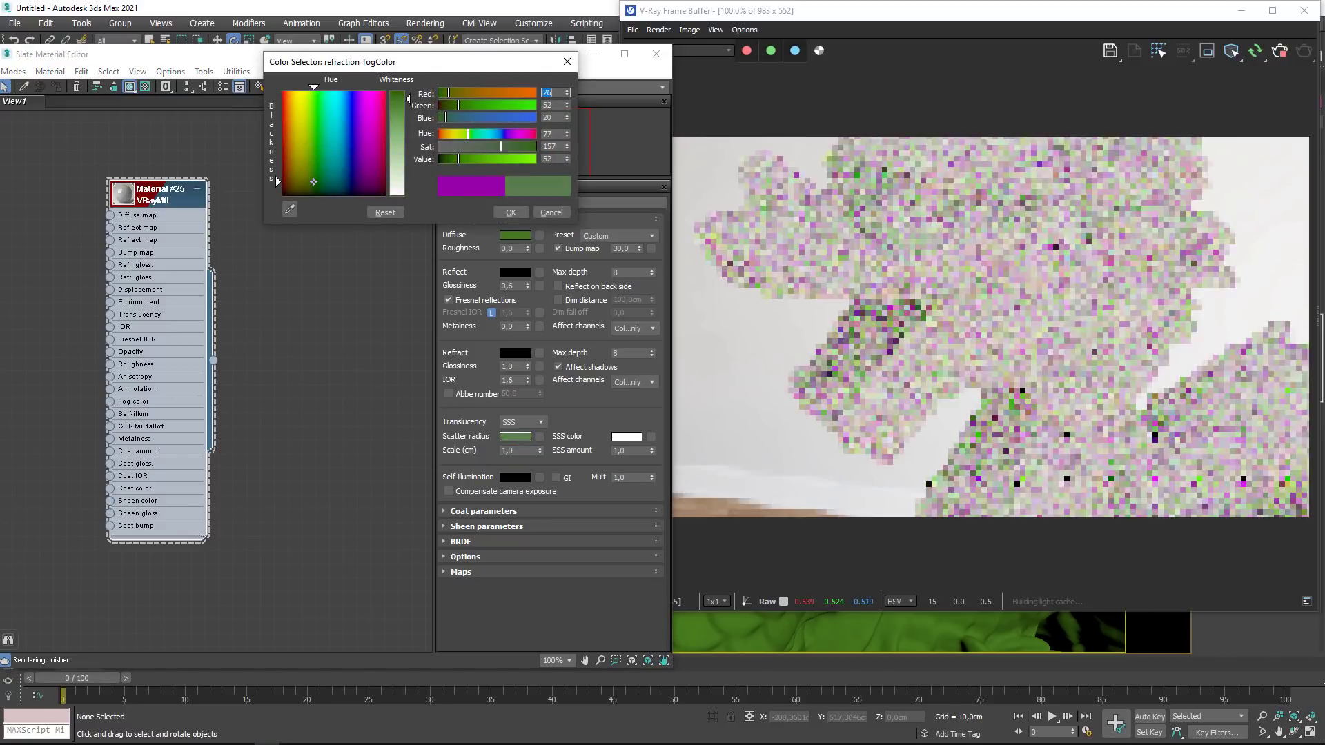
click(516, 212)
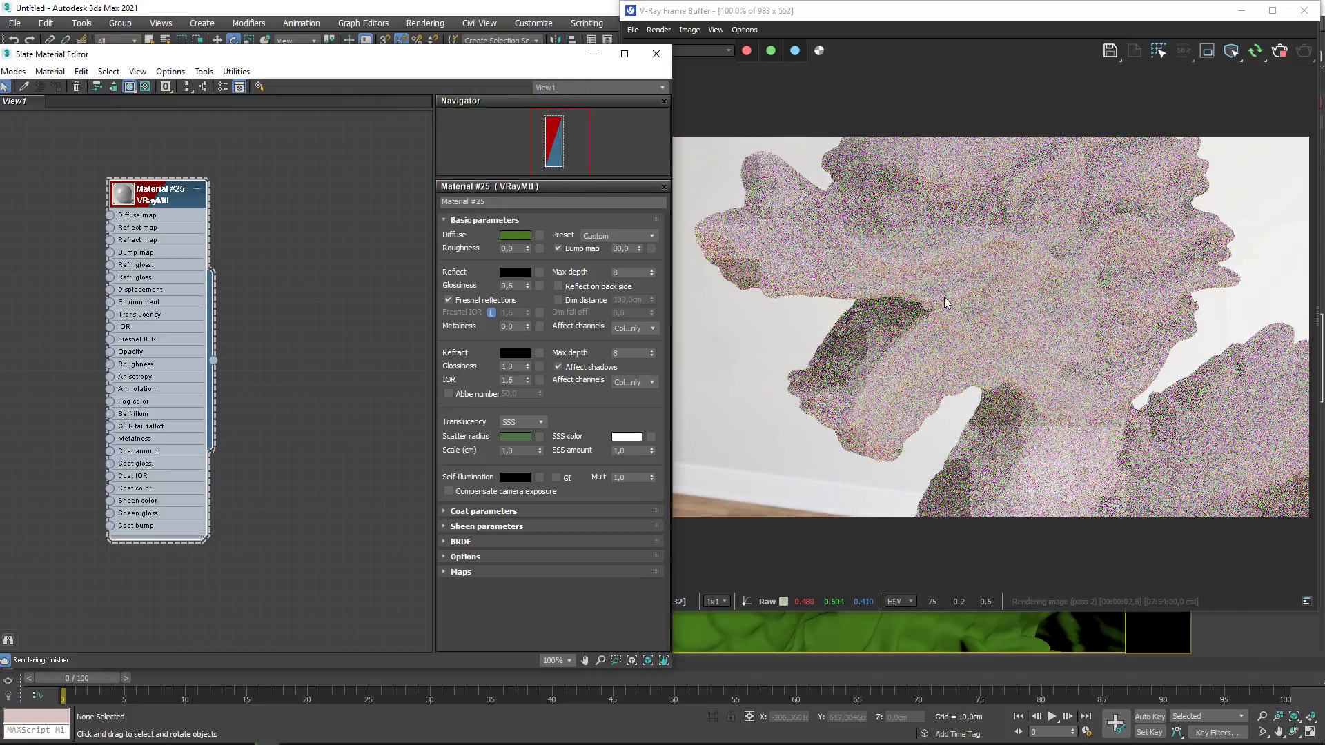
click(517, 450)
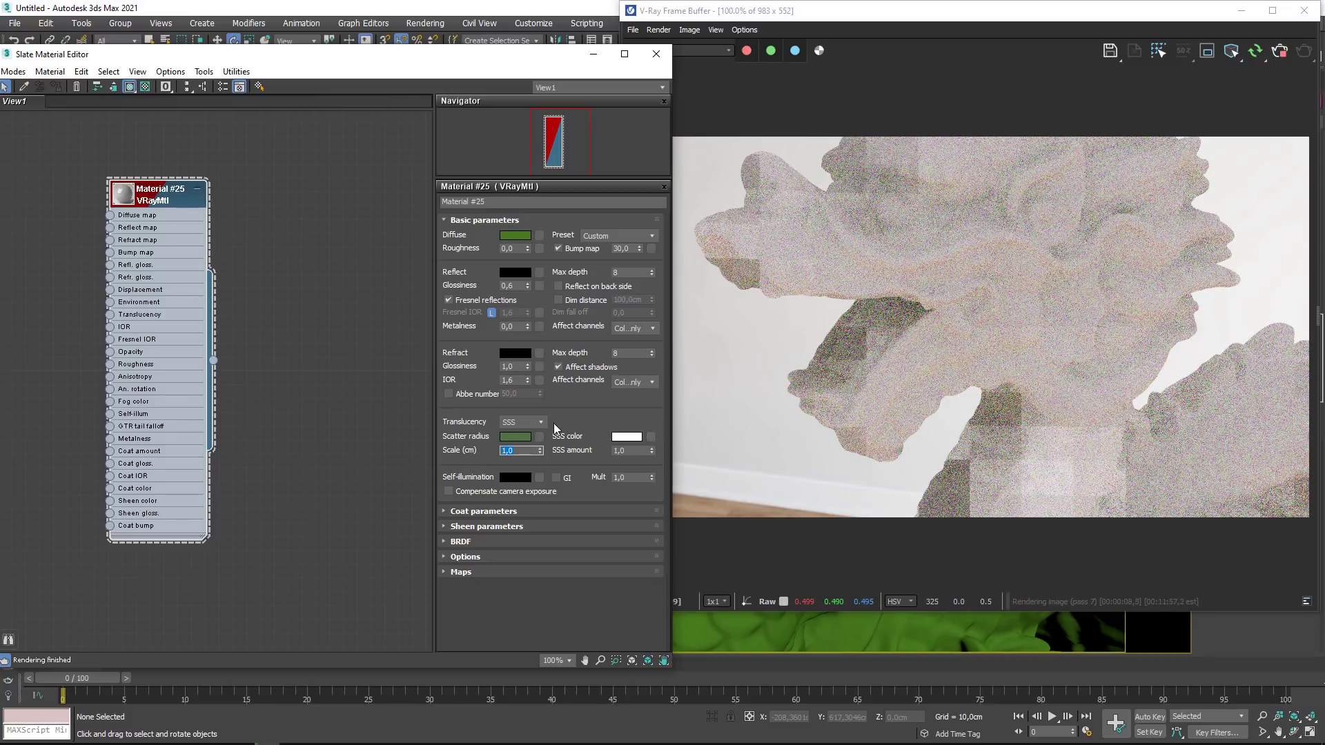
Step: Set the SSS color to a dark green with hue 77, saturation 221 and value 33
click(626, 437)
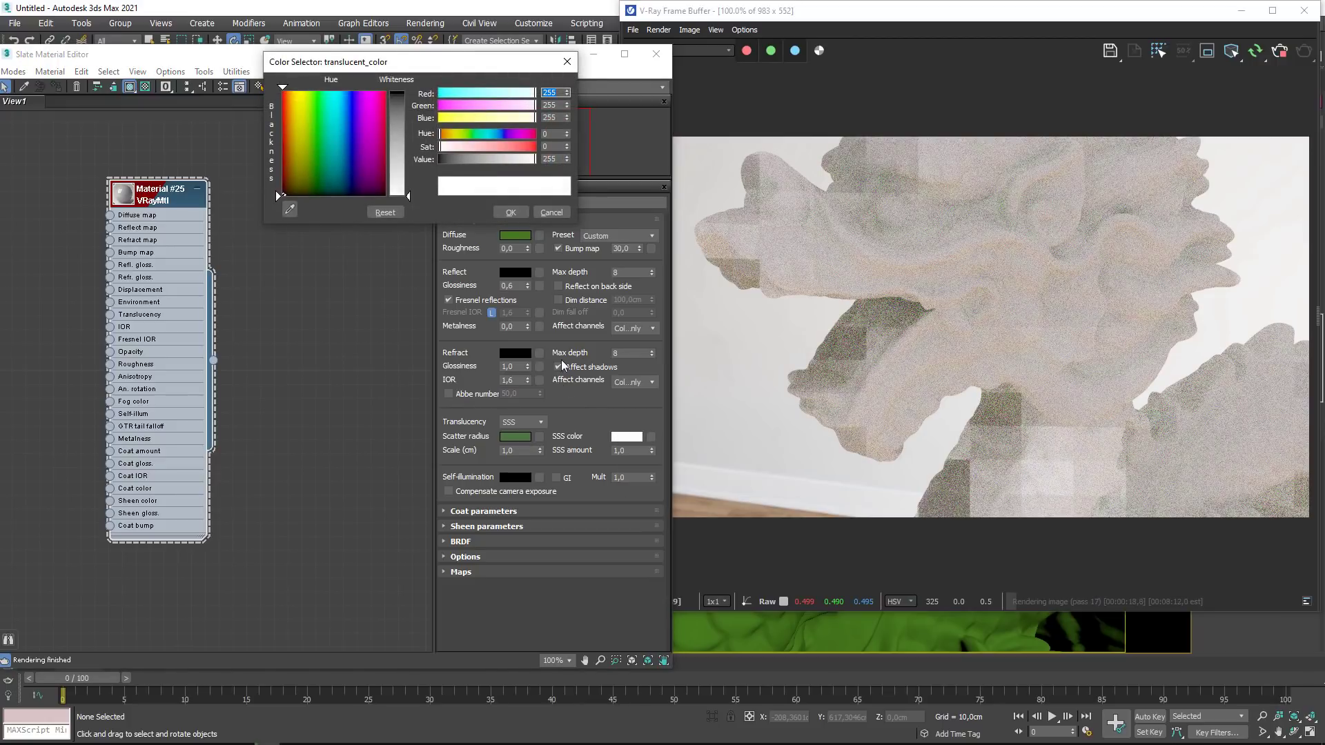
click(307, 183)
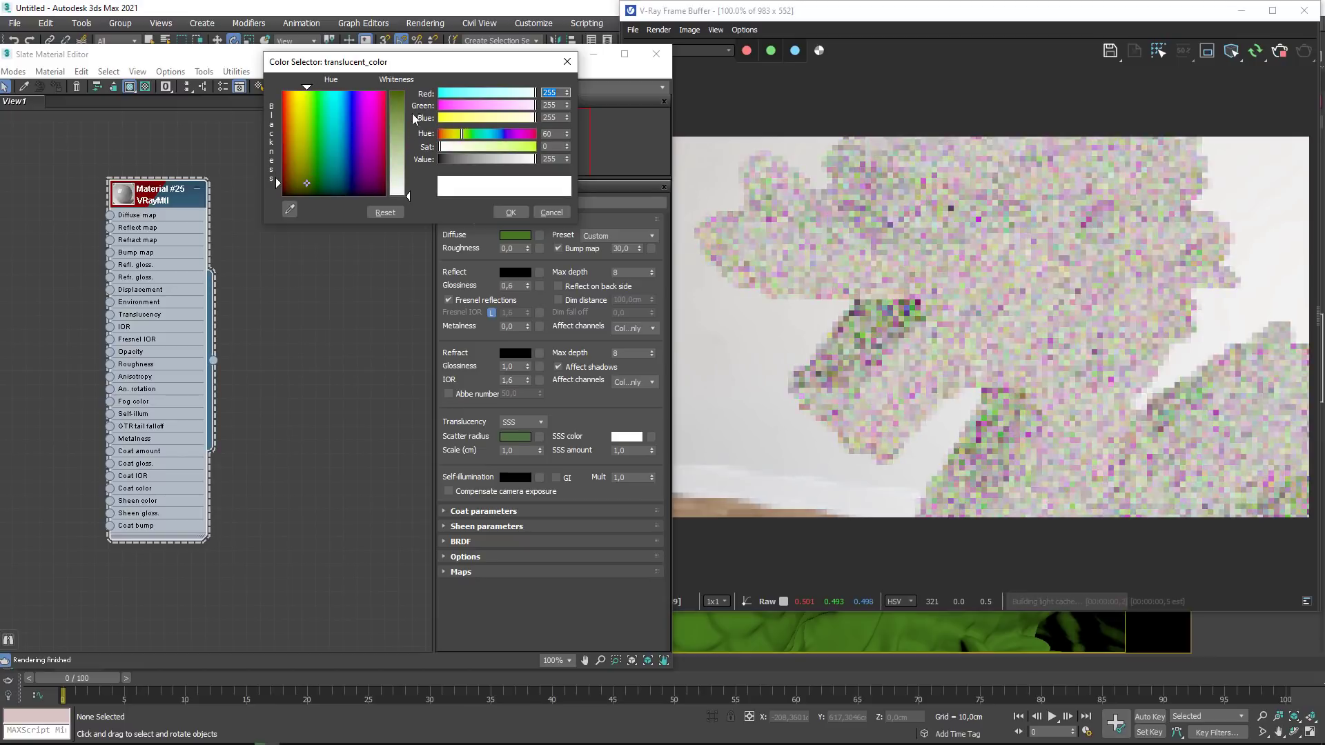
drag(412, 113, 411, 97)
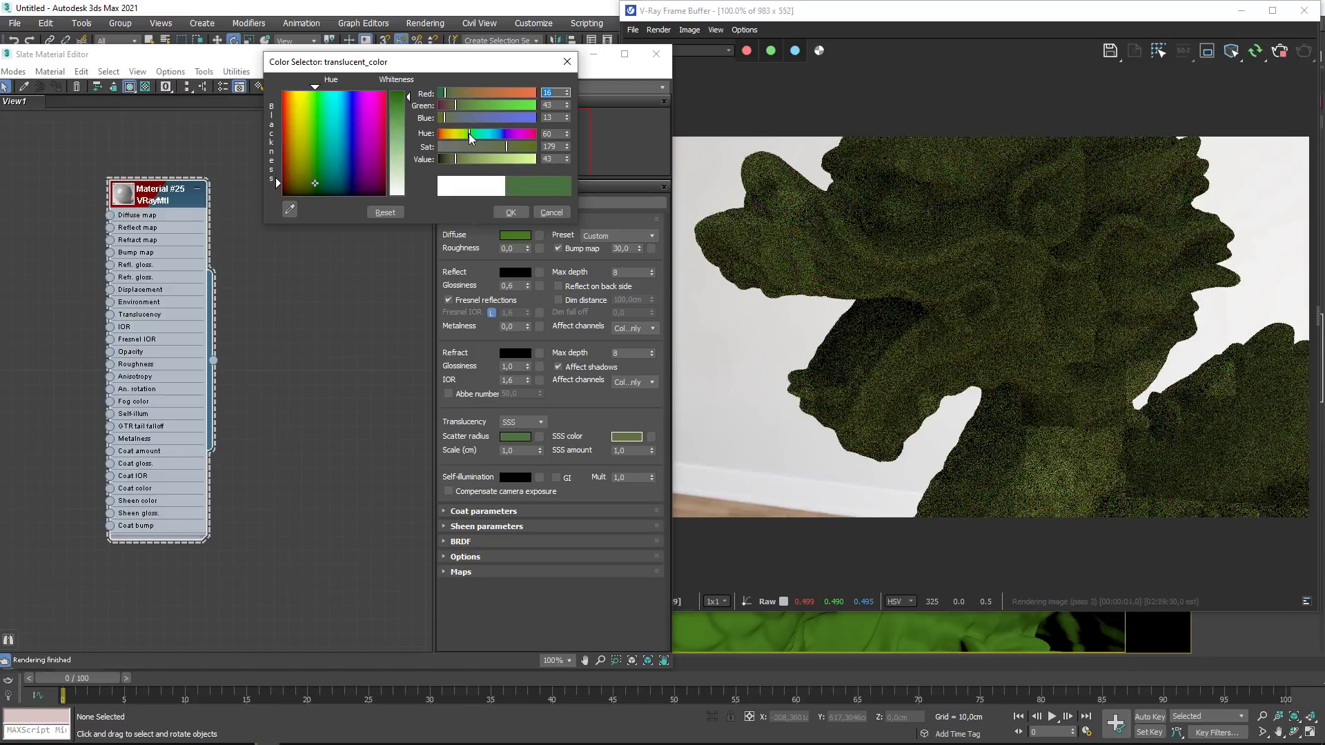
drag(506, 146, 523, 146)
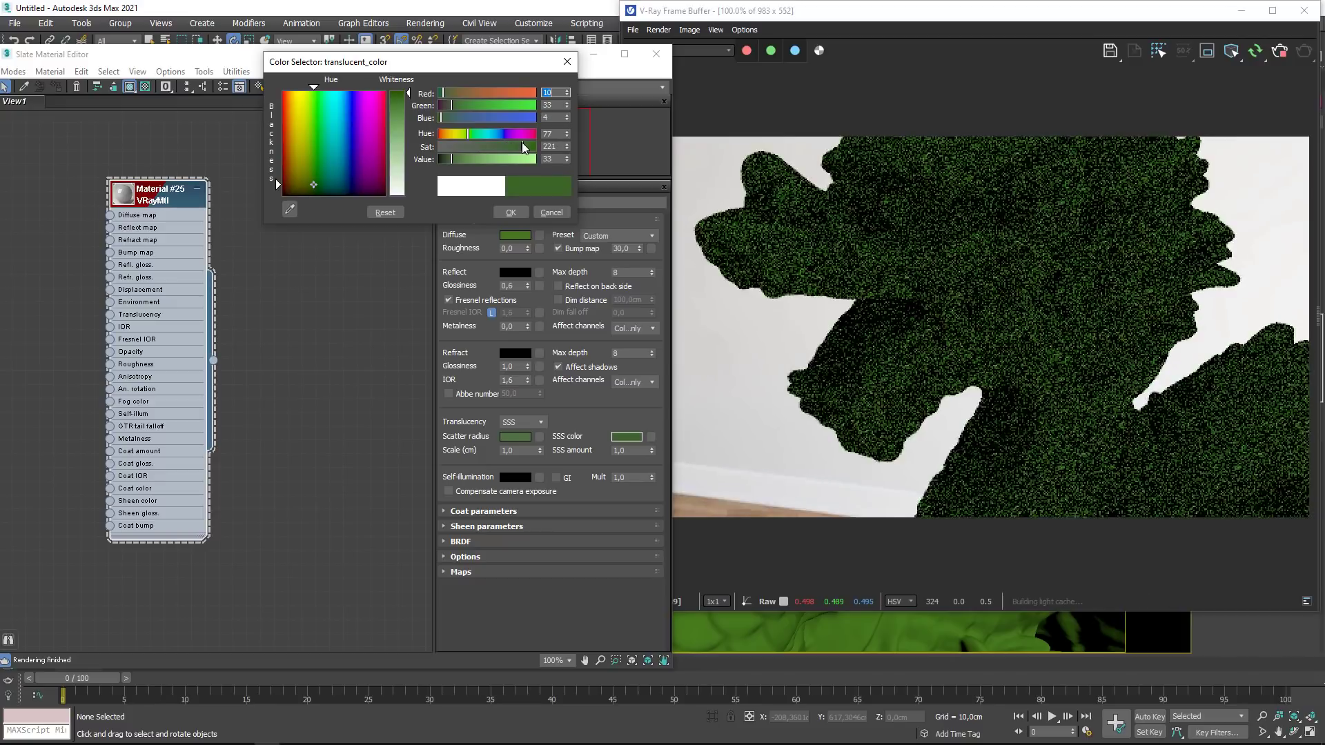
click(519, 213)
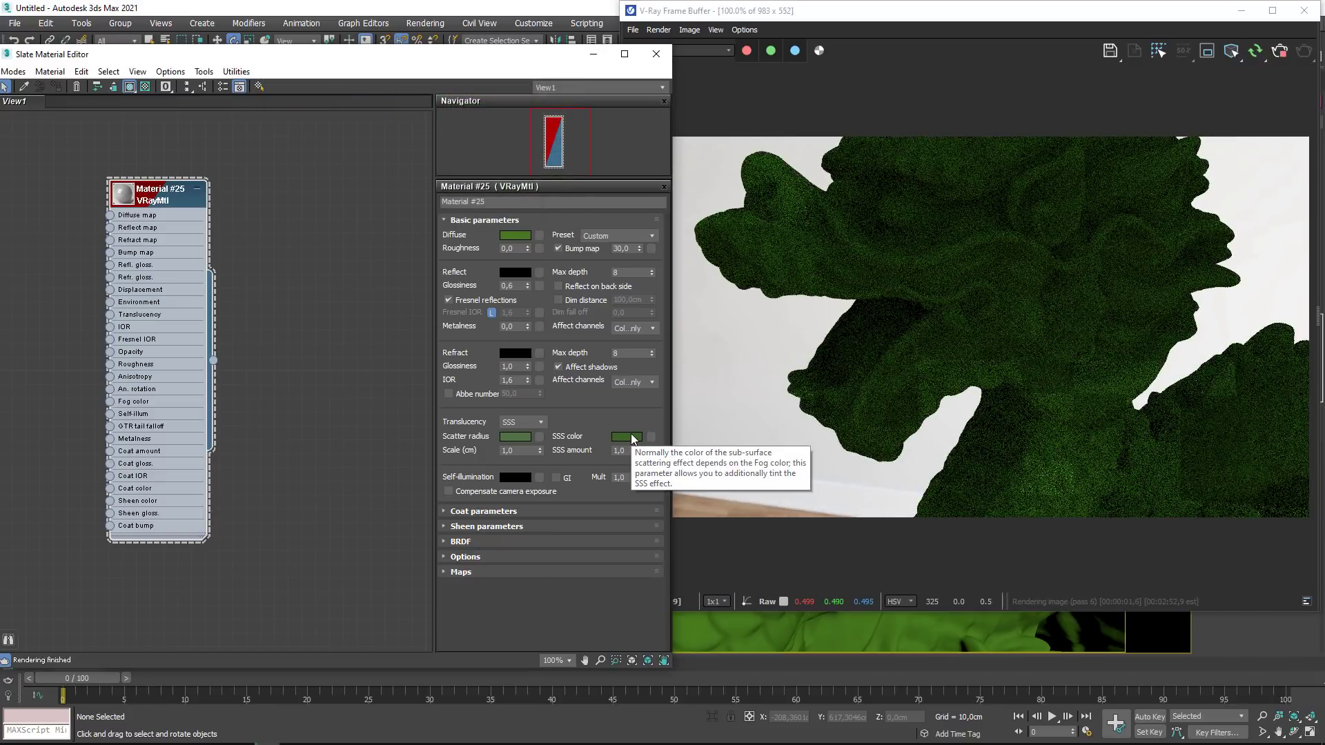
Step: Set the scatter radius color to a bright yellow of RGB 179, 174, 38
click(514, 437)
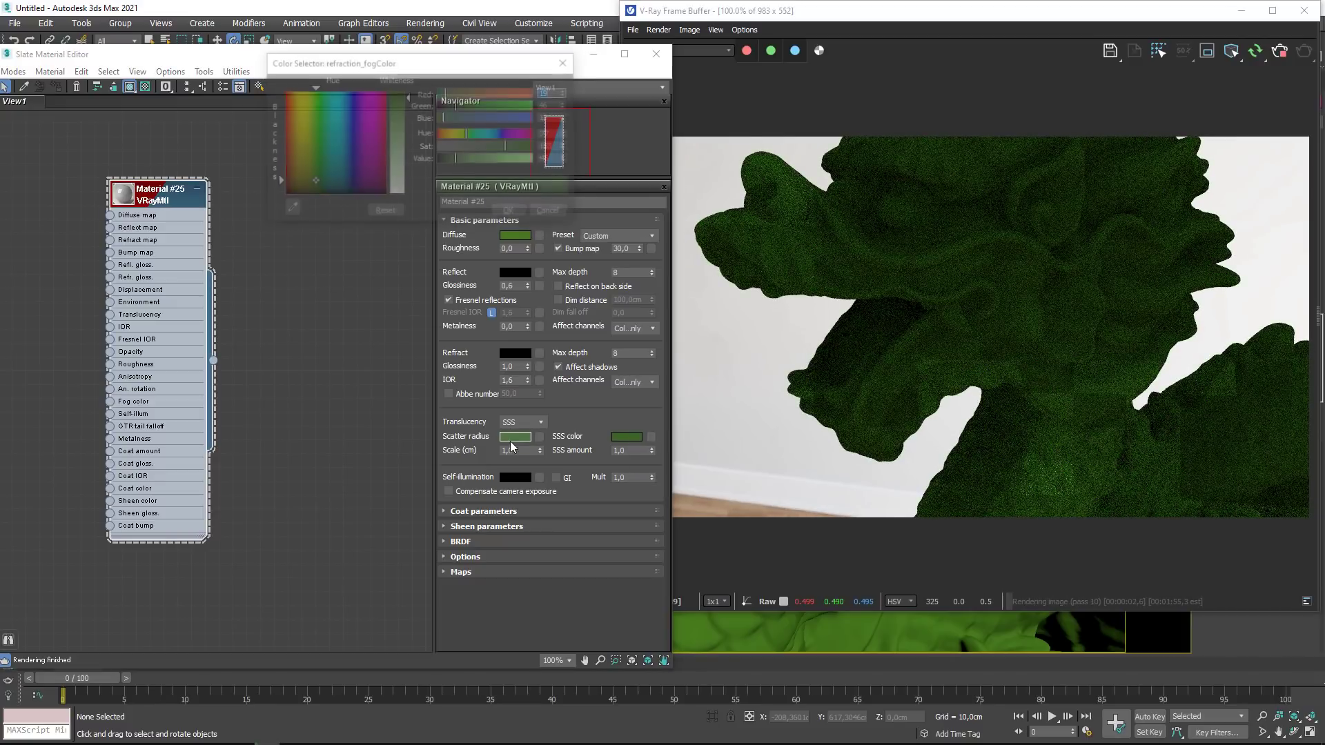
click(480, 159)
click(457, 132)
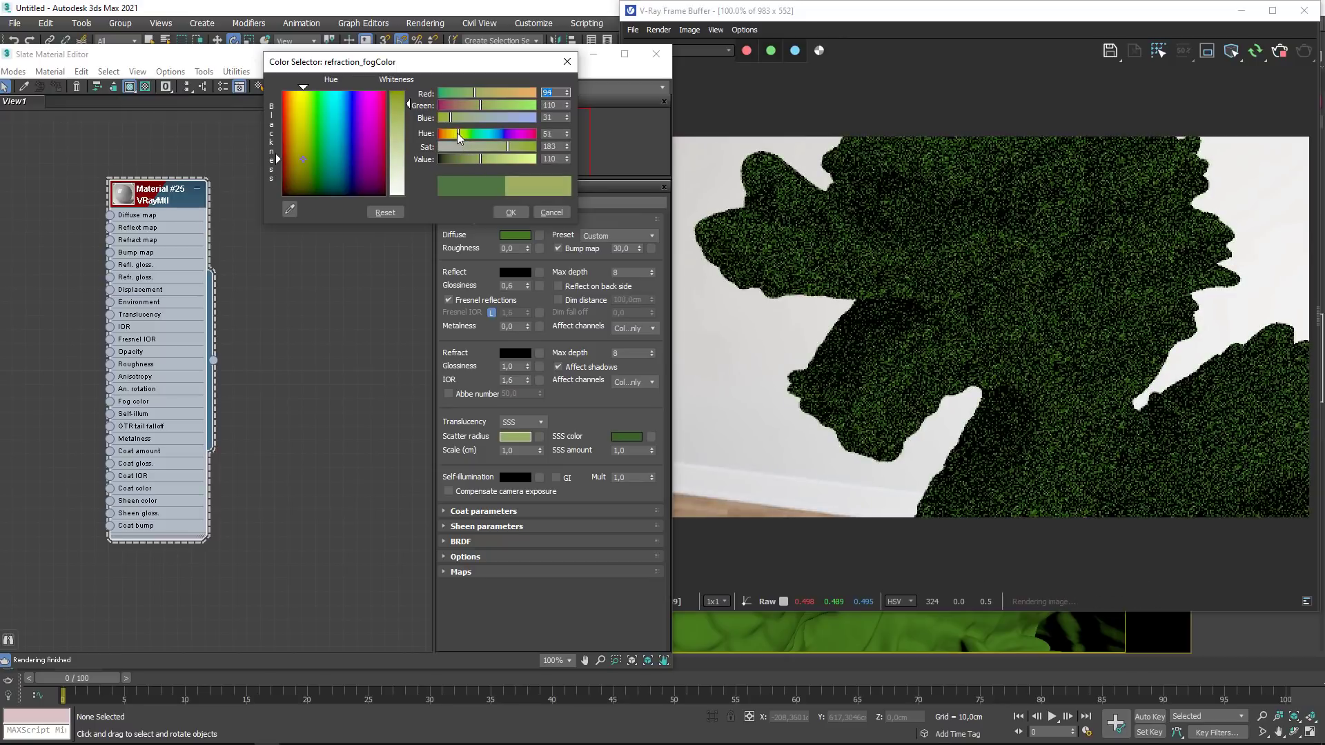
click(454, 133)
drag(484, 158, 489, 160)
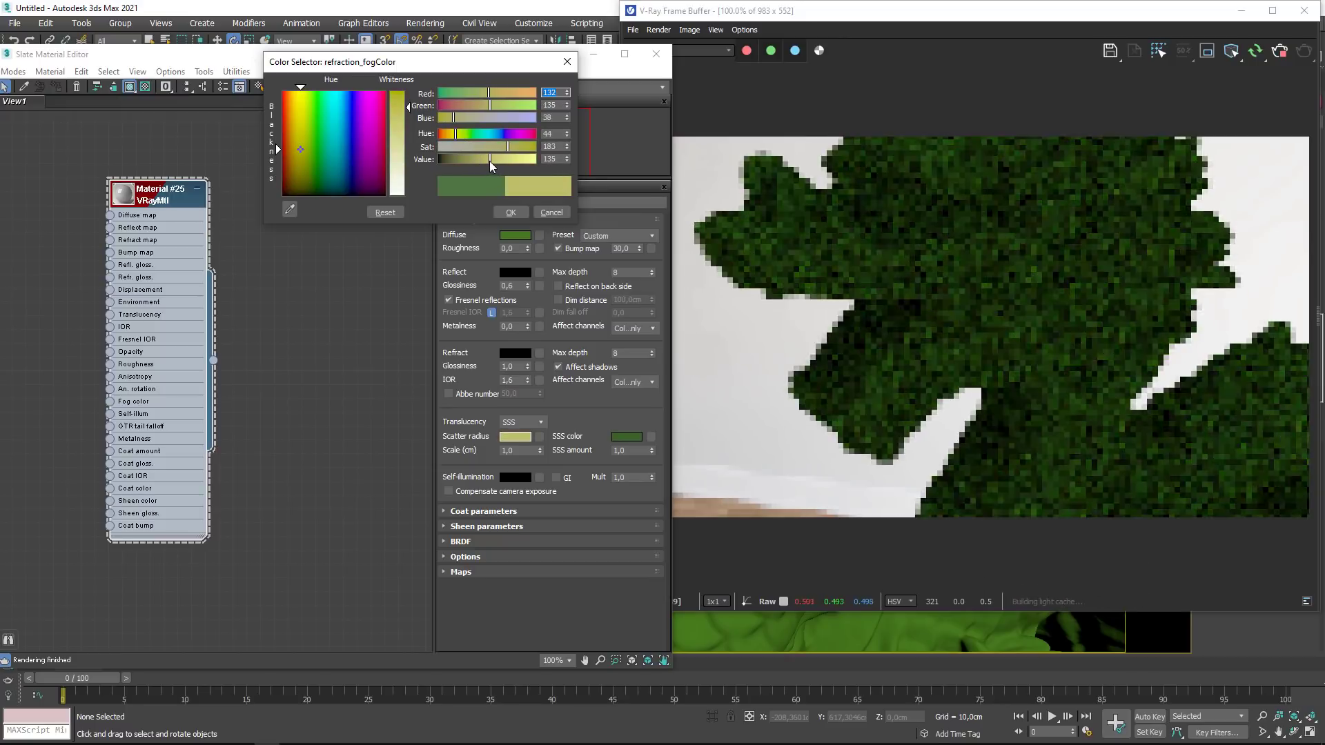
drag(278, 148, 277, 128)
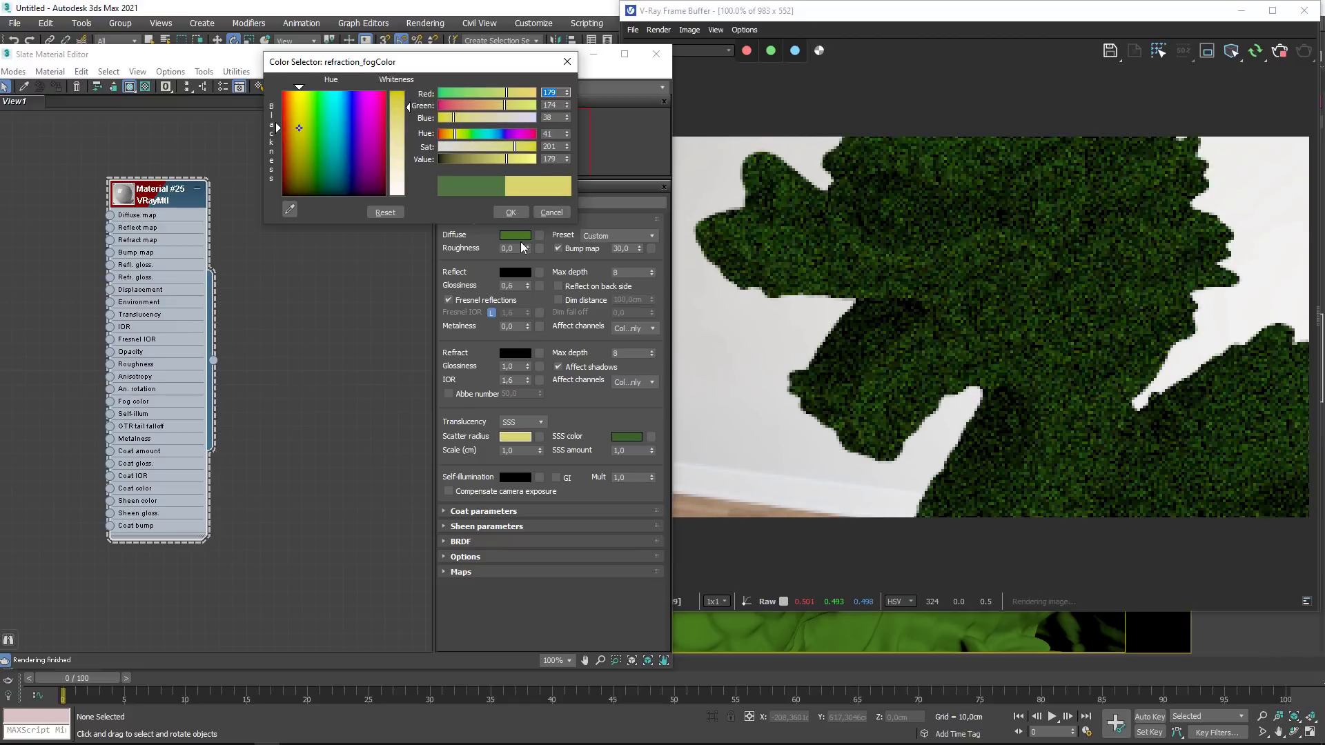
click(515, 211)
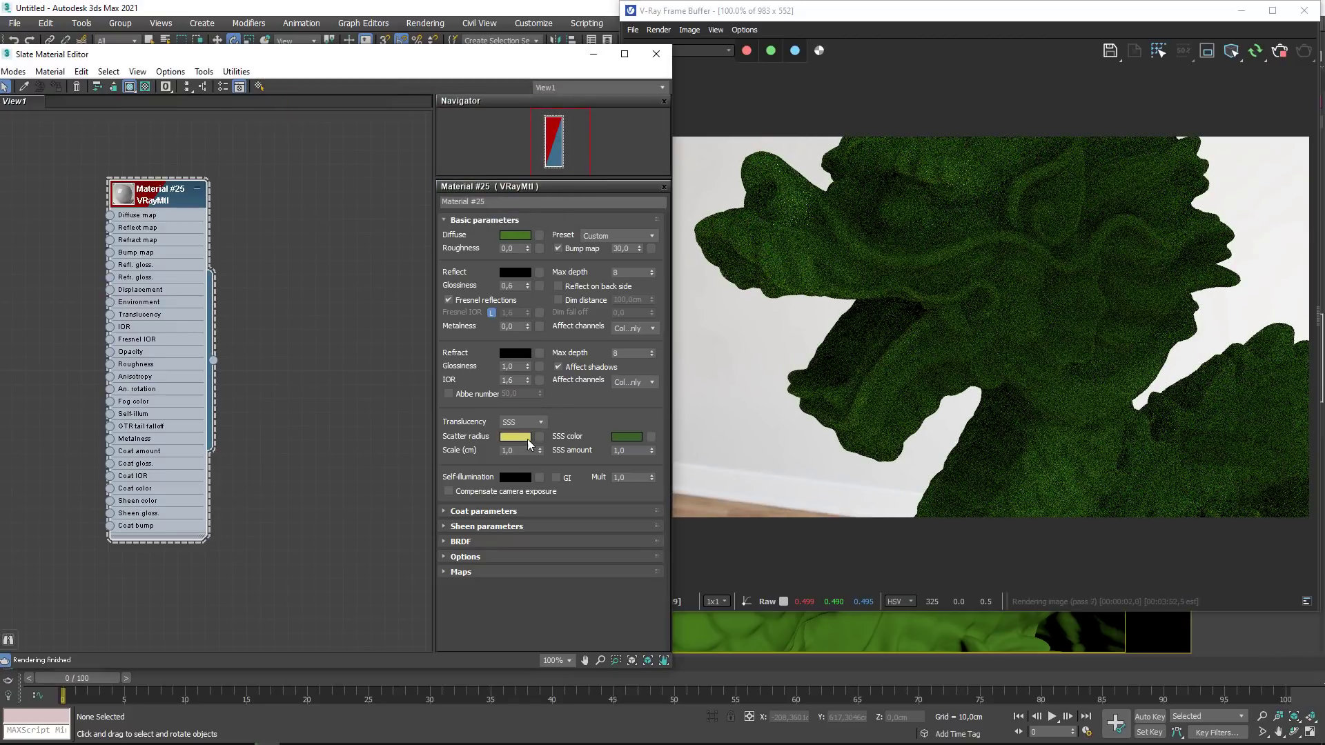
Step: Set the subsurface scattering scale to 10 cm
click(514, 450)
text(10)
key(Return)
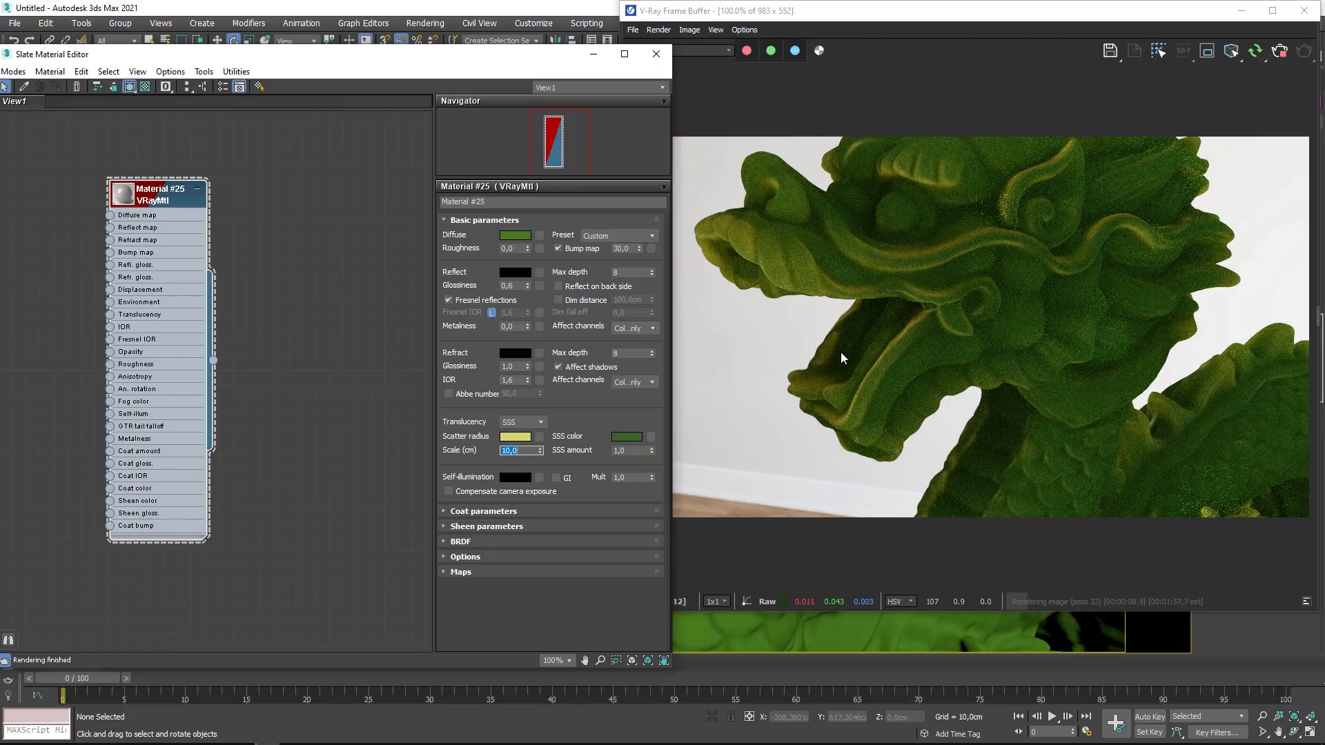
Step: Brighten the SSS color to a medium green of RGB 24, 77, 9
click(630, 437)
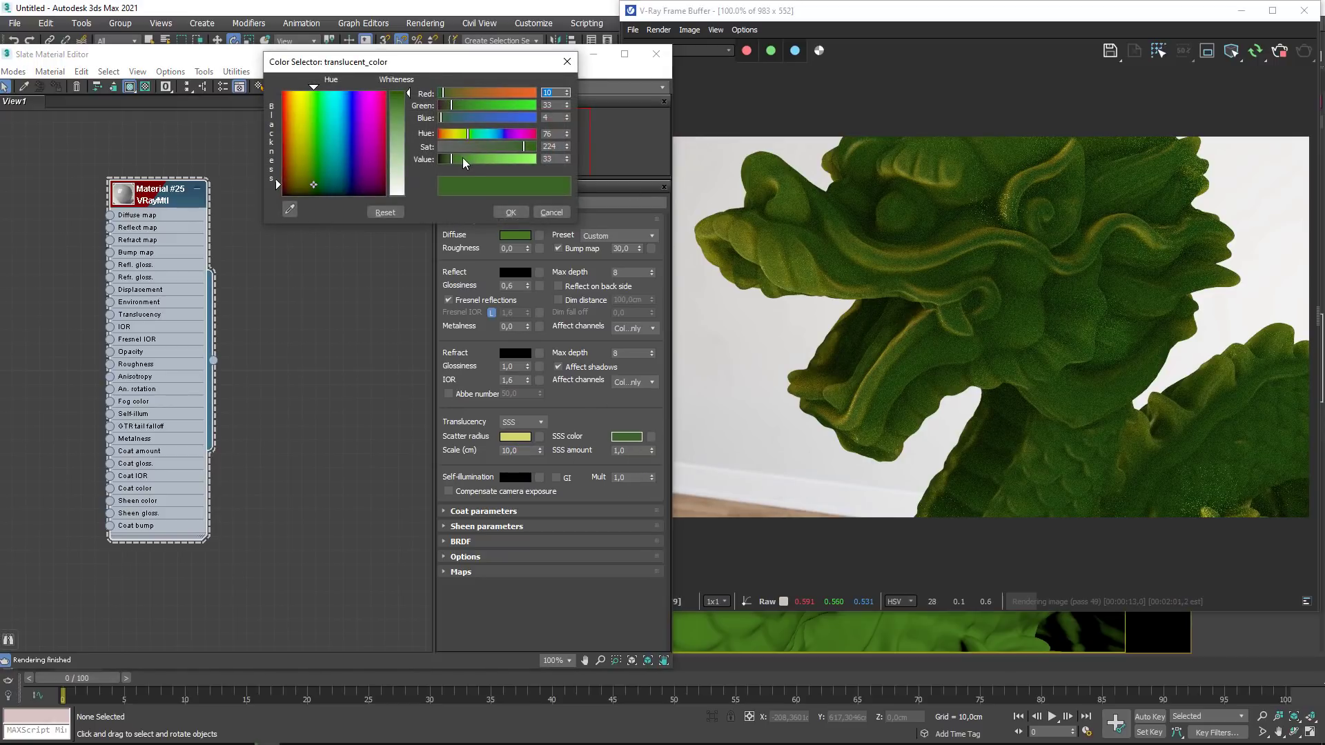
drag(457, 158, 466, 159)
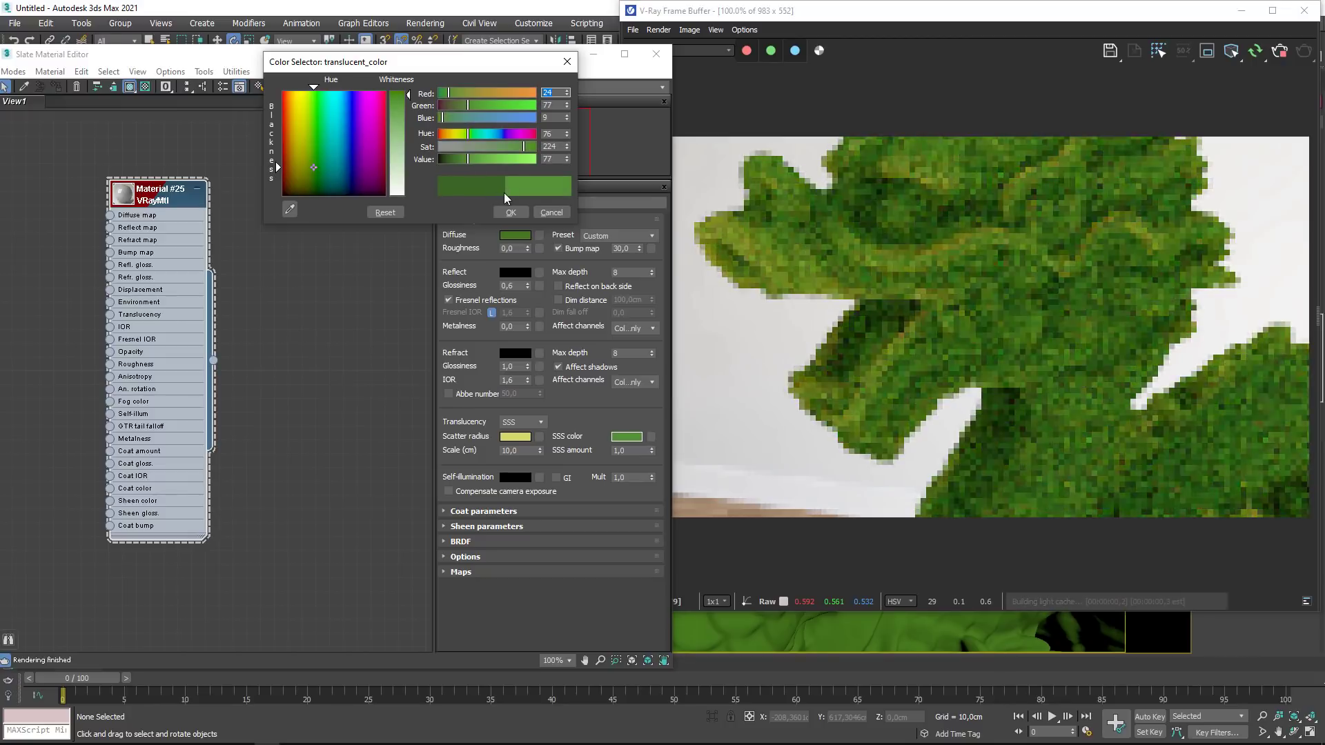
click(511, 212)
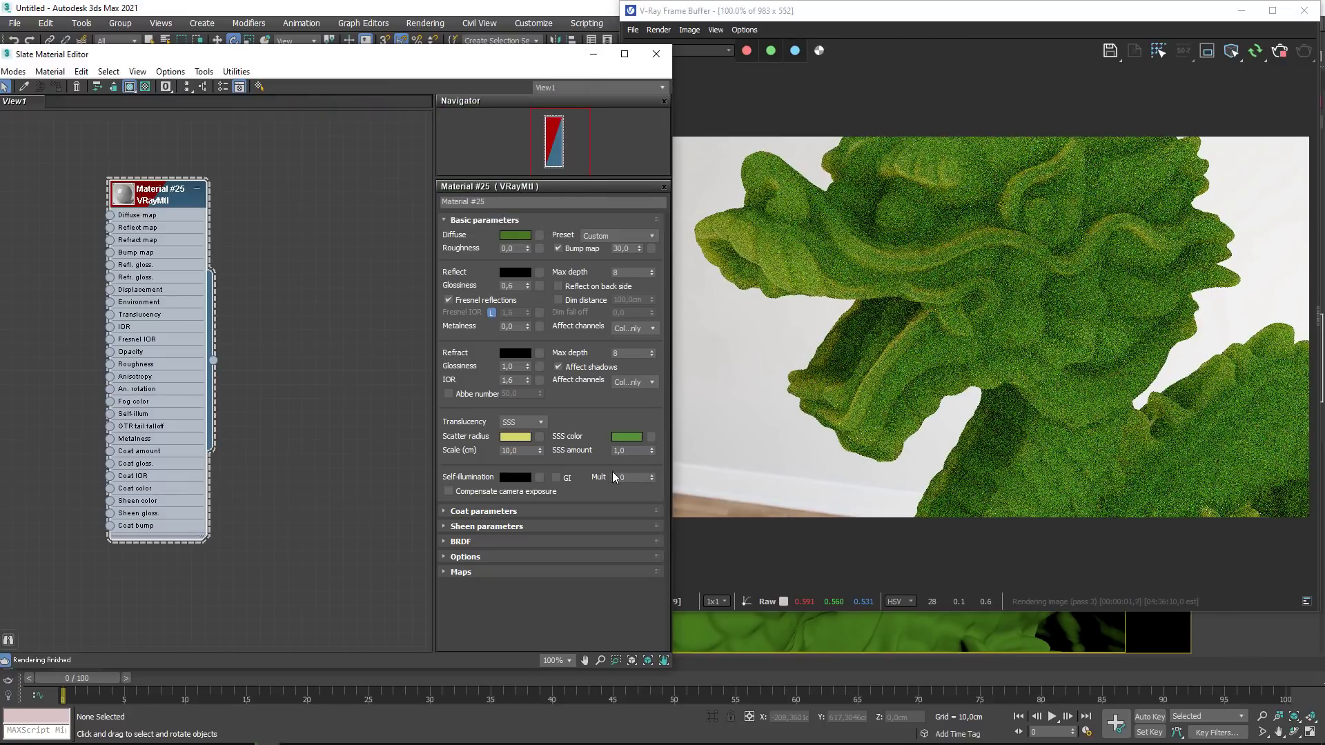
click(502, 451)
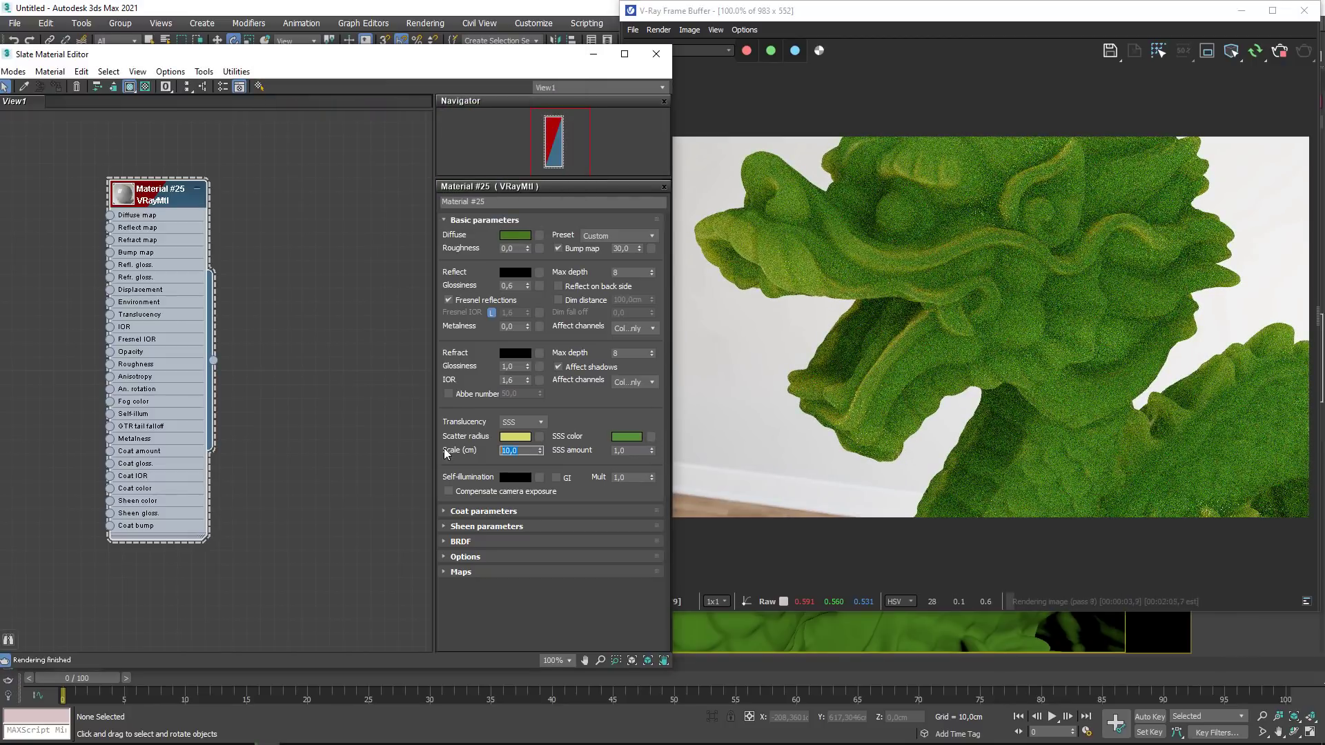
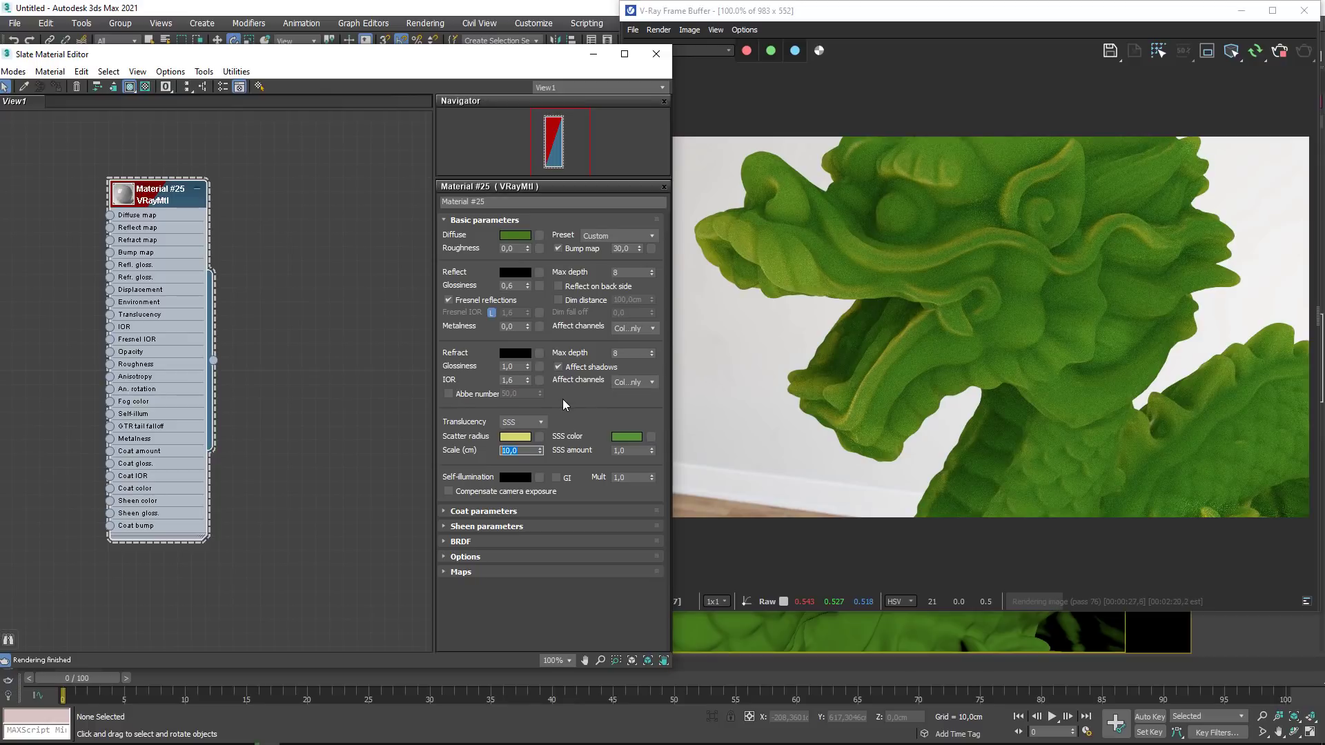
Step: Set the material's reflection color to pure white
click(515, 272)
drag(408, 93, 408, 196)
click(523, 217)
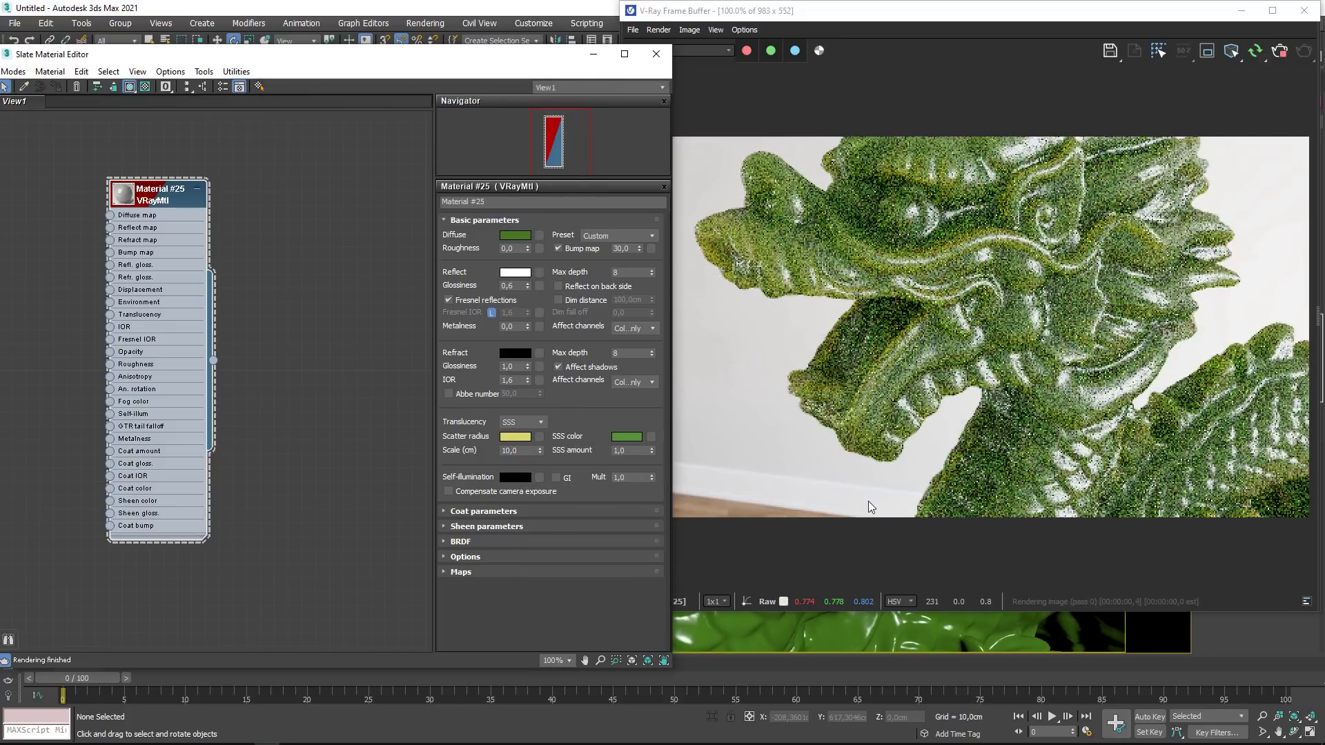
Step: Close the material editor and examine the glossy translucent effect on the dragon's thin tail fins and thicker body
click(655, 53)
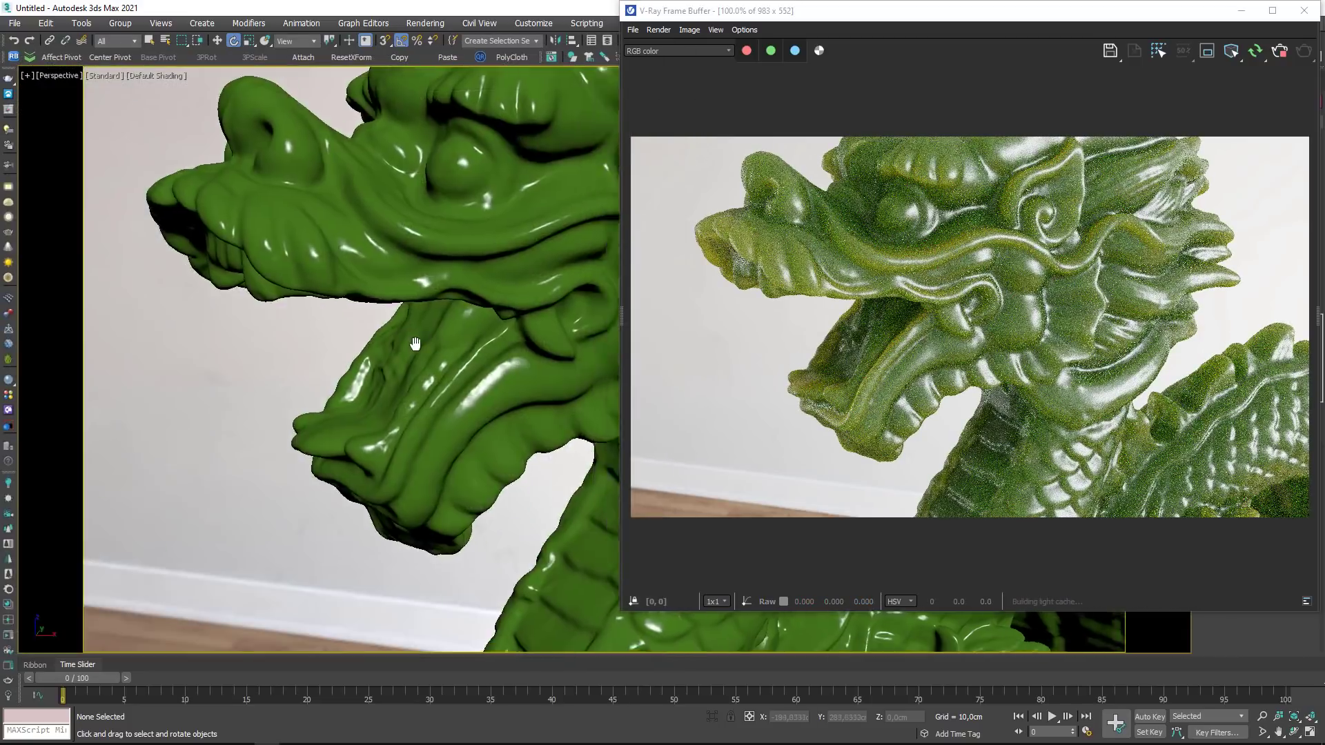
scroll(483, 359, down, 5)
alt+middle_drag(483, 359, 441, 324)
scroll(600, 363, down, 3)
scroll(404, 316, up, 3)
scroll(404, 316, up, 5)
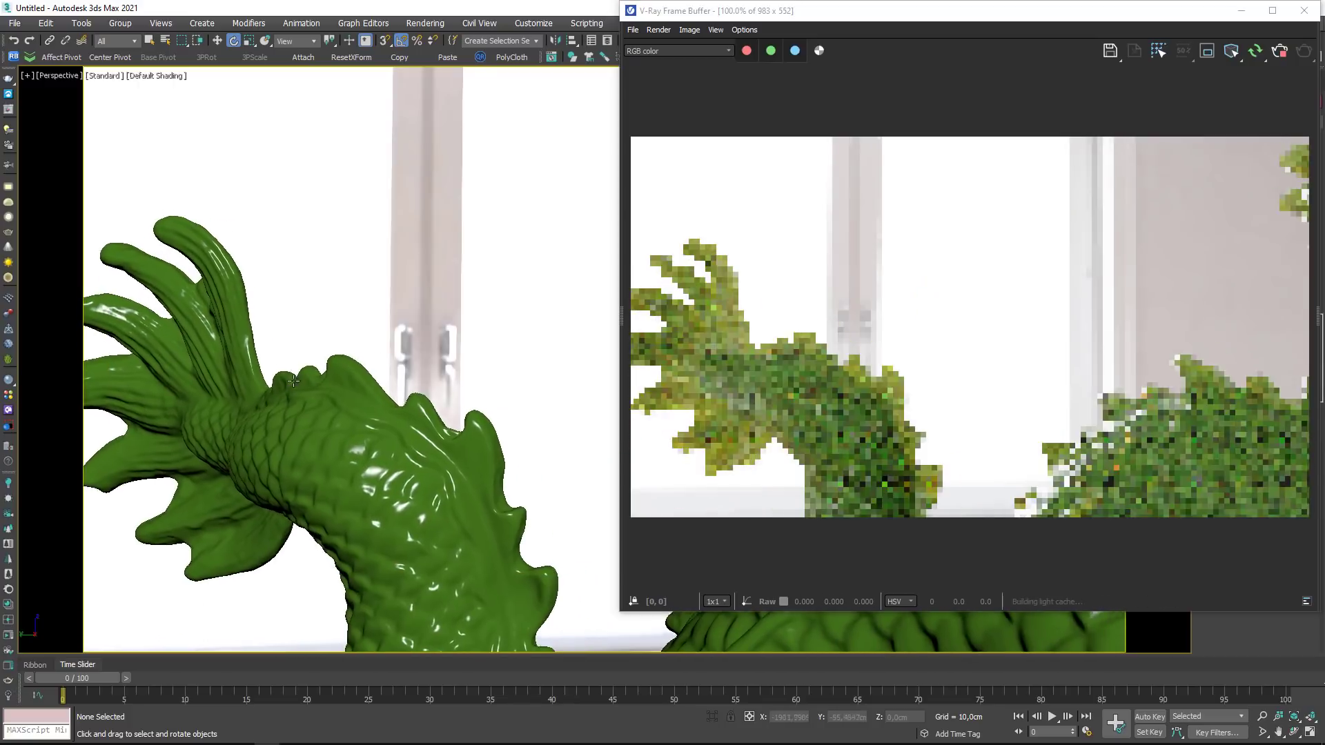
scroll(717, 388, up, 1)
scroll(717, 283, down, 1)
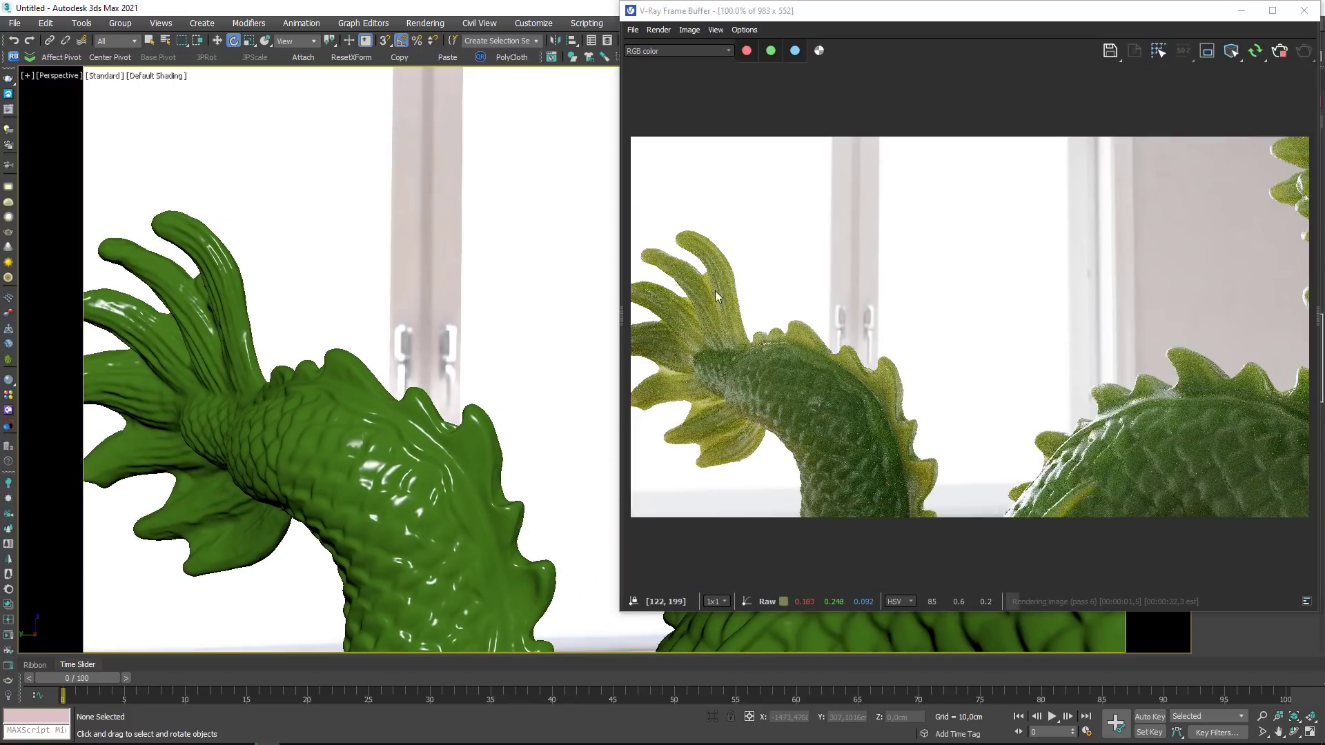
scroll(766, 389, up, 1)
scroll(764, 391, down, 1)
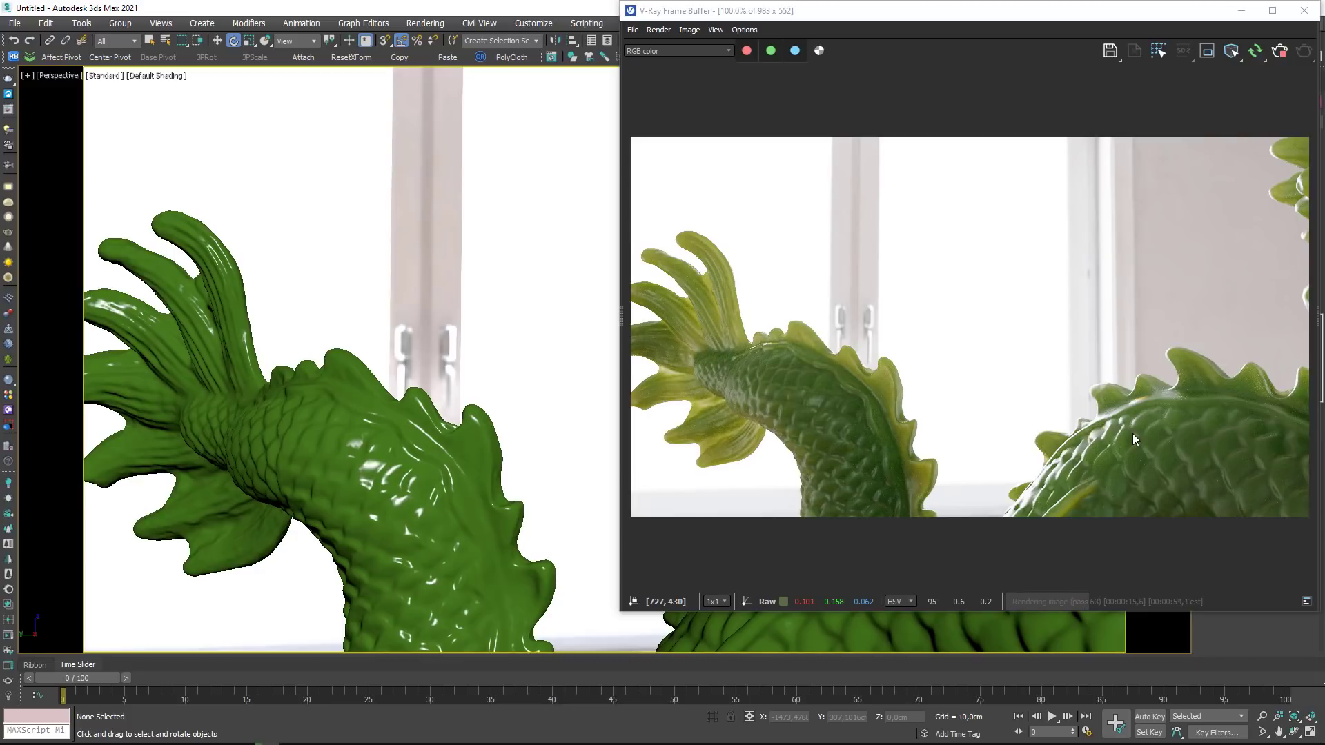
middle_drag(469, 542, 399, 433)
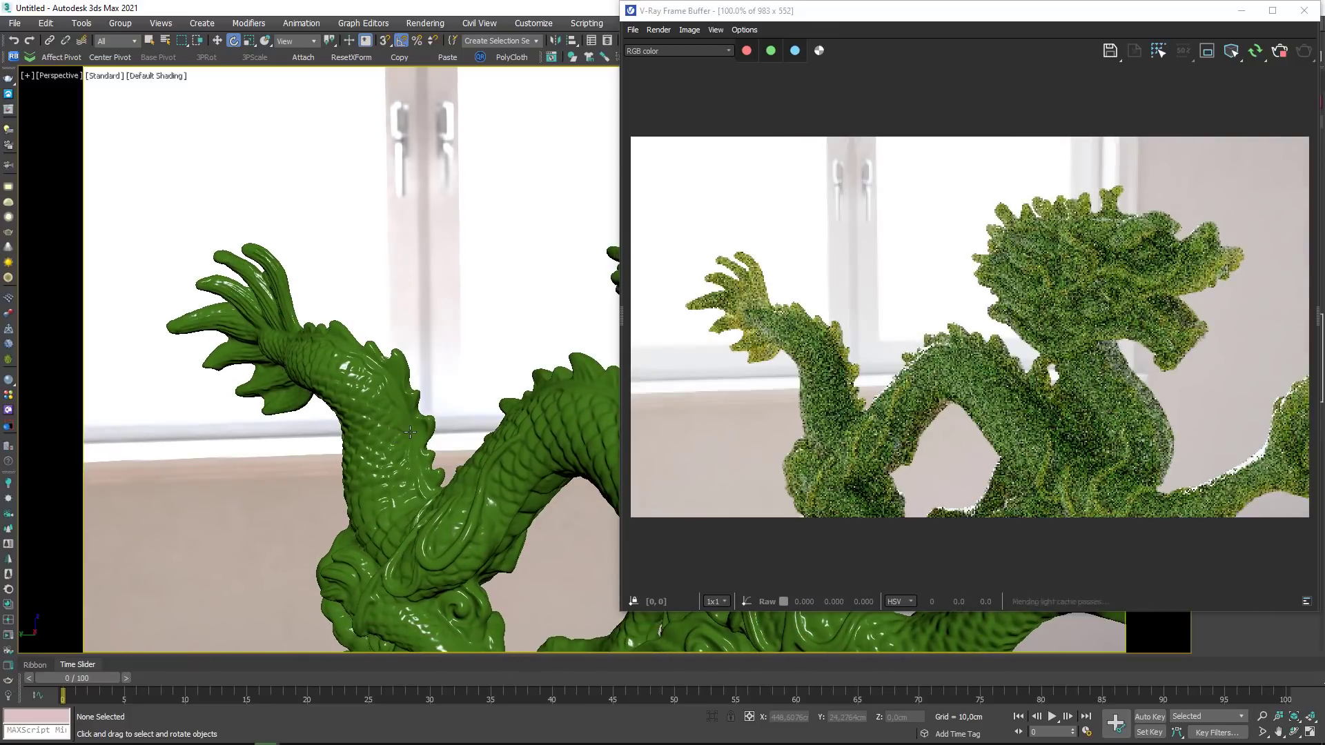
Step: Reopen the material, switch its translucency mode to Volumetric and try white as the scatter color
key(m)
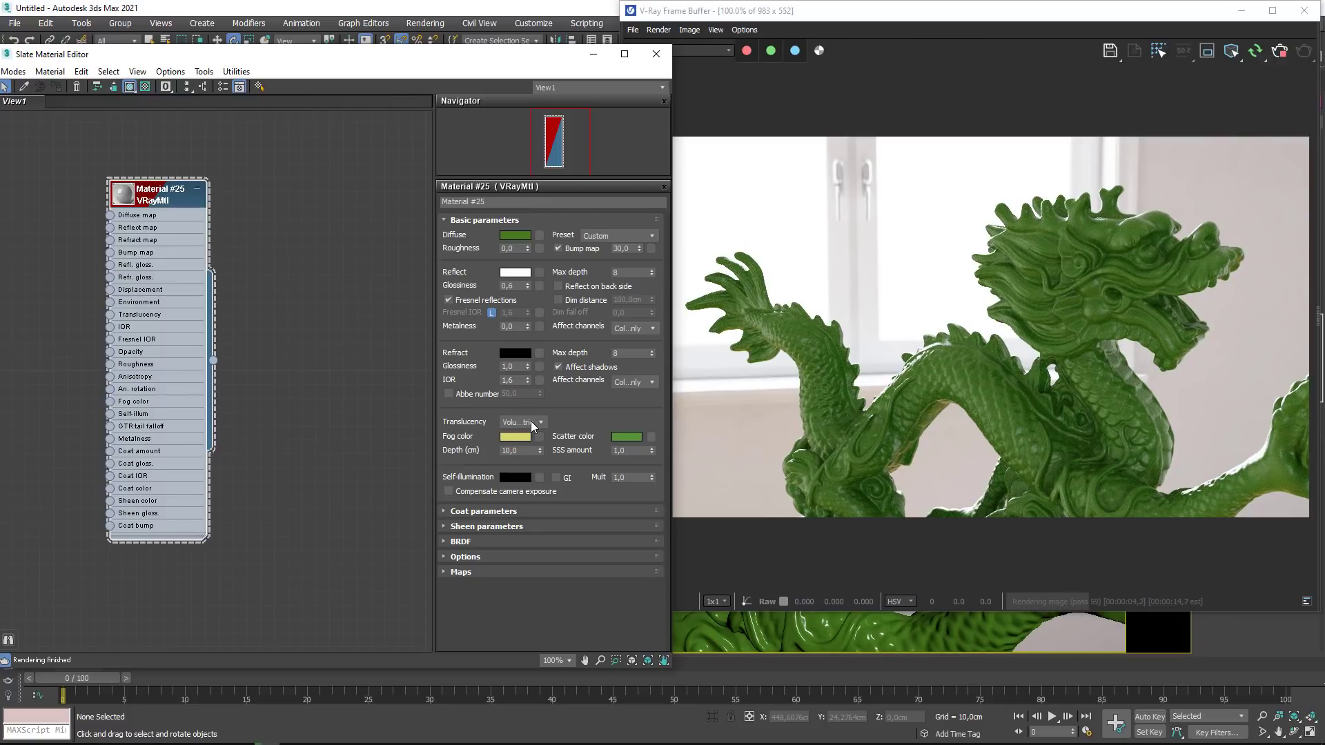
click(626, 436)
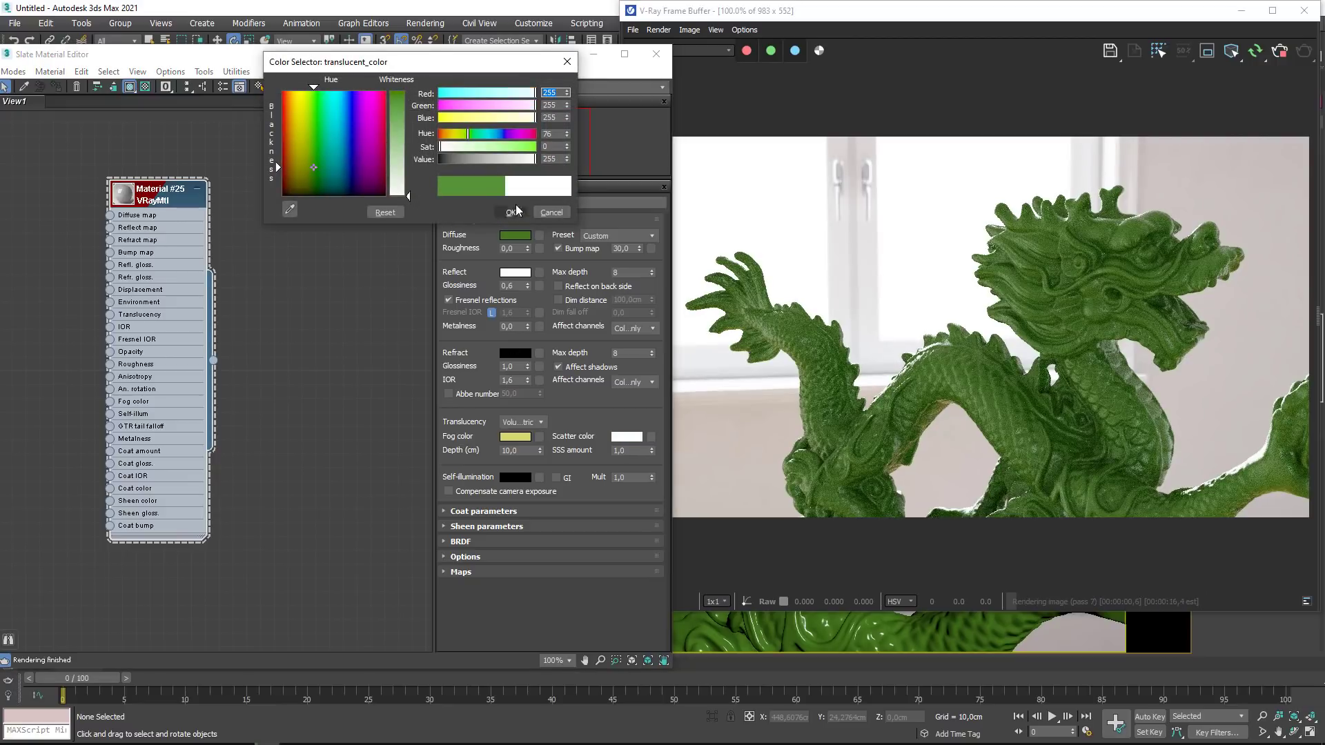
click(510, 211)
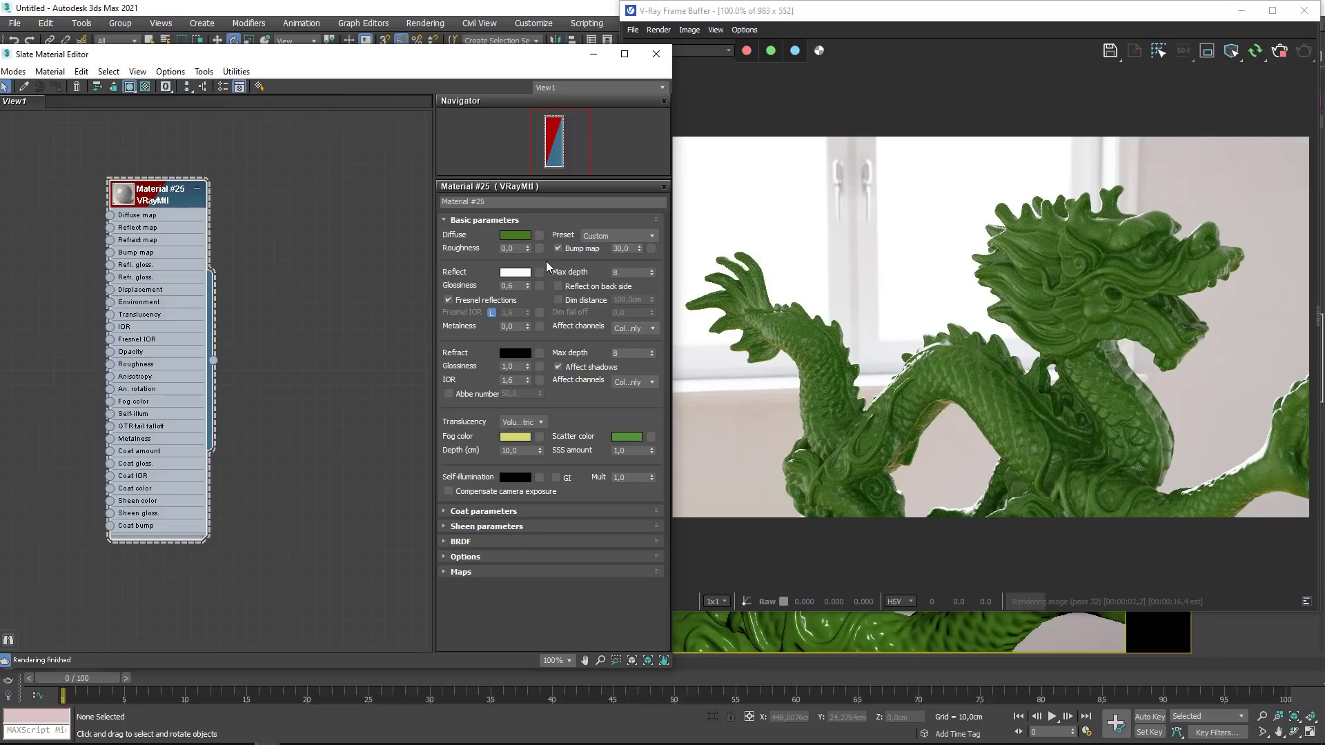
Step: Set the volumetric translucency depth to 1 cm
double_click(516, 450)
text(1)
key(Return)
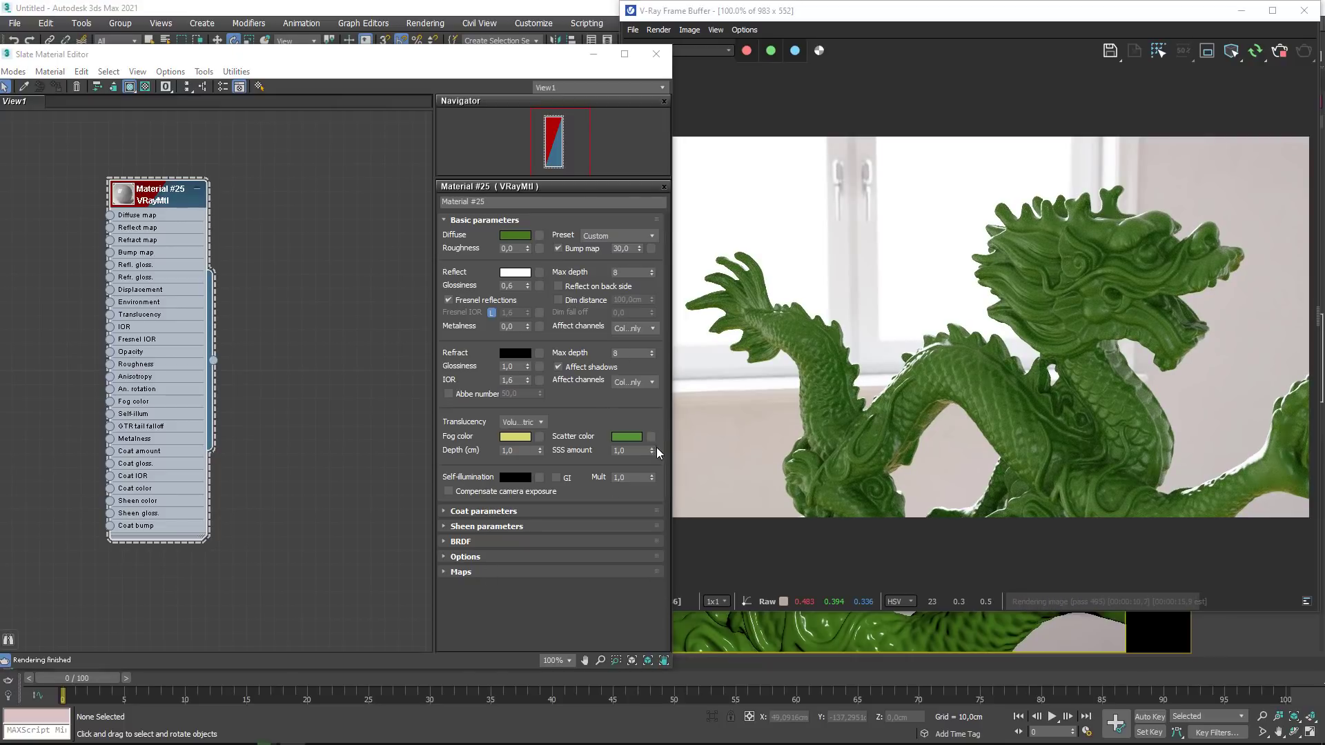
Step: Test an SSS amount of 0 and restore it to 1
double_click(629, 450)
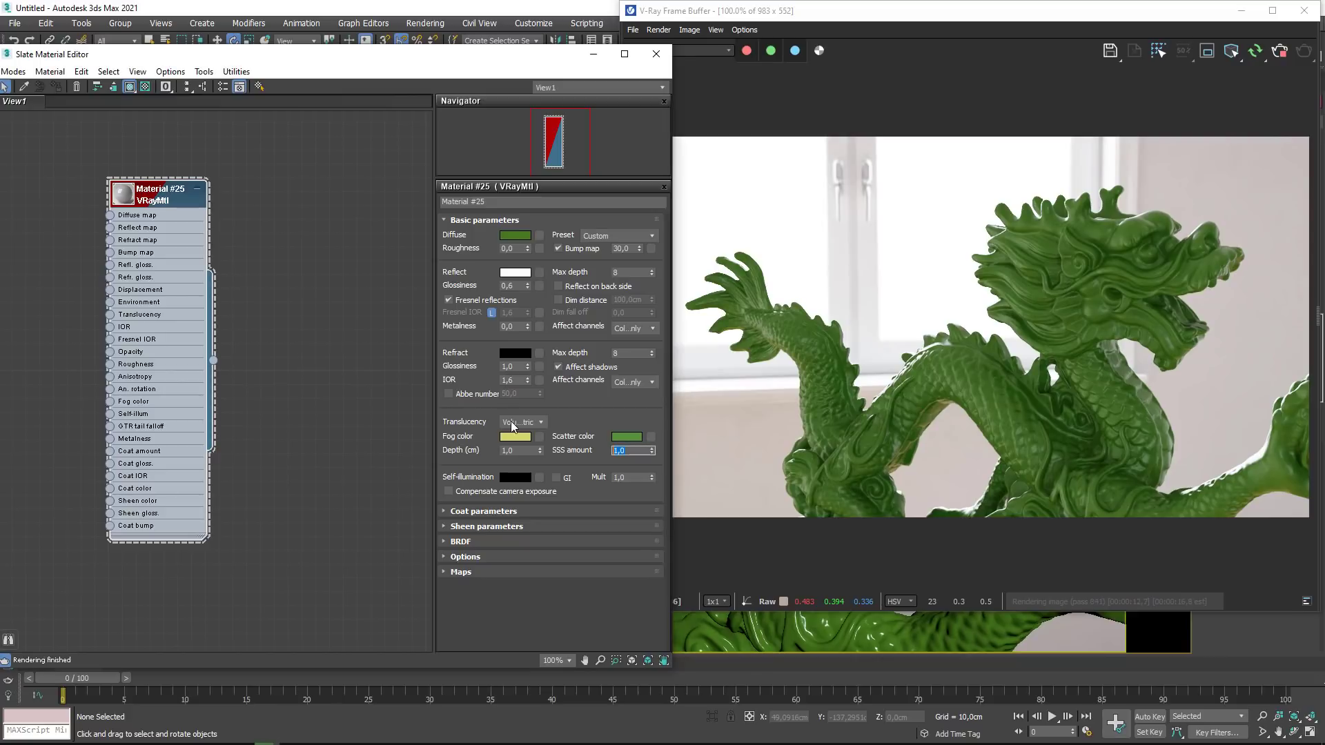
text(0)
key(Return)
text(1)
key(Return)
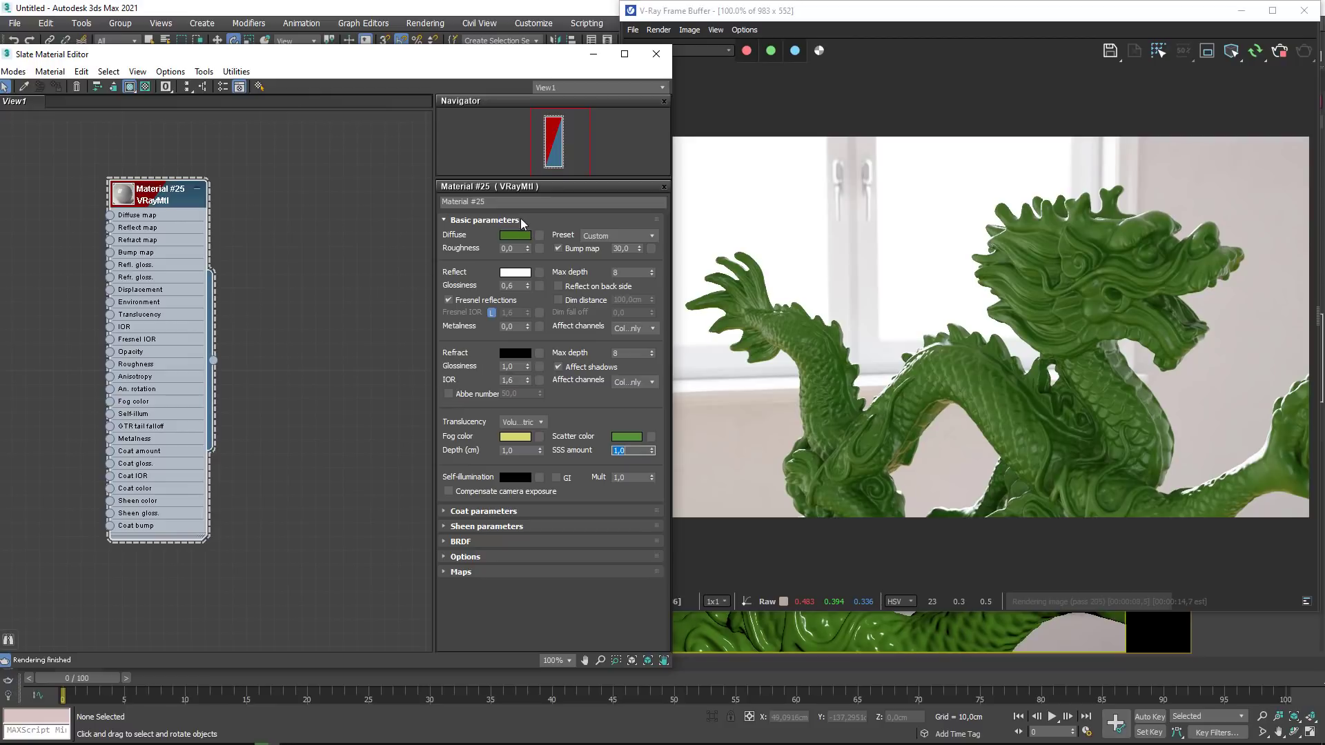
Step: Set the material's refraction color to white, RGB 255, 255, 255
click(510, 353)
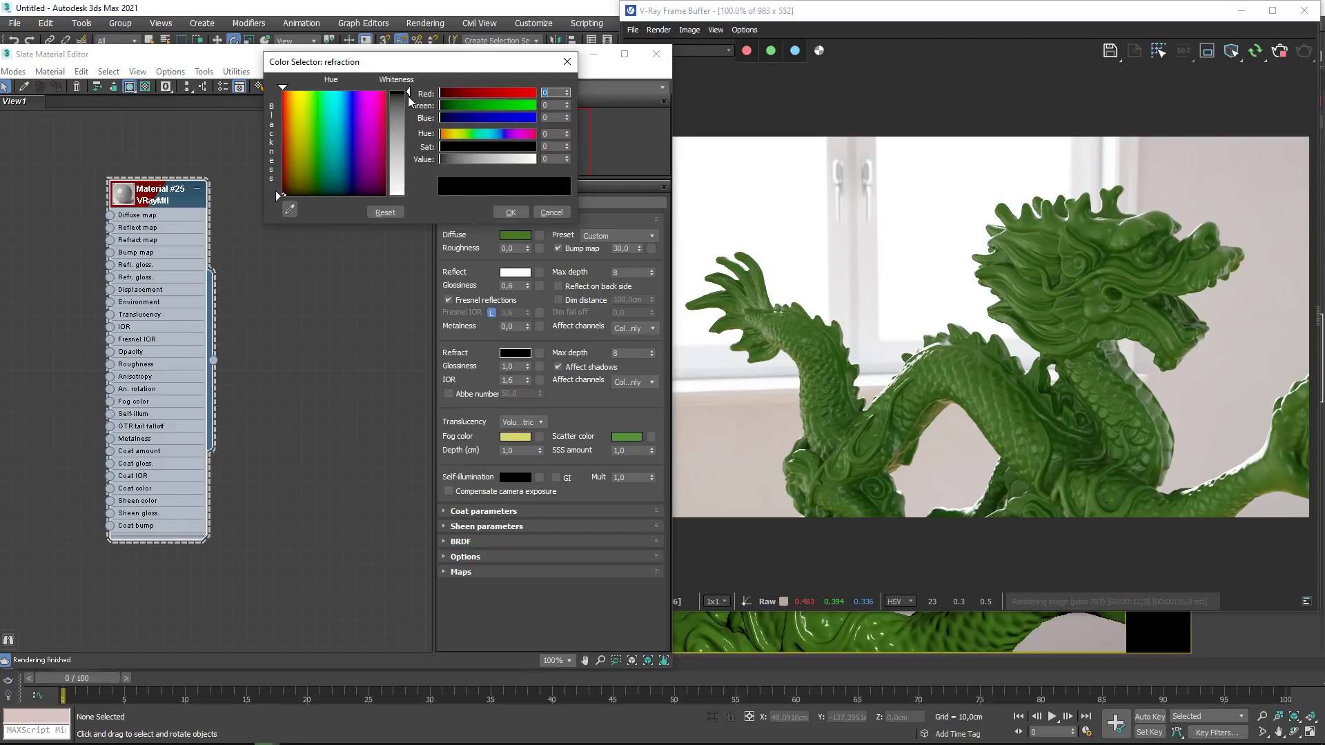
drag(411, 92, 408, 196)
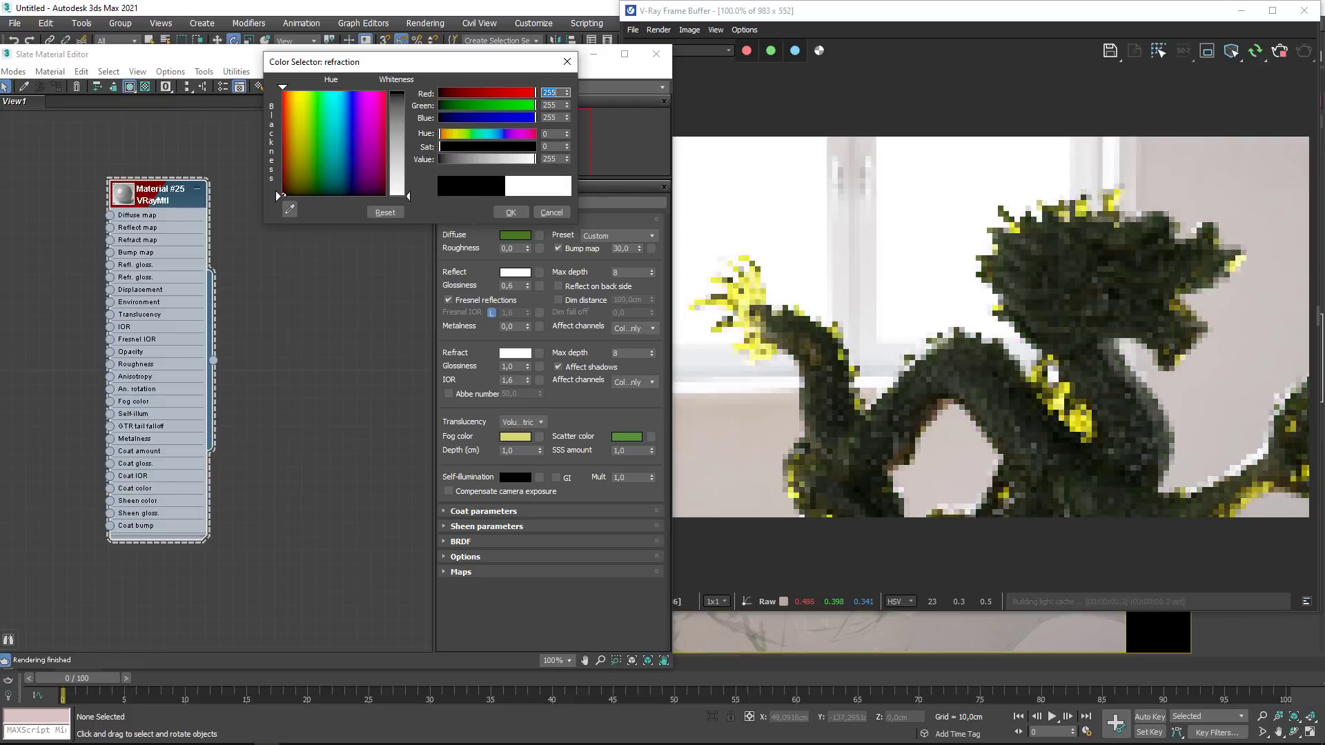
click(509, 213)
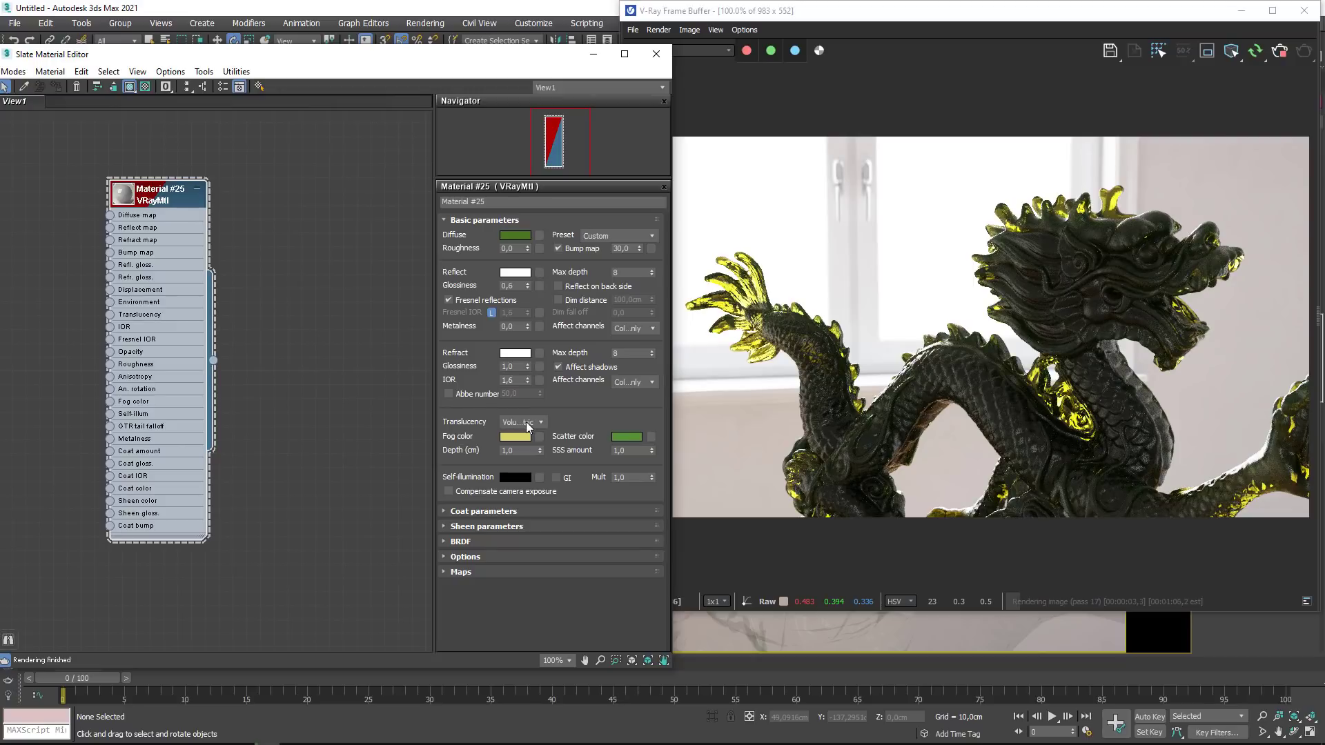
Step: Set the scatter color to bright blue, RGB 9, 132, 227, and inspect the render up close
click(626, 436)
drag(475, 122, 341, 104)
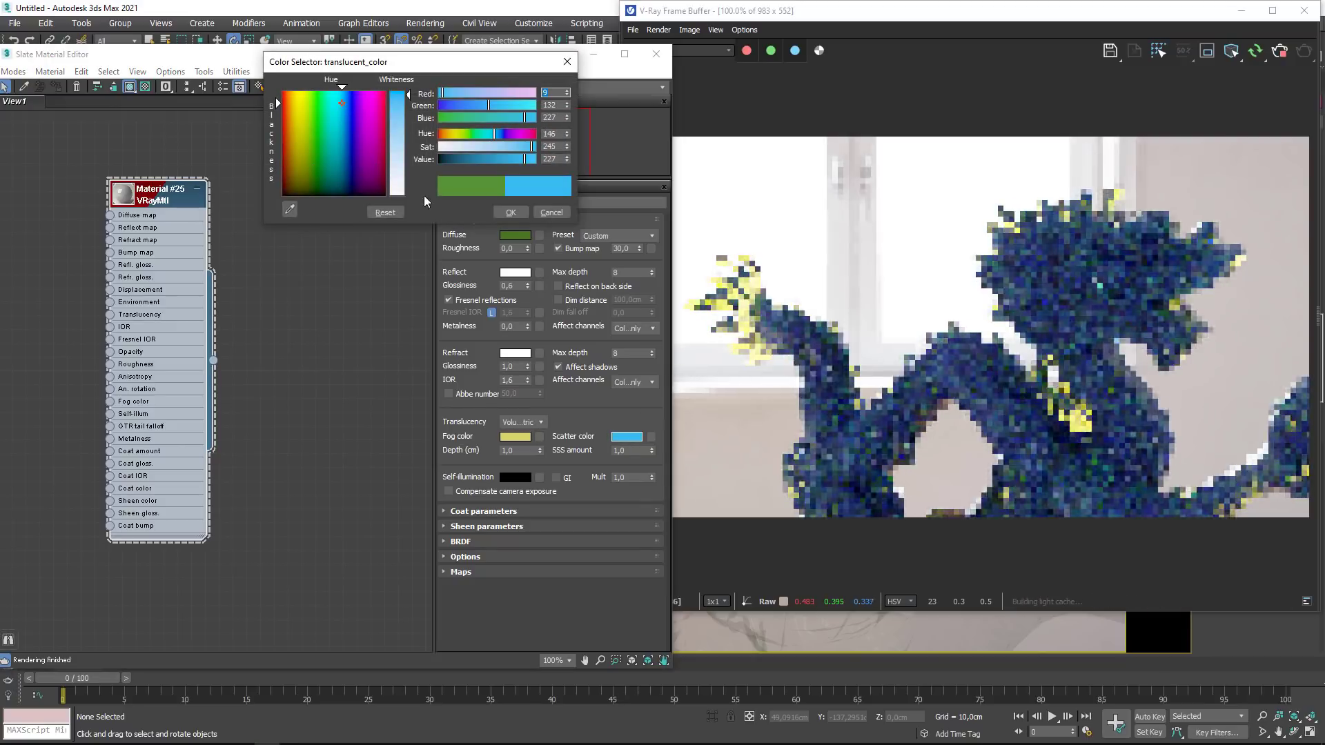
click(511, 211)
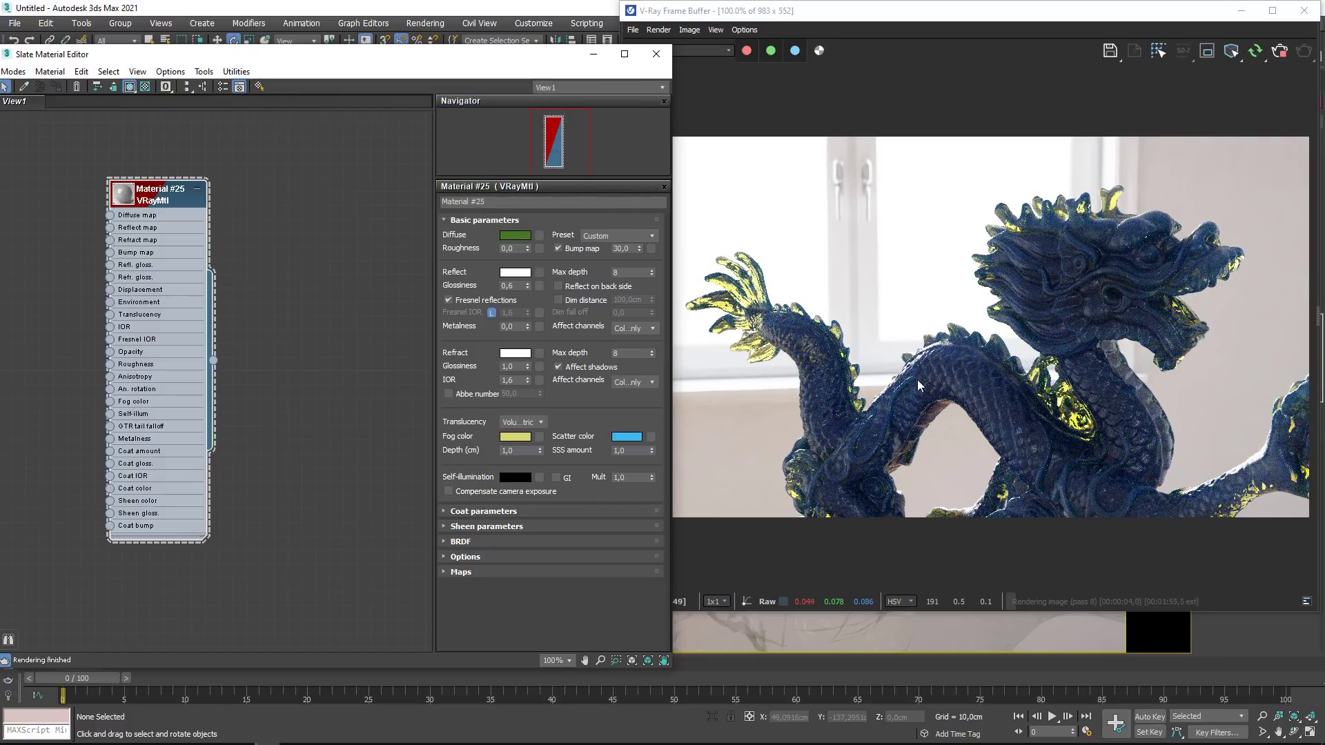
scroll(733, 305, up, 1)
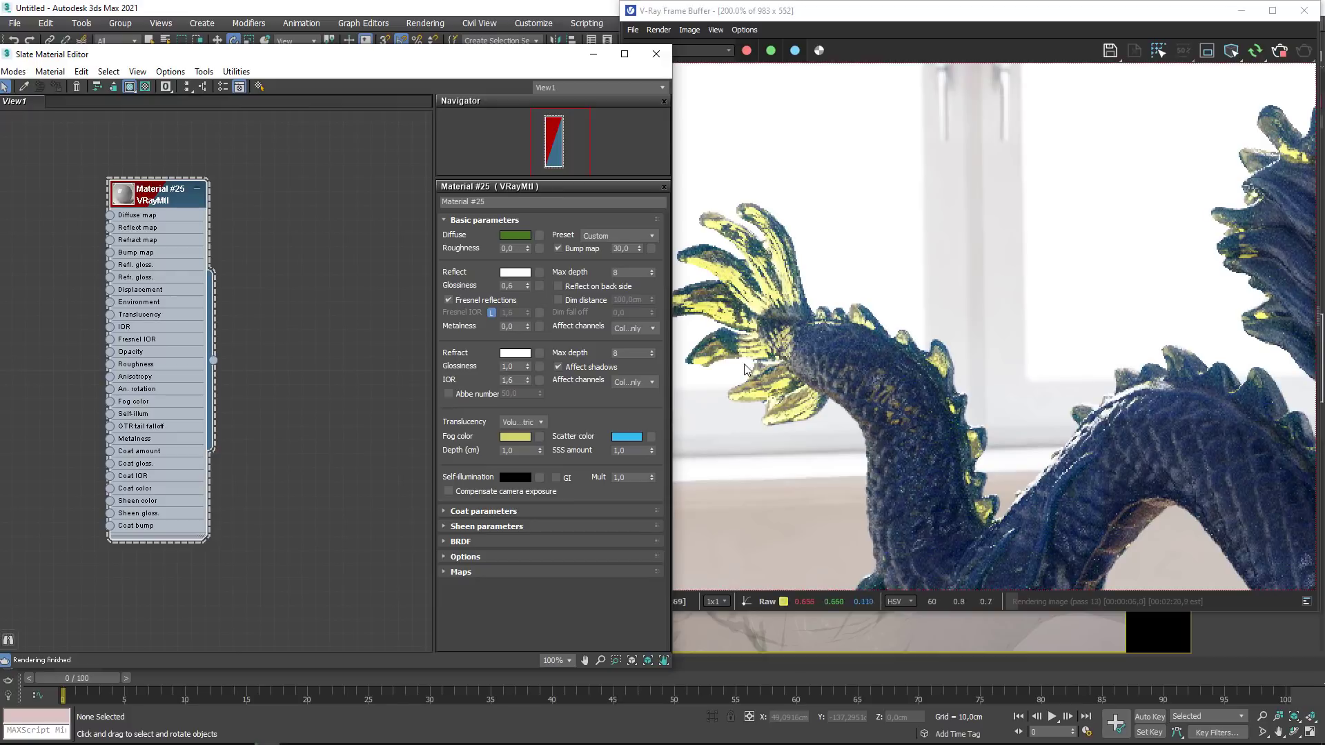
scroll(769, 279, down, 1)
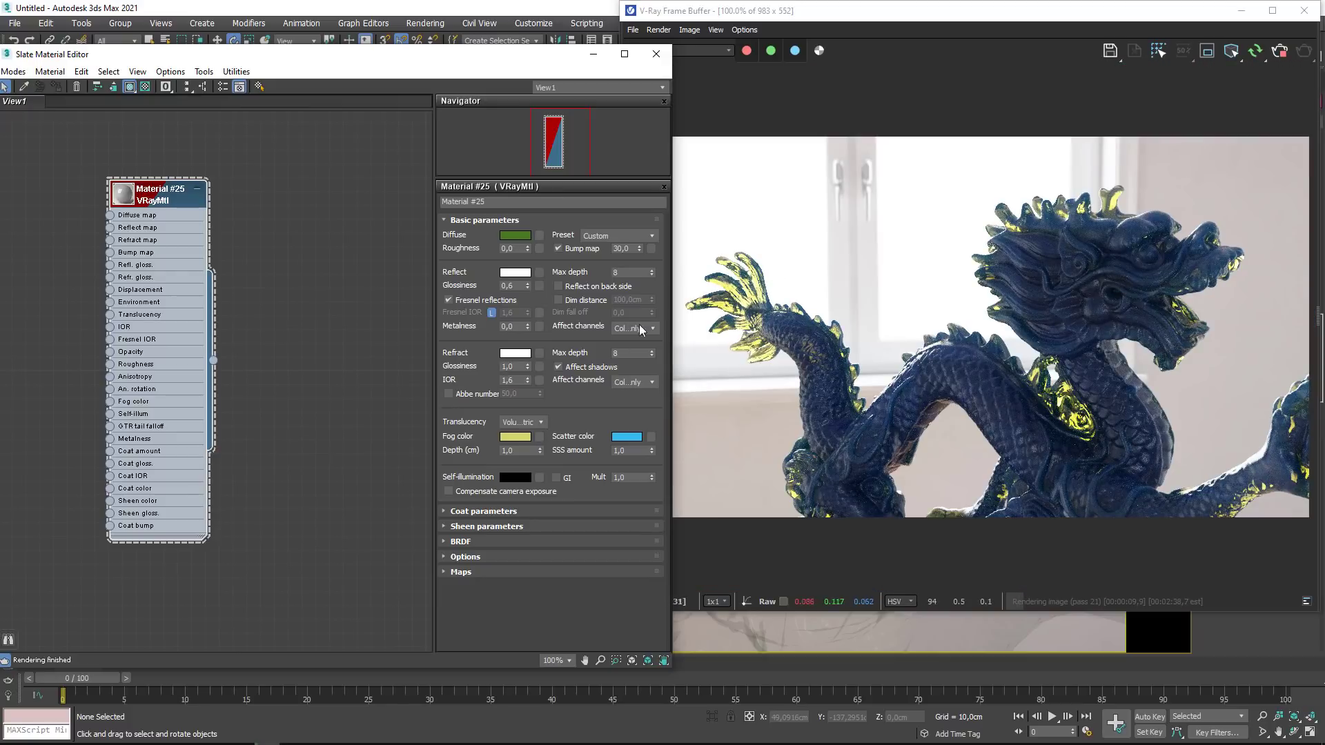
Step: Keep the Volumetric mode and set the scatter color to a reddish orange of RGB 221, 44, 9
click(542, 423)
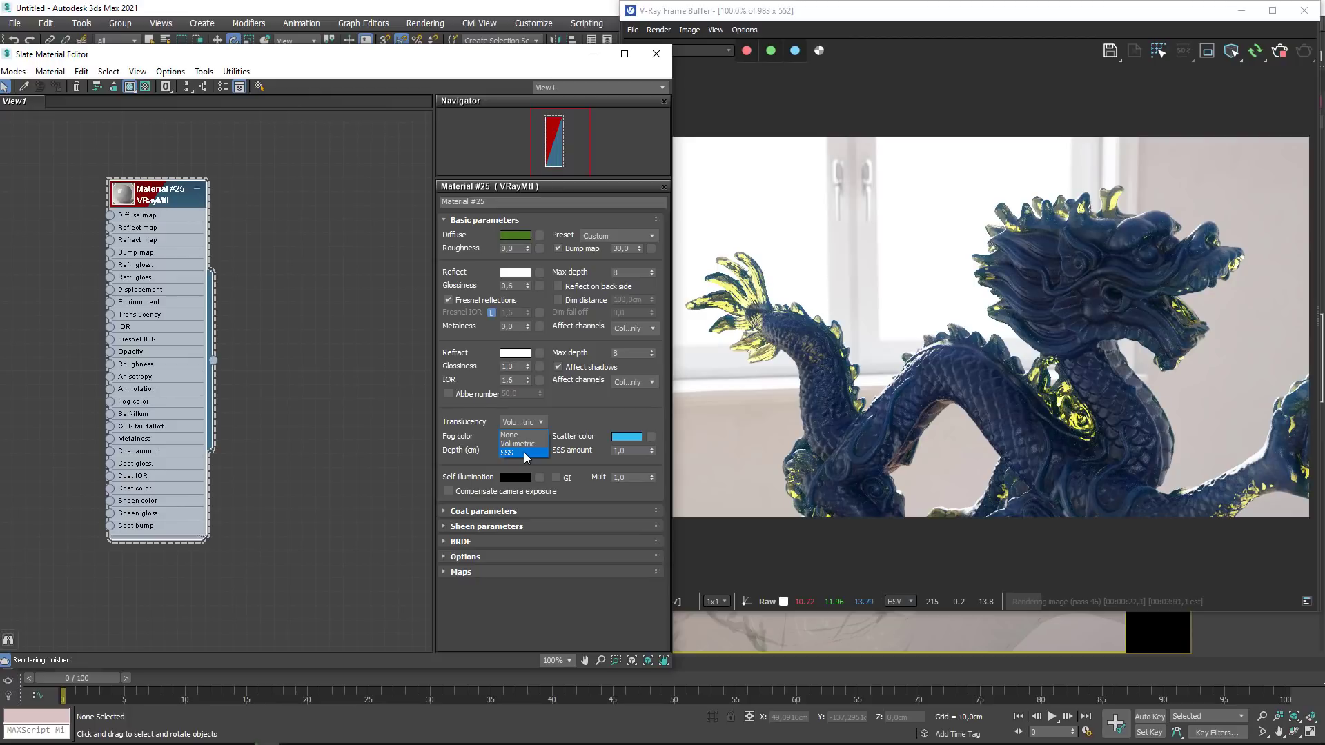
click(610, 420)
click(626, 436)
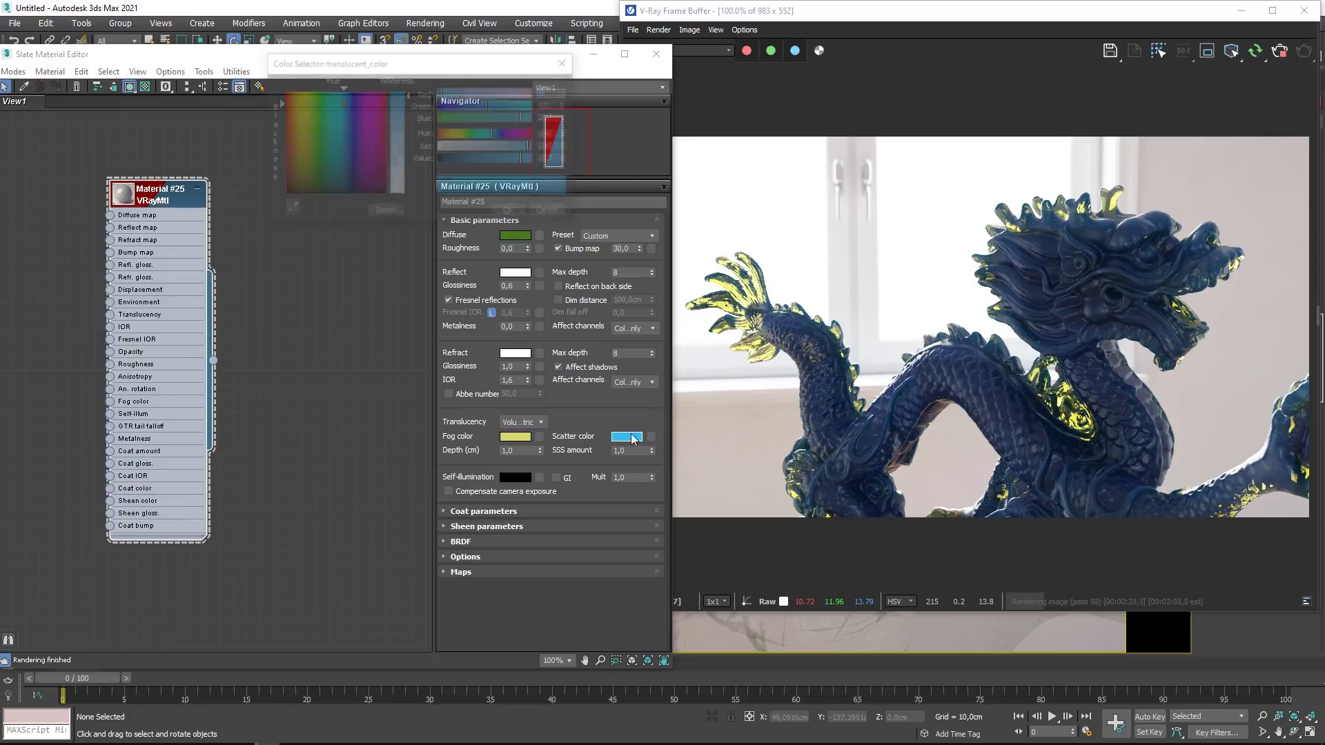
drag(278, 126, 276, 94)
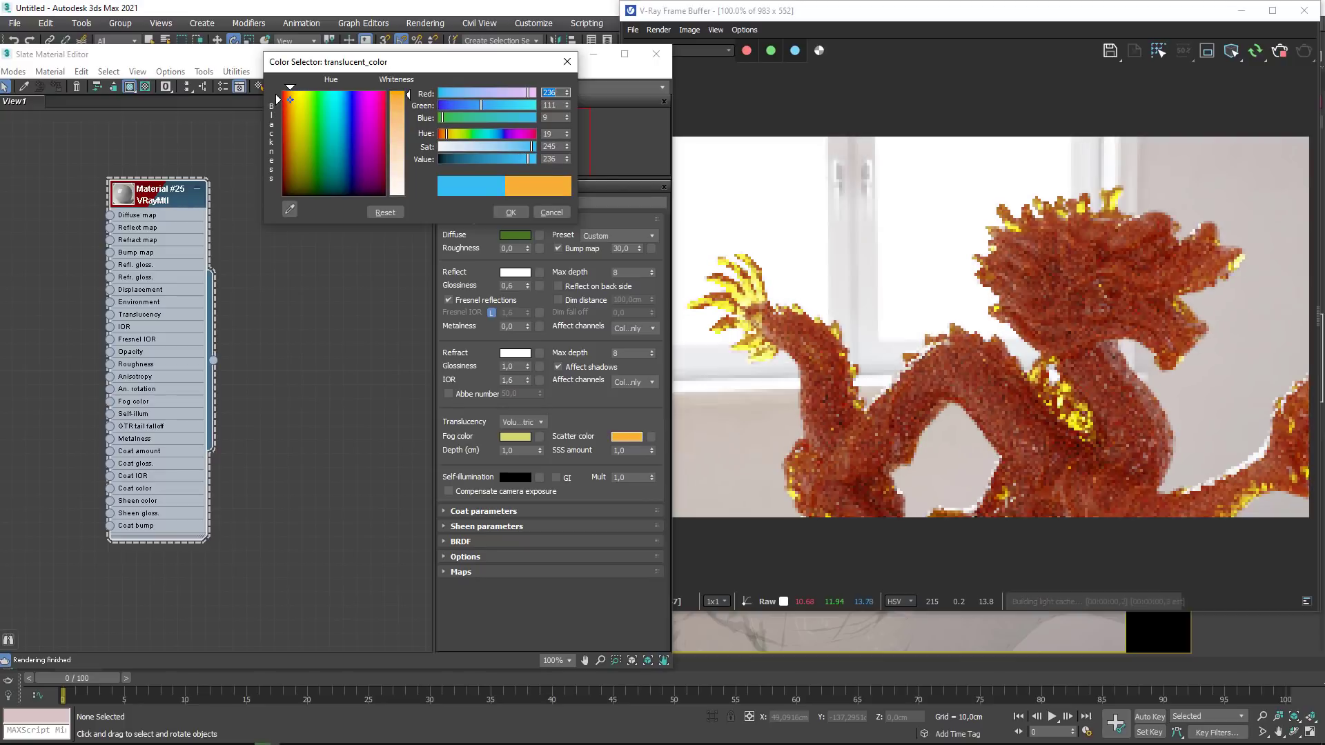
drag(466, 107, 453, 105)
drag(529, 159, 513, 159)
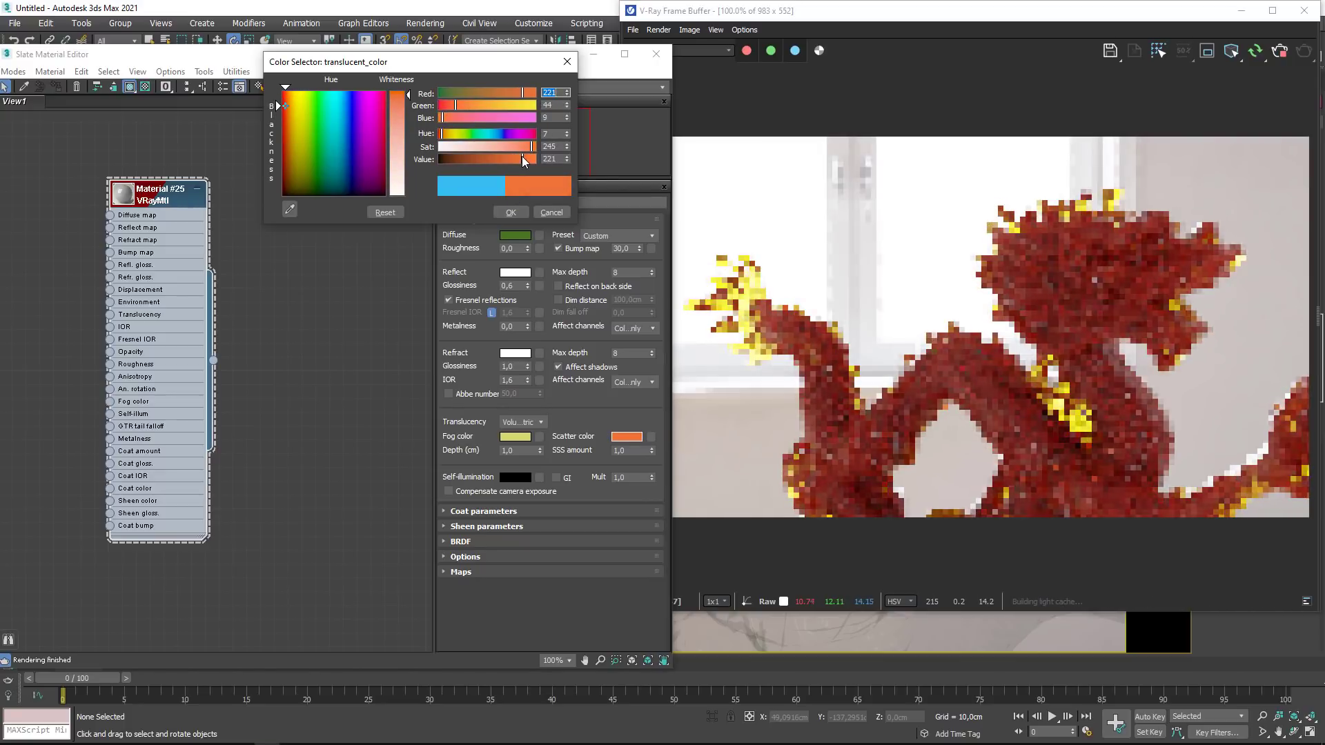
click(510, 212)
Step: Change the fog color to a bright yellow-orange
click(516, 437)
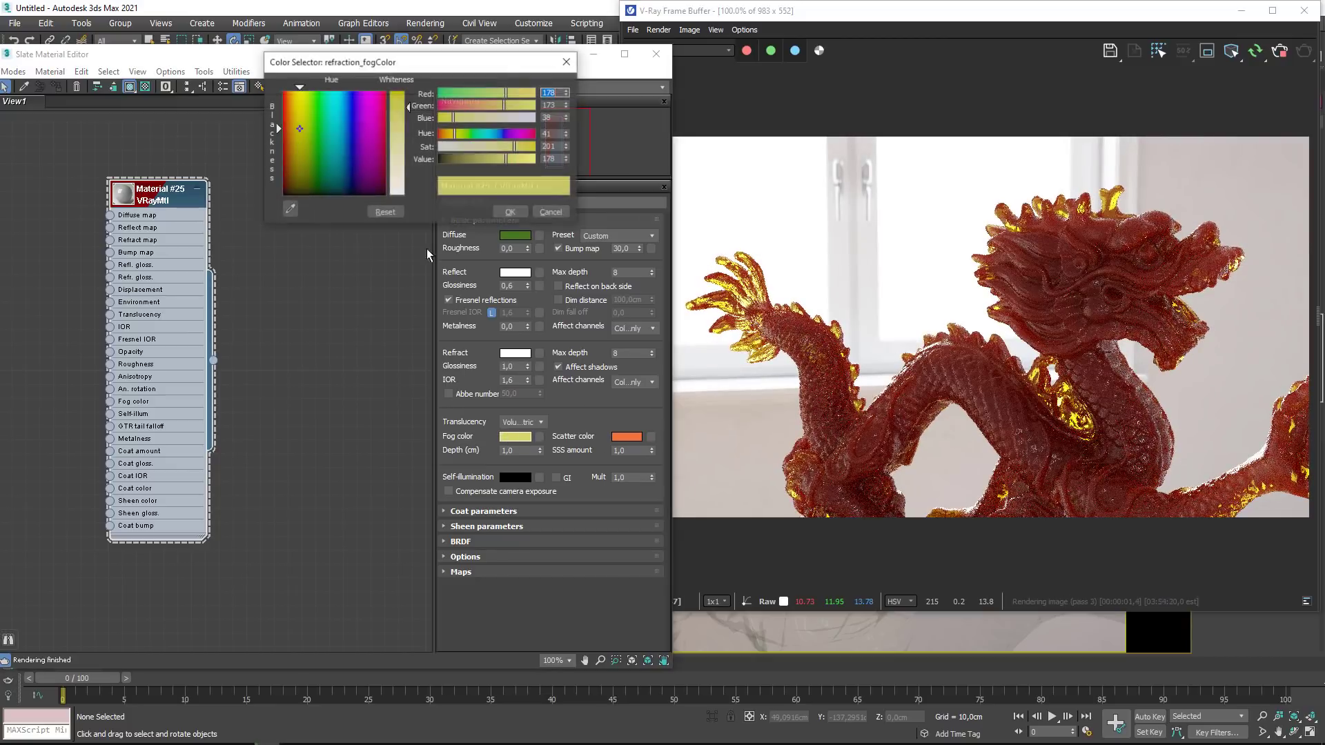
drag(304, 132, 275, 92)
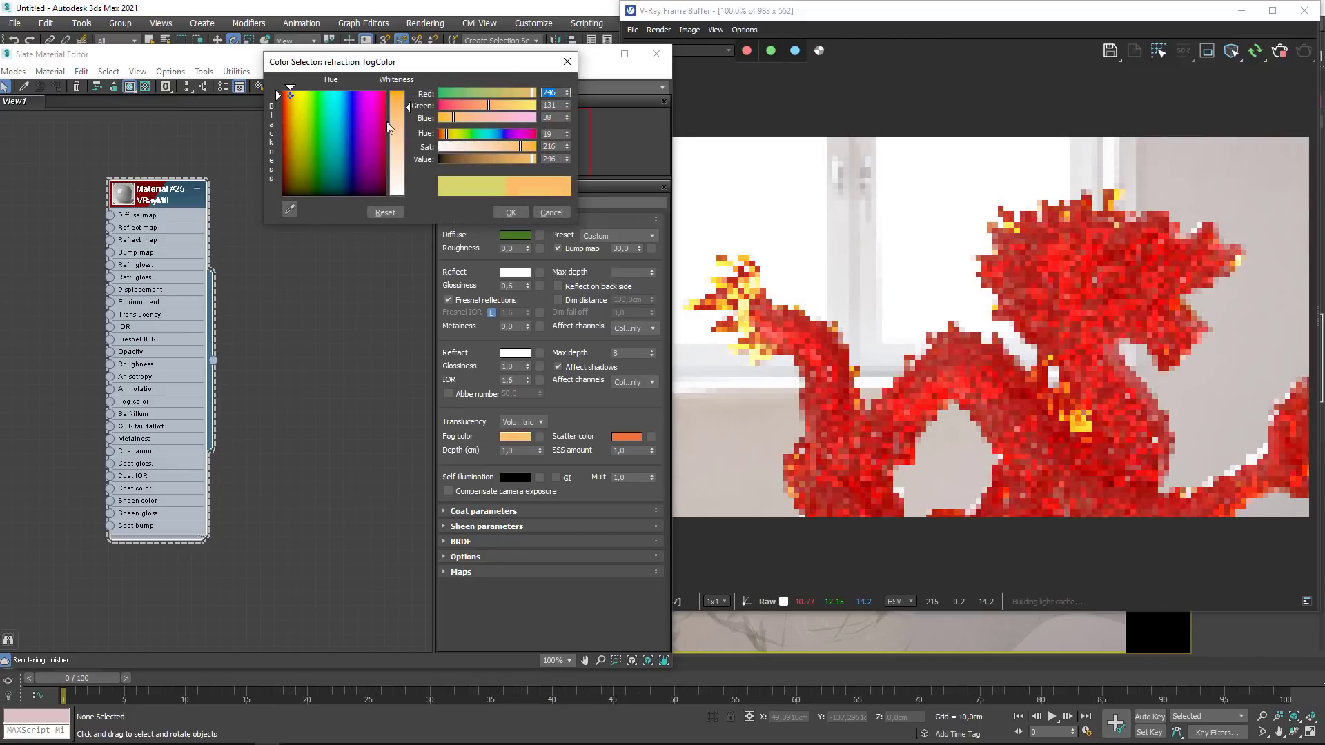
drag(483, 106, 501, 109)
click(517, 213)
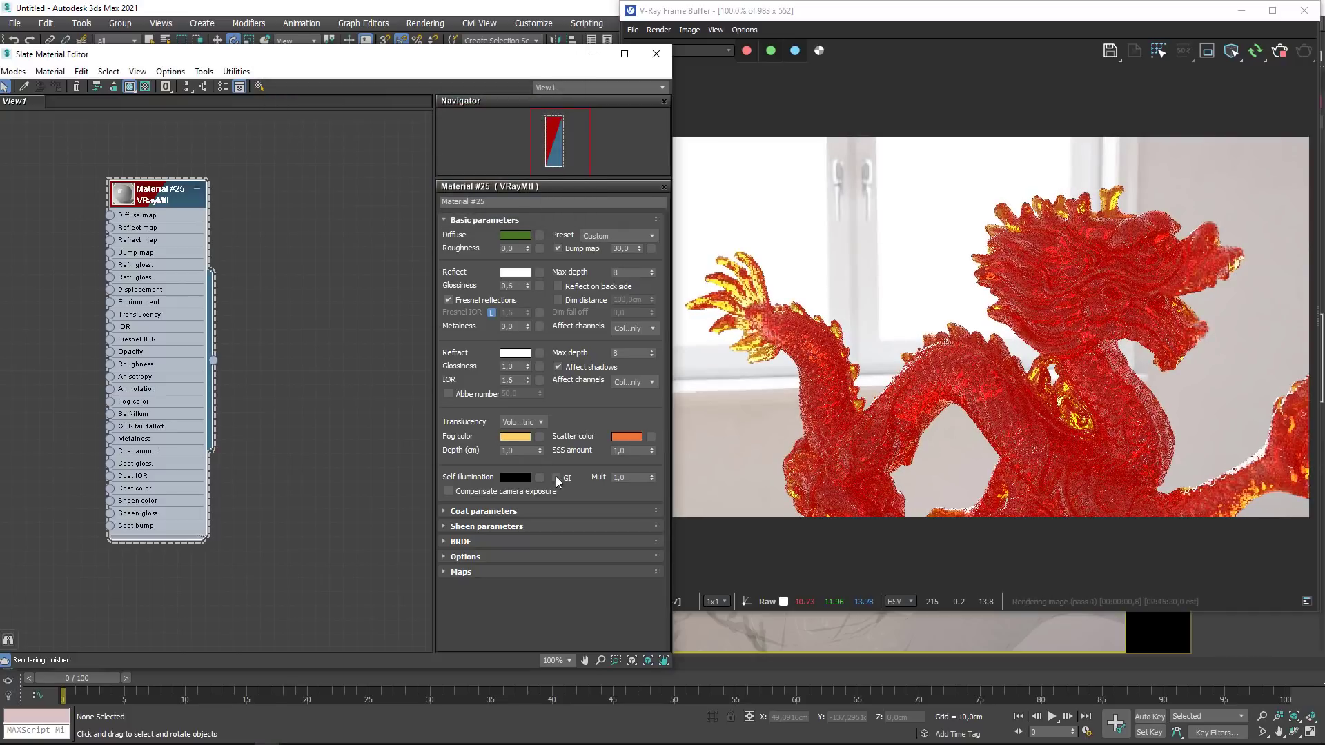
Step: Set the material's diffuse color to black, leaving the IOR at 1.6
click(515, 380)
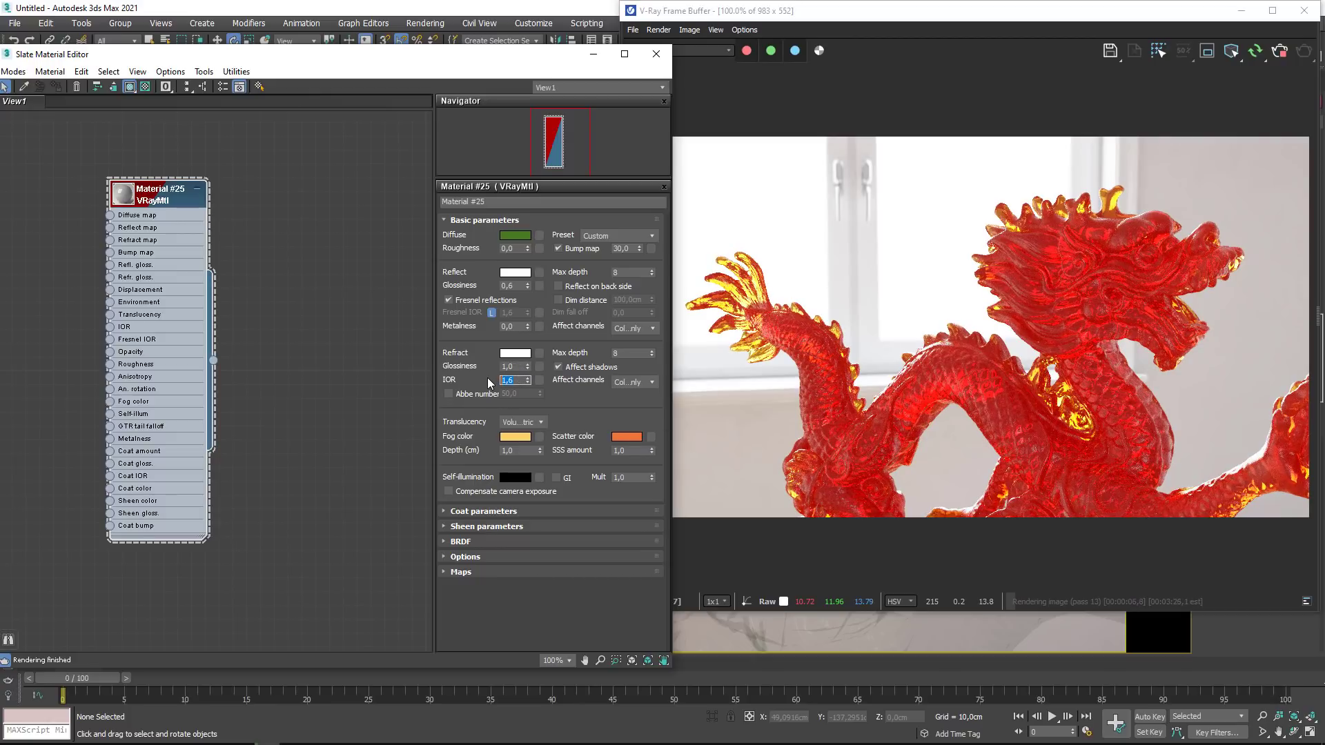
click(514, 381)
click(514, 234)
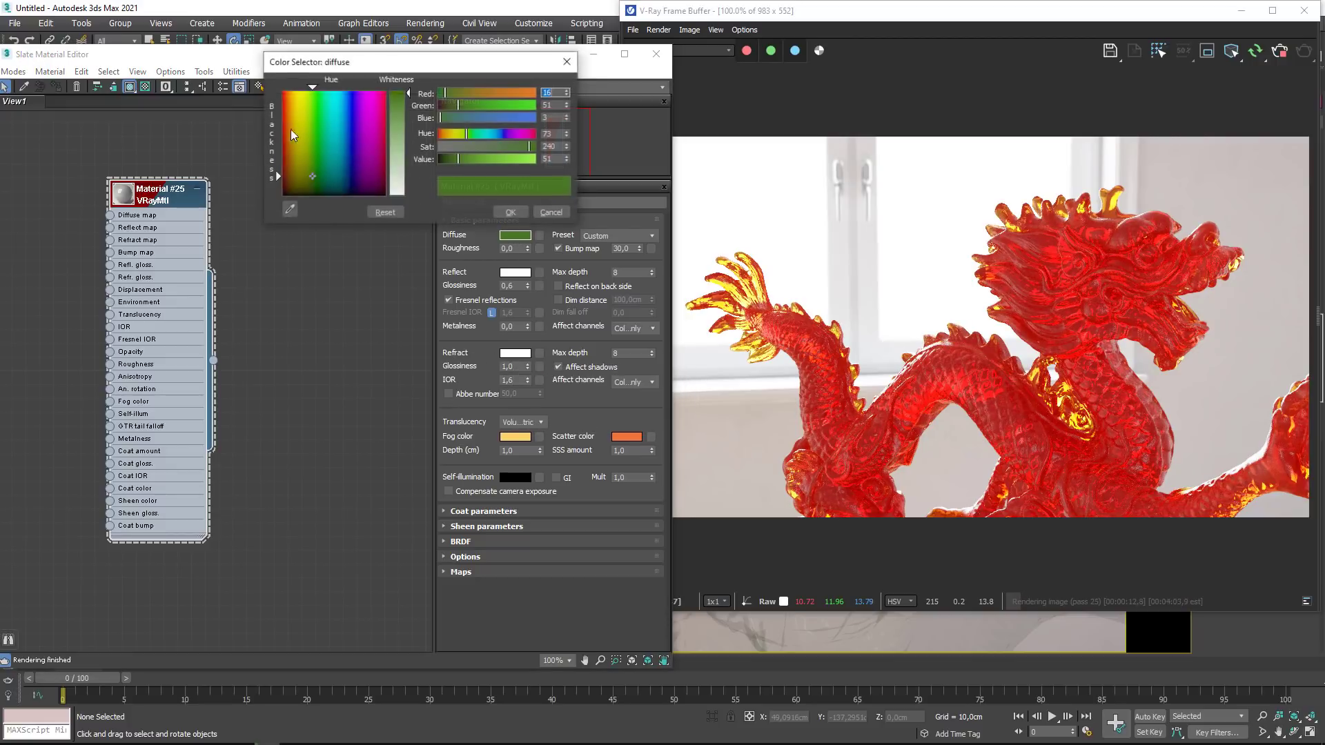
drag(291, 130, 283, 195)
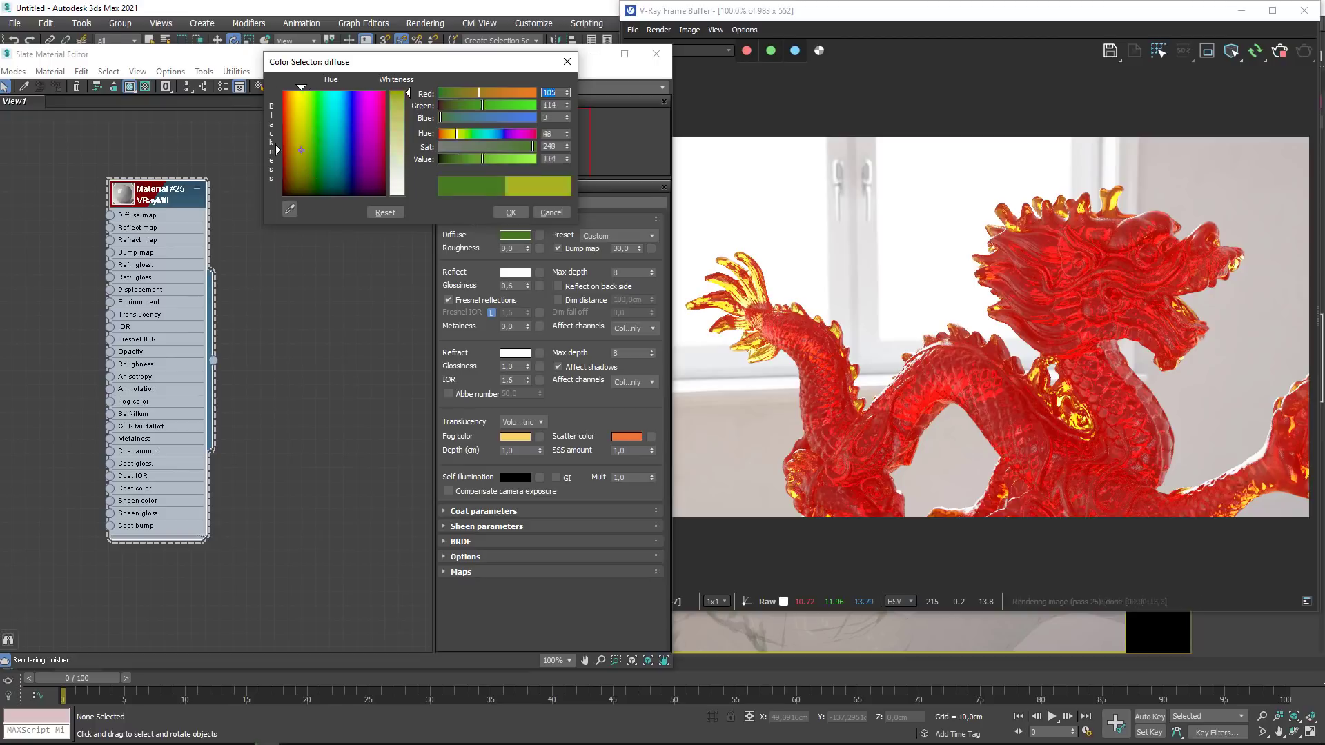
click(508, 210)
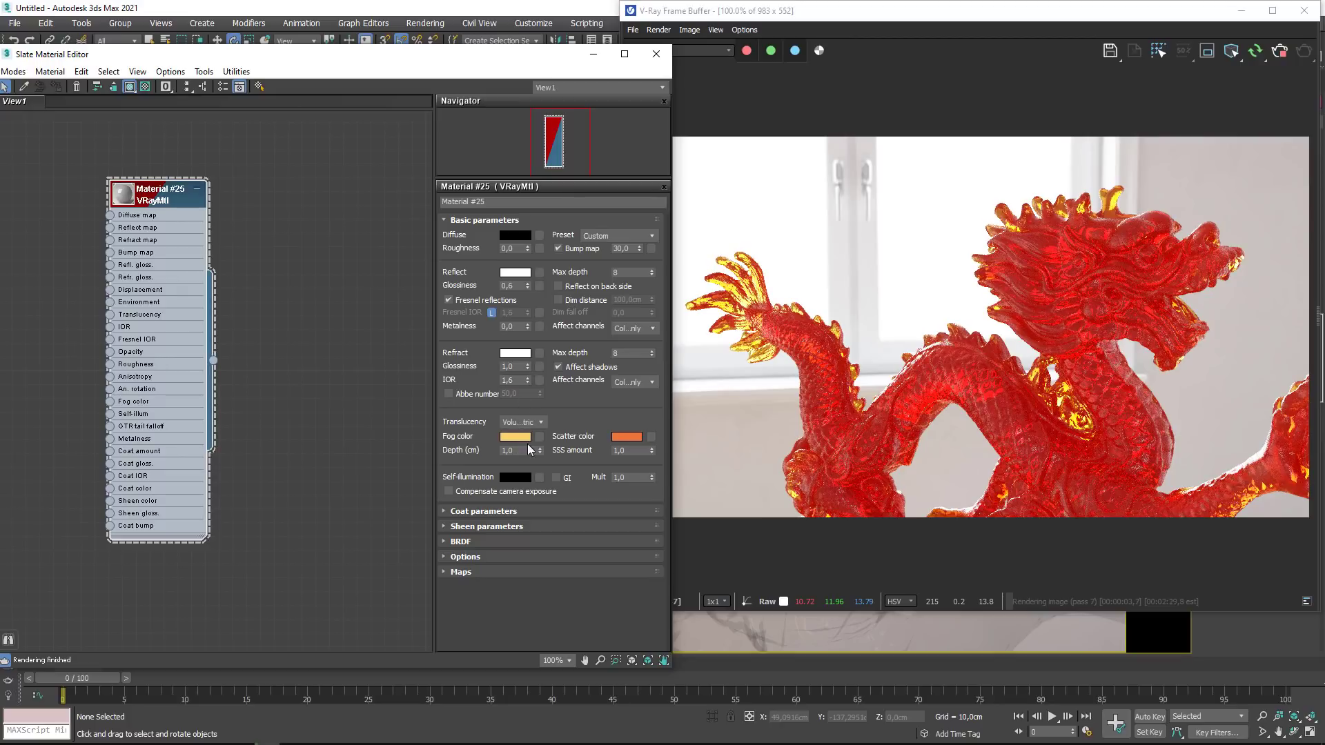
Step: Set the translucency depth to 10 cm and inspect the dragon render up close
click(518, 449)
text(10)
key(Return)
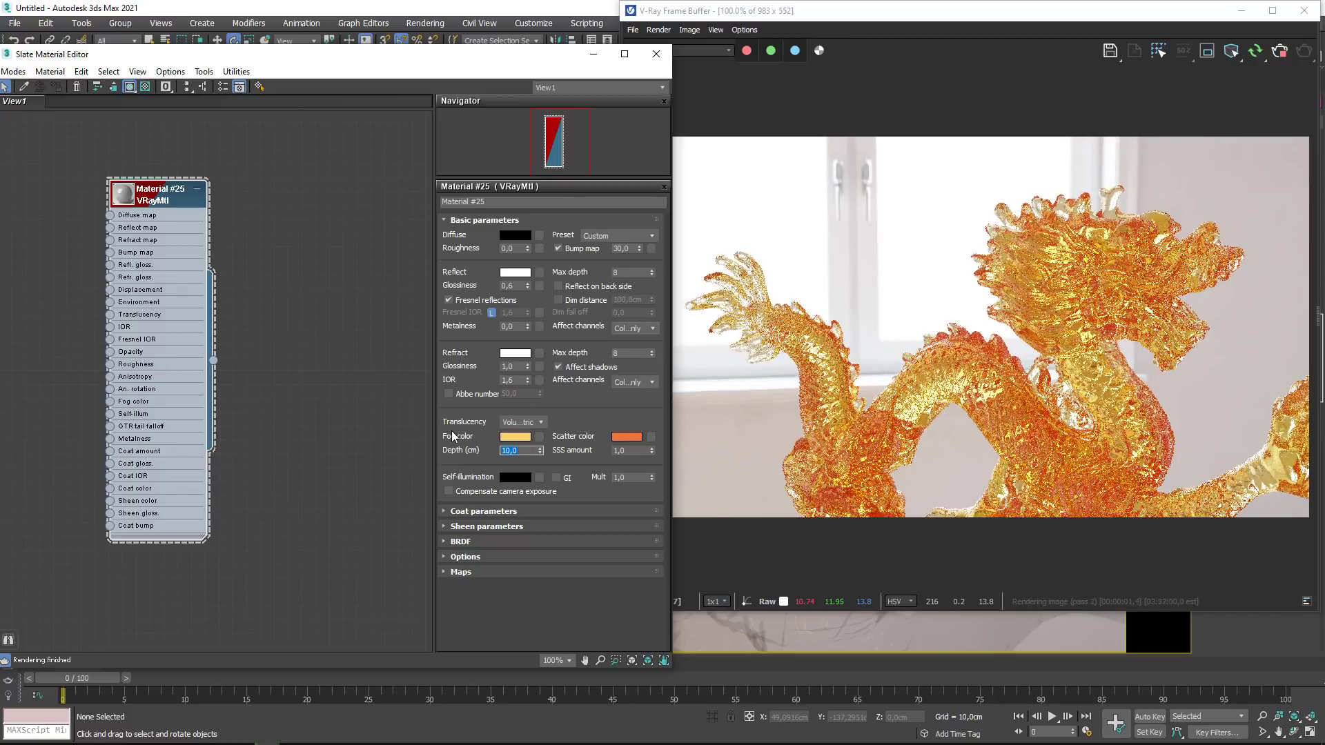
scroll(1021, 282, up, 2)
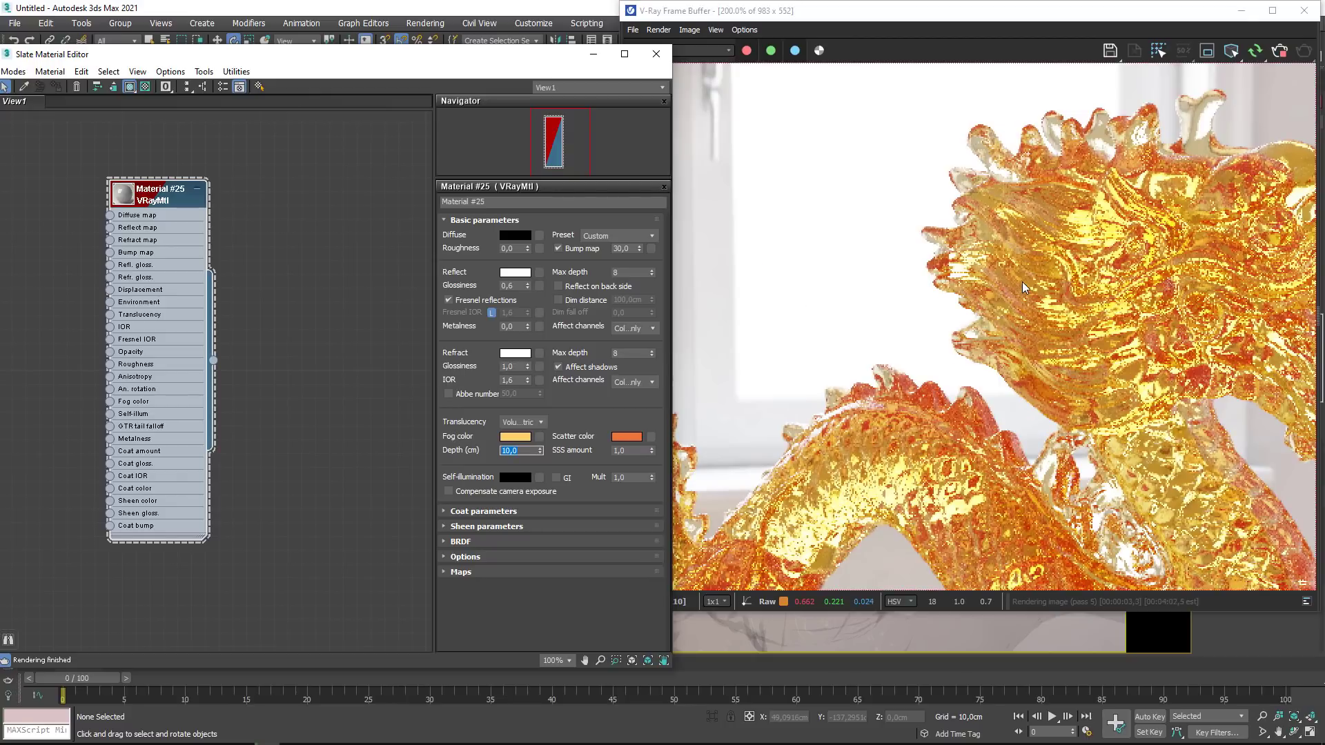
scroll(1004, 325, down, 2)
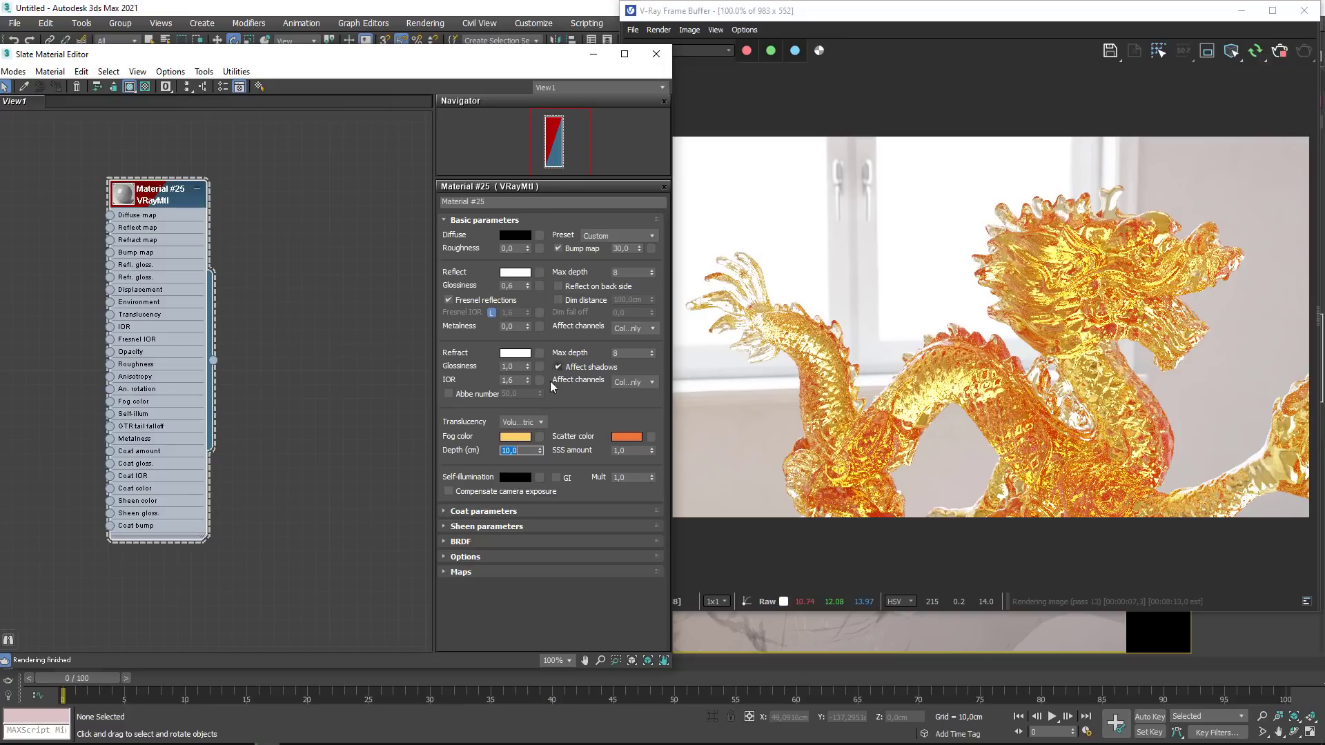
Step: Lower the refraction glossiness to 0.3 and inspect the dragon's blurred interior up close
click(522, 367)
key(Return)
scroll(951, 387, up, 1)
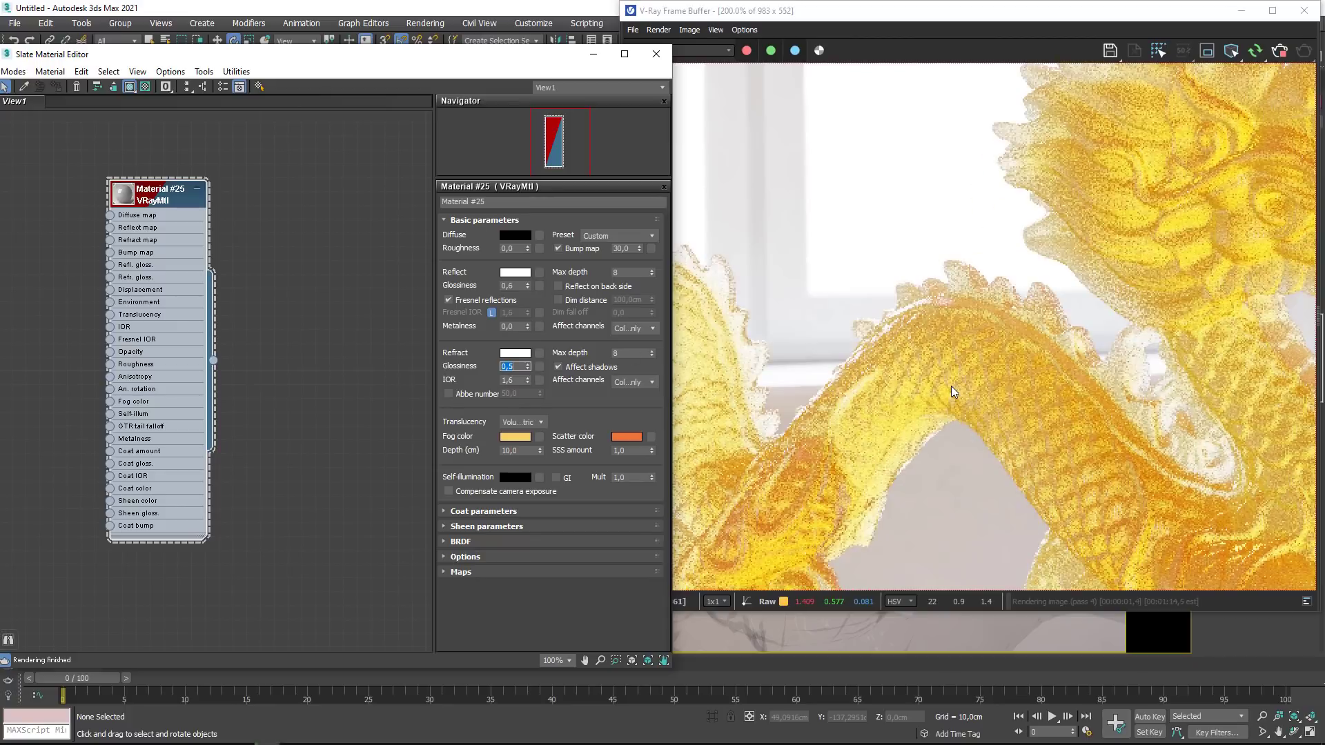
scroll(952, 392, down, 1)
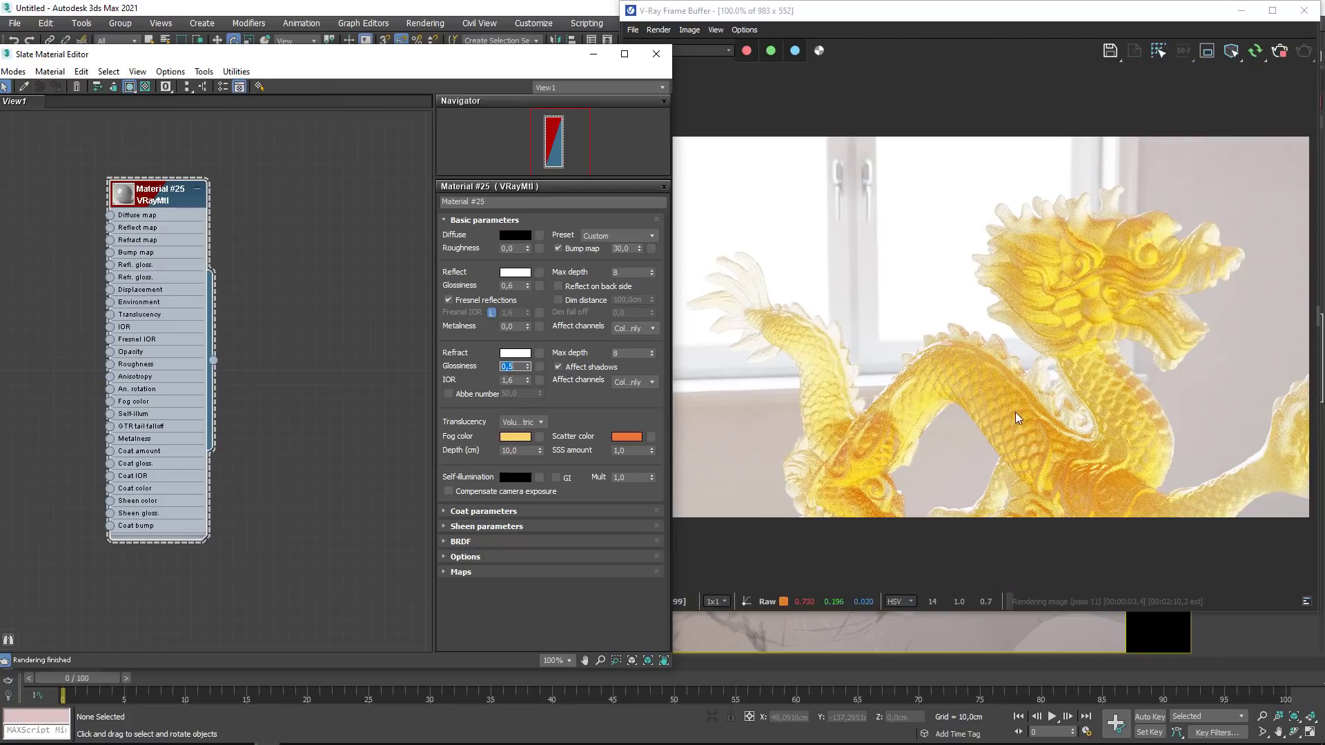
Step: Reduce the translucency depth to 5 cm and compare the render with a depth of 1 cm
click(527, 452)
text(5)
key(Return)
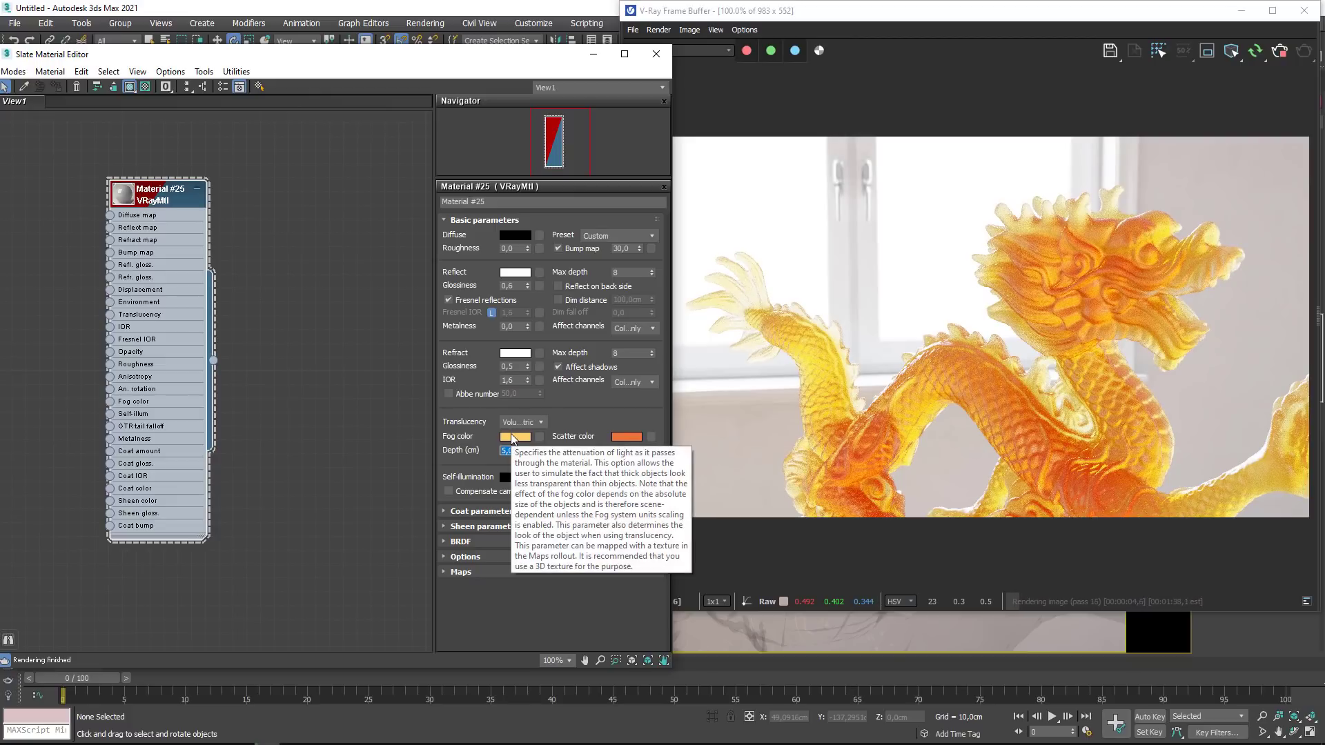
click(651, 449)
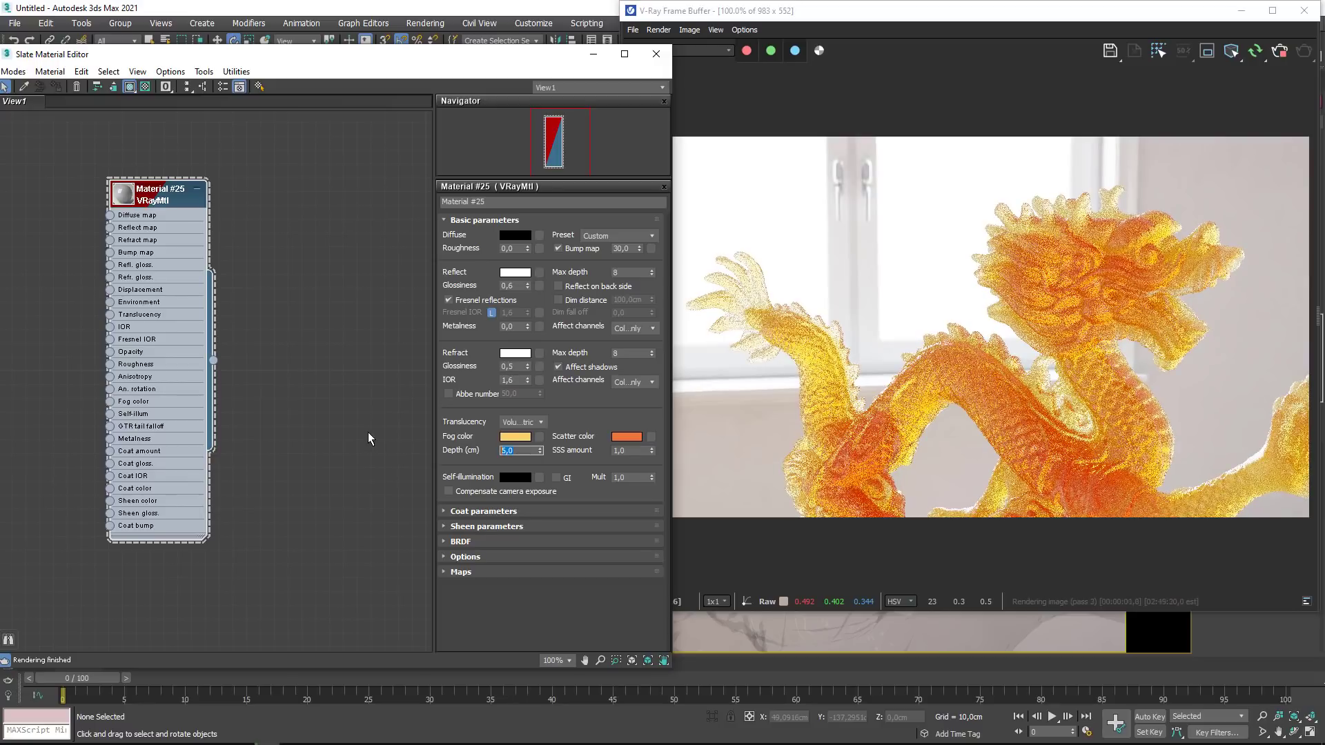
text(1)
key(Return)
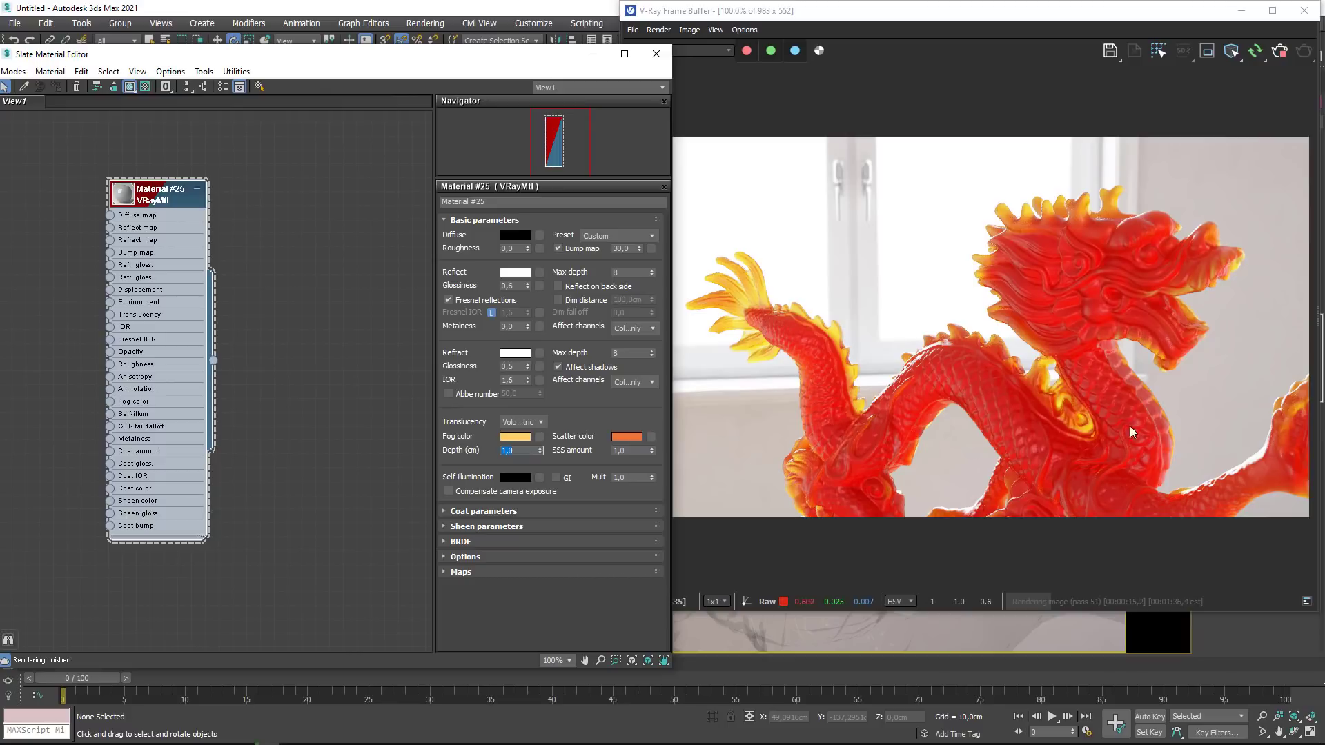
Step: Try cyan, green and blue scatter colors on the dragon material and settle on a purple
click(628, 437)
click(340, 136)
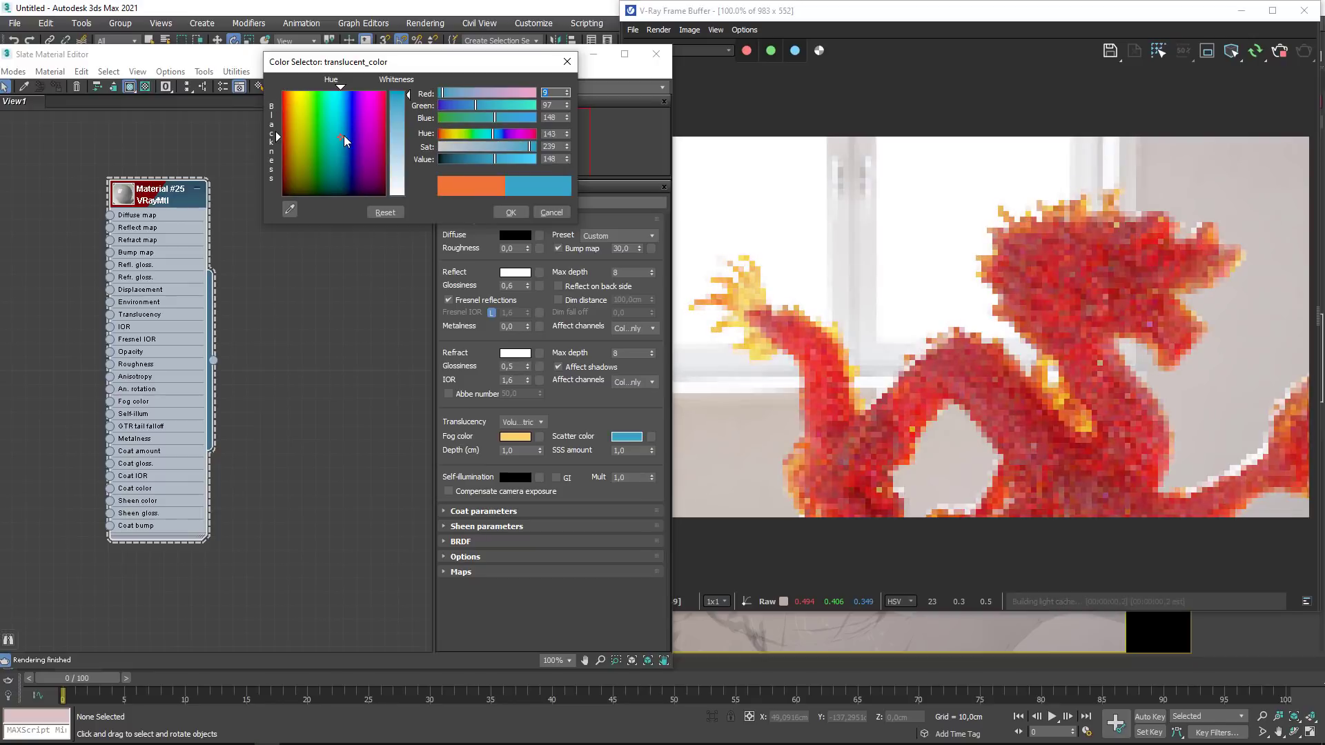
click(314, 138)
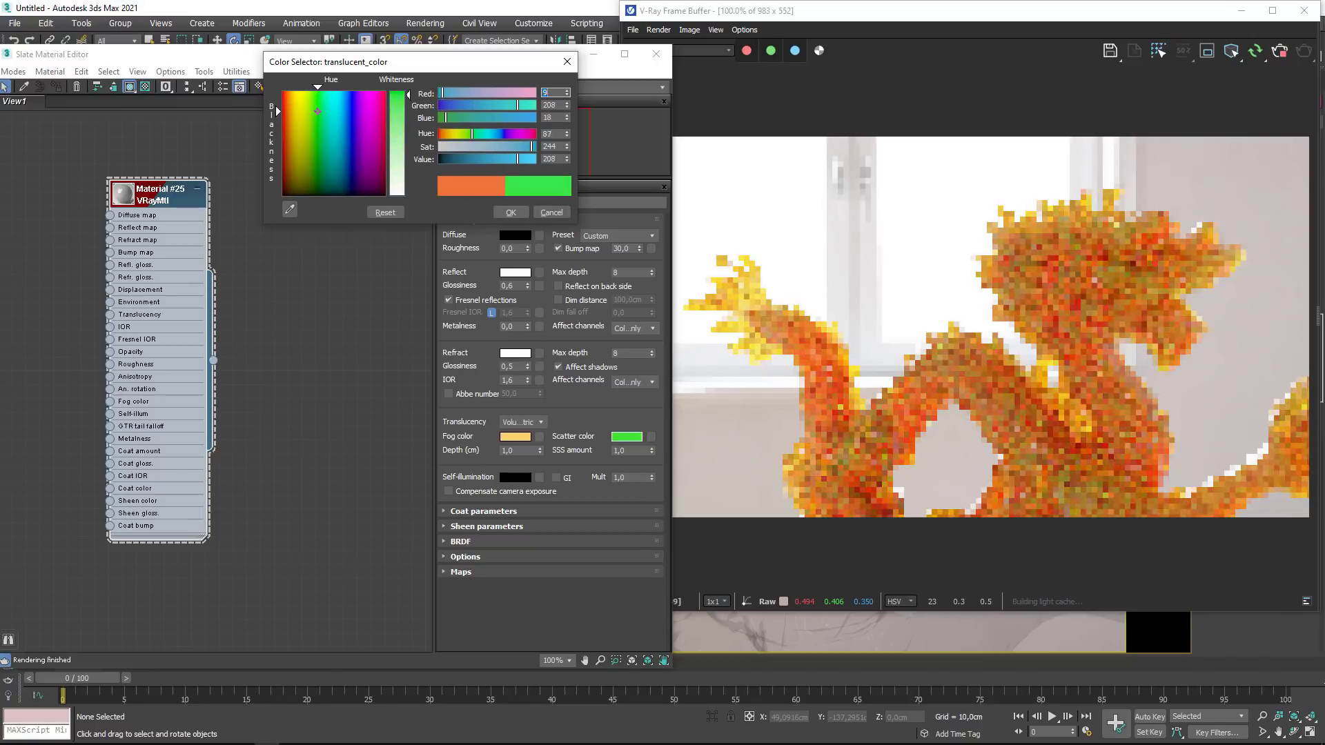
click(357, 159)
click(348, 99)
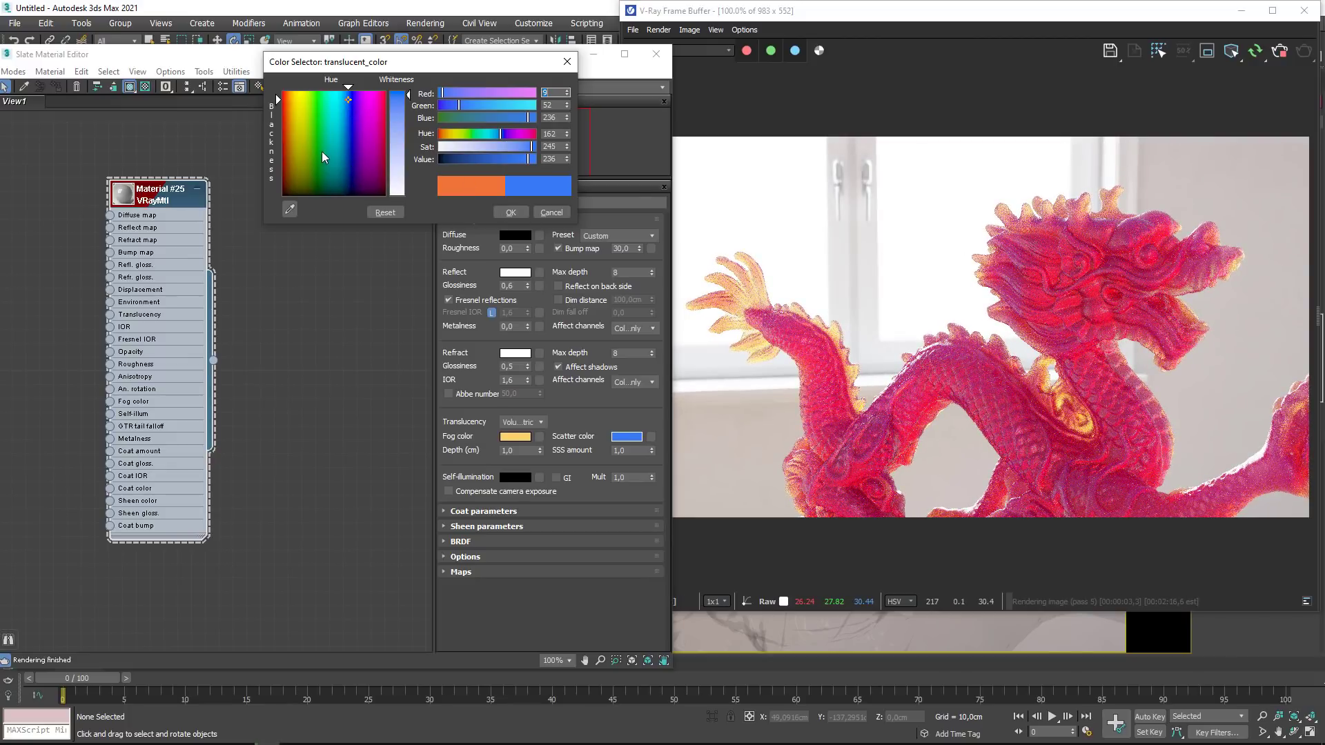
drag(343, 156, 364, 123)
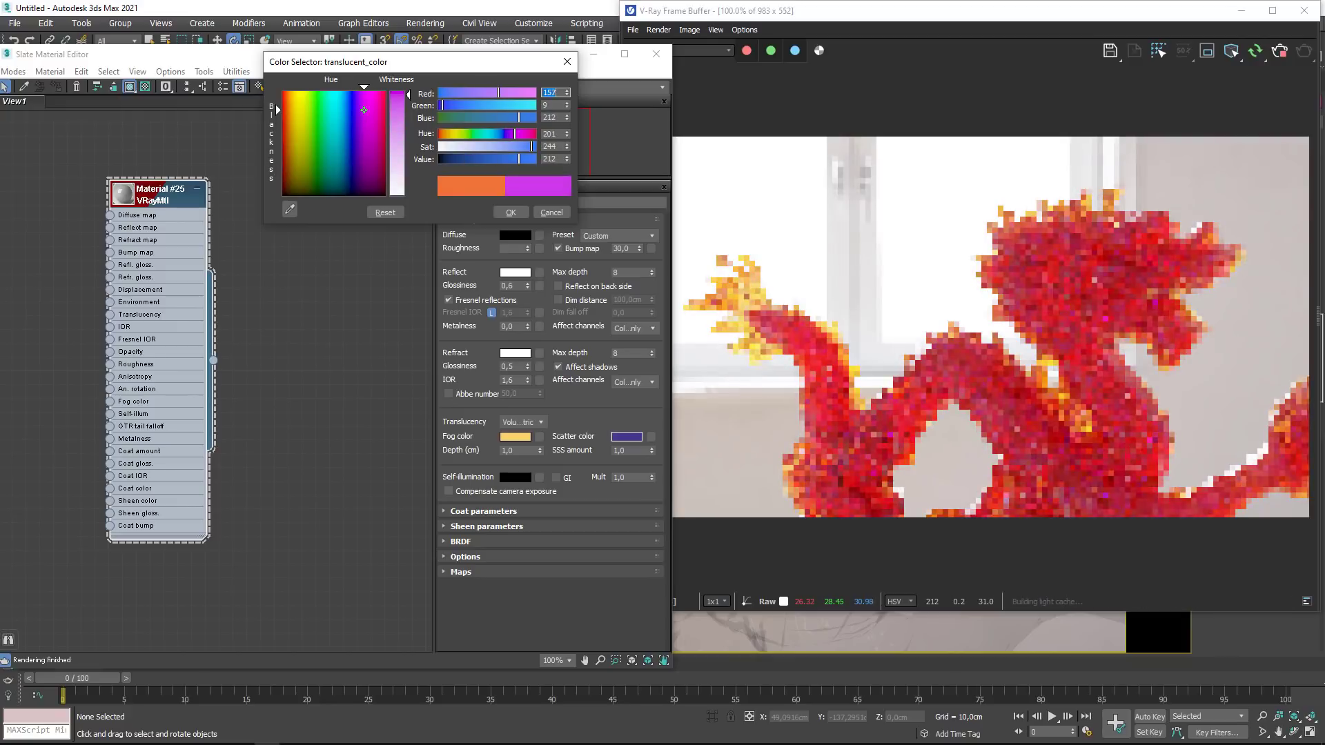
click(511, 213)
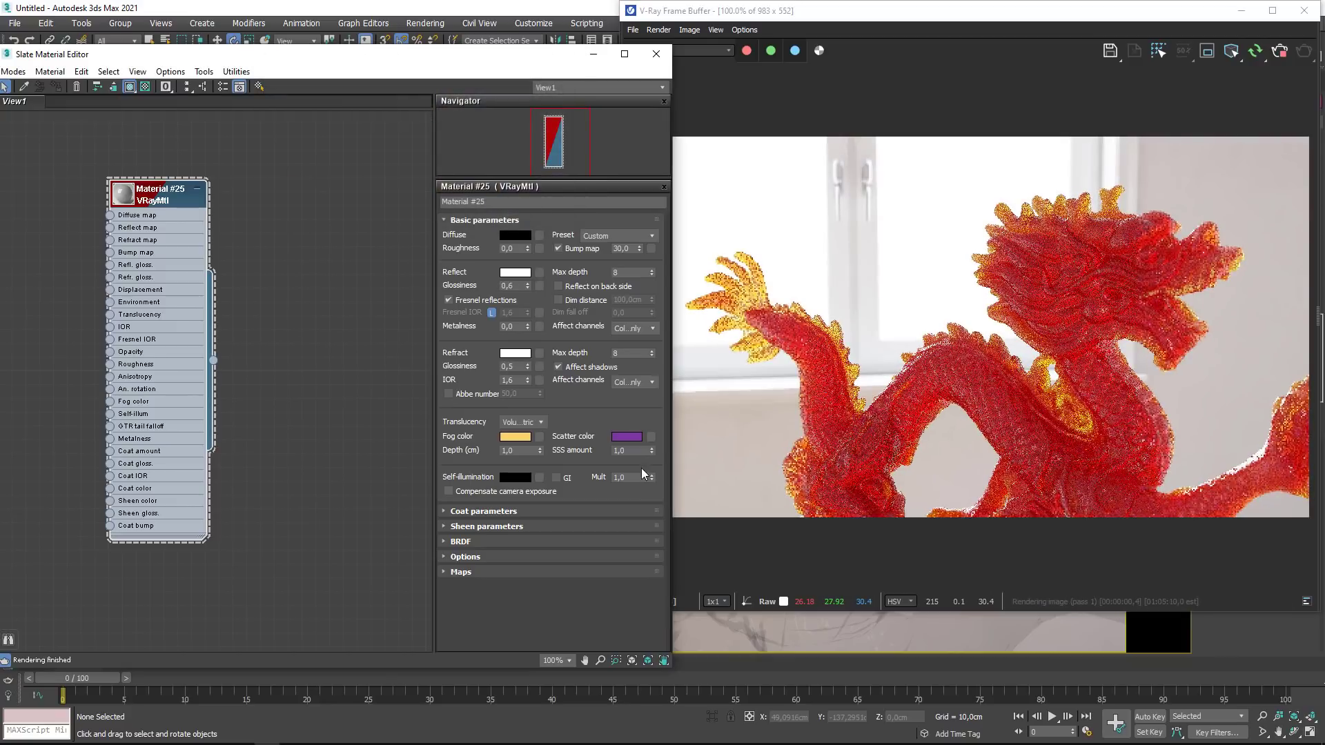
Step: Set the translucency depth to 5 cm with the purple scatter color
double_click(521, 450)
text(5)
key(Return)
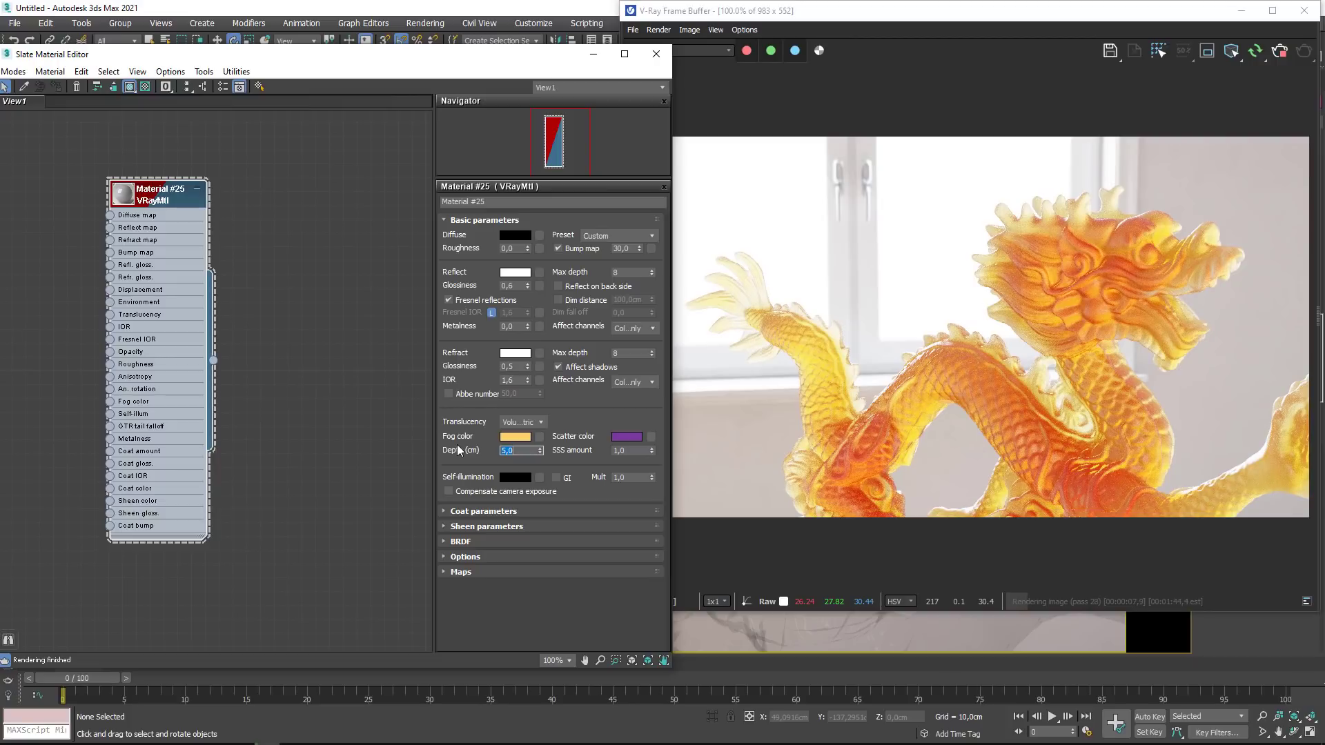
Step: Open the choice of translucency modes for the material
click(518, 422)
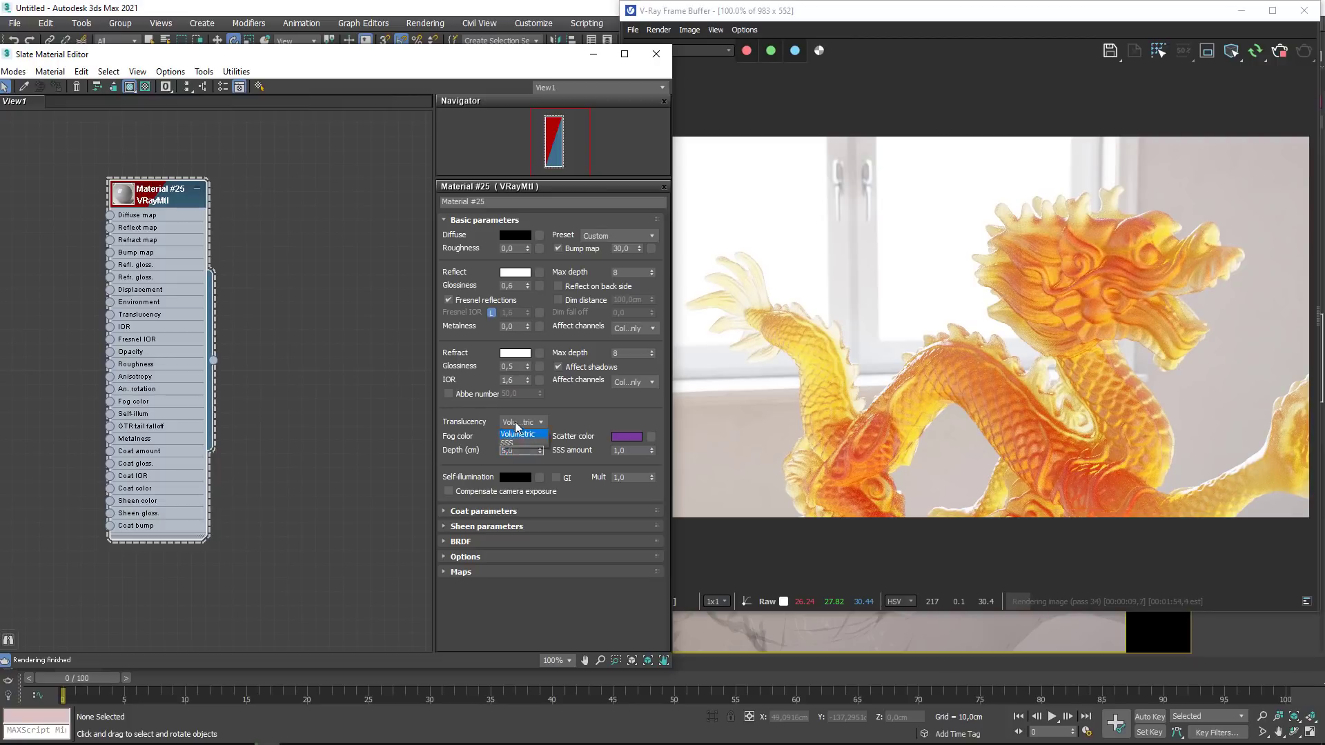